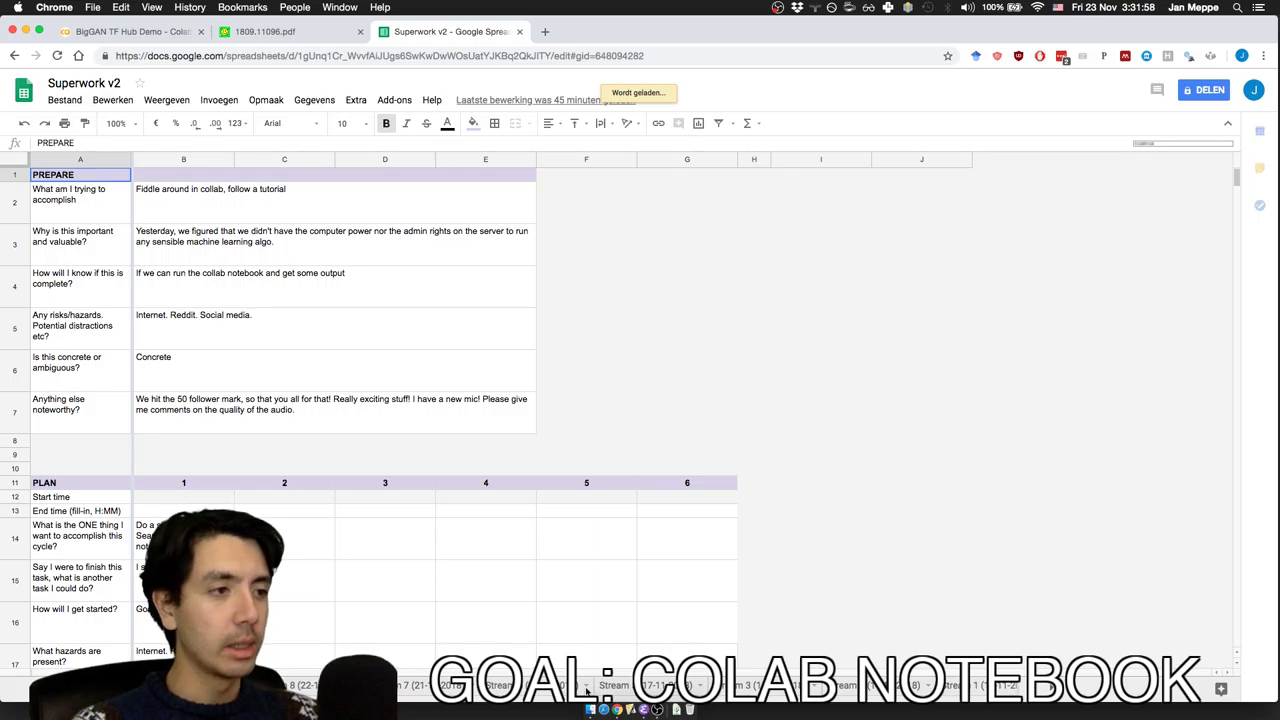
# - Review the cycle 1 answers in the PLAN section of the Superwork v2 sheet
pyautogui.click(190, 620)
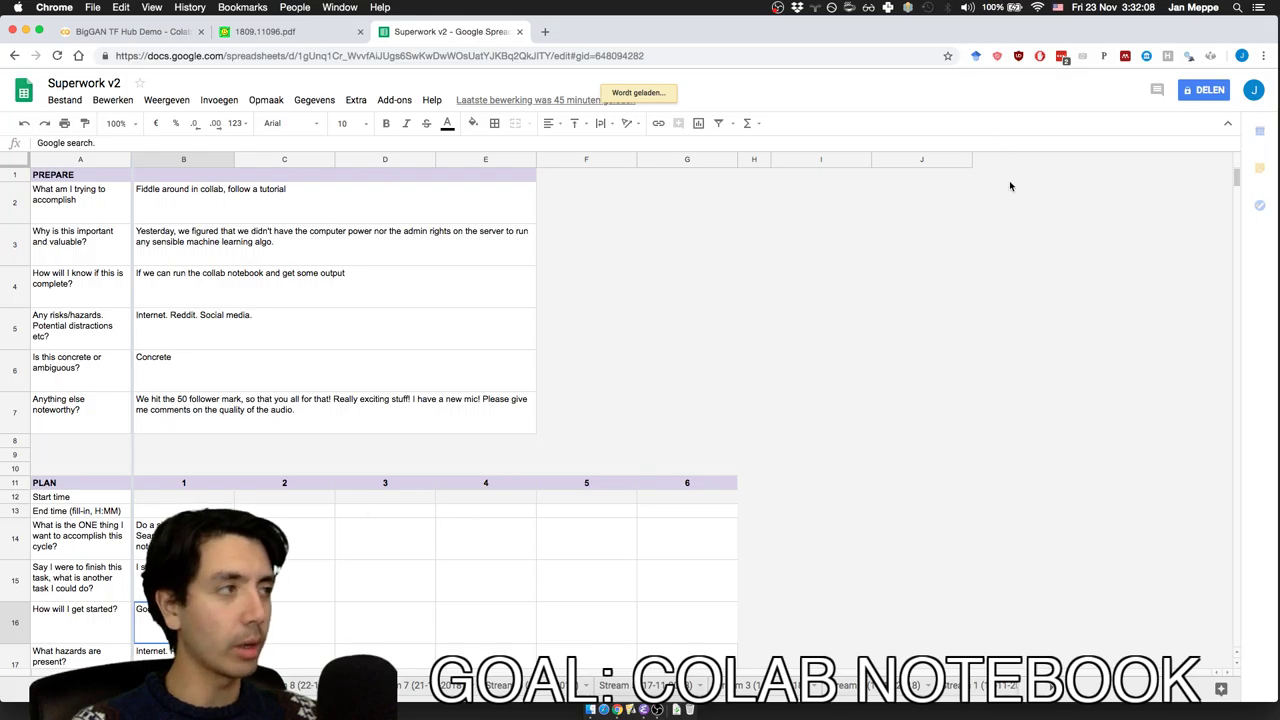
pyautogui.press('Up')
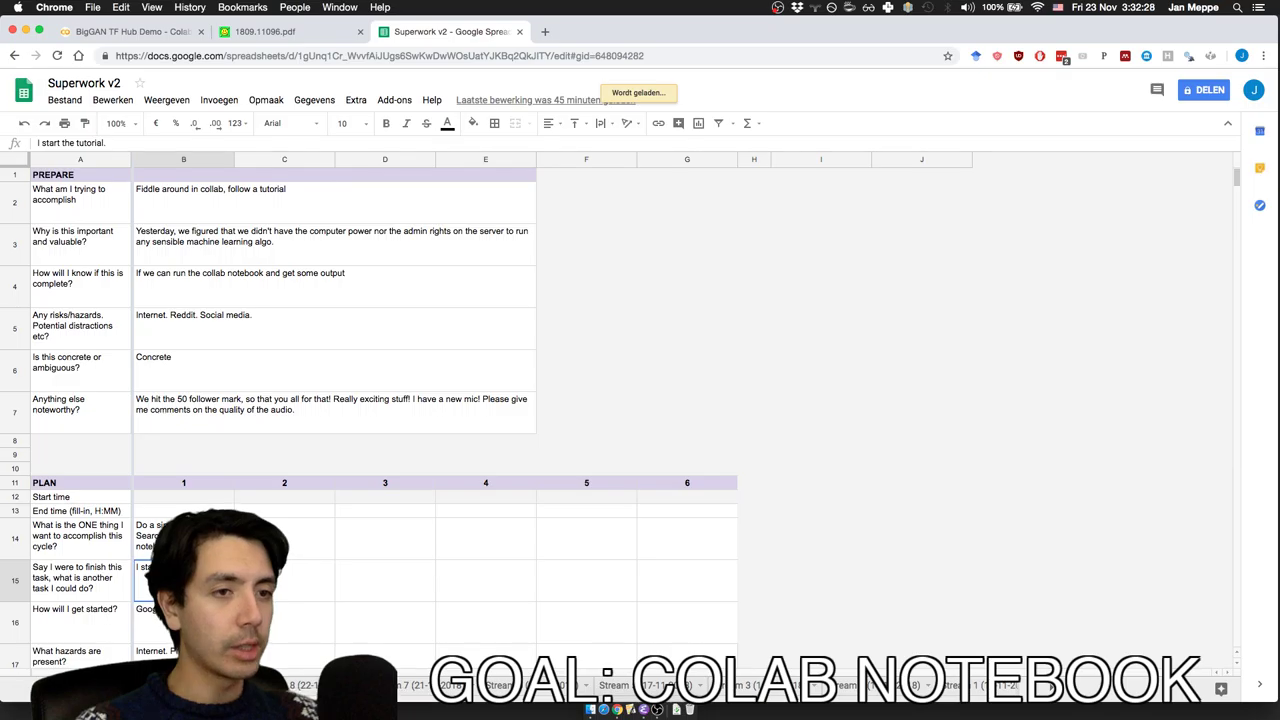
pyautogui.scroll(-1, 463, 540)
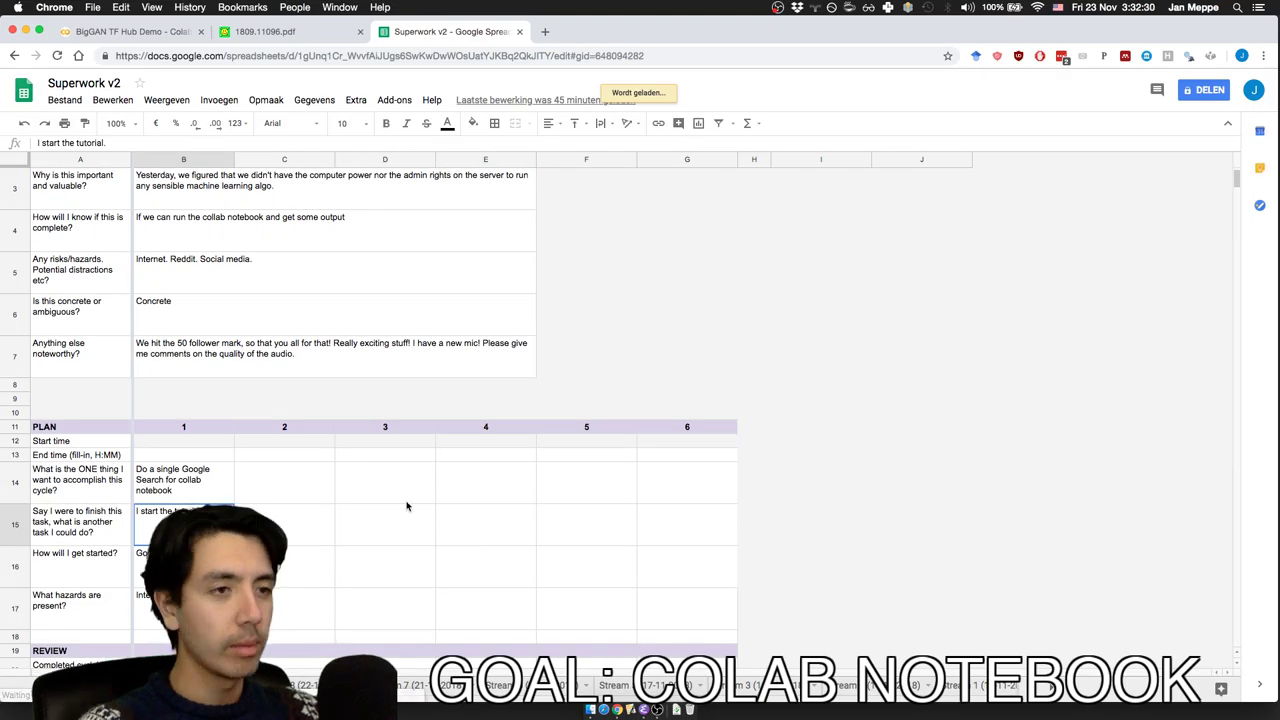
pyautogui.scroll(-1, 406, 506)
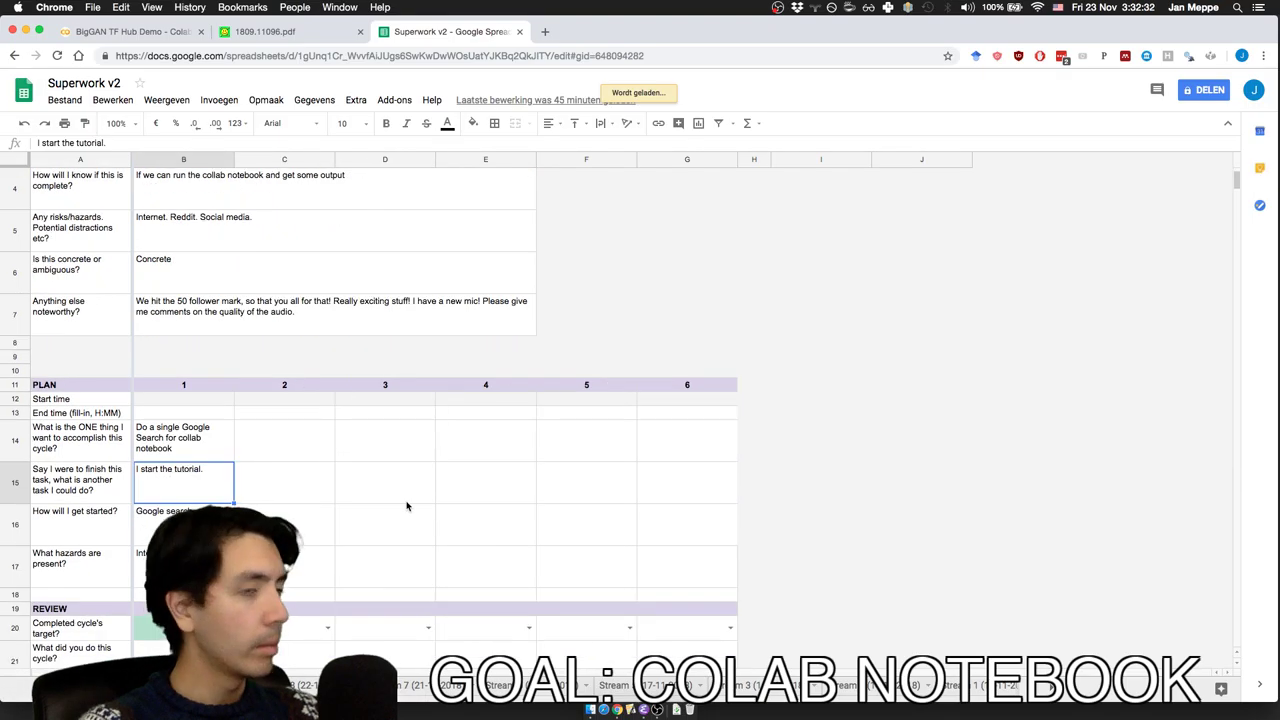
pyautogui.click(406, 502)
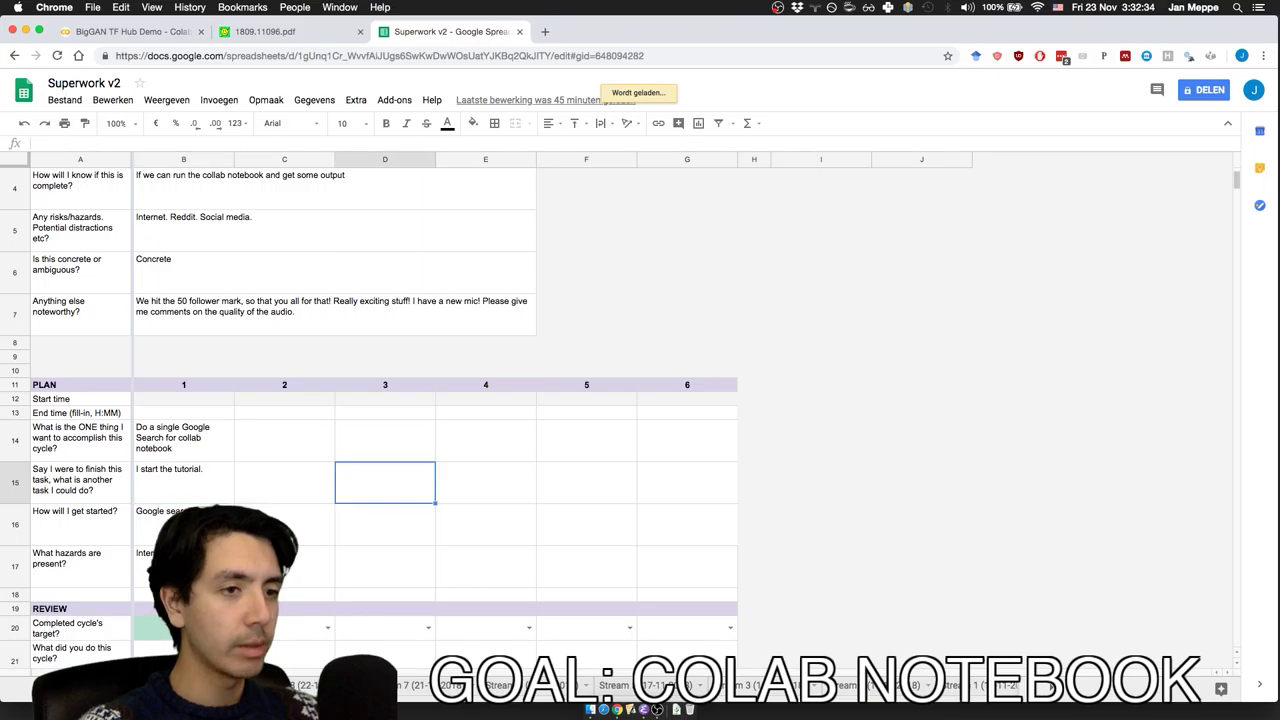
pyautogui.scroll(-1, 406, 480)
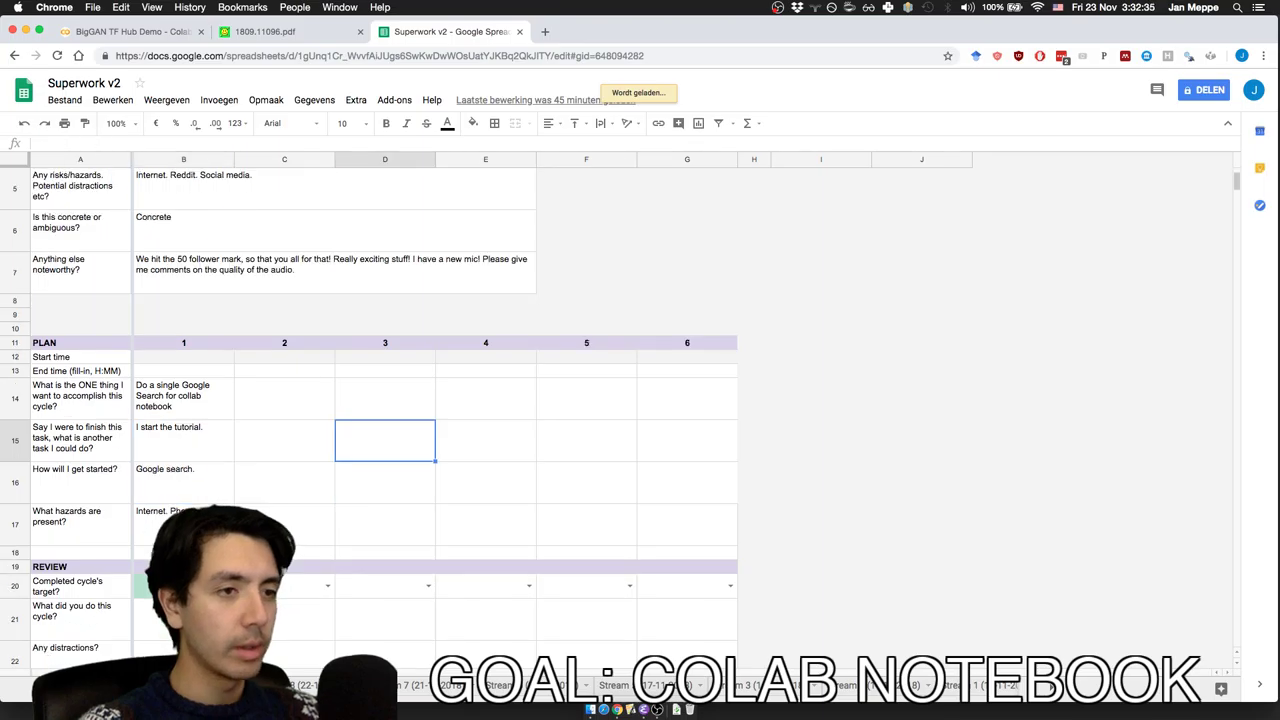
# - Begin cycle 1's answer to "What did you do this cycle?" in B21 with "We made some notes on Colab notebooks. Then we"
pyautogui.click(184, 655)
pyautogui.click(184, 615)
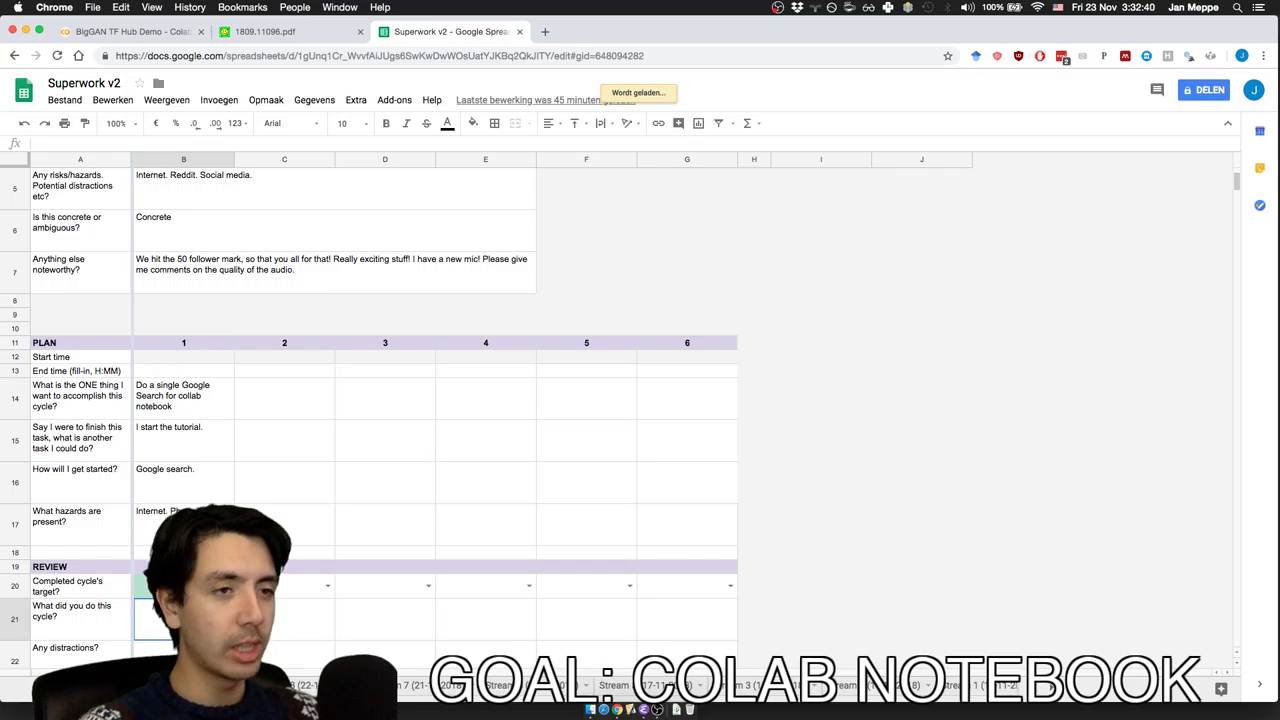
pyautogui.scroll(-1, 640, 400)
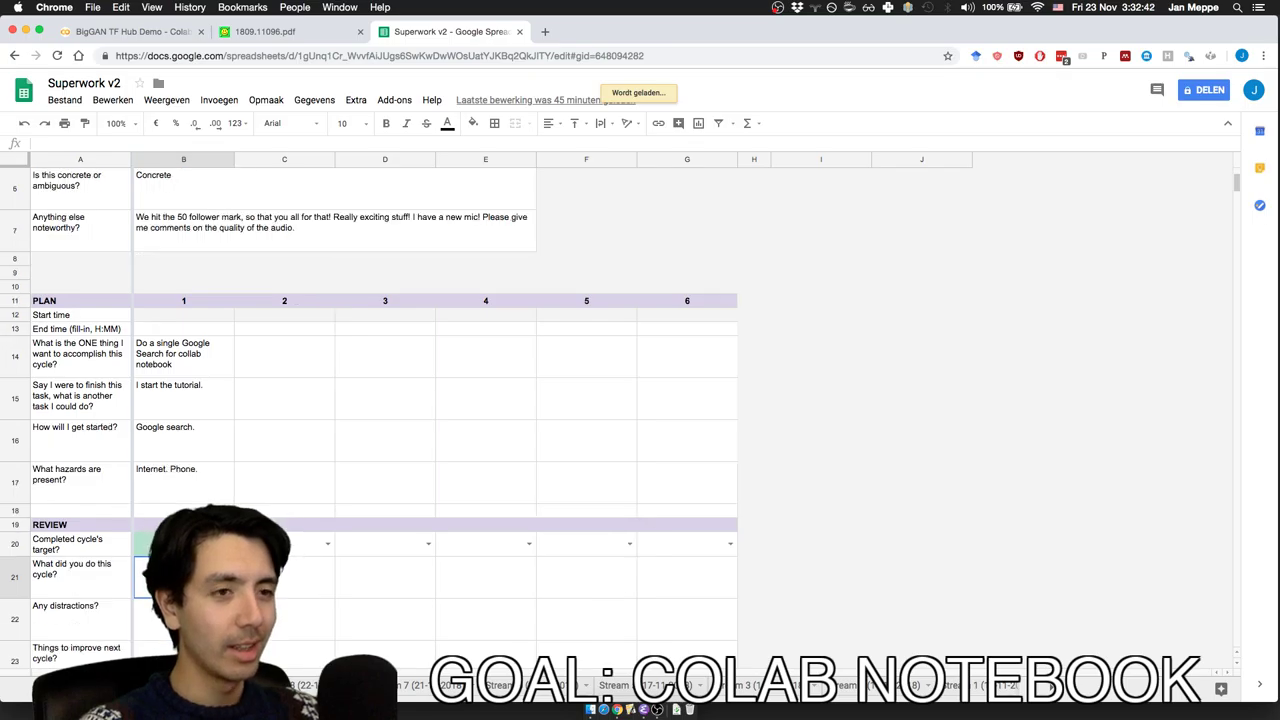
pyautogui.scroll(-1, 435, 400)
pyautogui.scroll(-1, 435, 400)
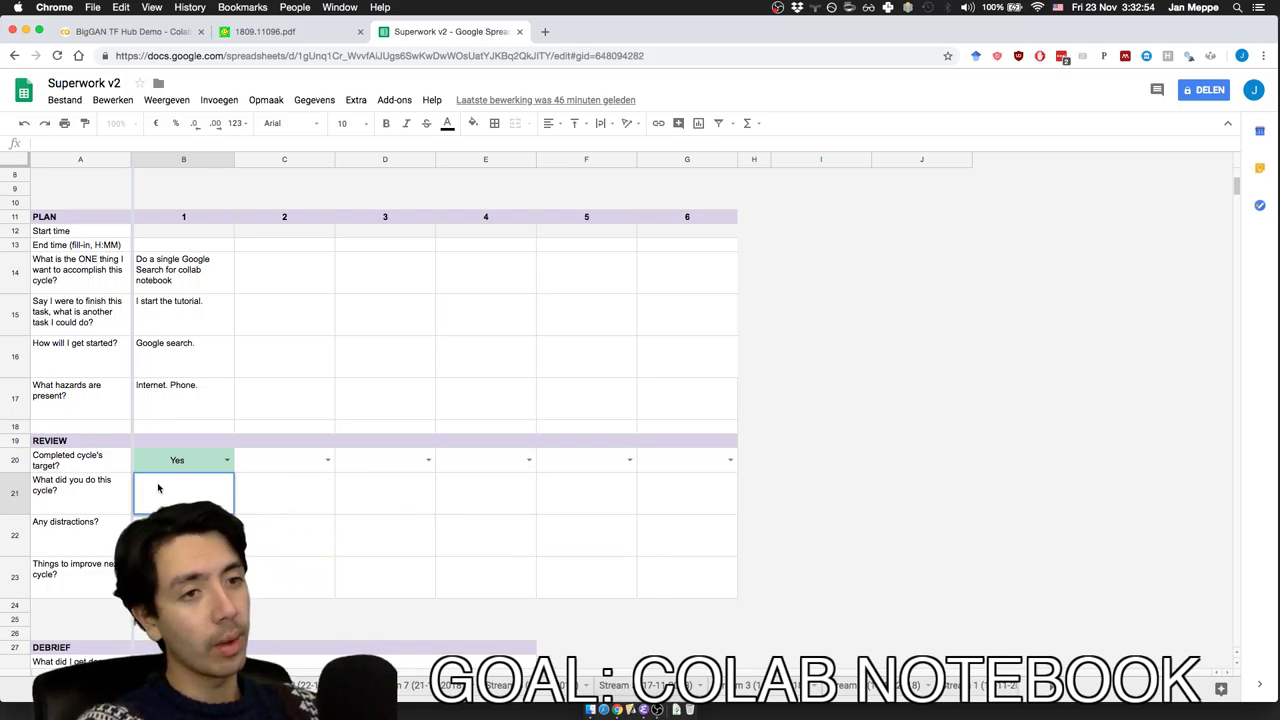
pyautogui.write('We ')
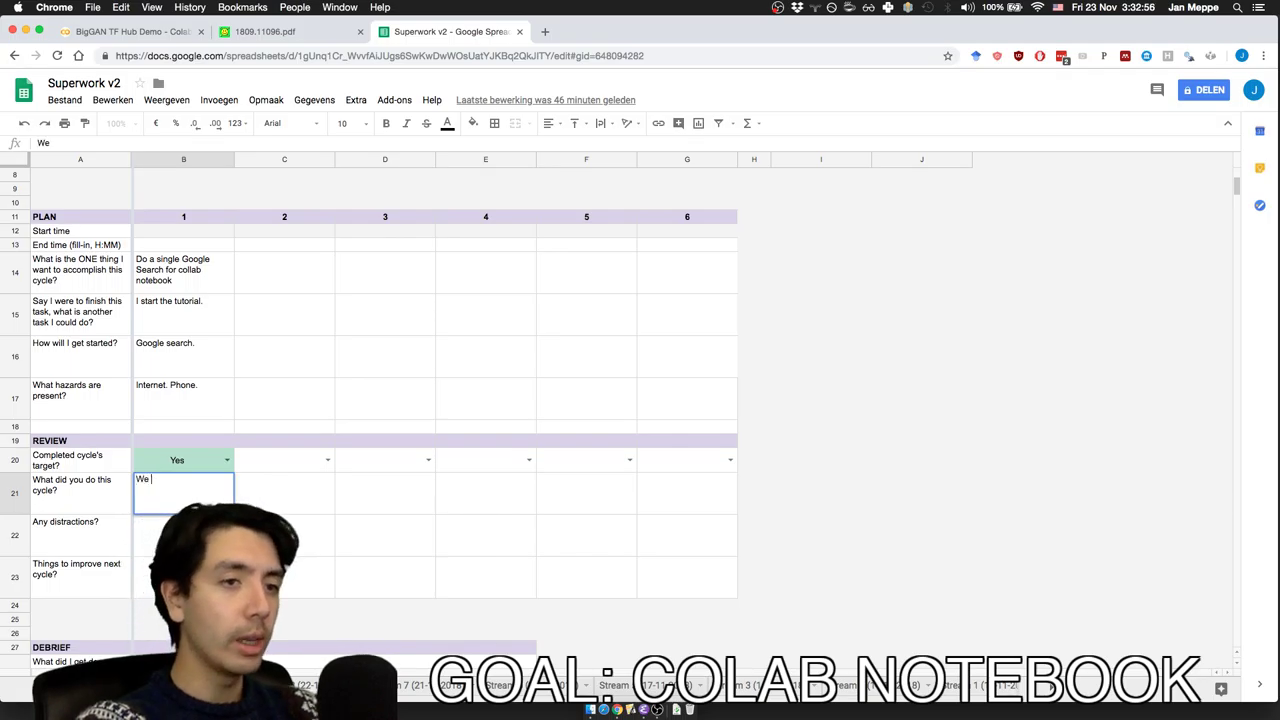
pyautogui.write('madef some text')
pyautogui.press('BackSpace')
pyautogui.press('BackSpace')
pyautogui.press('BackSpace')
pyautogui.press('BackSpace')
pyautogui.press('BackSpace')
pyautogui.press('BackSpace')
pyautogui.press('BackSpace')
pyautogui.press('BackSpace')
pyautogui.press('BackSpace')
pyautogui.press('BackSpace')
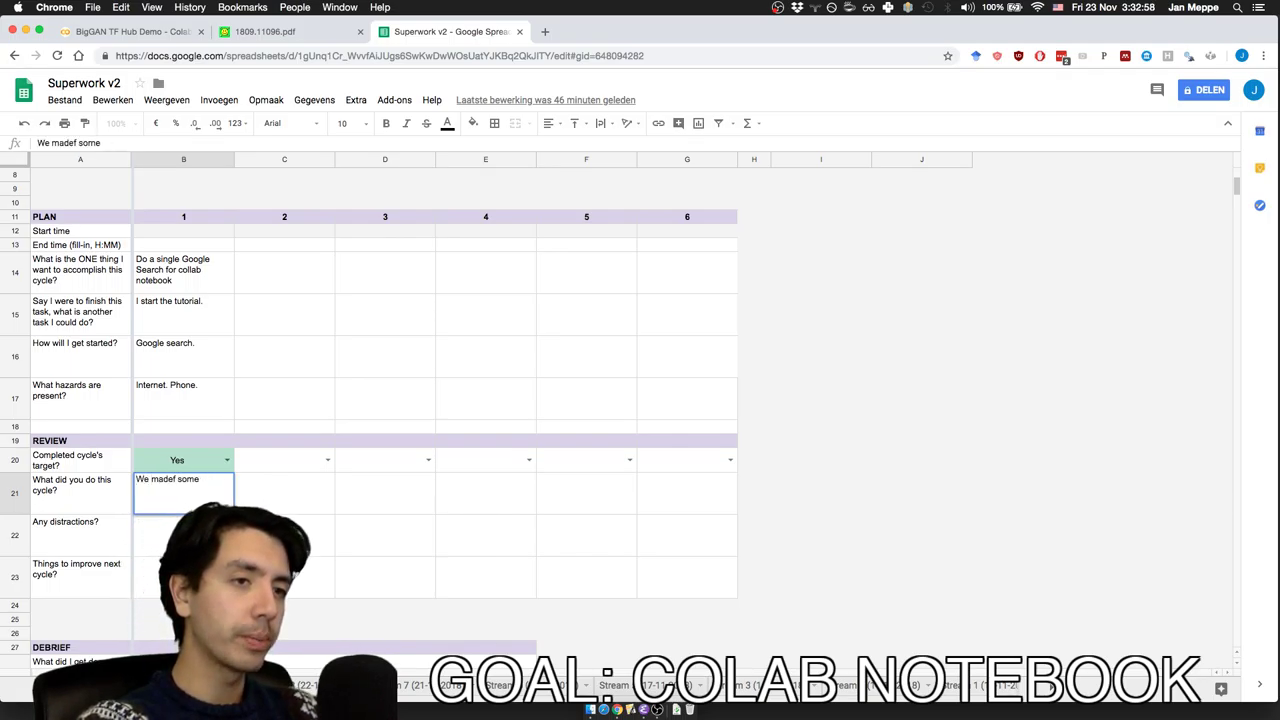
pyautogui.press('BackSpace')
pyautogui.write('some notes ')
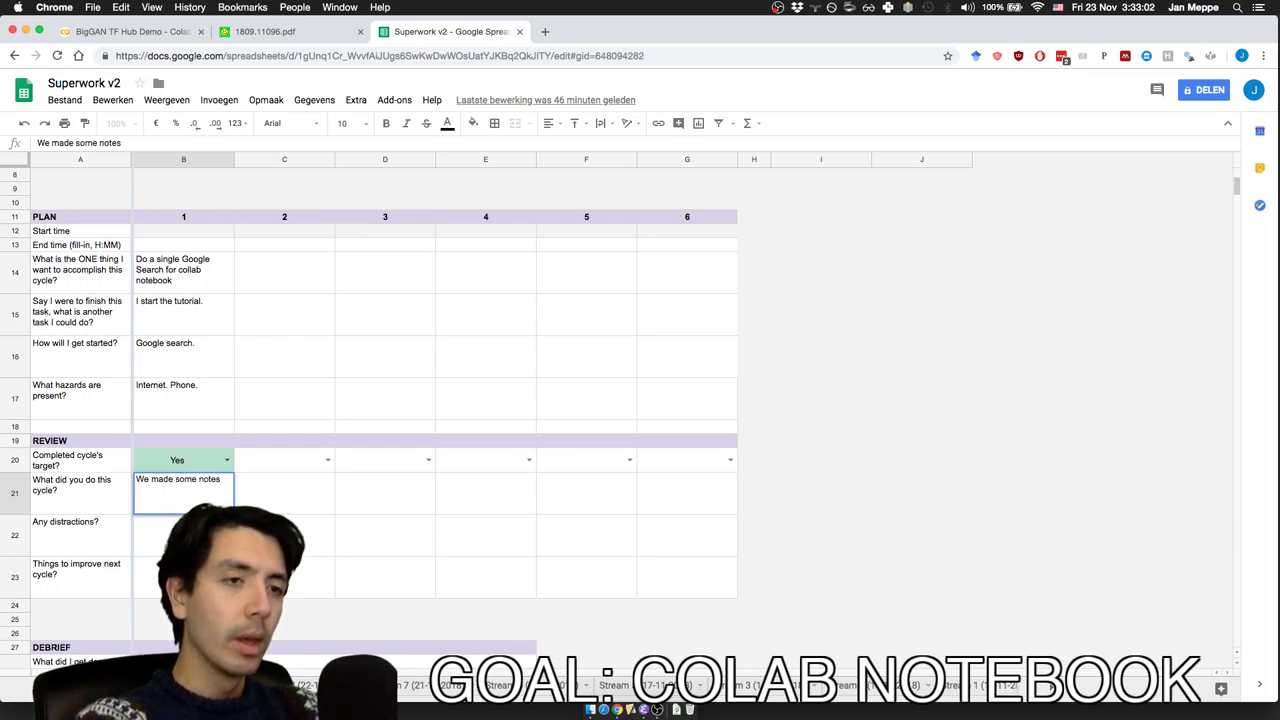
pyautogui.write('on Colab n')
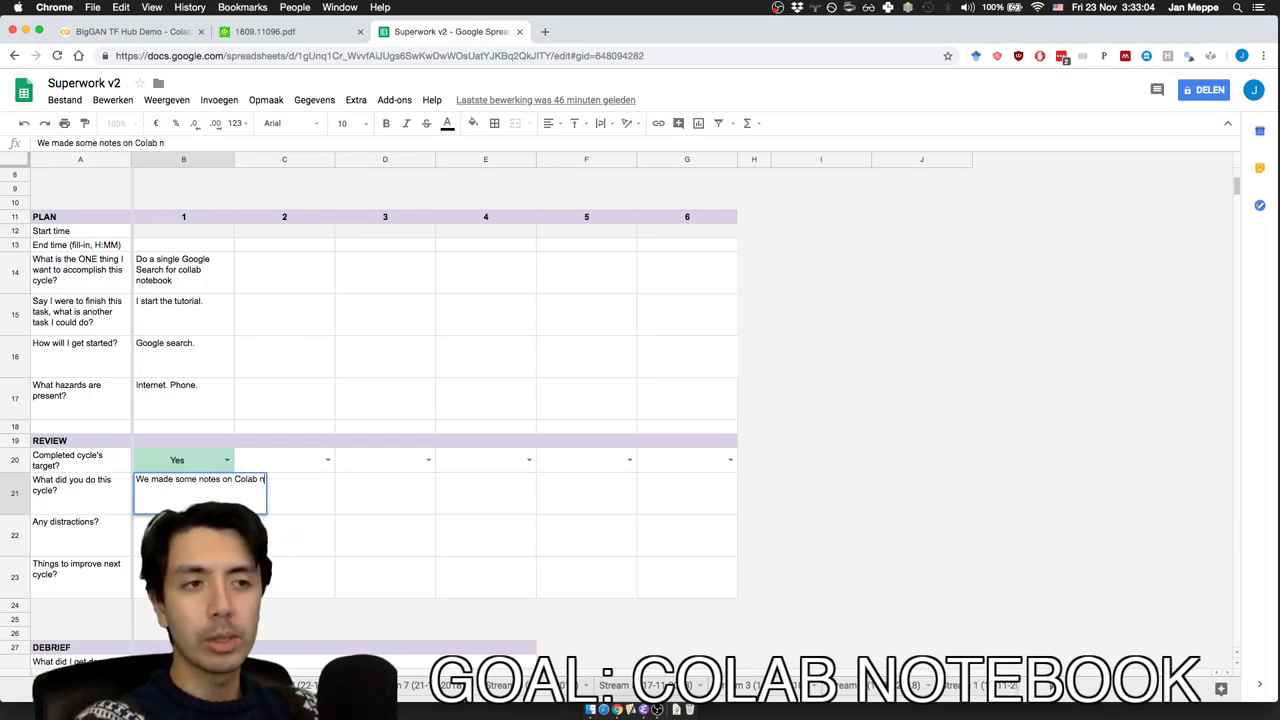
pyautogui.write('otebooks. Then we')
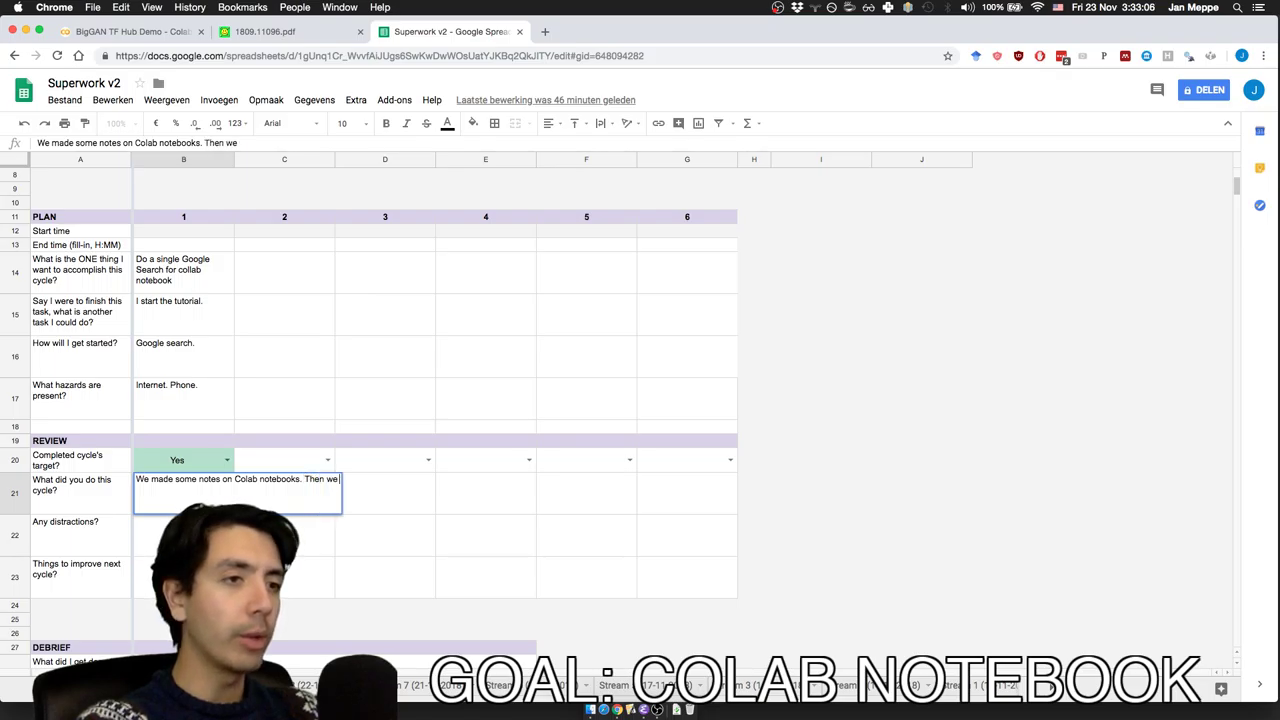
# - Append to B21: "ran the BigGAN model 256x256 and we played around with the parameters, a bit. Truncation and noise. We read the abstract of the BigGAN paper."
pyautogui.write(' ran the BigGAN model 256x256 an')
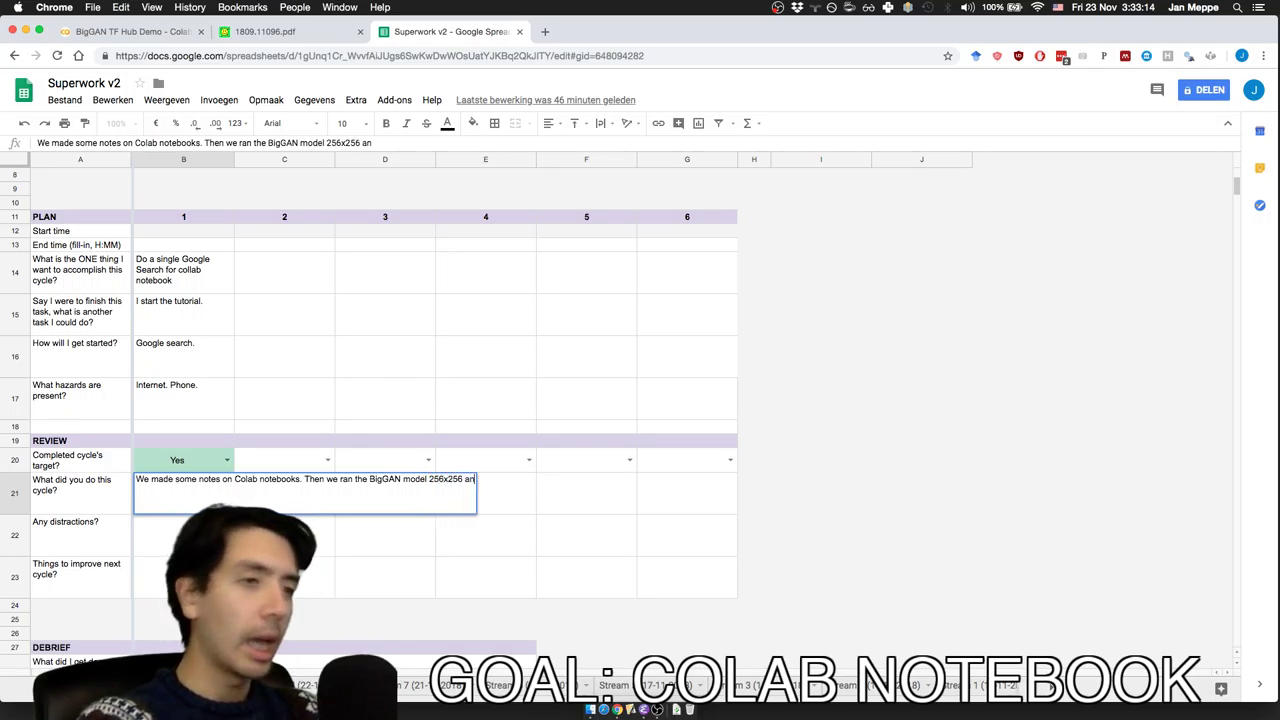
pyautogui.write('d we played around with the parameters, a bit. Truncation and noise. We read the abstract of the BigGAN paper.')
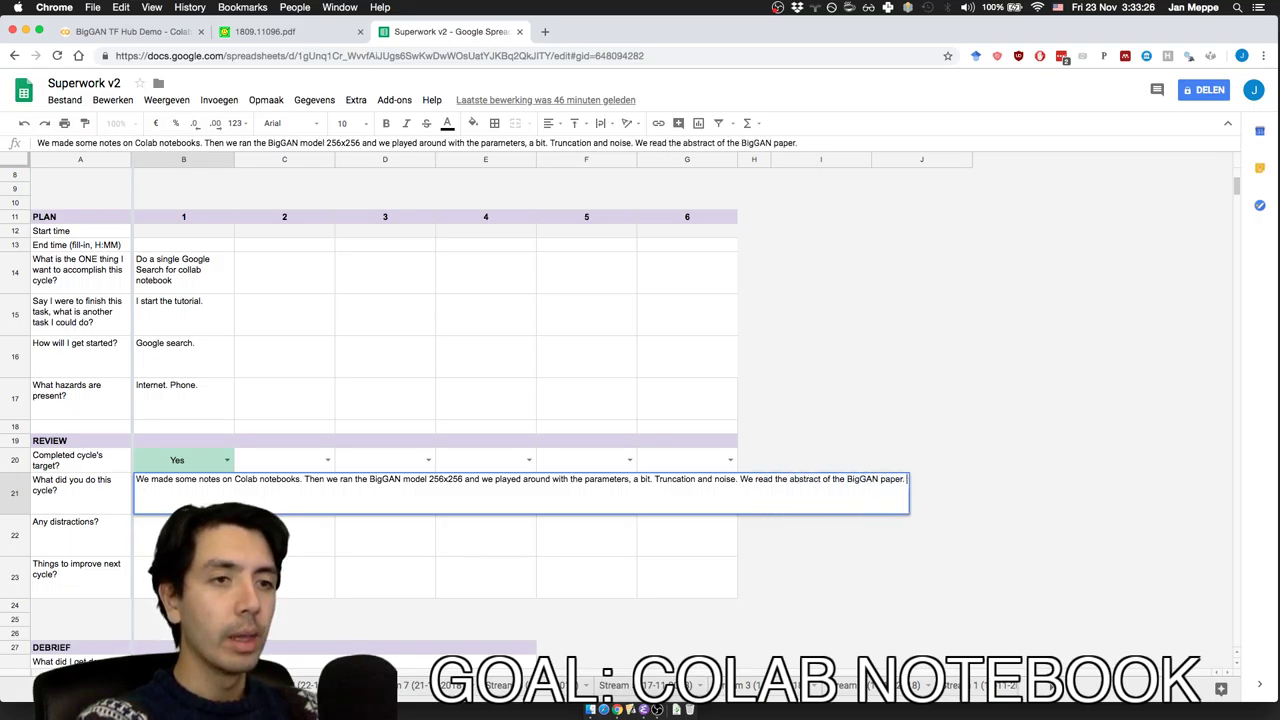
pyautogui.press('Return')
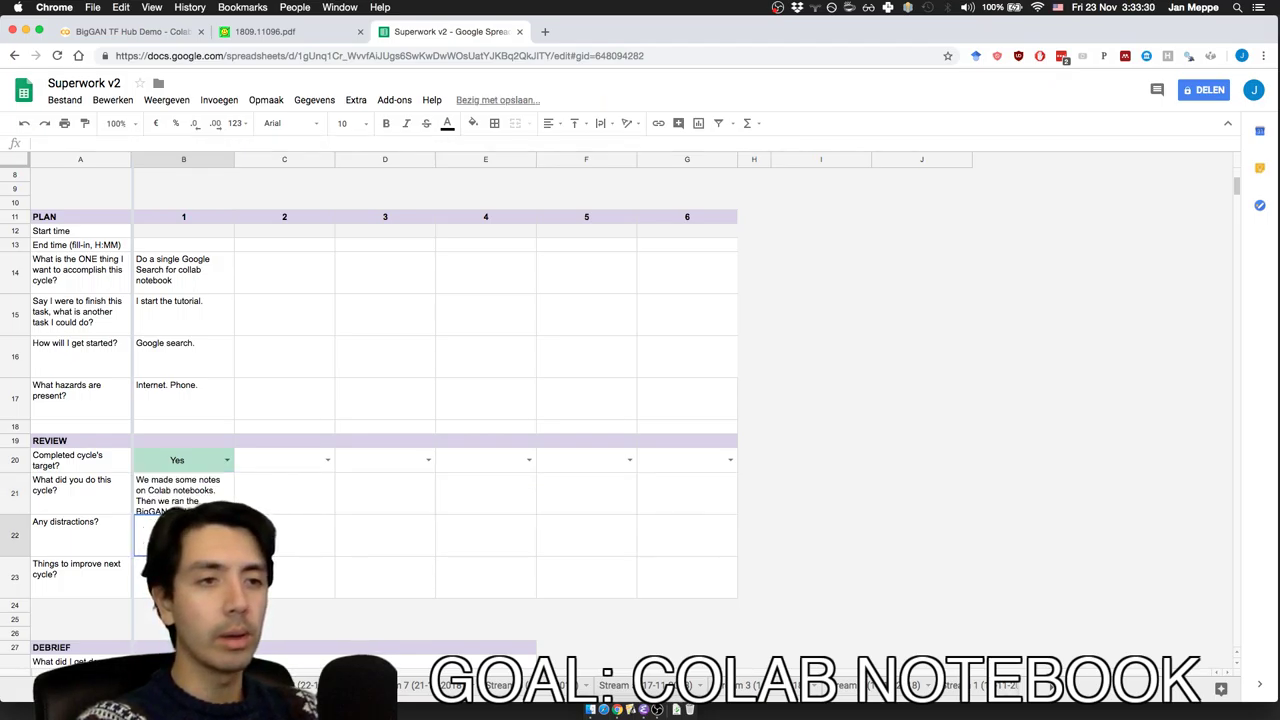
# - Enter "Not really but my computer is really slow." for cycle 1's distractions and "LAG. Better internet?" for things to improve
pyautogui.write('Not really but my')
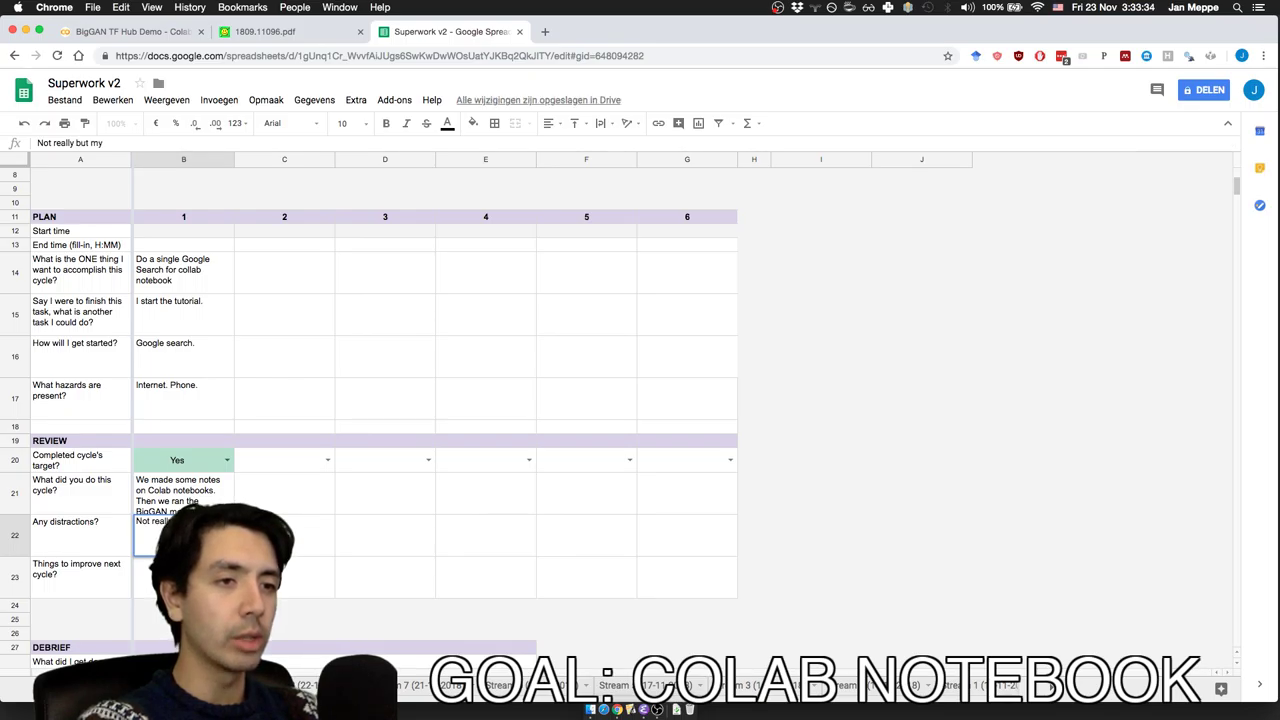
pyautogui.write(' computer is really slow.')
pyautogui.press('Return')
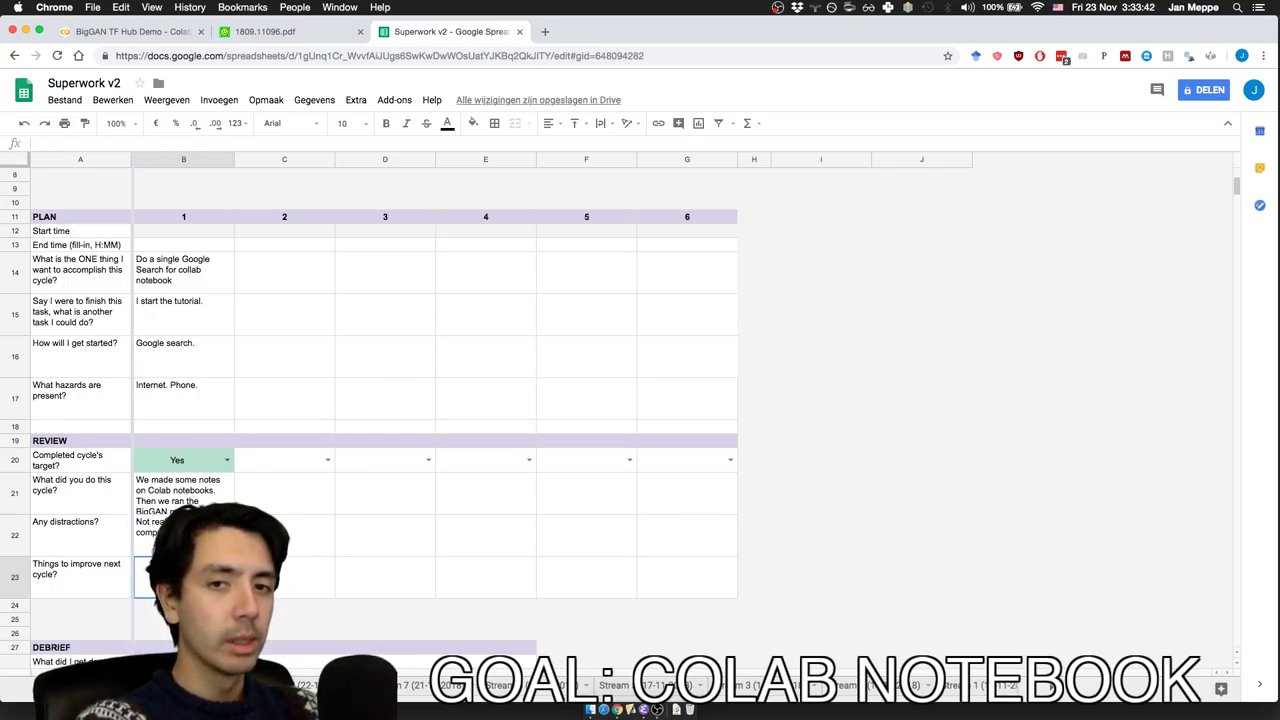
pyautogui.write('LAG')
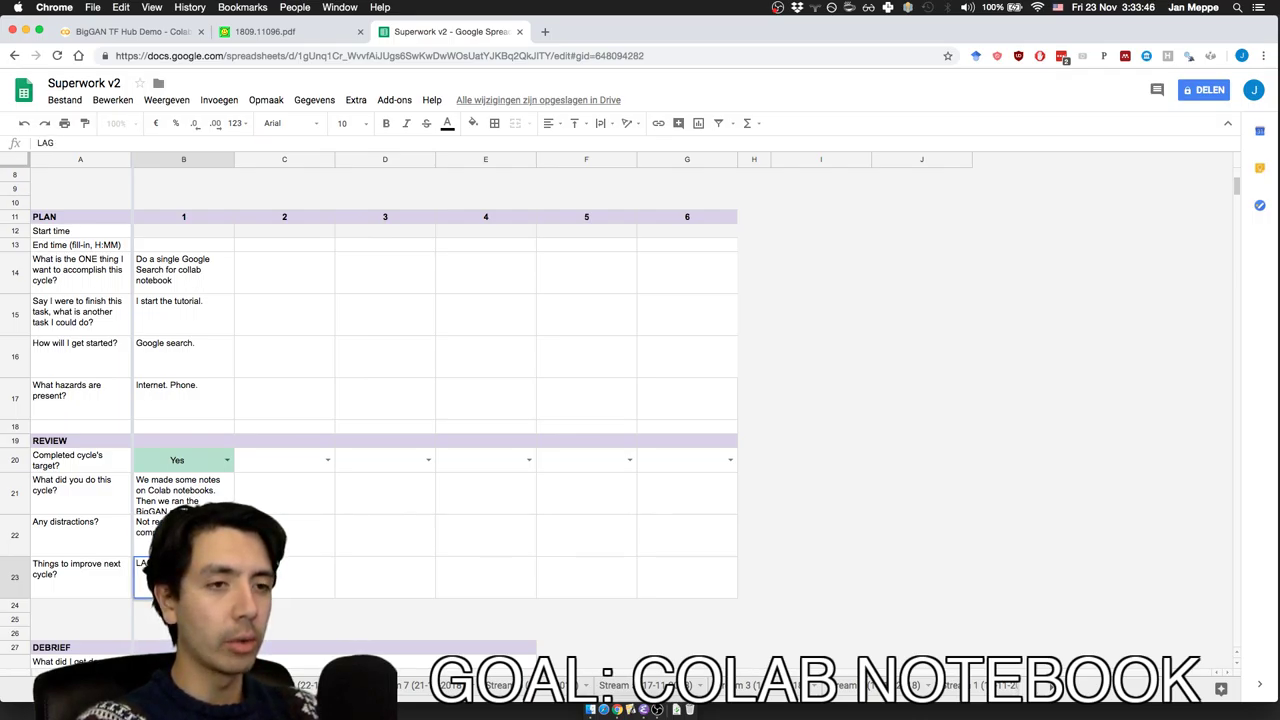
pyautogui.write('. Better internet')
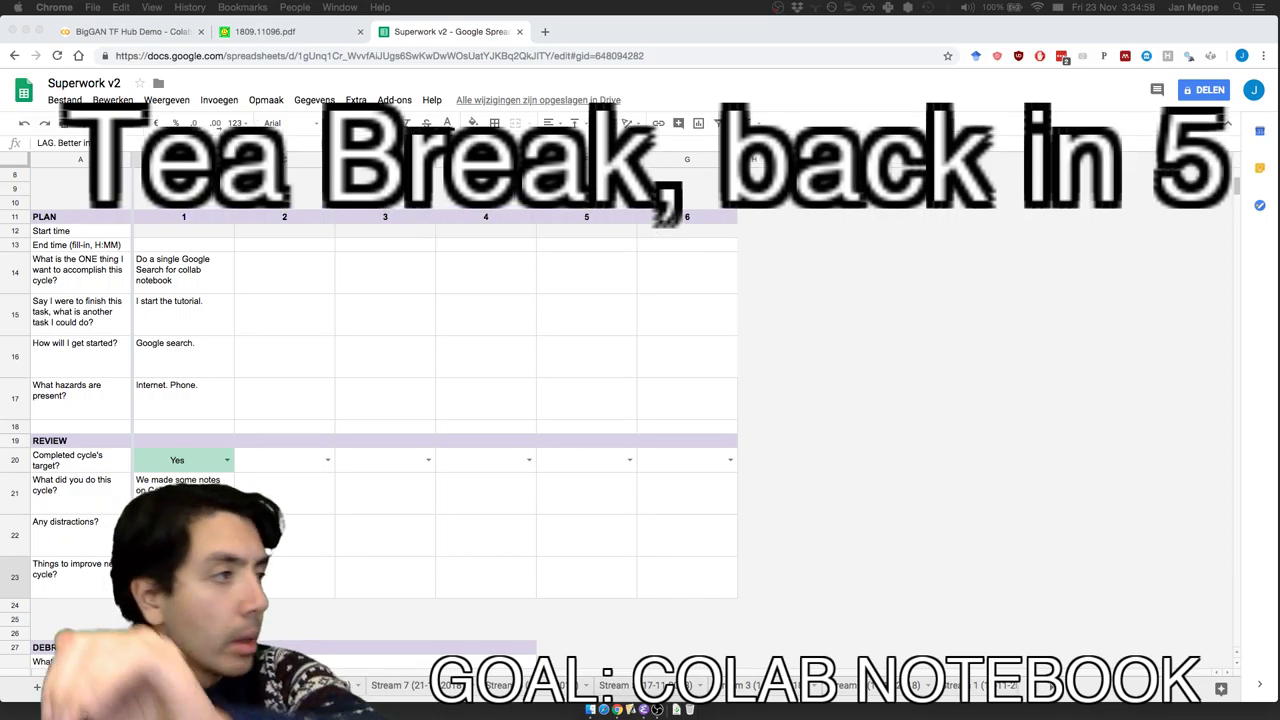
# - Move the Superwork v2 spreadsheet to the first browser tab position, ahead of the BigGAN demo, and select C14
pyautogui.click(130, 40)
pyautogui.click(126, 35)
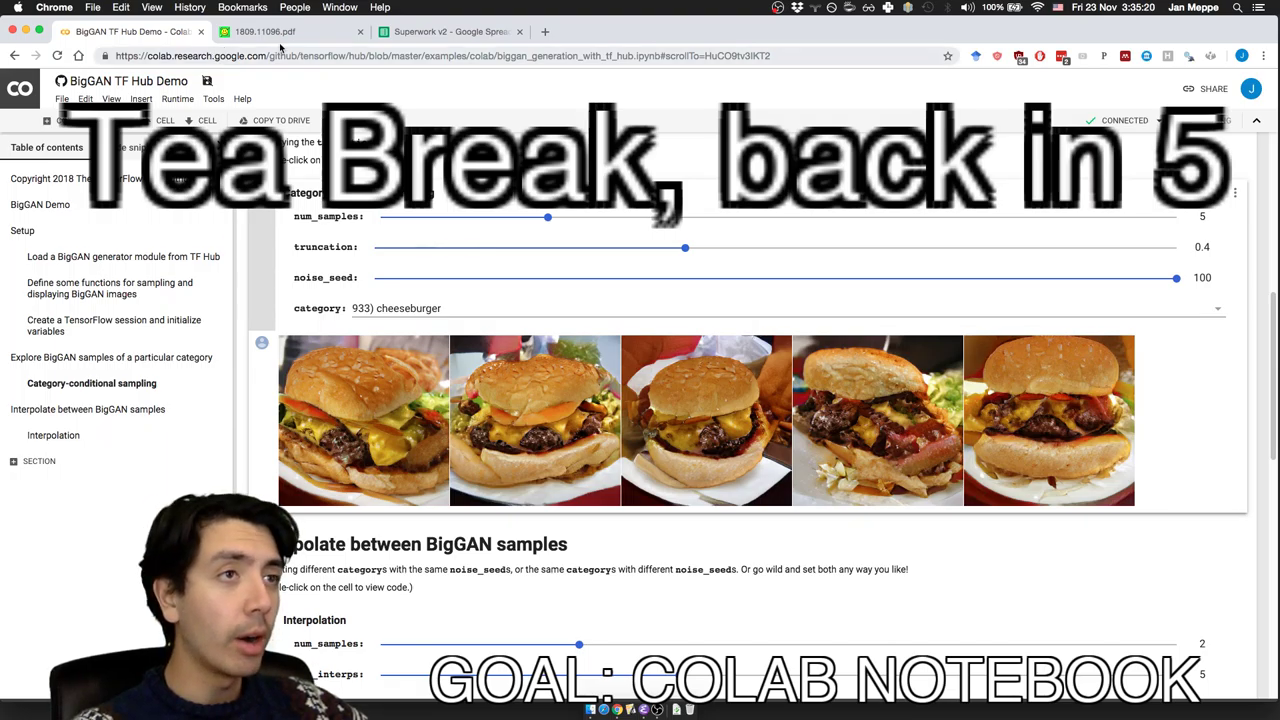
pyautogui.moveTo(406, 42); pyautogui.dragTo(95, 31)
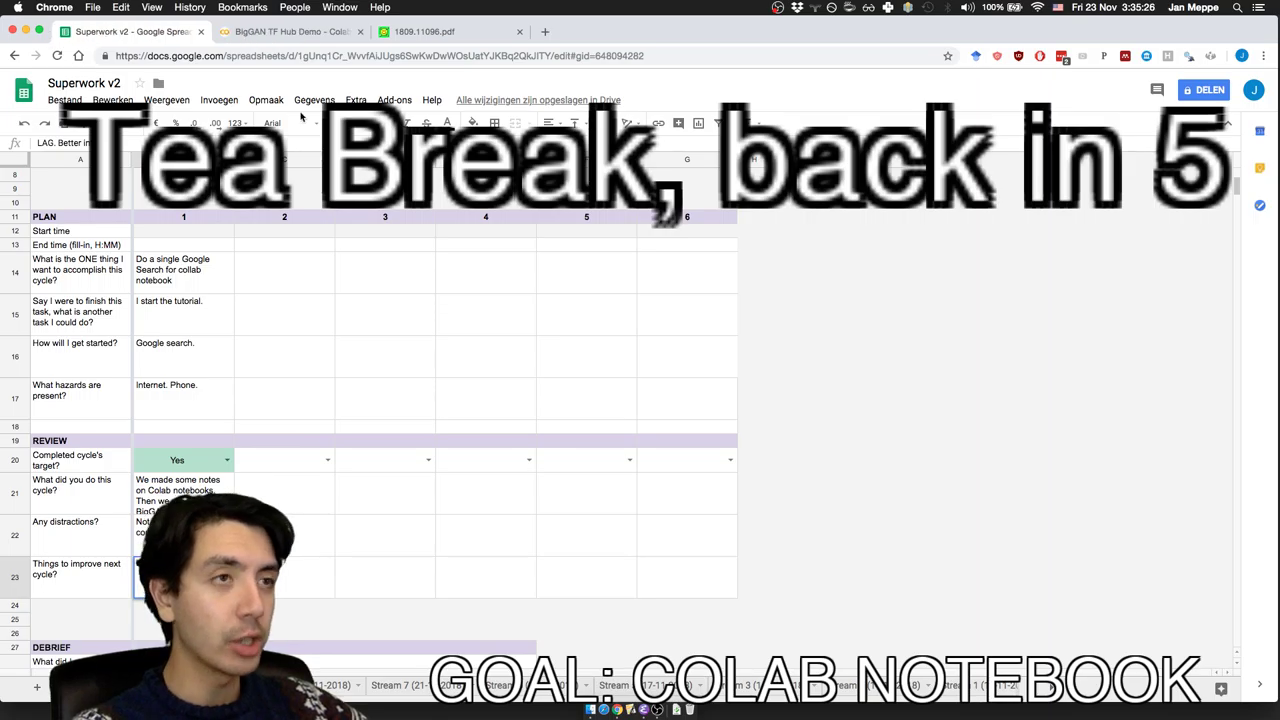
pyautogui.click(245, 276)
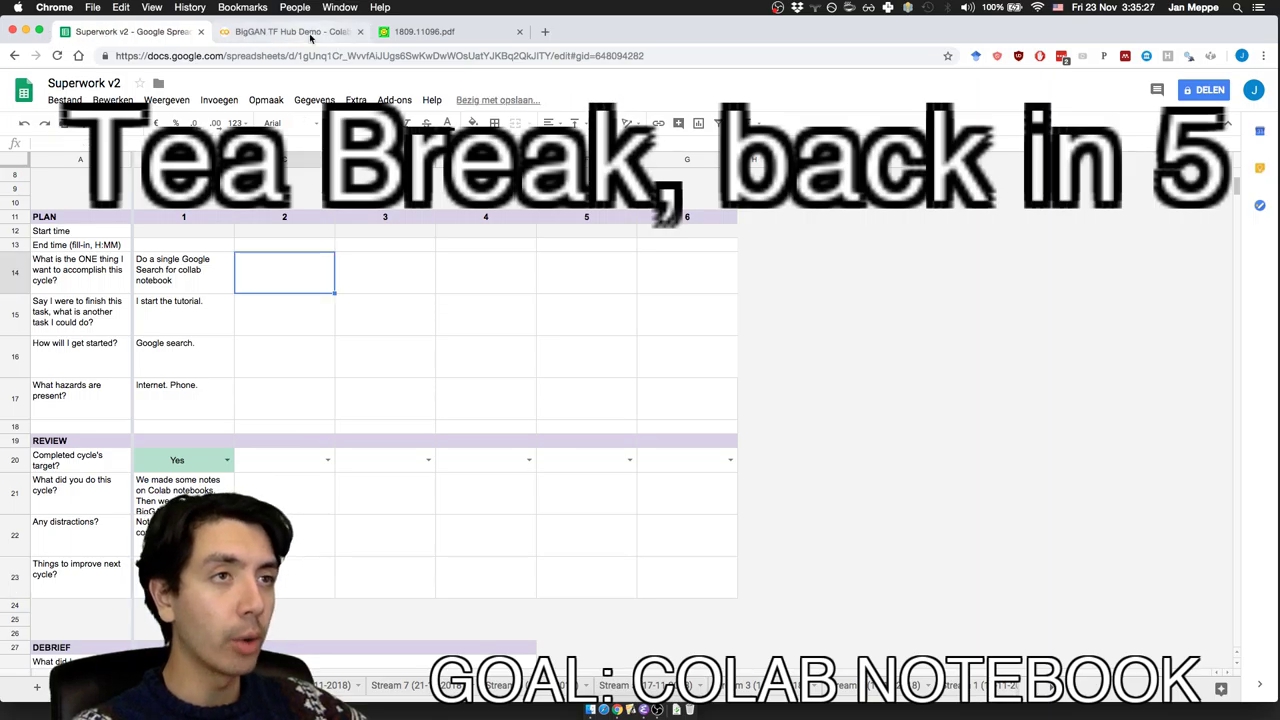
# - Look over the BigGAN TF Hub Demo notebook's introduction, module path cell and category sampling settings
pyautogui.click(291, 31)
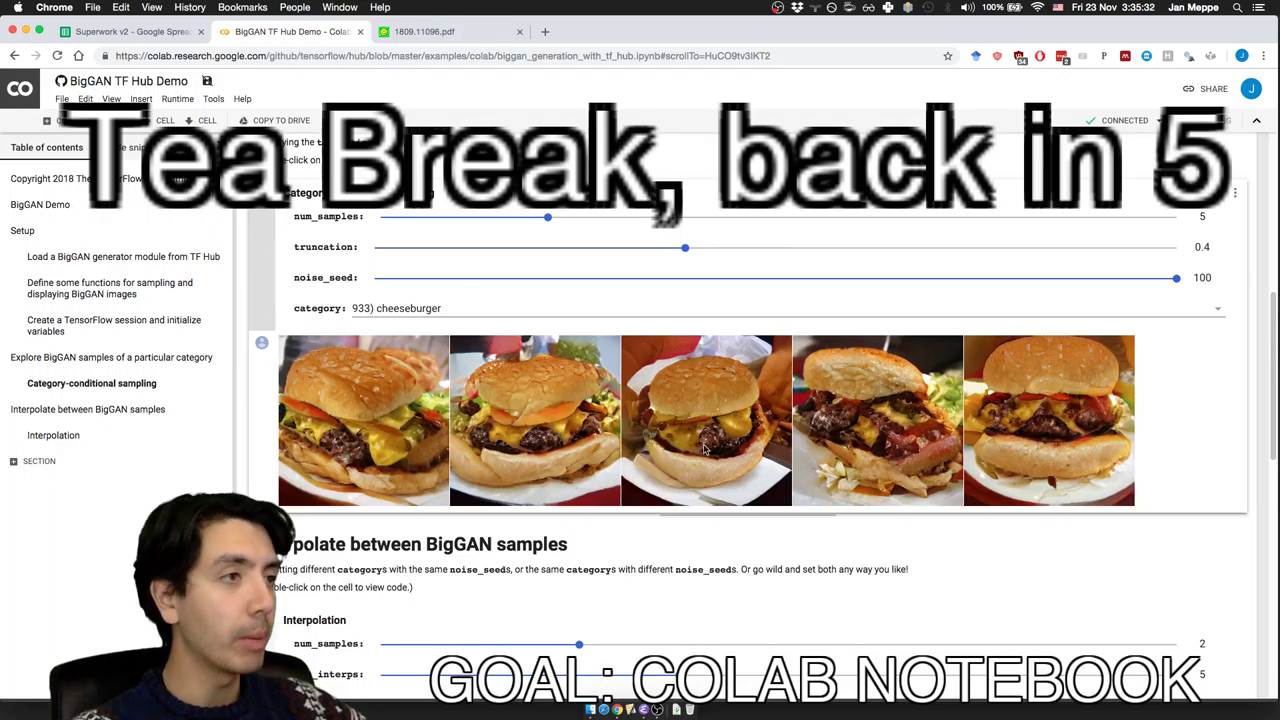
pyautogui.scroll(15, 565, 465)
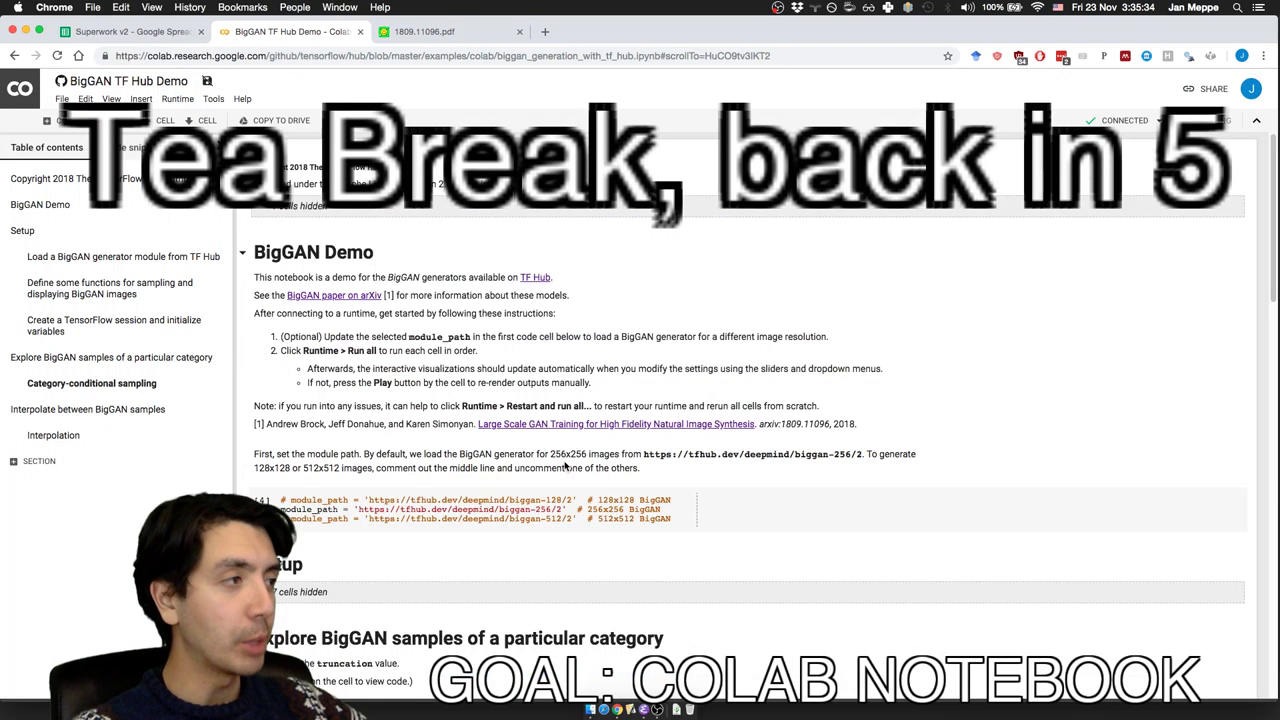
pyautogui.scroll(-5, 565, 465)
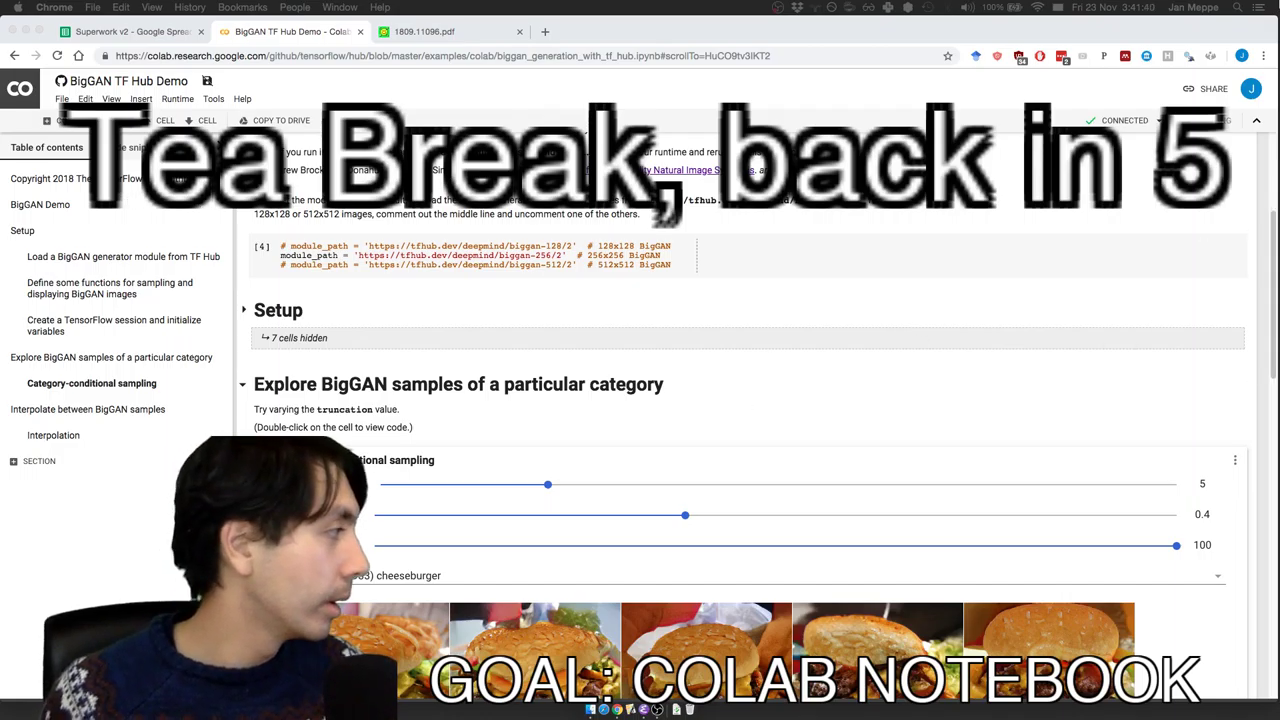
pyautogui.press('F11')
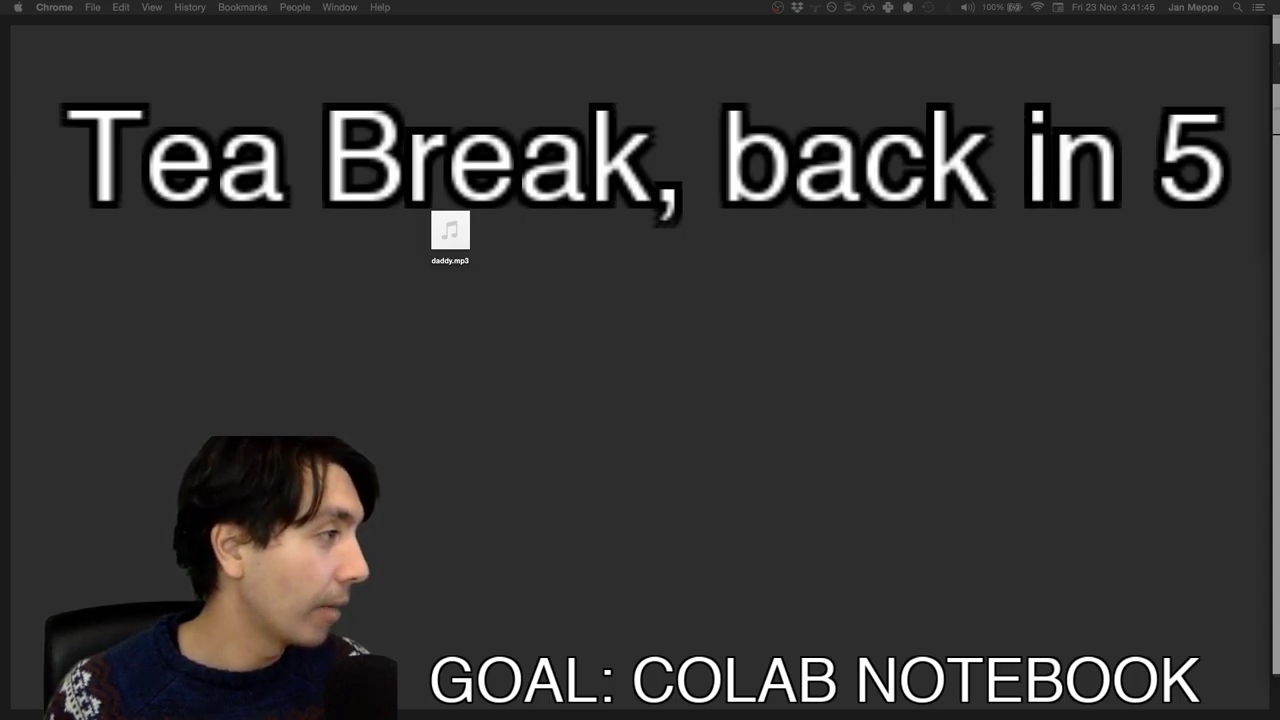
pyautogui.press('F11')
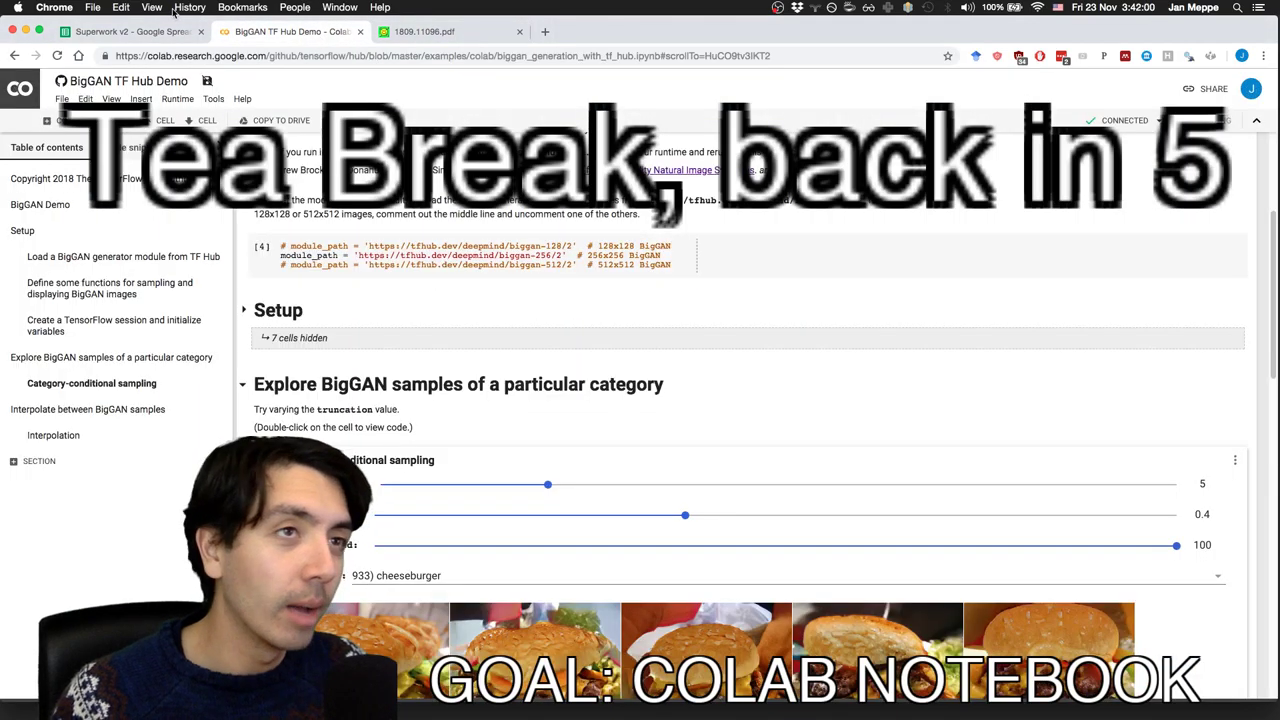
# - Return to the Superwork v2 spreadsheet and set cycle 1's end time to 15:40
pyautogui.click(165, 25)
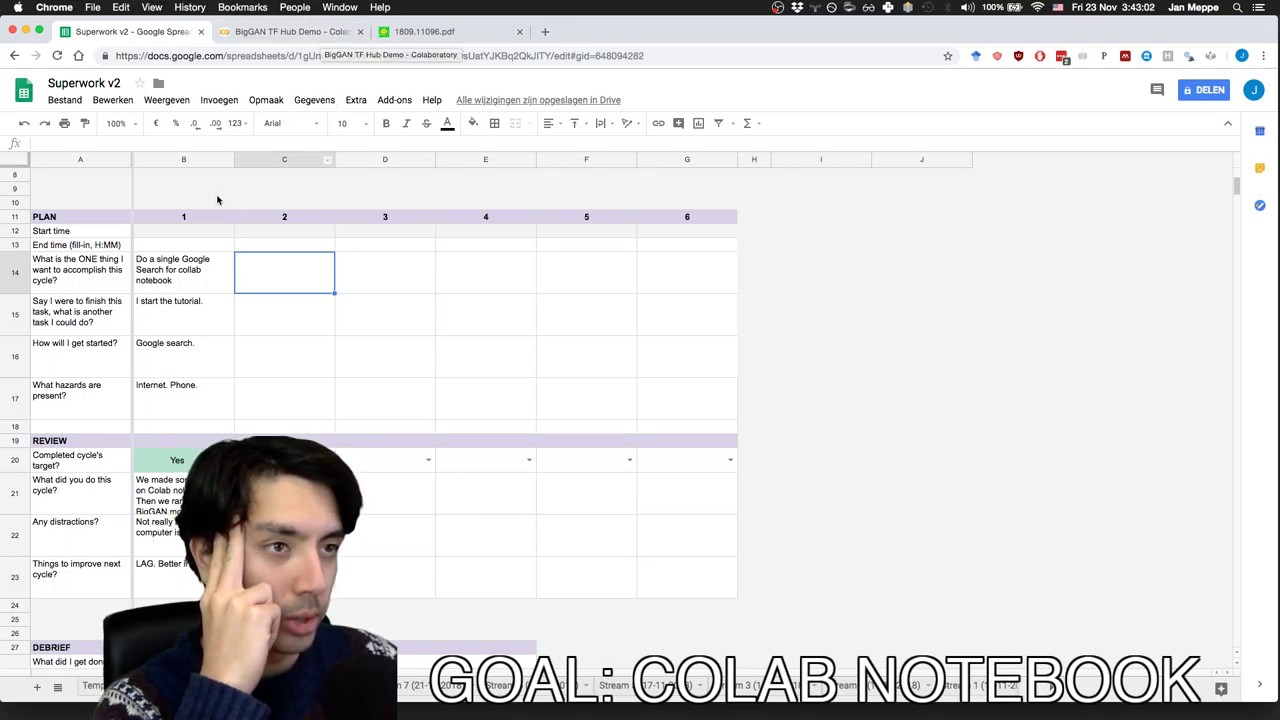
pyautogui.click(182, 245)
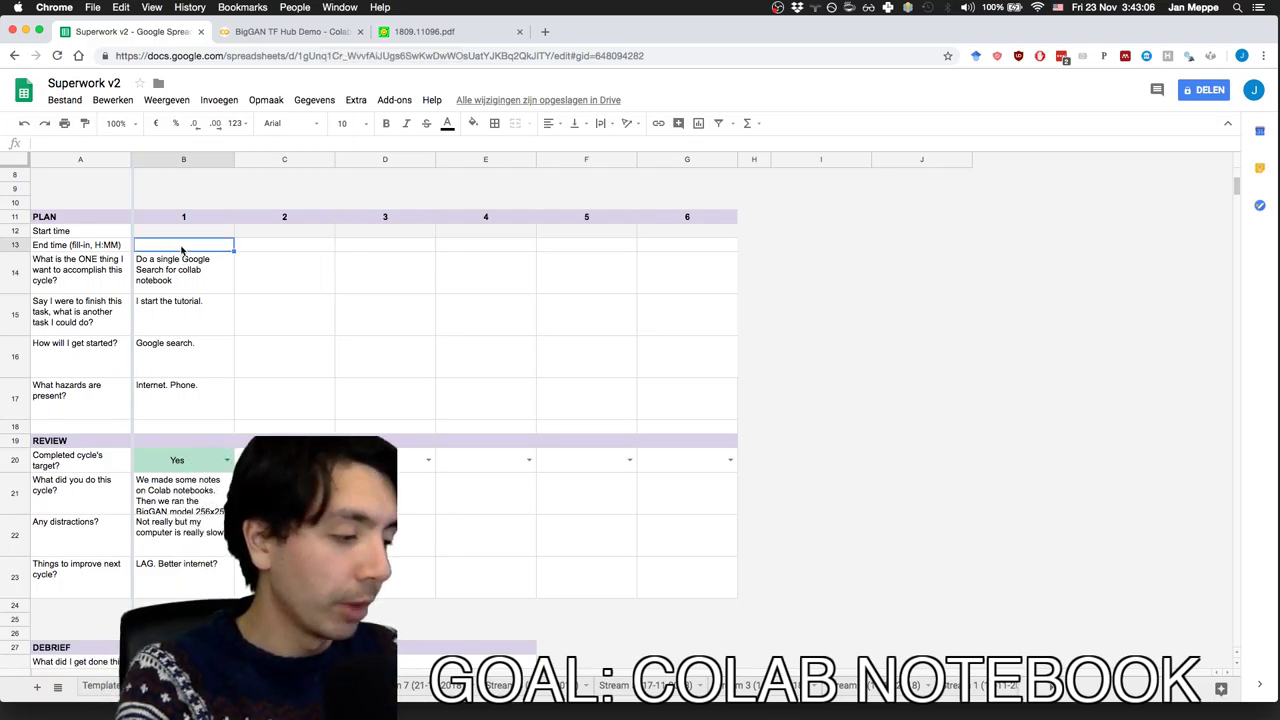
pyautogui.write('15:40')
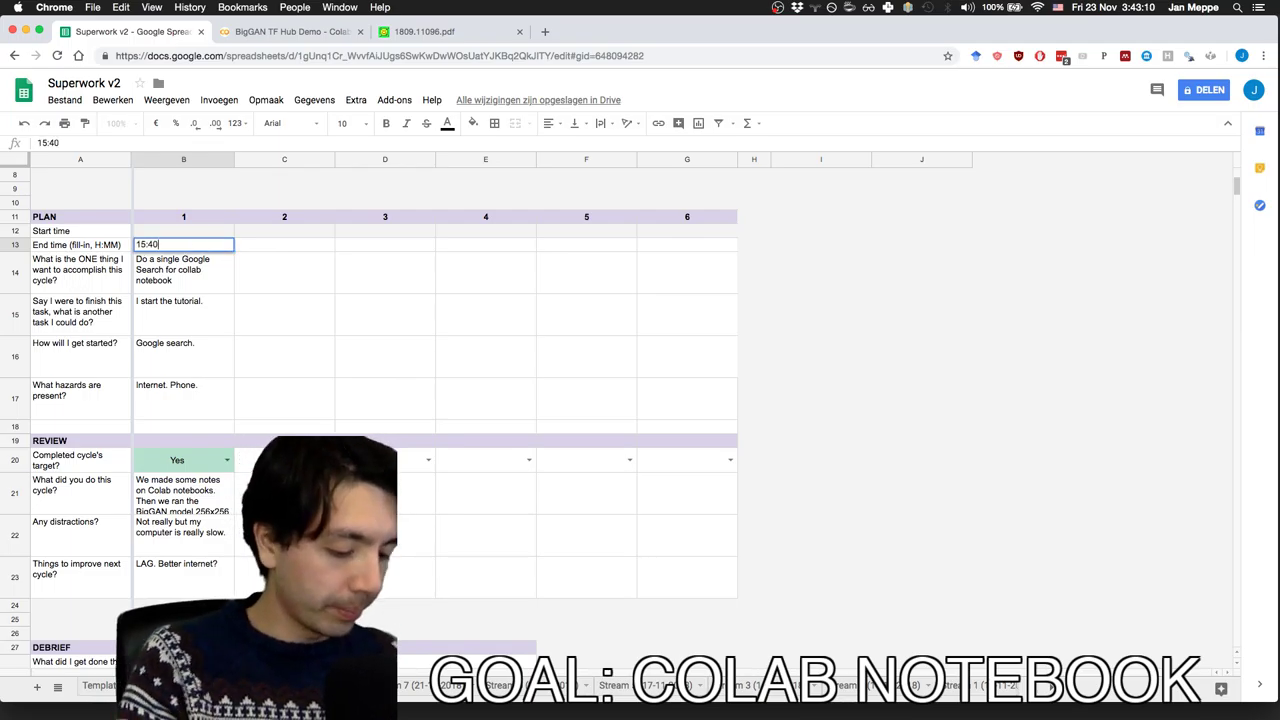
pyautogui.press('Return')
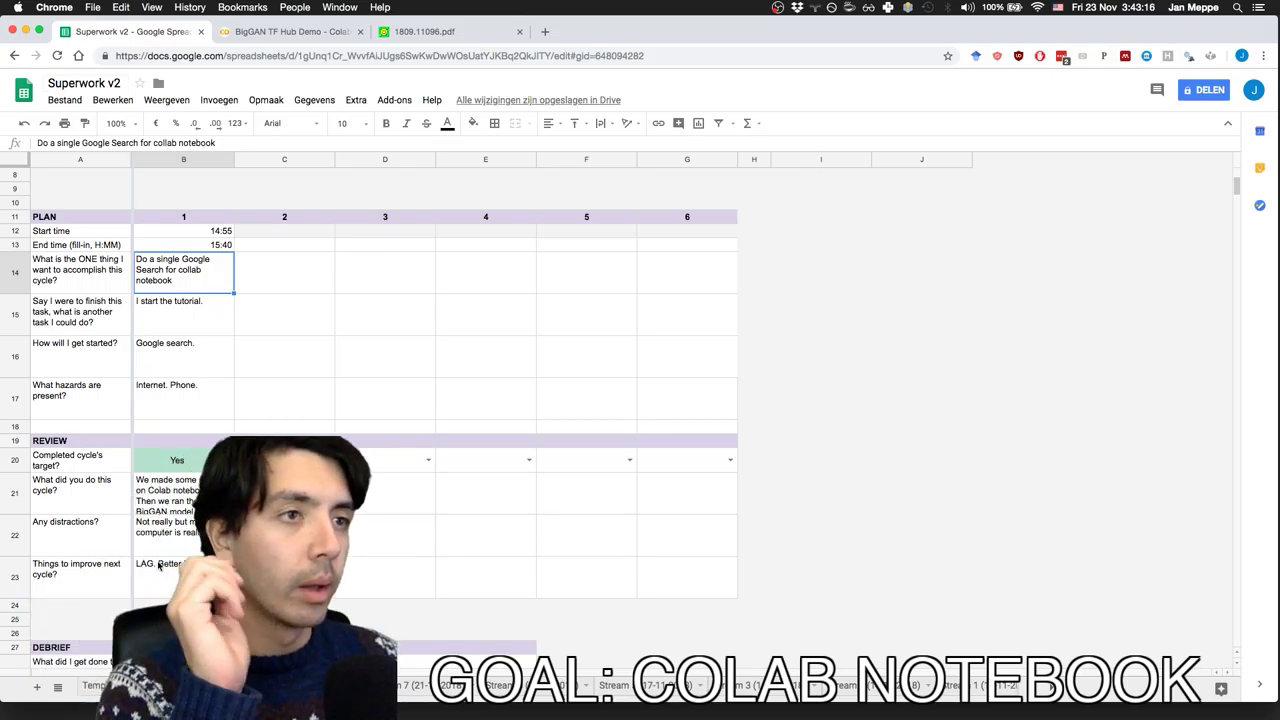
# - Switch to the BigGAN TF Hub Demo notebook and look over its category sampling and interpolation sections with their generated images
pyautogui.click(301, 250)
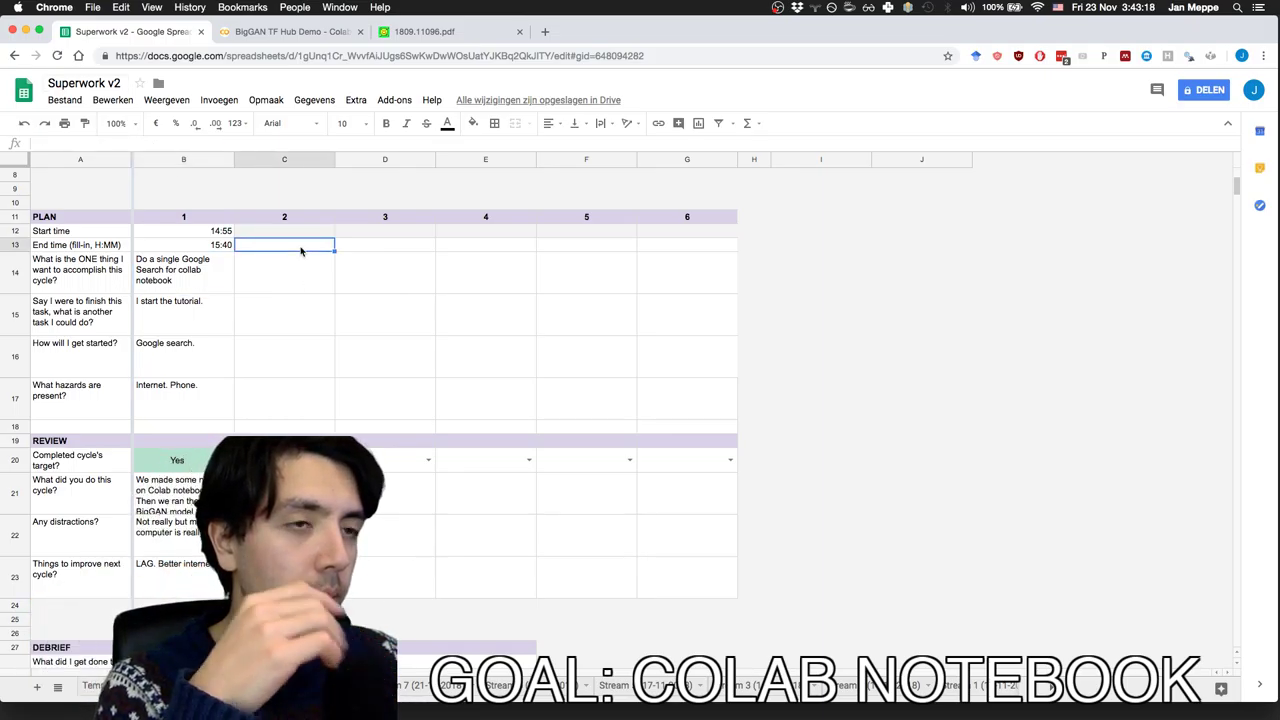
pyautogui.click(291, 272)
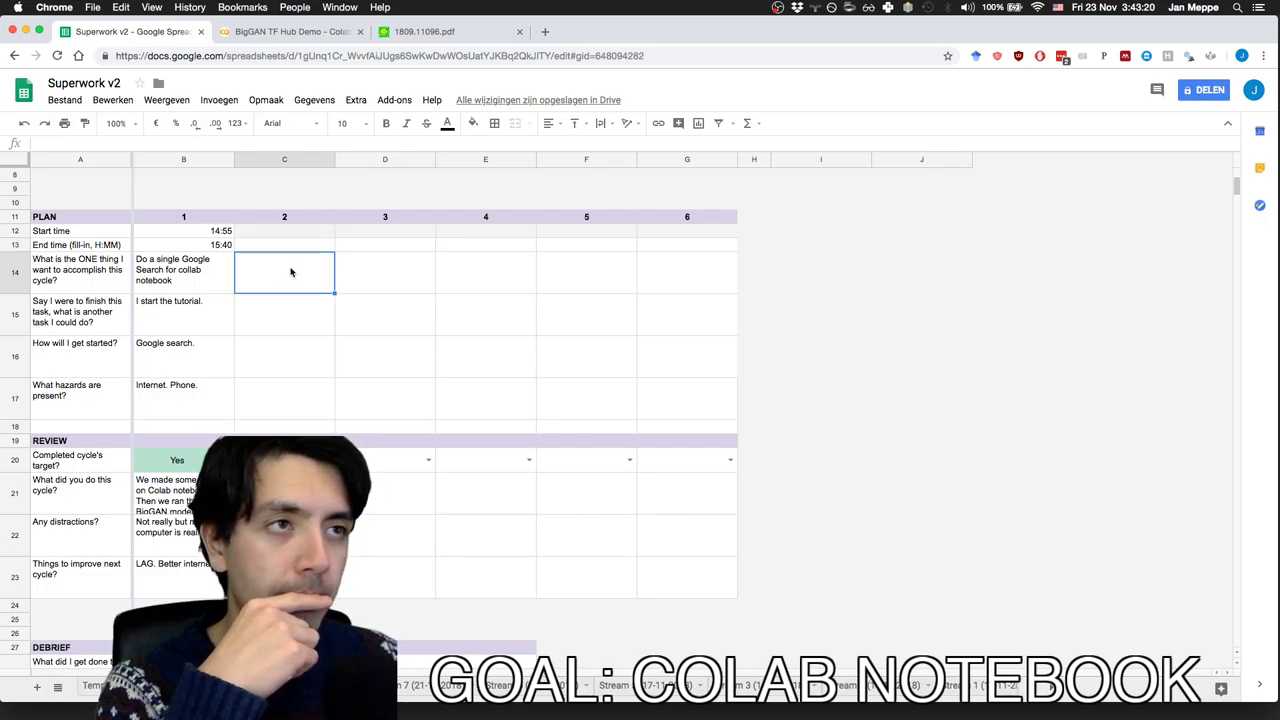
pyautogui.click(250, 33)
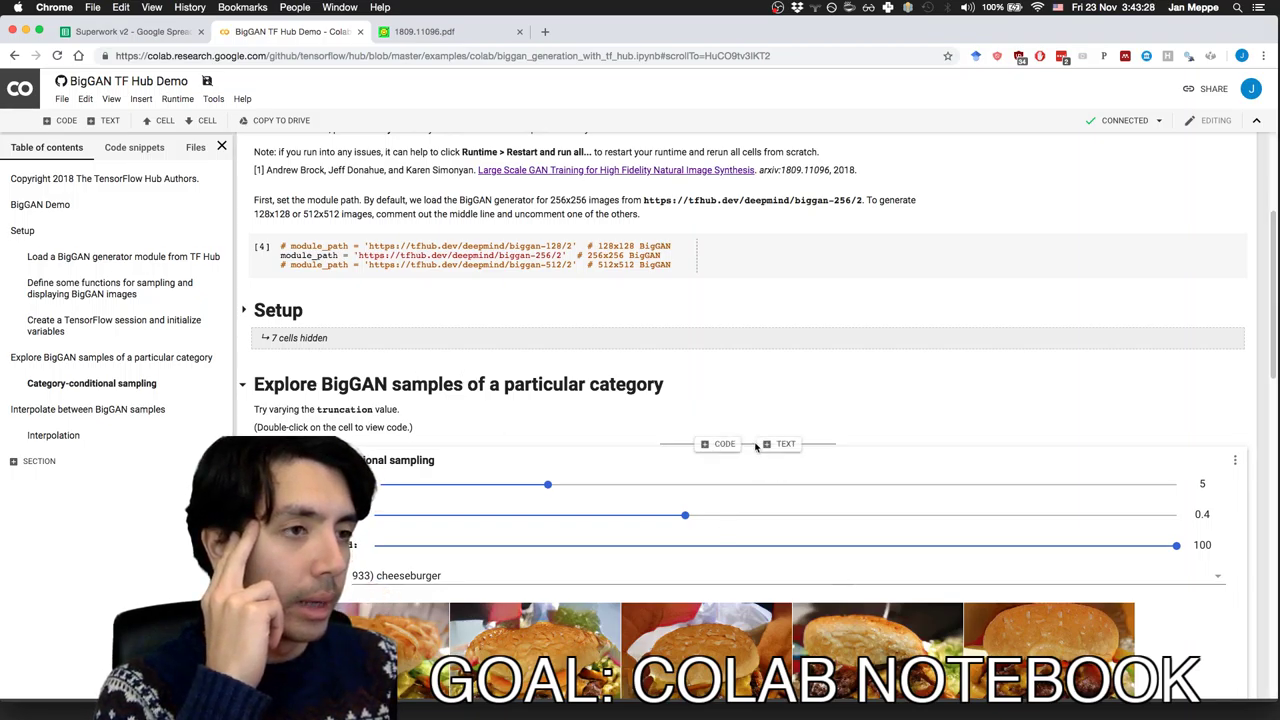
pyautogui.scroll(-1, 757, 445)
pyautogui.scroll(-15, 757, 448)
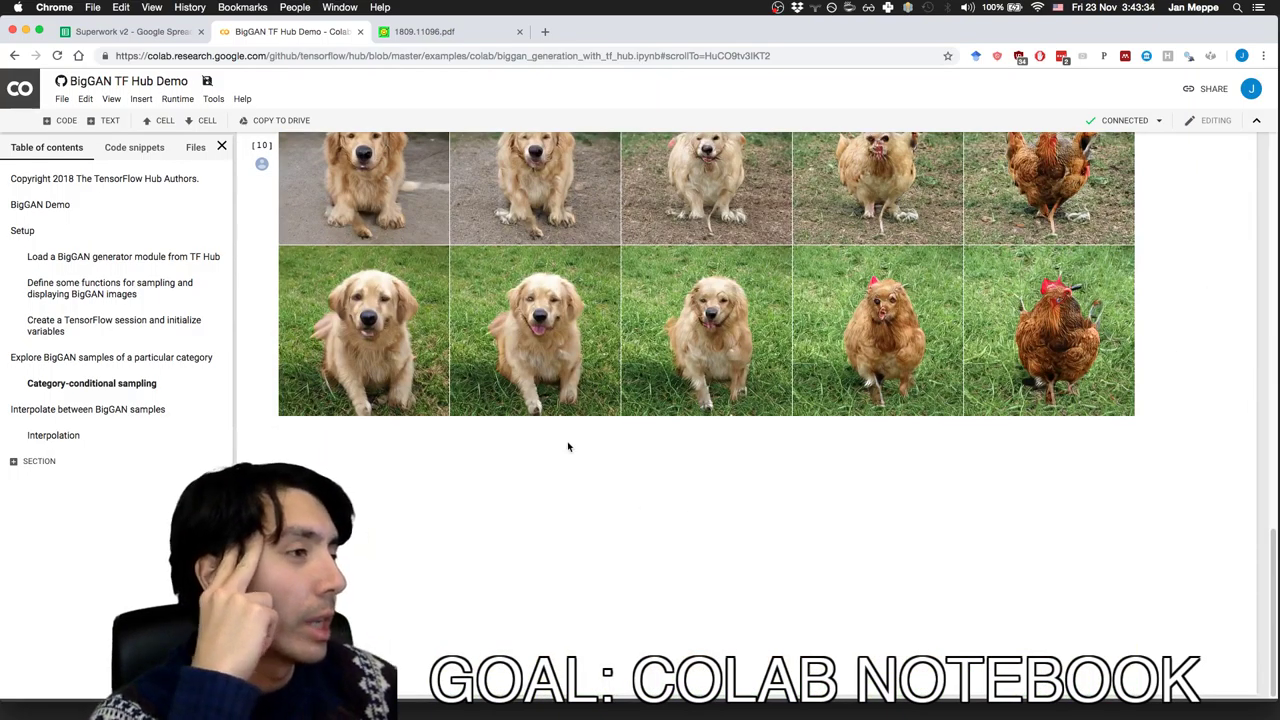
pyautogui.scroll(8, 603, 470)
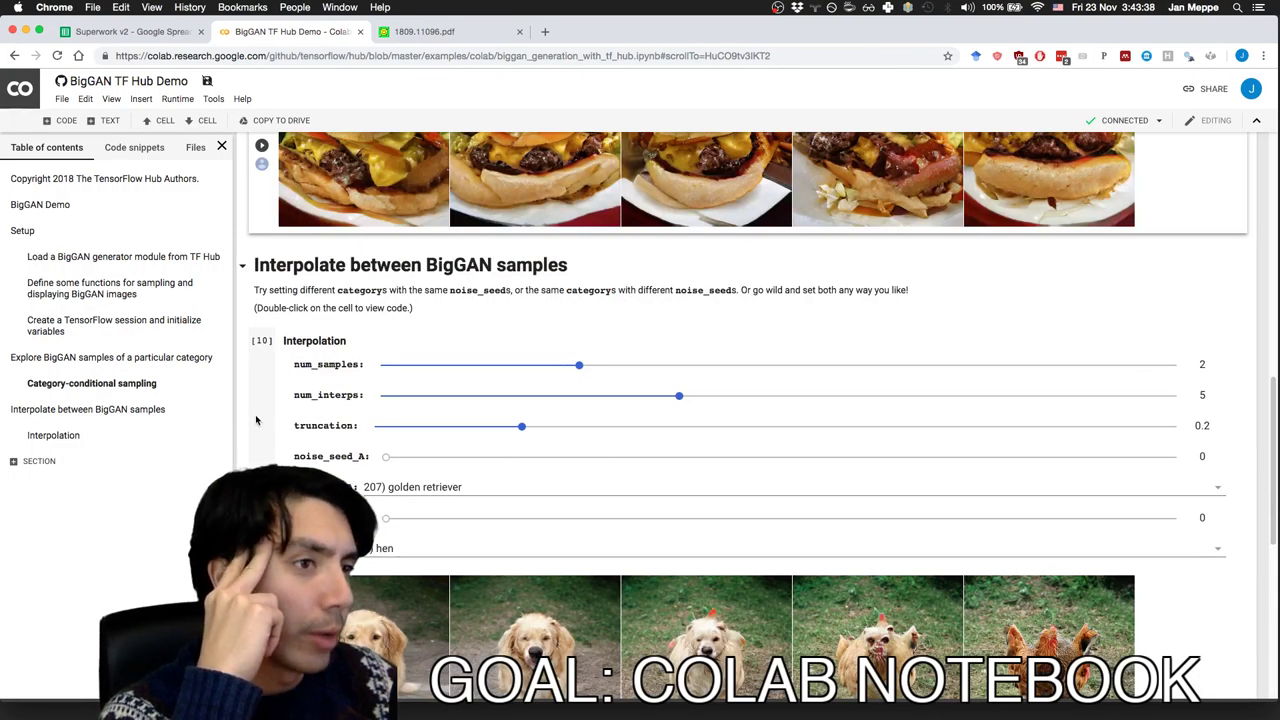
pyautogui.scroll(-3, 266, 400)
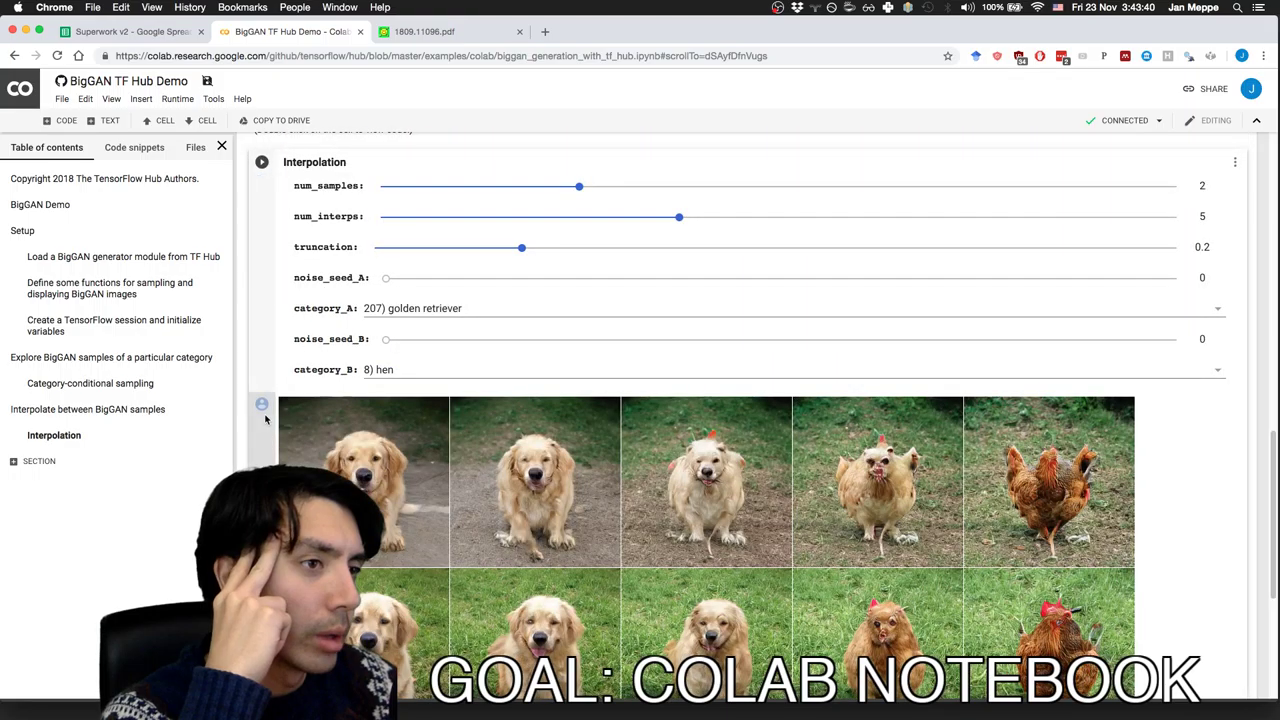
pyautogui.scroll(-5, 257, 273)
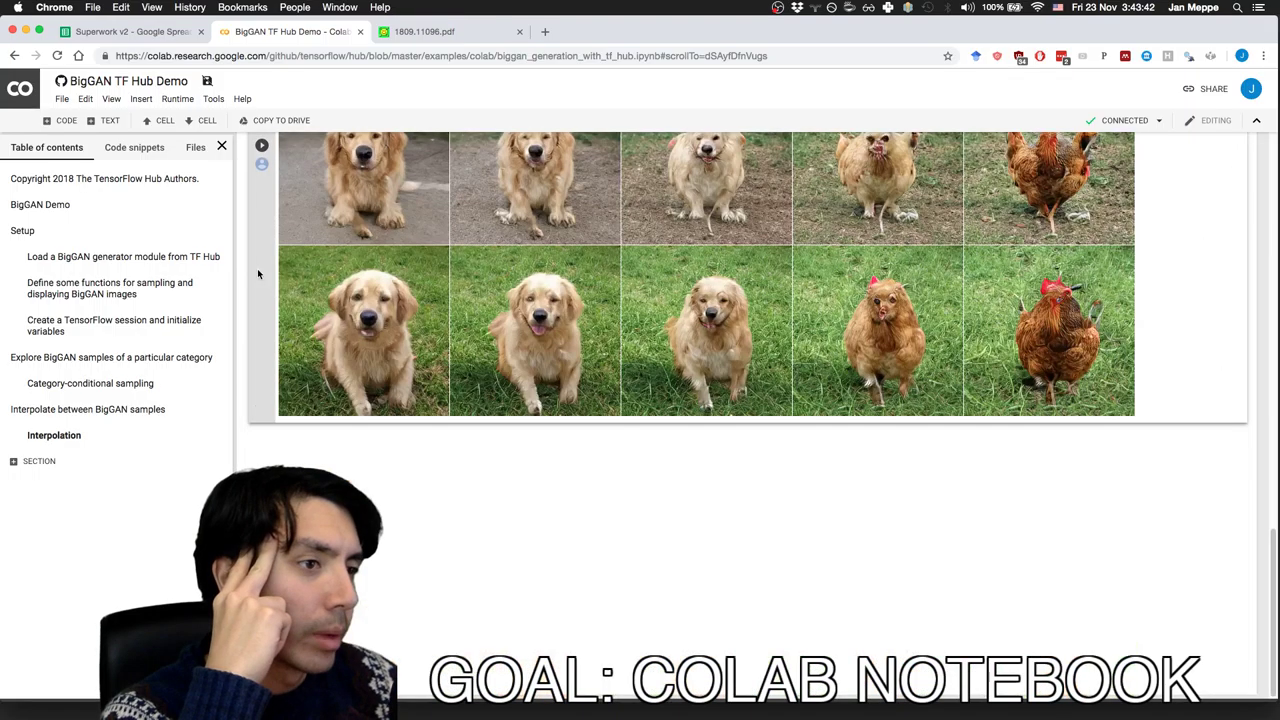
pyautogui.scroll(5, 257, 268)
pyautogui.scroll(15, 257, 270)
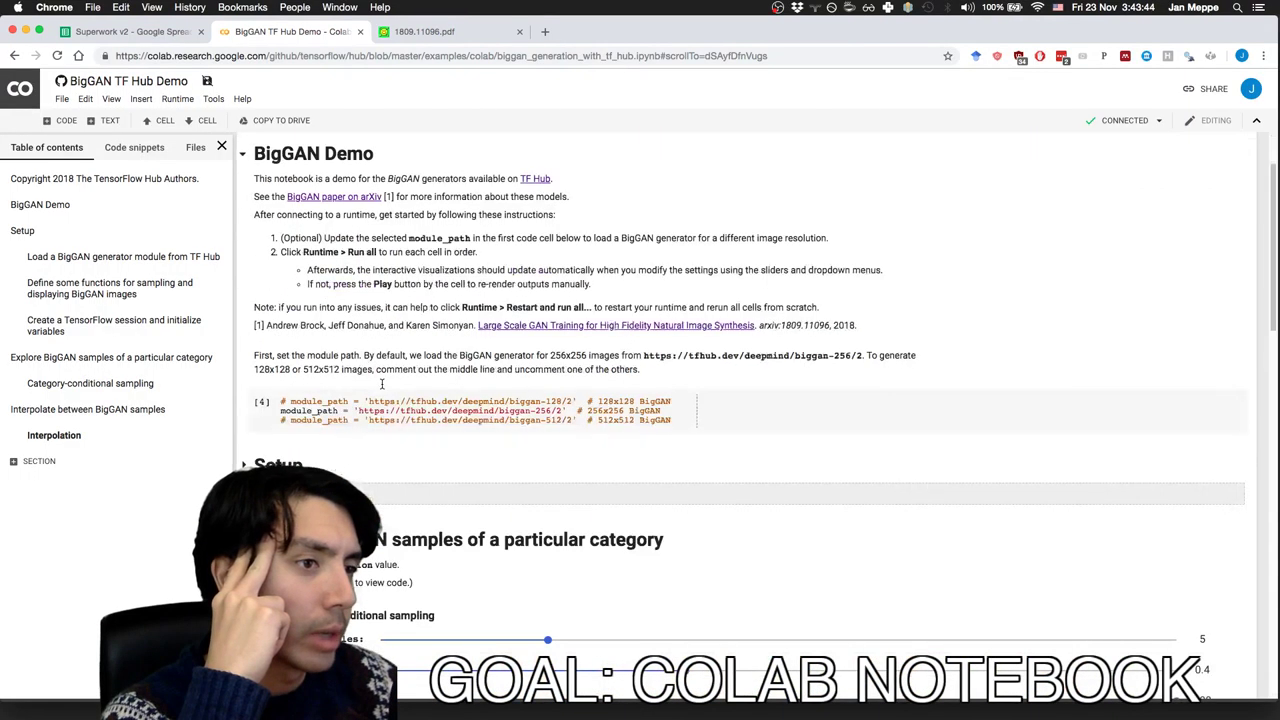
pyautogui.scroll(-15, 548, 341)
pyautogui.scroll(4, 548, 341)
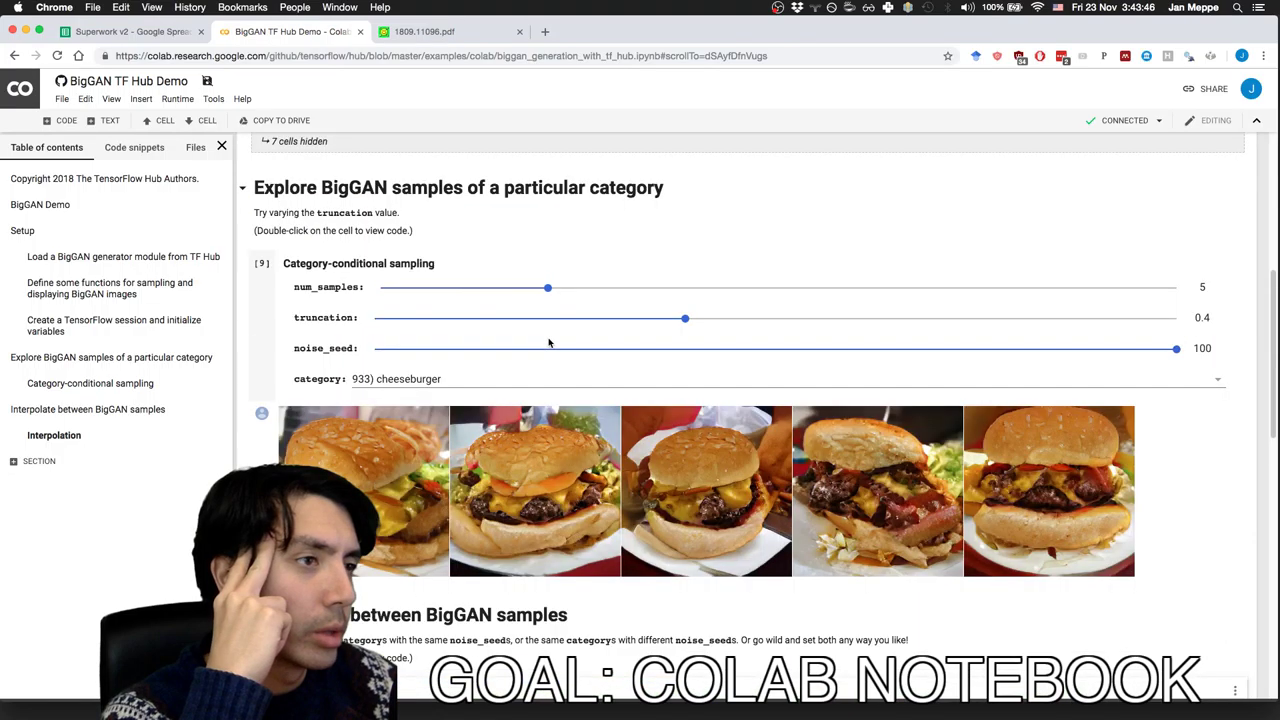
pyautogui.click(1195, 526)
pyautogui.hotkey('ctrl', 'Return')
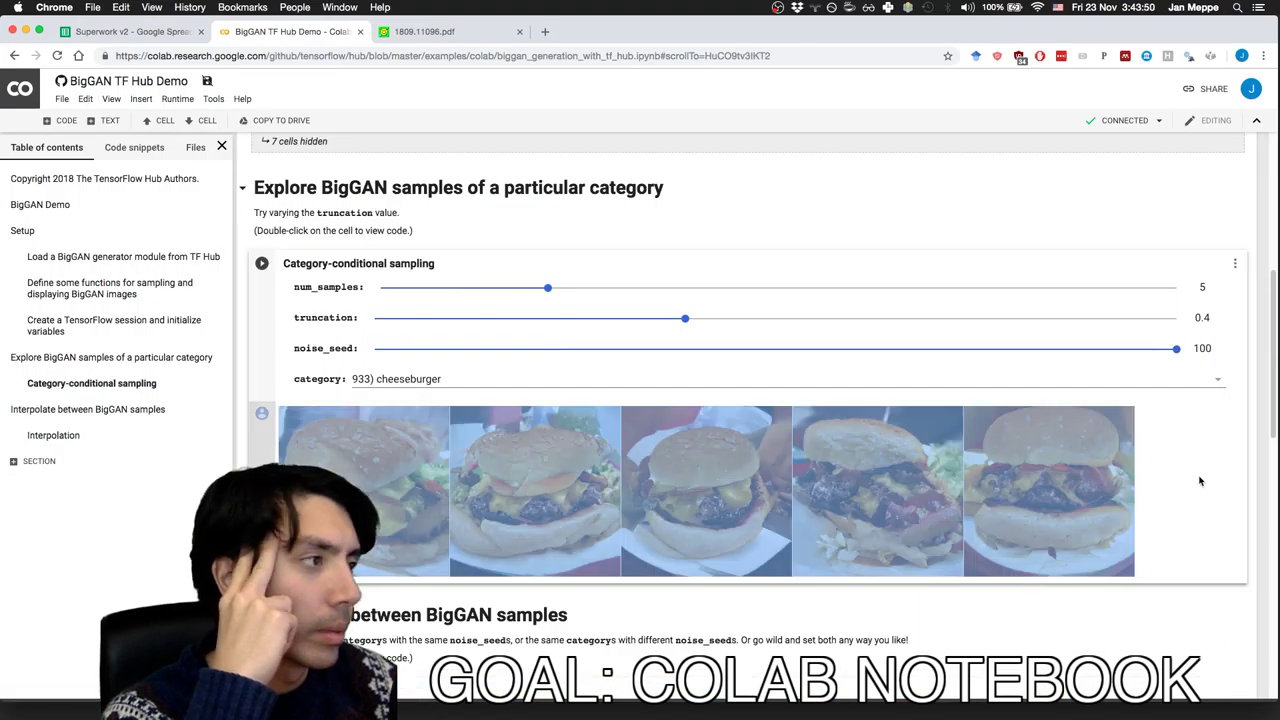
pyautogui.click(1235, 264)
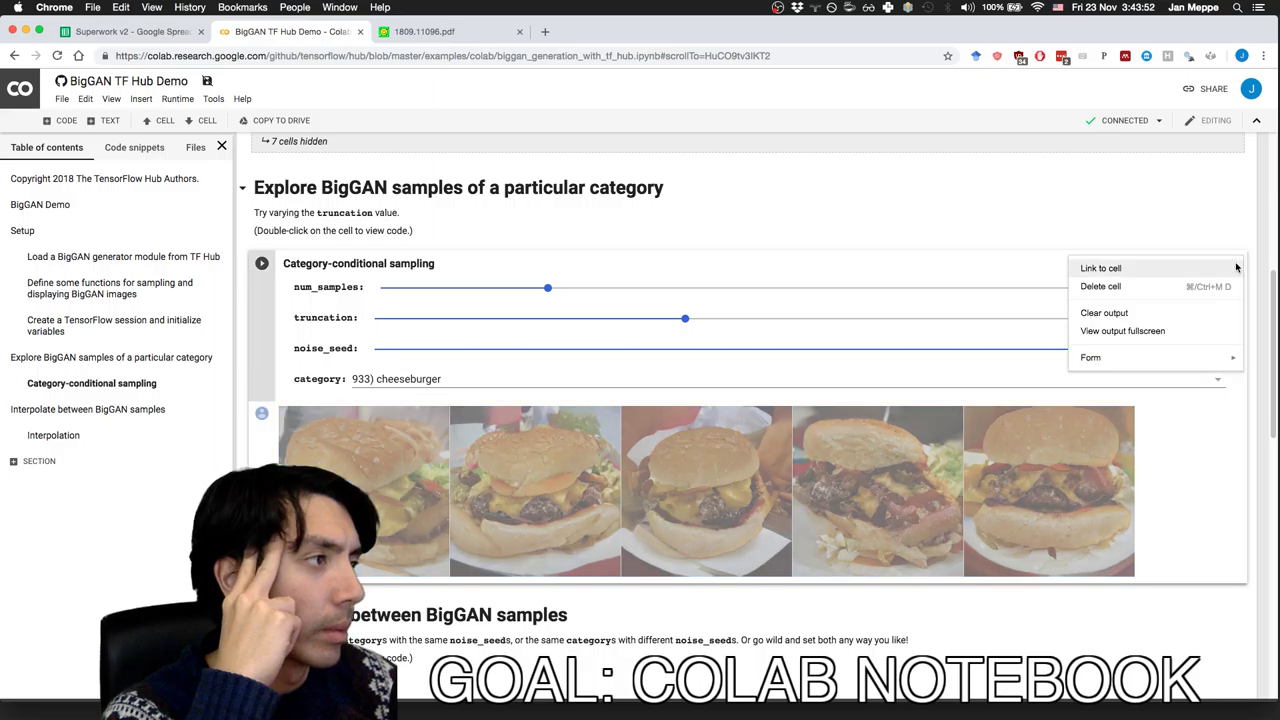
pyautogui.click(1236, 267)
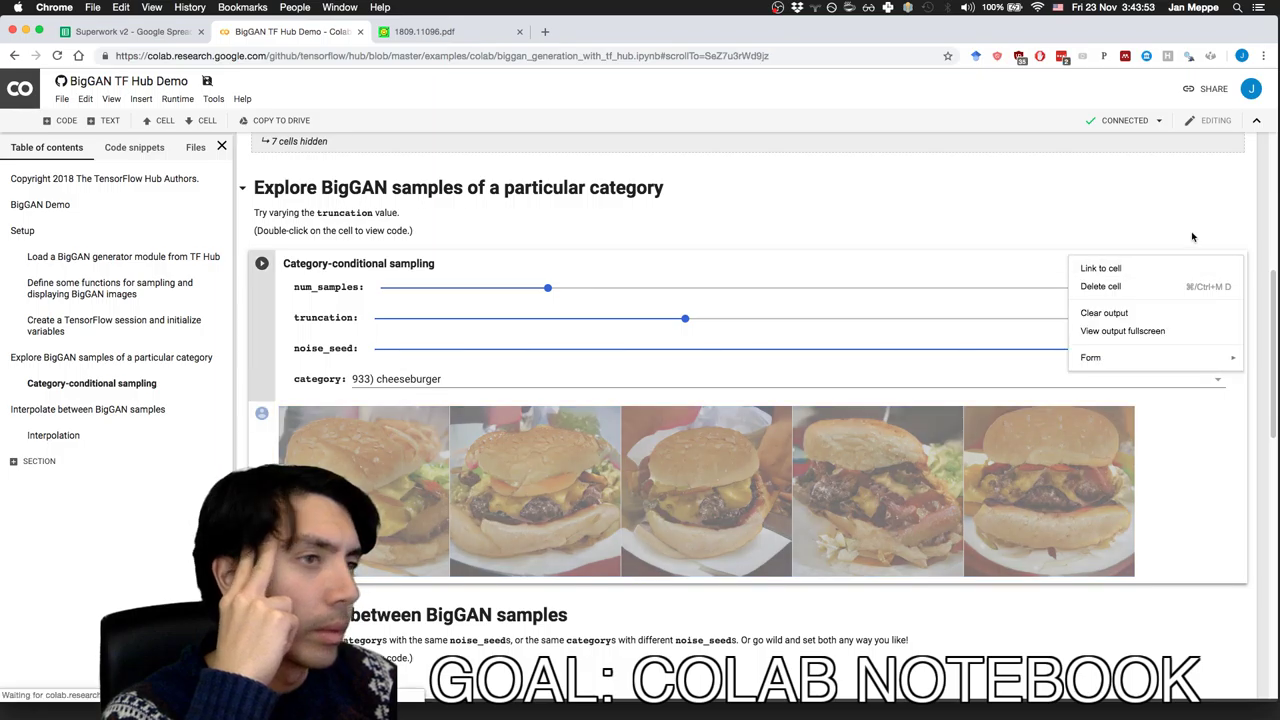
pyautogui.click(395, 220)
pyautogui.doubleClick(424, 188)
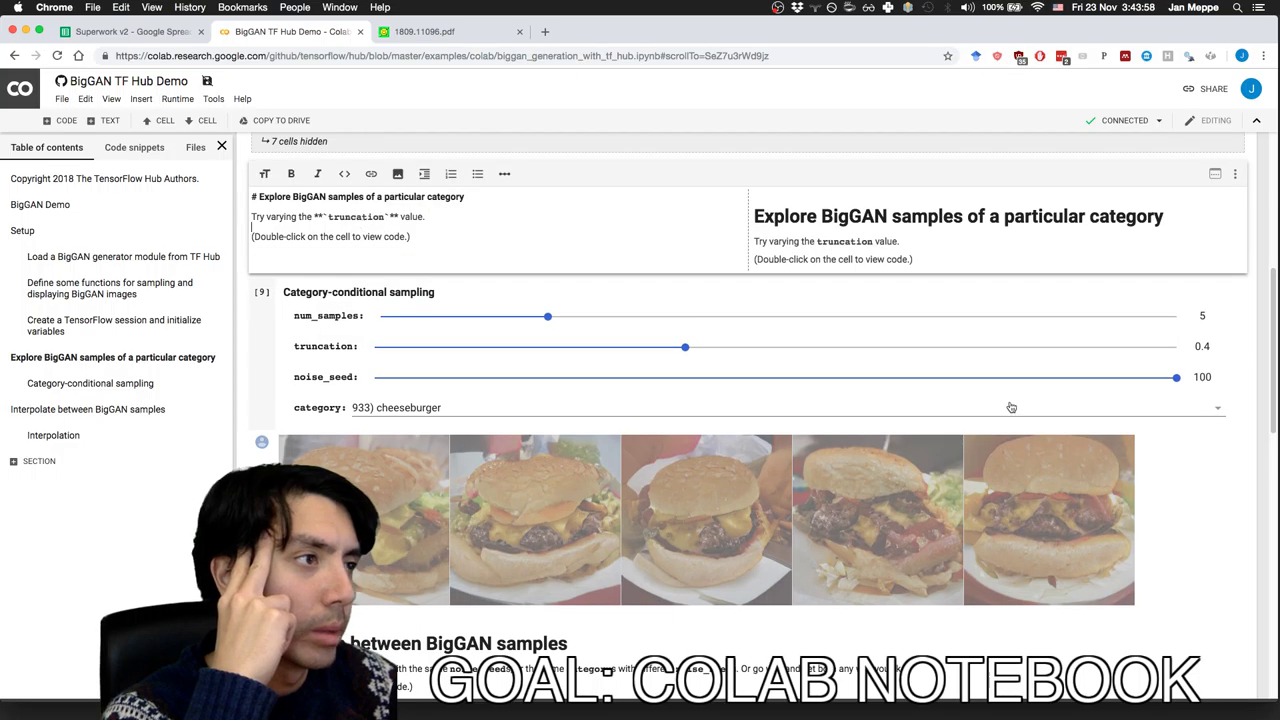
pyautogui.click(1174, 458)
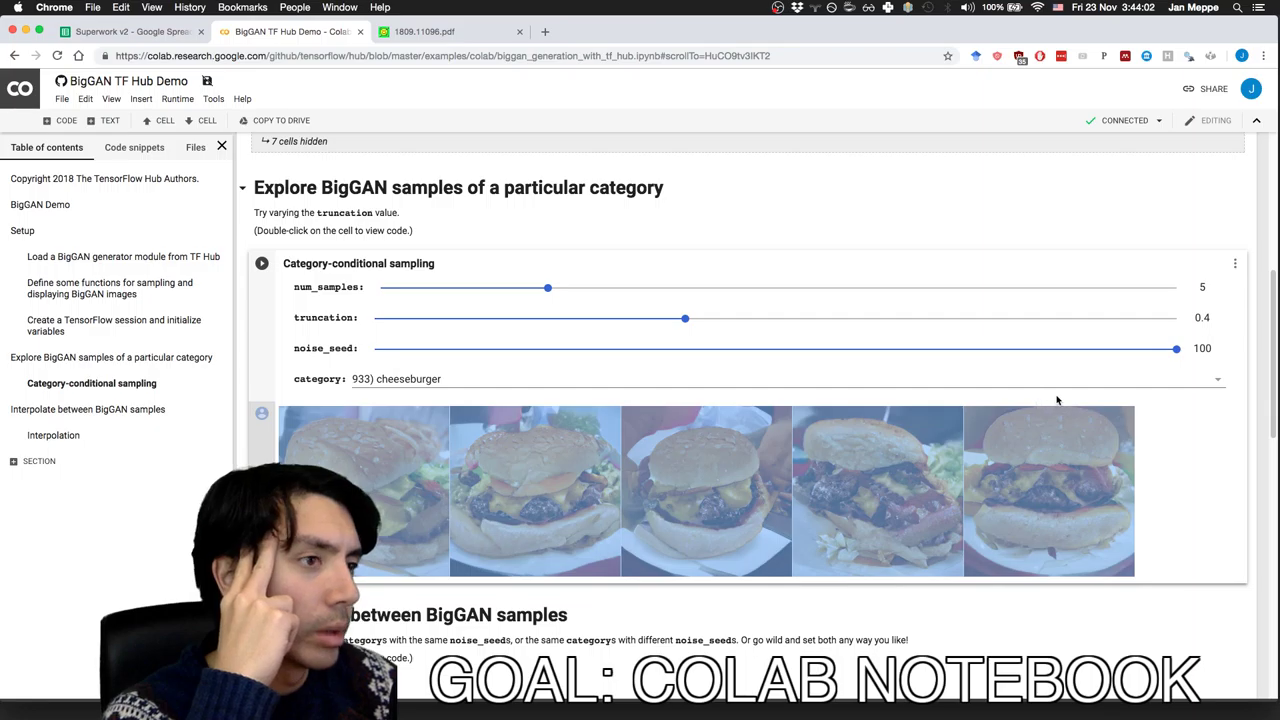
# - Show the code of the Category-conditional sampling cell beside its form
pyautogui.tripleClick(305, 263)
pyautogui.click(260, 339)
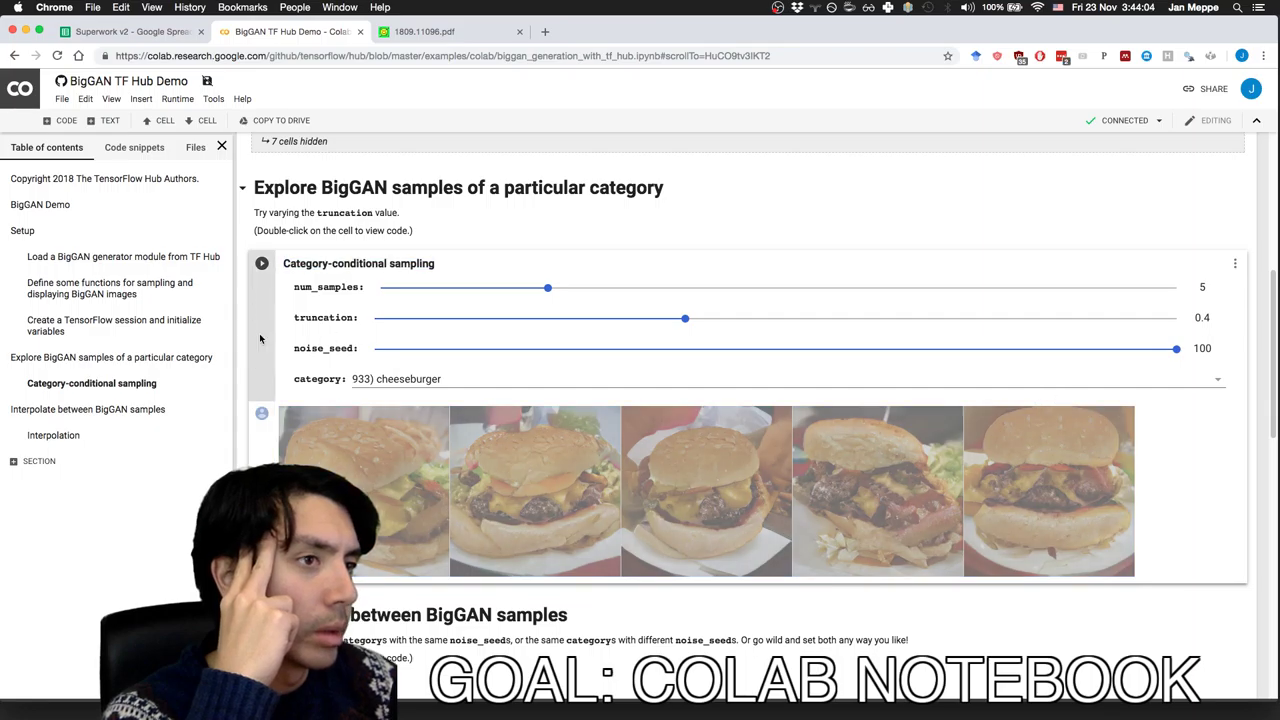
pyautogui.doubleClick(305, 263)
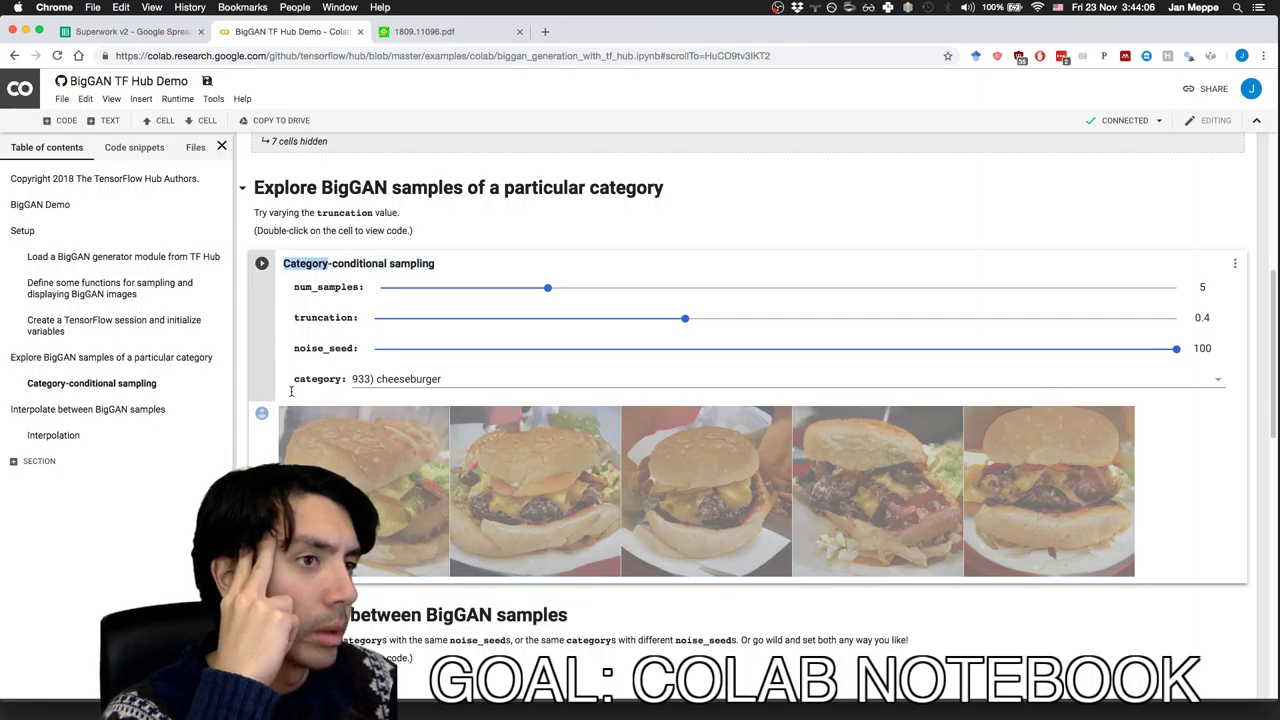
pyautogui.doubleClick(1172, 471)
pyautogui.click(1234, 264)
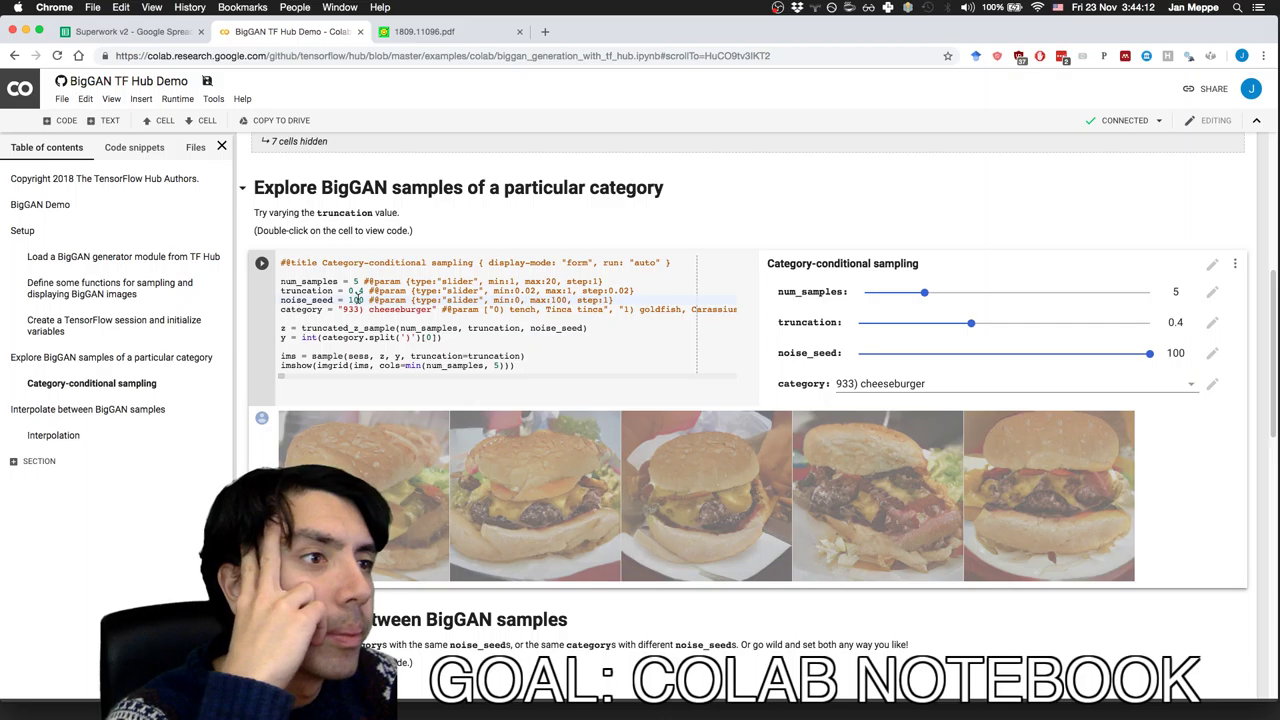
# - Examine the Category-conditional sampling code, including the parameter lines, the full category list, and the sample call with its sess argument
pyautogui.click(445, 281)
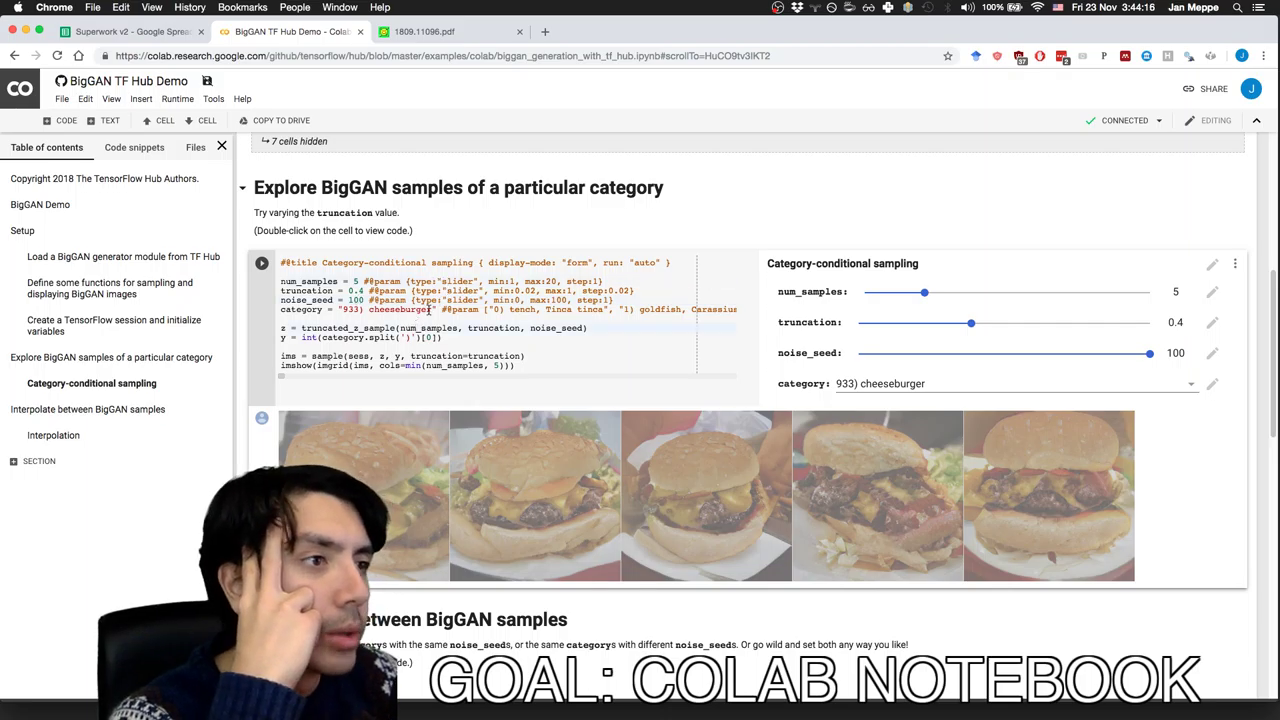
pyautogui.scroll(-1, 430, 309)
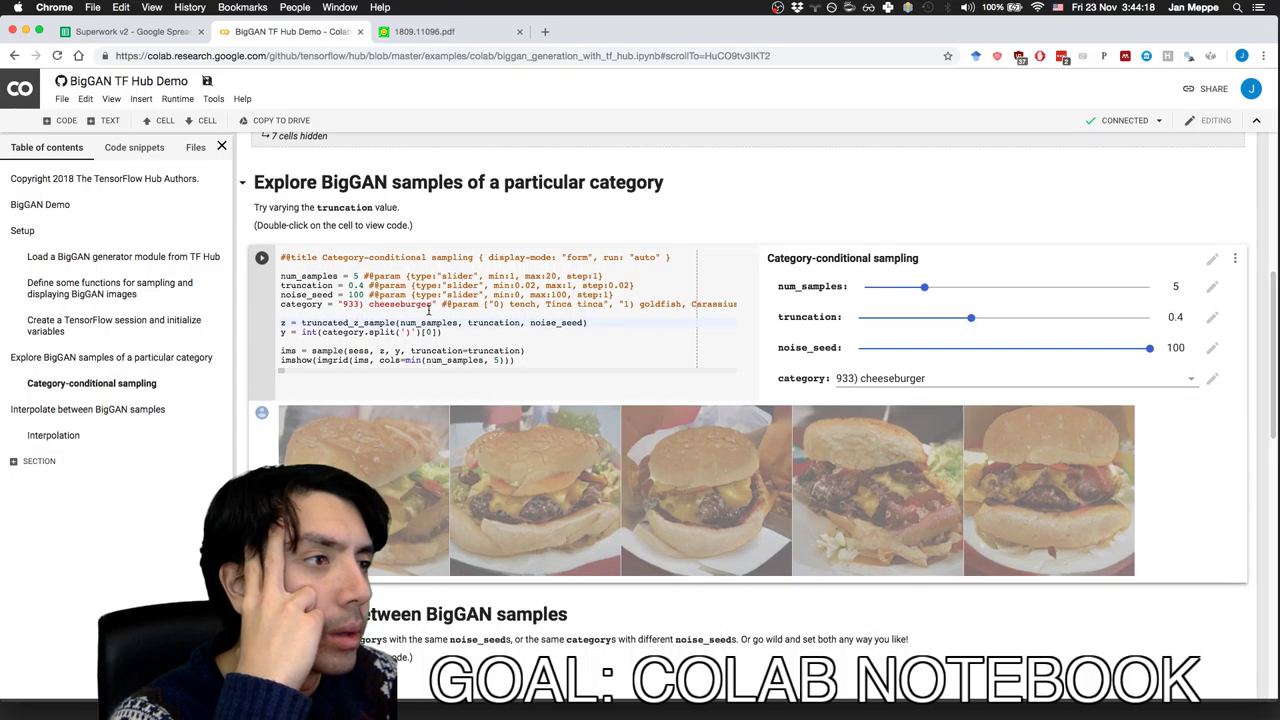
pyautogui.scroll(1, 430, 310)
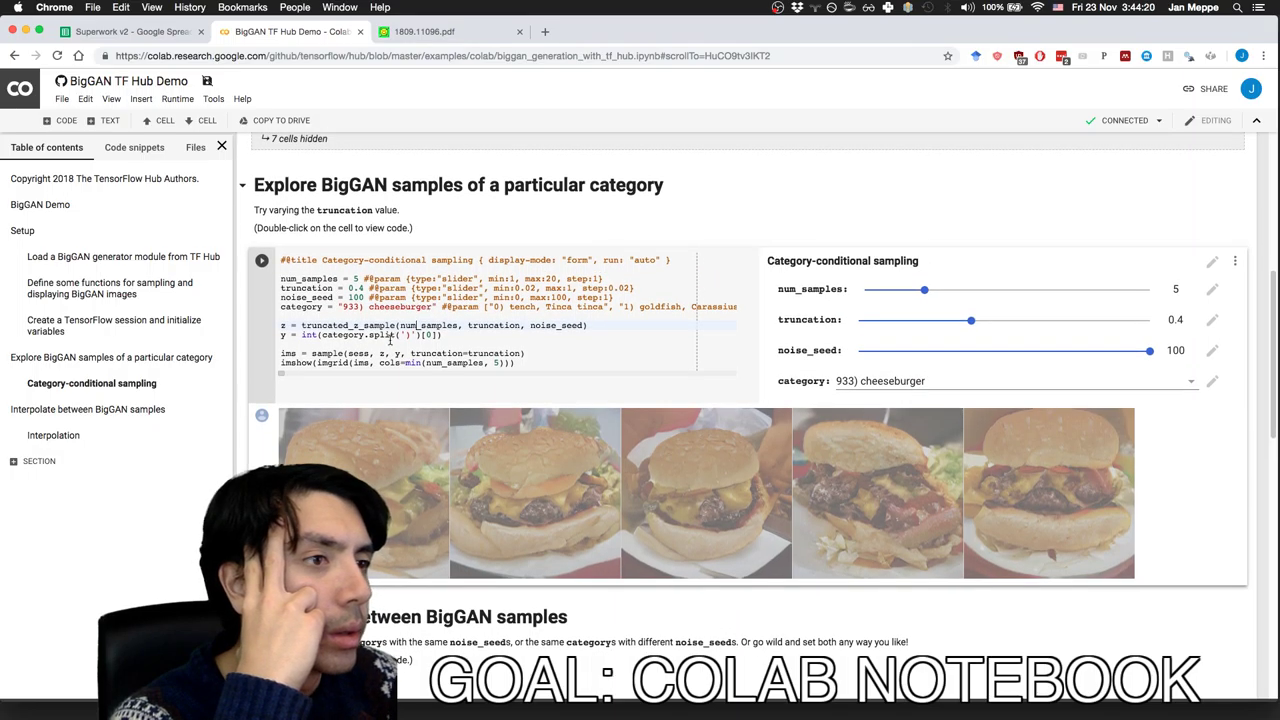
pyautogui.click(369, 353)
pyautogui.press('Left')
pyautogui.press('Left')
pyautogui.press('Left')
pyautogui.click(306, 363)
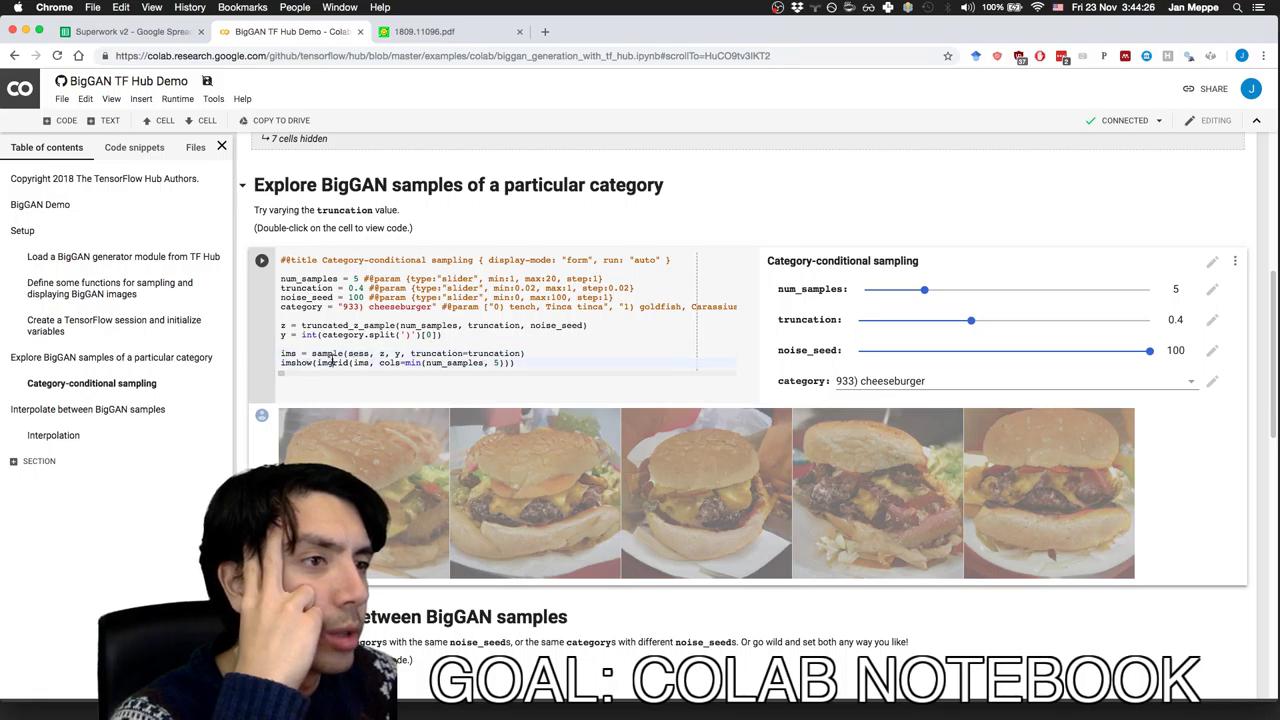
pyautogui.hscroll(5, 300, 370)
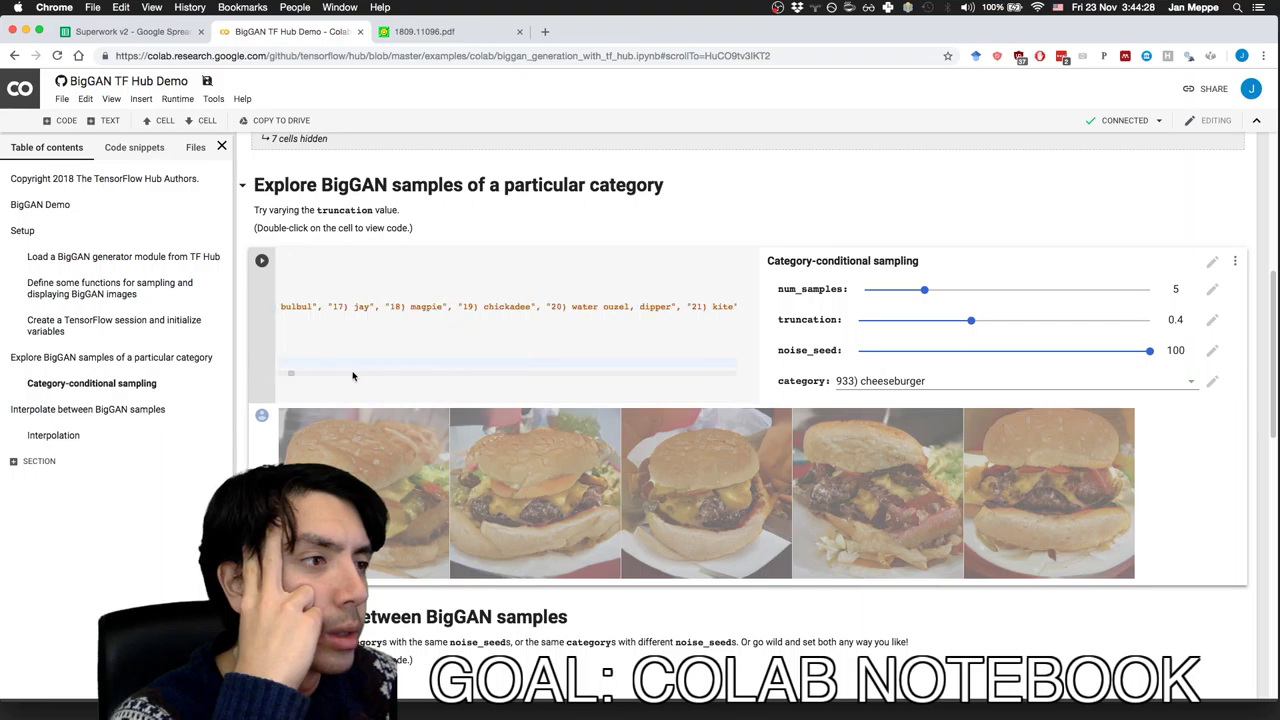
pyautogui.hscroll(10, 352, 376)
pyautogui.hscroll(-6, 532, 376)
pyautogui.hscroll(-6, 364, 377)
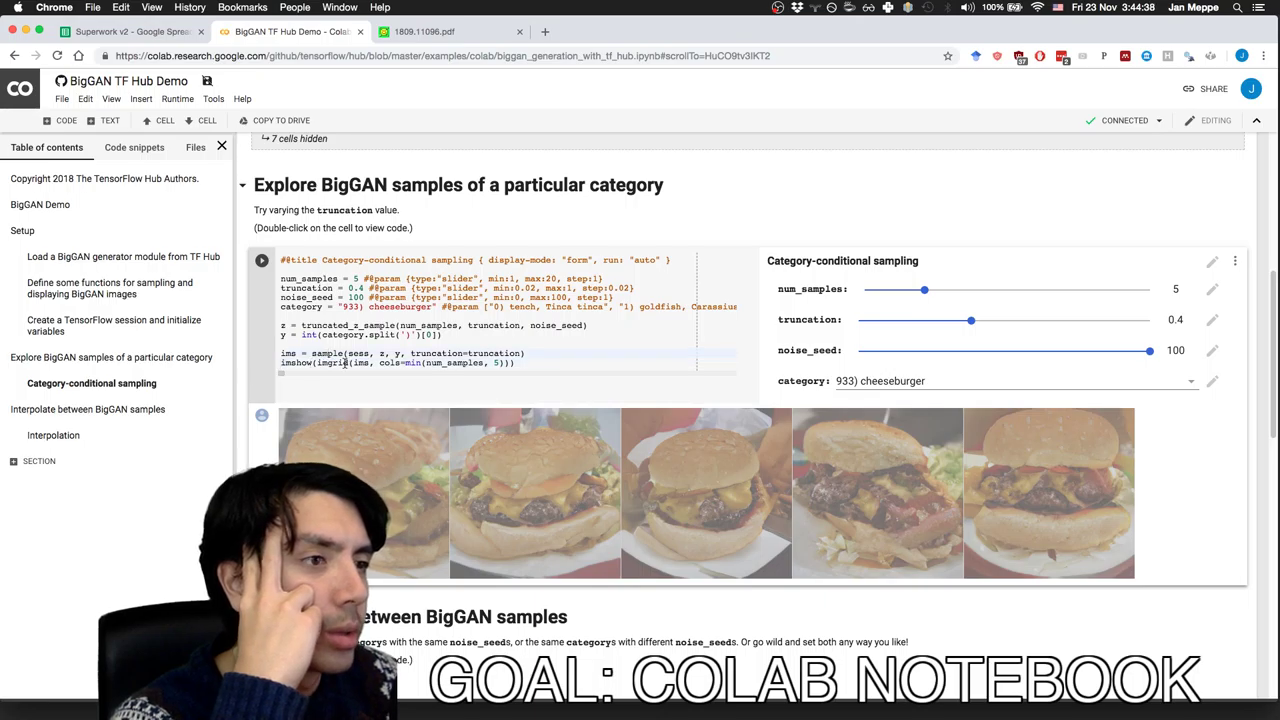
pyautogui.scroll(-2, 467, 364)
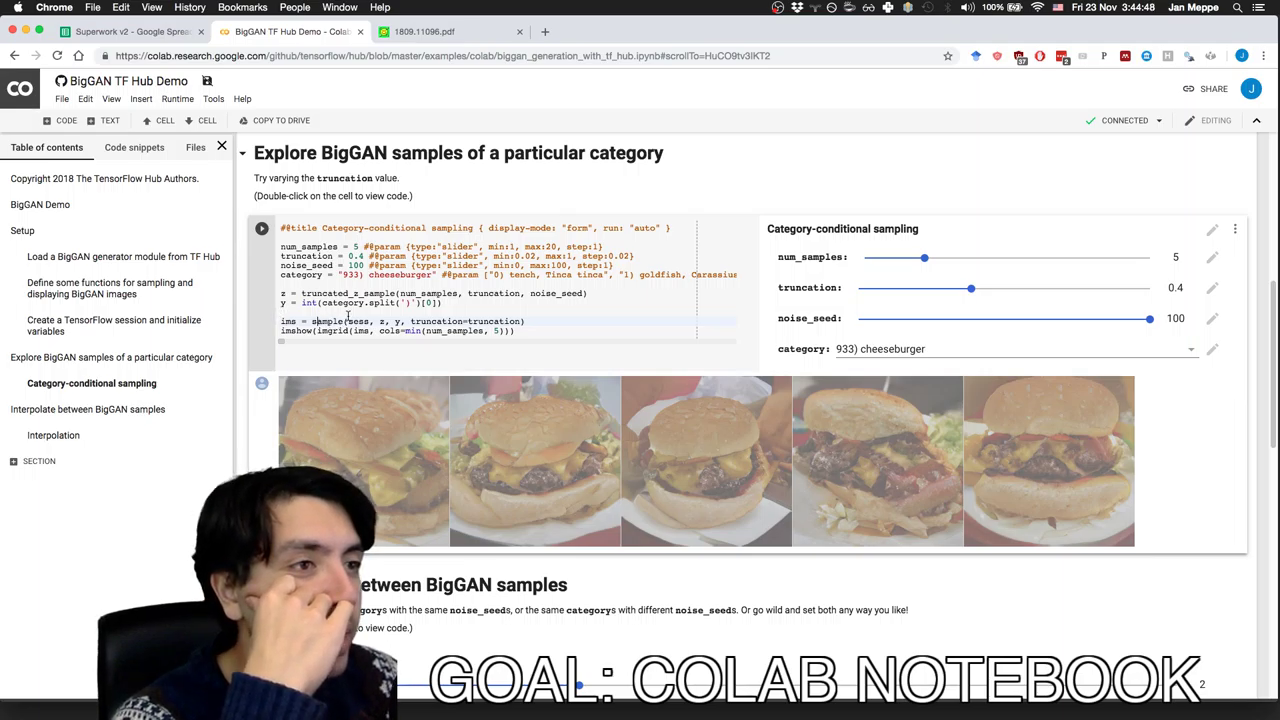
pyautogui.doubleClick(360, 321)
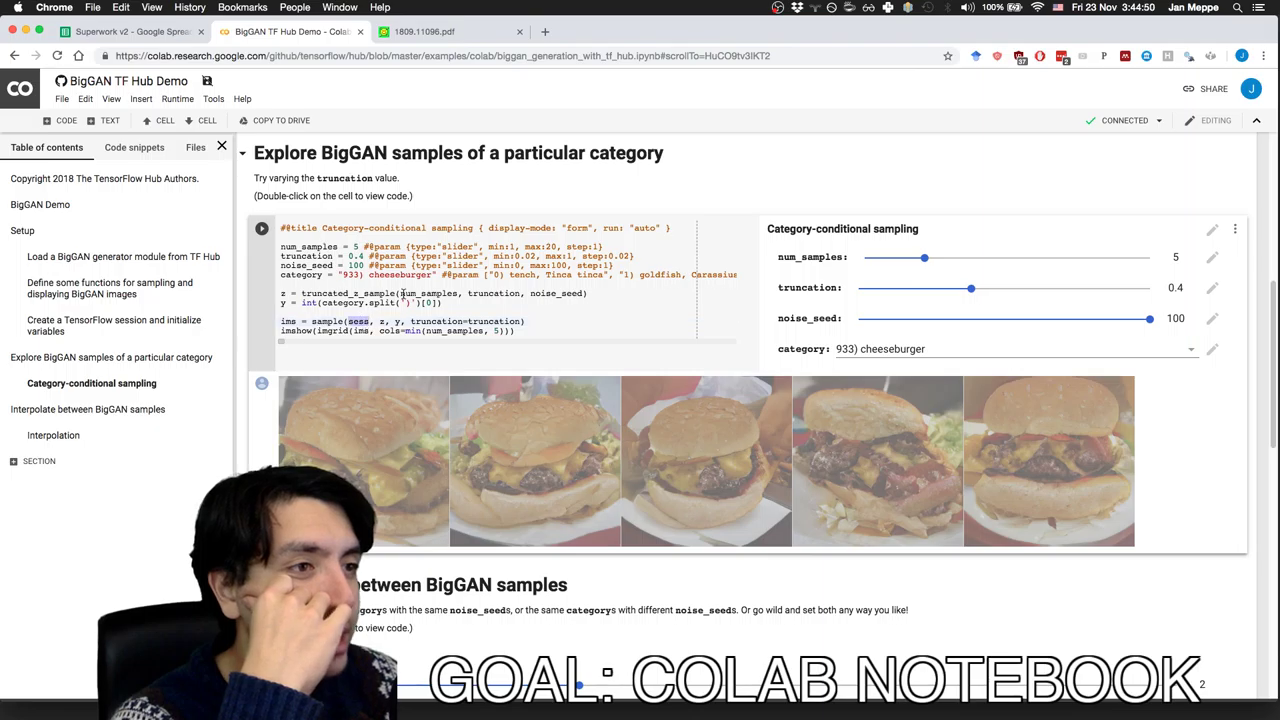
# - Expand the Setup section and read its imports, module loading, sampling and display functions, and TensorFlow session initialization
pyautogui.scroll(1, 300, 260)
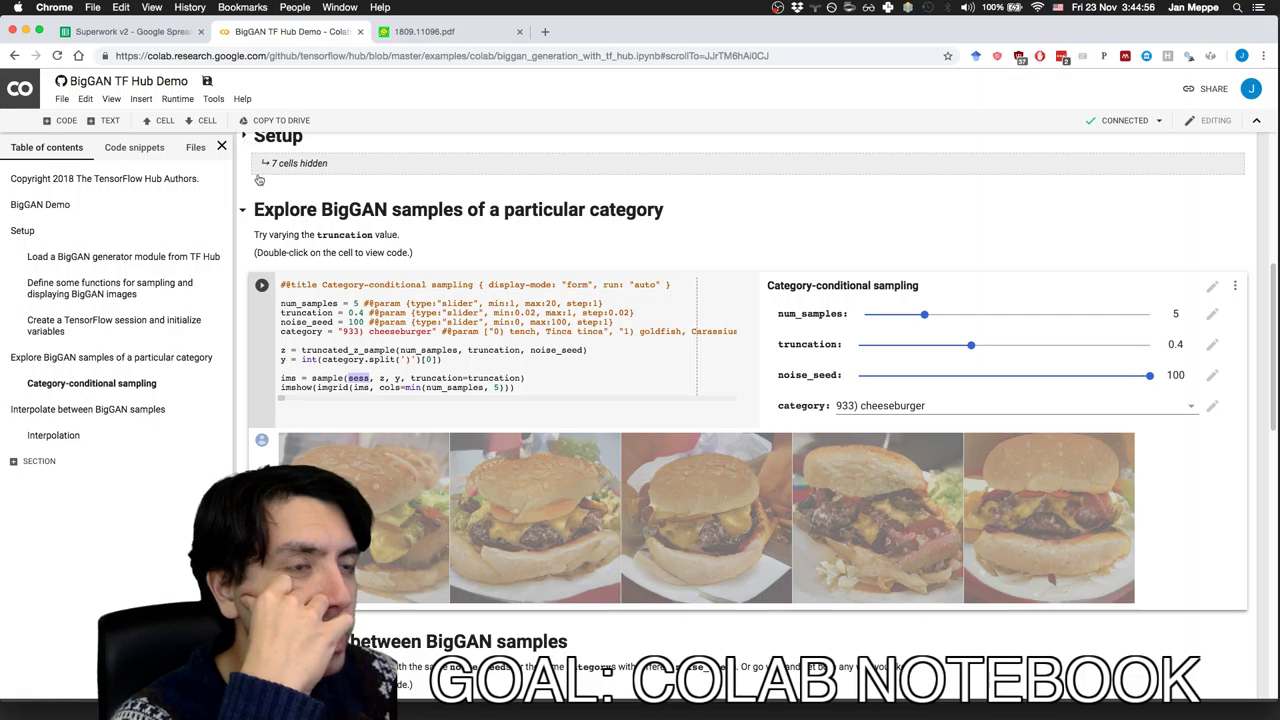
pyautogui.click(278, 172)
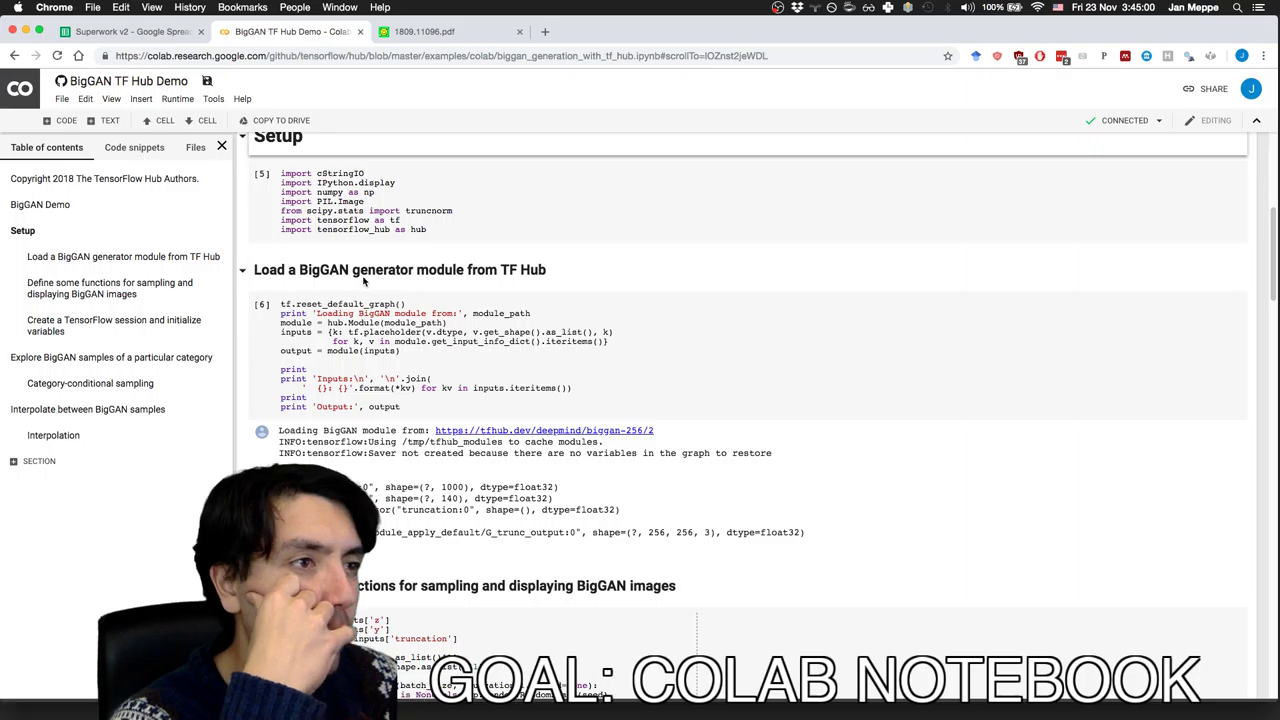
pyautogui.scroll(5, 363, 281)
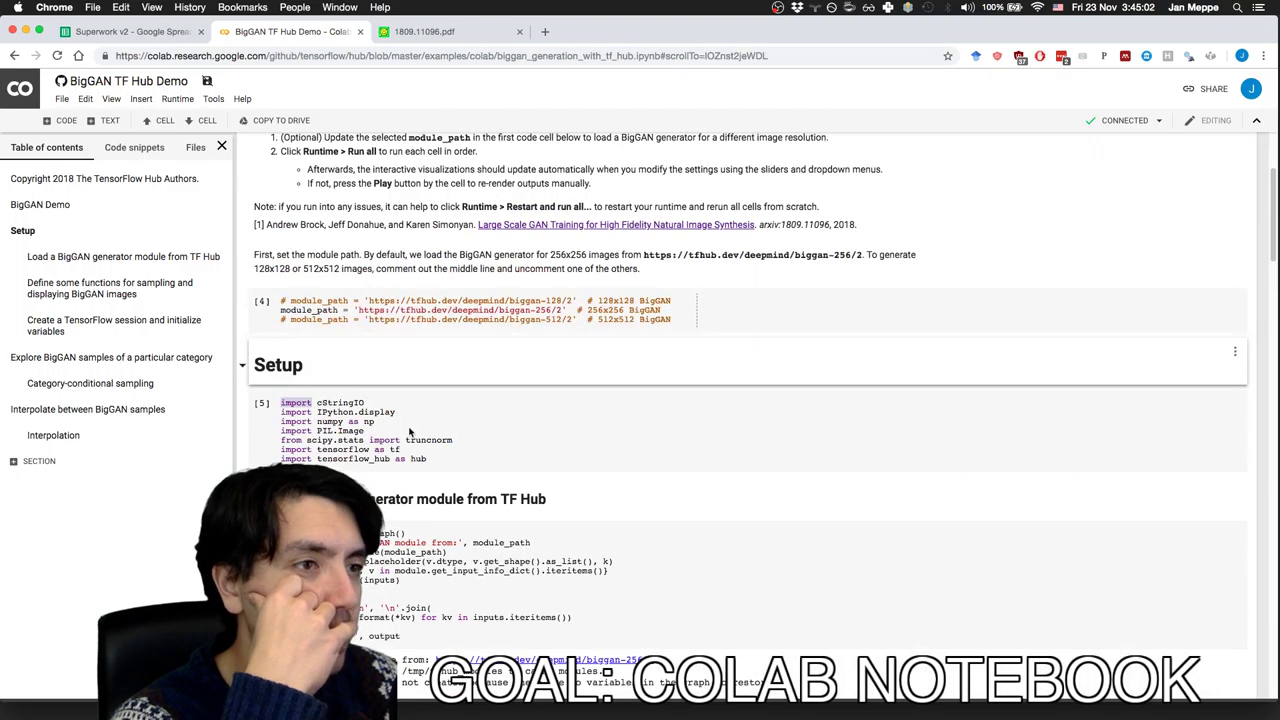
pyautogui.scroll(-5, 408, 428)
pyautogui.scroll(1, 404, 422)
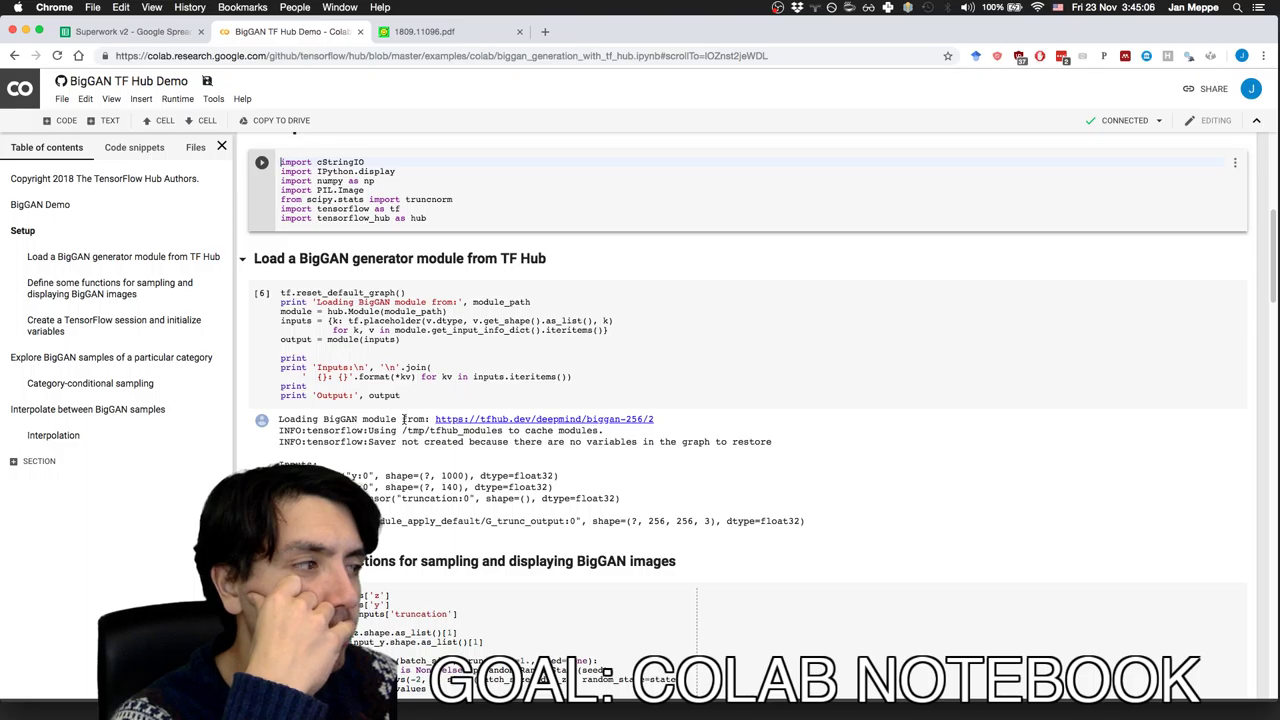
pyautogui.scroll(-1, 404, 420)
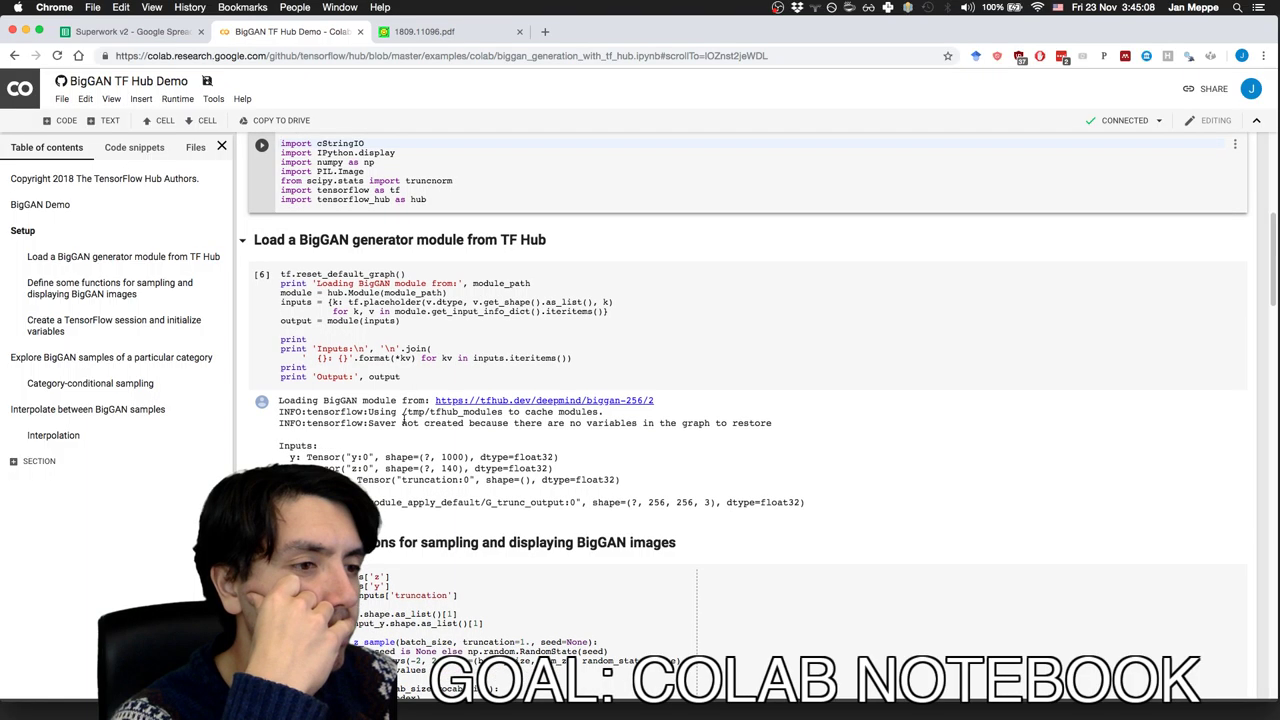
pyautogui.scroll(-10, 404, 420)
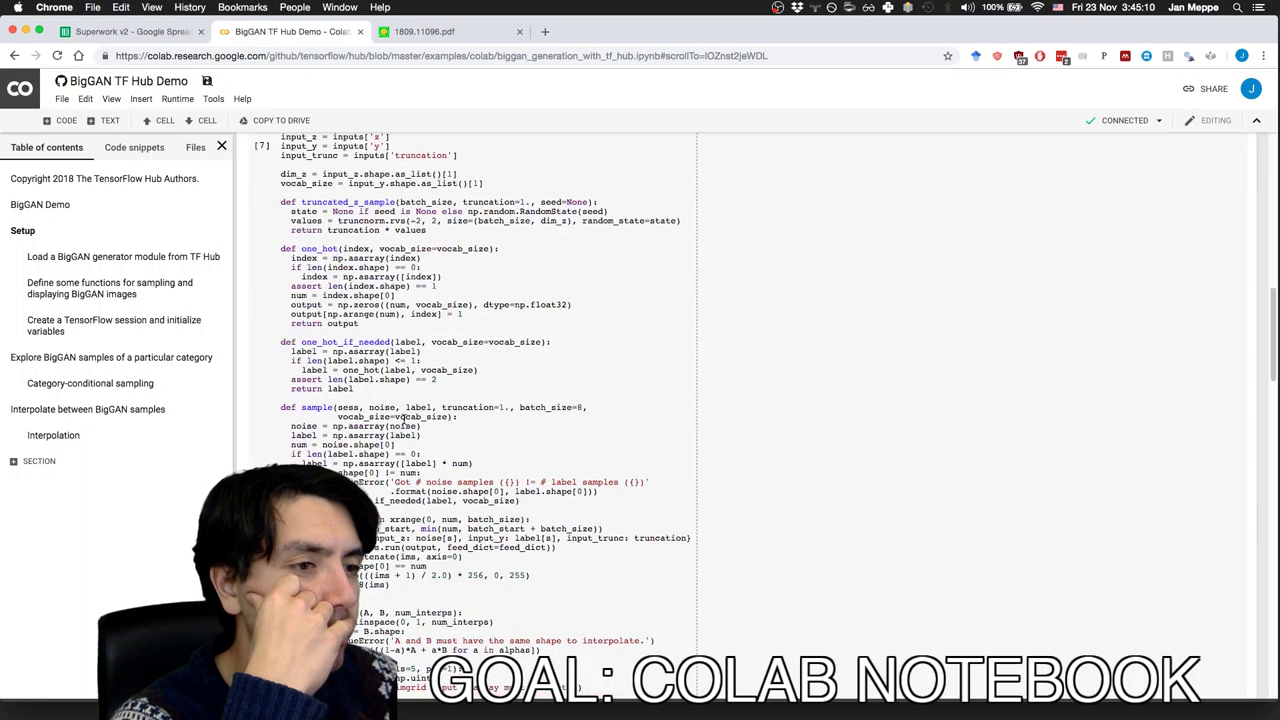
pyautogui.scroll(-3, 404, 420)
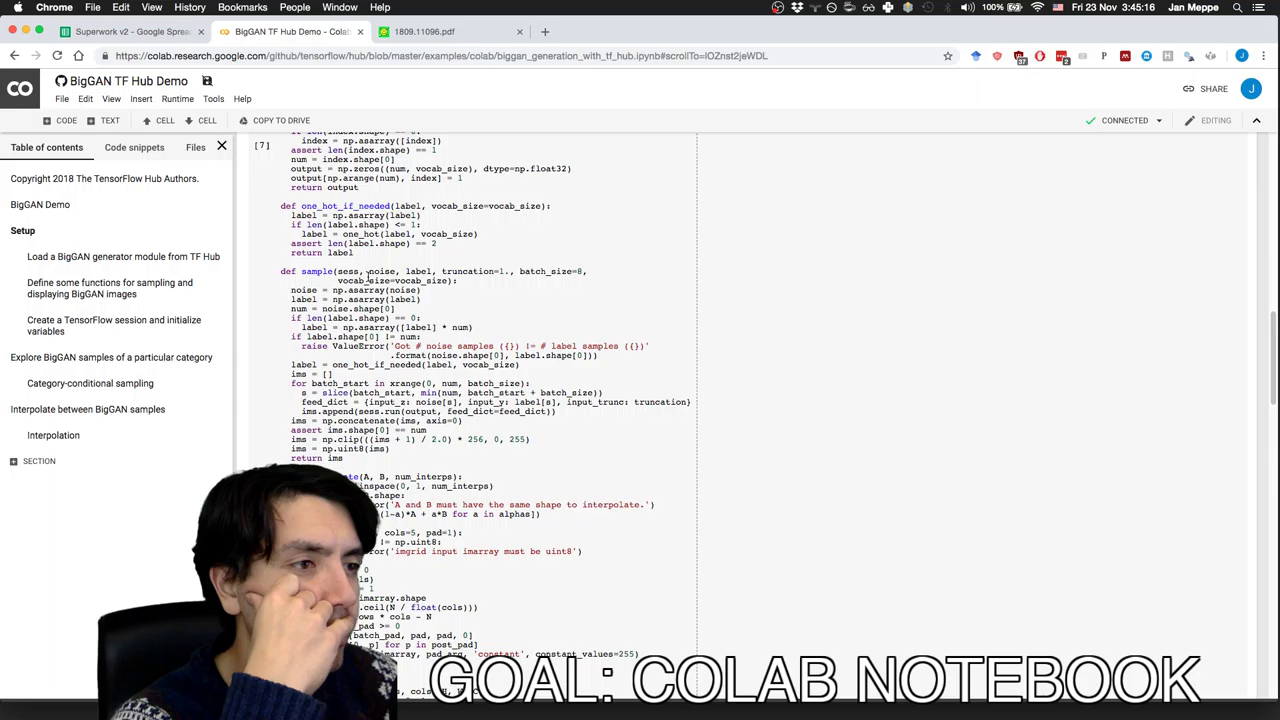
pyautogui.scroll(-7, 368, 280)
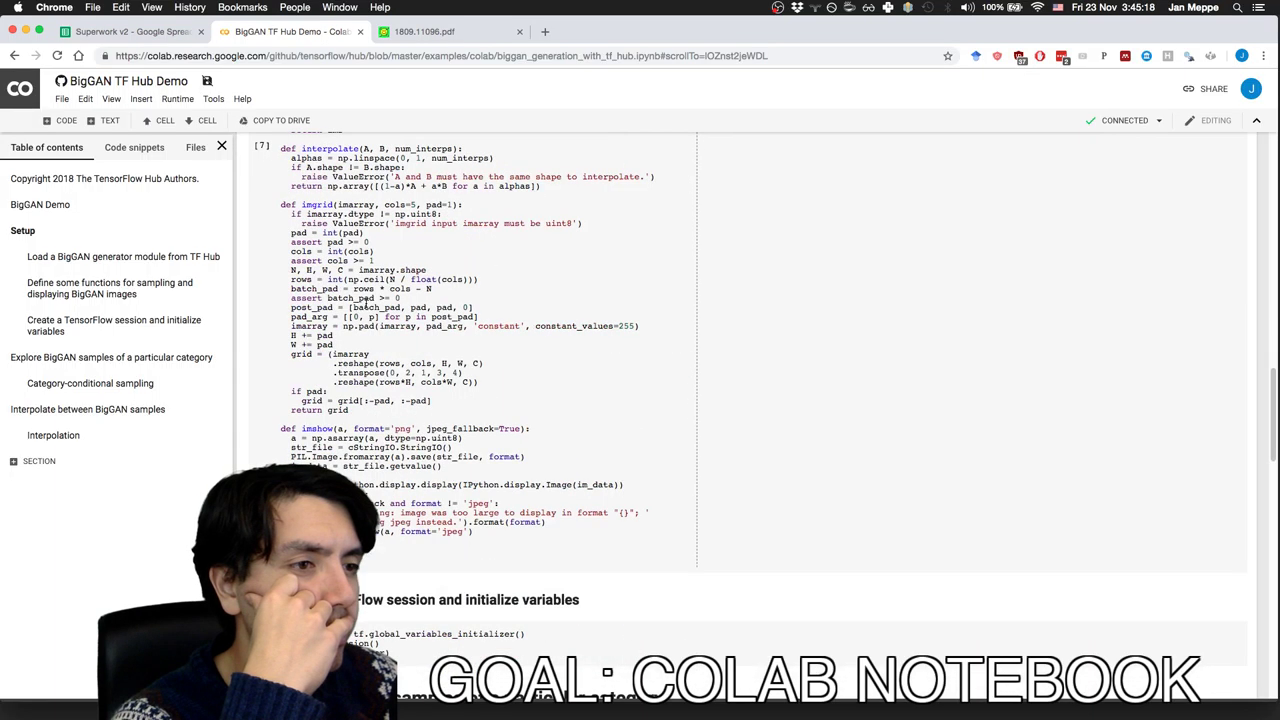
pyautogui.scroll(-3, 369, 317)
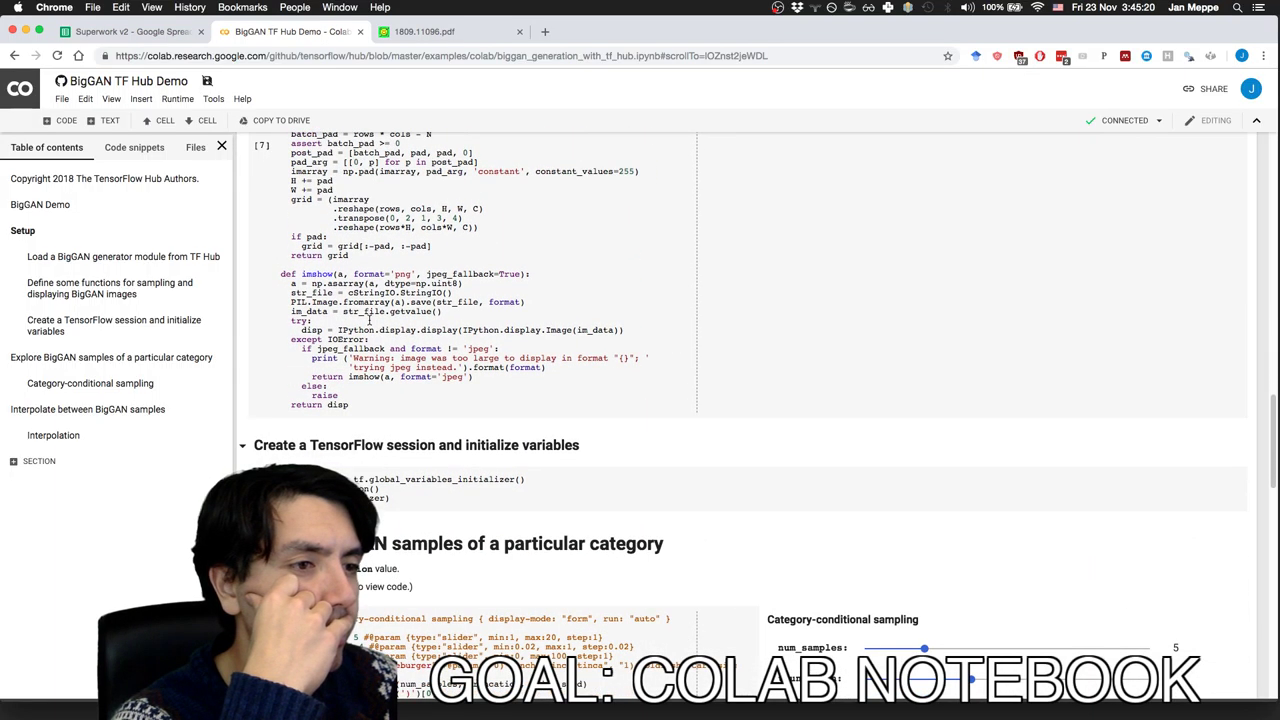
pyautogui.scroll(-6, 369, 320)
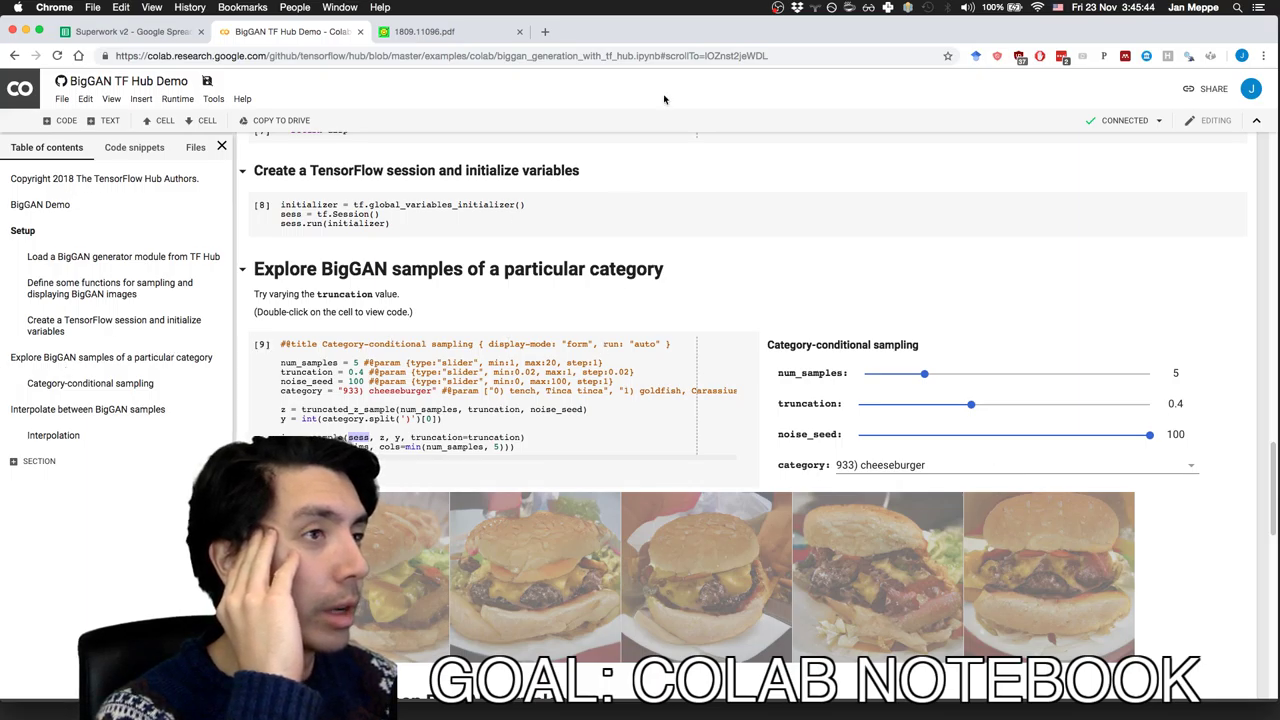
# - Search Google for "tensorflow keras pytorch" in a new browser tab
pyautogui.click(543, 32)
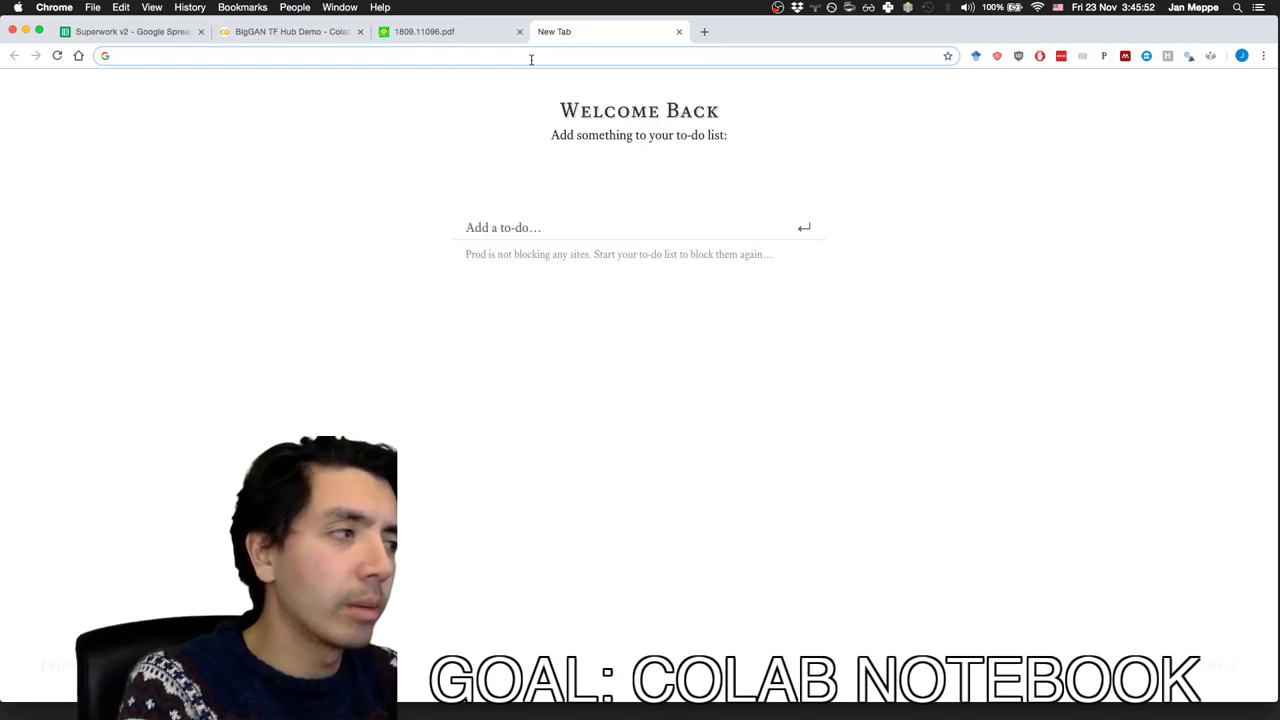
pyautogui.write('te')
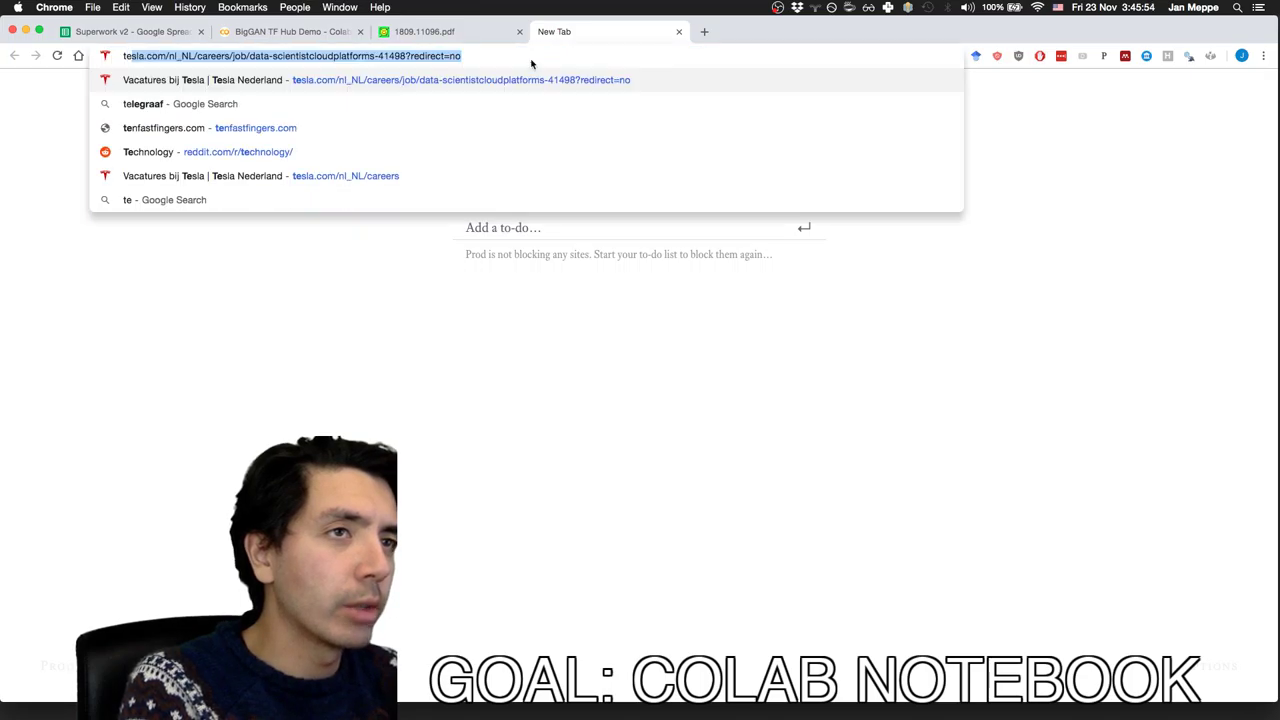
pyautogui.write('nsorflow')
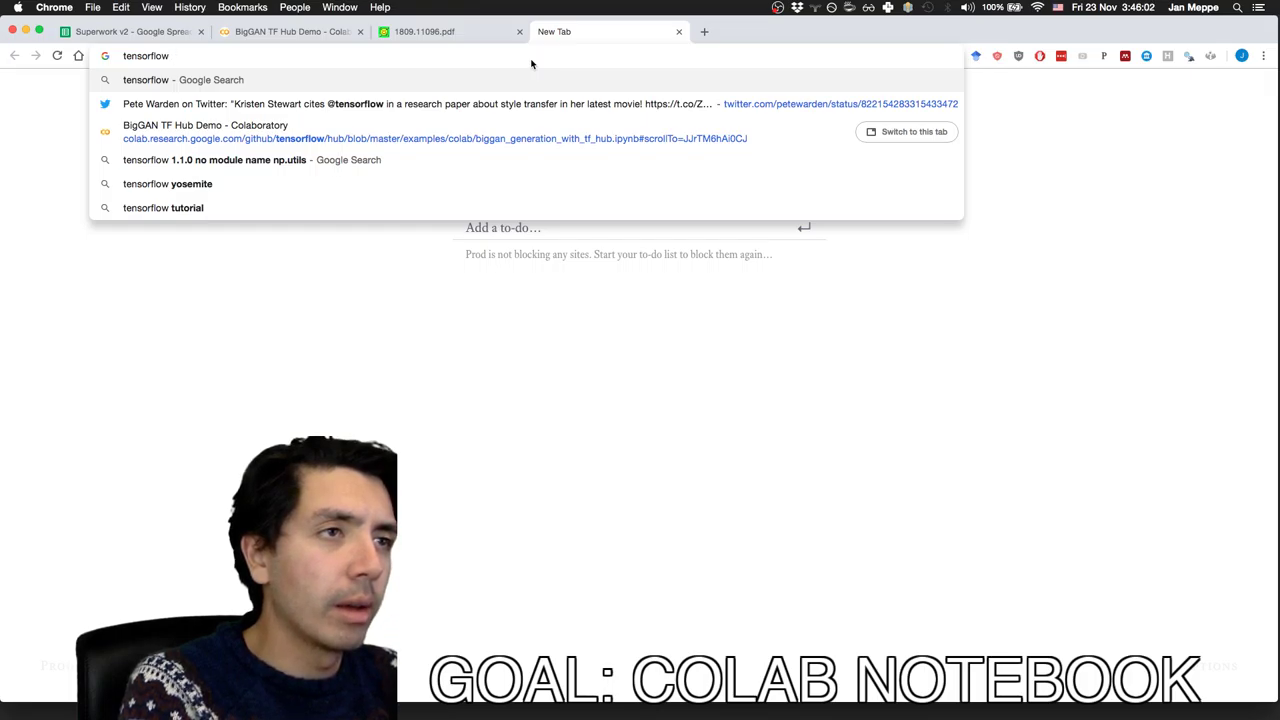
pyautogui.write(' keras')
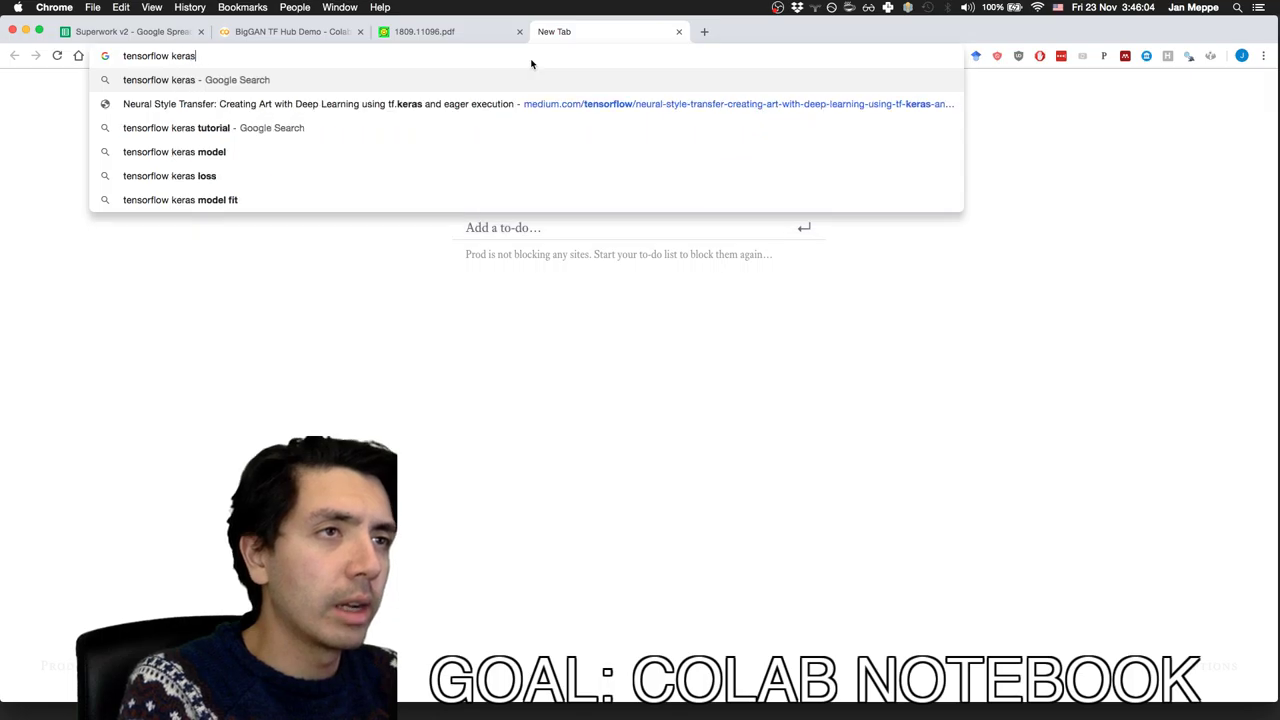
pyautogui.write(' pytorch')
pyautogui.press('Return')
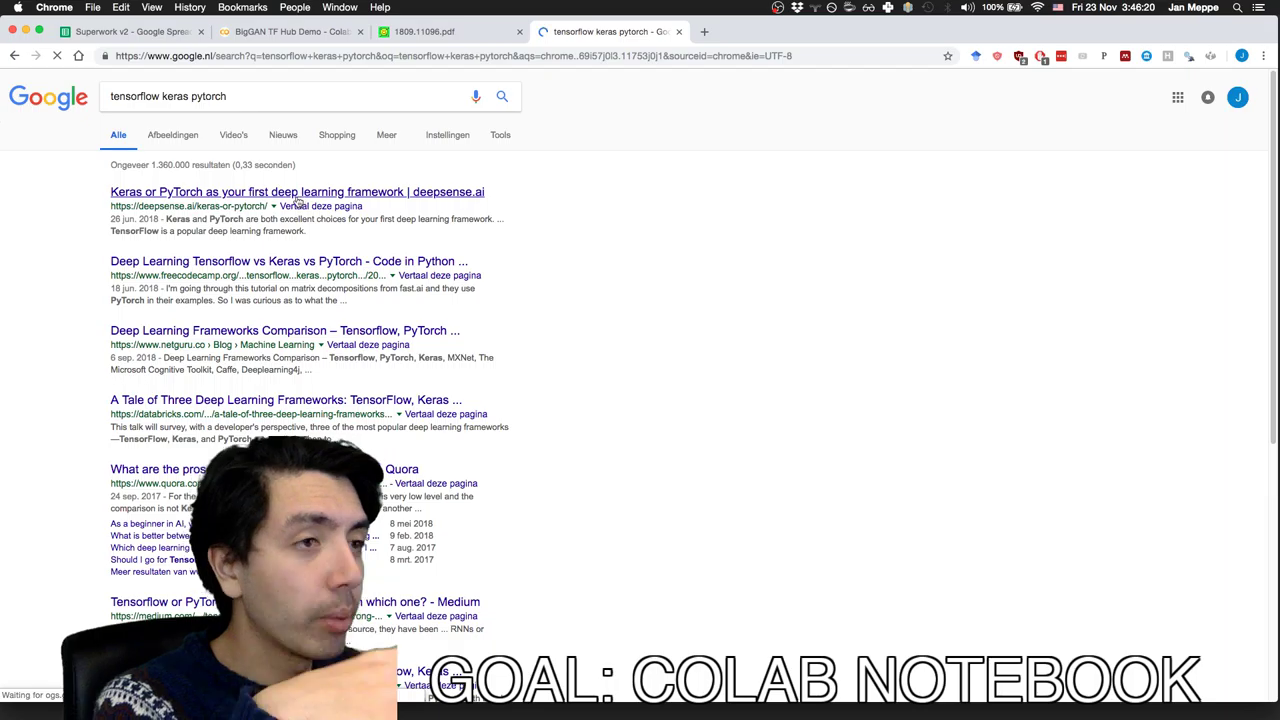
# - Open the freeCodeCamp "Deep Learning Tensorflow vs Keras vs PyTorch" result in a separate tab and look over the remaining search results
pyautogui.keyDown('super'); pyautogui.click(265, 262); pyautogui.keyUp('super')
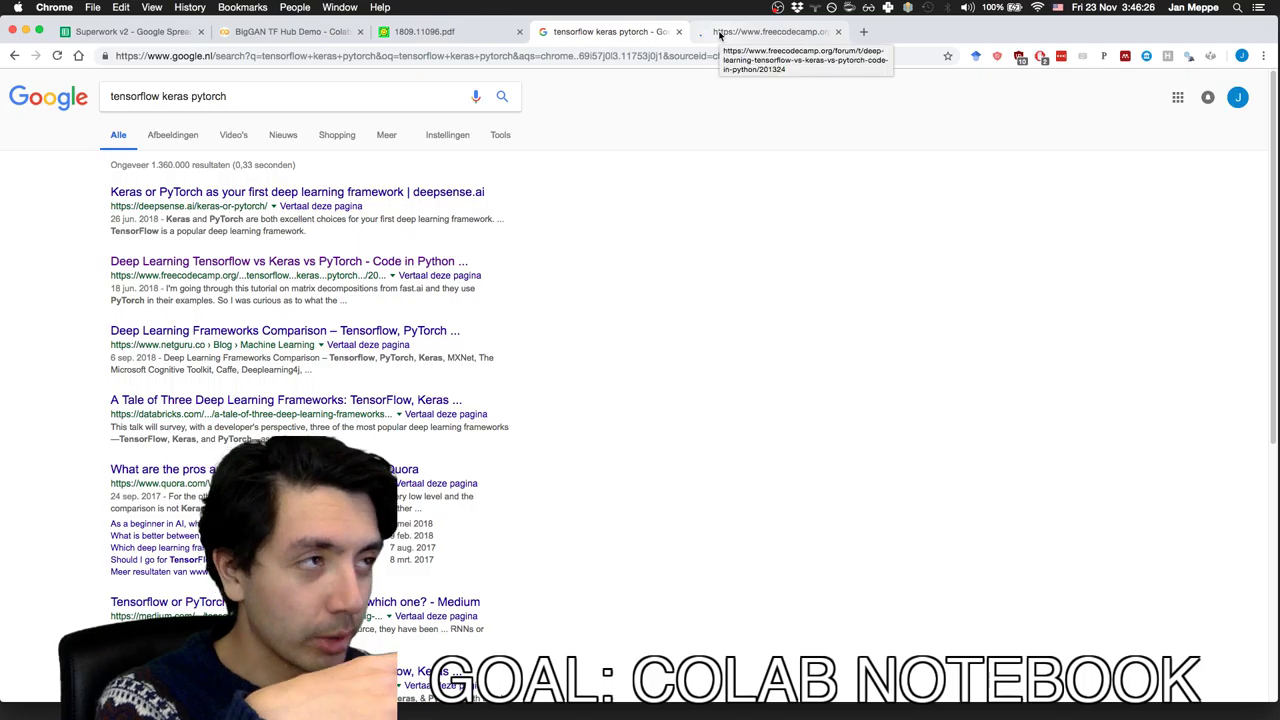
pyautogui.click(719, 35)
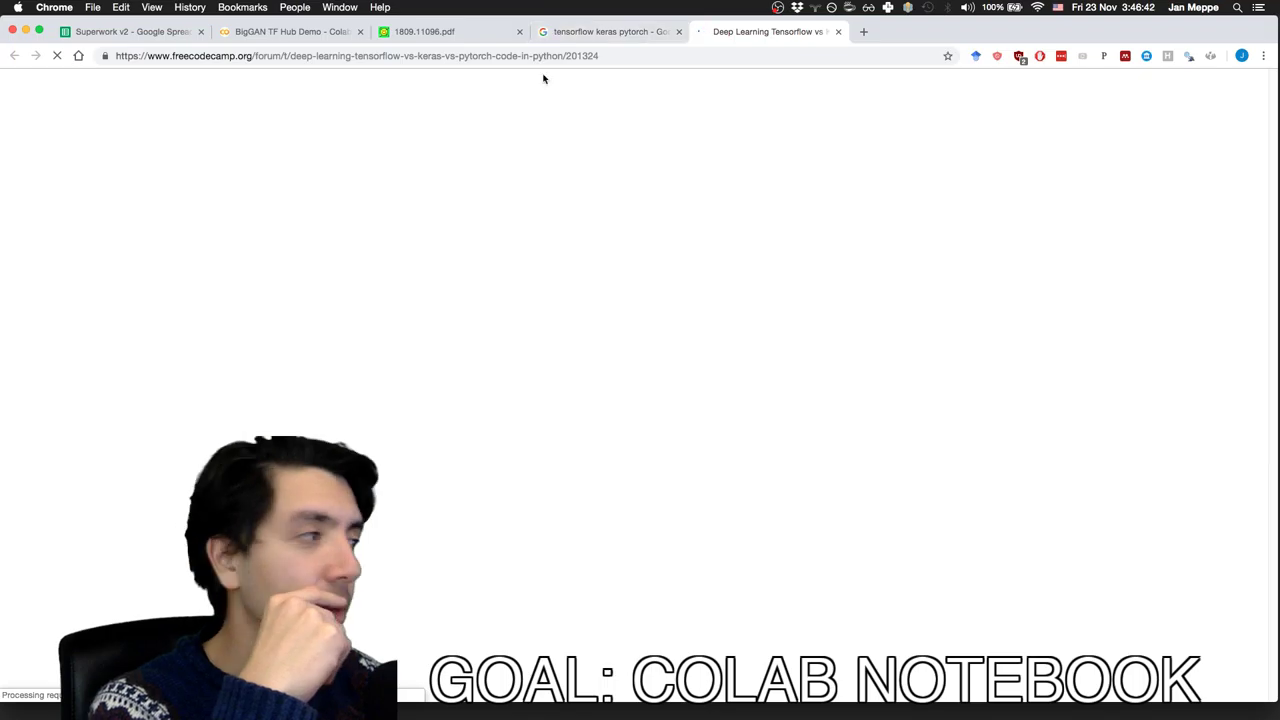
pyautogui.click(566, 32)
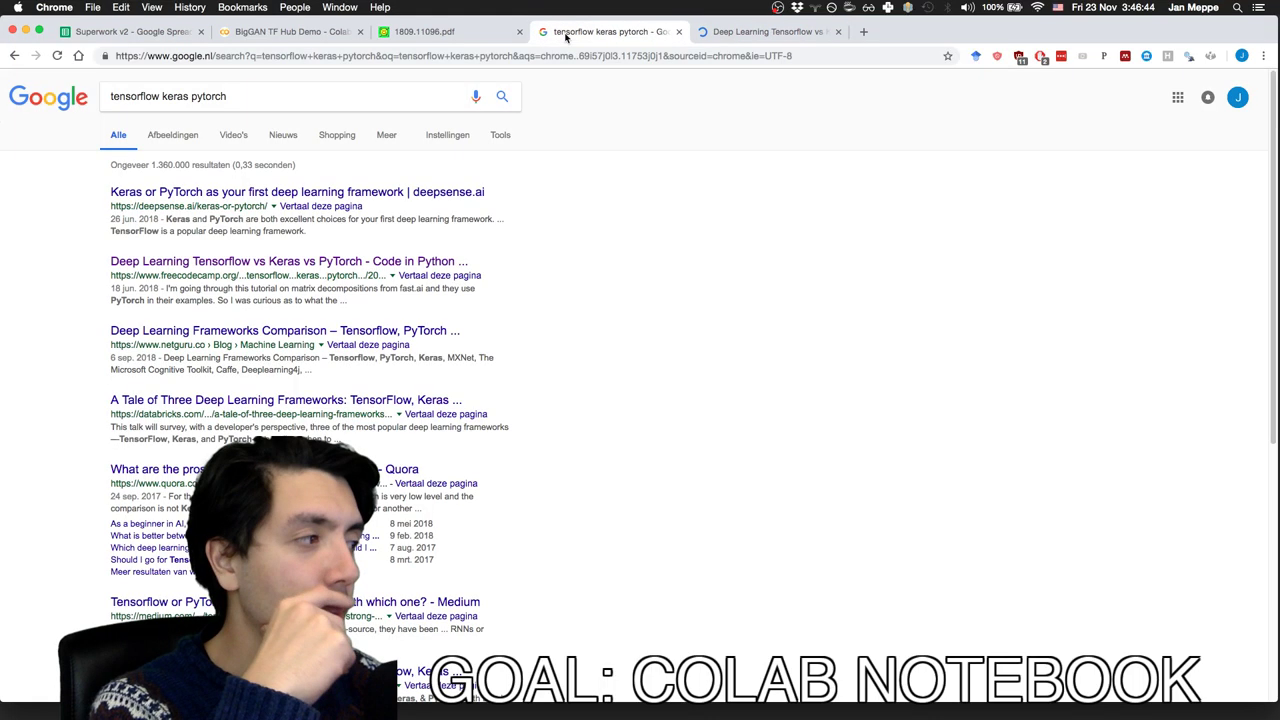
pyautogui.scroll(-5, 540, 512)
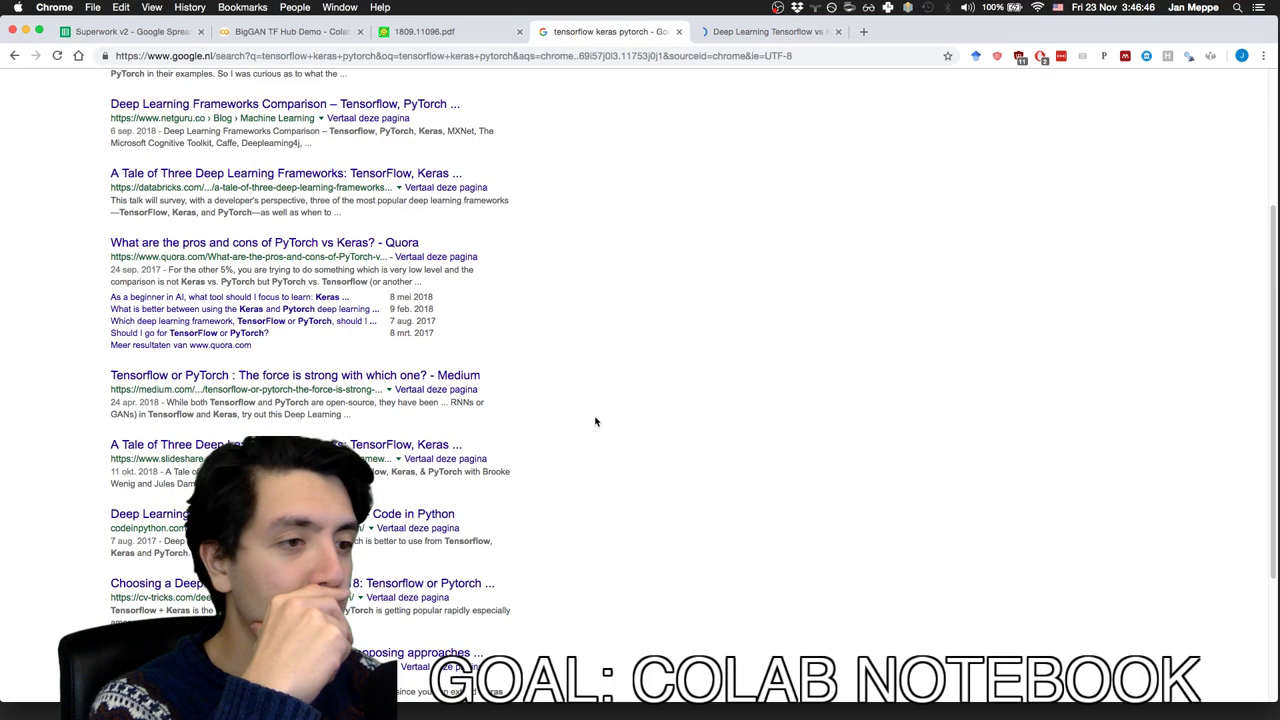
pyautogui.scroll(-3, 595, 421)
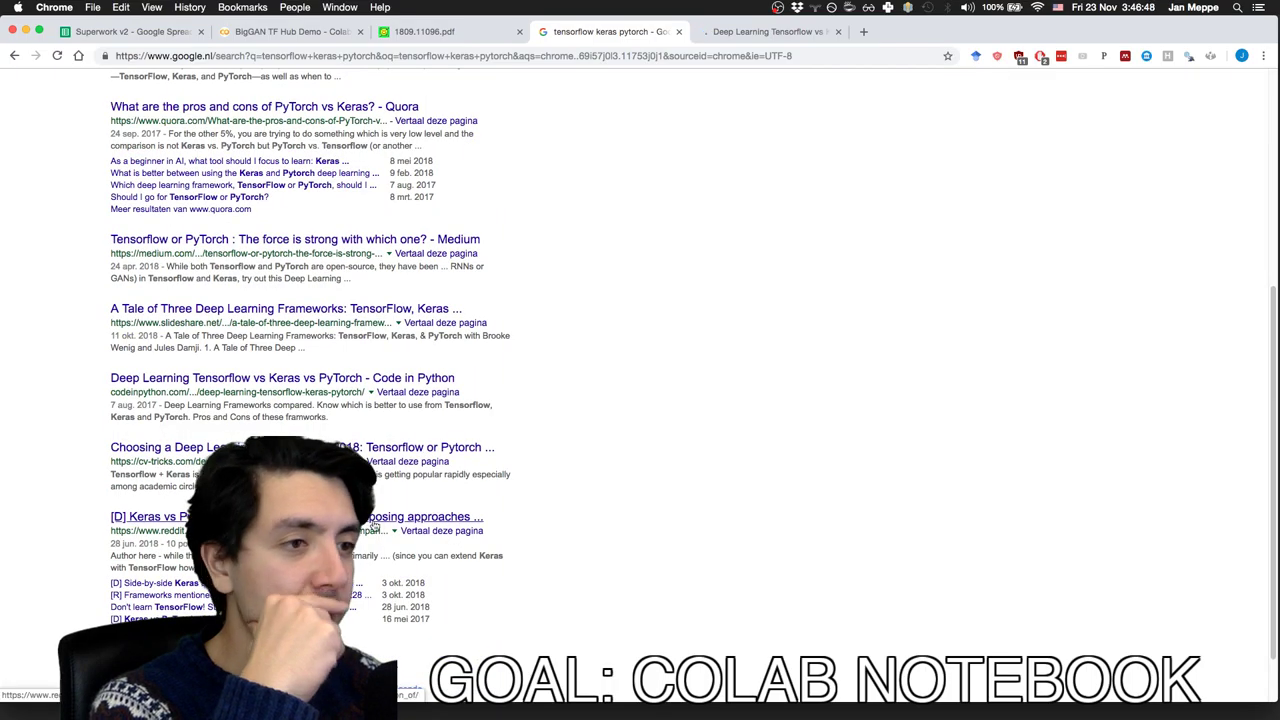
pyautogui.click(786, 40)
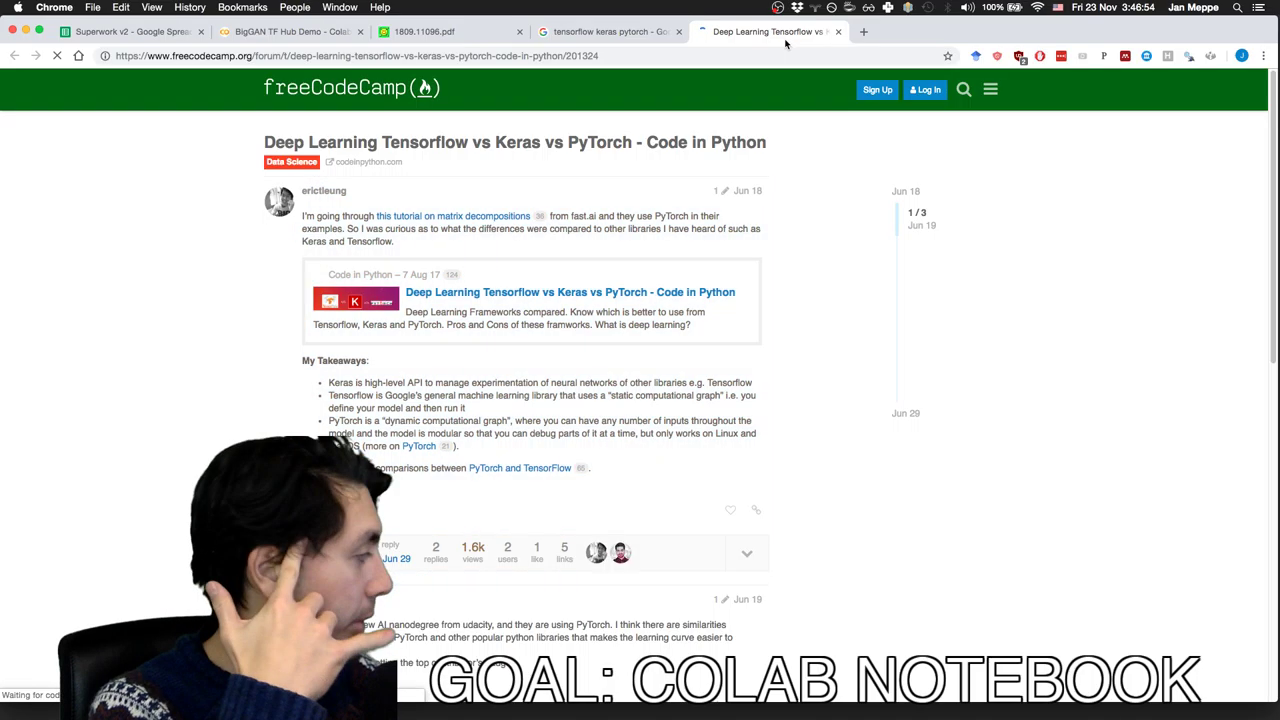
# - Read the "My Takeaways" points on Keras, Tensorflow and PyTorch in the freeCodeCamp post, highlighting the whole list
pyautogui.tripleClick(376, 396)
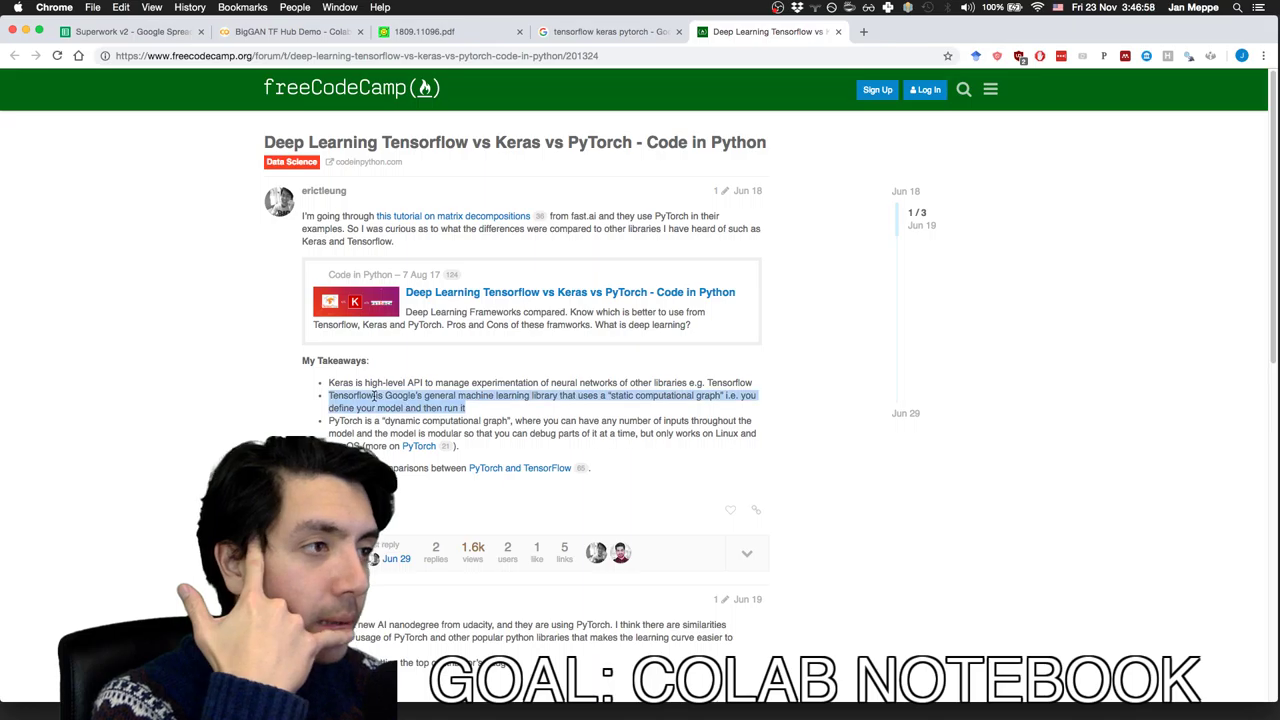
pyautogui.tripleClick(369, 382)
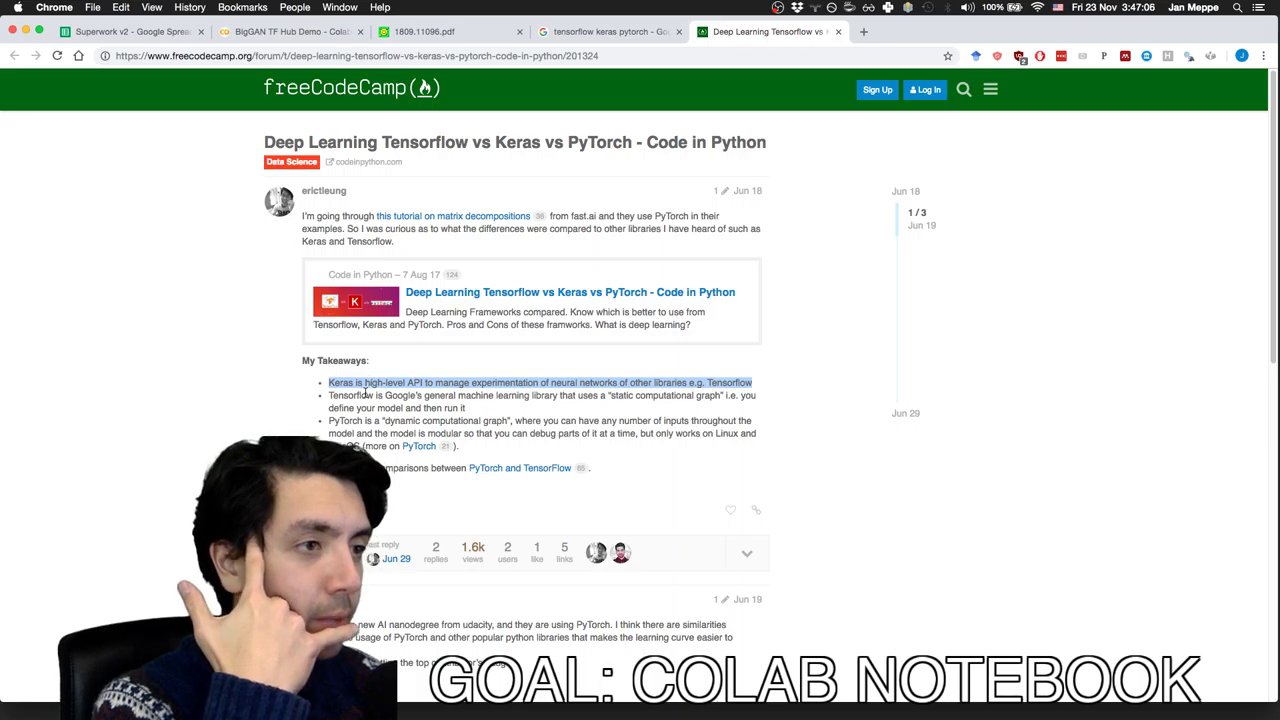
pyautogui.tripleClick(364, 396)
pyautogui.click(362, 398)
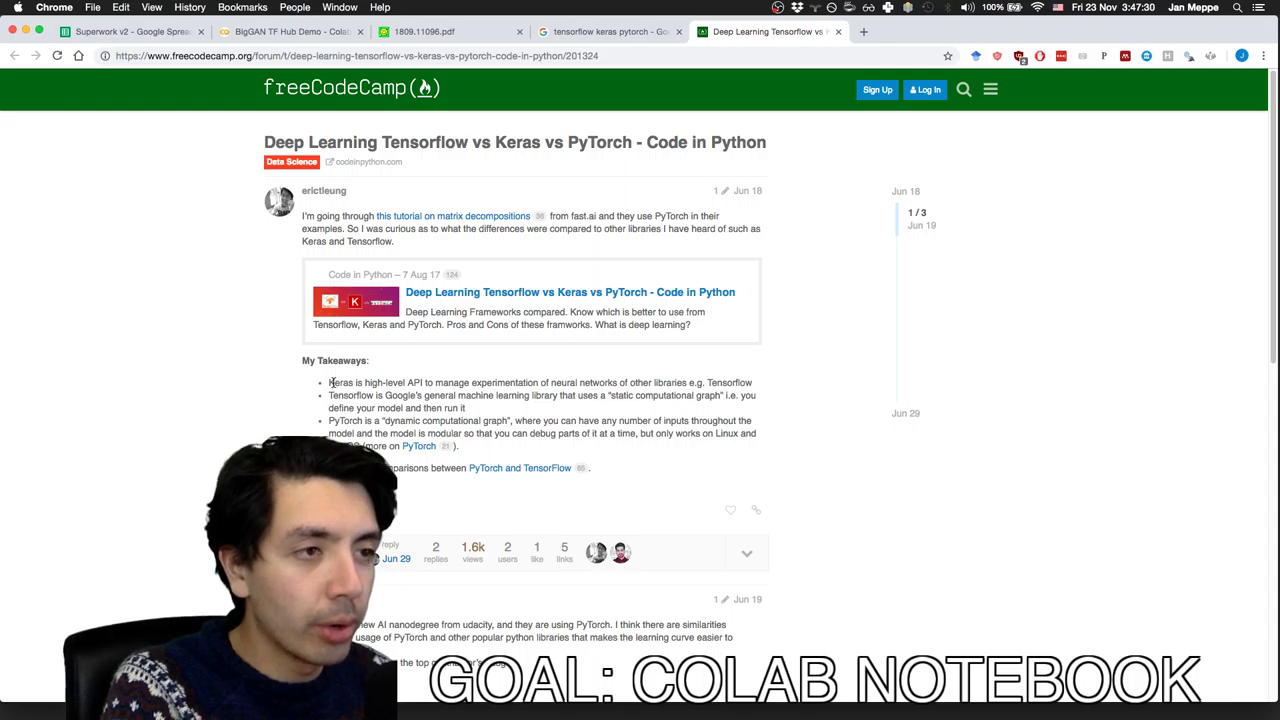
pyautogui.moveTo(331, 382); pyautogui.dragTo(370, 420)
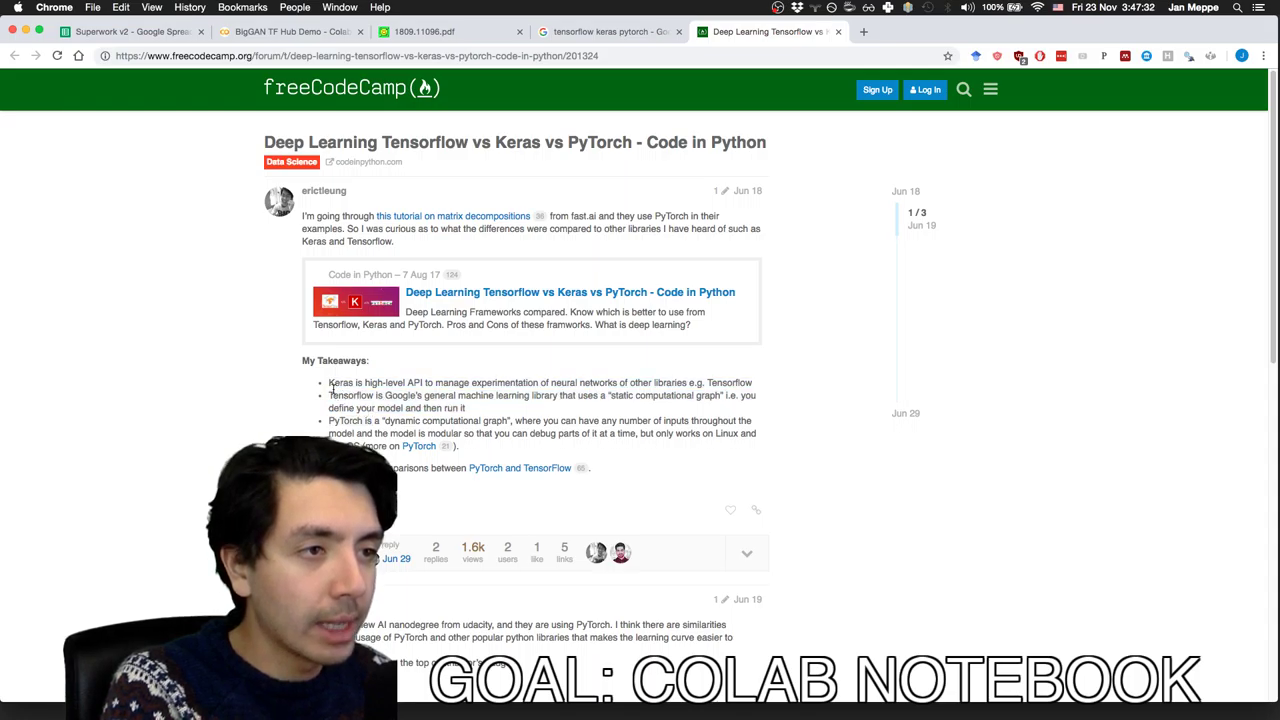
pyautogui.moveTo(329, 382); pyautogui.dragTo(483, 450)
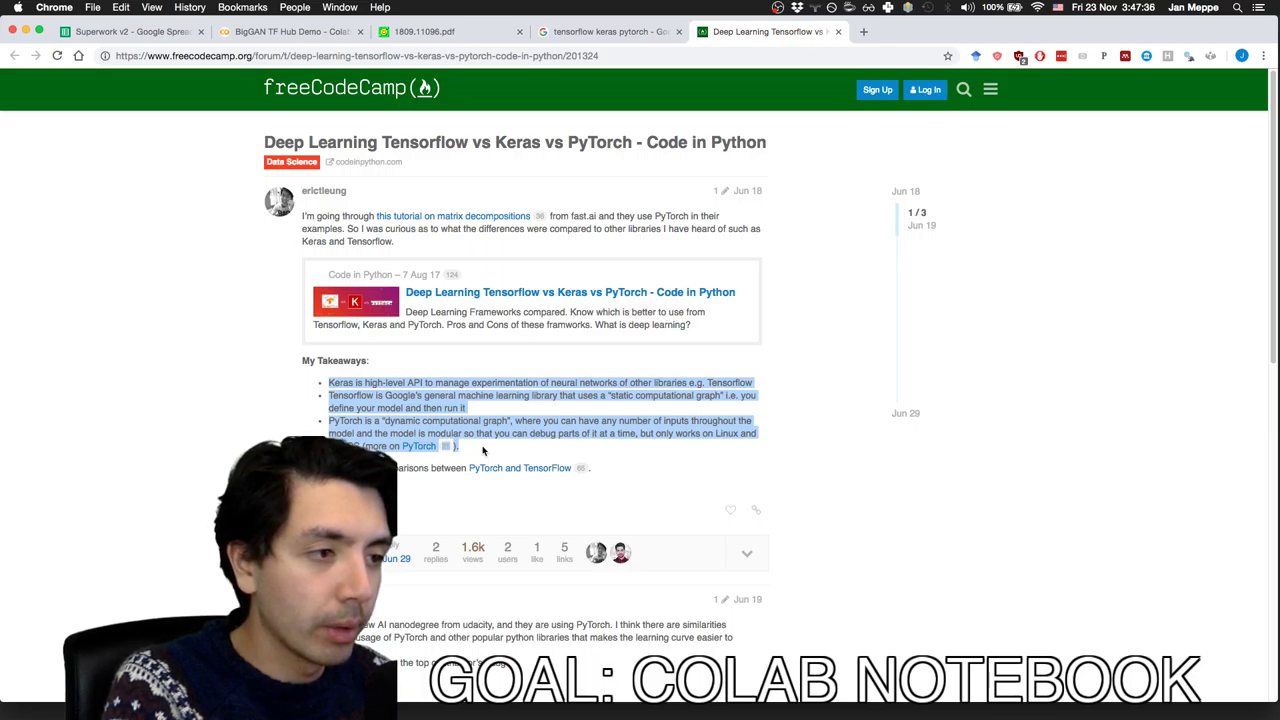
# - Switch to project-ideas.org in Emacs and add a "Frameworks:" heading below the Colab notes, followed by an empty line
pyautogui.press('super+Tab')
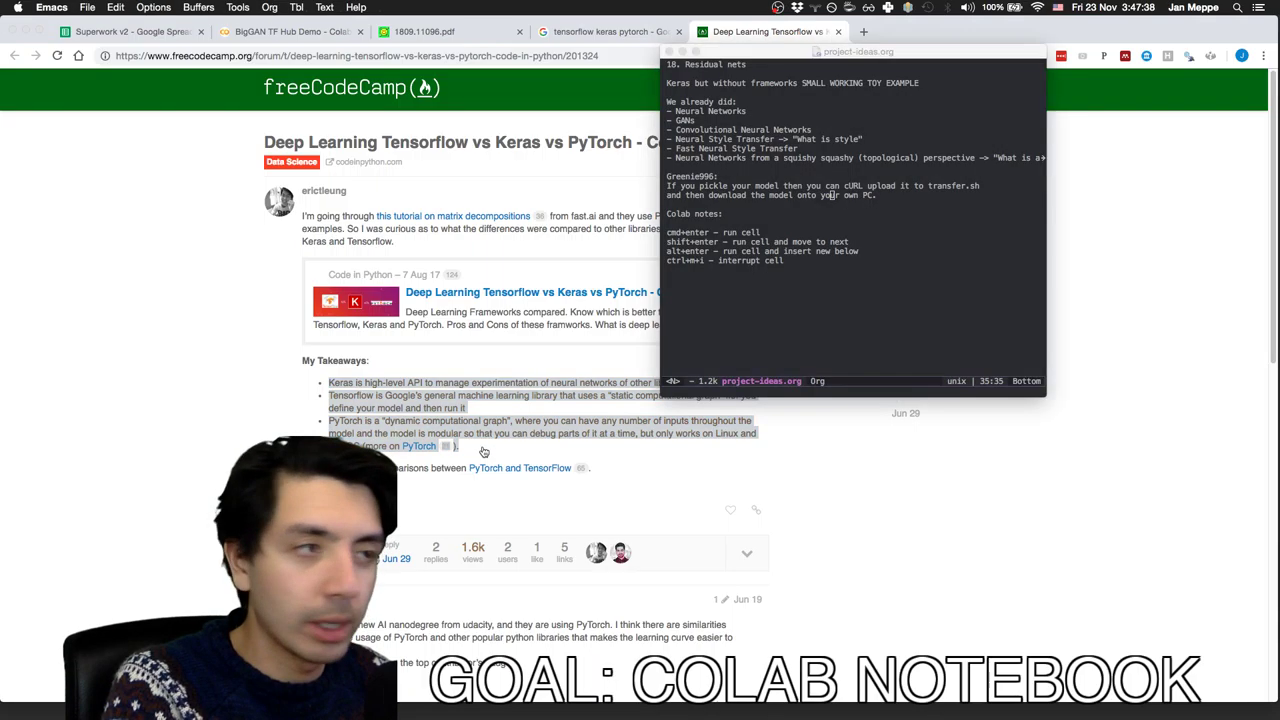
pyautogui.write('o')
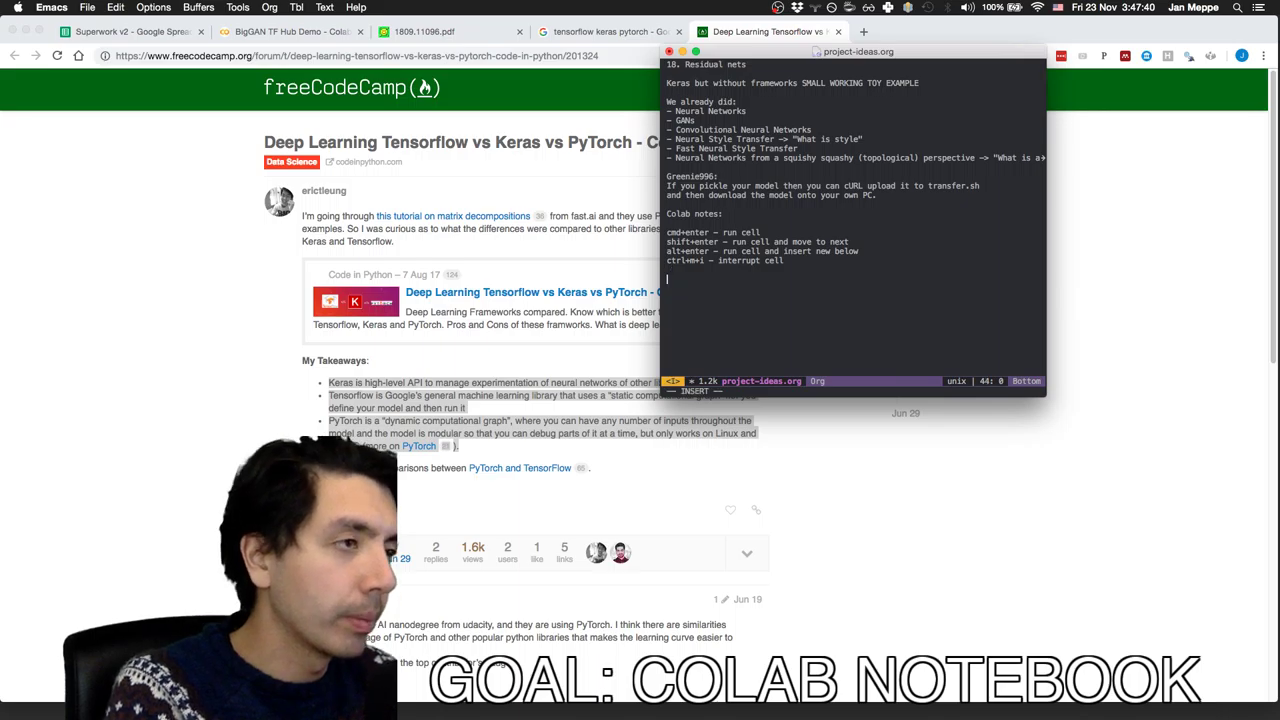
pyautogui.write('Frameworks:')
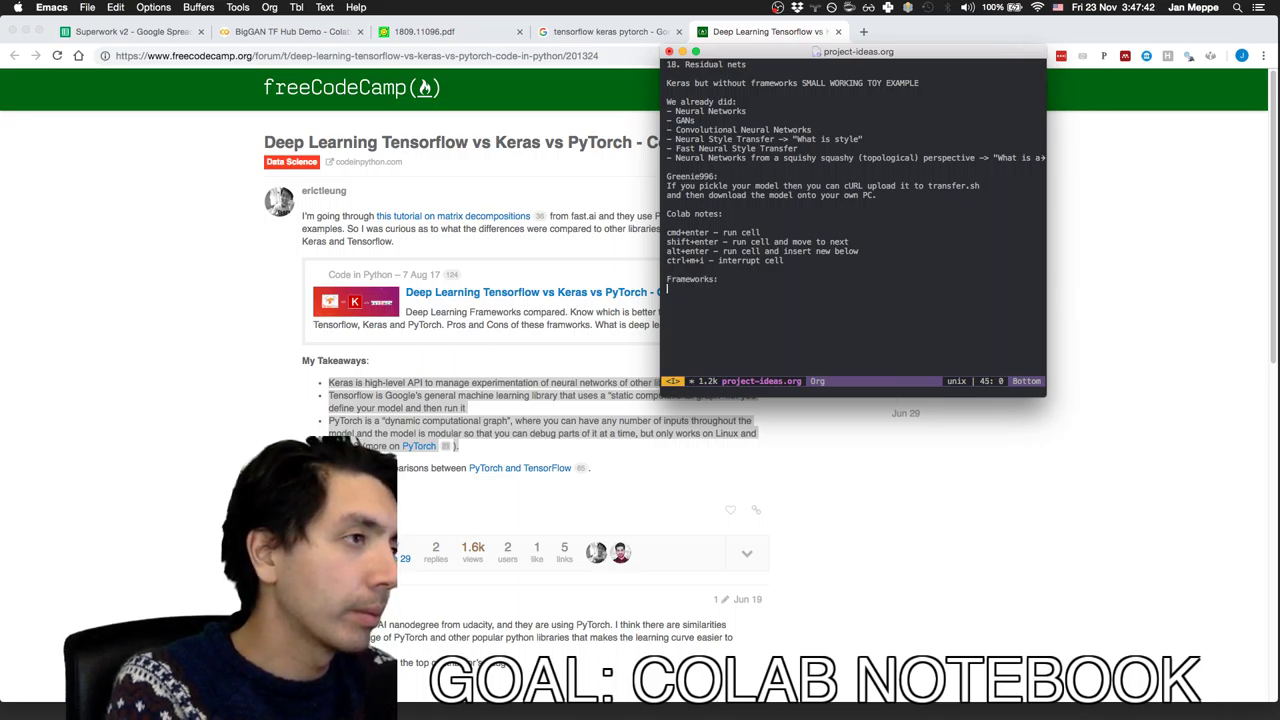
pyautogui.press('Escape')
pyautogui.press('Return')
pyautogui.press('Return')
pyautogui.press('Escape')
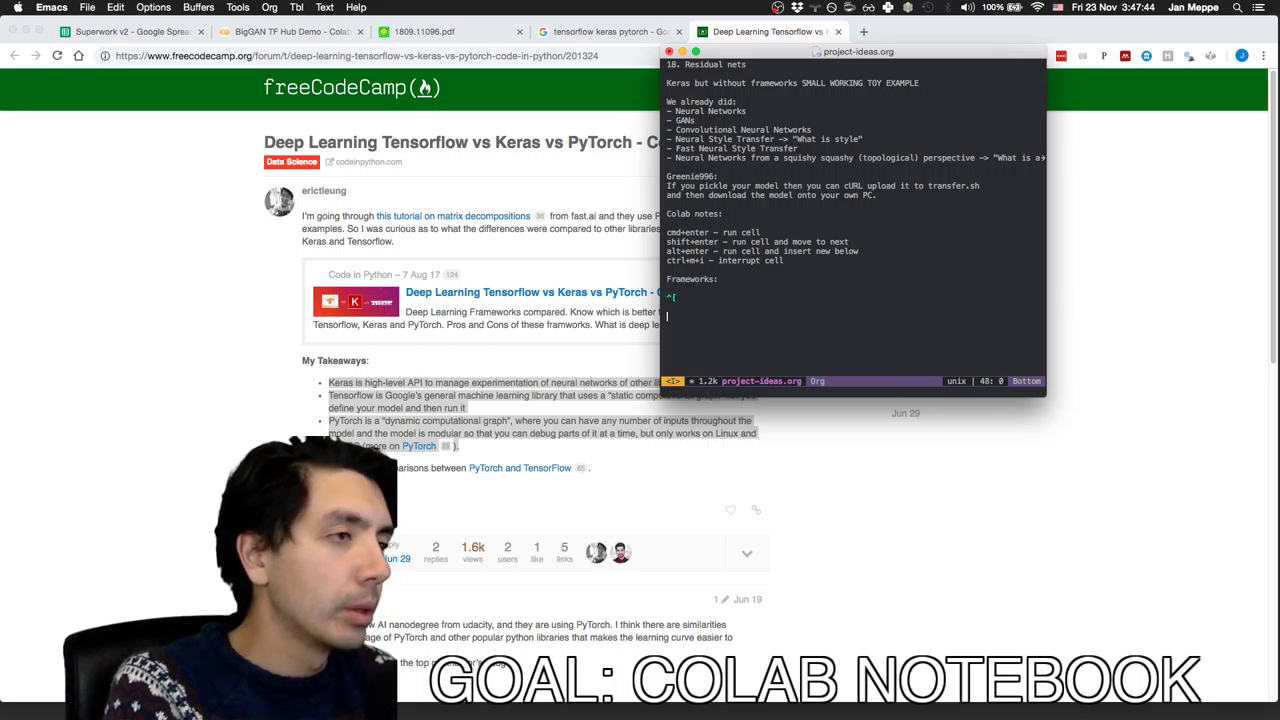
pyautogui.press('k')
pyautogui.press('k')
pyautogui.press('c')
pyautogui.press('c')
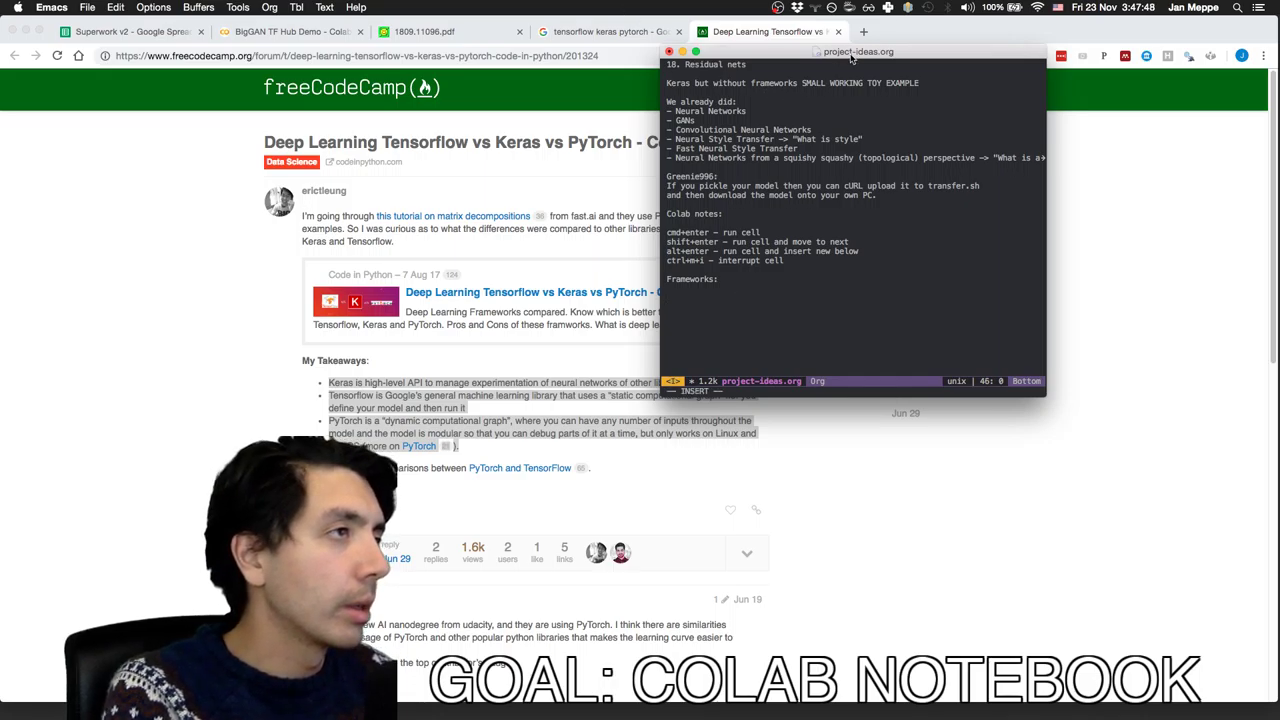
# - Move the Emacs window clear of the article and note "Keras is the high-level API for other libs, such as TensorFlow (TF)" under Frameworks
pyautogui.moveTo(852, 58); pyautogui.dragTo(977, 80)
pyautogui.write('Keras')
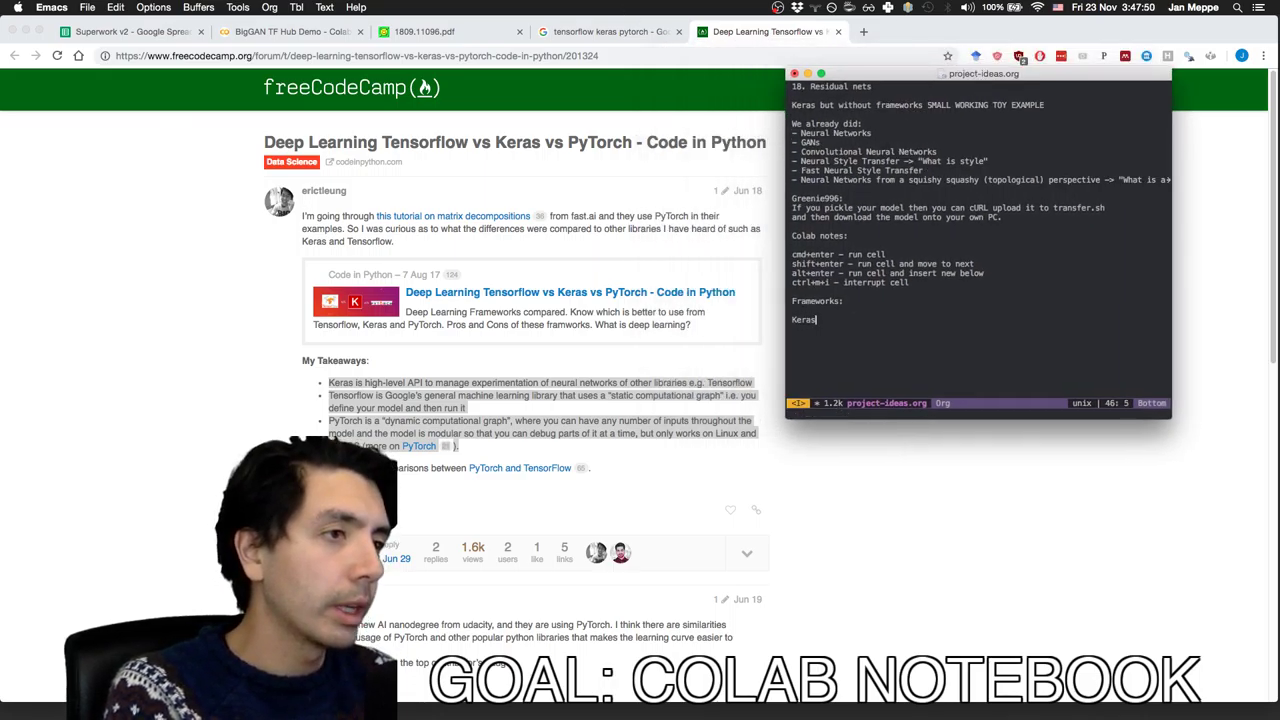
pyautogui.write(' is the high-level')
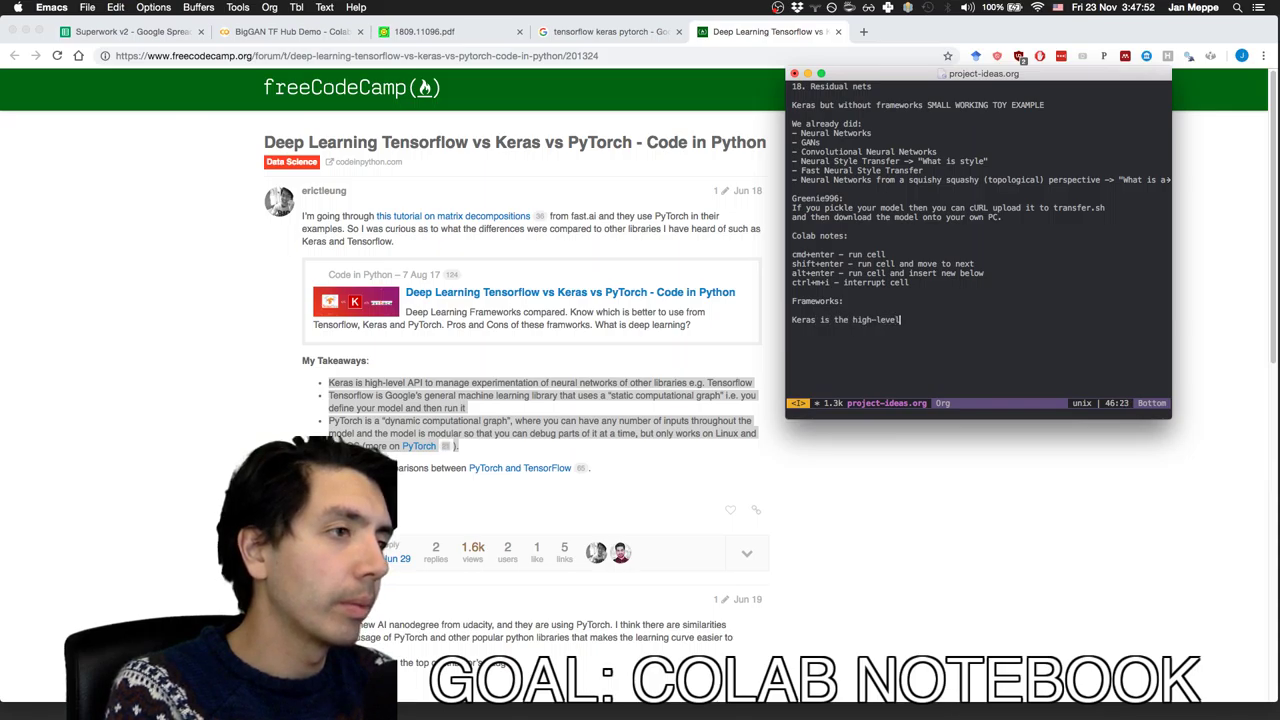
pyautogui.write(' API for ')
pyautogui.write('other librariers')
pyautogui.press('BackSpace')
pyautogui.press('BackSpace')
pyautogui.press('BackSpace')
pyautogui.press('BackSpace')
pyautogui.press('BackSpace')
pyautogui.press('BackSpace')
pyautogui.press('BackSpace')
pyautogui.write('s, such as Tensor')
pyautogui.write('FLor')
pyautogui.press('BackSpace')
pyautogui.press('BackSpace')
pyautogui.write('low')
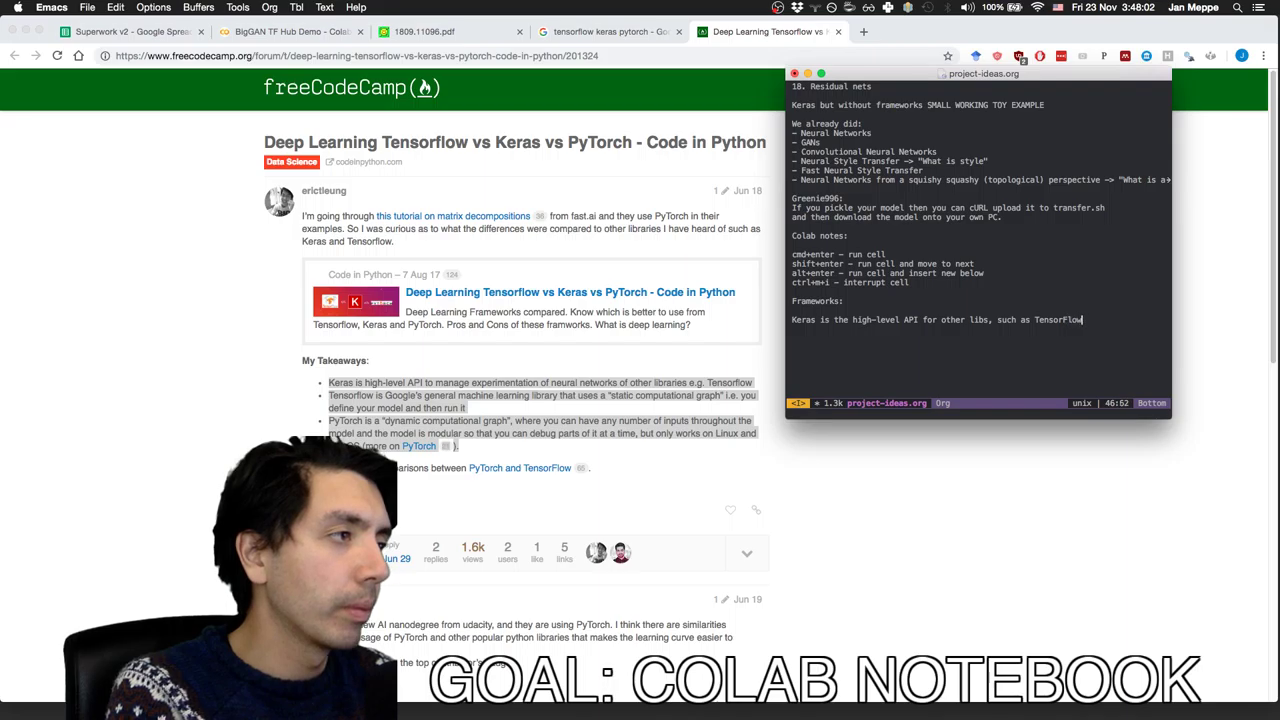
pyautogui.write(' (TF) Te')
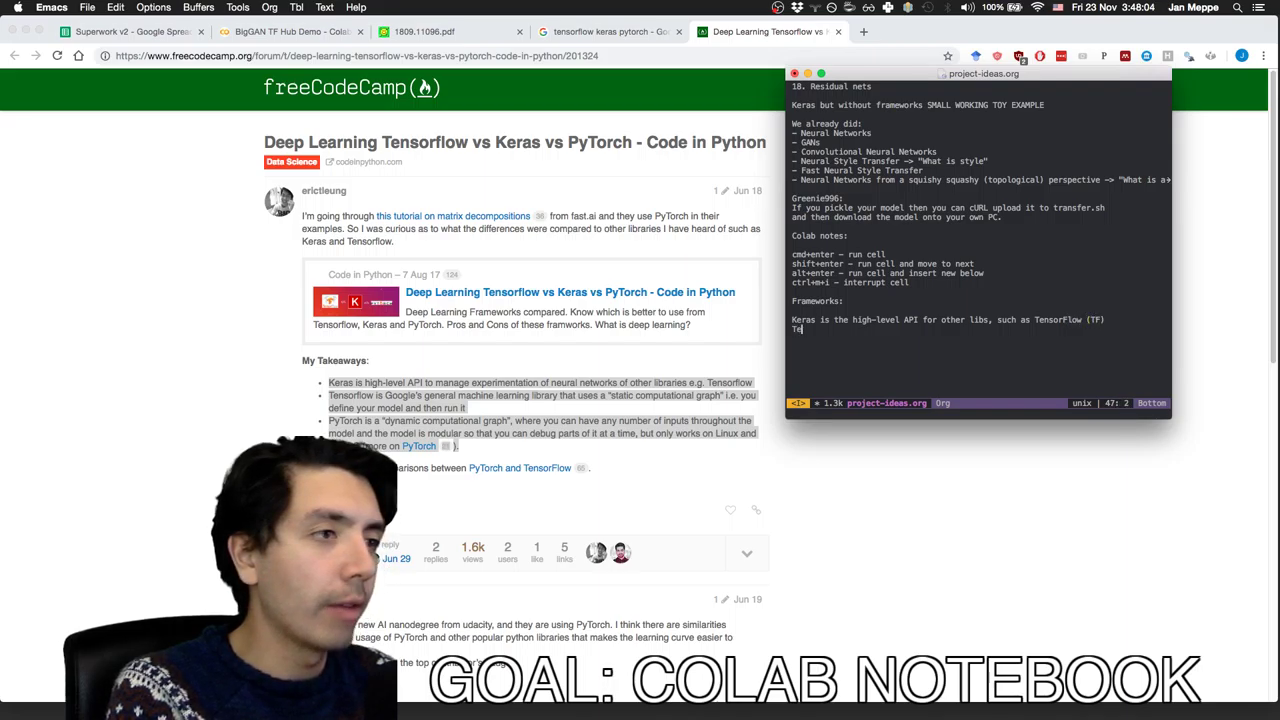
# - Complete the line below the Keras note as "Tensorflow is Google's ML lib (static computational graph)"
pyautogui.write('nsorflow i')
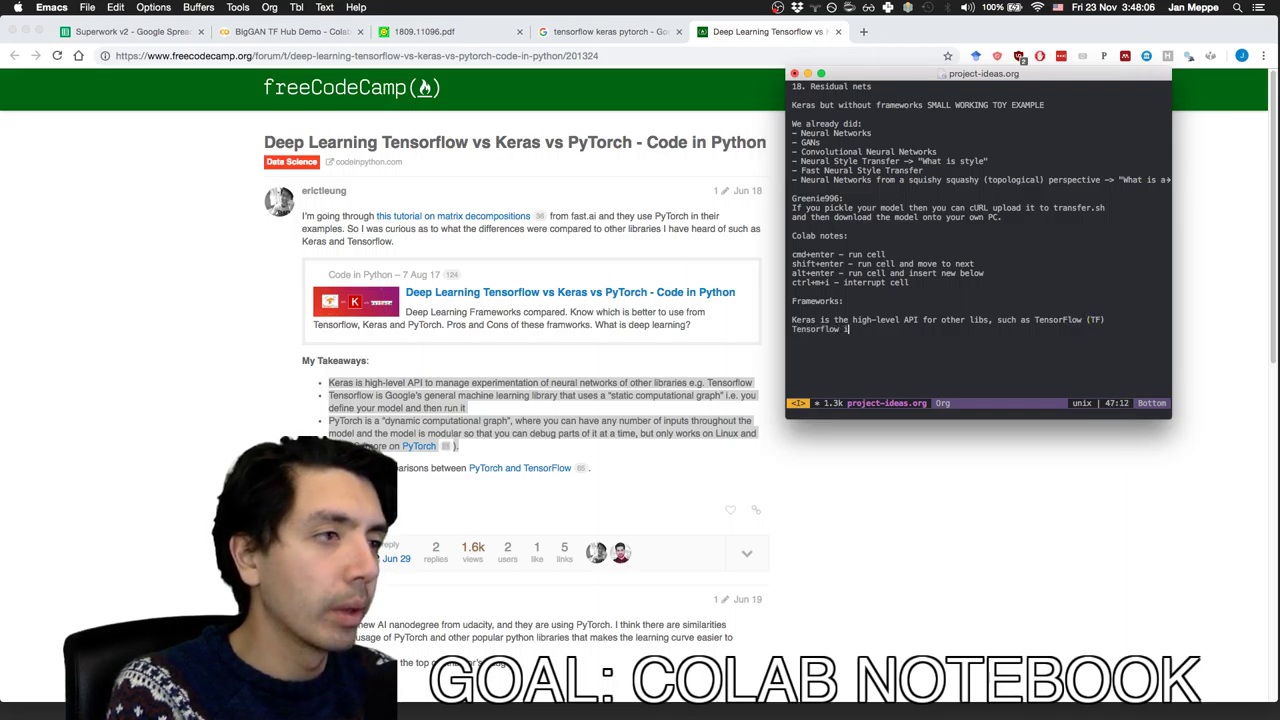
pyautogui.write("s Google's ML lib")
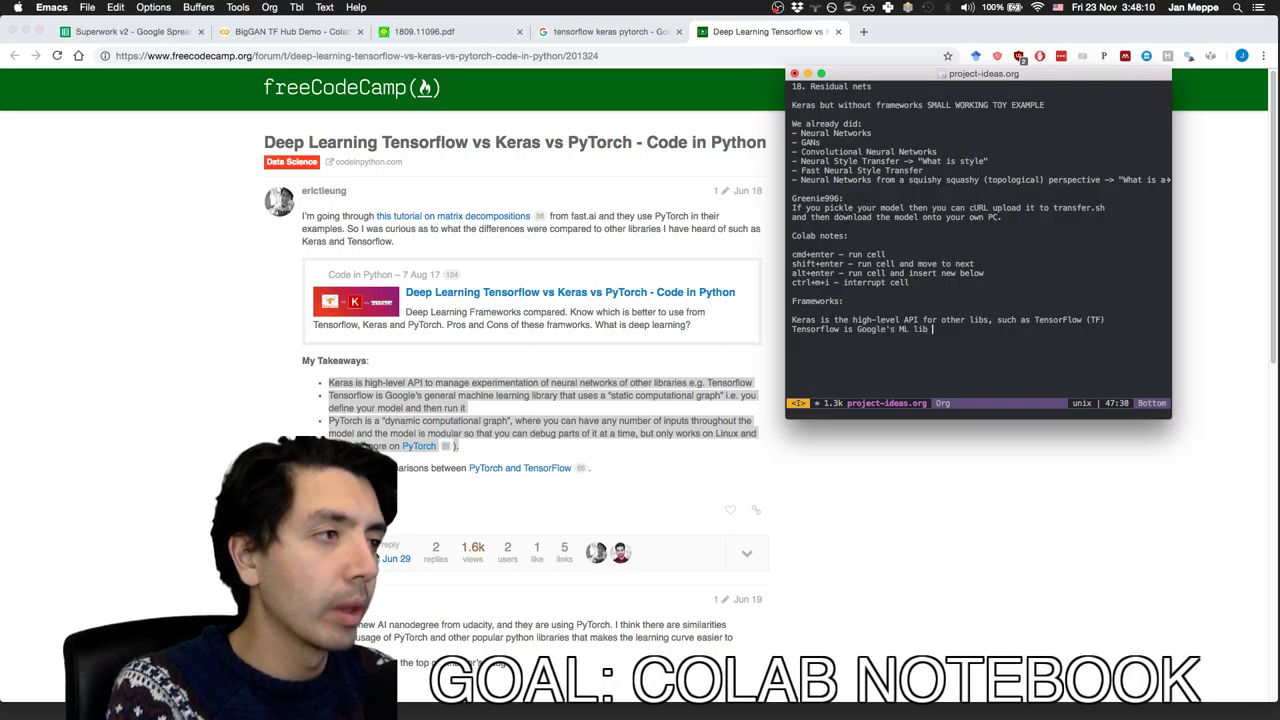
pyautogui.write(' (static computational graph)')
pyautogui.press('Escape')
# - Add the line "PyTorch (dynamic computational graph)" below the Tensorflow note
pyautogui.press('o')
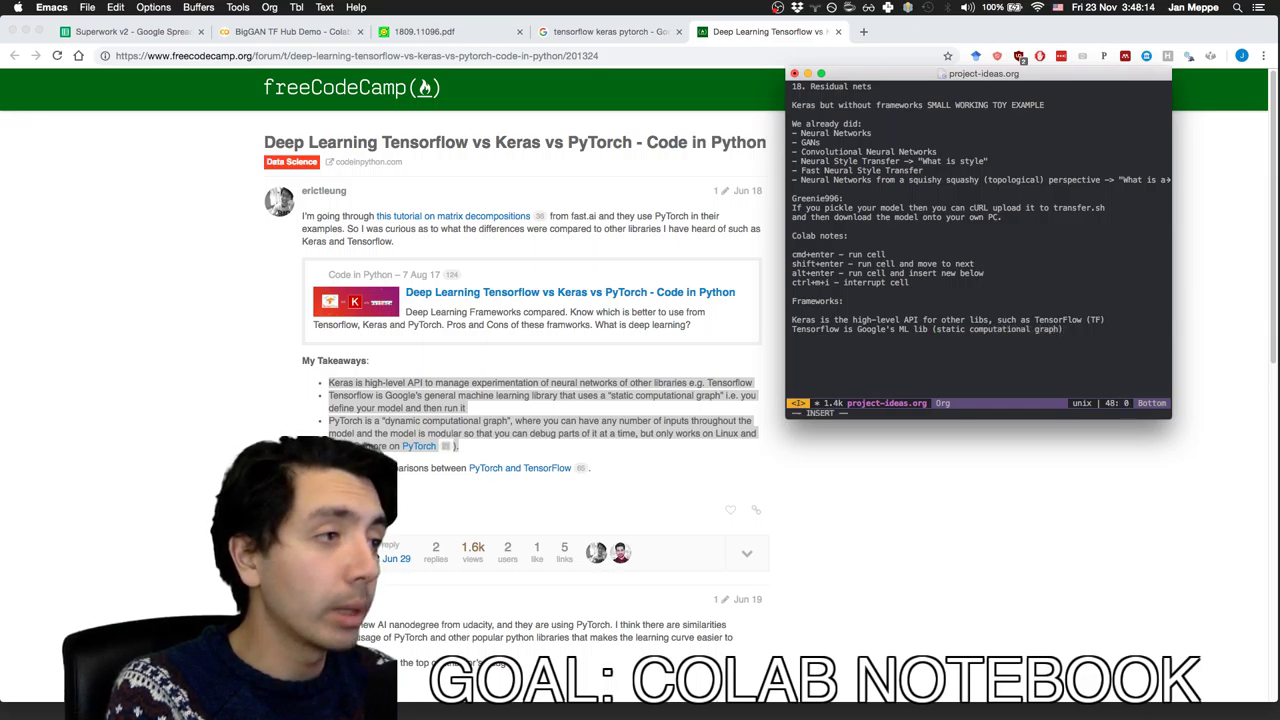
pyautogui.write('PyTorc')
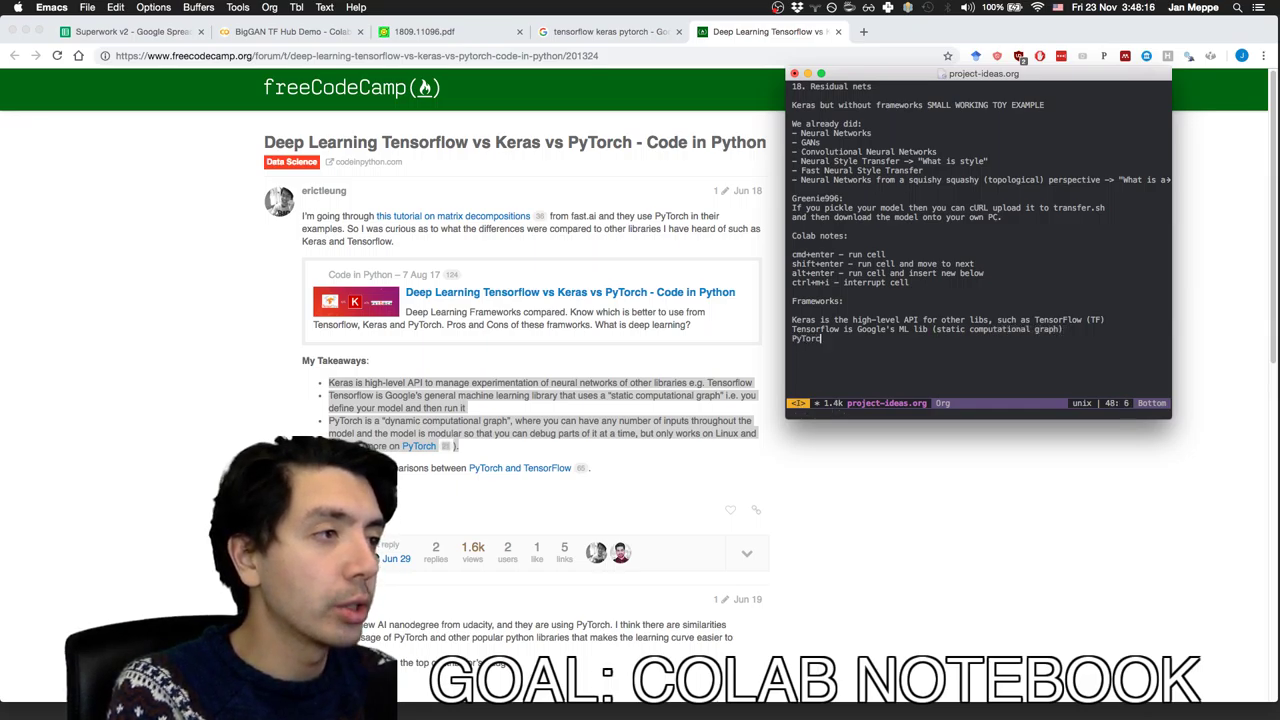
pyautogui.write('h is a')
pyautogui.press('BackSpace')
pyautogui.press('BackSpace')
pyautogui.press('BackSpace')
pyautogui.press('BackSpace')
pyautogui.press('BackSpace')
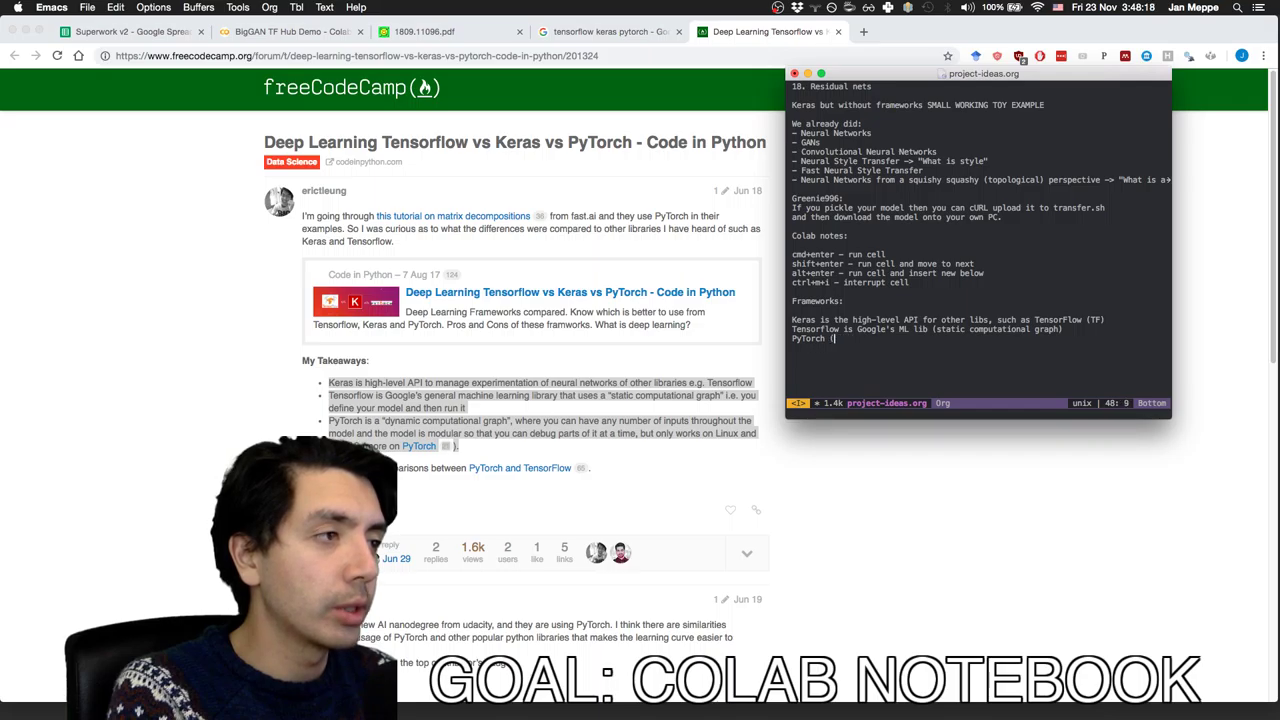
pyautogui.write('(dynamic co')
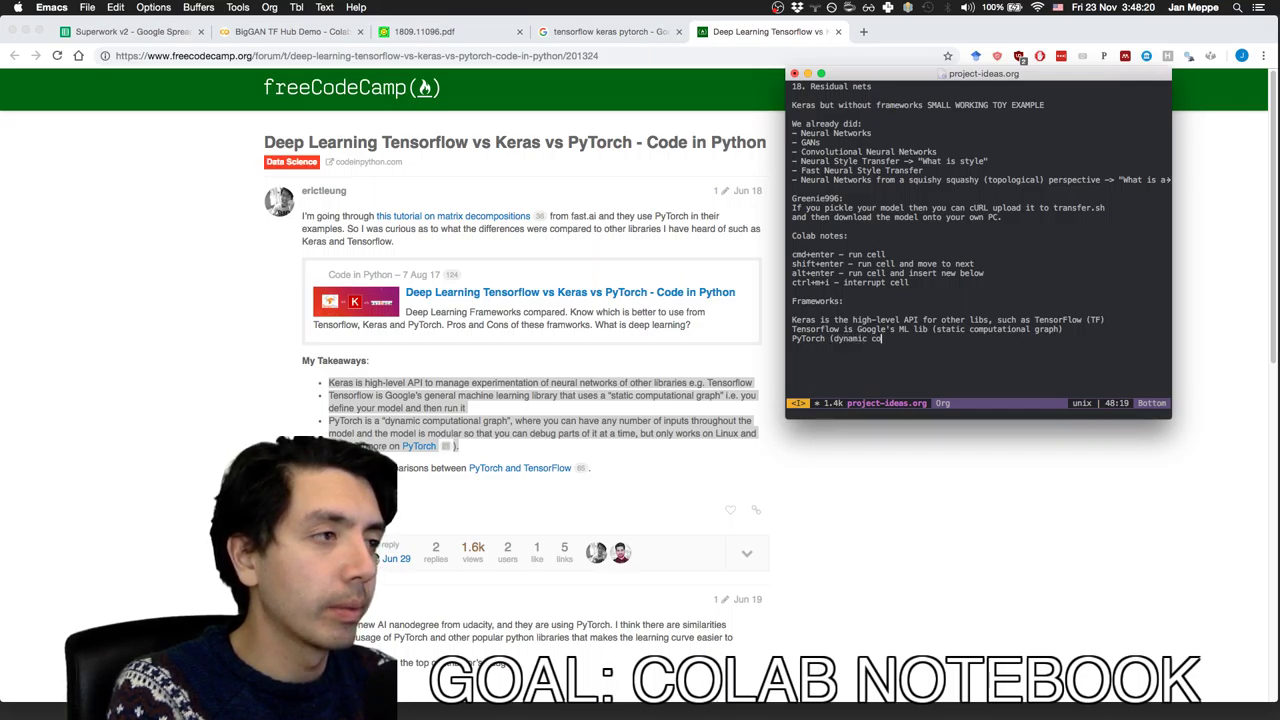
pyautogui.write('mputational graph)')
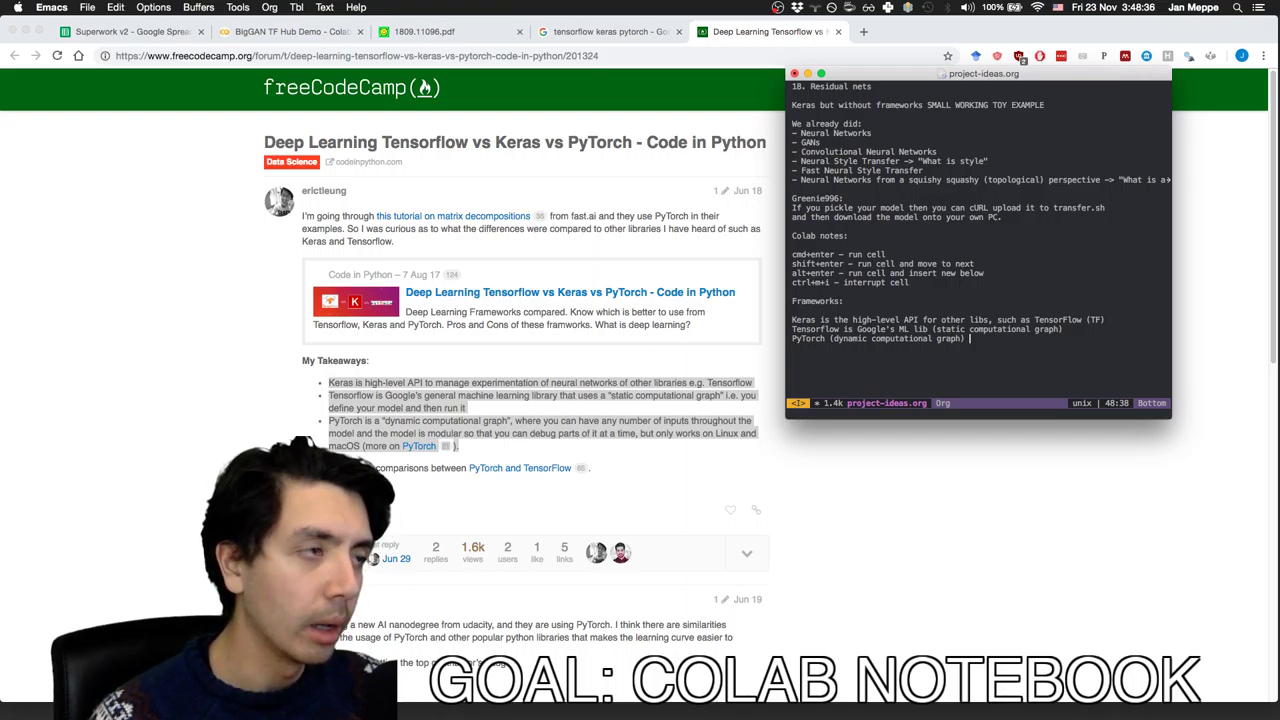
pyautogui.press('BackSpace')
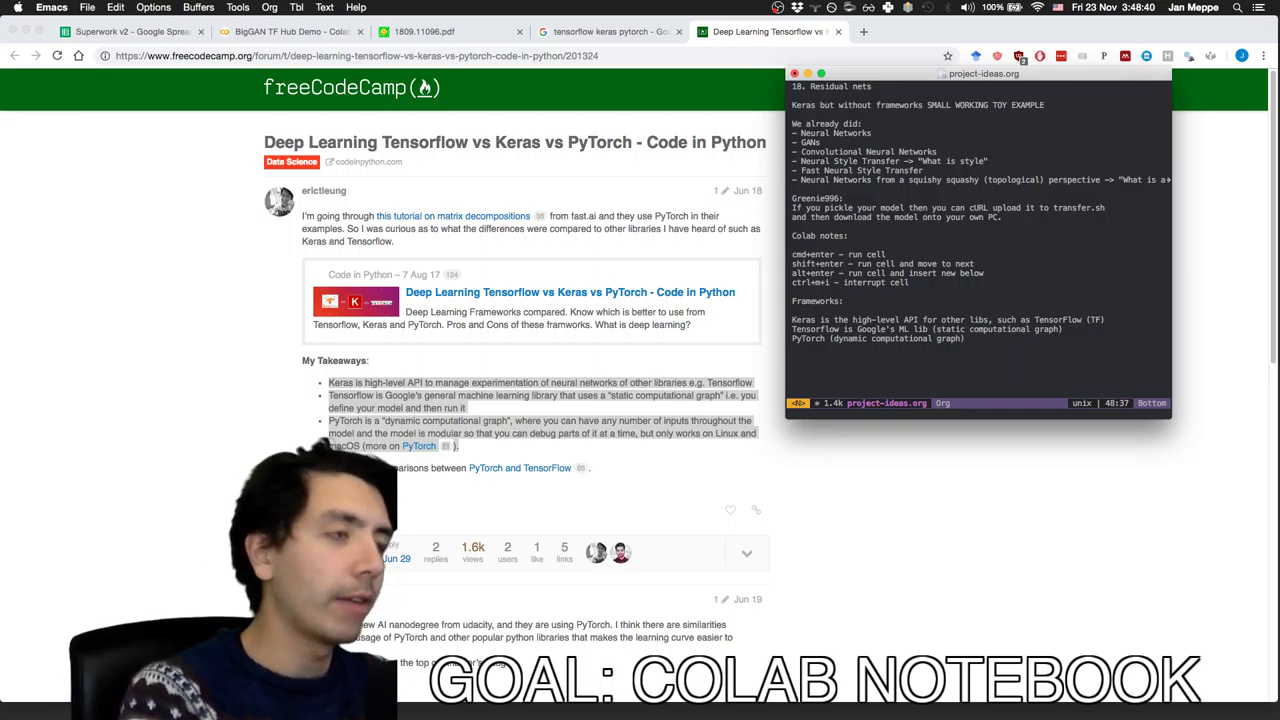
# - Save project-ideas.org and return to the browser window
pyautogui.press('Up')
pyautogui.hotkey('alt', 'x')
pyautogui.write('save-buffer')
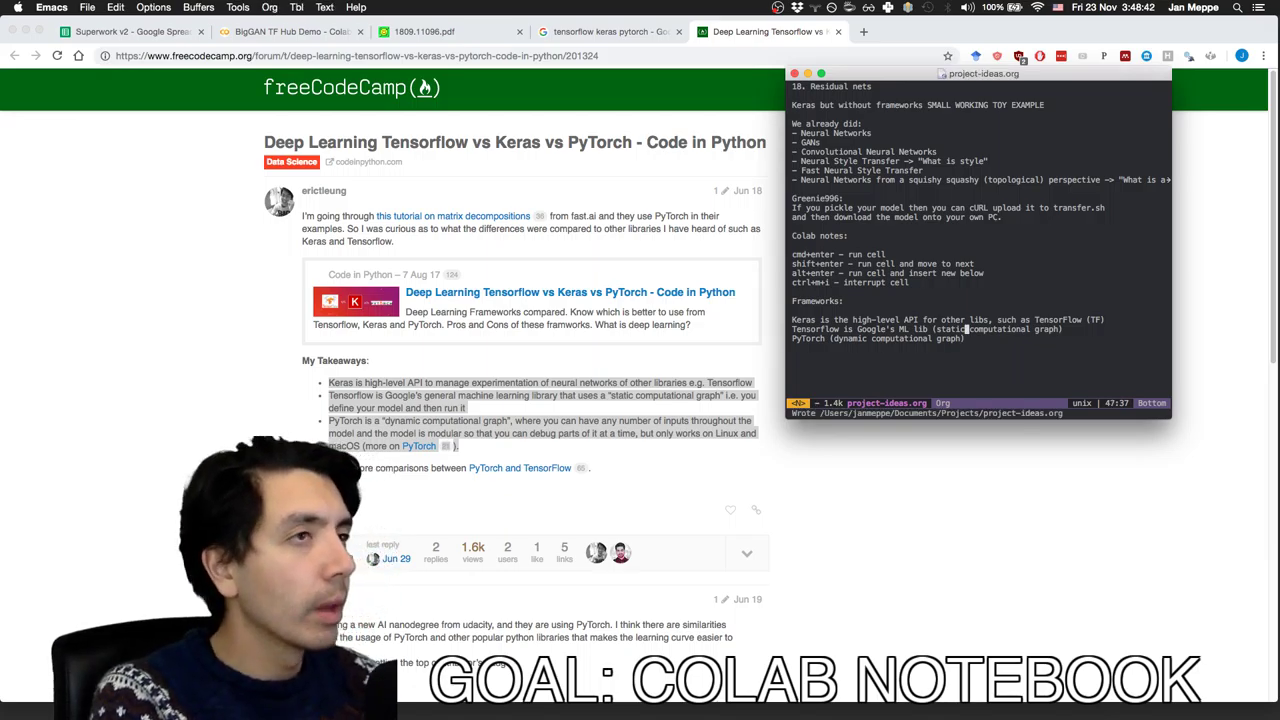
pyautogui.press('Return')
pyautogui.click(217, 80)
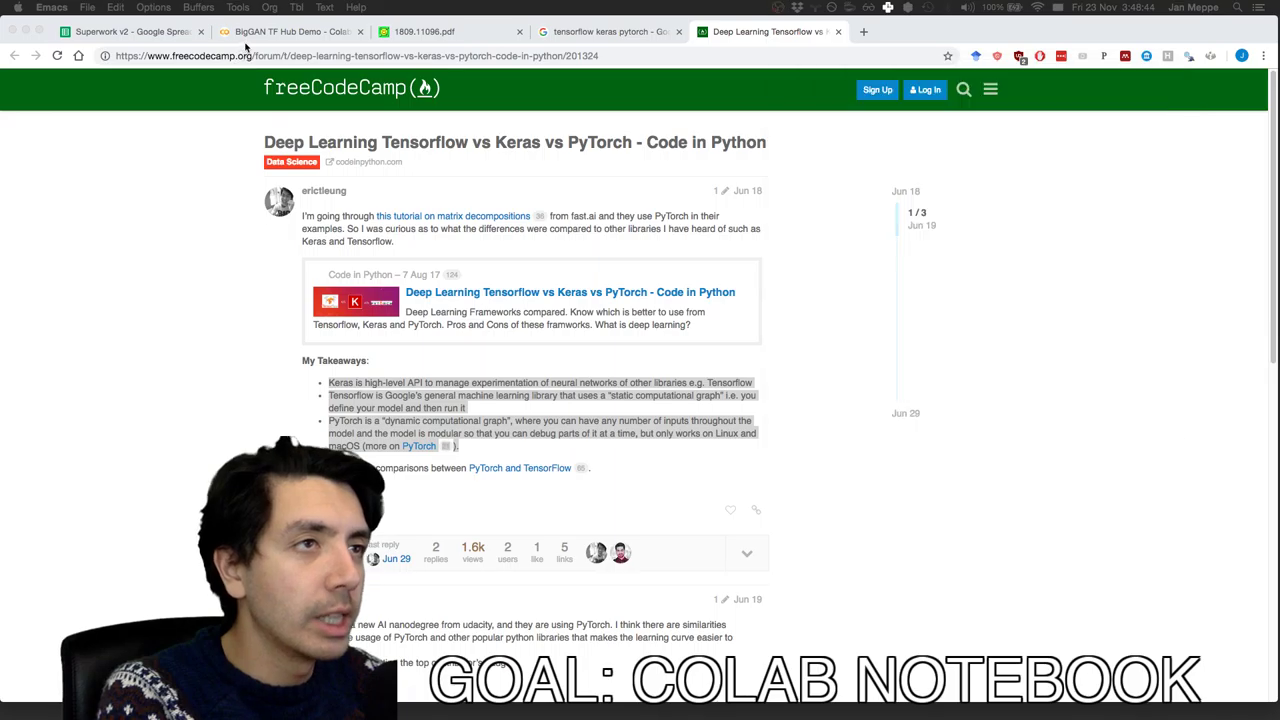
# - Look through the BigGAN paper 1809.11096.pdf from the abstract to the generated image samples in Figure 6
pyautogui.click(294, 33)
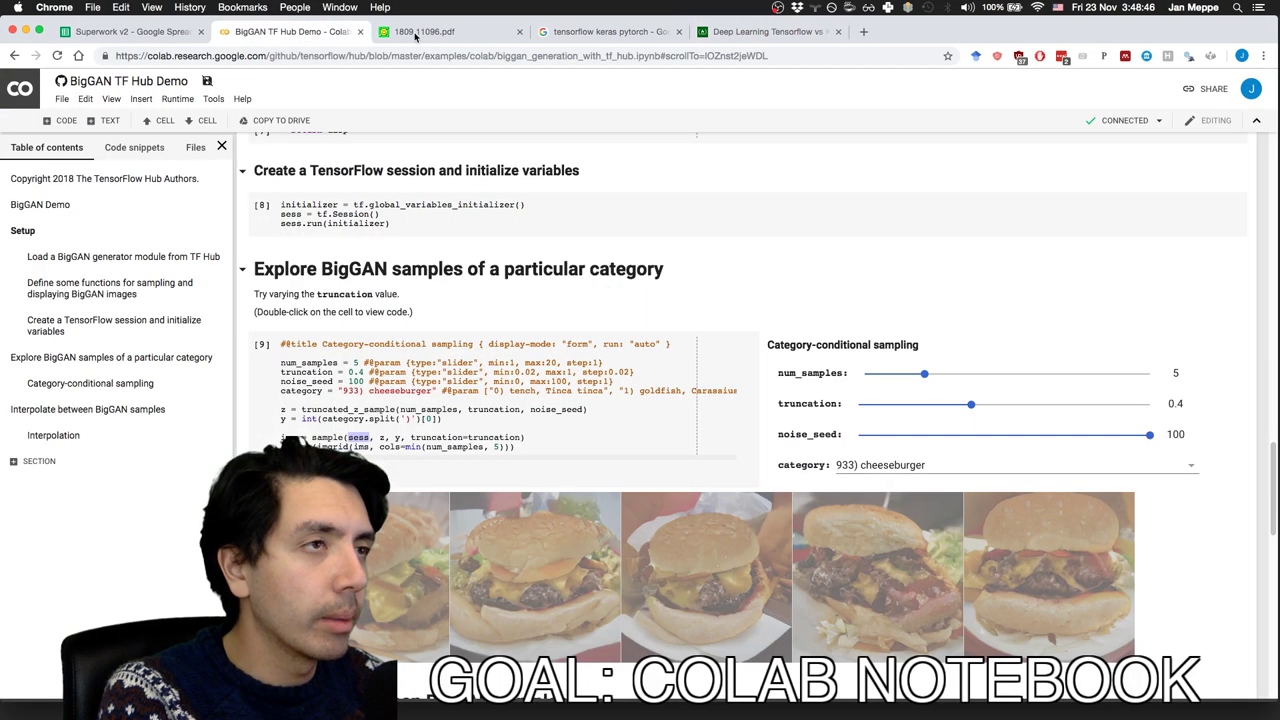
pyautogui.click(415, 33)
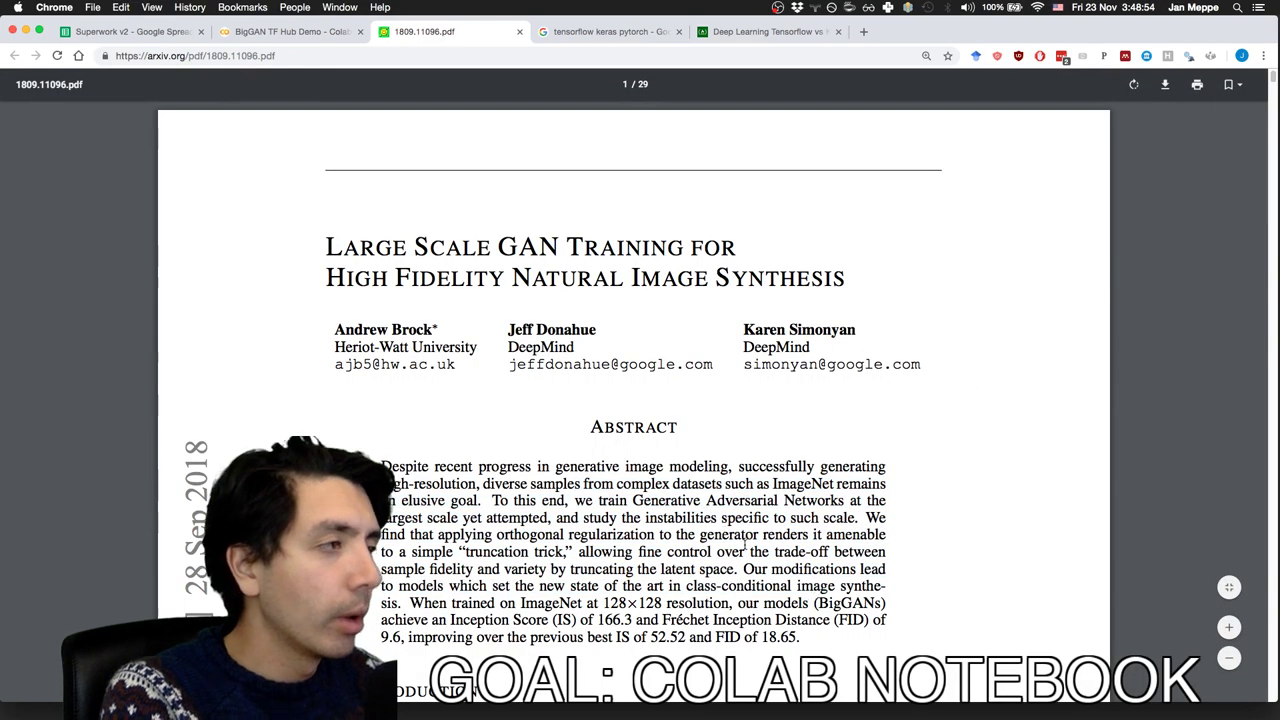
pyautogui.scroll(-20, 744, 545)
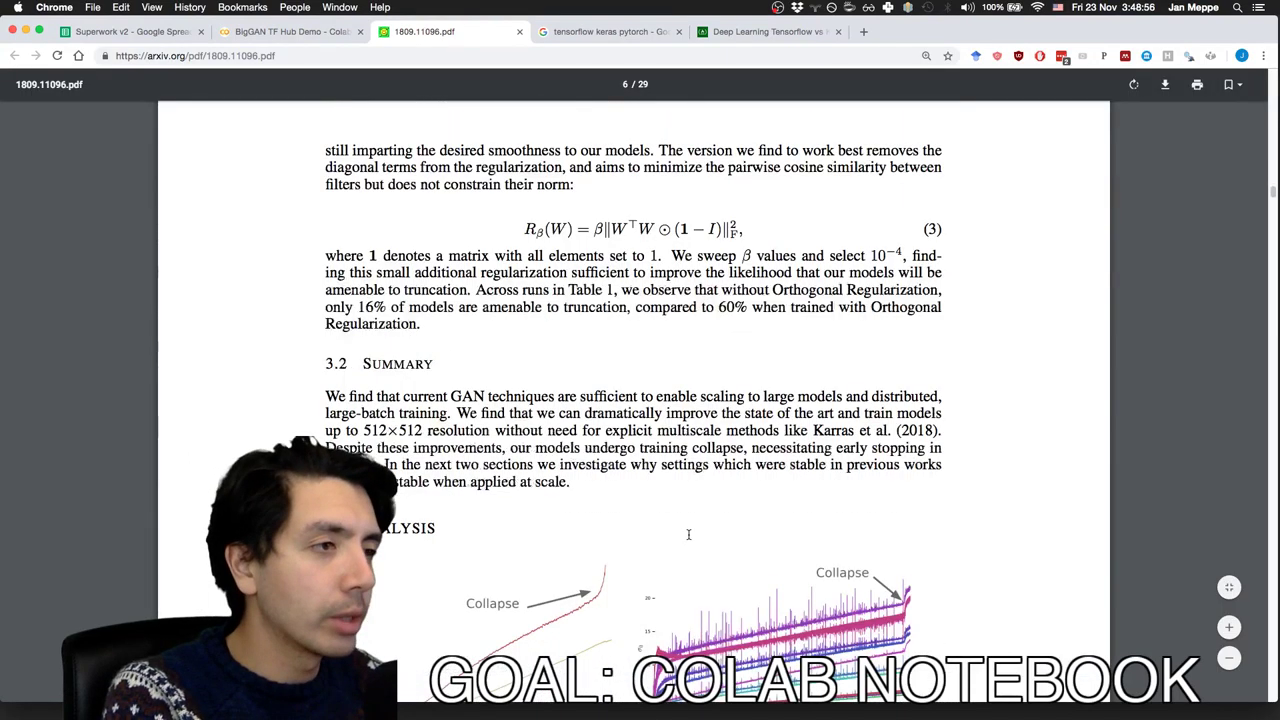
pyautogui.scroll(-12, 688, 535)
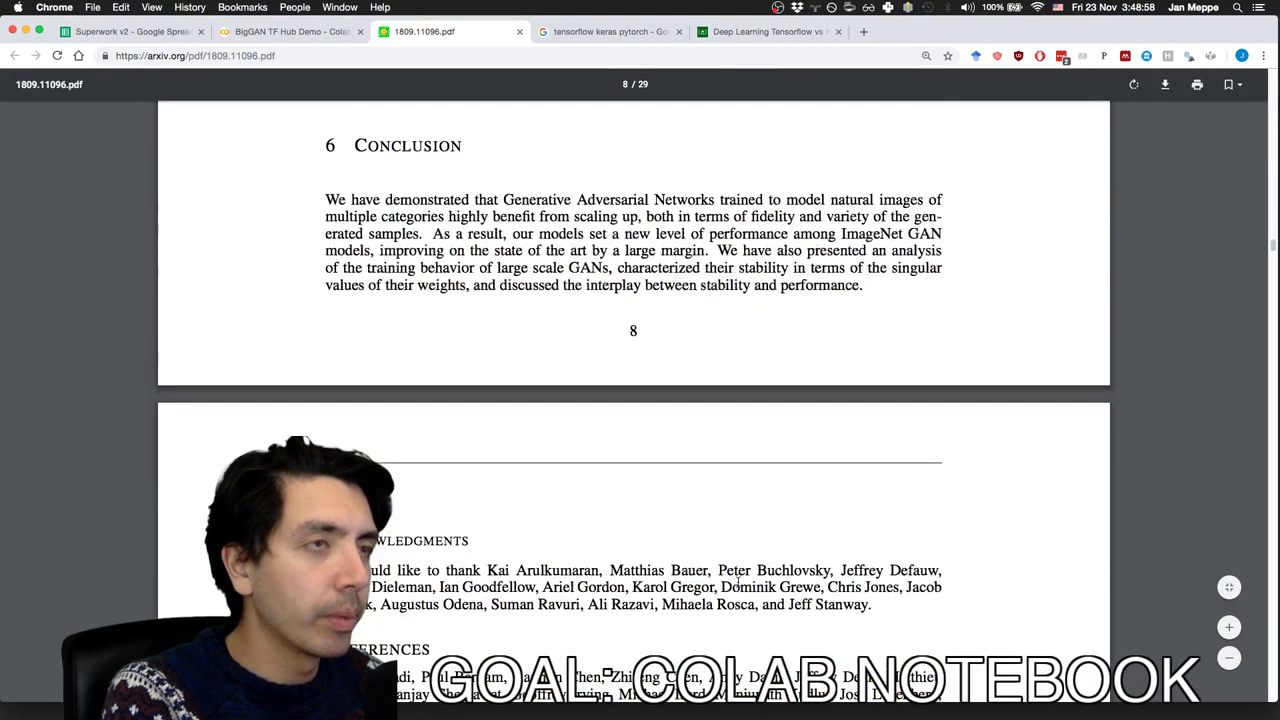
pyautogui.scroll(-18, 568, 336)
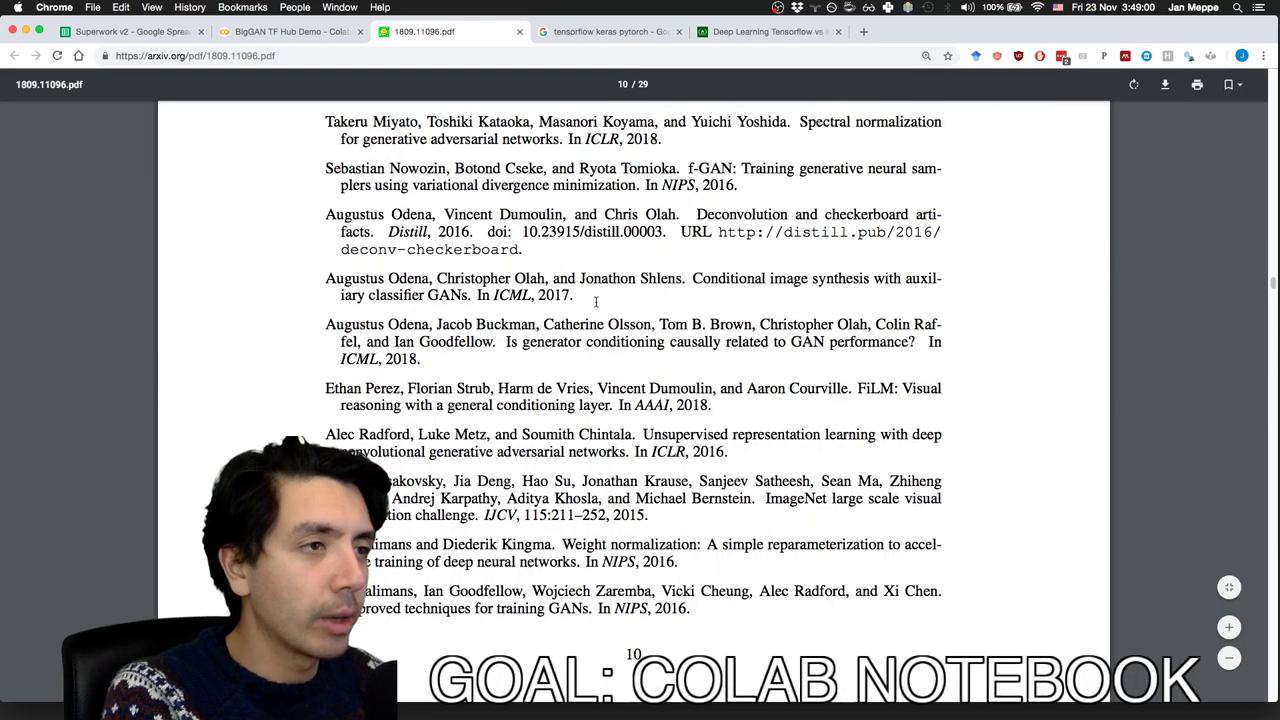
pyautogui.scroll(-5, 567, 336)
pyautogui.scroll(-10, 566, 334)
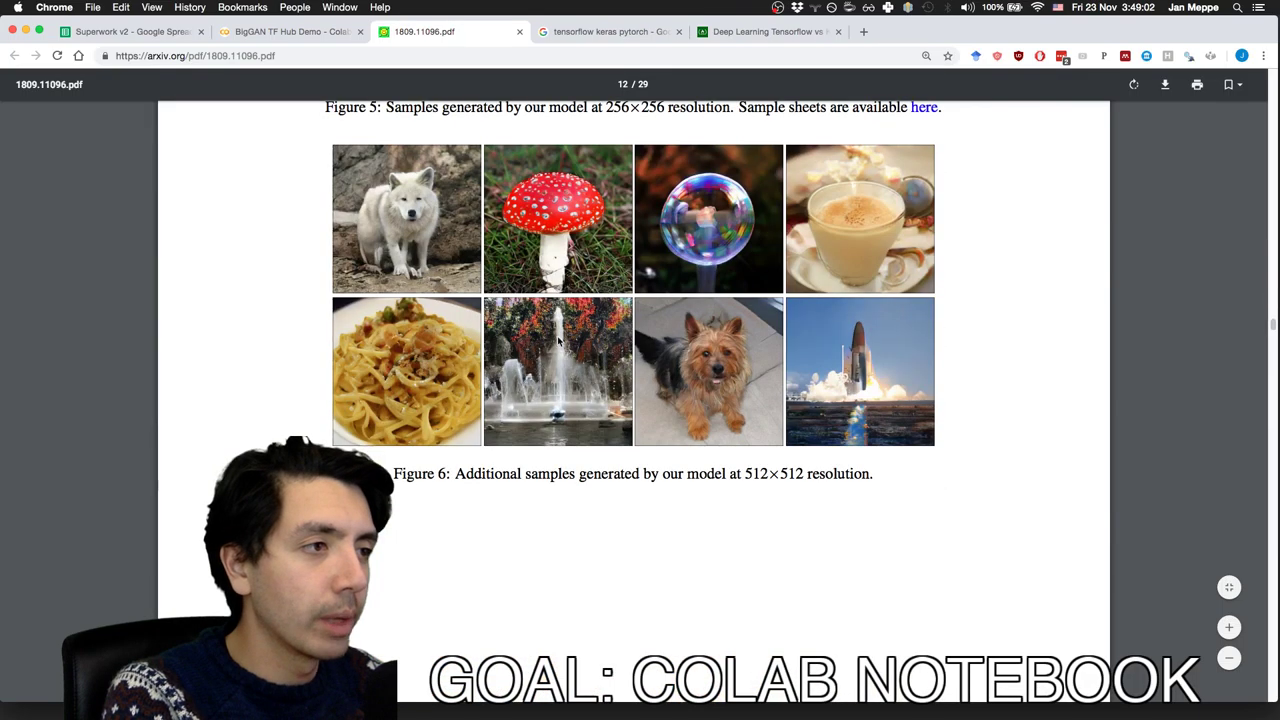
# - Close the BigGAN notebook, the framework comparison search and the Deep Learning Tensorflow vs Keras vs PyTorch article, keeping the paper open
pyautogui.click(295, 35)
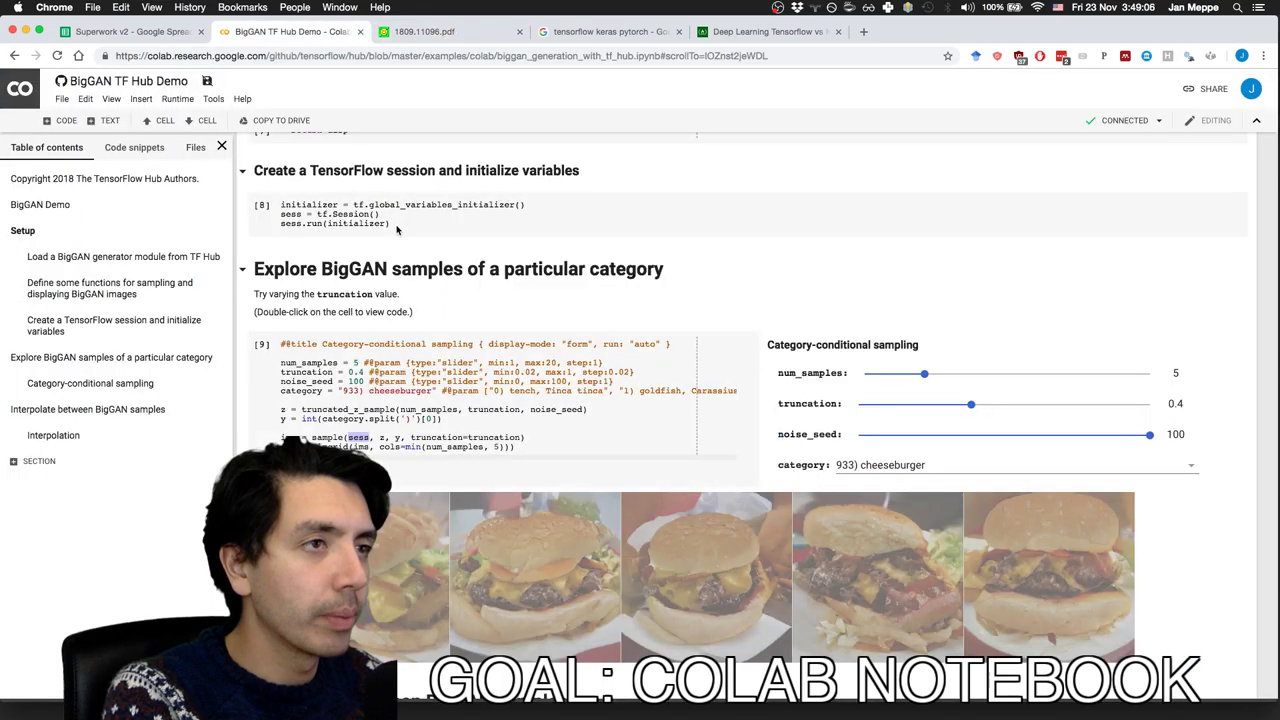
pyautogui.click(293, 57)
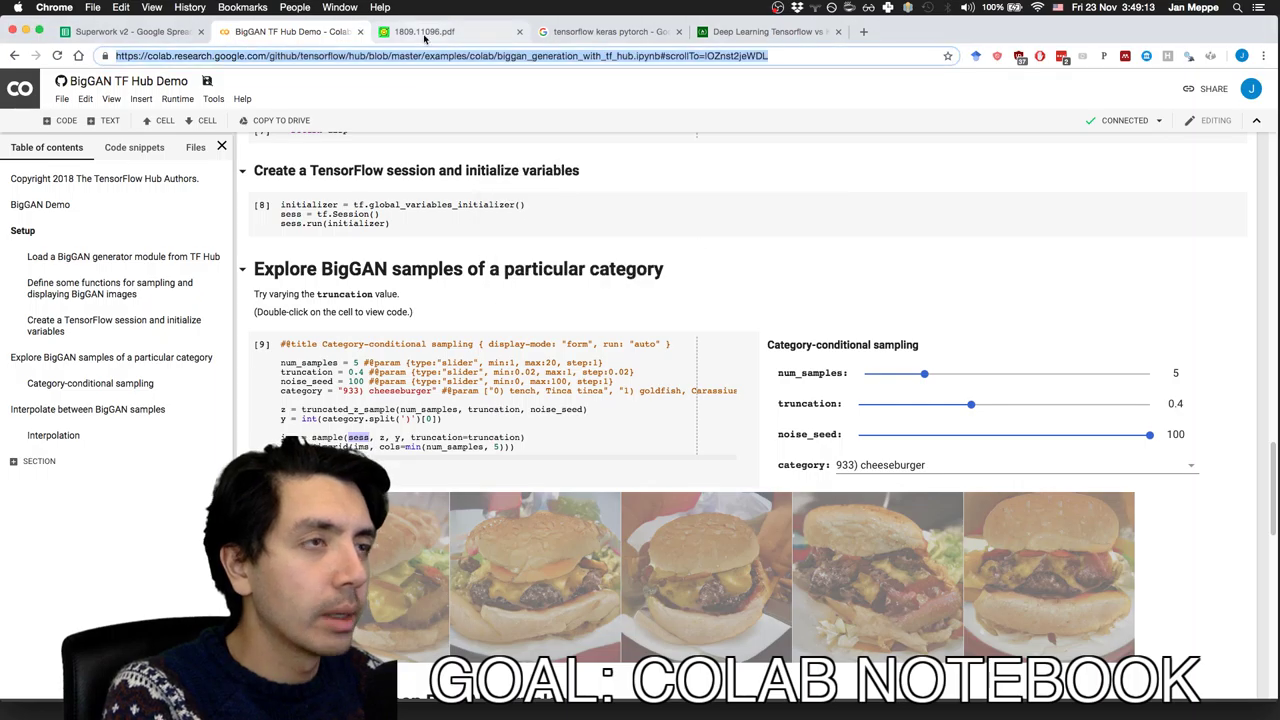
pyautogui.press('super+w')
pyautogui.click(519, 31)
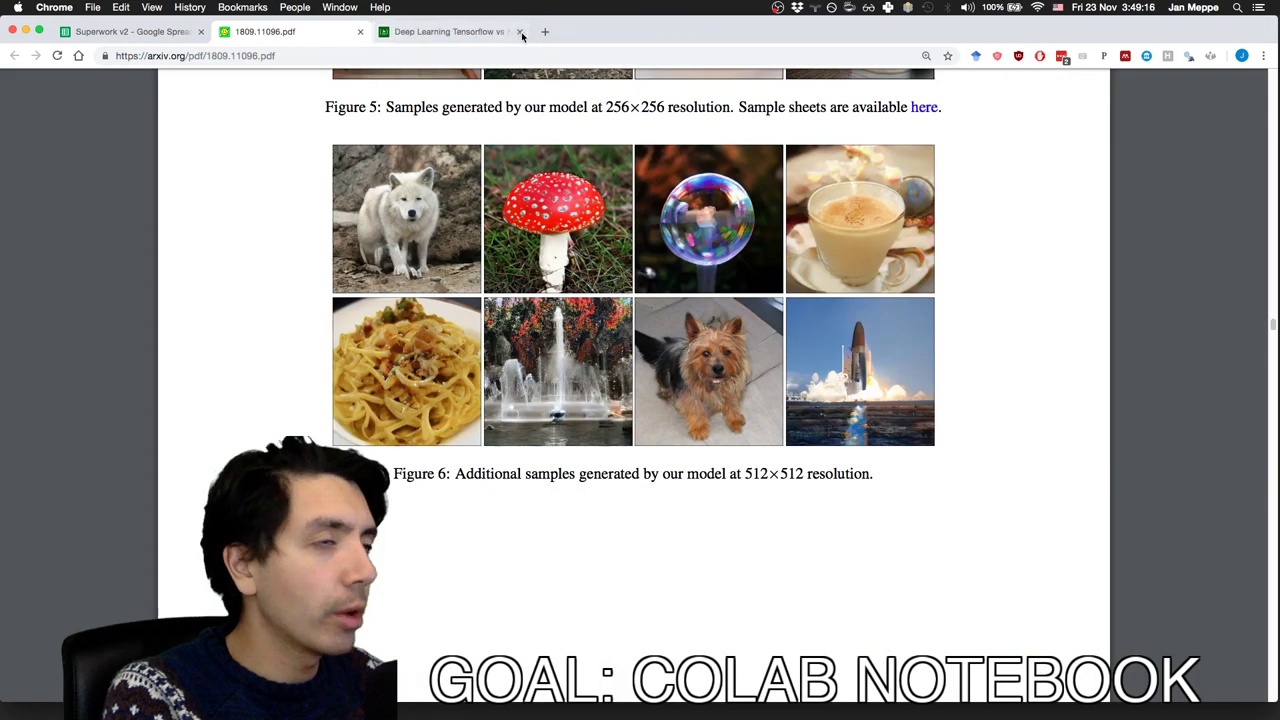
pyautogui.middleClick(423, 37)
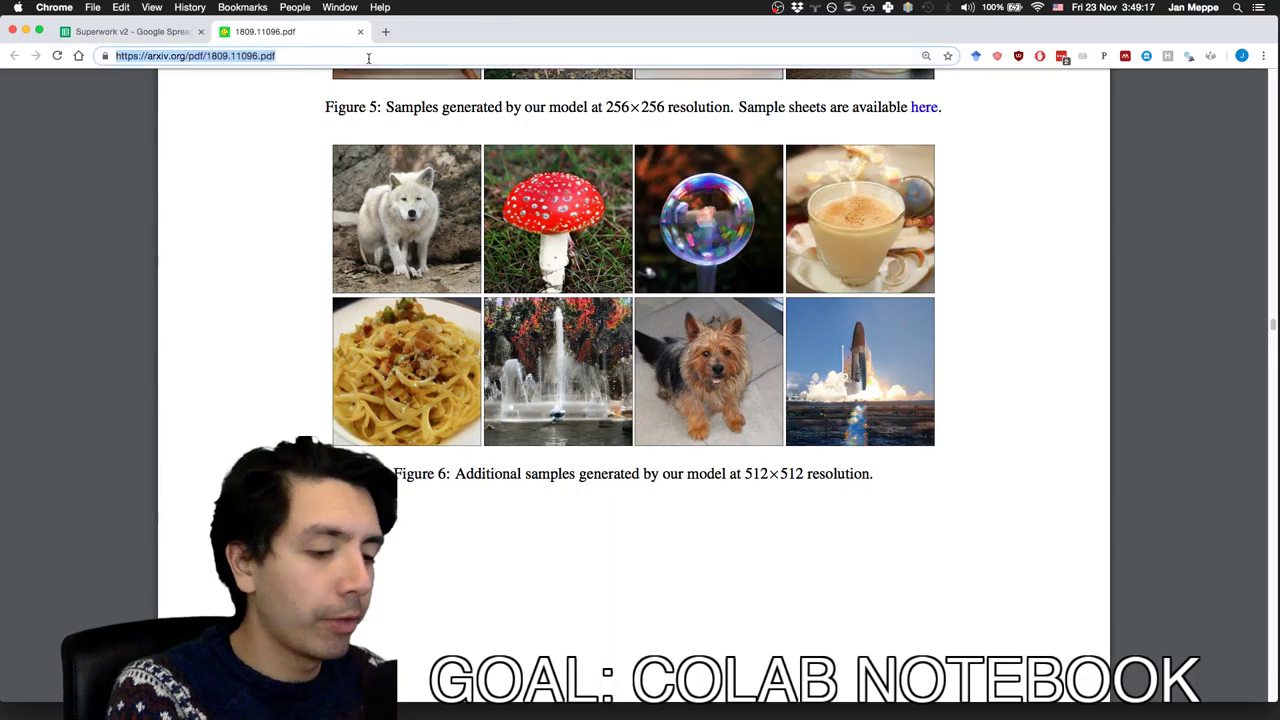
# - Search the web for "fast neural style transfer colab" in place of the BigGAN paper
pyautogui.write('fast neural style transfer colab')
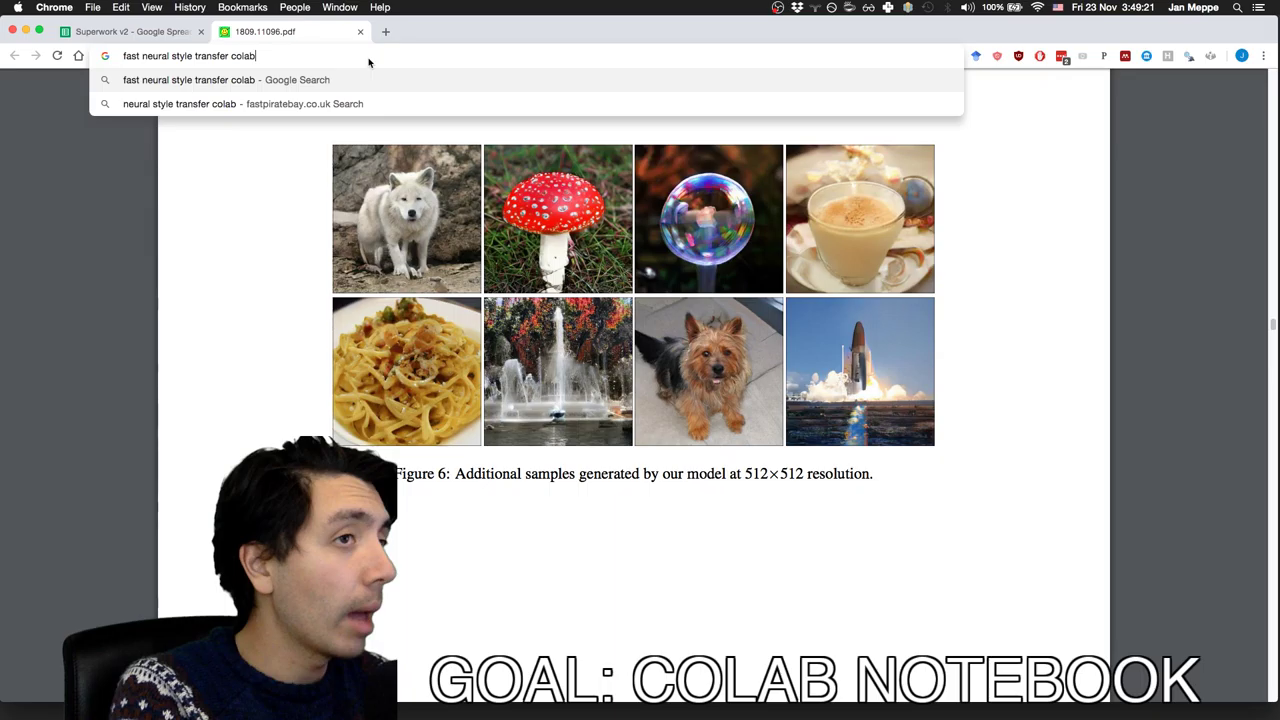
pyautogui.press('Return')
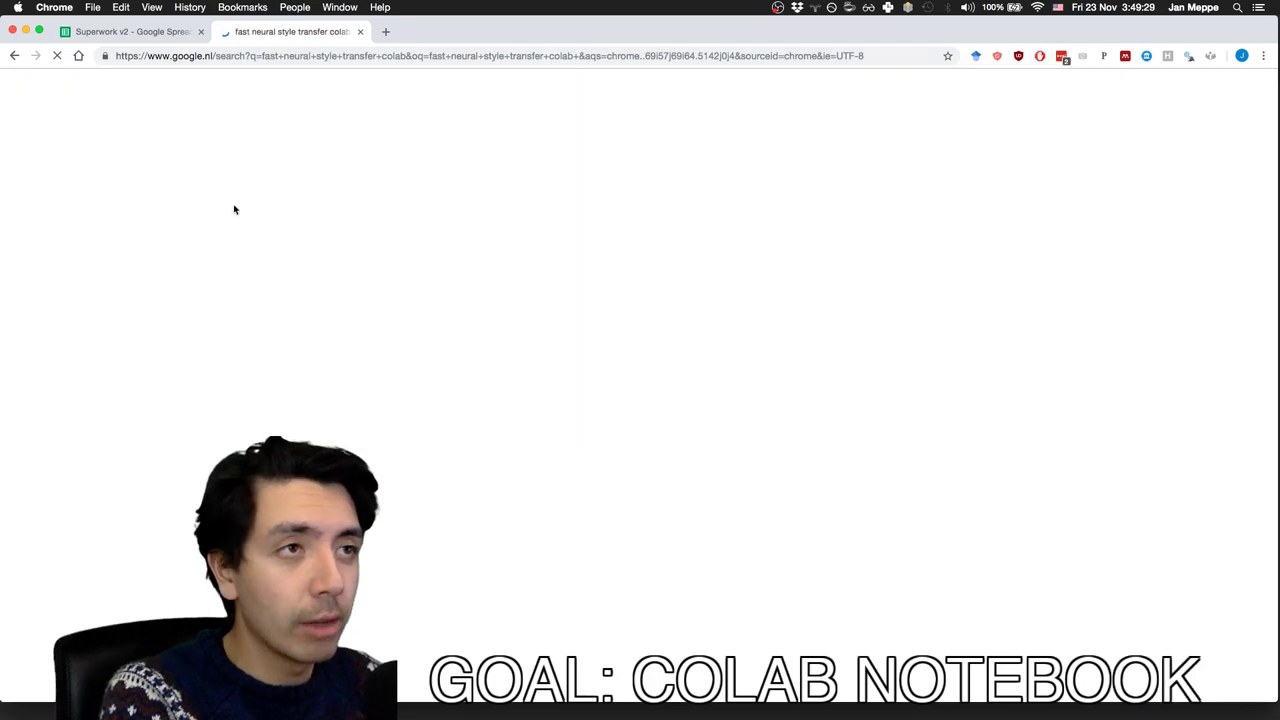
pyautogui.tripleClick(247, 214)
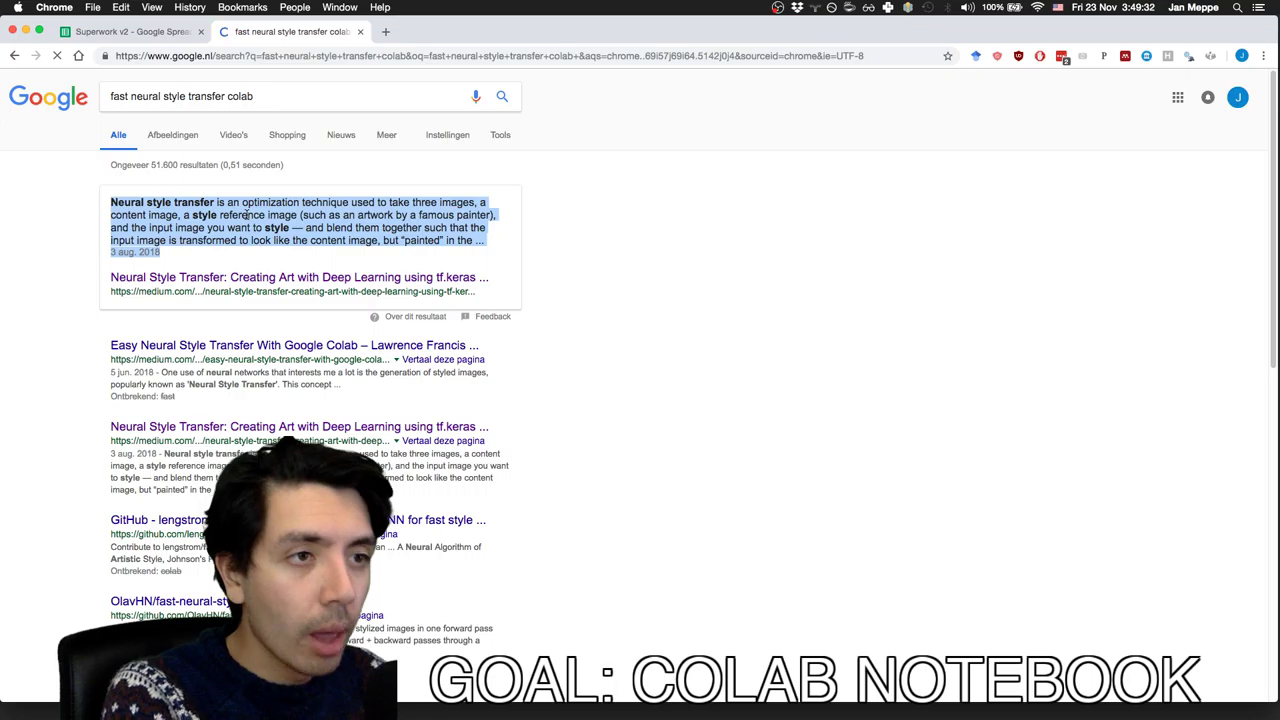
pyautogui.click(247, 214)
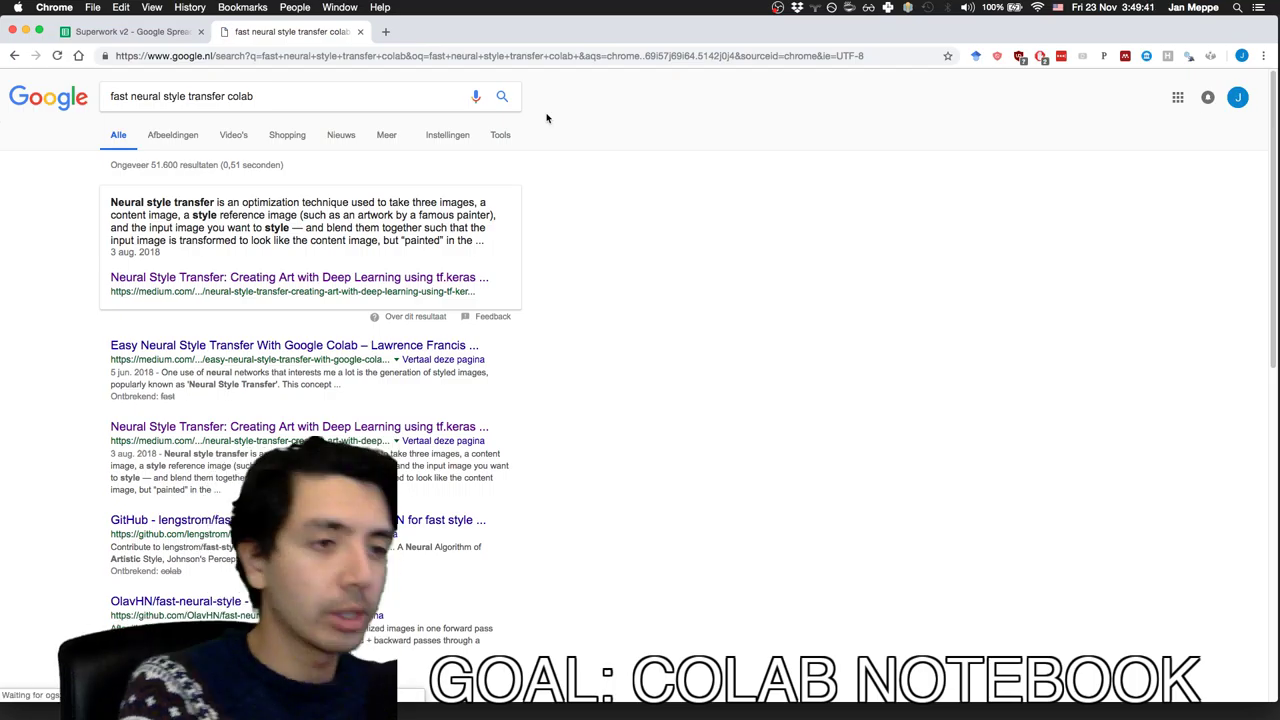
# - Open the "Android & TensorFlow: Artistic Style Transfer" codelab from the search results in a separate tab
pyautogui.scroll(-2, 615, 542)
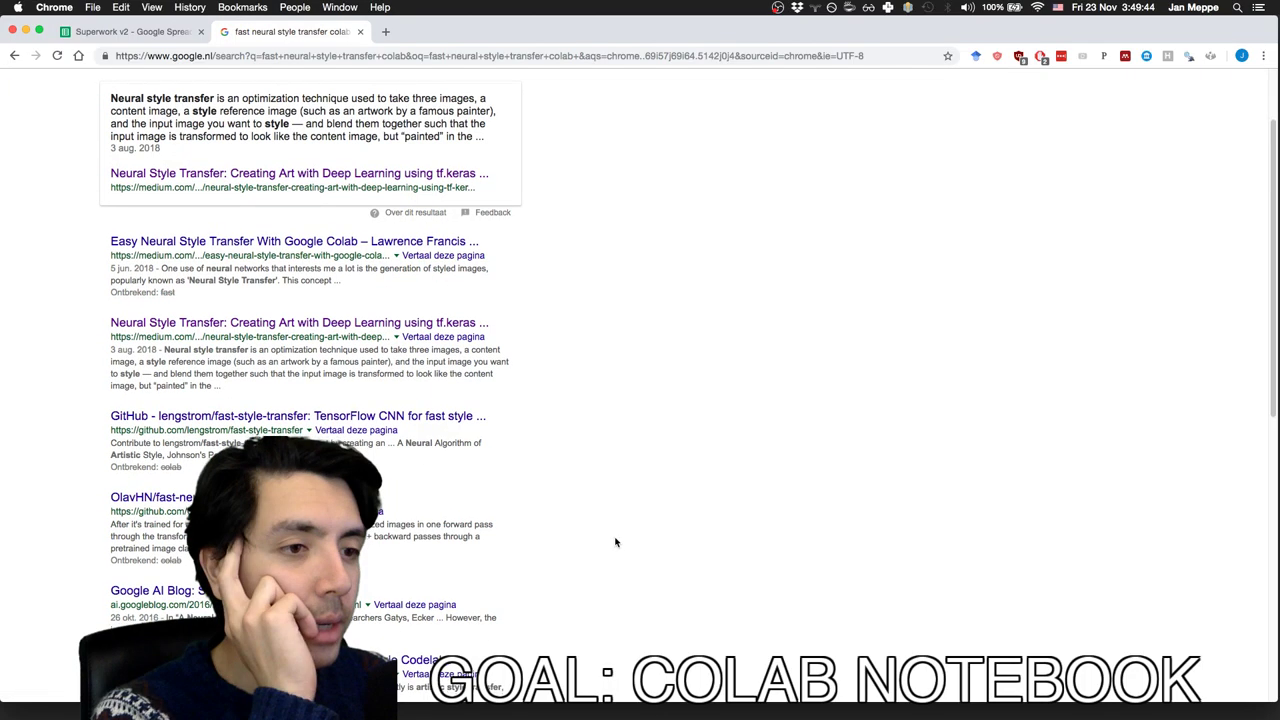
pyautogui.scroll(-2, 615, 542)
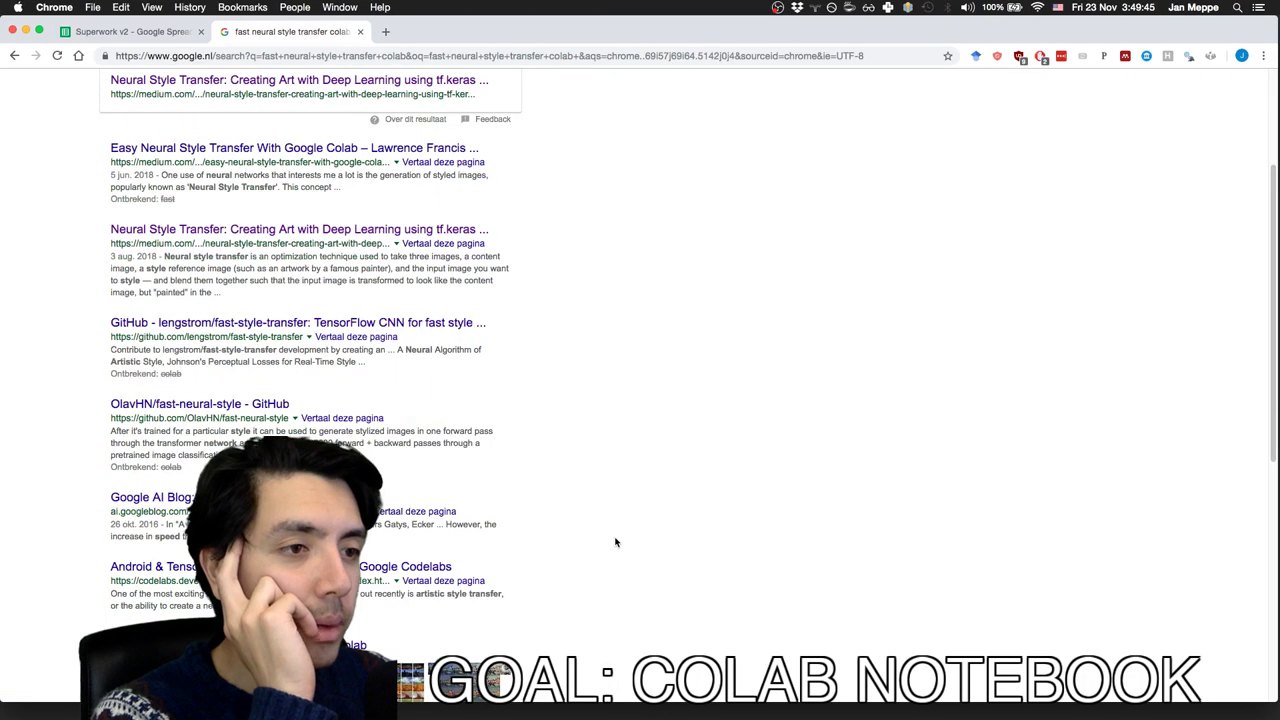
pyautogui.scroll(-3, 615, 542)
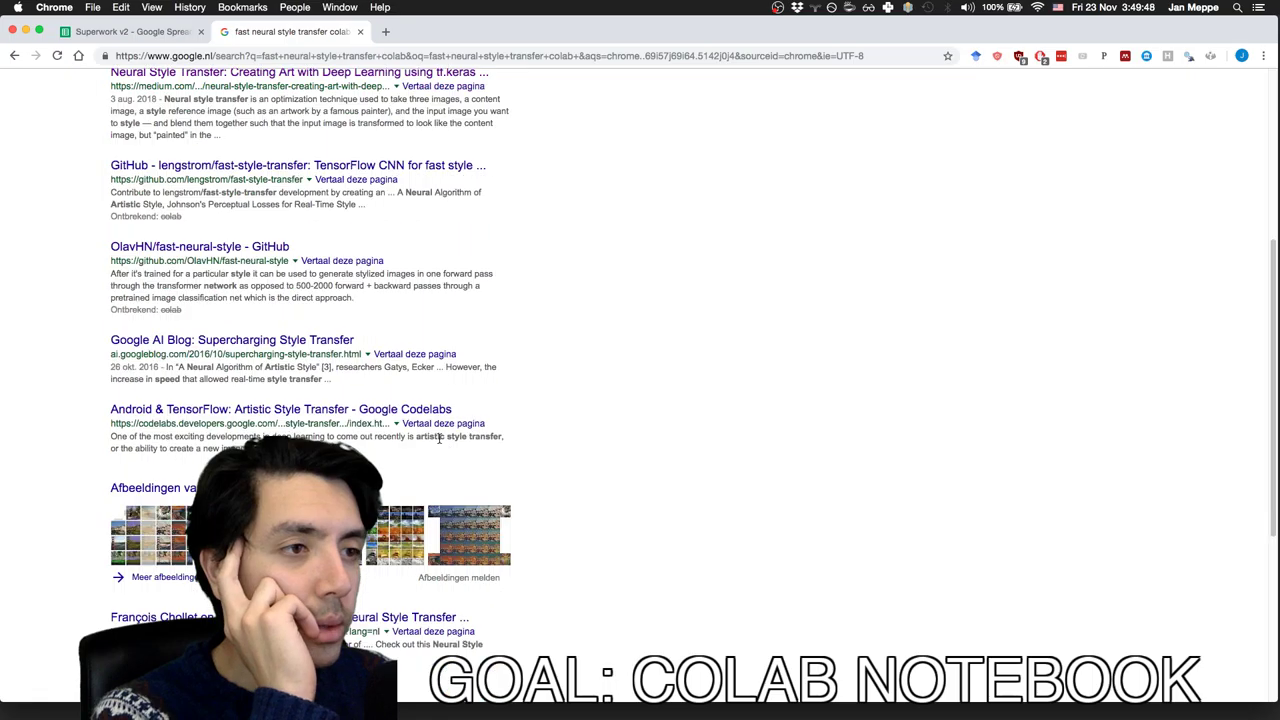
pyautogui.keyDown('super'); pyautogui.click(383, 412); pyautogui.keyUp('super')
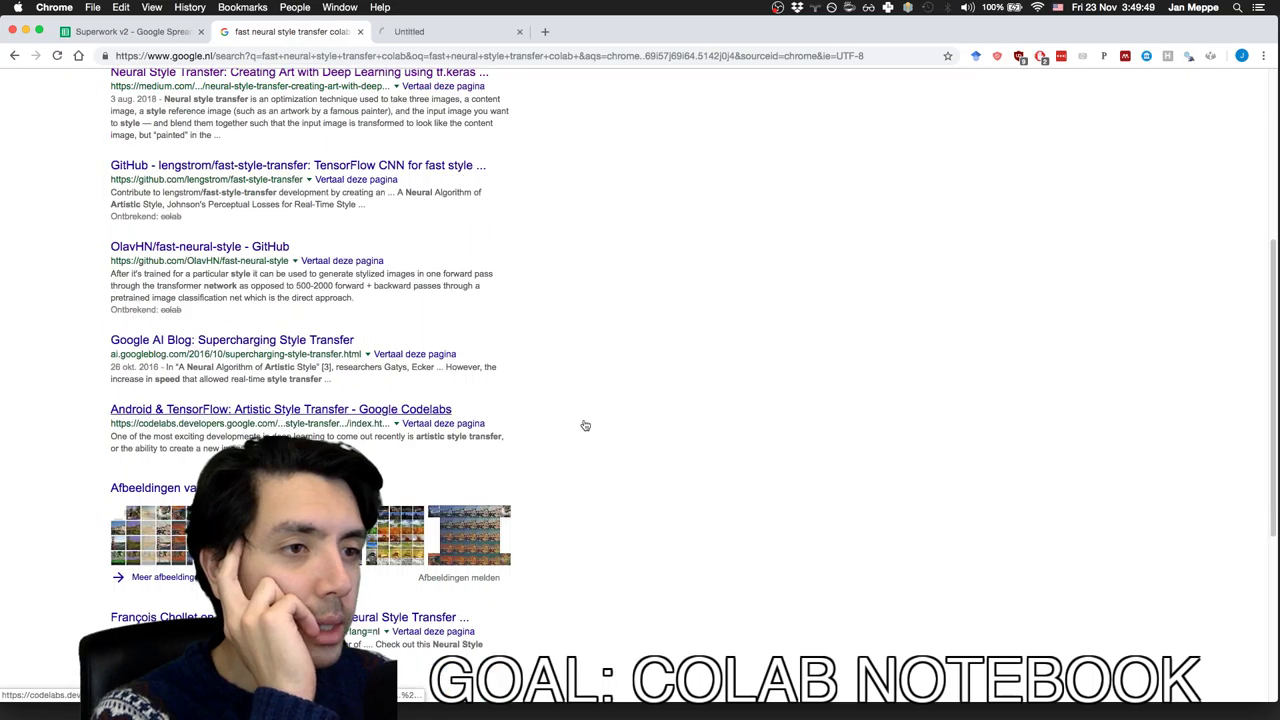
# - Go to the second page of search results and open the Reddit thread "[R] Demystifying Neural Style Transfer" in a separate tab
pyautogui.scroll(-4, 585, 426)
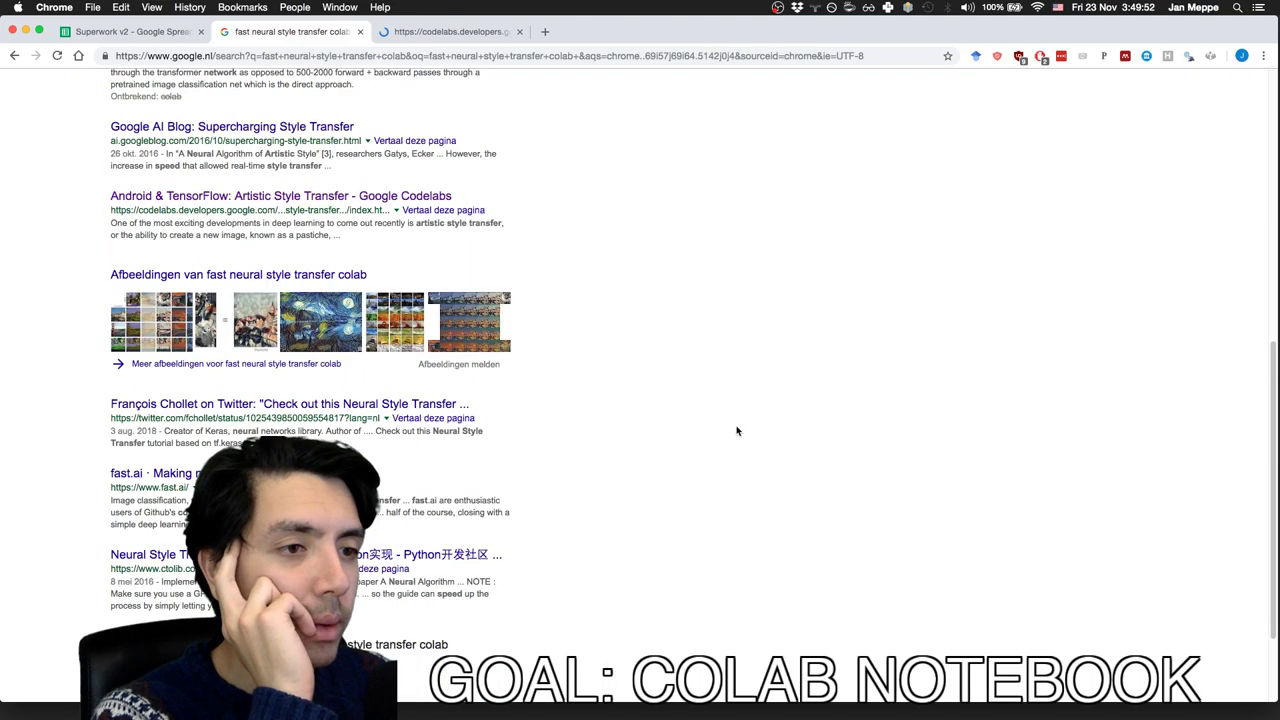
pyautogui.scroll(-2, 736, 431)
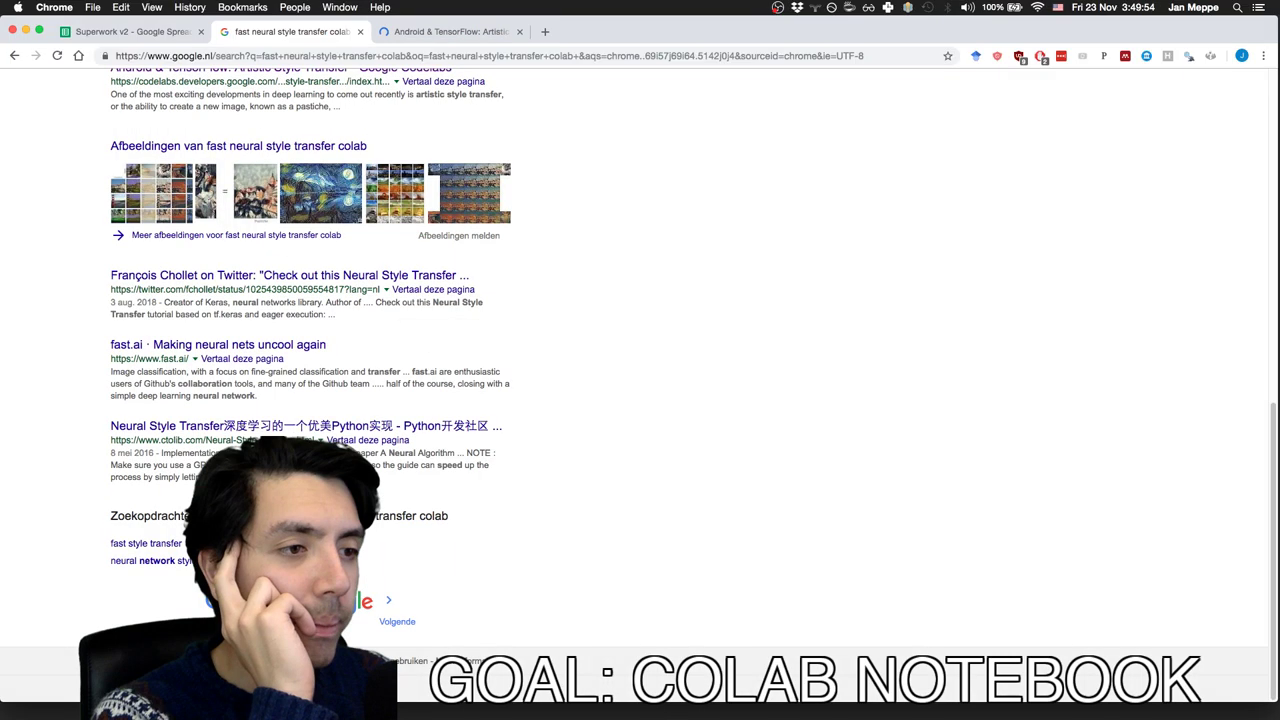
pyautogui.hotkey('ctrl', 'Tab')
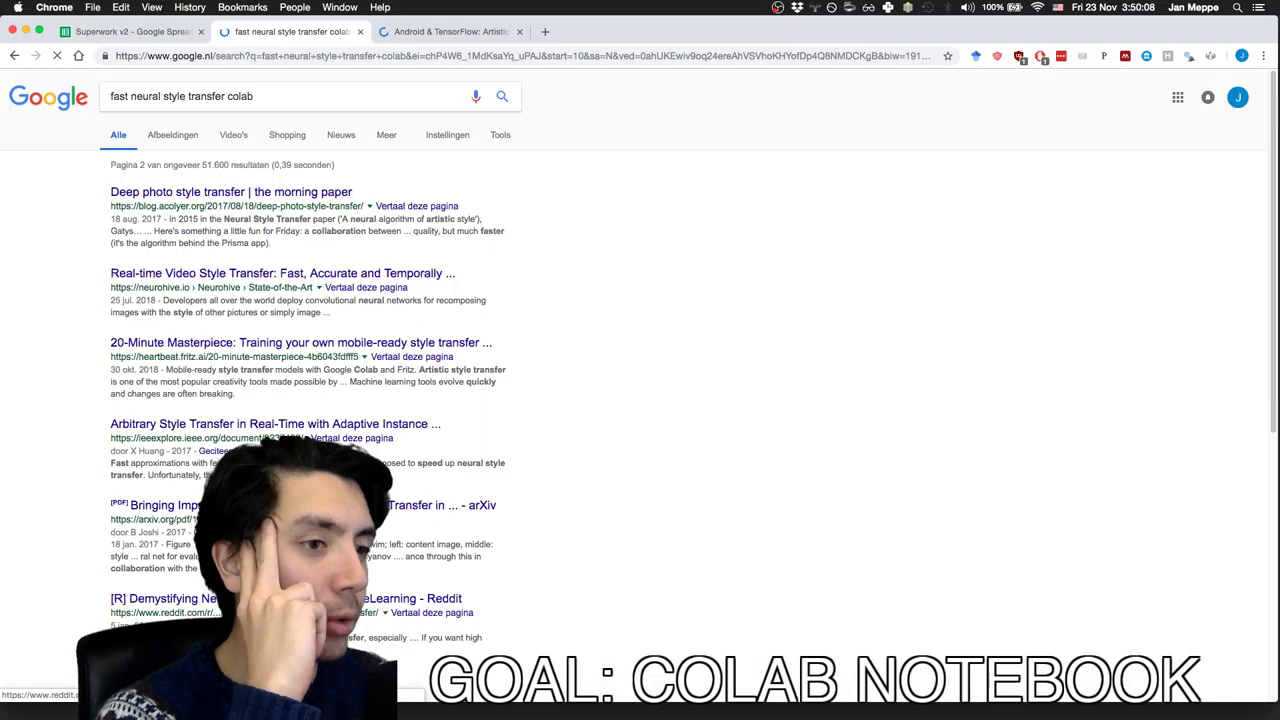
pyautogui.keyDown('super'); pyautogui.click(160, 598); pyautogui.keyUp('super')
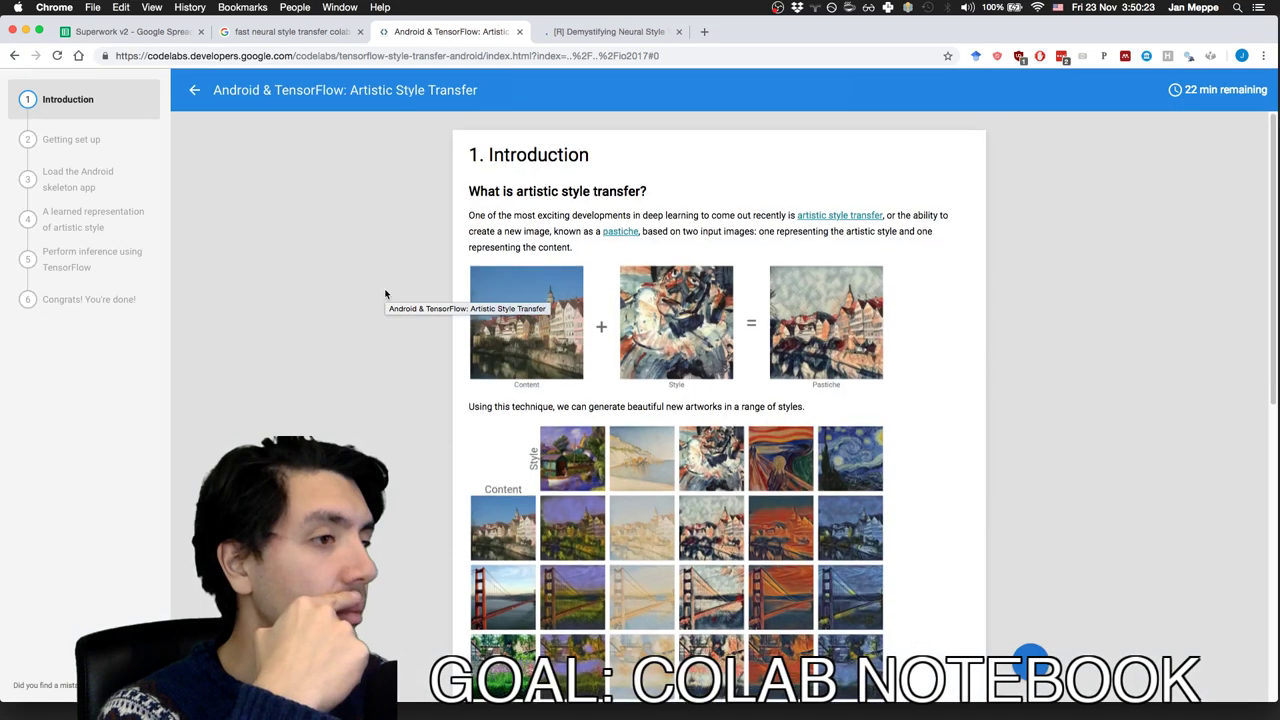
# - Read the Artistic Style Transfer codelab from the introduction through section 4, "A learned representation of artistic style"
pyautogui.scroll(-2, 386, 294)
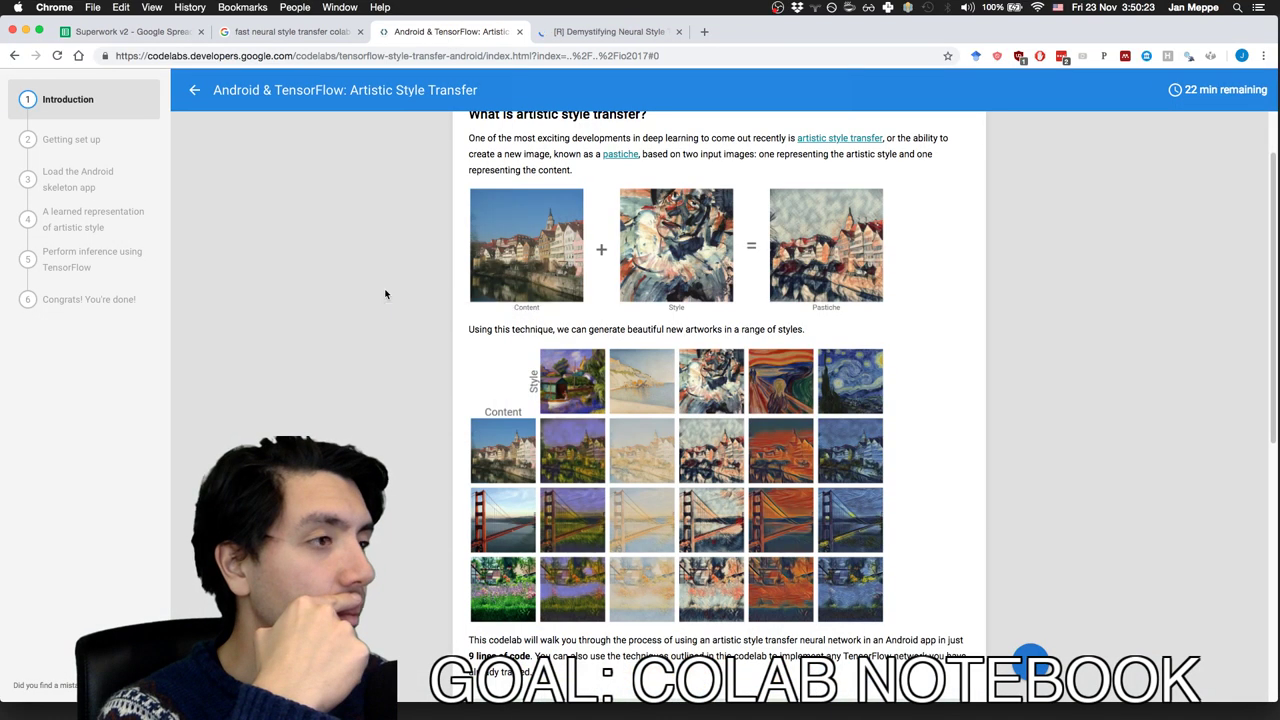
pyautogui.scroll(-3, 386, 294)
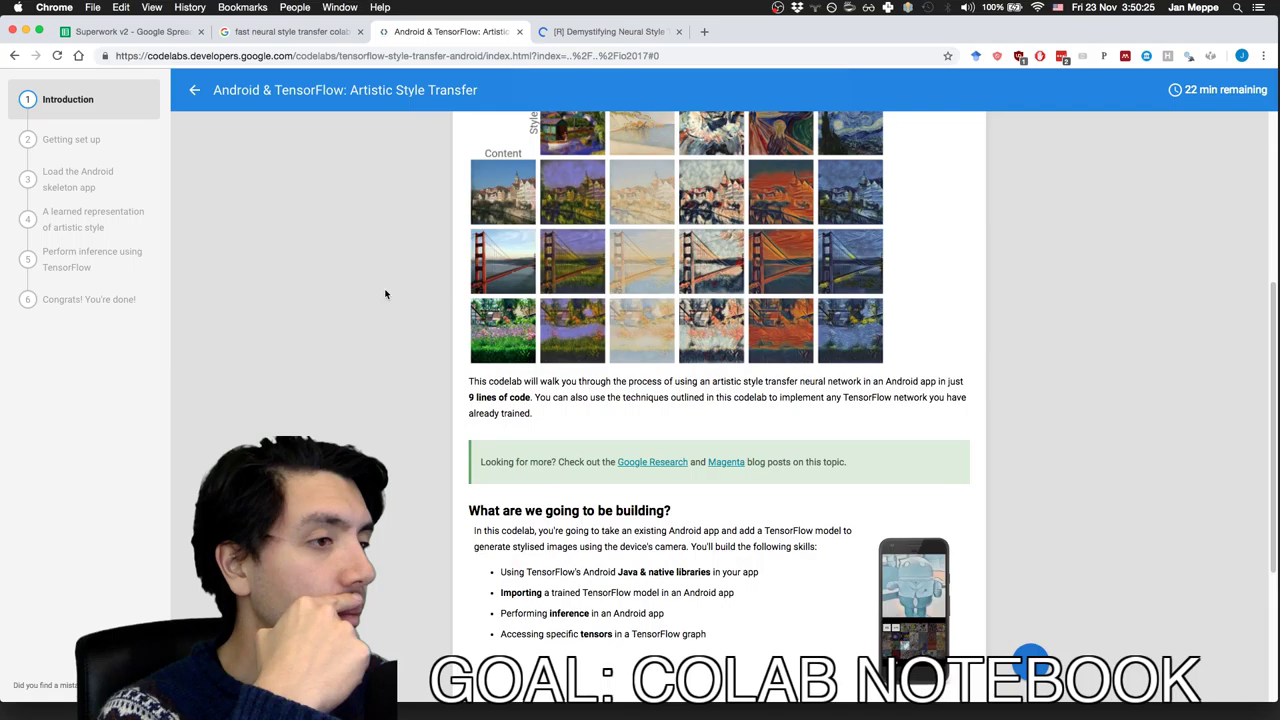
pyautogui.scroll(-2, 386, 294)
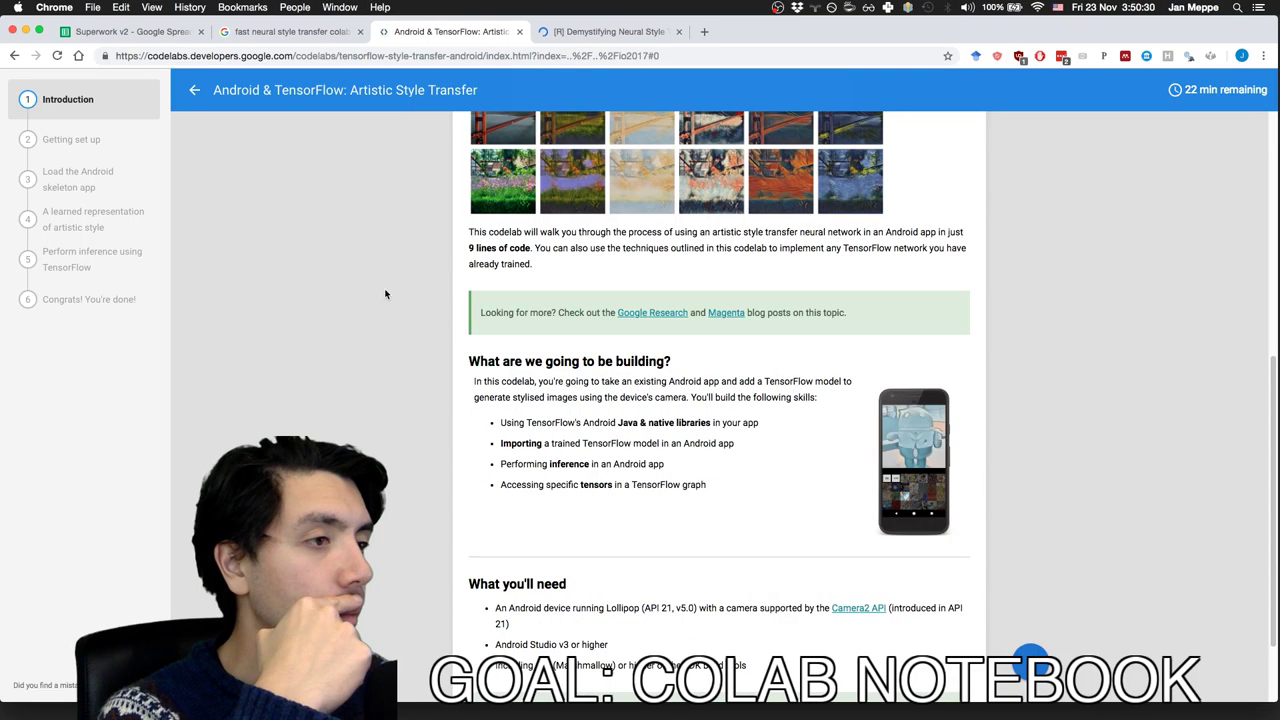
pyautogui.scroll(5, 386, 294)
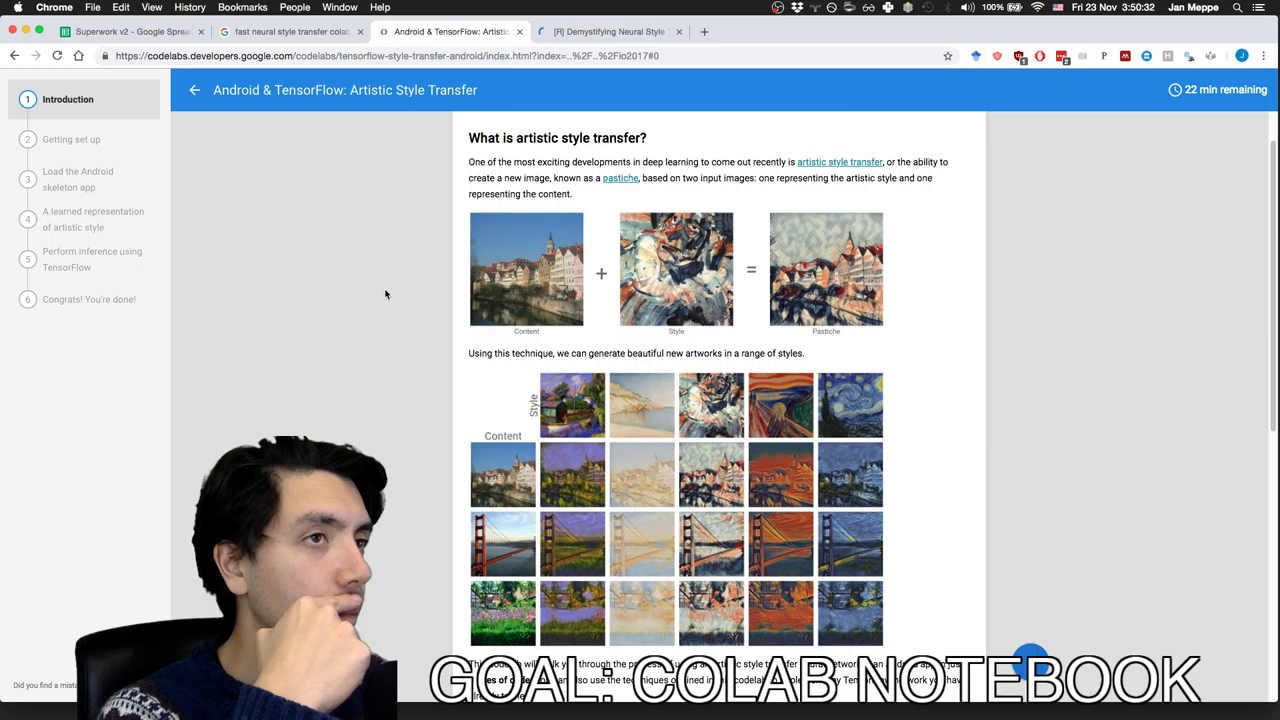
pyautogui.scroll(1, 386, 294)
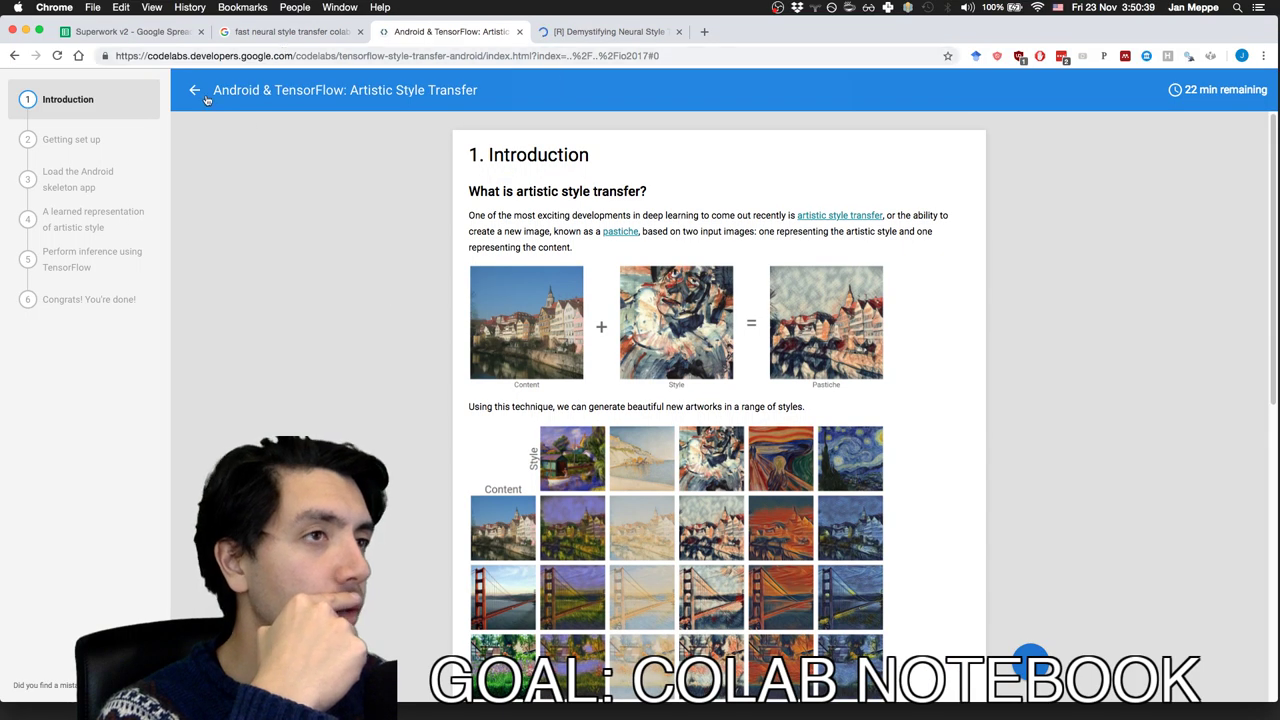
pyautogui.scroll(-10, 457, 470)
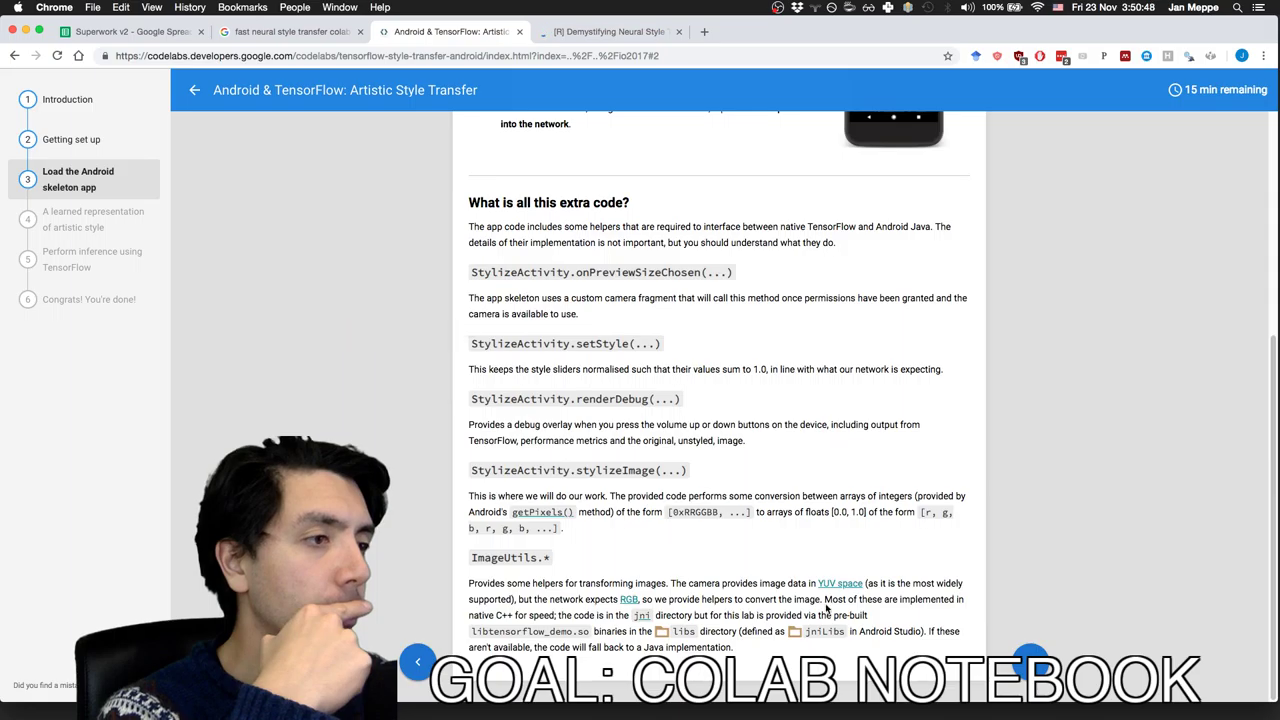
pyautogui.click(1036, 665)
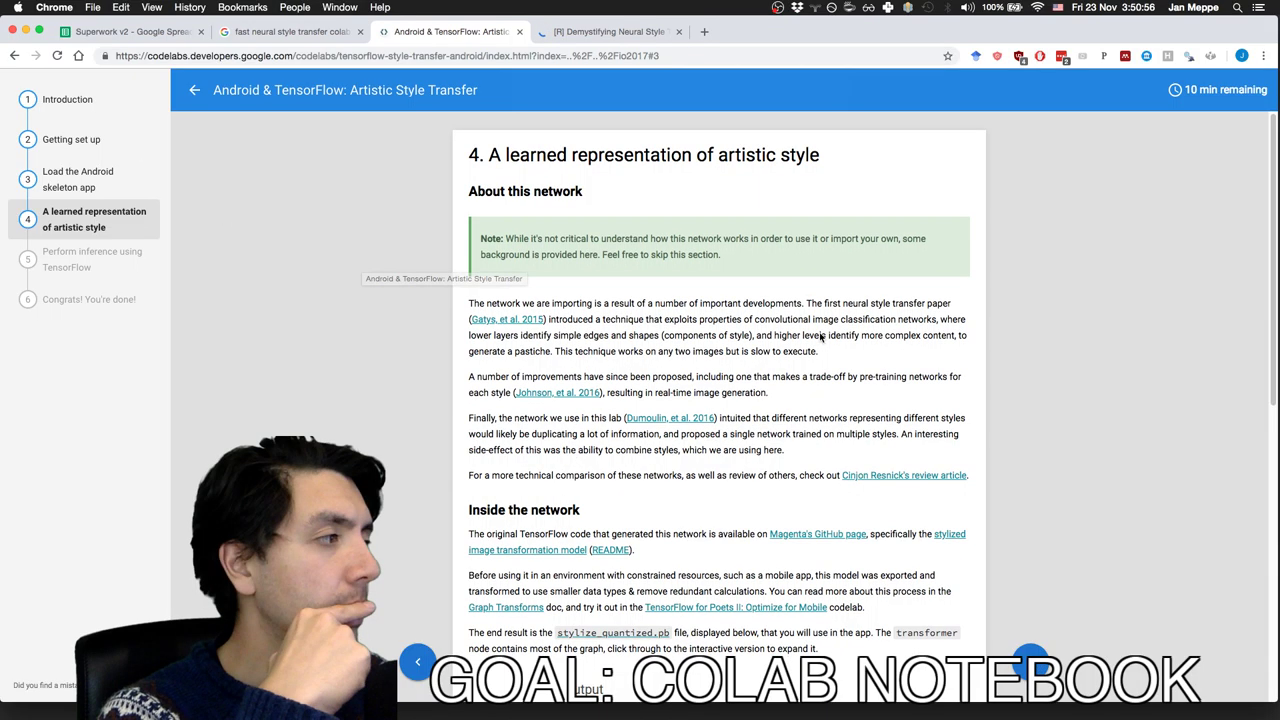
pyautogui.scroll(-1, 764, 325)
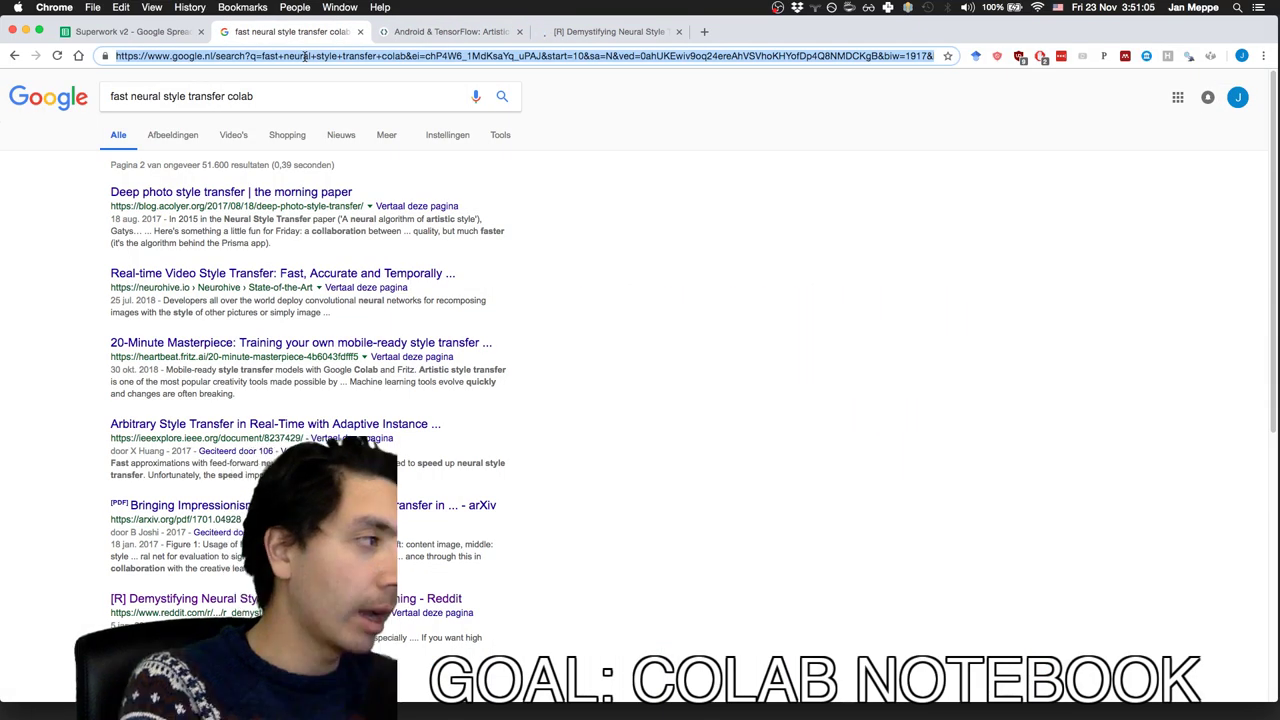
# - Load colab.research.google.com/notebook in place of the search results and close the Artistic Style Transfer codelab
pyautogui.write('colab')
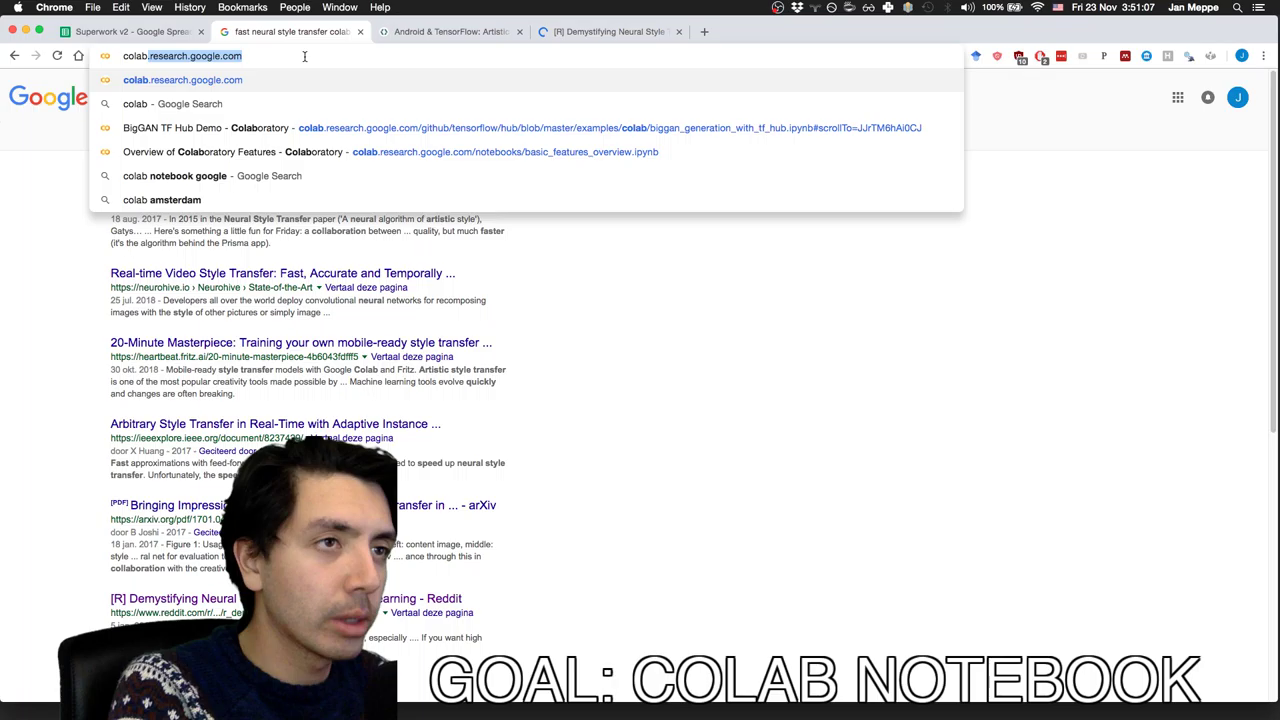
pyautogui.press('Return')
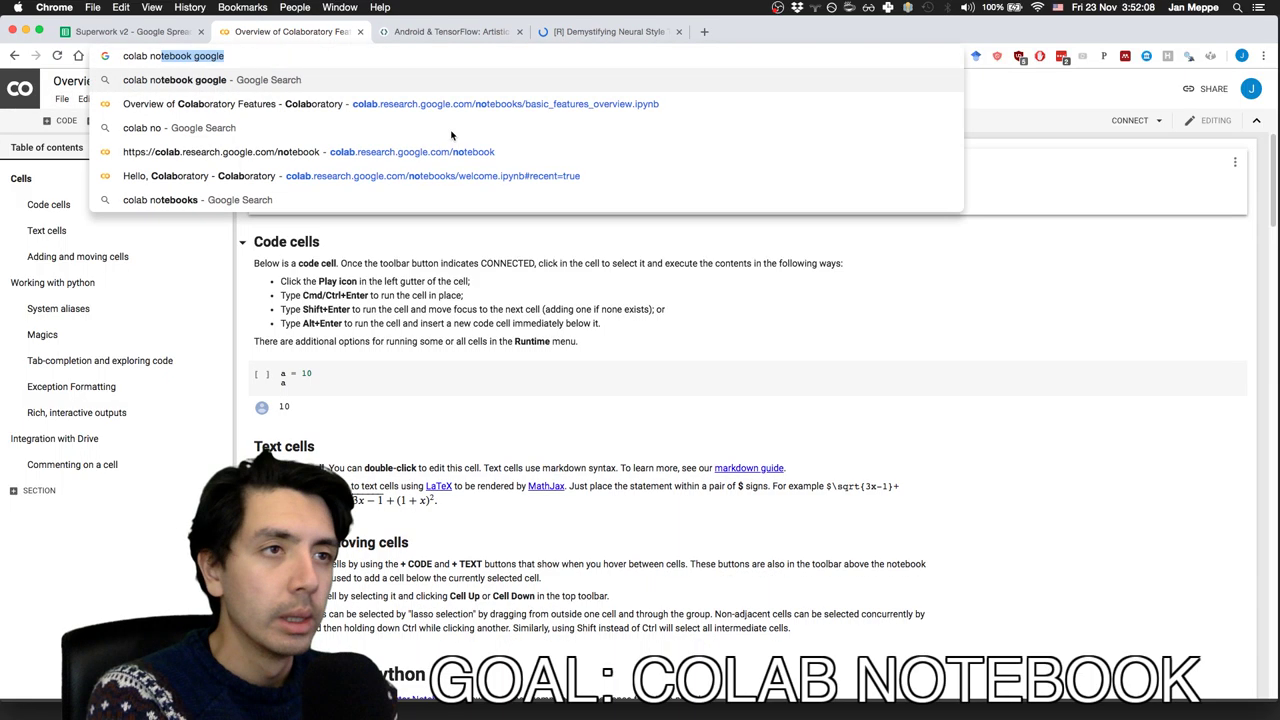
pyautogui.press('Down')
pyautogui.press('Down')
pyautogui.press('Down')
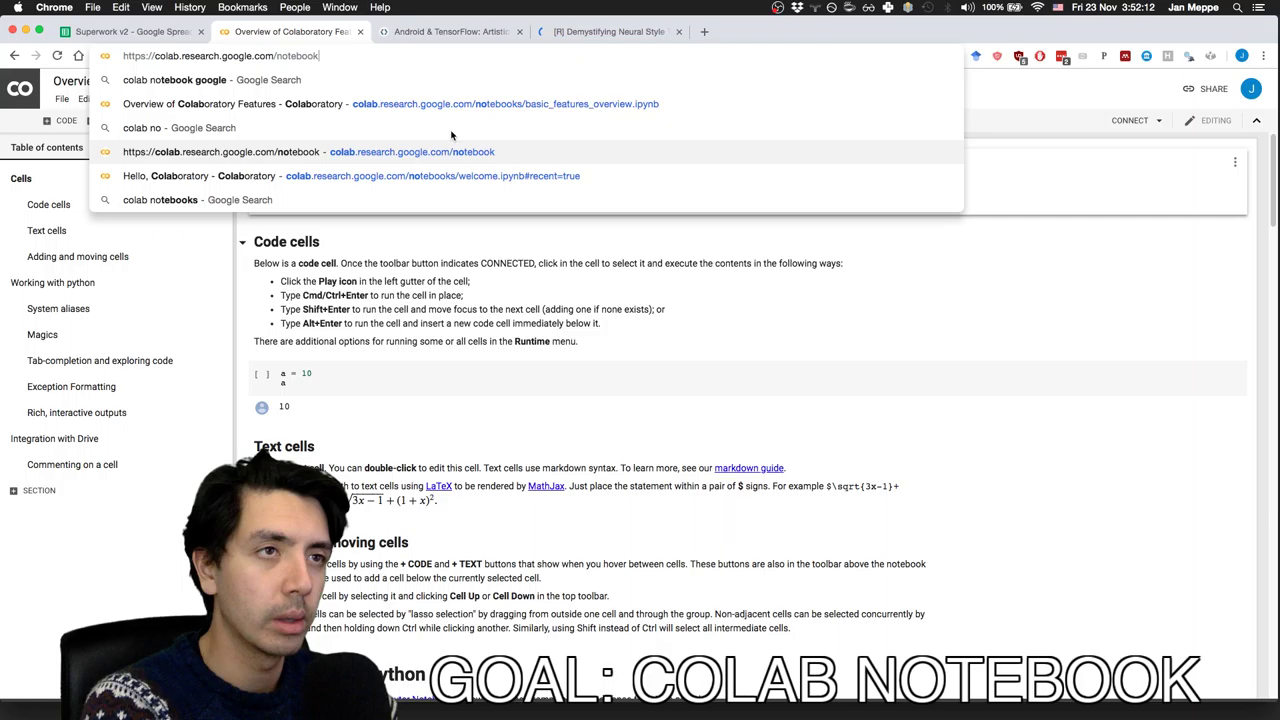
pyautogui.press('Return')
pyautogui.click(510, 32)
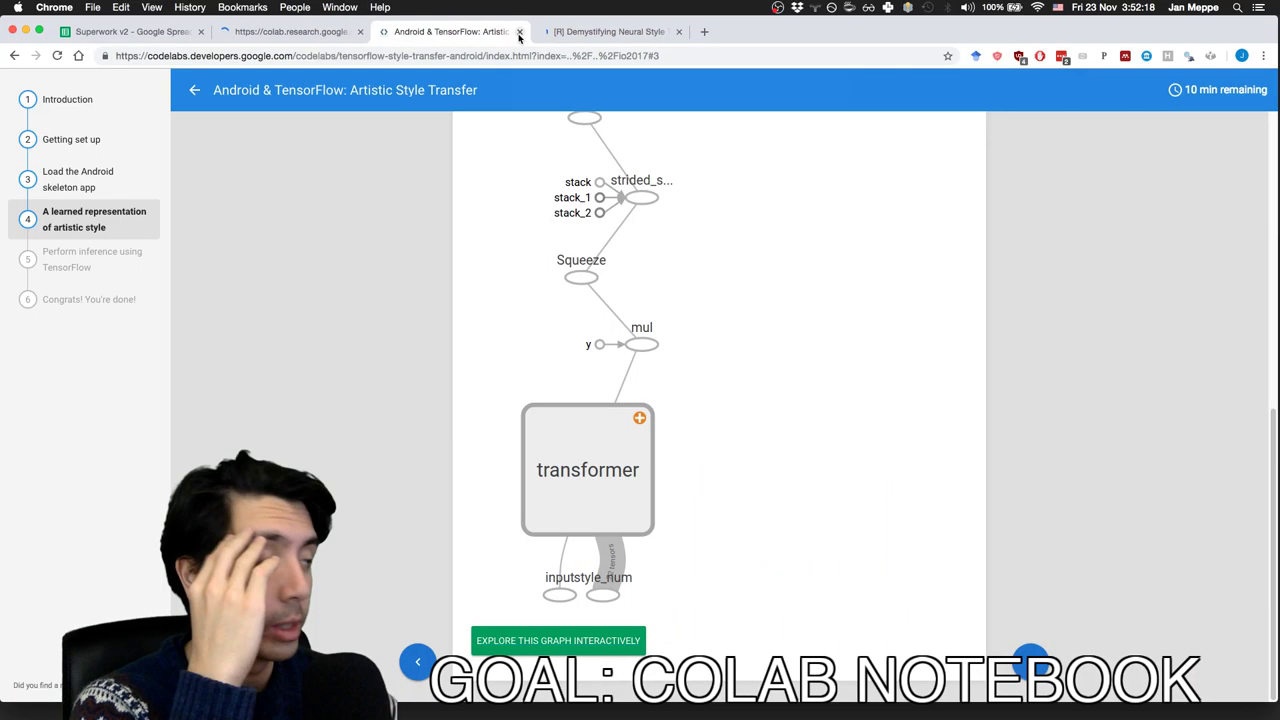
pyautogui.click(519, 33)
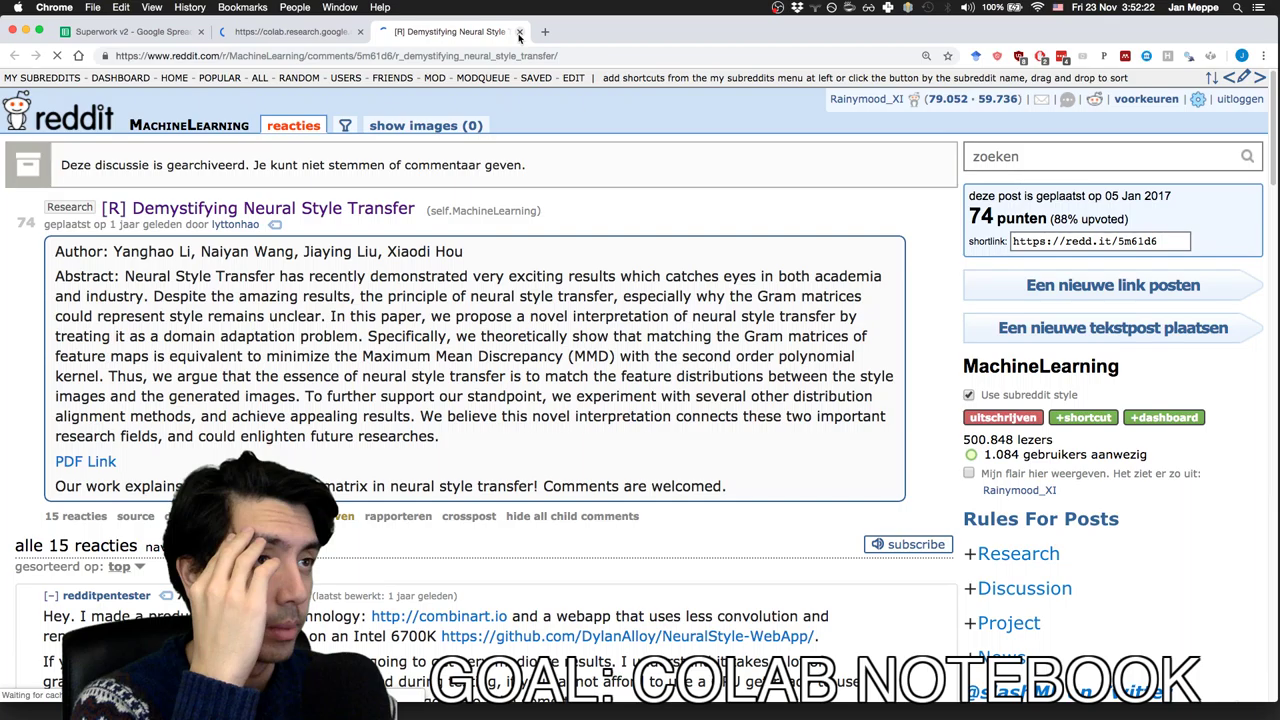
# - Close the Reddit thread and search Google in a separate tab for "easy colab tutorial google python"
pyautogui.click(519, 32)
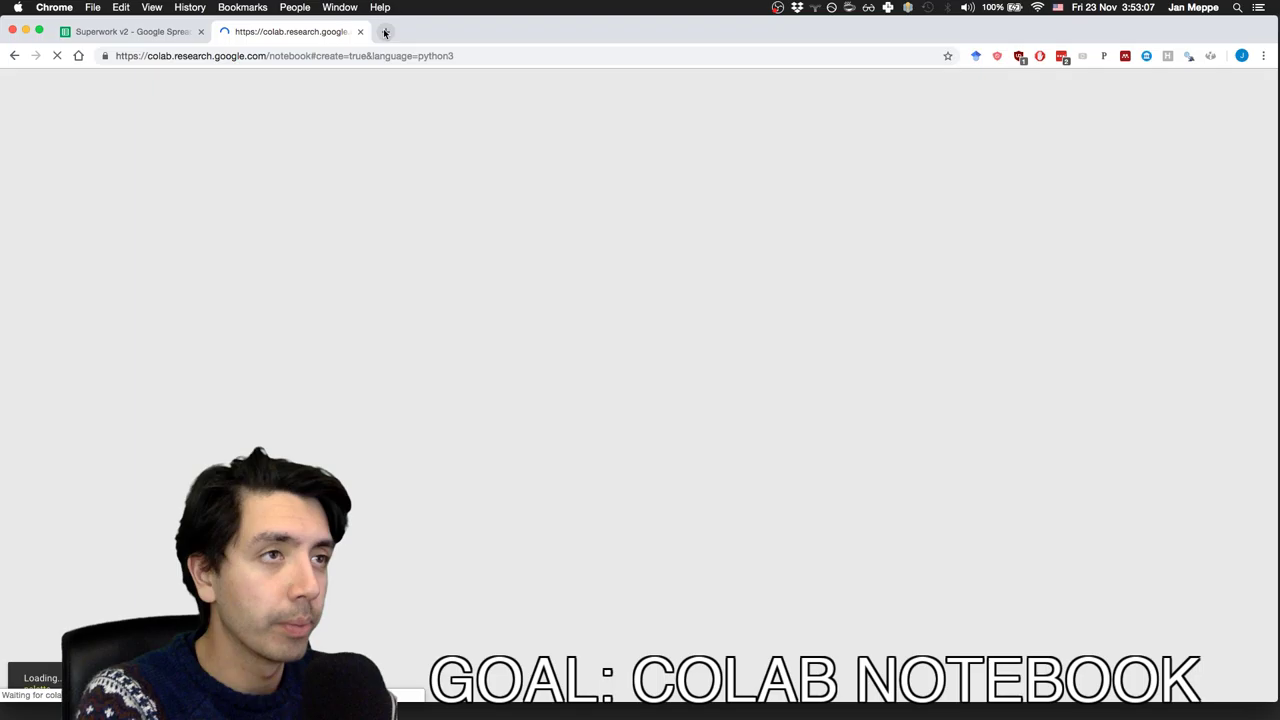
pyautogui.click(384, 32)
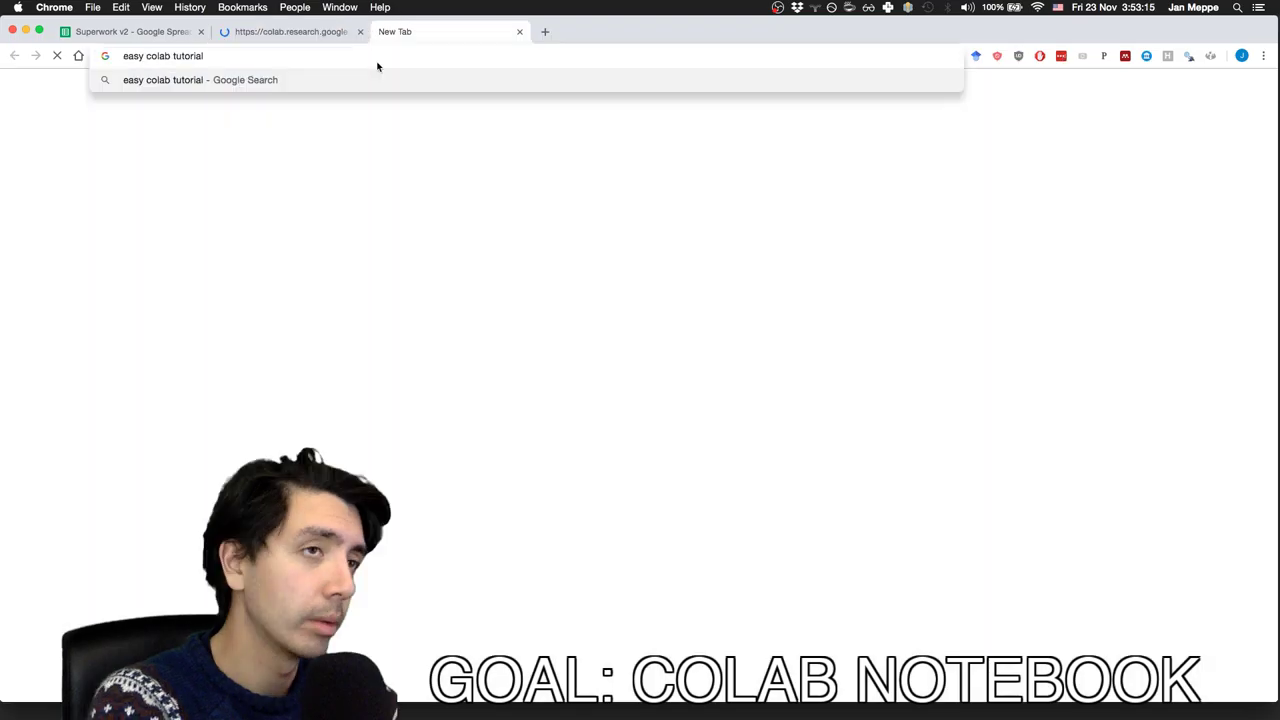
pyautogui.write('goo')
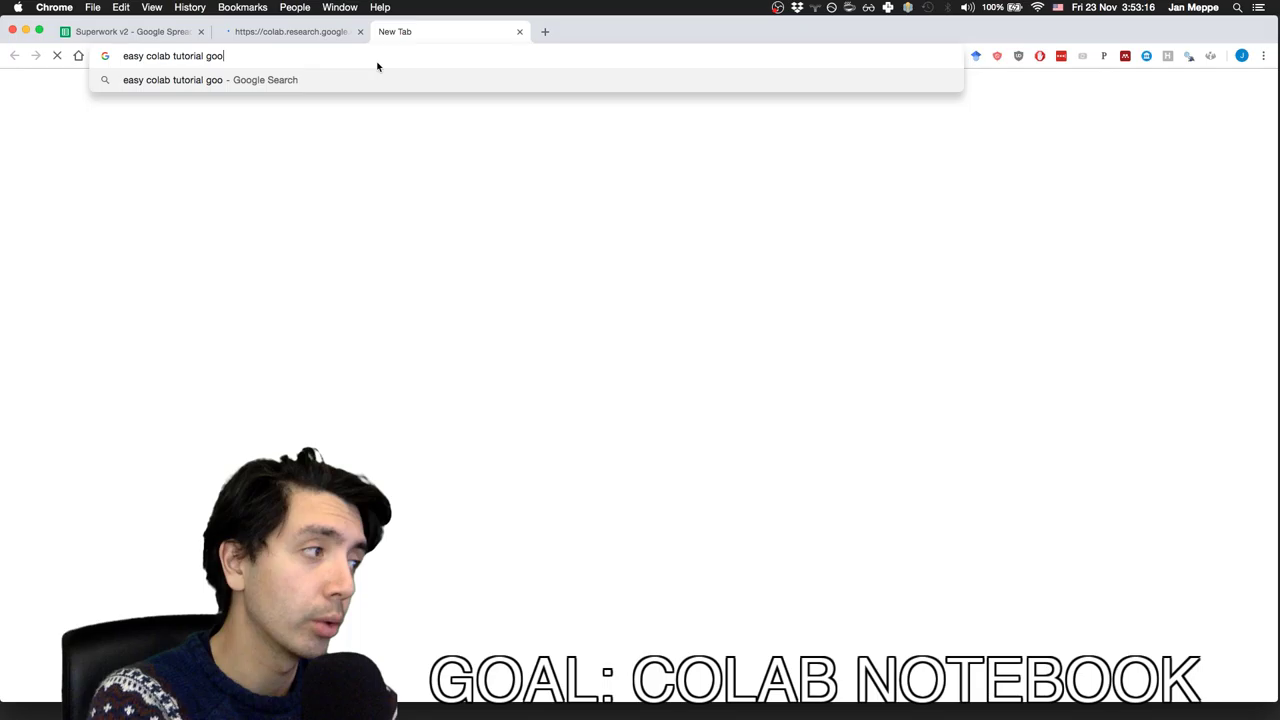
pyautogui.write('gle python3')
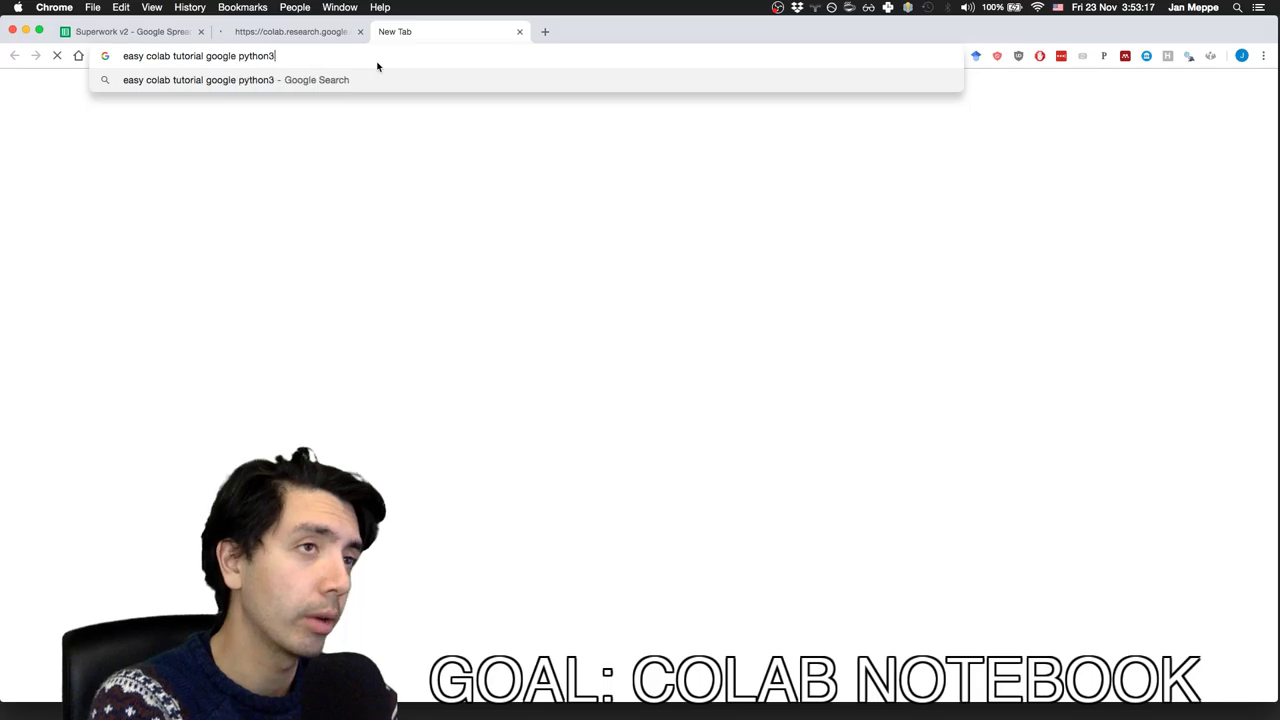
pyautogui.press('Return')
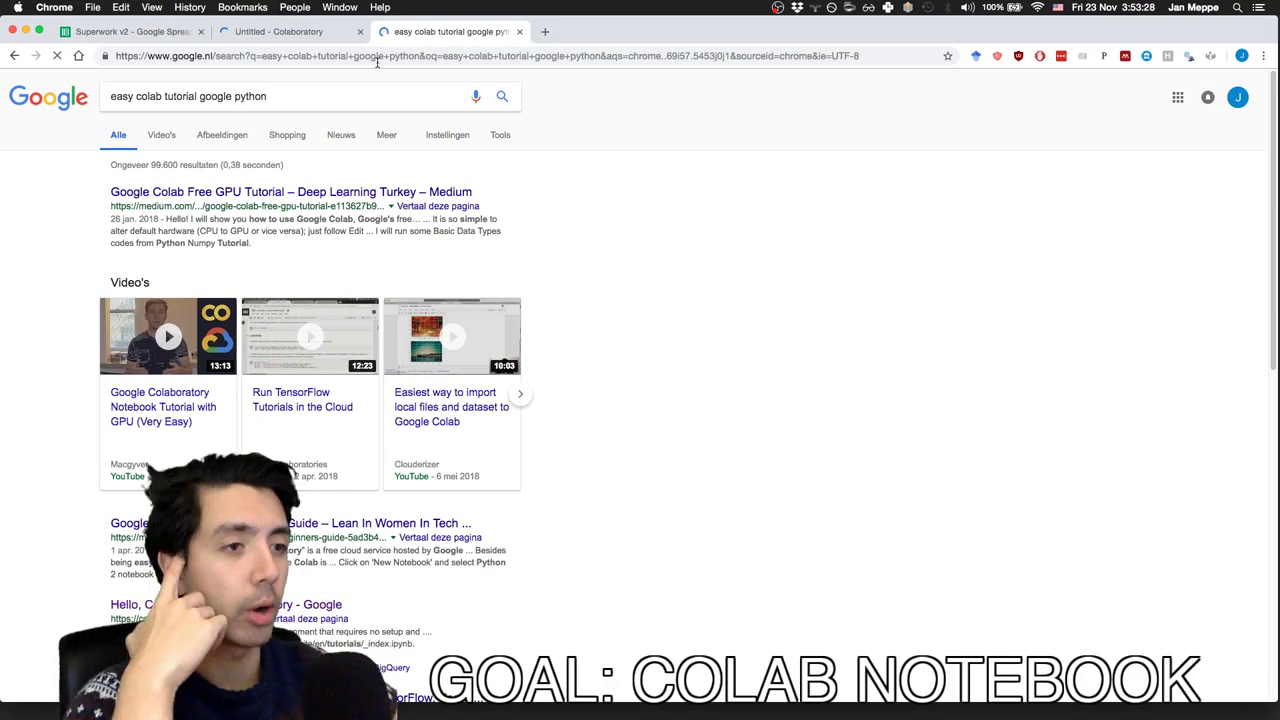
# - Open "Google Colab Free GPU Tutorial" and "Google Colab — The Beginner's Guide" in separate tabs and read the GPU tutorial's opening sections
pyautogui.keyDown('super'); pyautogui.click(230, 198); pyautogui.keyUp('super')
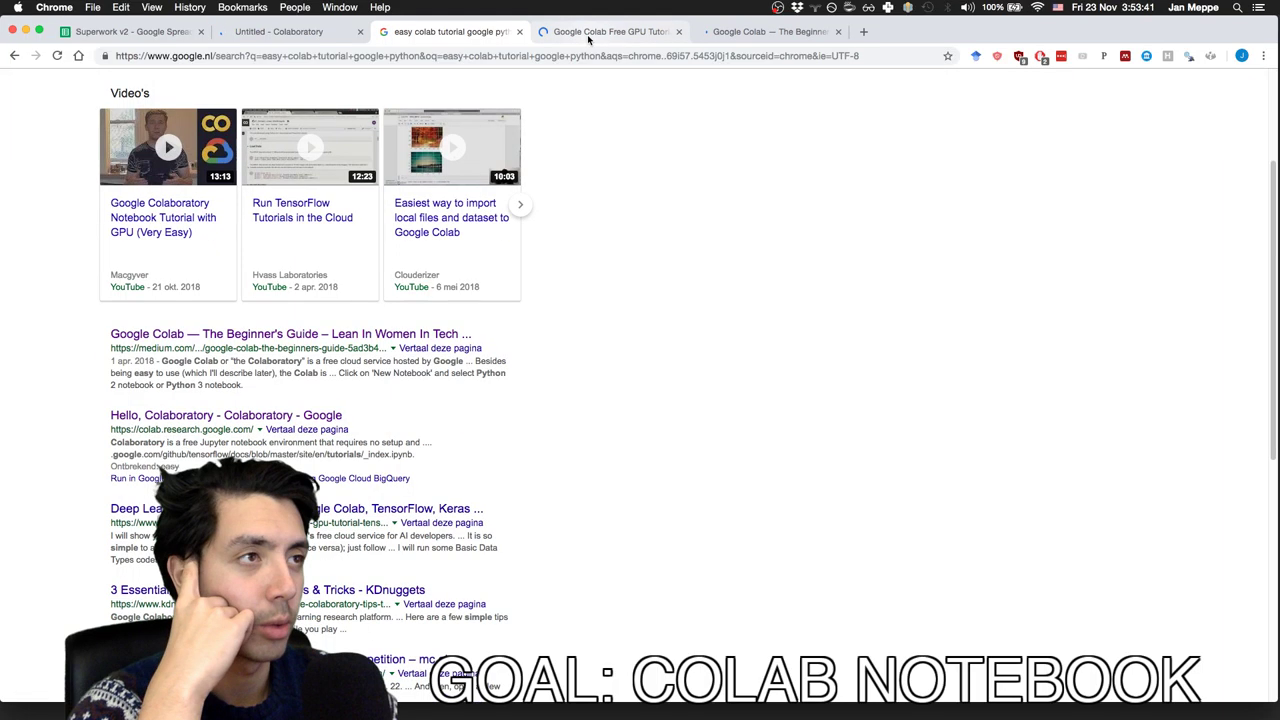
pyautogui.click(589, 31)
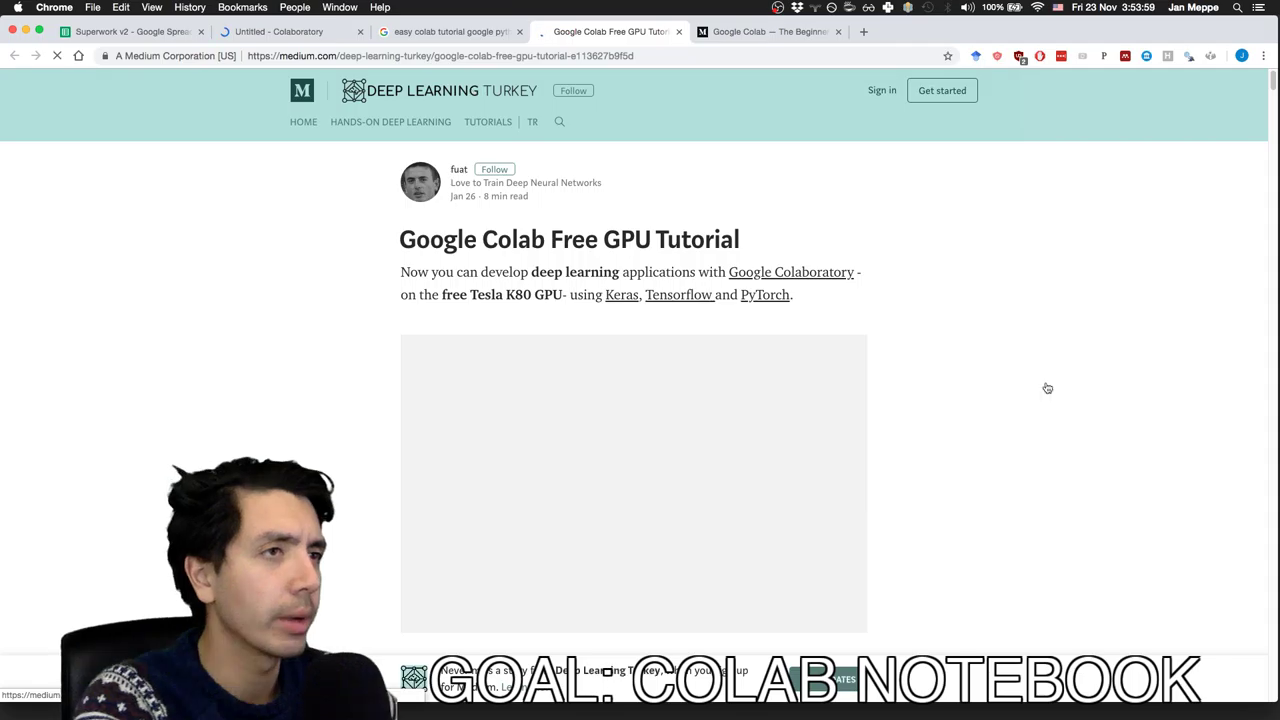
pyautogui.scroll(-5, 1047, 388)
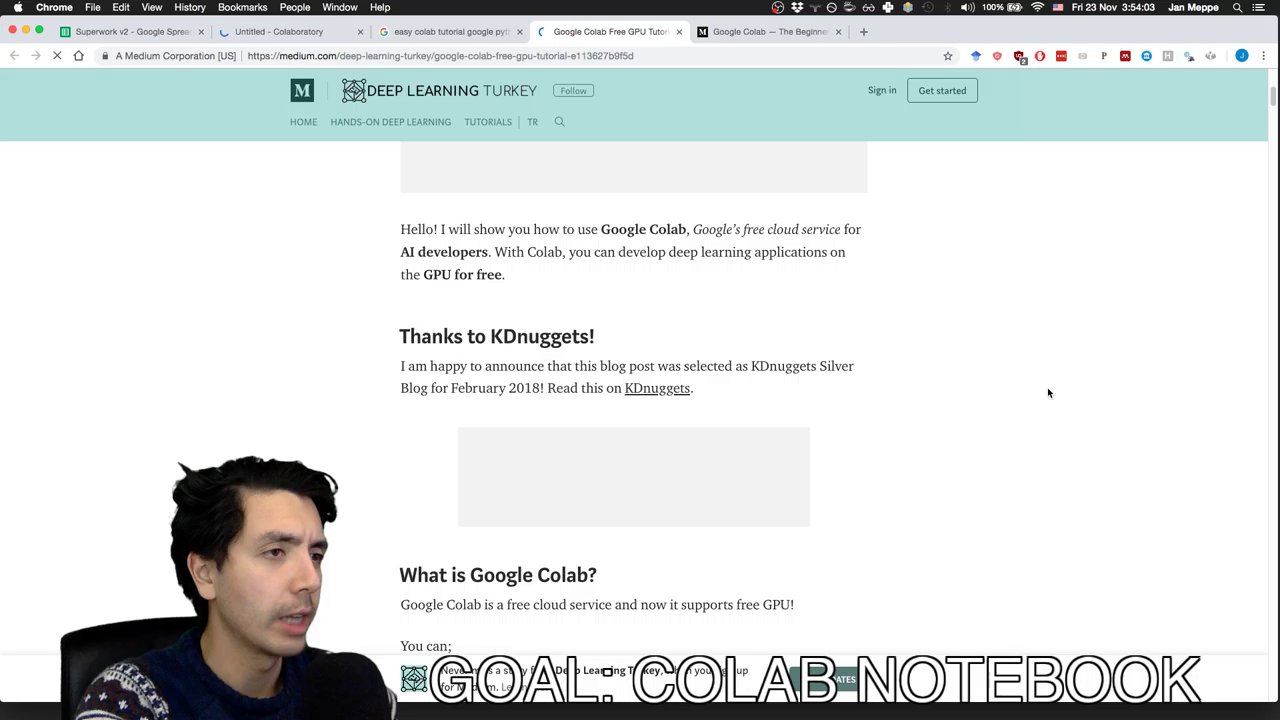
pyautogui.scroll(-1, 531, 385)
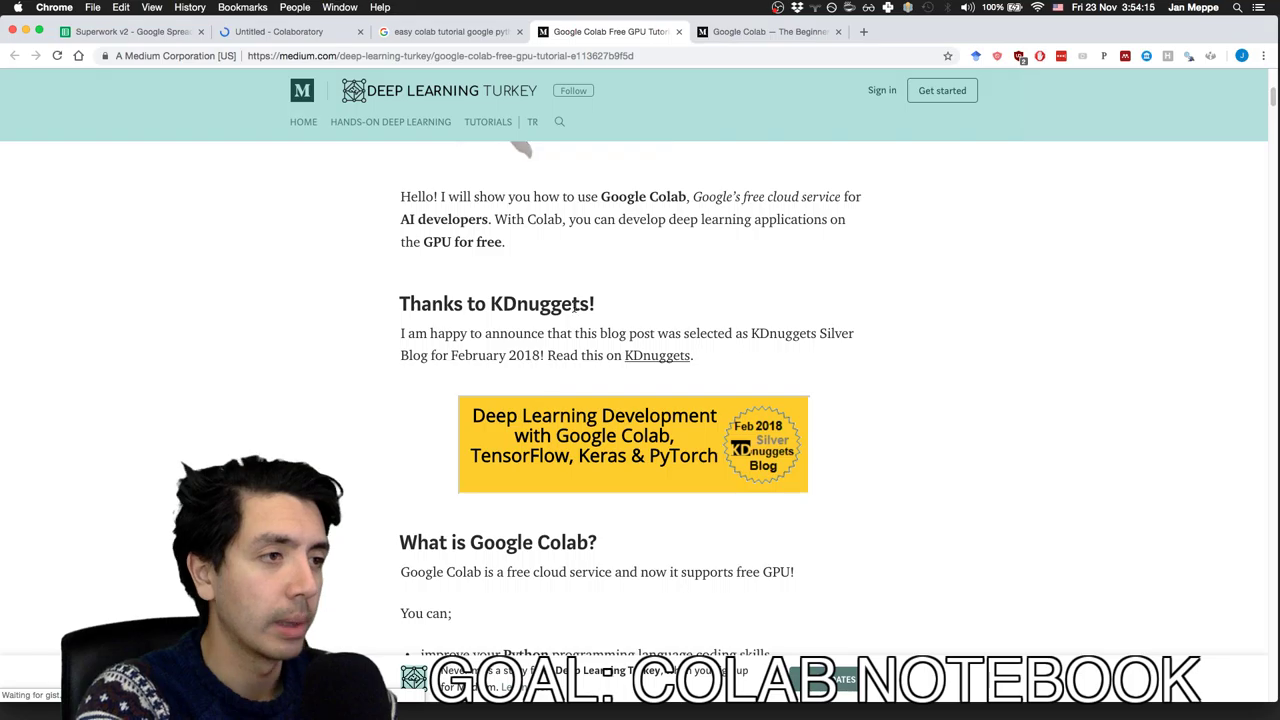
pyautogui.scroll(-4, 575, 307)
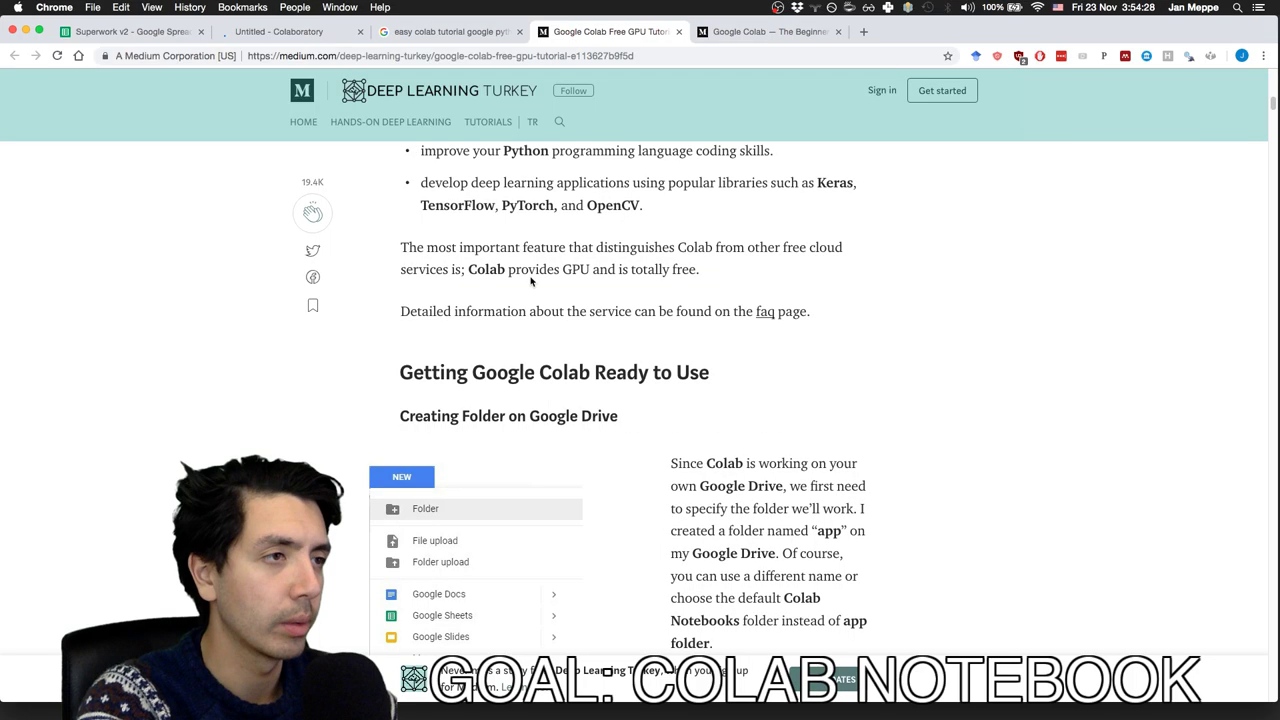
pyautogui.tripleClick(563, 271)
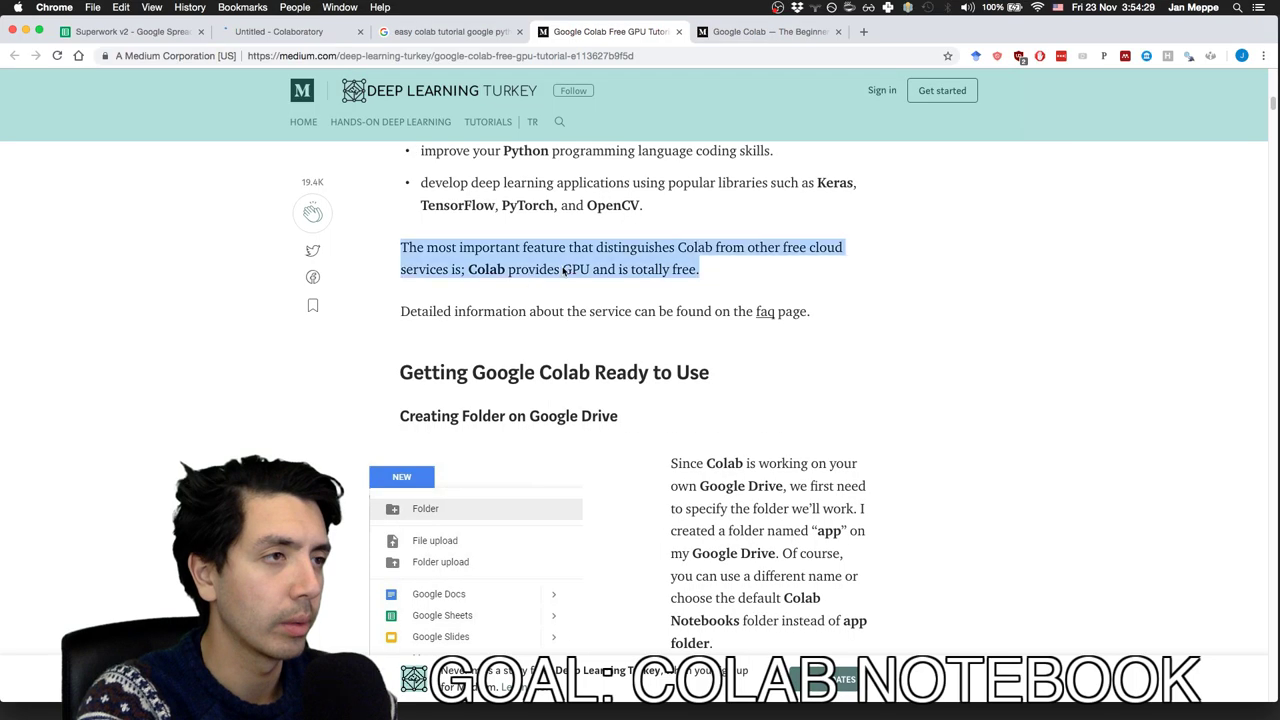
pyautogui.click(661, 304)
pyautogui.scroll(-3, 661, 304)
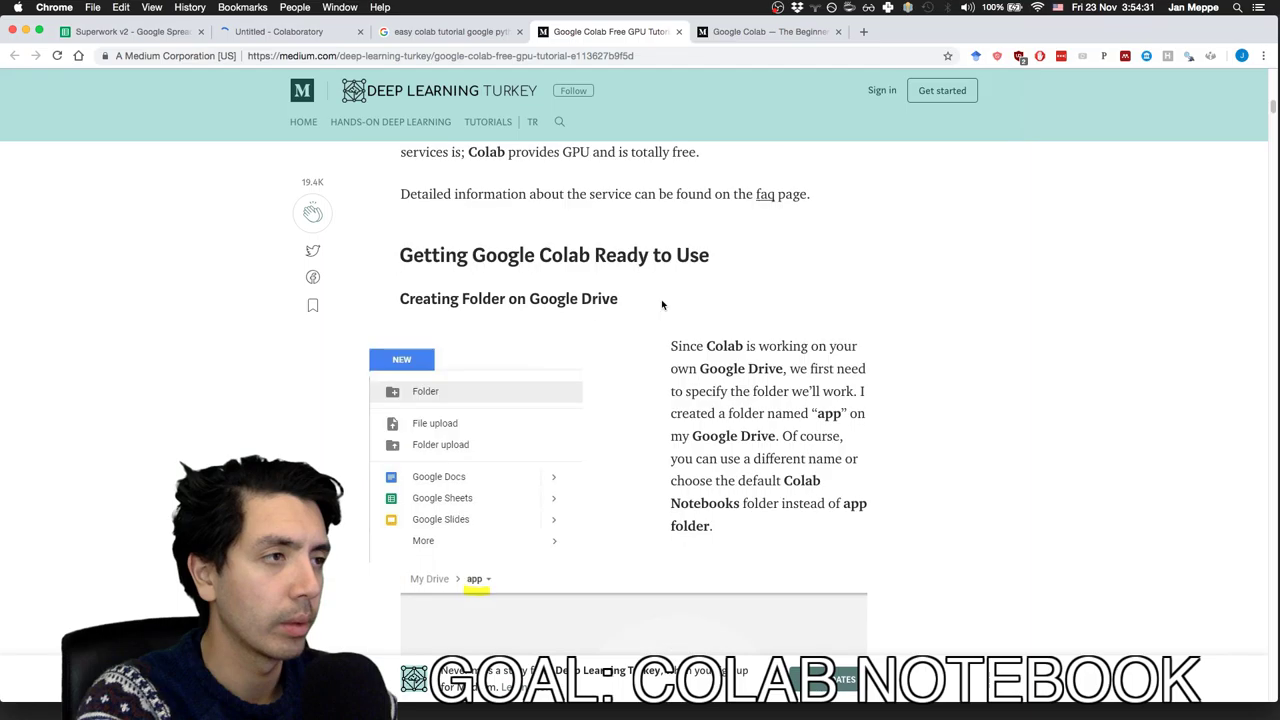
pyautogui.scroll(2, 661, 304)
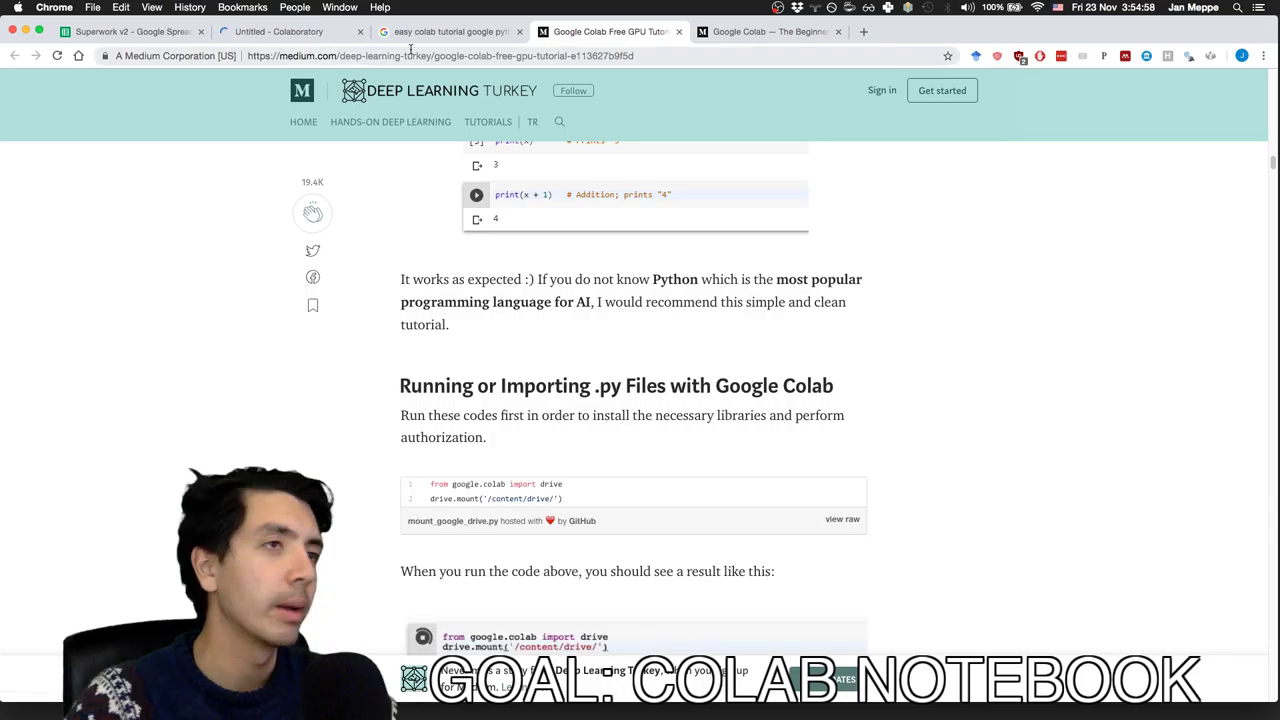
# - Check the loading Colab notebook between the tutorial pages and dismiss the Medium sign-up prompt covering the GPU tutorial
pyautogui.click(450, 32)
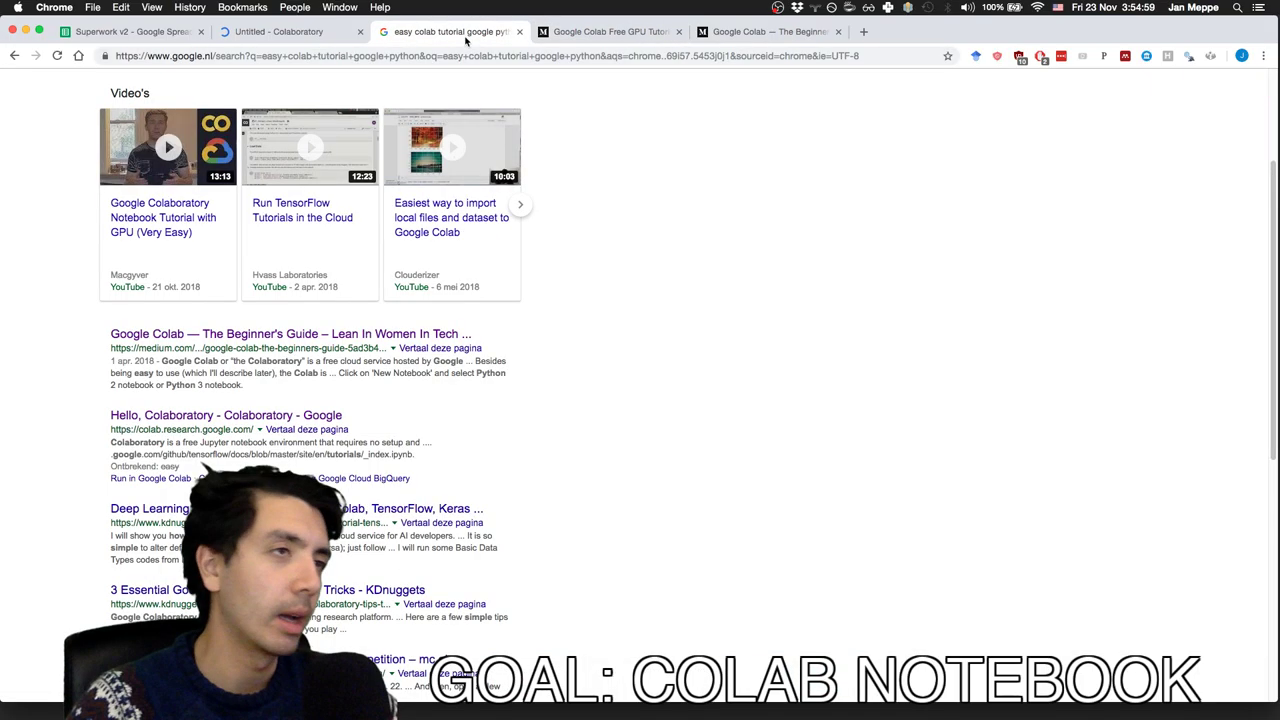
pyautogui.click(612, 33)
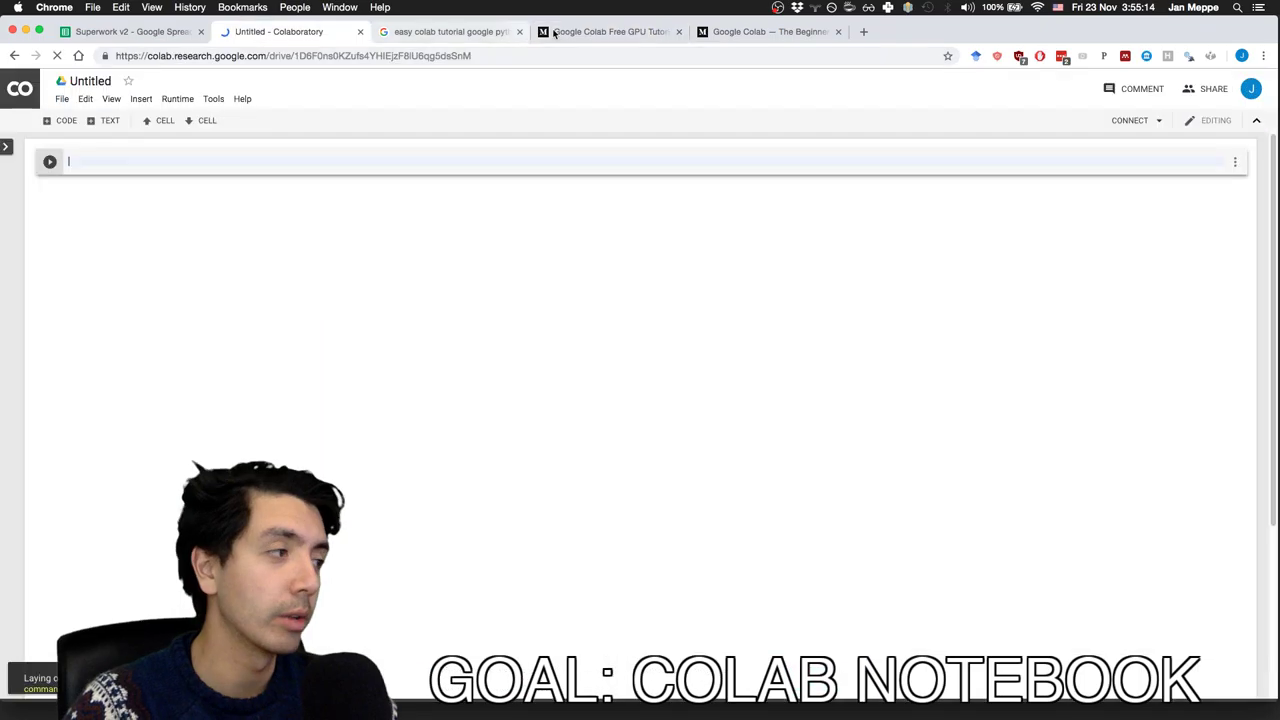
pyautogui.click(555, 33)
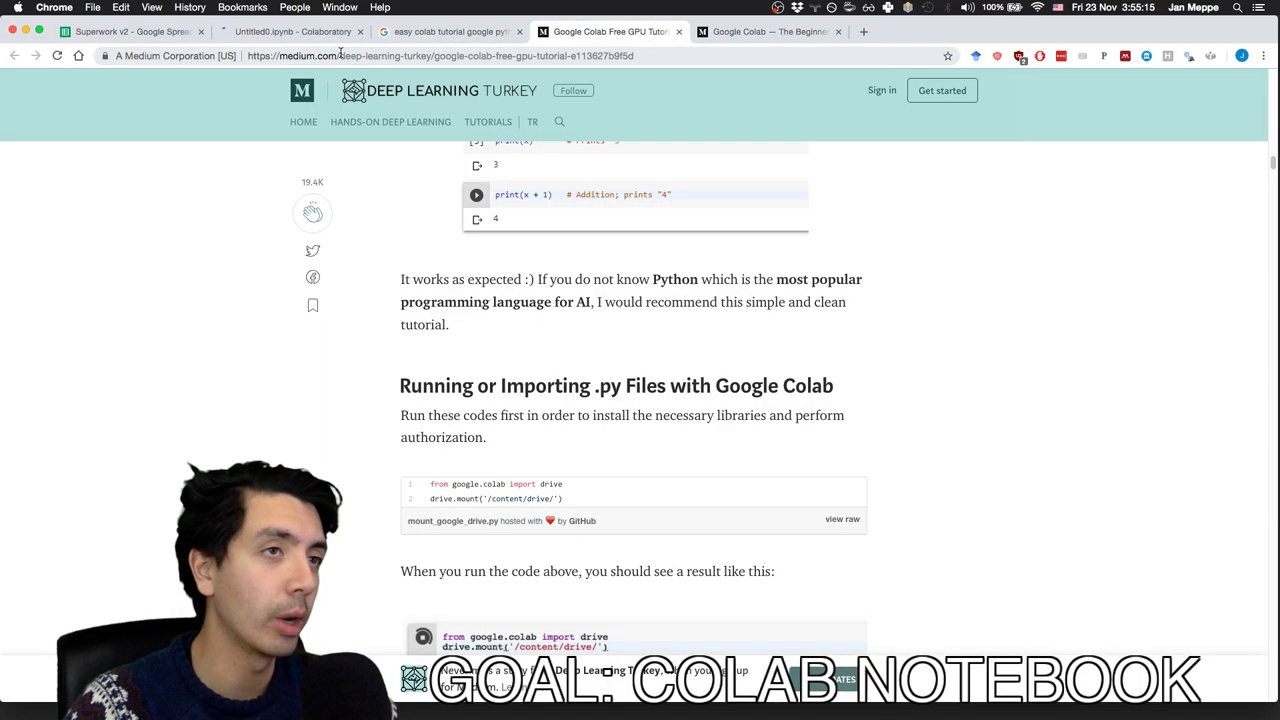
pyautogui.click(354, 34)
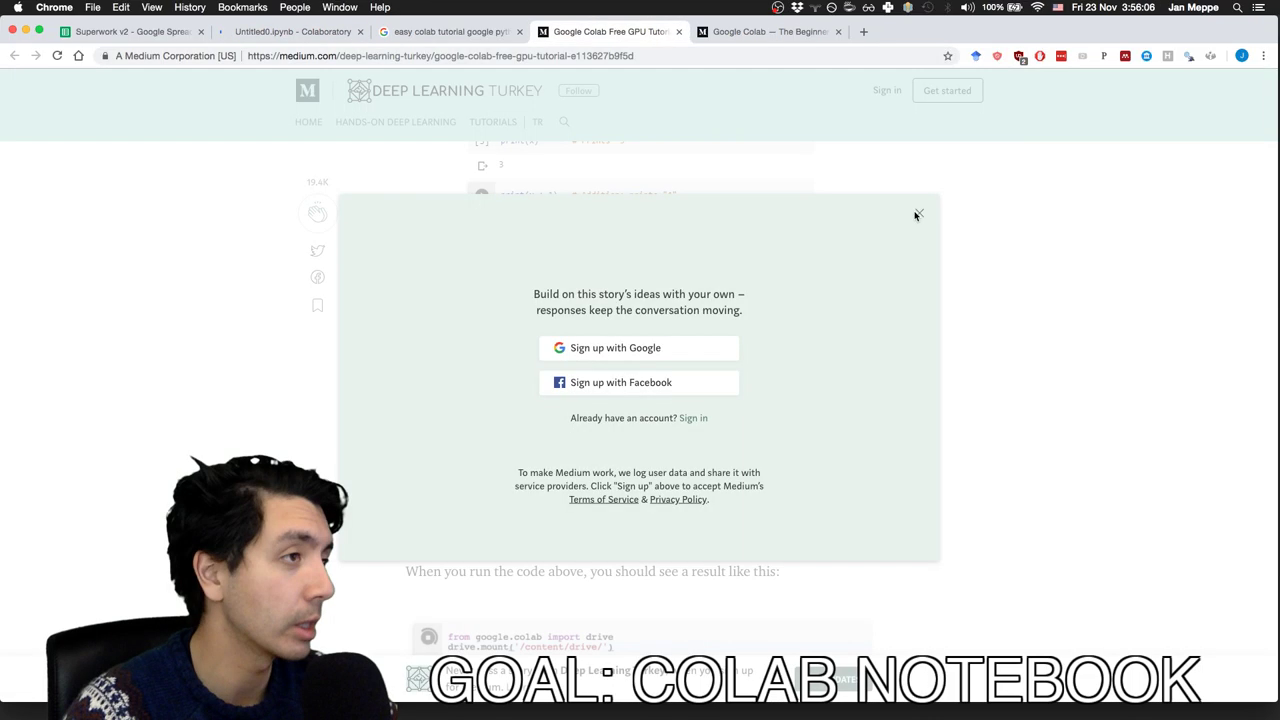
pyautogui.click(919, 214)
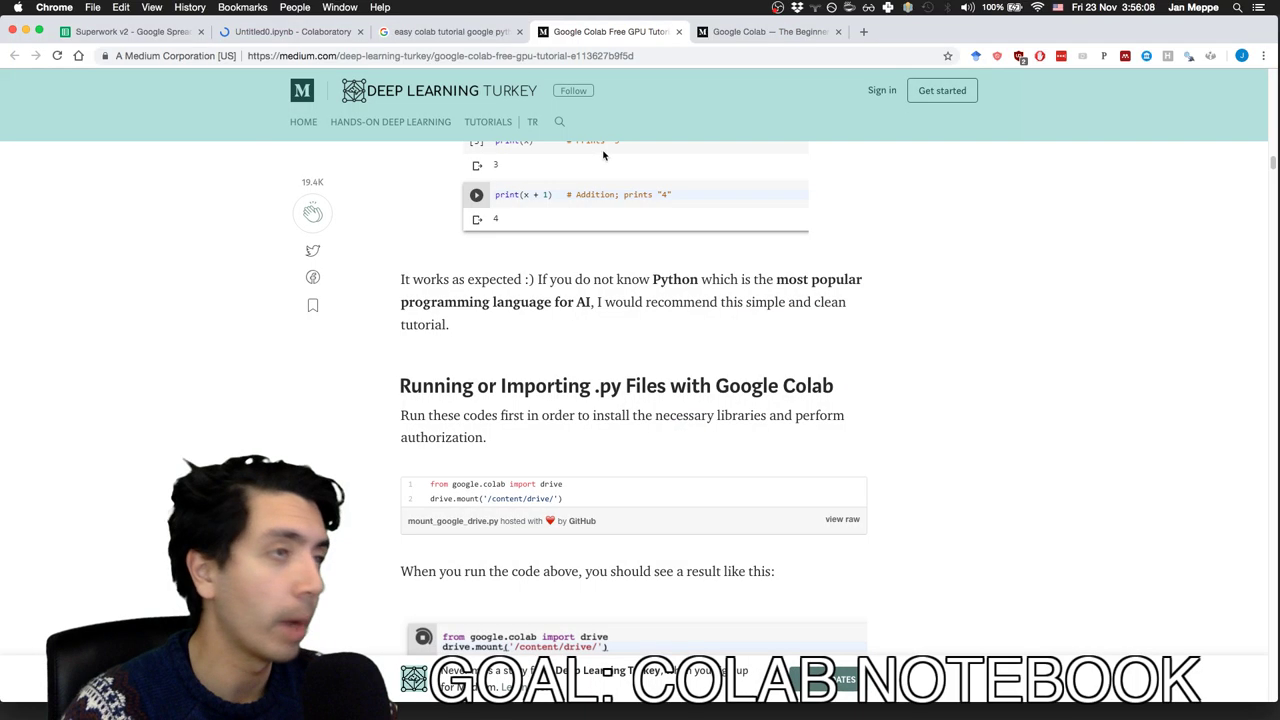
pyautogui.hotkey('ctrl', 'Tab')
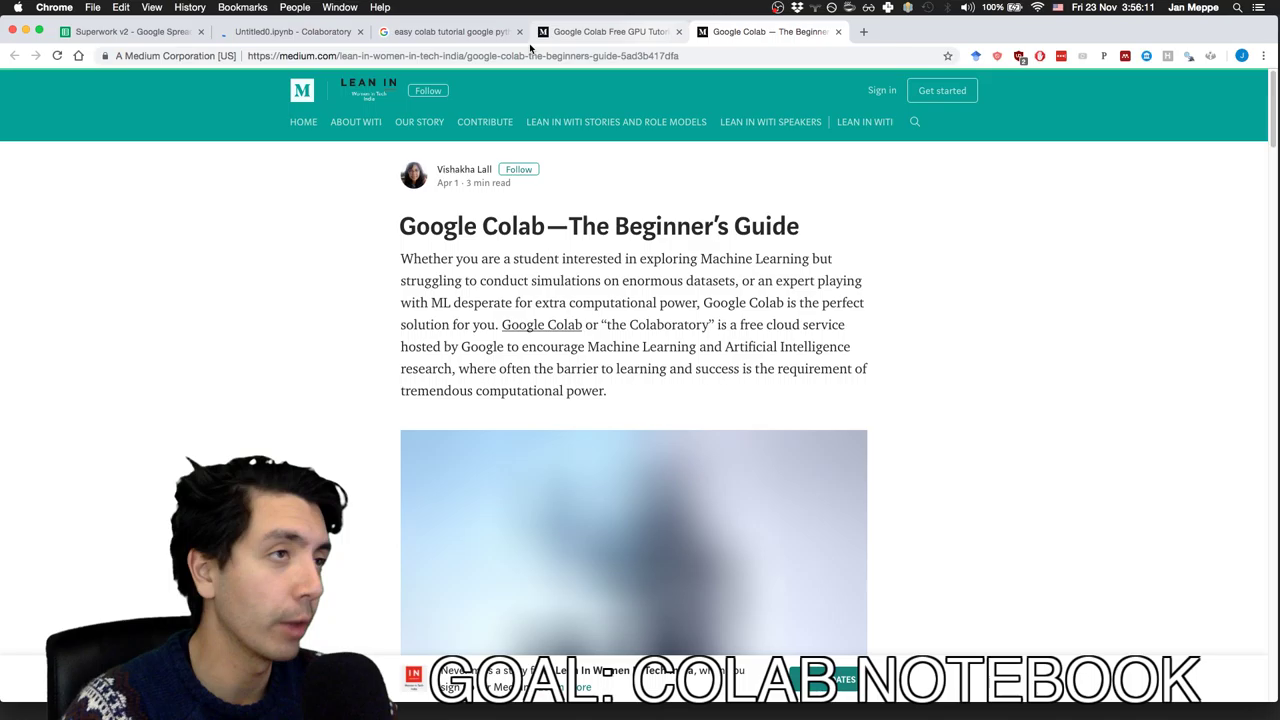
pyautogui.click(369, 37)
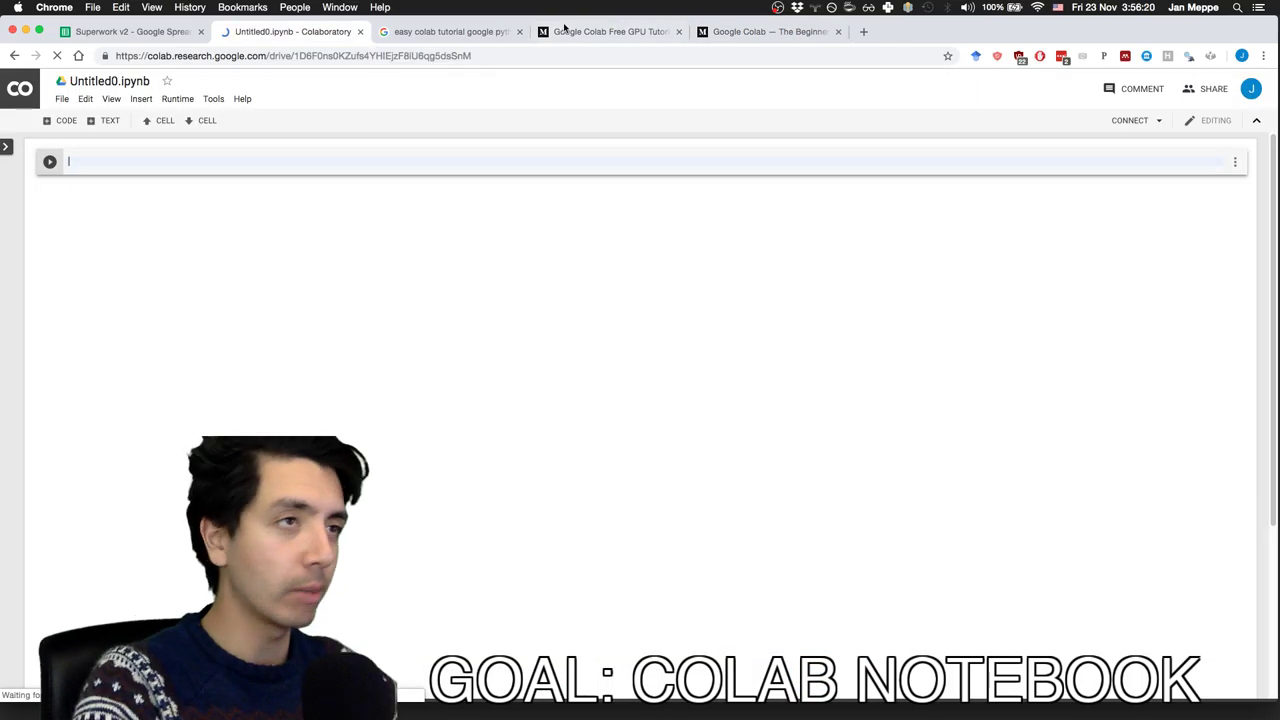
pyautogui.hotkey('ctrl', 'Tab')
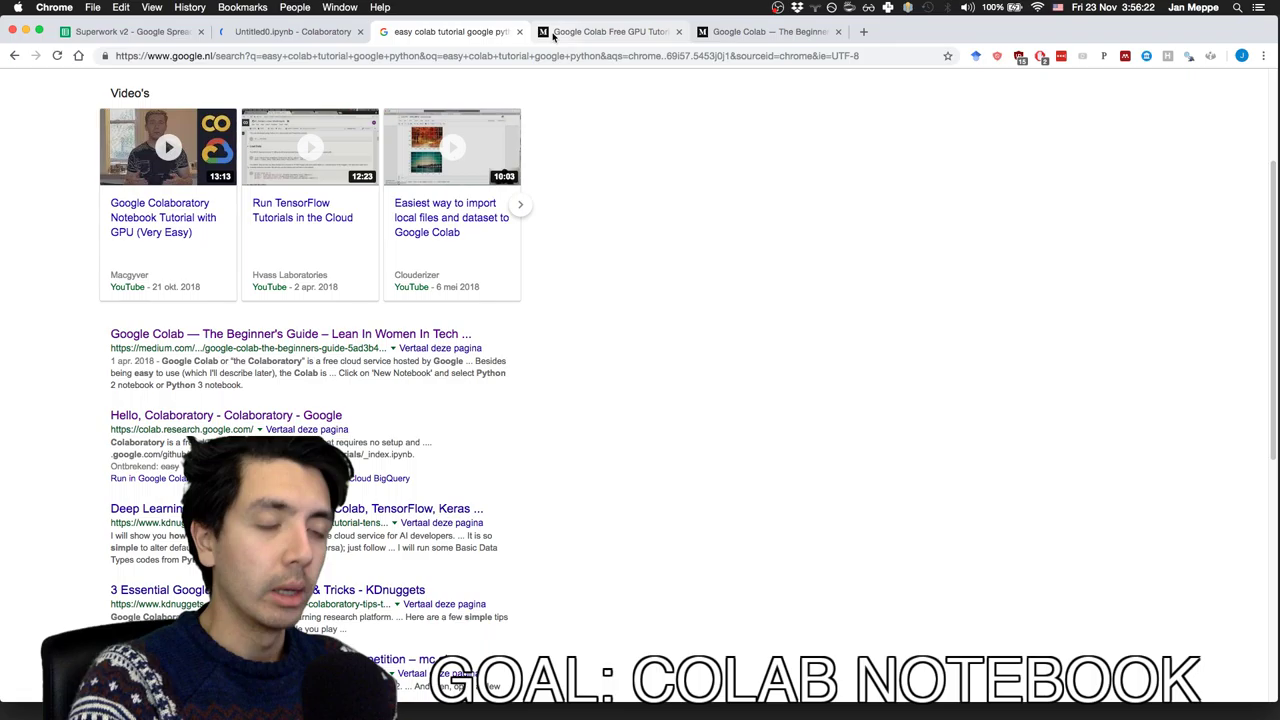
# - Read the GPU tutorial from "Running Basic Python Codes with Google Colab" through the start of the Titanic dataset section
pyautogui.click(553, 36)
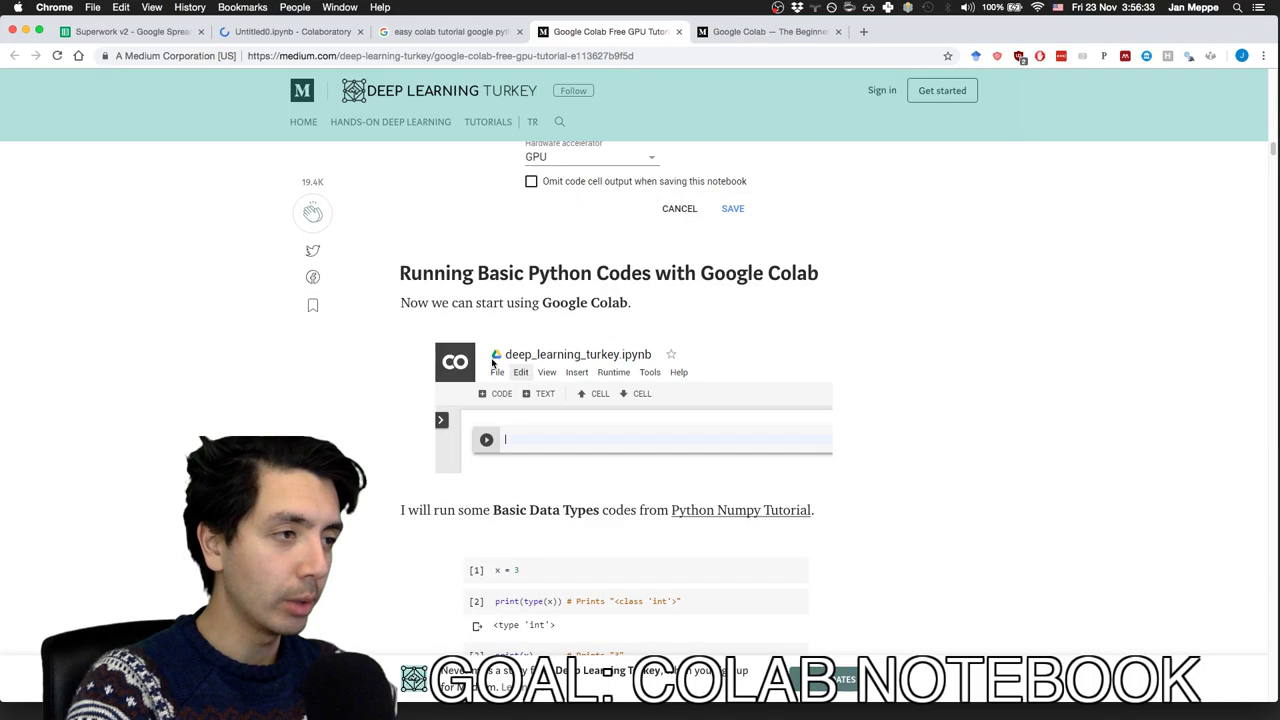
pyautogui.scroll(-3, 492, 363)
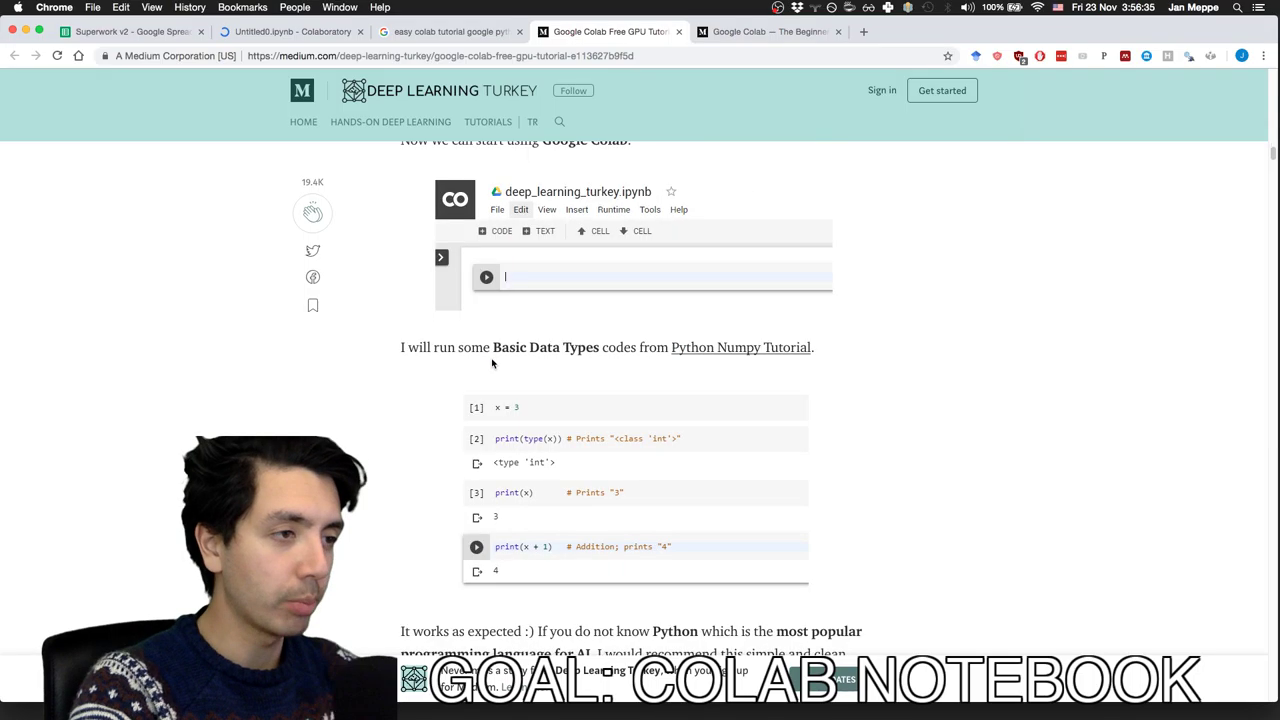
pyautogui.scroll(-7, 492, 363)
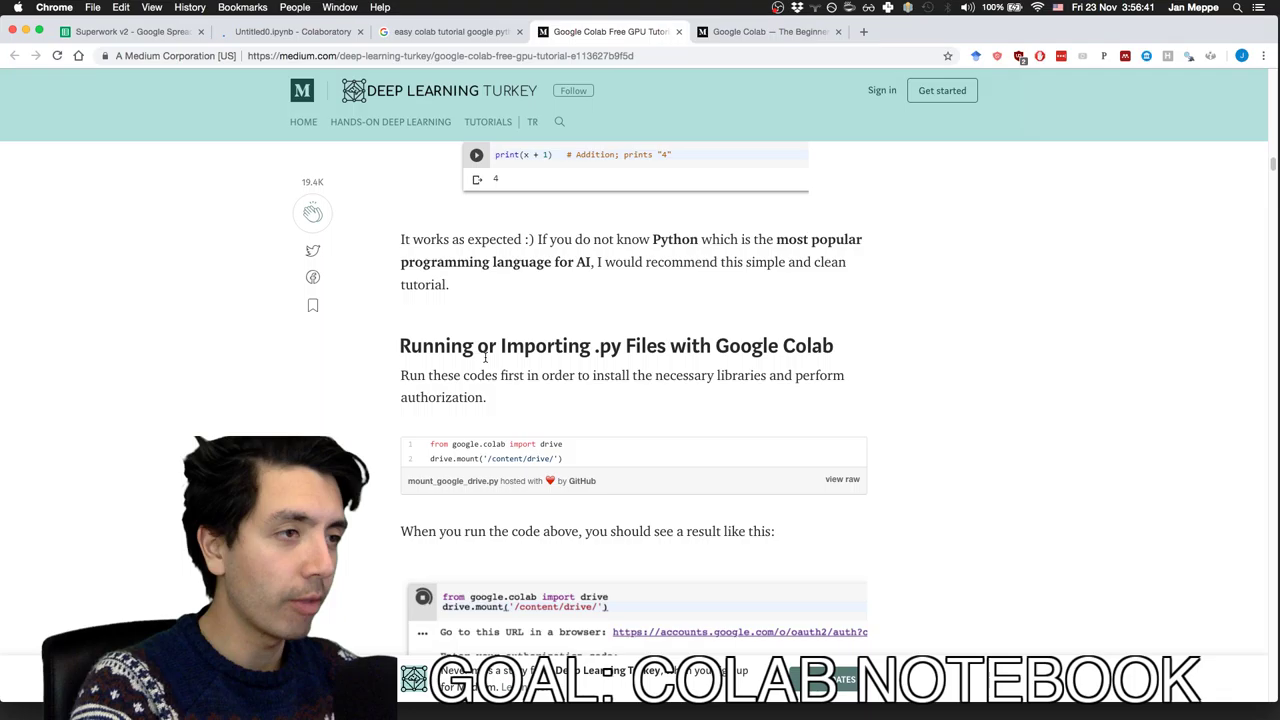
pyautogui.scroll(-5, 485, 357)
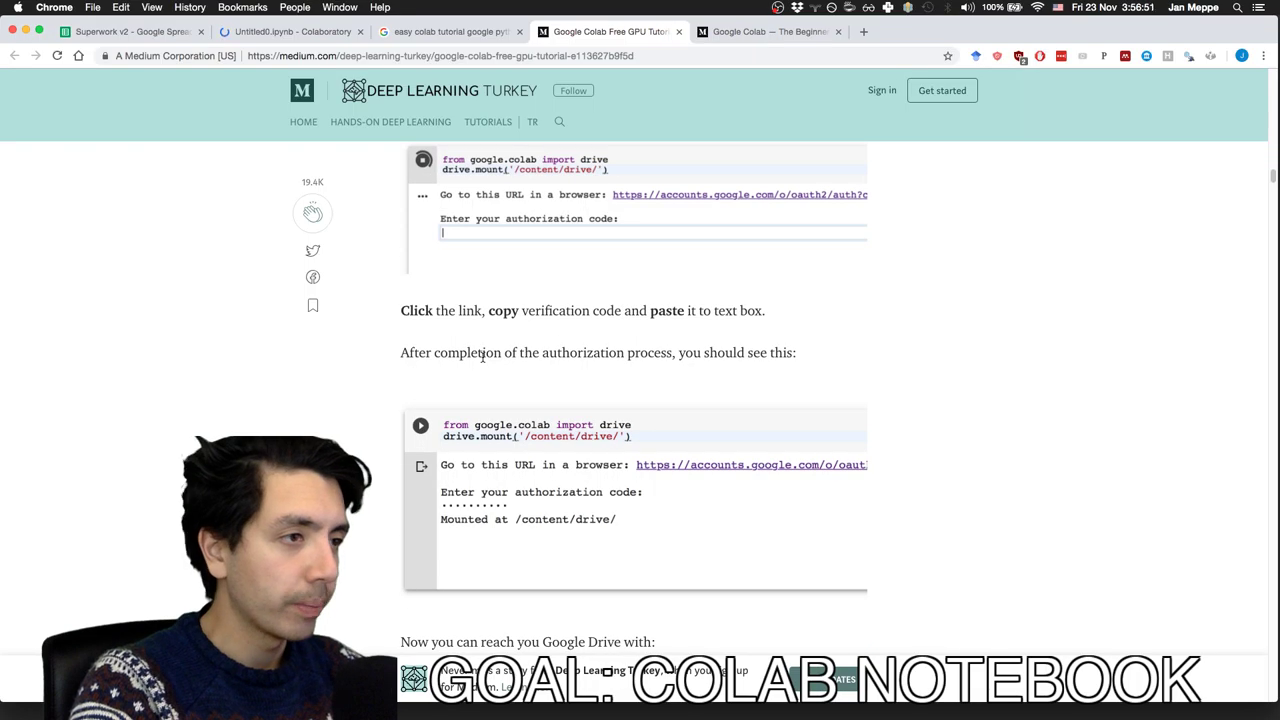
pyautogui.scroll(-2, 480, 357)
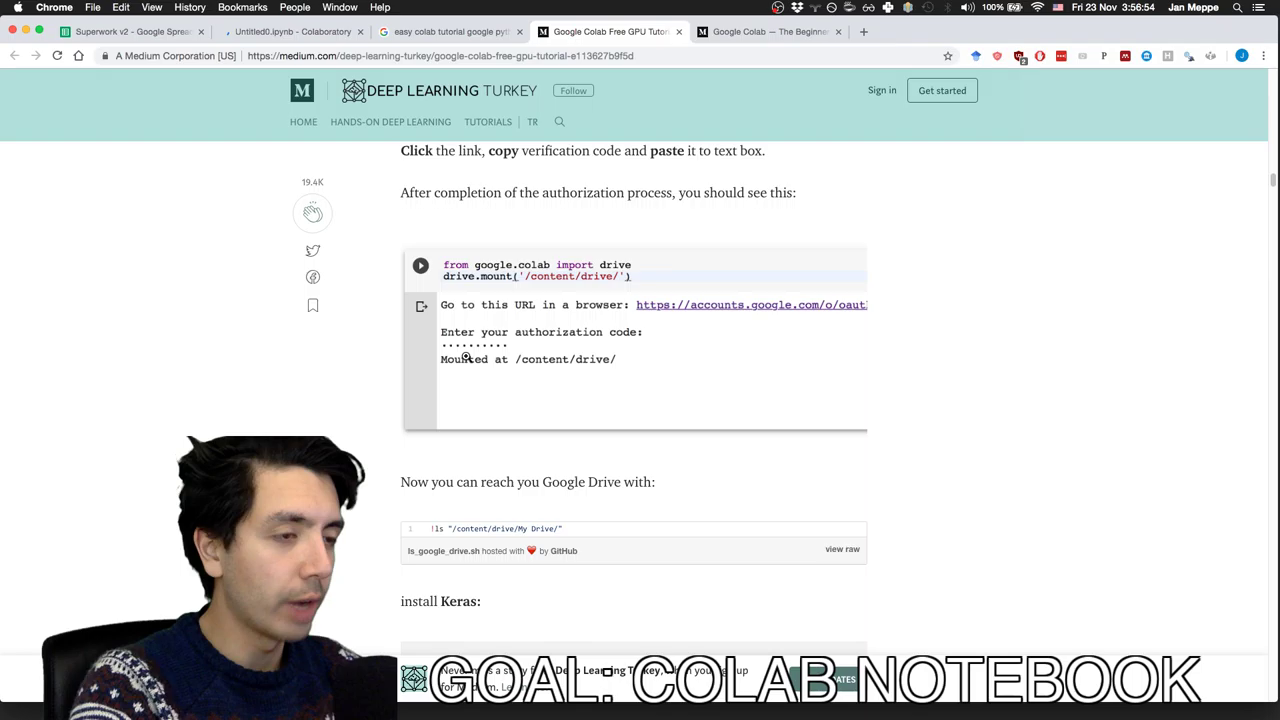
pyautogui.scroll(-3, 465, 357)
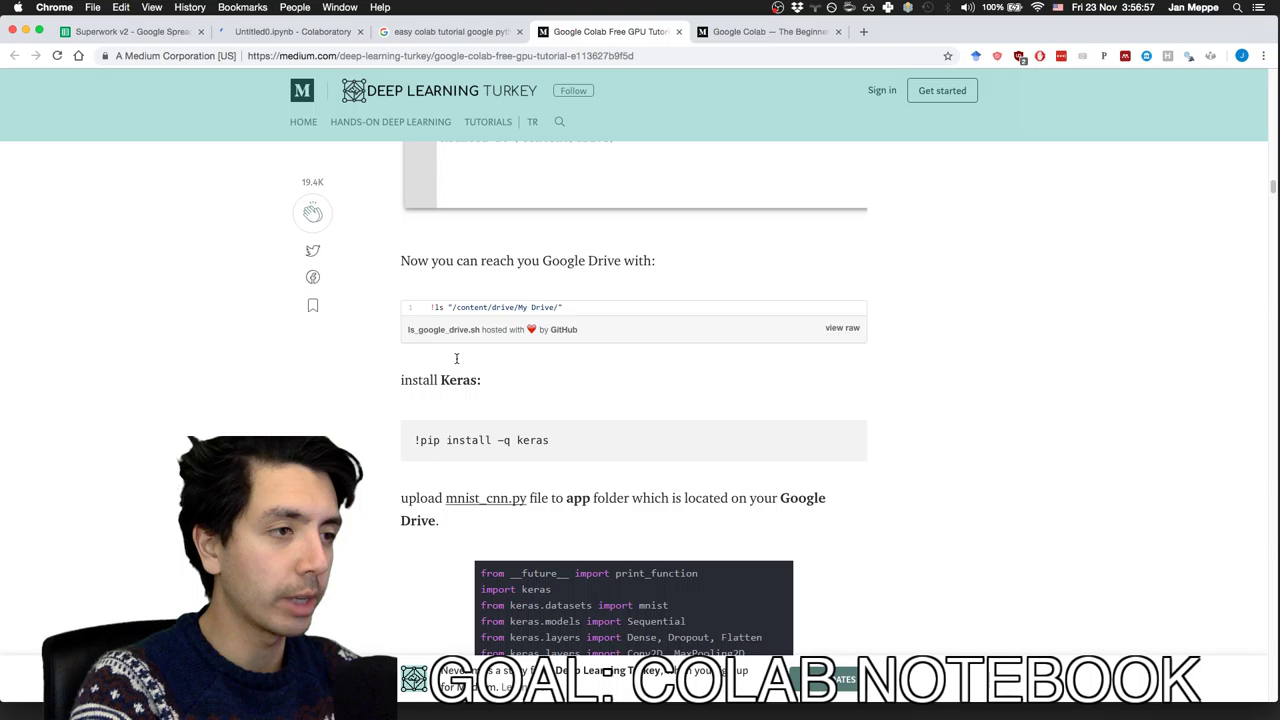
pyautogui.scroll(-3, 493, 261)
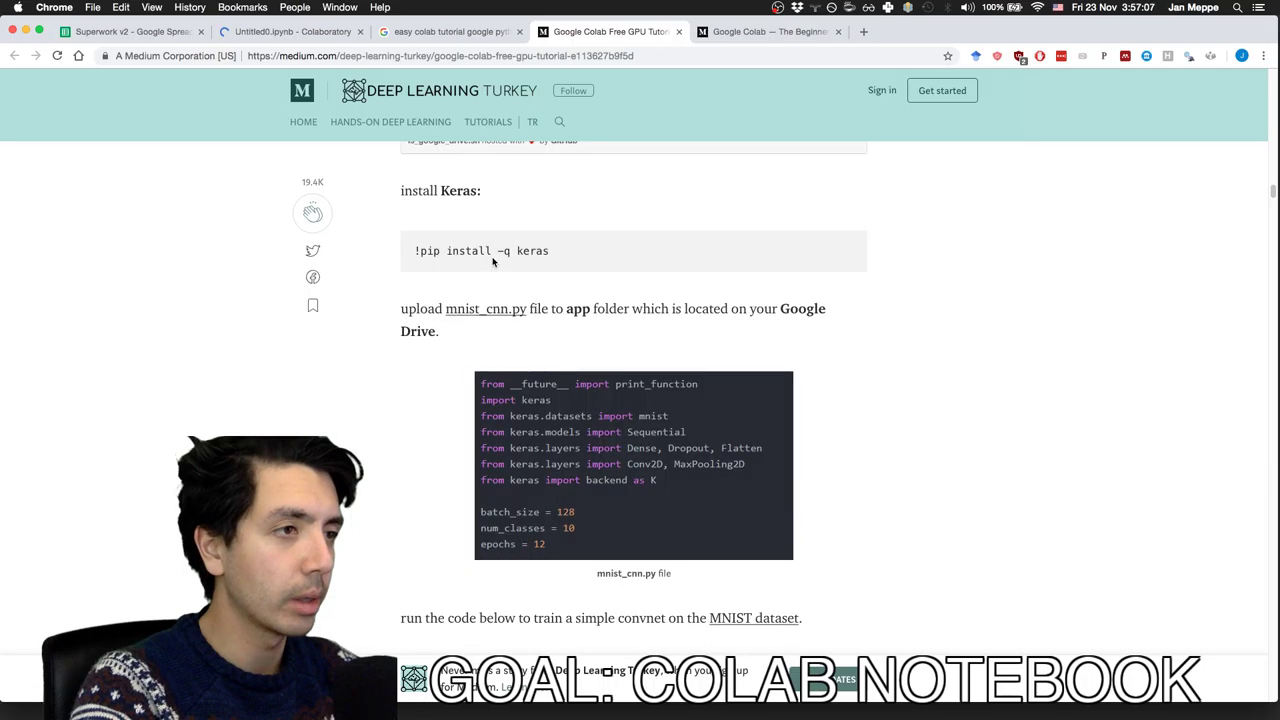
pyautogui.scroll(-3, 493, 261)
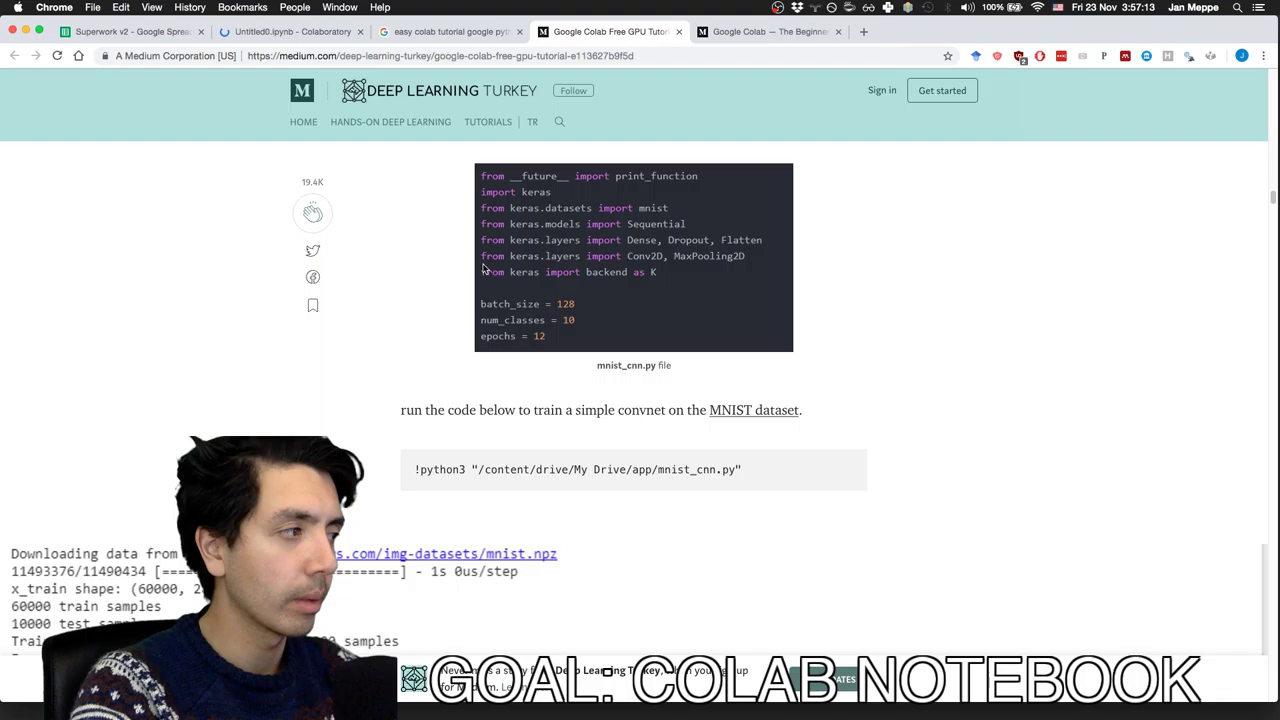
pyautogui.scroll(-10, 470, 270)
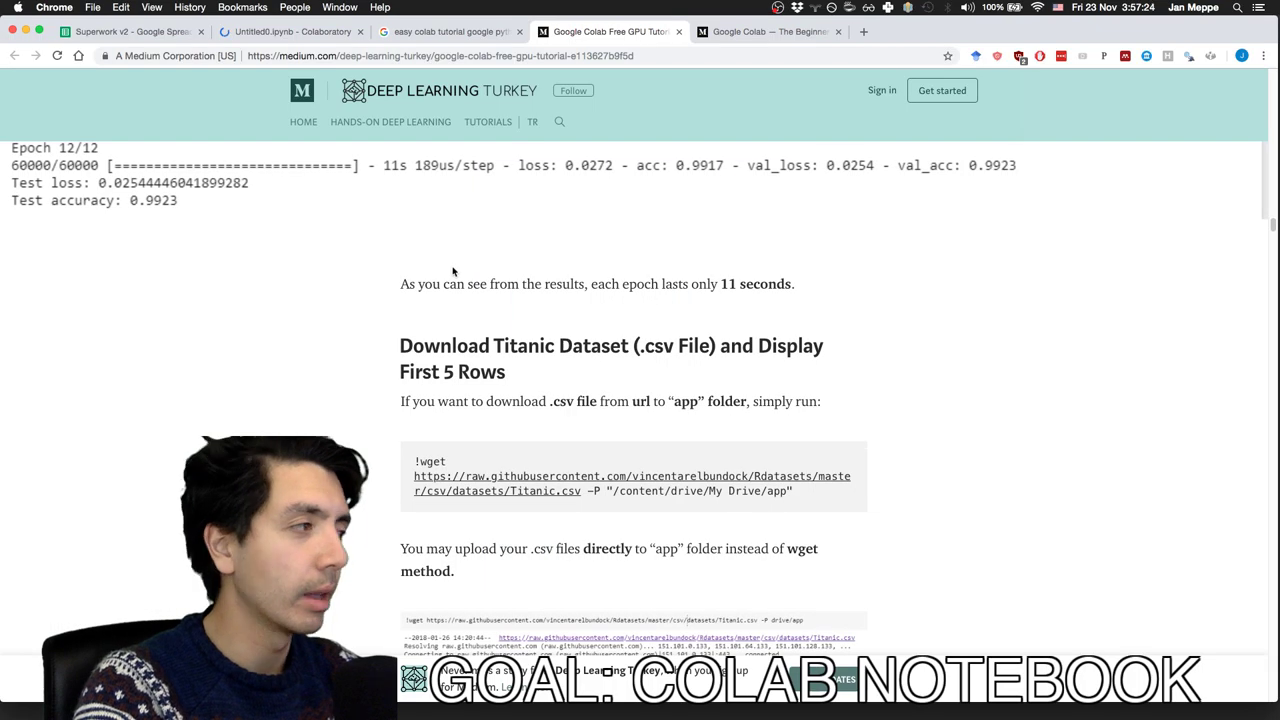
pyautogui.scroll(-1, 453, 271)
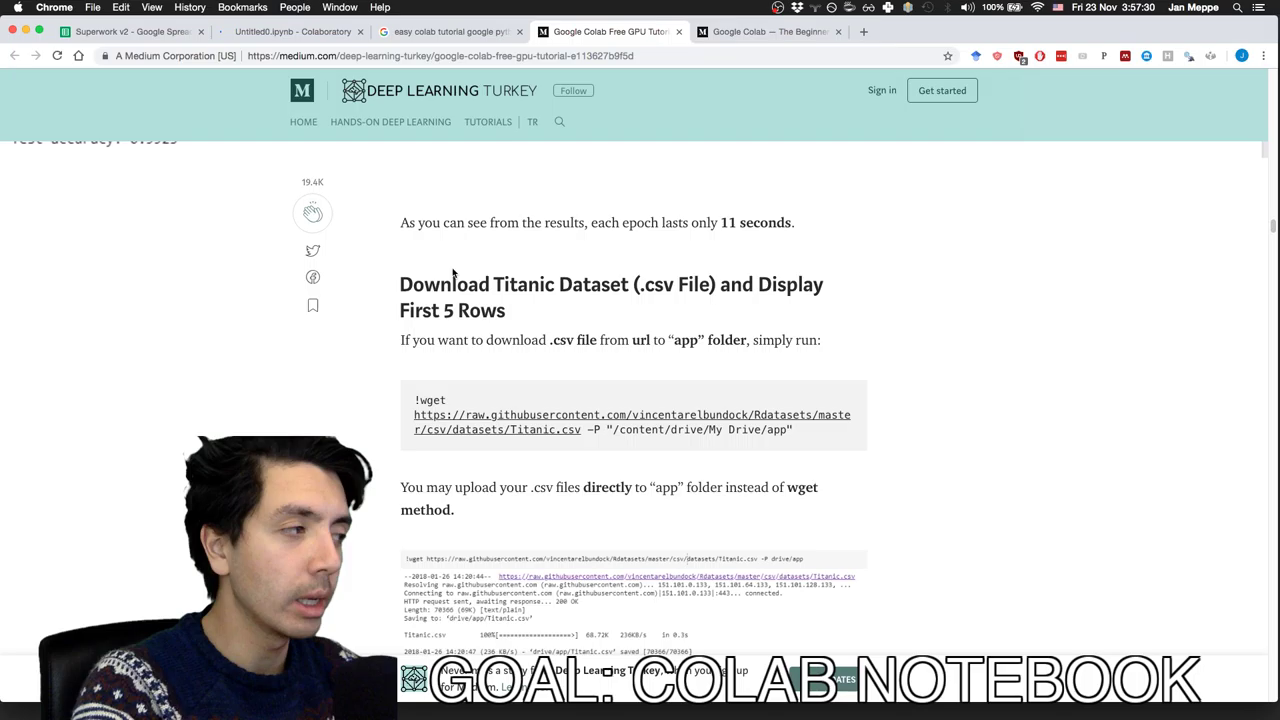
# - Open an empty tab, then return to the Untitled0.ipynb notebook and enter print("Hello World") in its first code cell
pyautogui.click(863, 31)
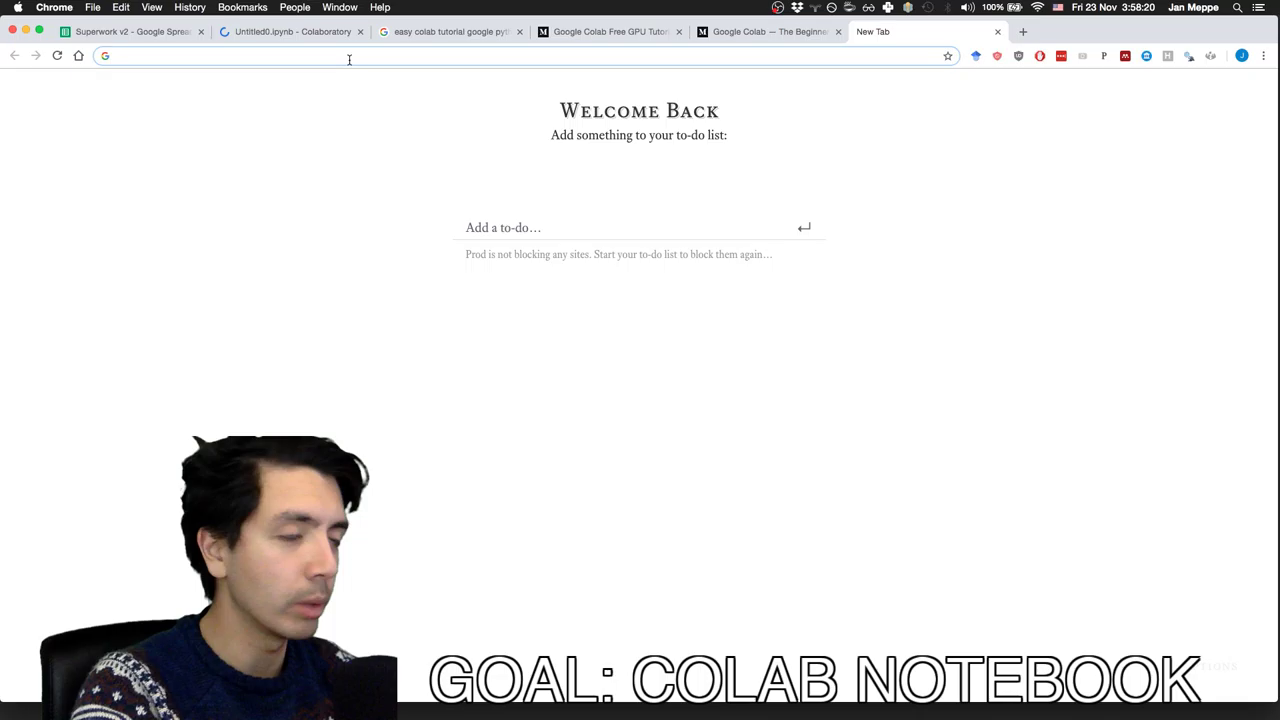
pyautogui.click(290, 31)
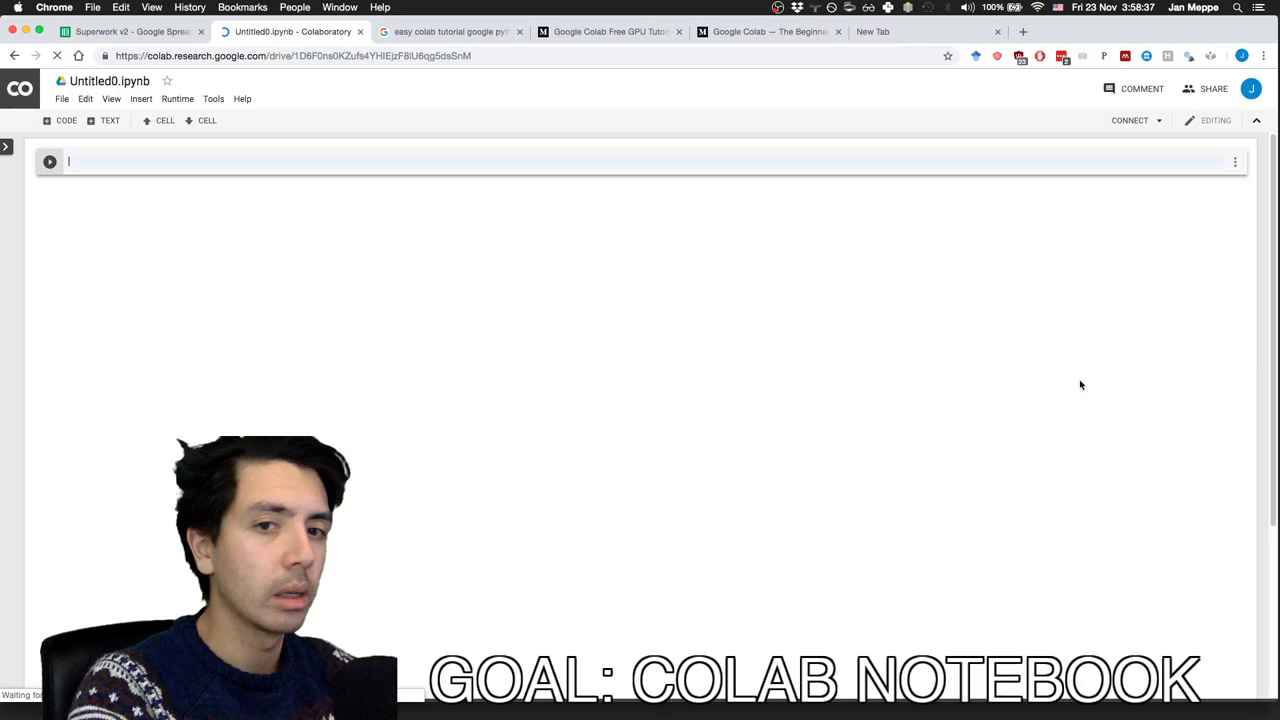
pyautogui.write('pr')
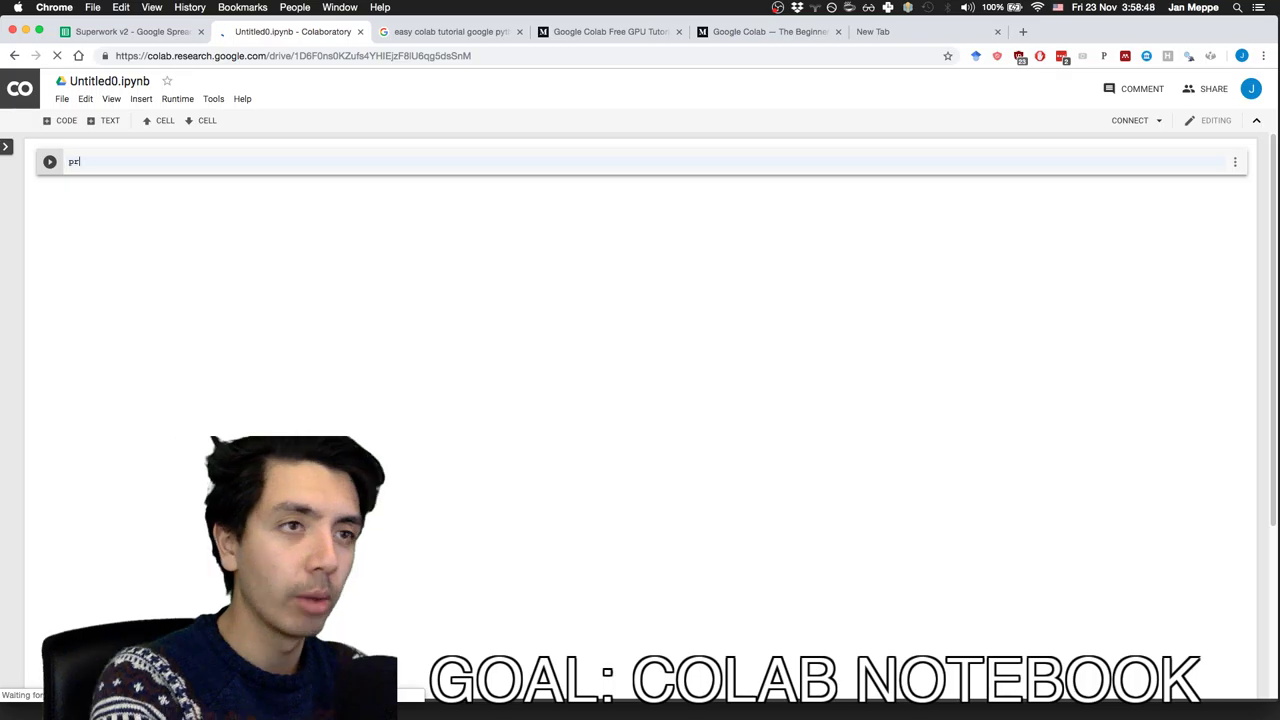
pyautogui.write('int("Hello World')
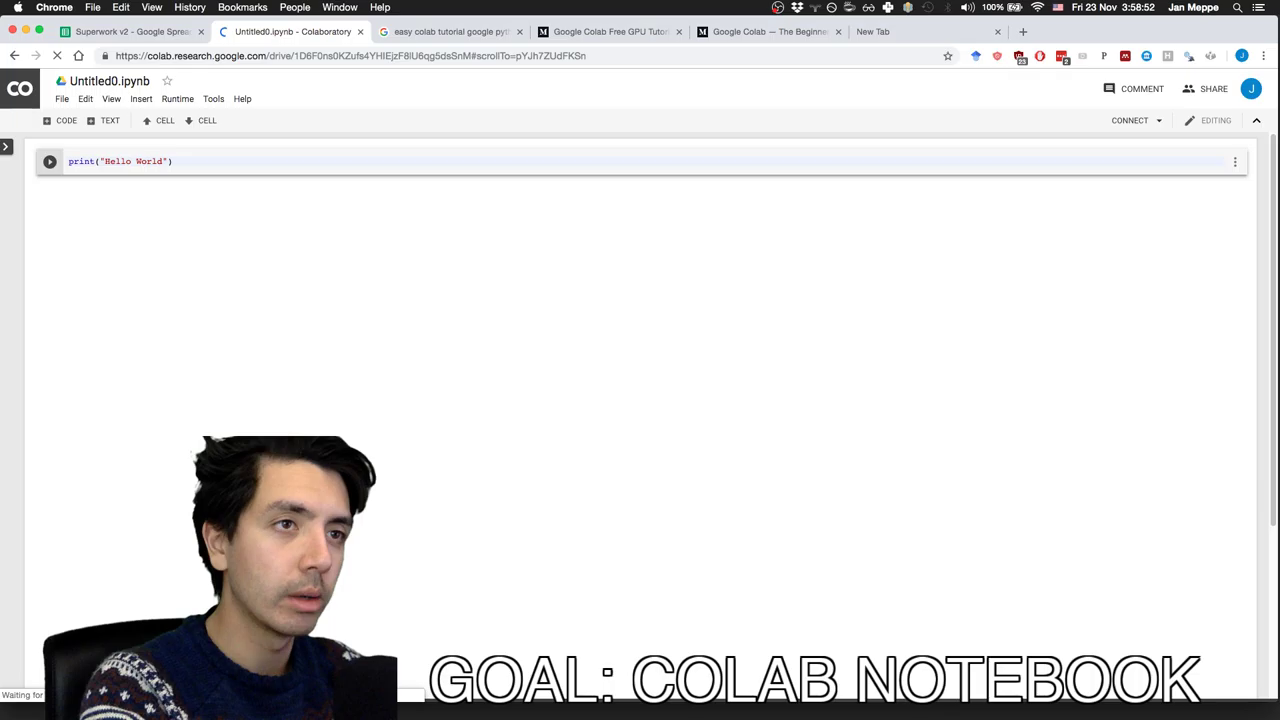
# - Run the print("Hello World") cell in the Untitled0.ipynb notebook
pyautogui.hotkey('shift', 'Return')
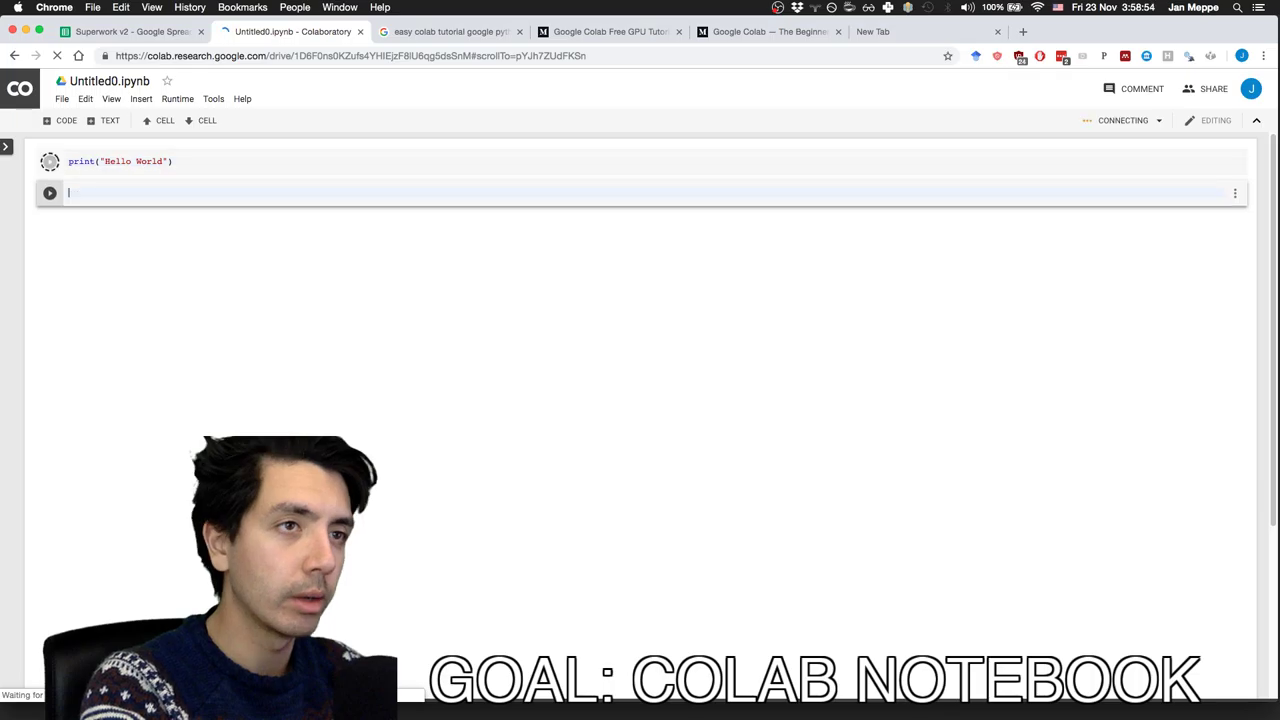
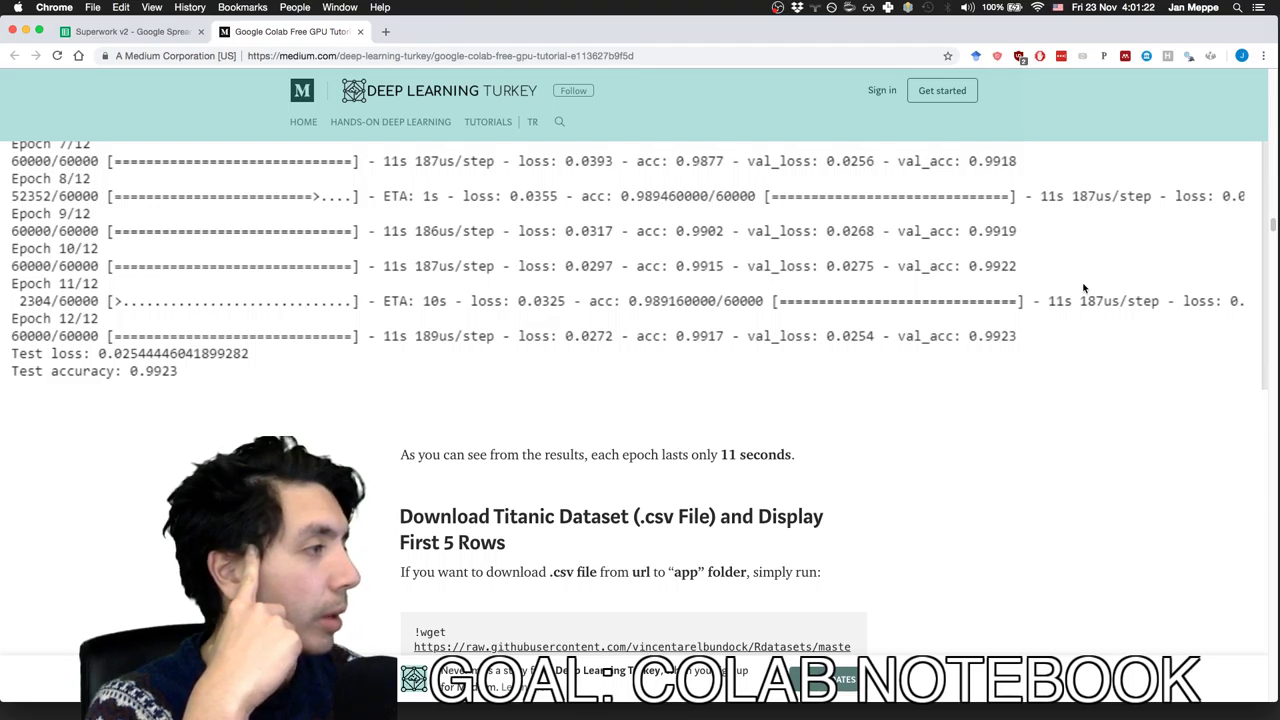
# - Go back to the start of the GPU tutorial and read through to the "Creating Folder on Google Drive" section
pyautogui.scroll(10, 843, 343)
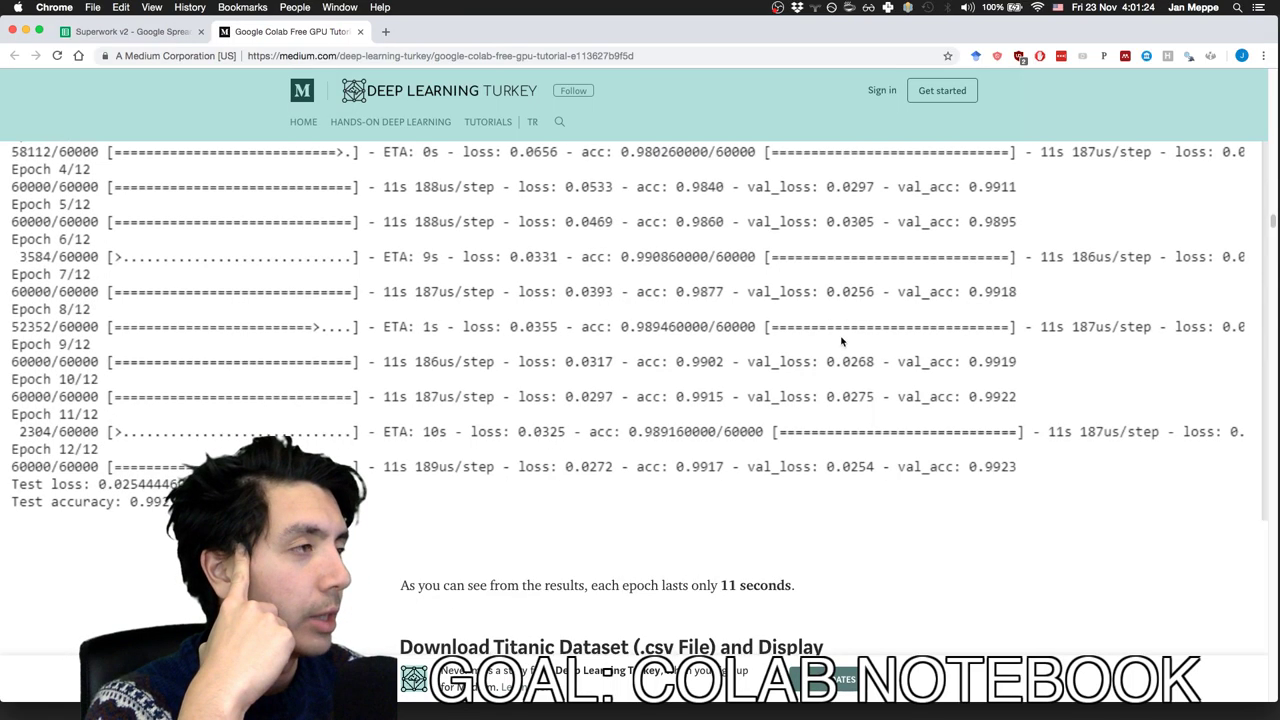
pyautogui.scroll(15, 840, 340)
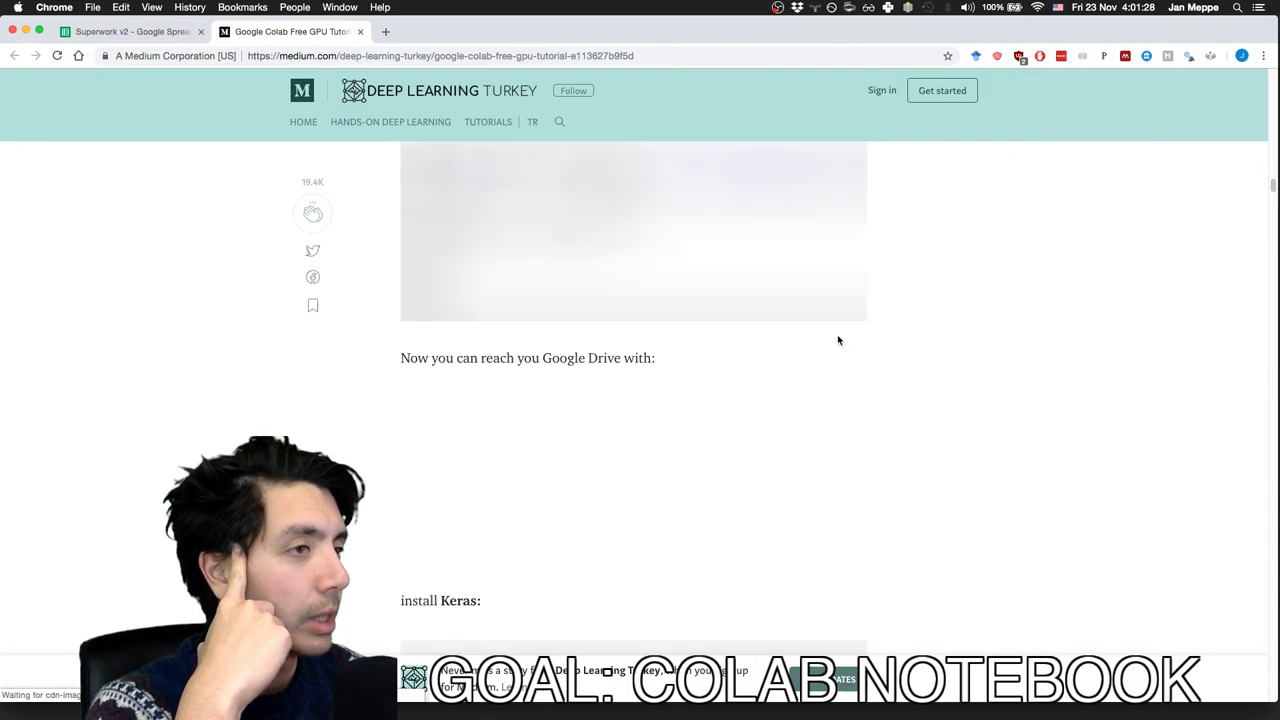
pyautogui.scroll(15, 838, 340)
pyautogui.scroll(5, 838, 340)
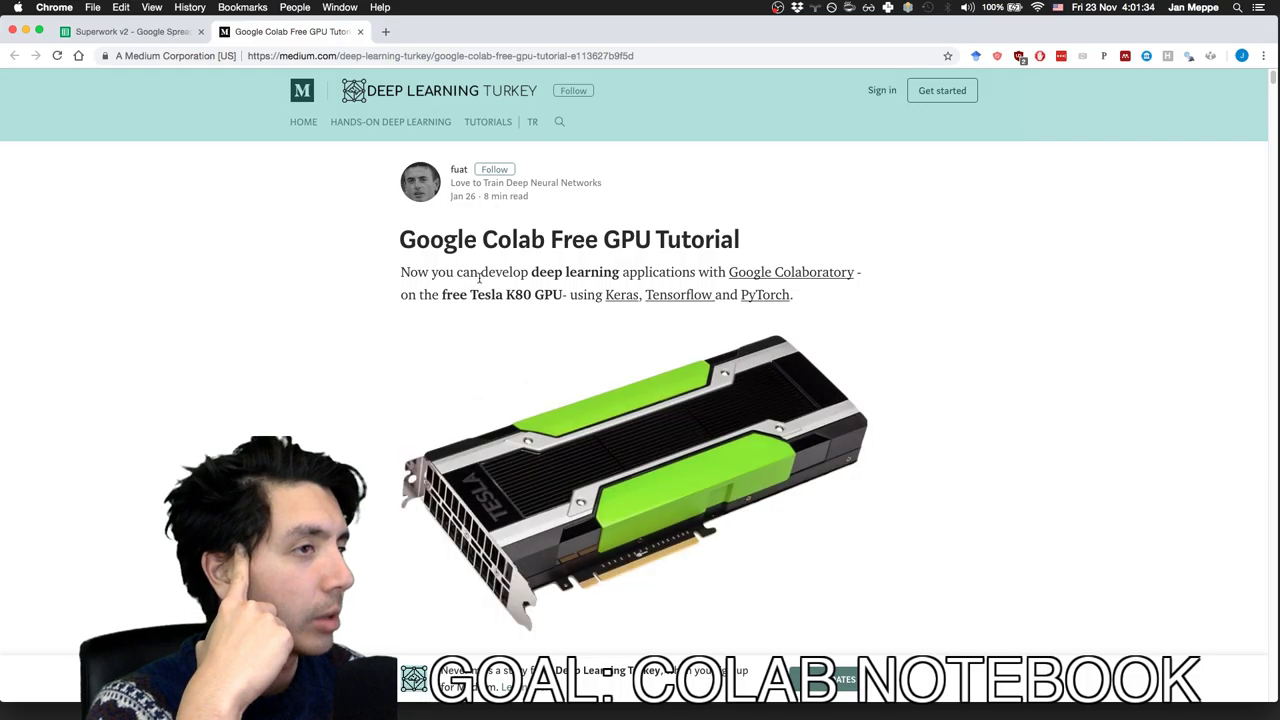
pyautogui.scroll(-3, 483, 278)
pyautogui.scroll(-10, 483, 278)
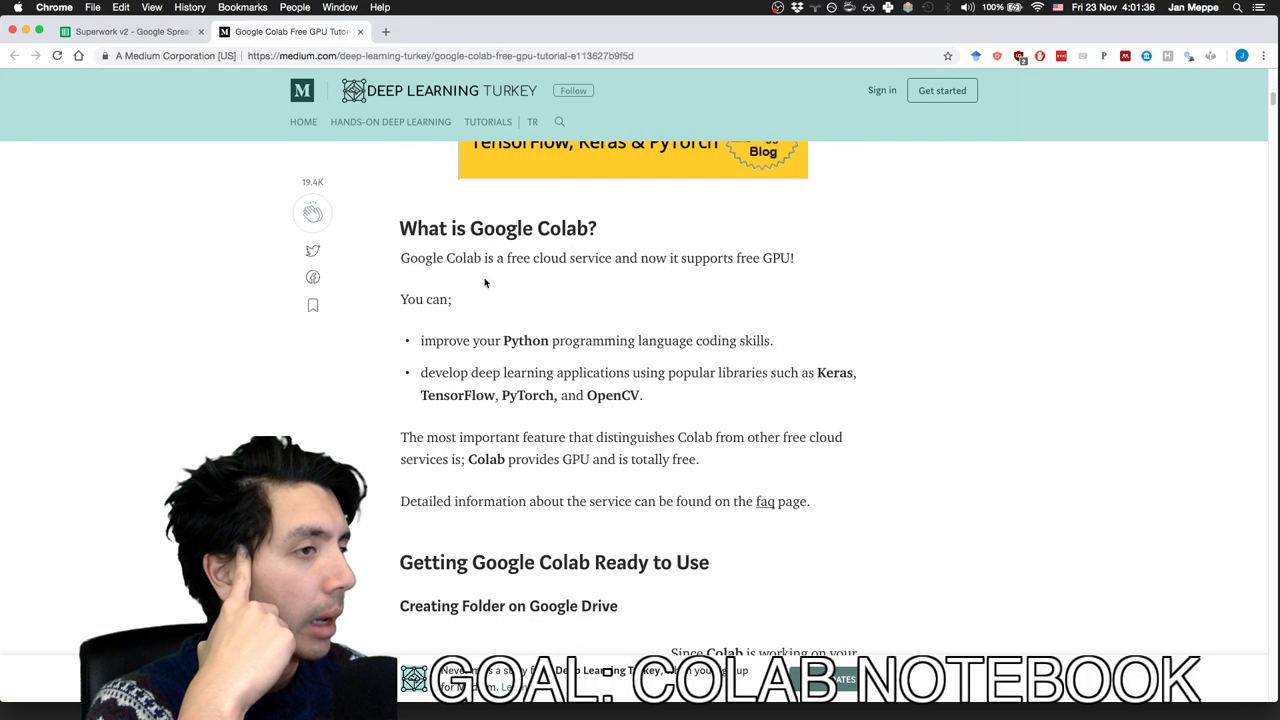
pyautogui.scroll(-4, 485, 283)
pyautogui.scroll(-2, 485, 281)
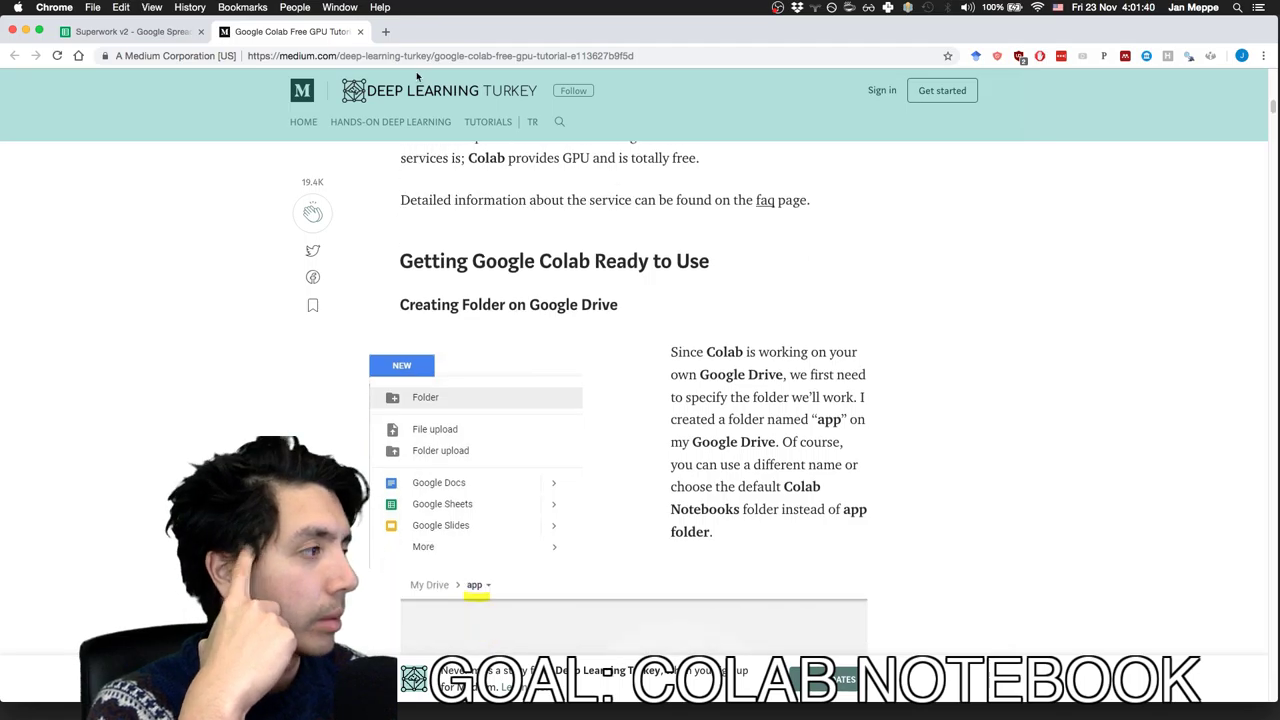
# - Search for google drive in a new tab, go to My Drive and bring up the options for creating a new item
pyautogui.press('super+t')
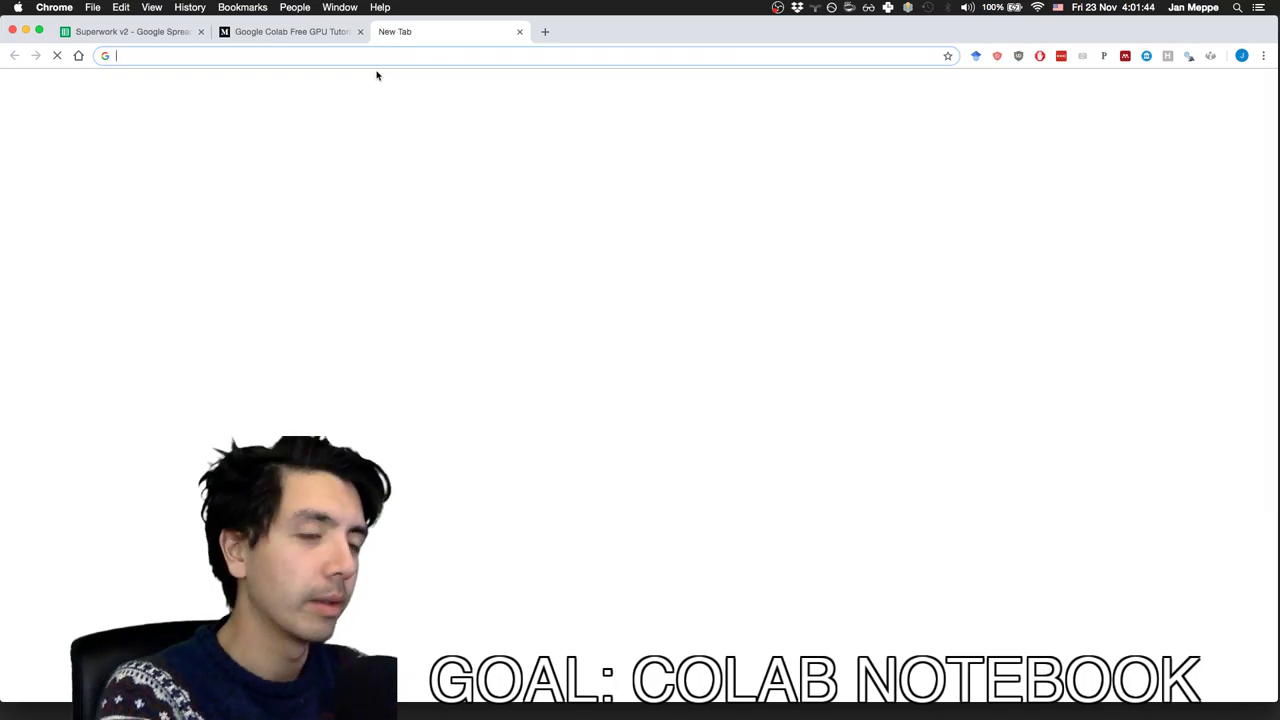
pyautogui.write('google d')
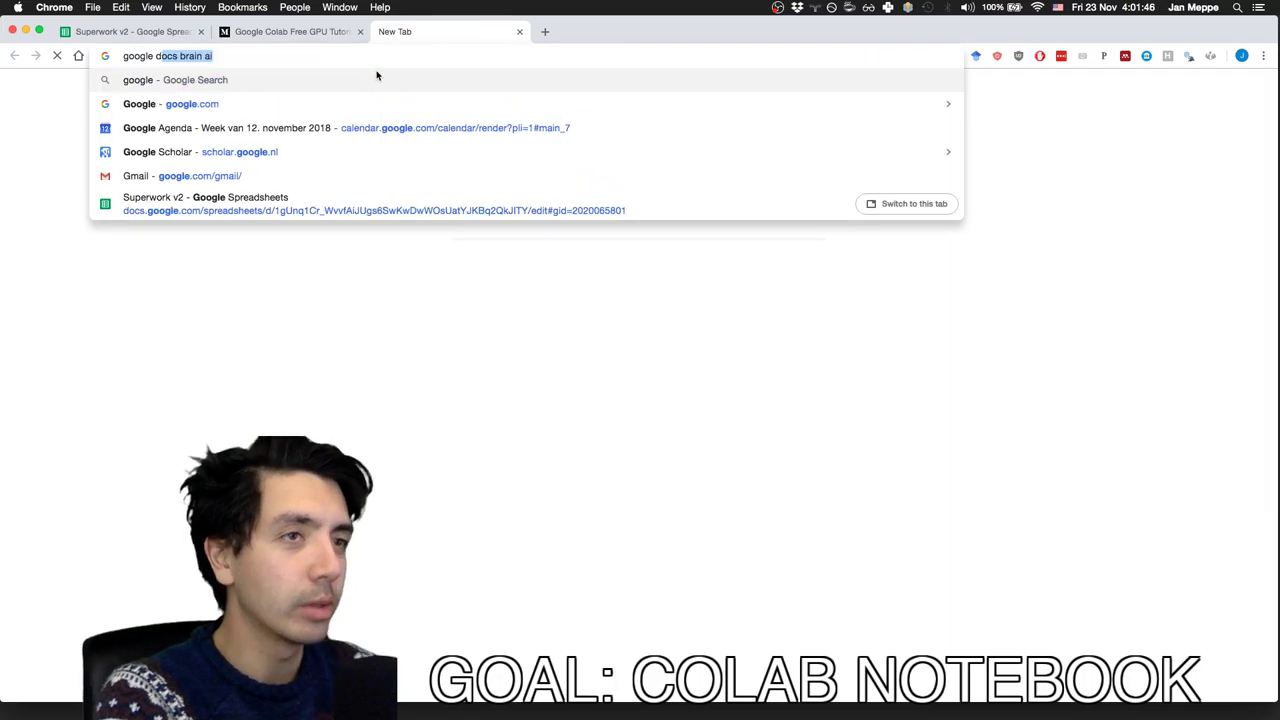
pyautogui.write('rive')
pyautogui.press('Return')
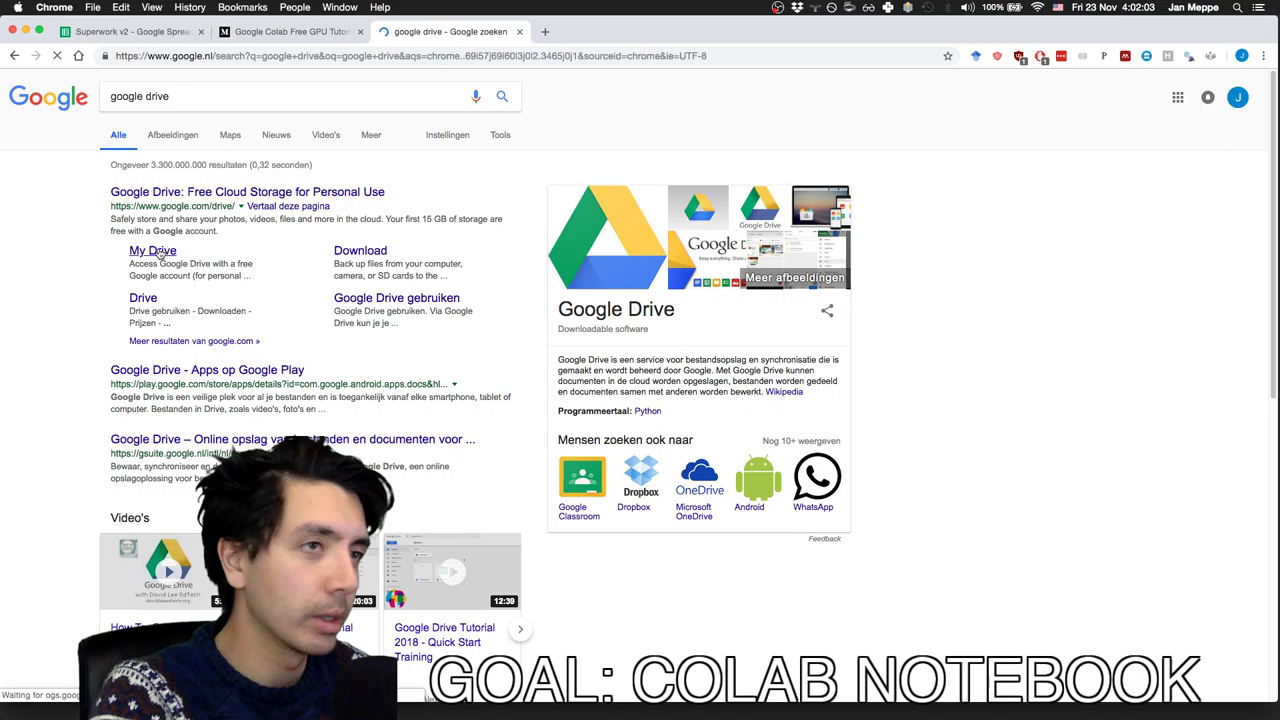
pyautogui.moveTo(657, 711)
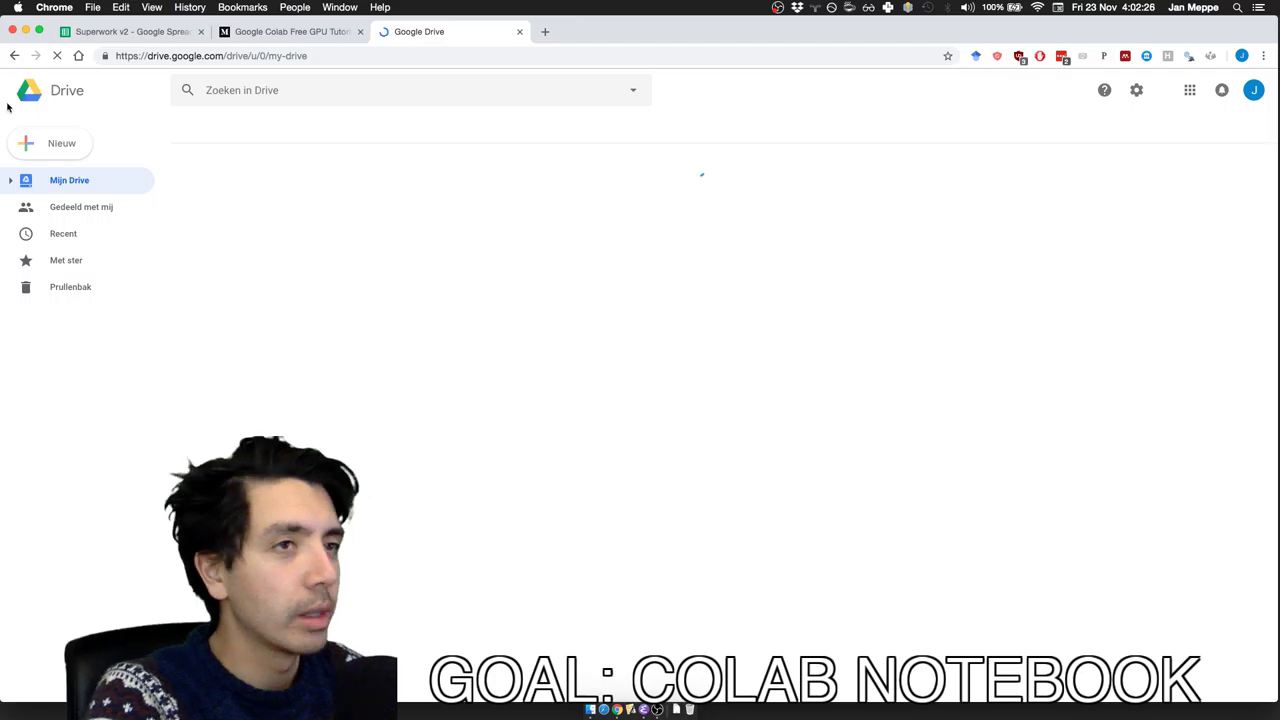
pyautogui.click(44, 146)
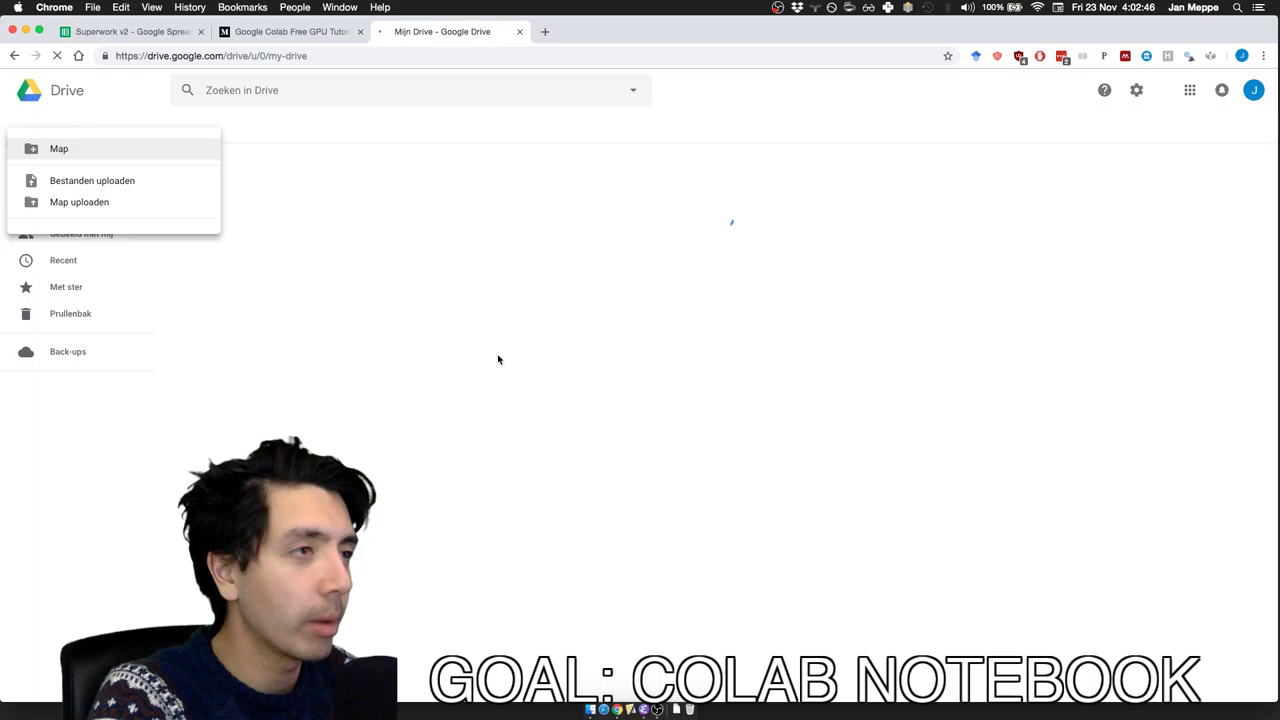
# - Read the GPU tutorial's instructions on creating a Drive folder and a new Colab notebook
pyautogui.click(242, 33)
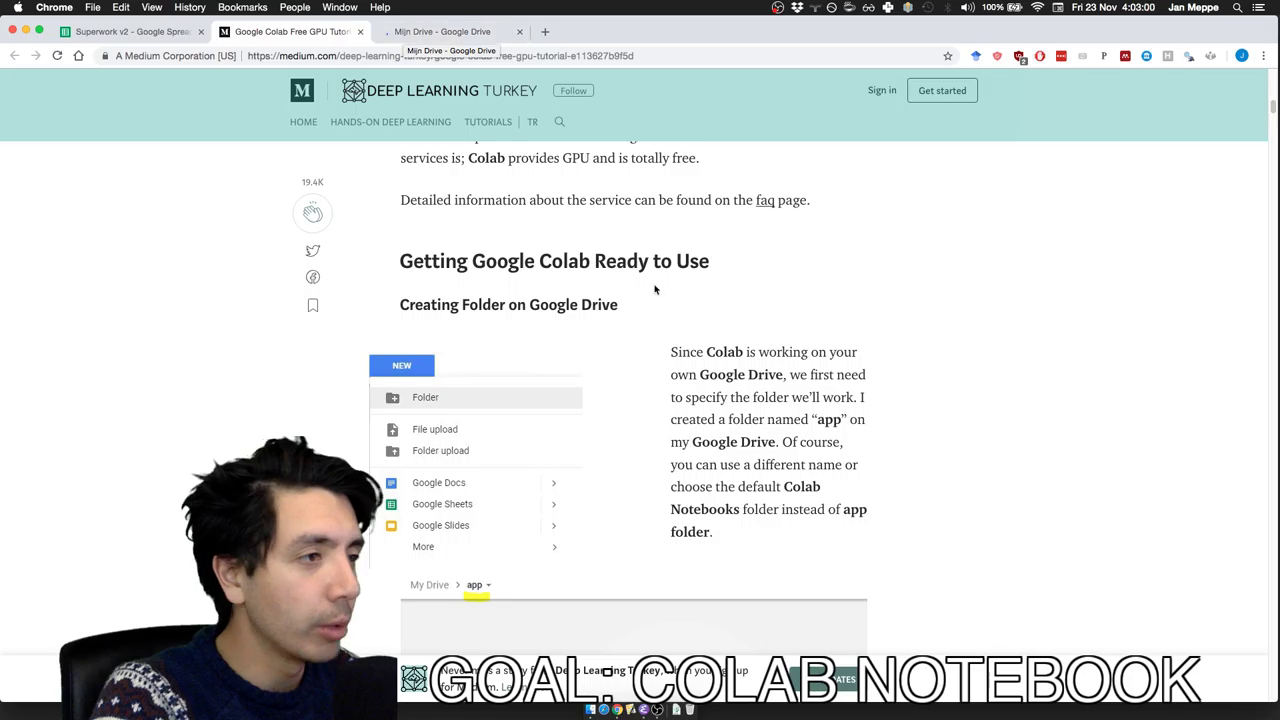
pyautogui.tripleClick(696, 445)
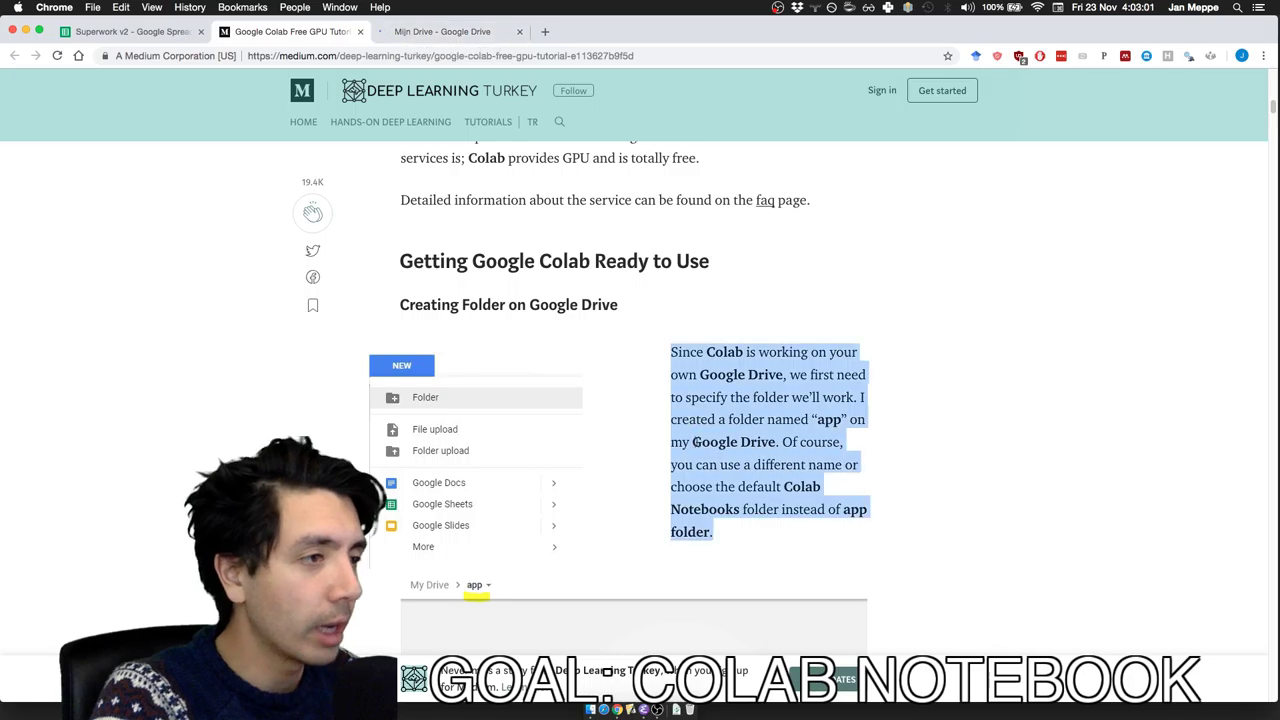
pyautogui.scroll(-5, 689, 425)
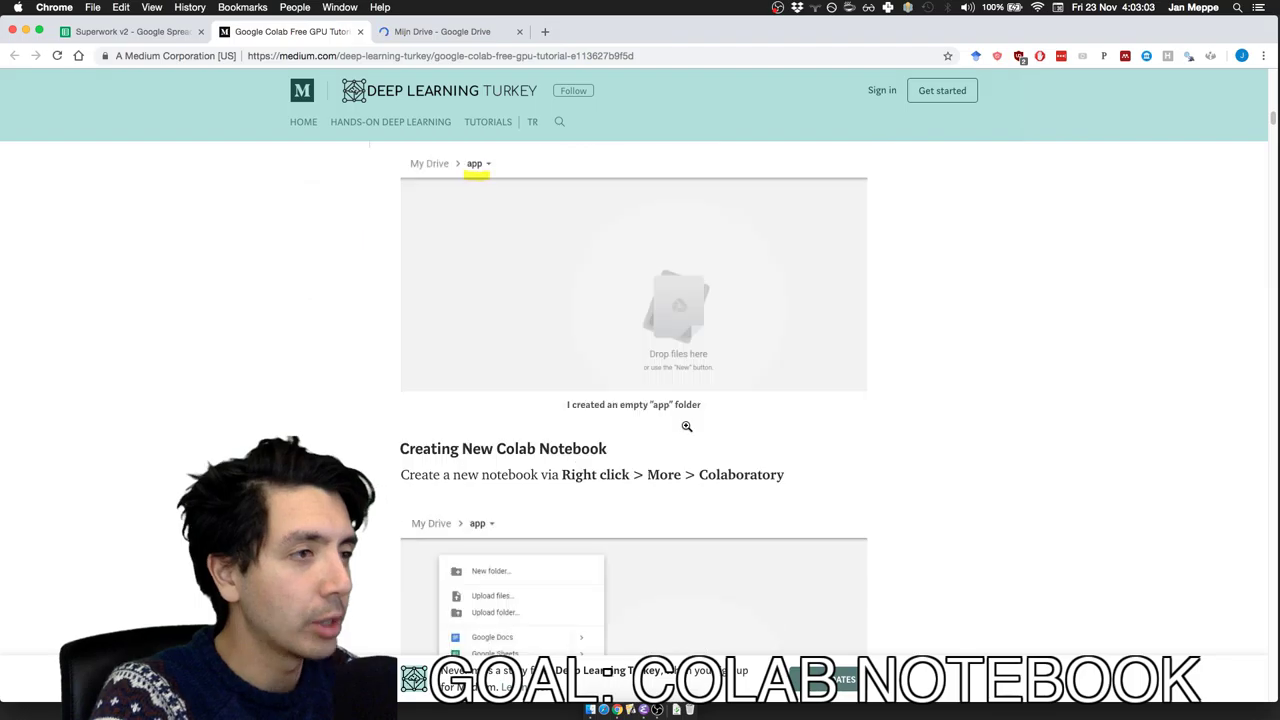
pyautogui.scroll(-3, 686, 426)
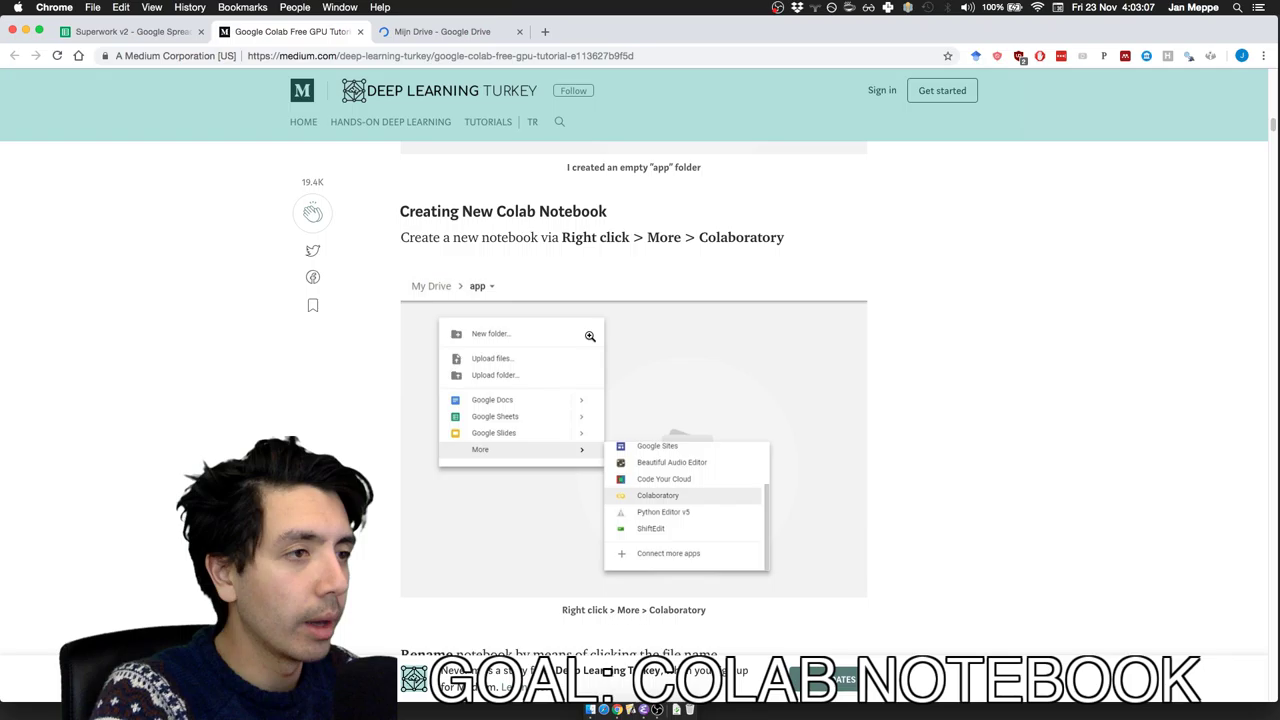
# - Return to Google Drive and open the Colab Notebooks folder, checking the Wi-Fi connection while Drive is slow to respond
pyautogui.click(391, 33)
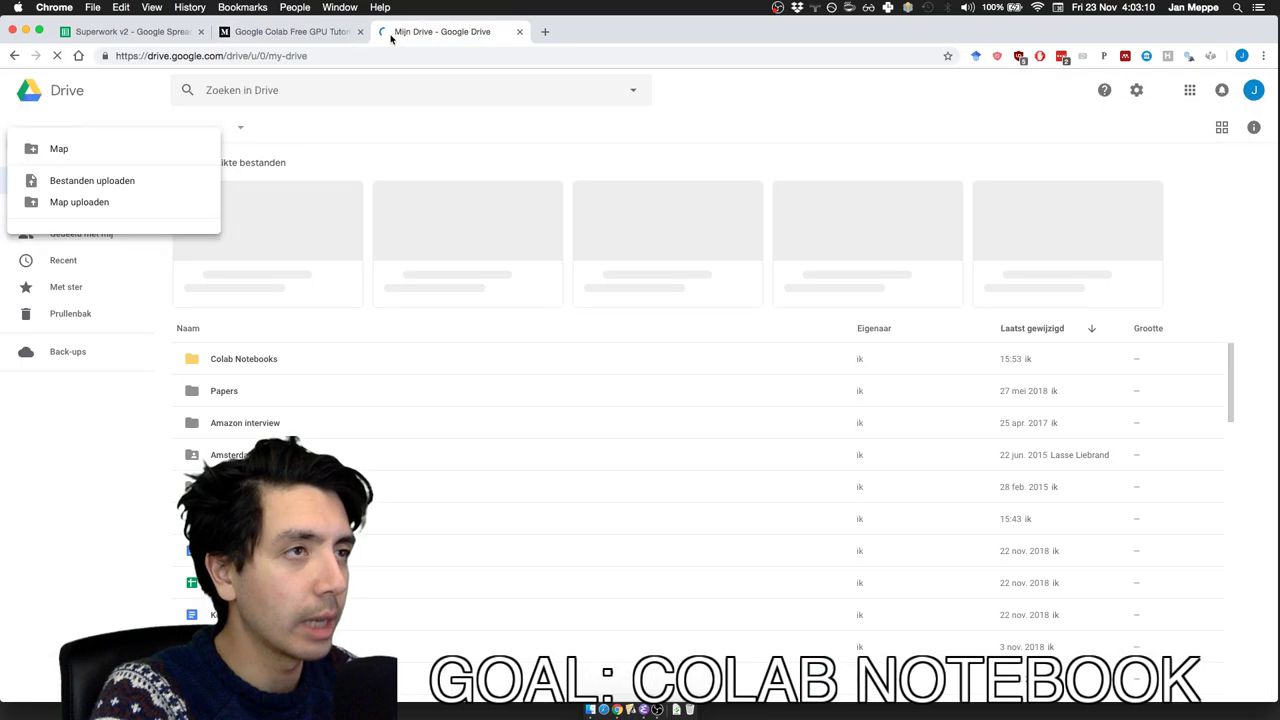
pyautogui.click(258, 361)
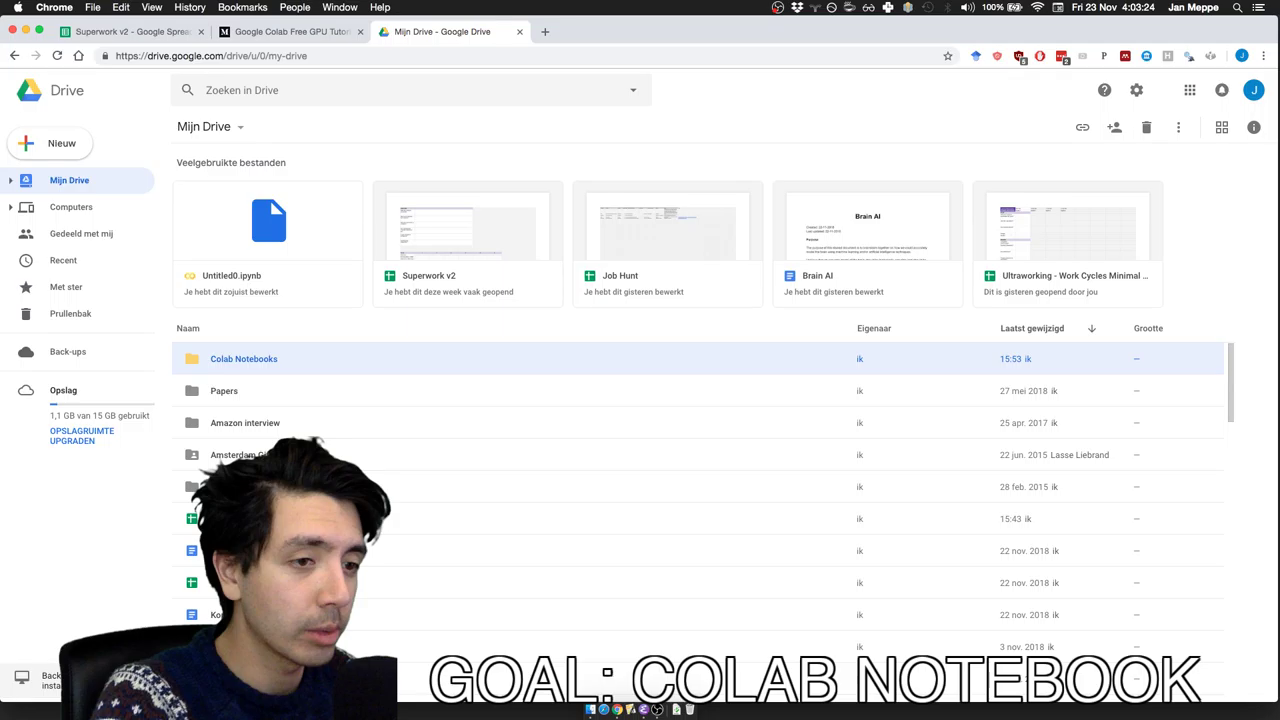
pyautogui.click(253, 328)
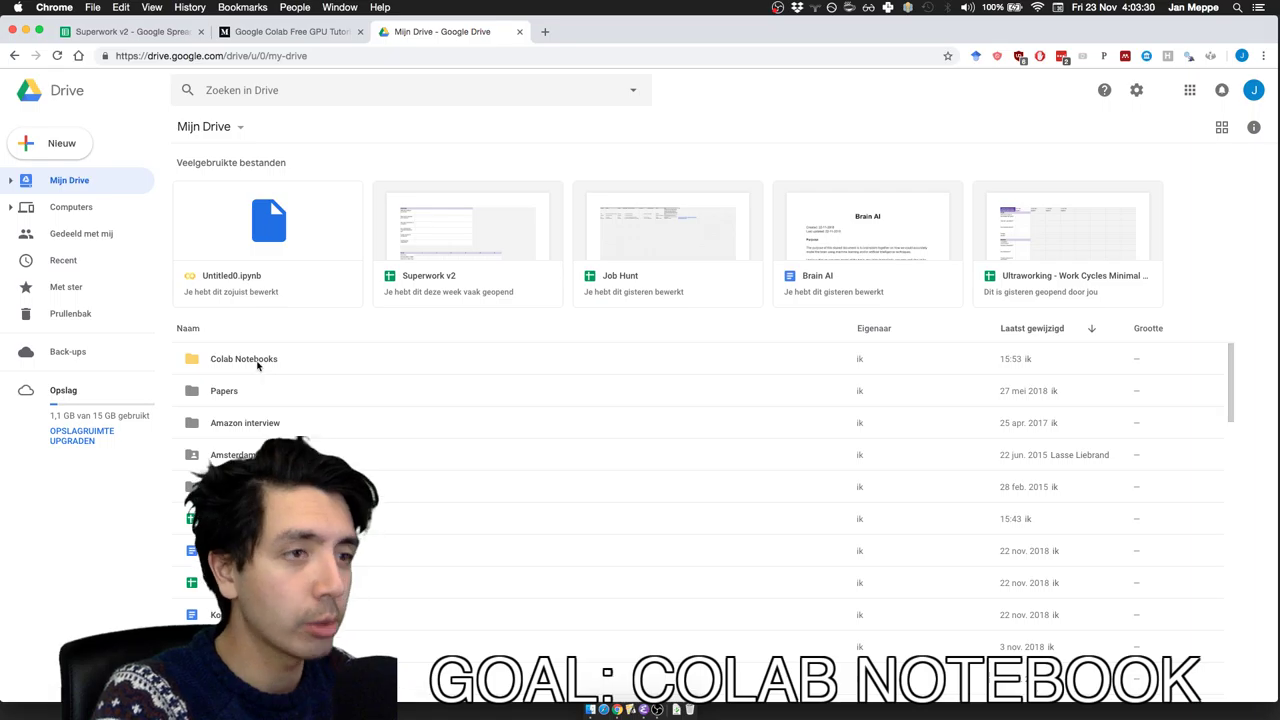
pyautogui.click(252, 361)
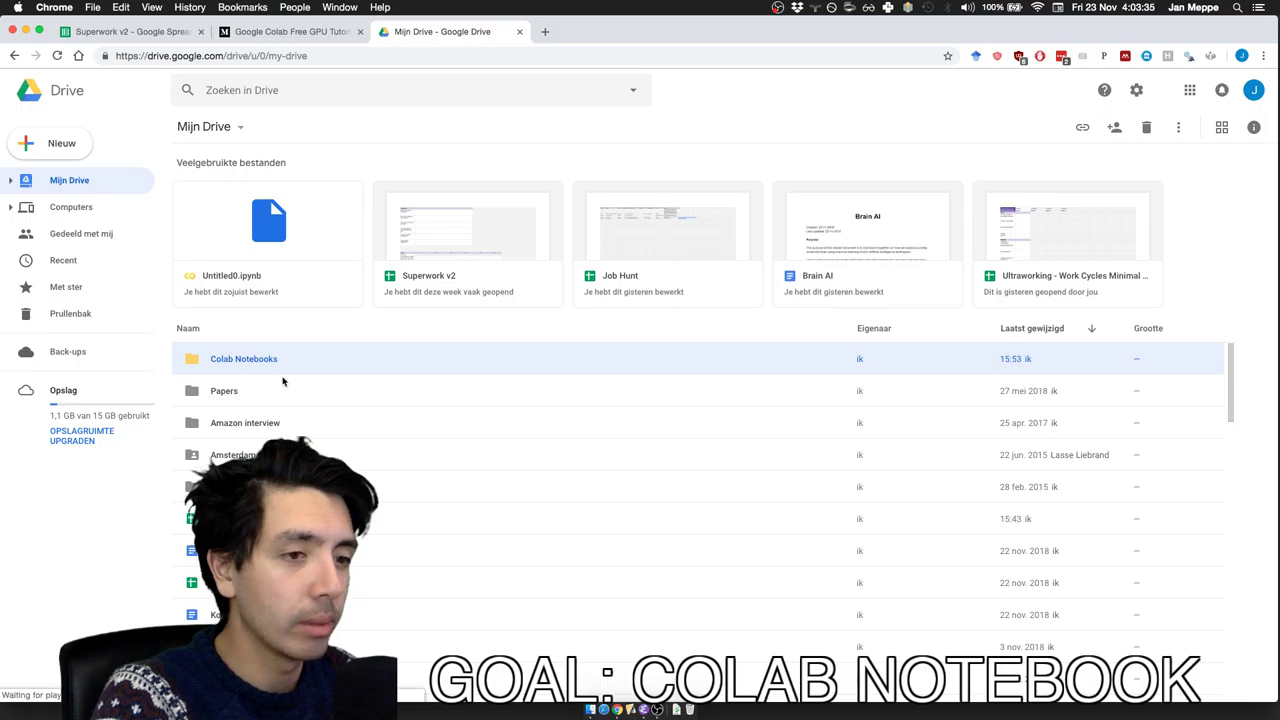
pyautogui.click(1037, 8)
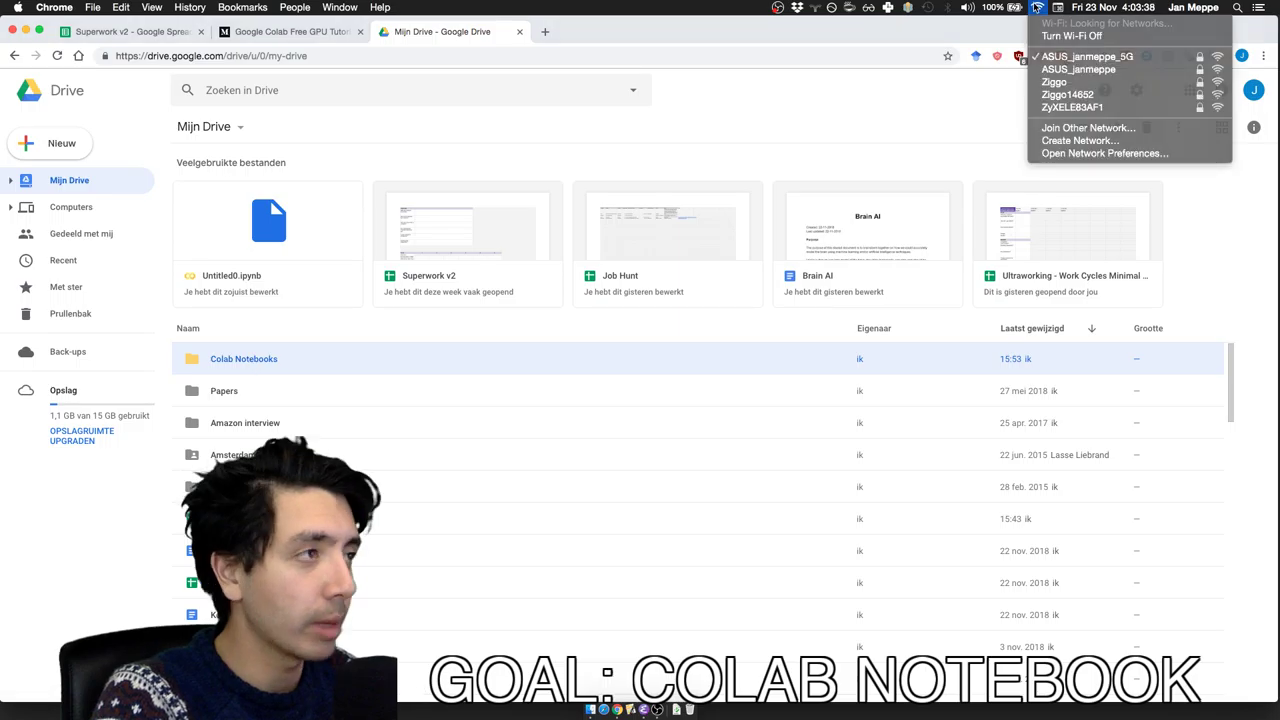
pyautogui.click(732, 162)
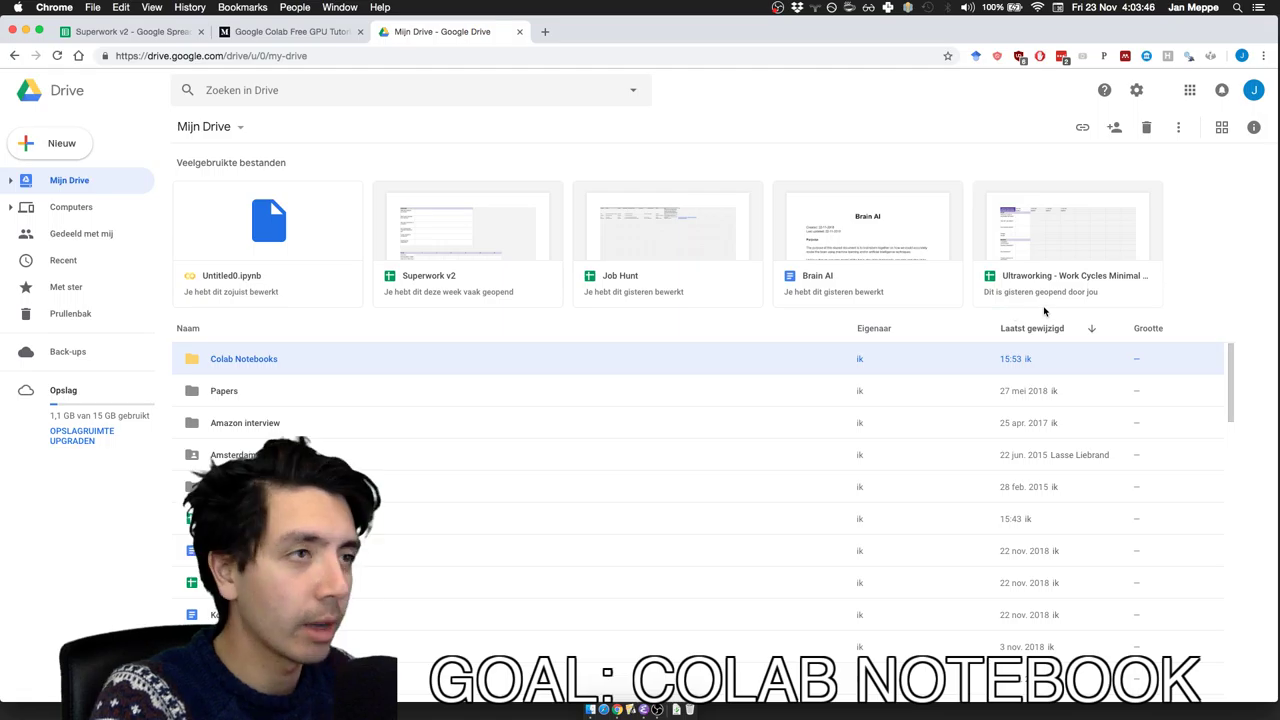
pyautogui.doubleClick(238, 367)
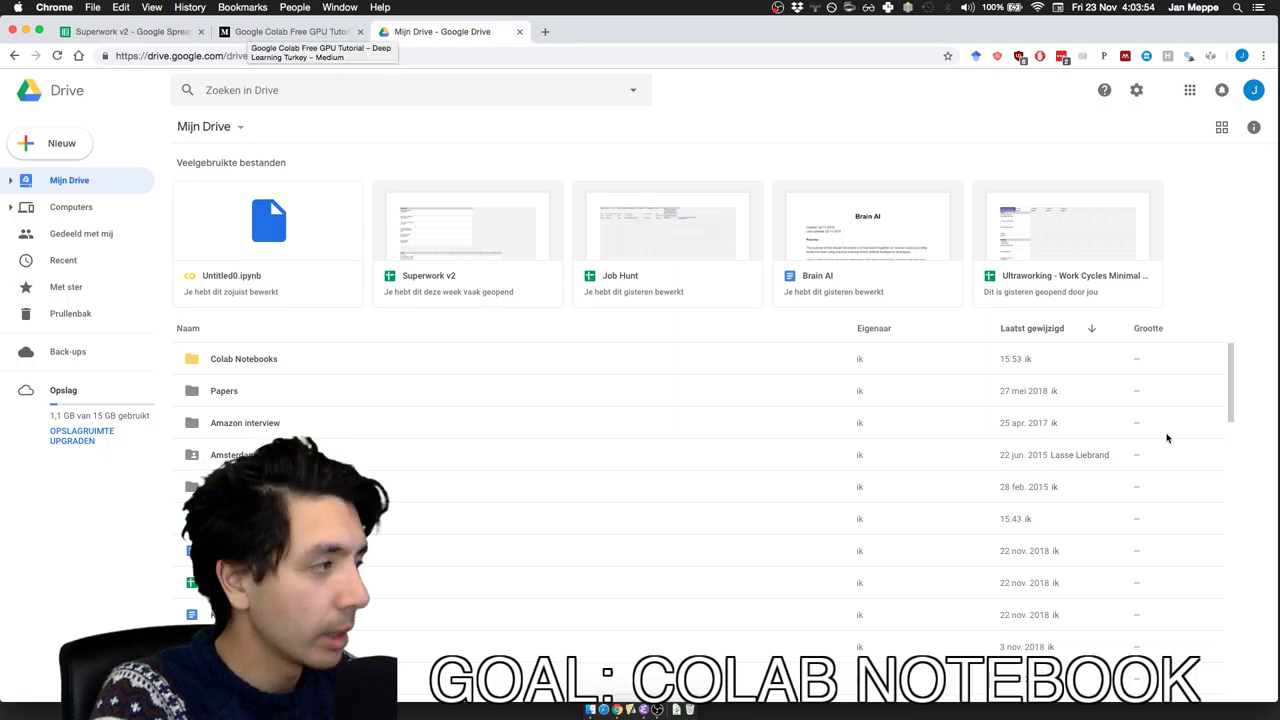
pyautogui.click(238, 362)
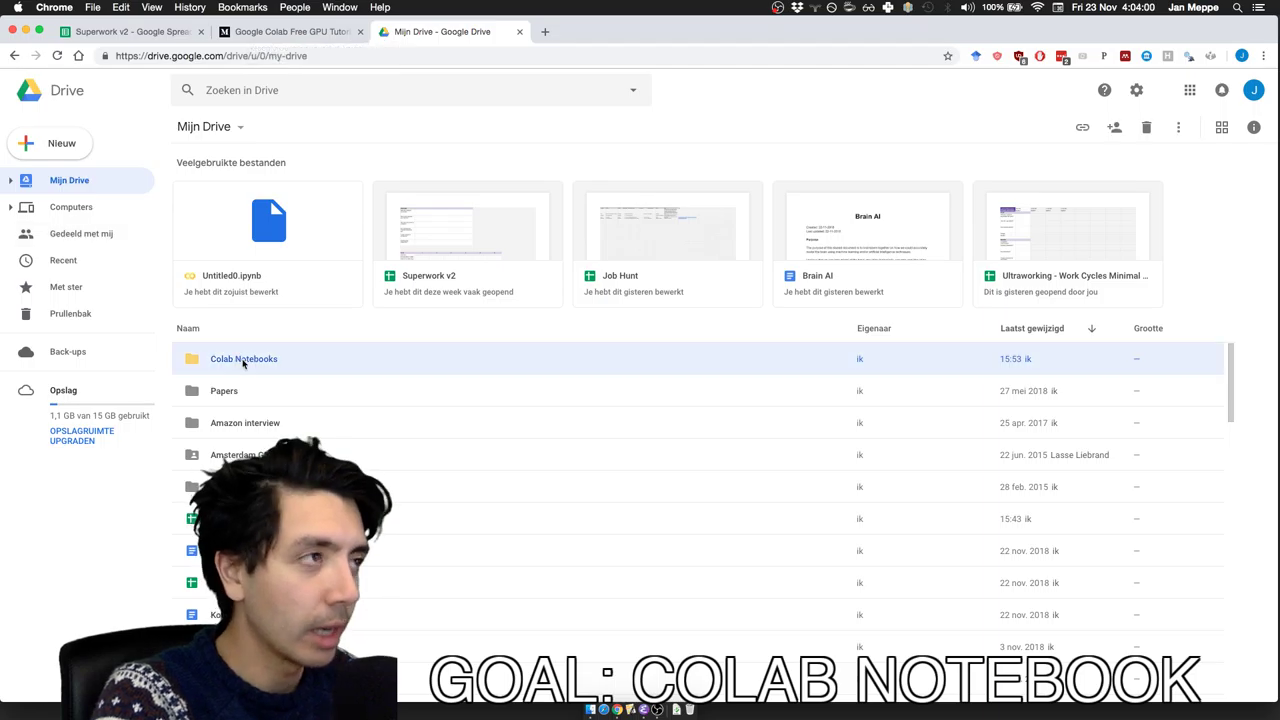
pyautogui.doubleClick(243, 360)
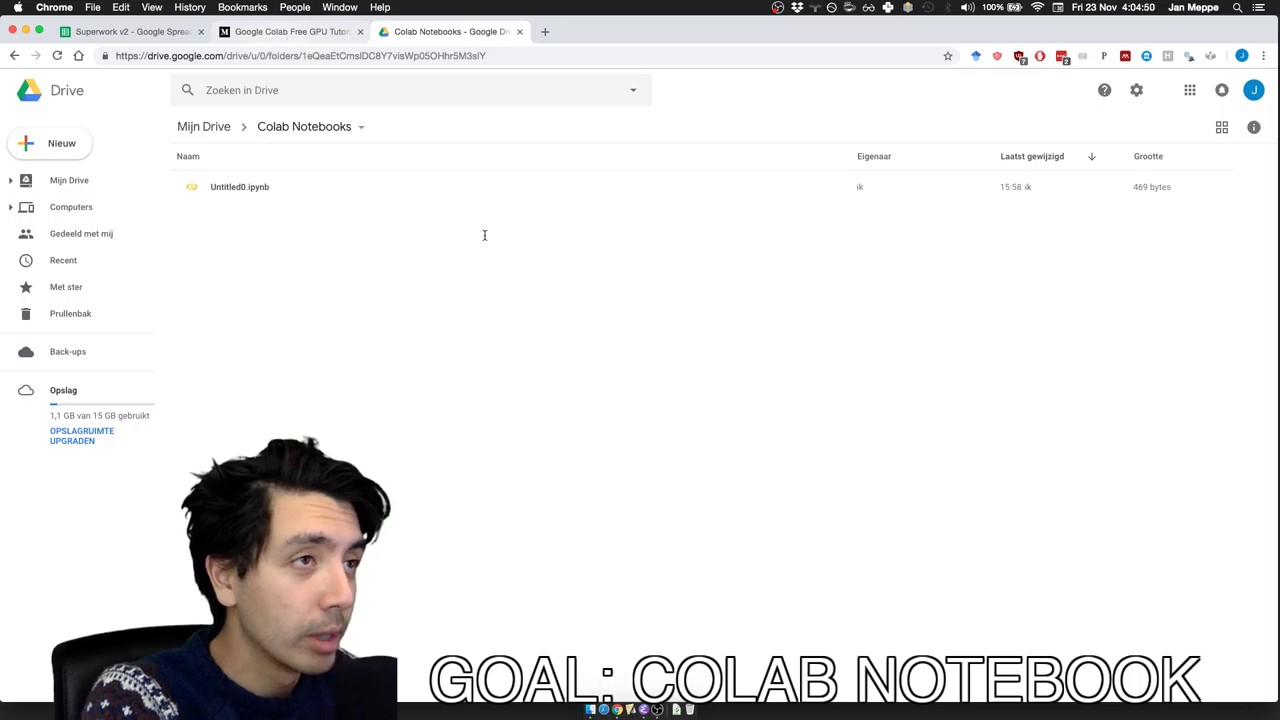
# - Review the GPU tutorial's sections on creating and renaming a Colab notebook and on setting the free GPU
pyautogui.hotkey('ctrl', 'shift', 'Tab')
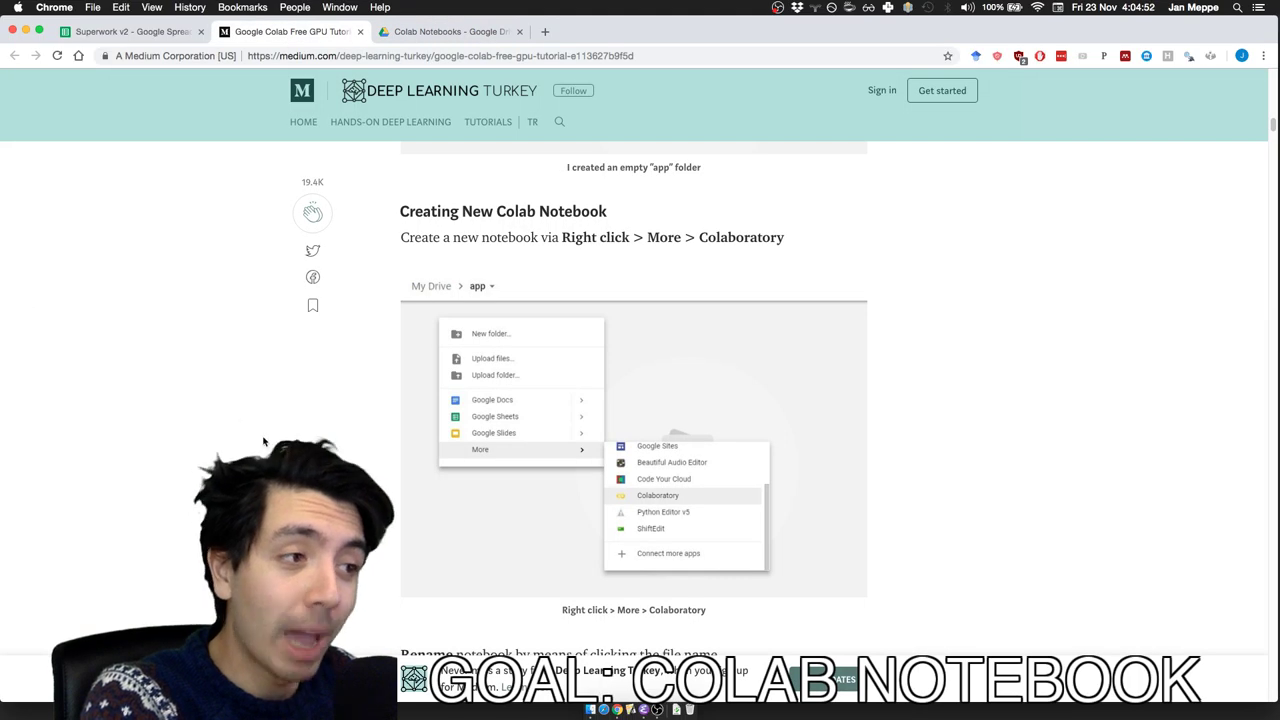
pyautogui.scroll(-5, 263, 441)
pyautogui.scroll(1, 263, 441)
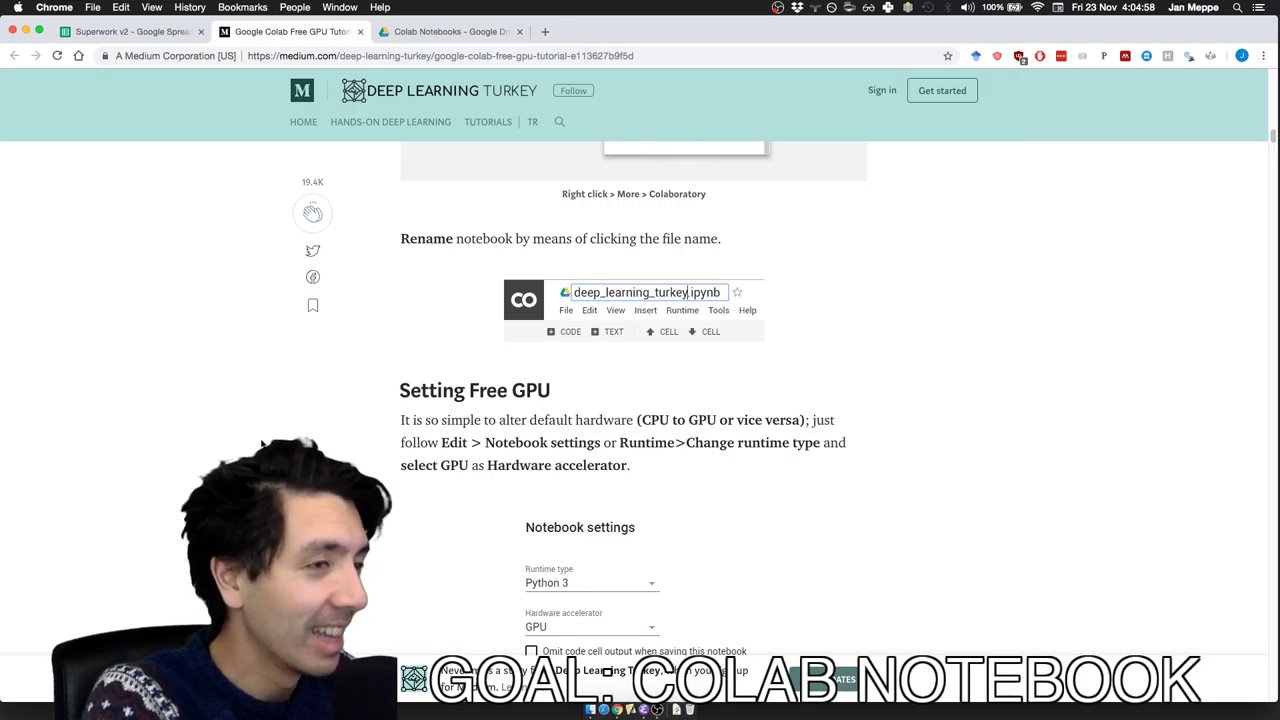
pyautogui.click(452, 32)
pyautogui.click(288, 32)
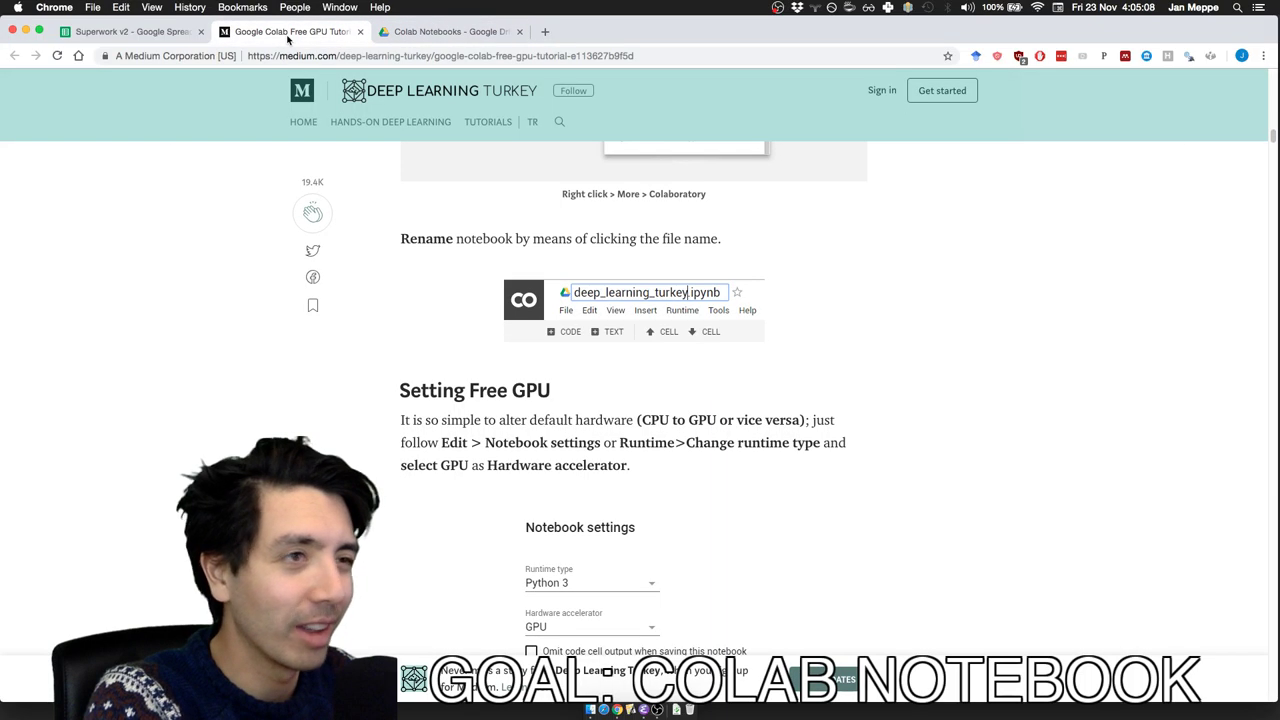
pyautogui.scroll(5, 430, 292)
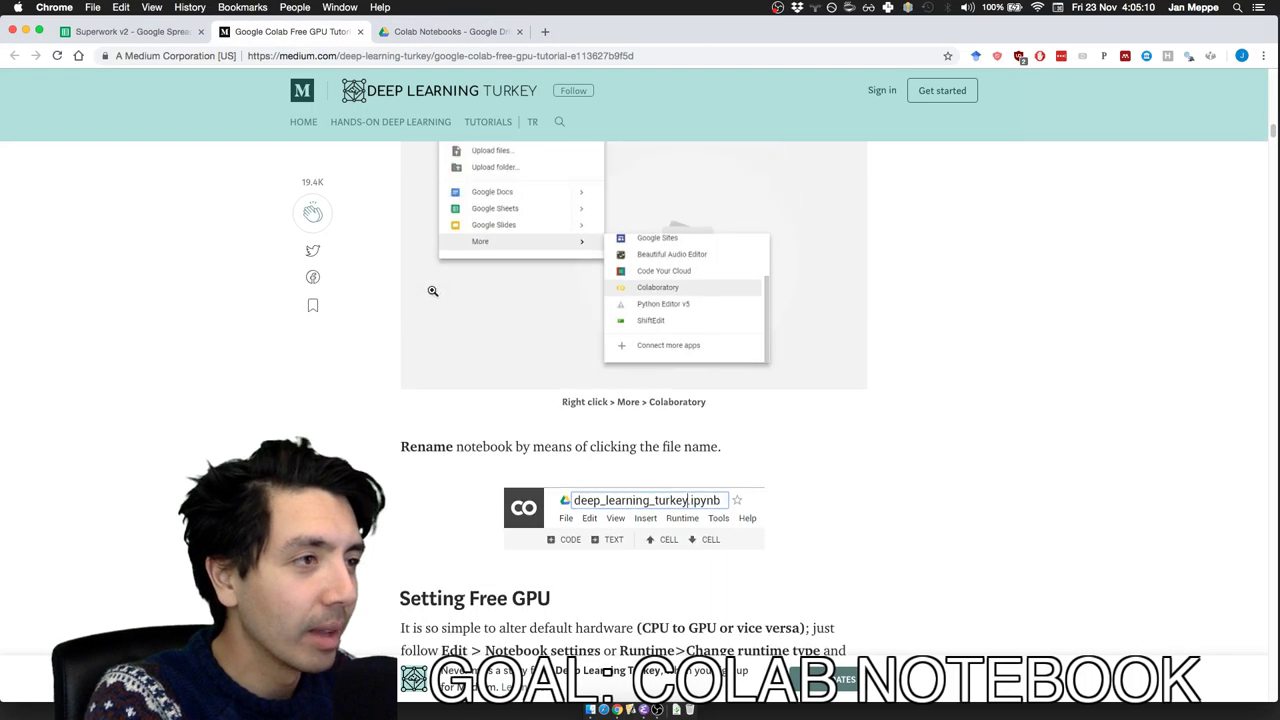
pyautogui.scroll(-4, 432, 289)
pyautogui.scroll(-5, 435, 290)
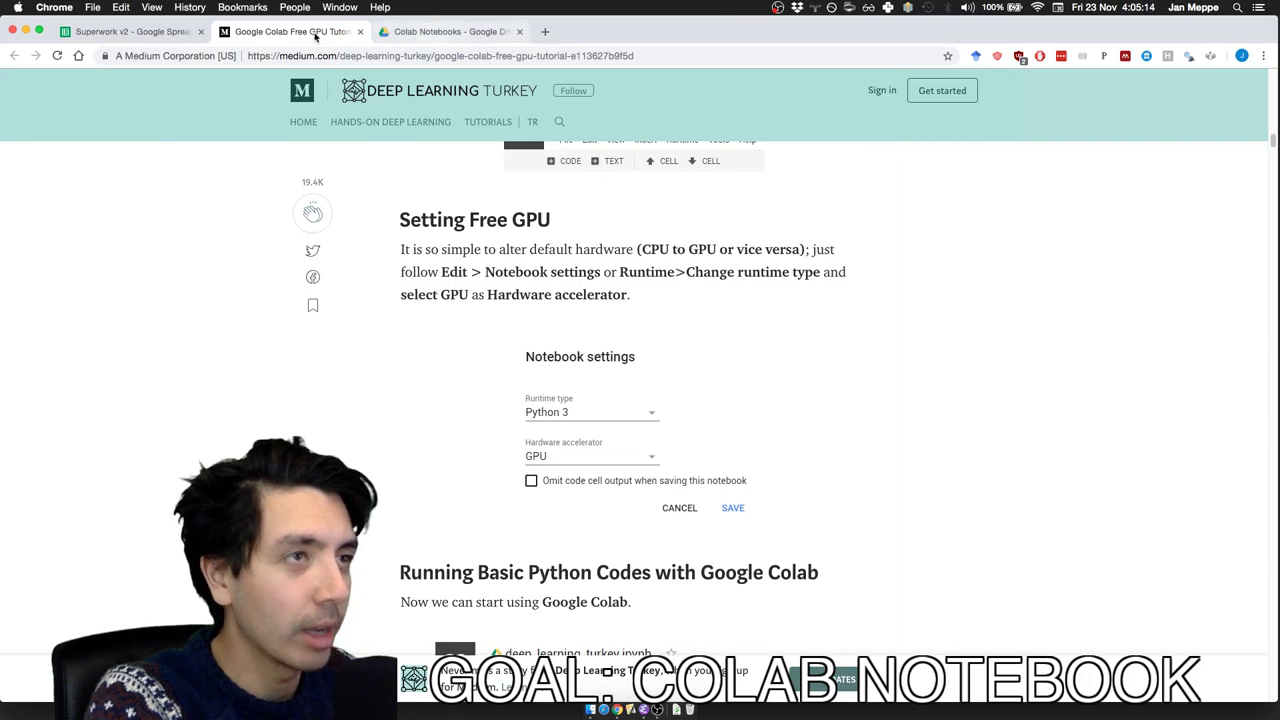
pyautogui.scroll(10, 472, 143)
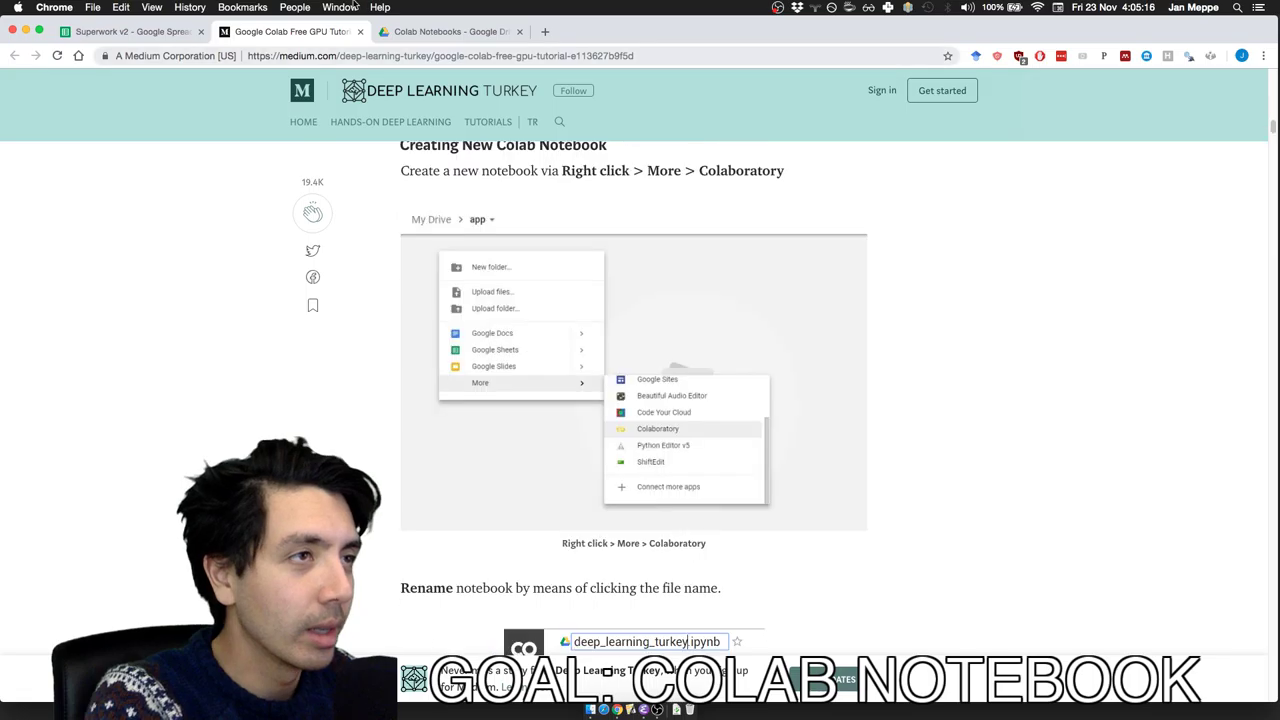
# - Detach the Colab Notebooks Drive tab into its own window and tile it side by side with the GPU tutorial window
pyautogui.click(399, 31)
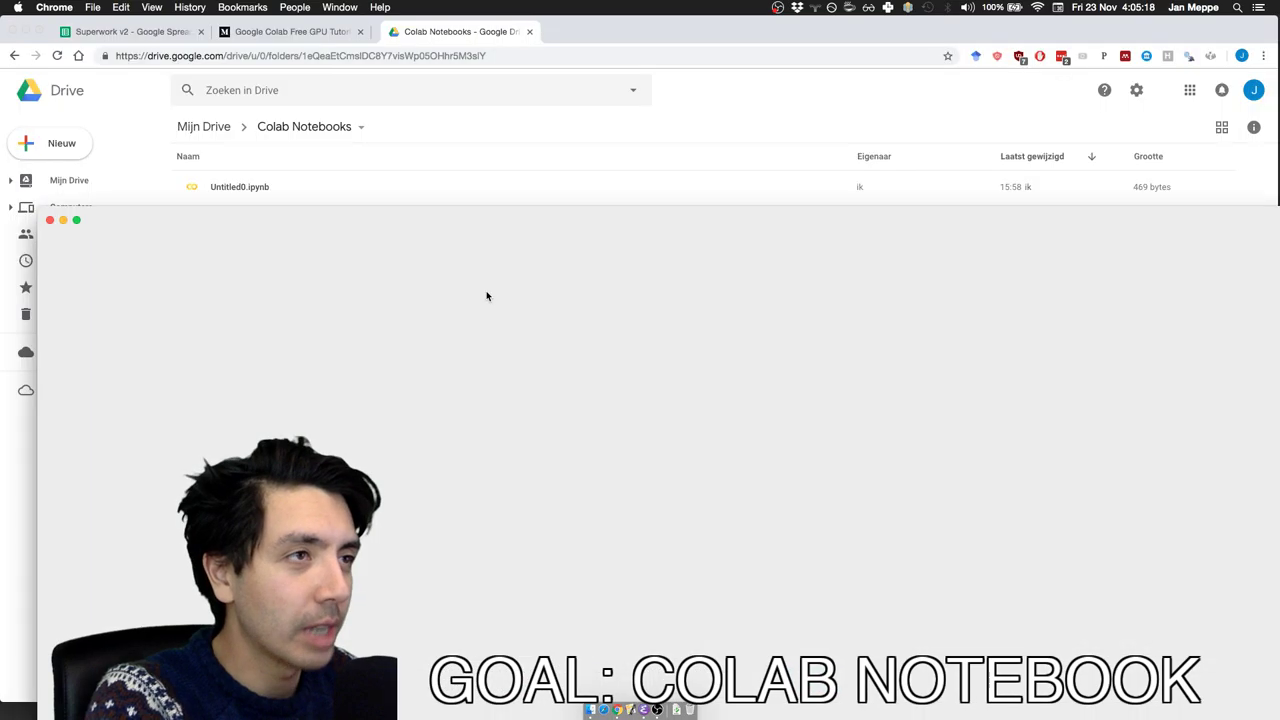
pyautogui.moveTo(487, 296); pyautogui.dragTo(491, 434)
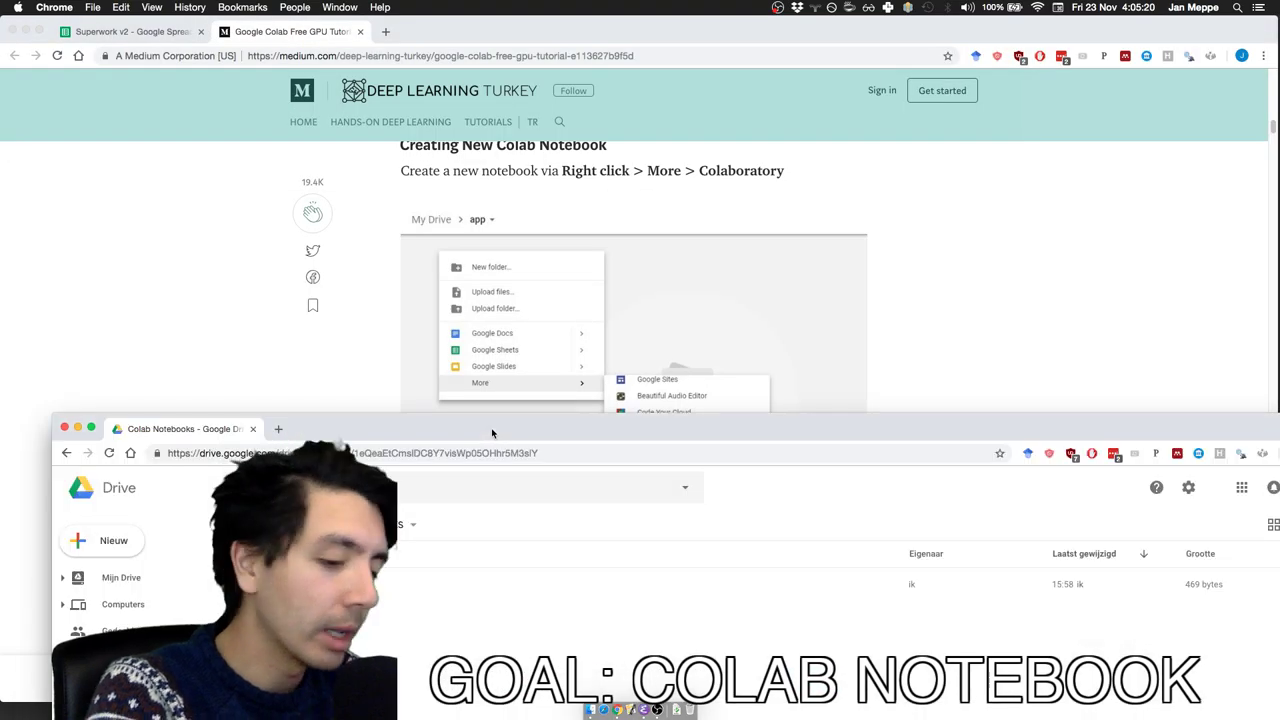
pyautogui.hotkey('ctrl', 'alt', 'Right')
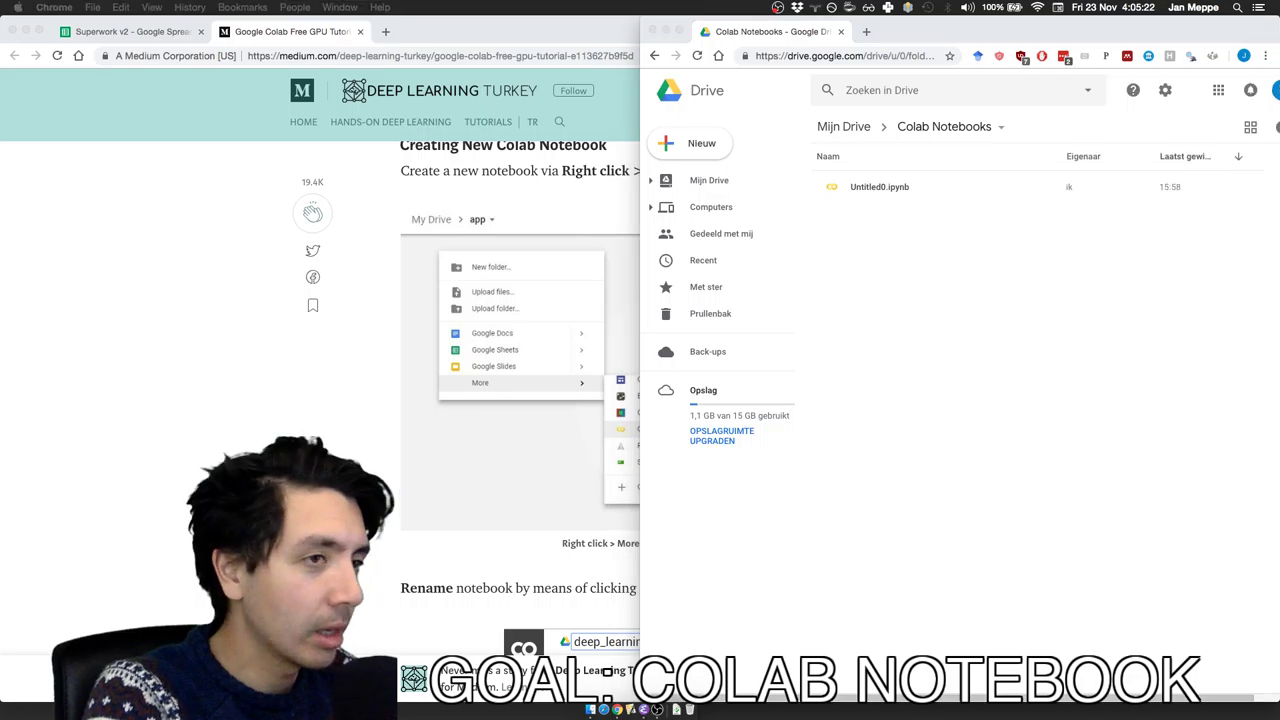
pyautogui.click(215, 340)
pyautogui.hotkey('ctrl', 'alt', 'Left')
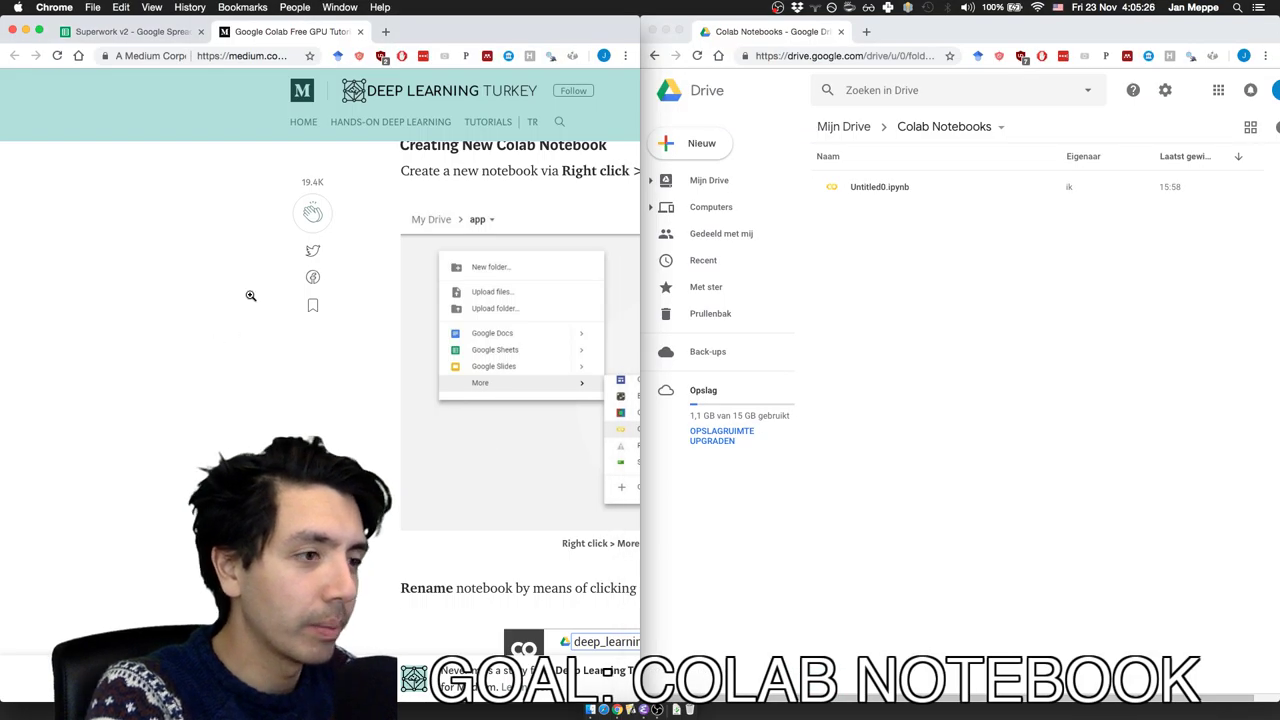
# - Following the tutorial's notebook section, open Untitled0.ipynb from the Drive folder with Colaboratory and close the Drive tab
pyautogui.scroll(2, 500, 409)
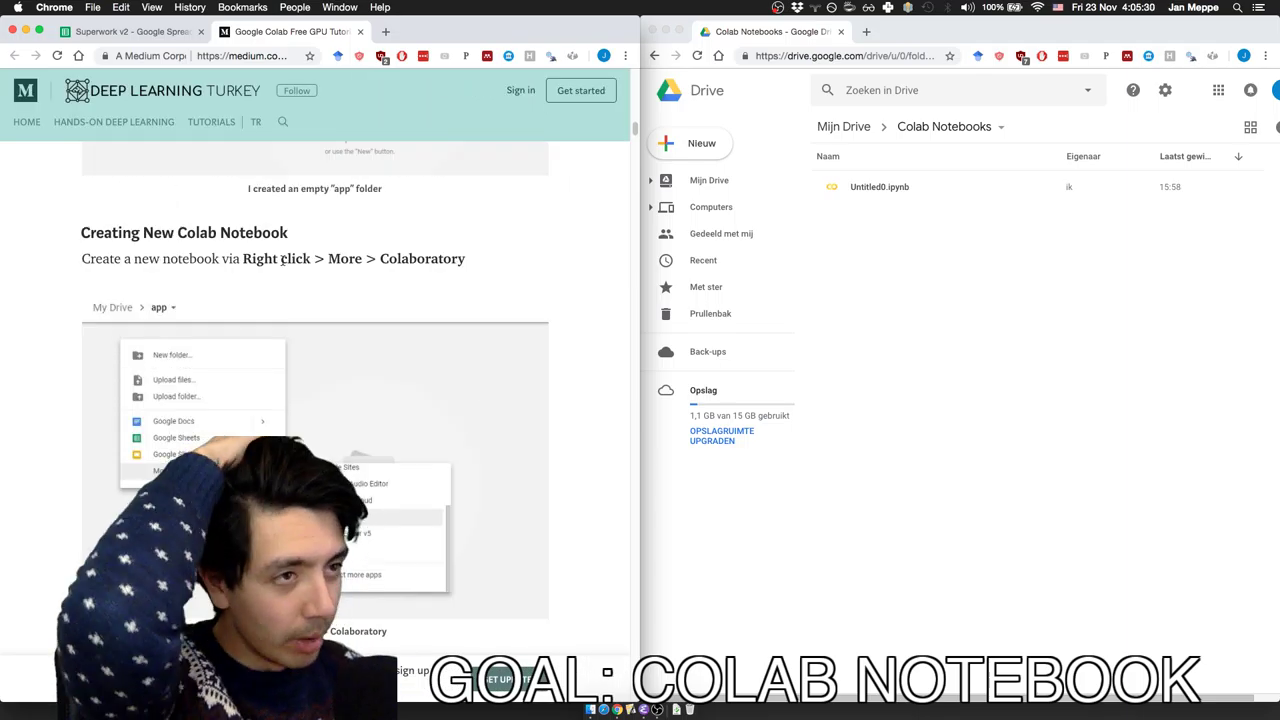
pyautogui.scroll(2, 281, 258)
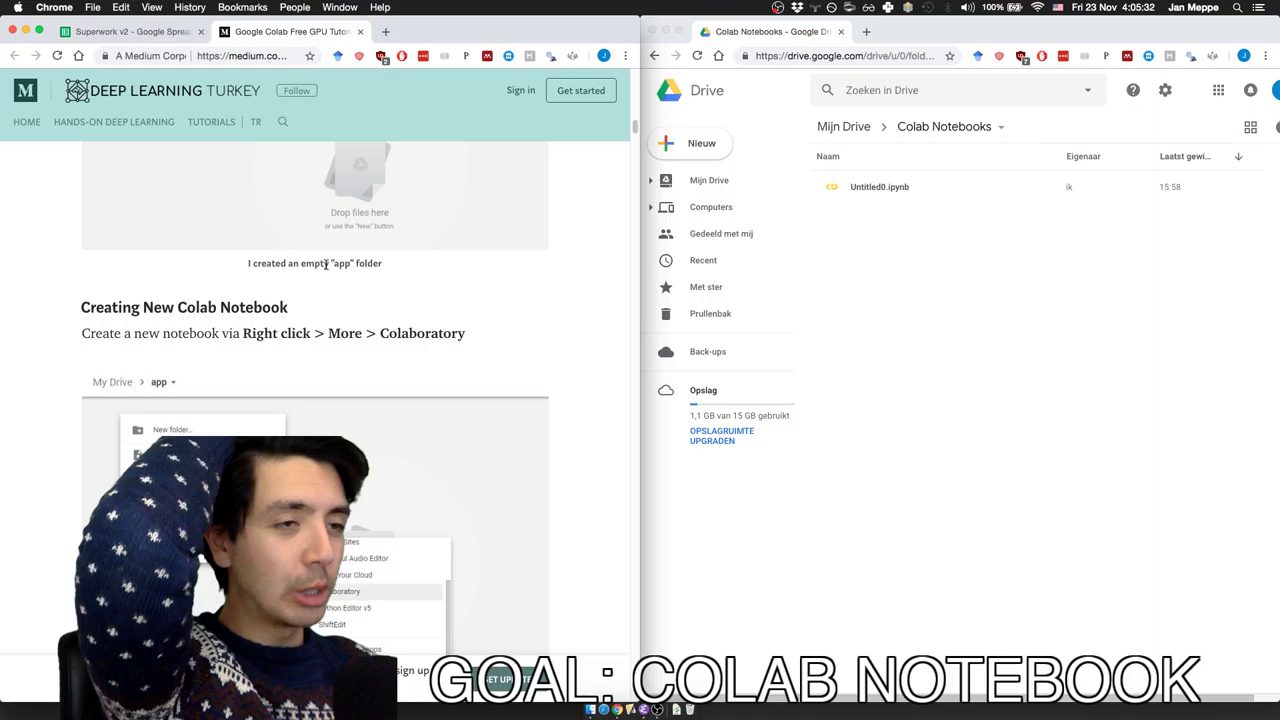
pyautogui.click(900, 215)
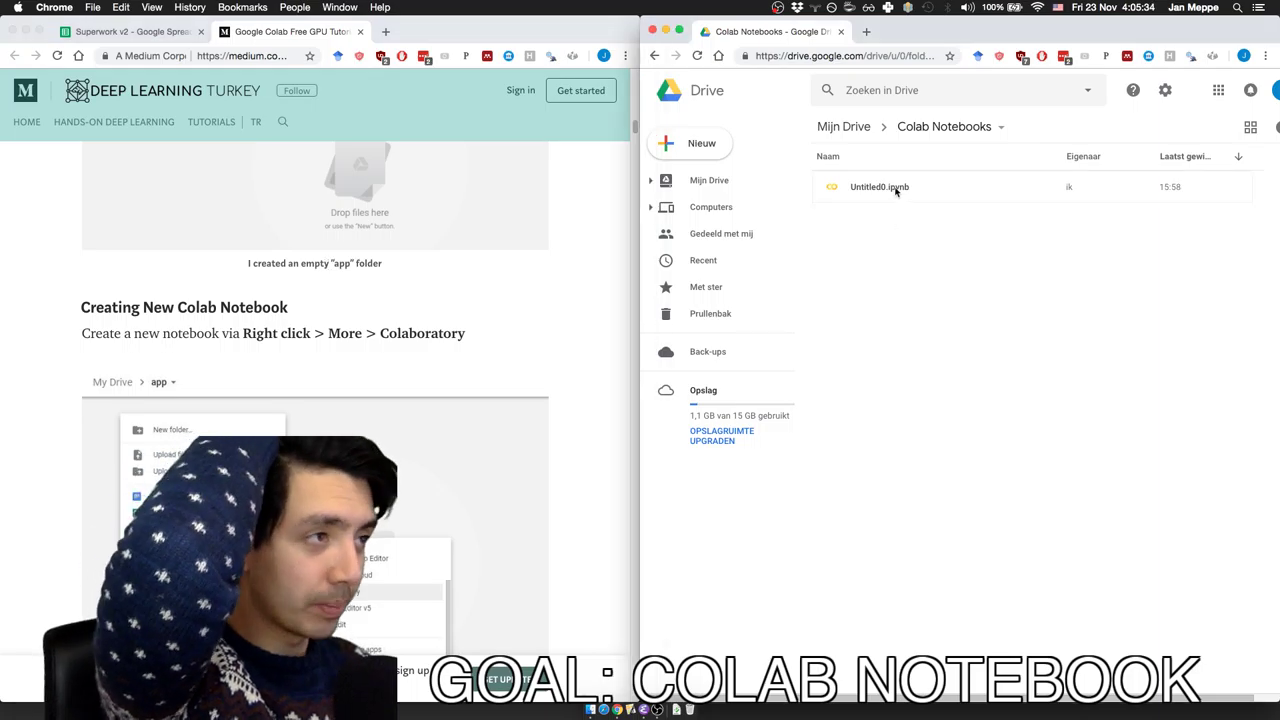
pyautogui.click(828, 55)
pyautogui.click(896, 253)
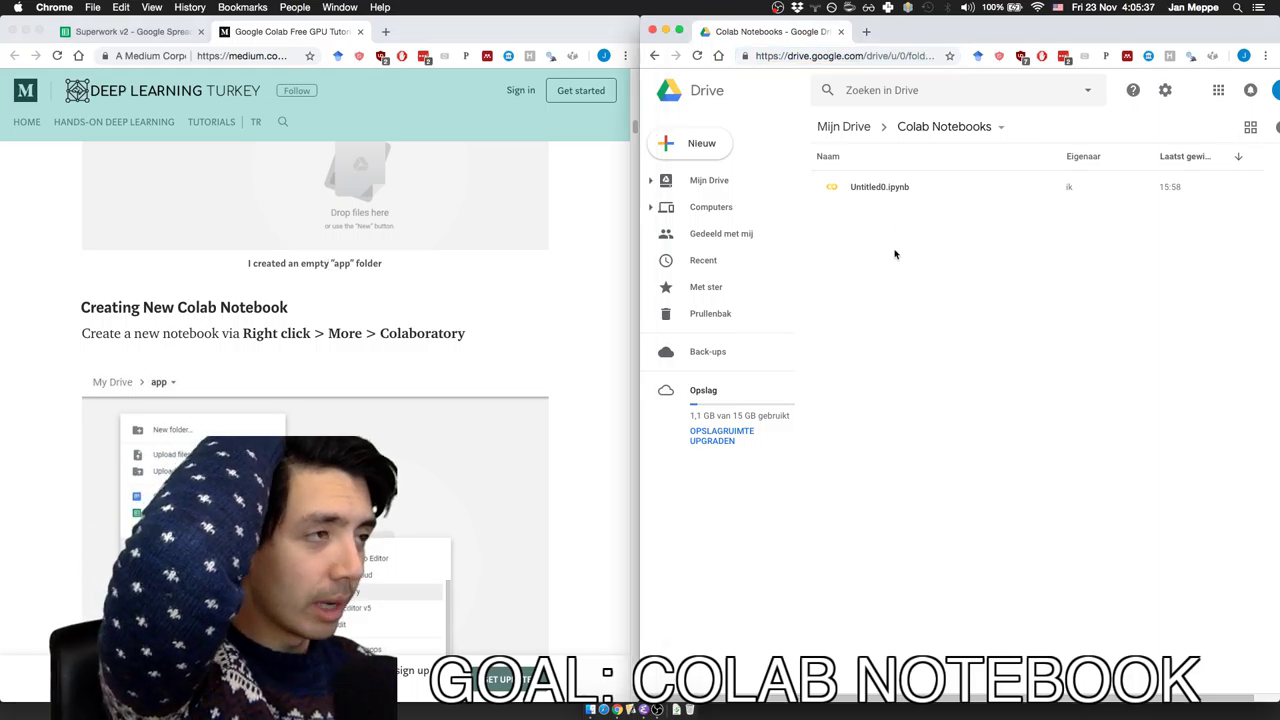
pyautogui.click(882, 193)
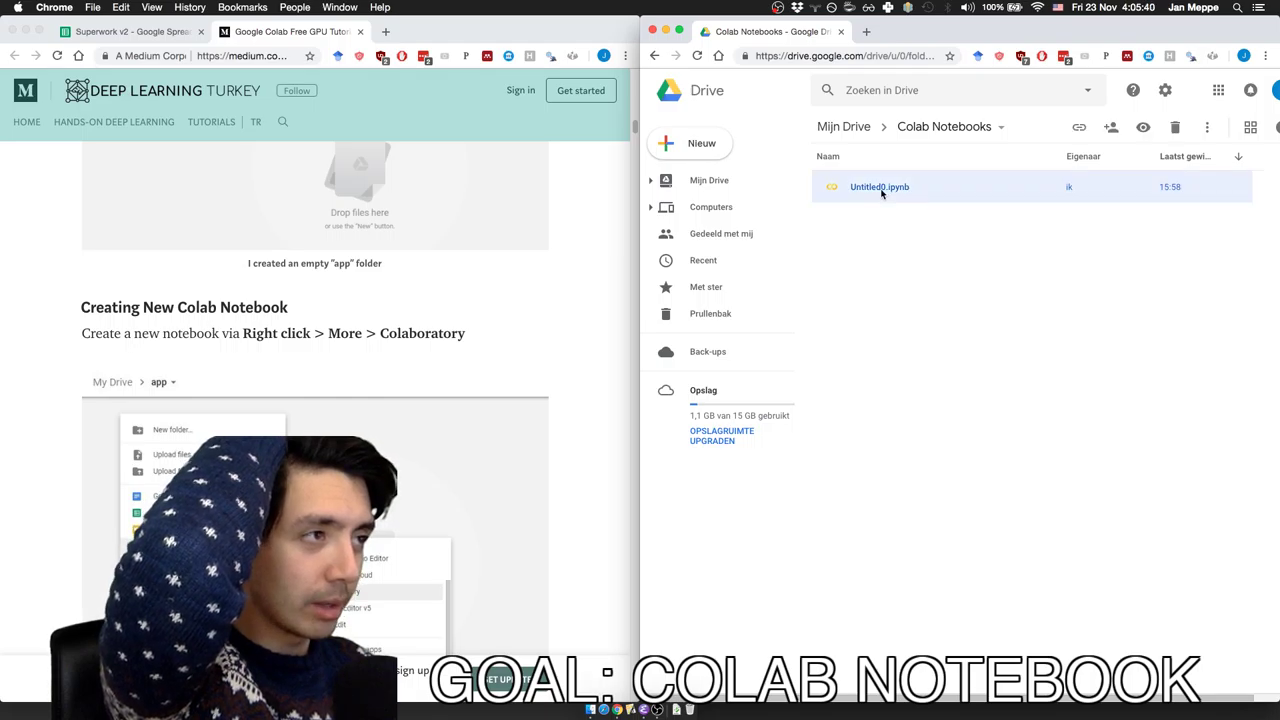
pyautogui.rightClick(877, 209)
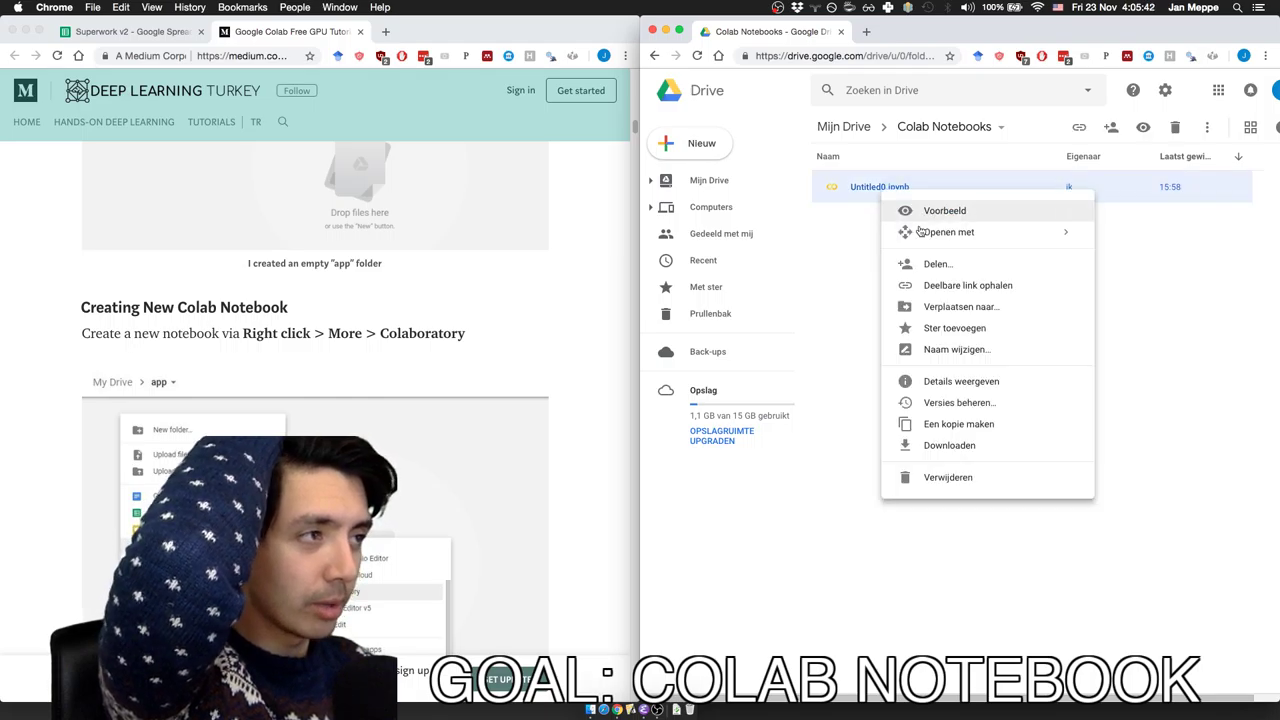
pyautogui.moveTo(918, 236)
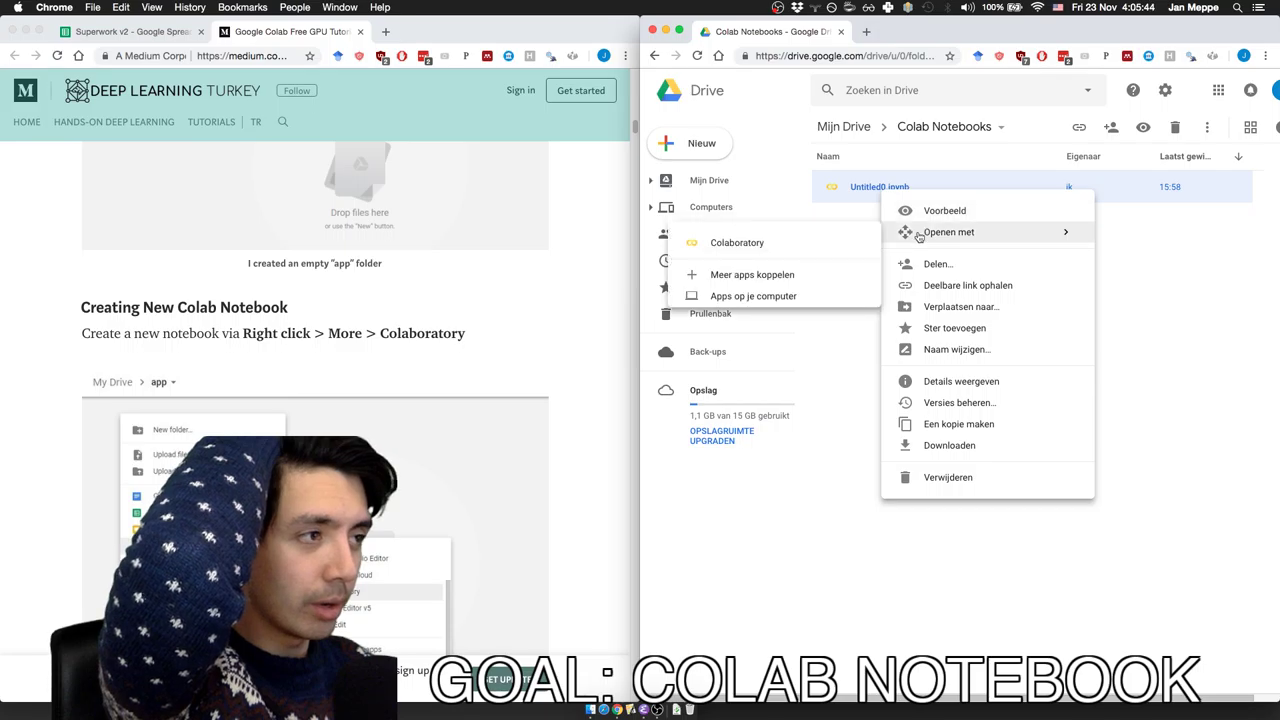
pyautogui.click(737, 248)
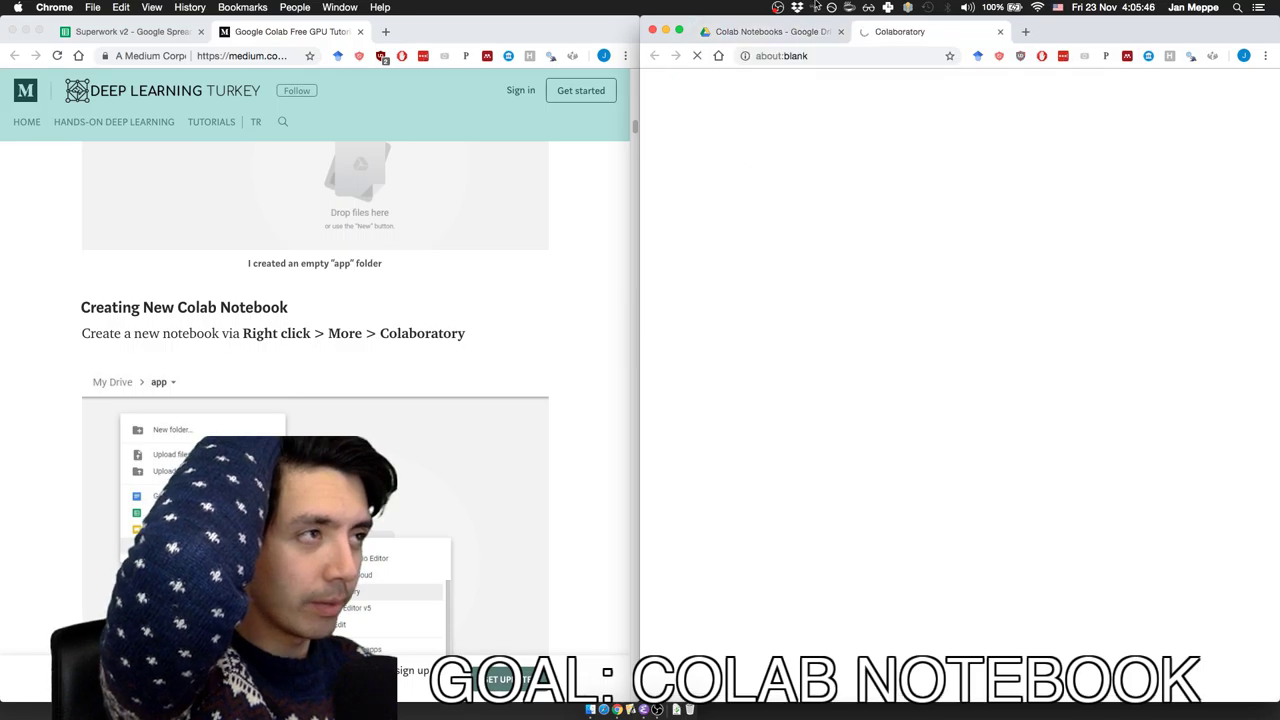
pyautogui.click(841, 31)
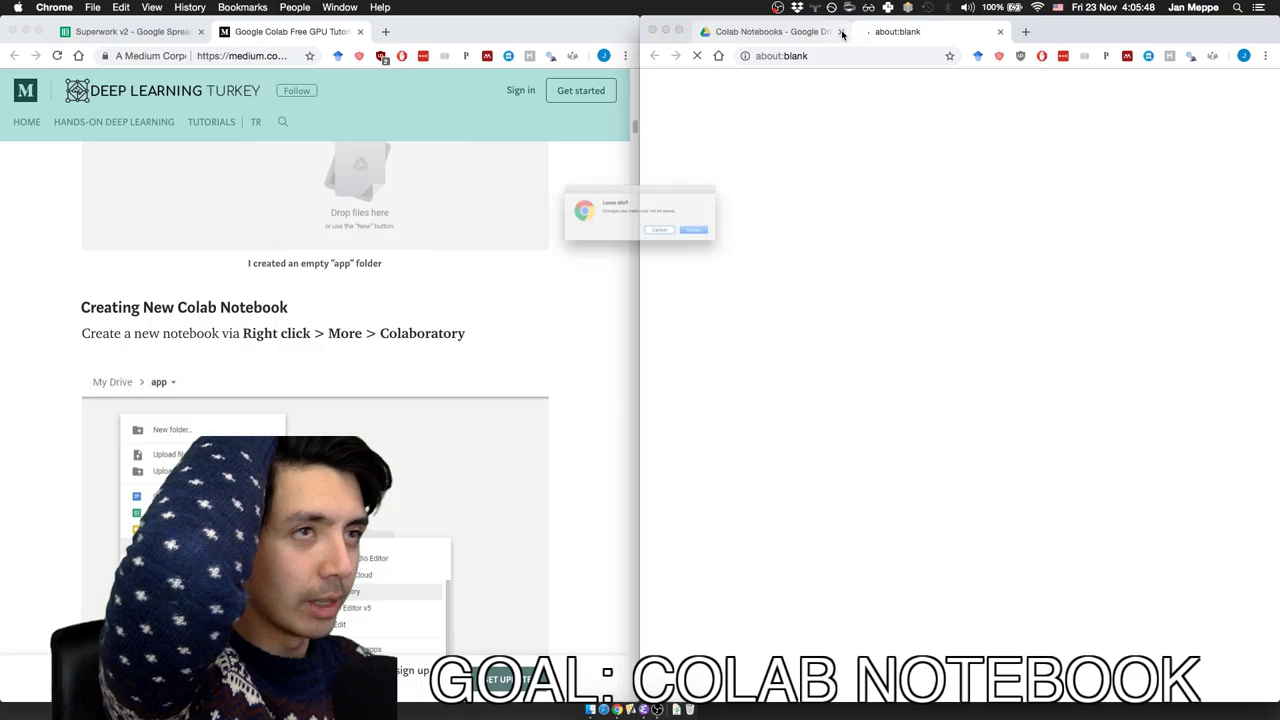
pyautogui.click(738, 244)
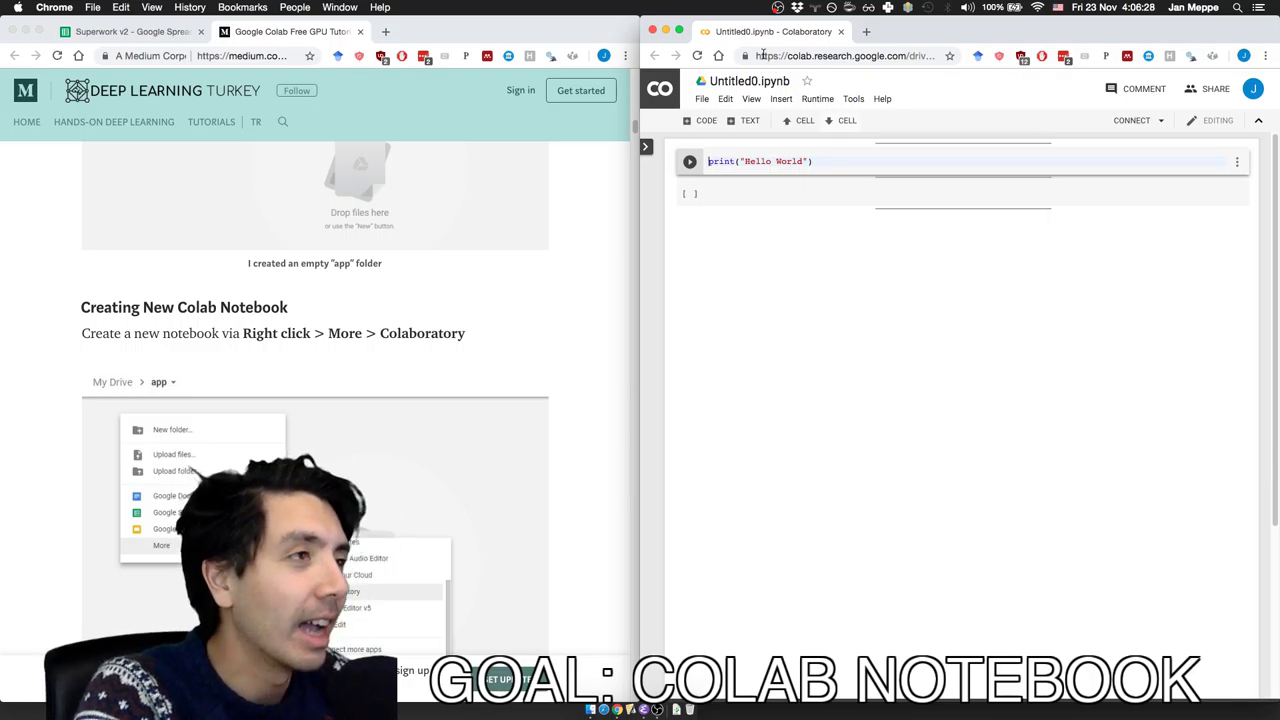
# - Read the tutorial's instructions on renaming the notebook and selecting GPU as its hardware accelerator
pyautogui.click(770, 161)
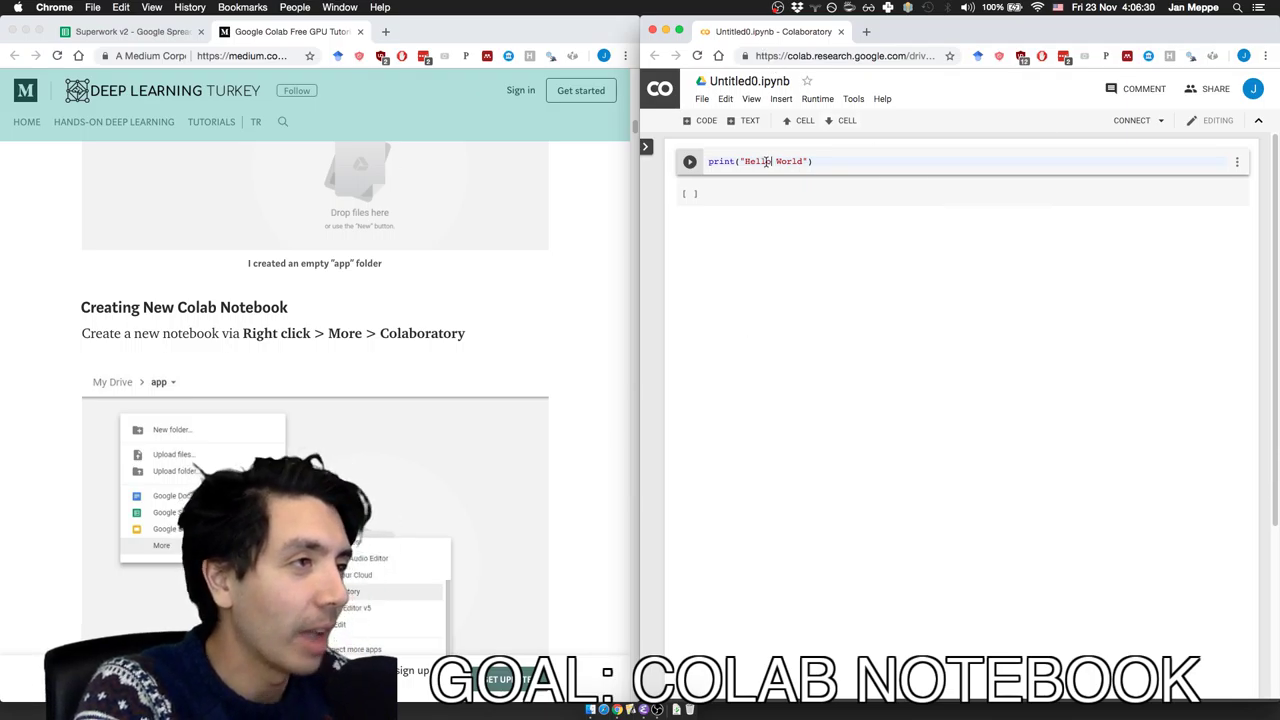
pyautogui.scroll(-4, 366, 309)
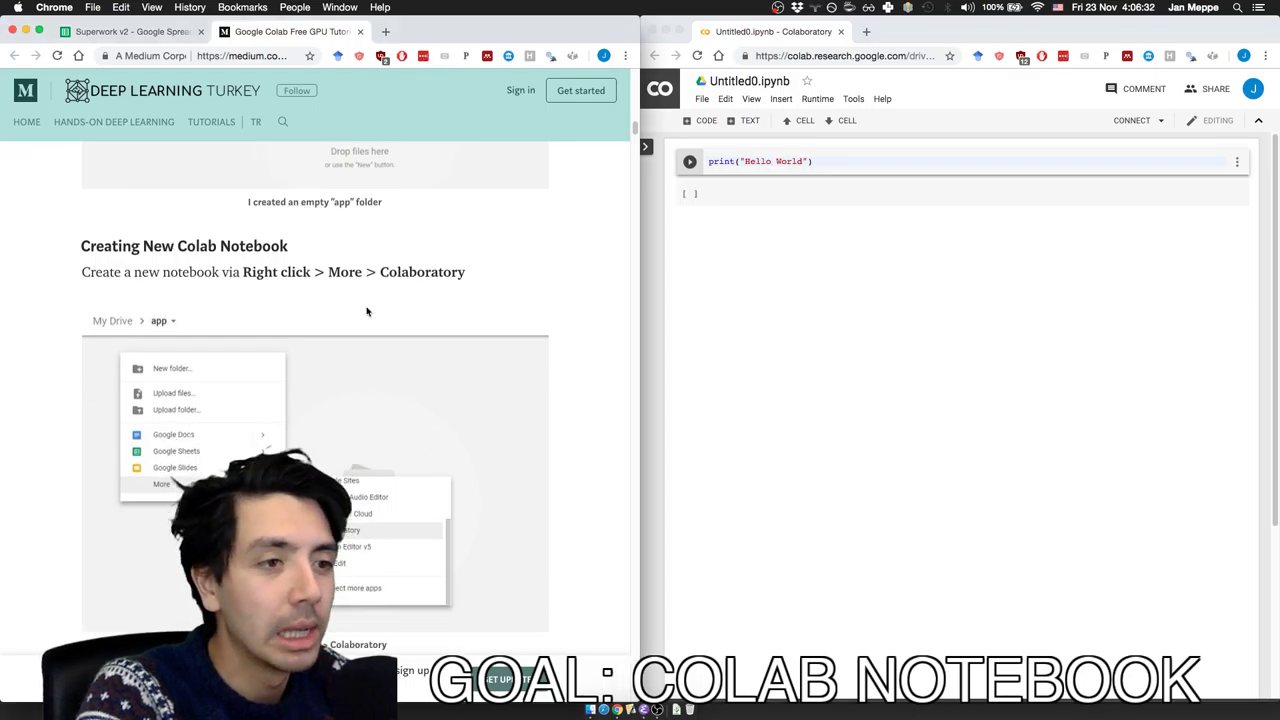
pyautogui.scroll(-4, 367, 308)
pyautogui.scroll(-2, 367, 308)
pyautogui.tripleClick(320, 350)
pyautogui.click(315, 366)
pyautogui.click(845, 280)
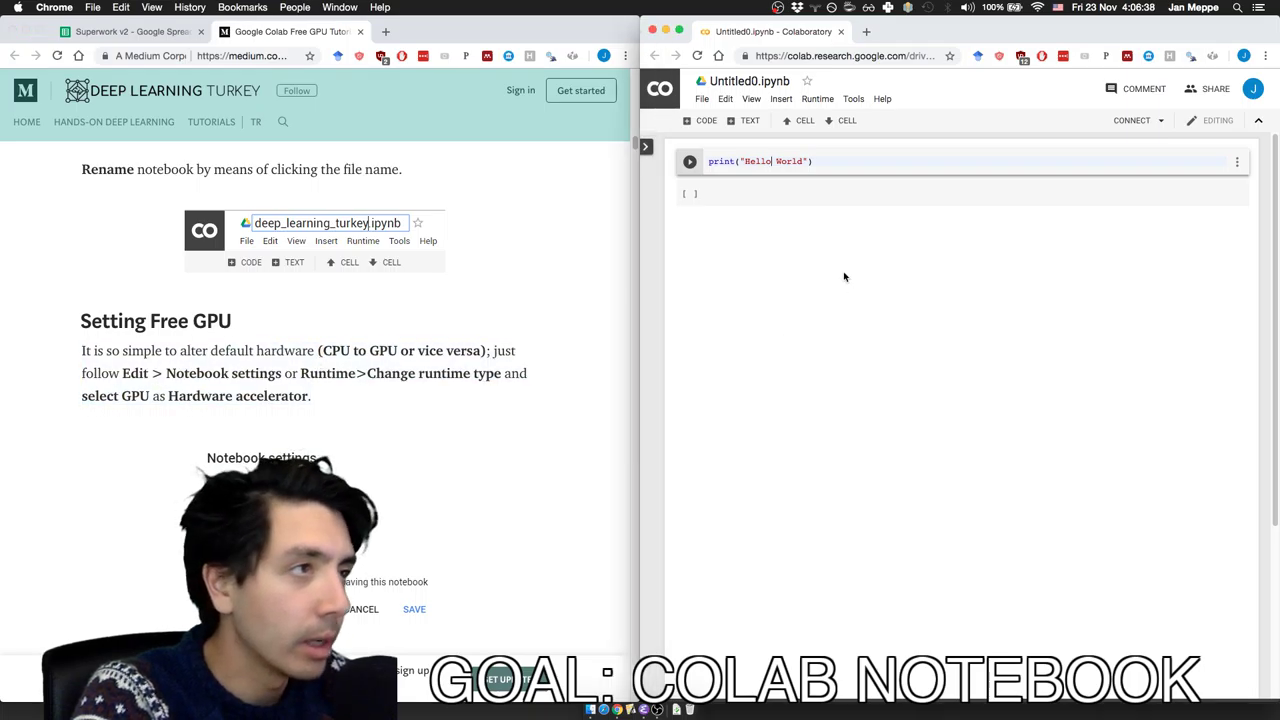
# - Open the notebook settings, look at the Colaboratory FAQ page, and return to the Untitled0.ipynb notebook
pyautogui.click(703, 100)
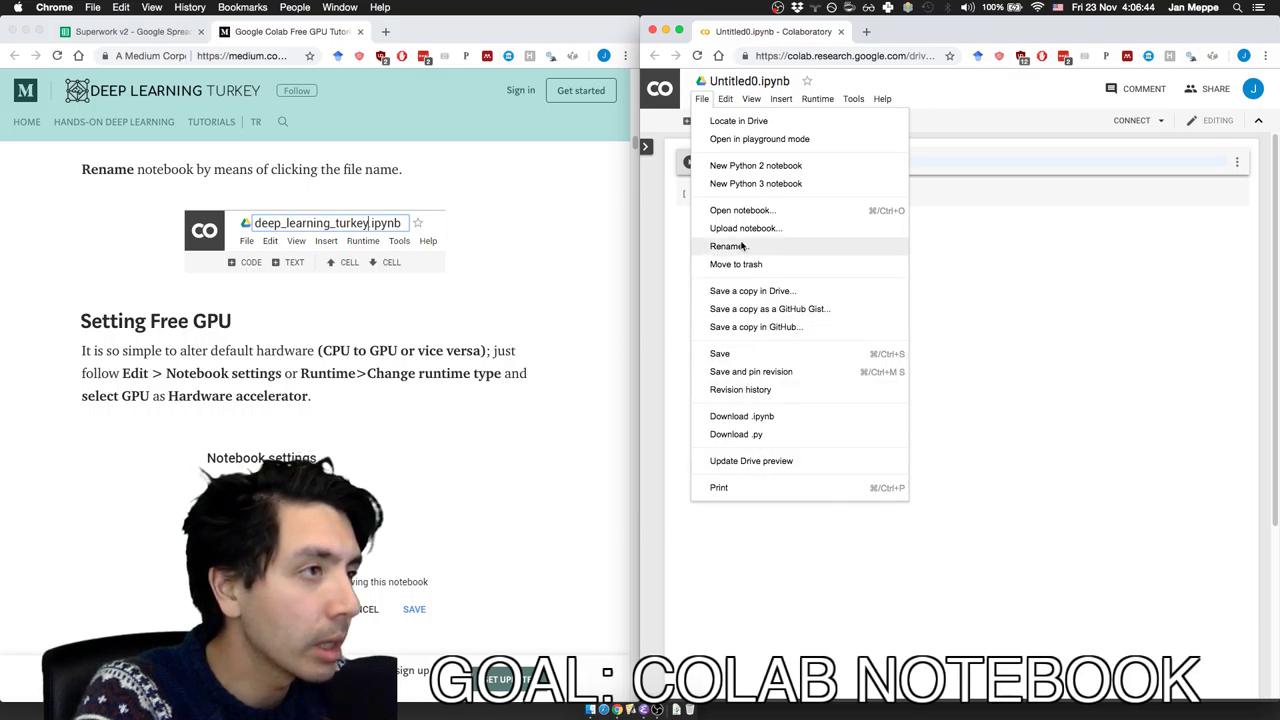
pyautogui.click(725, 99)
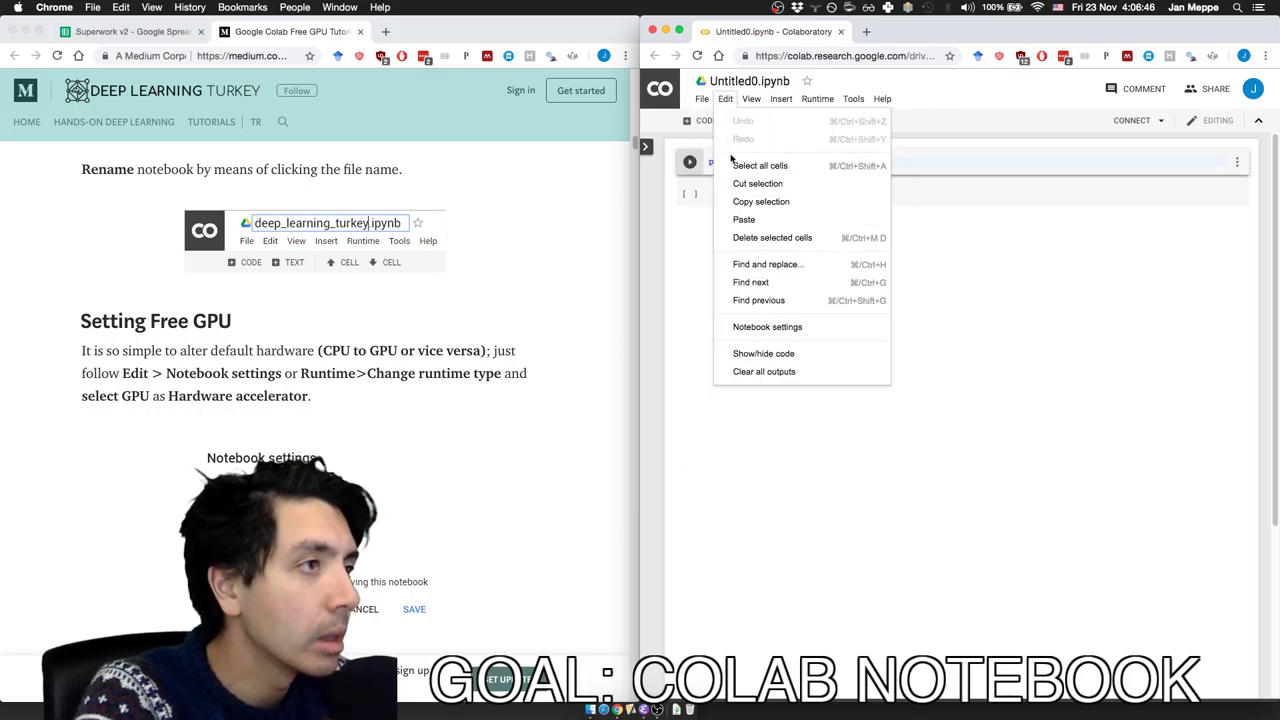
pyautogui.click(740, 329)
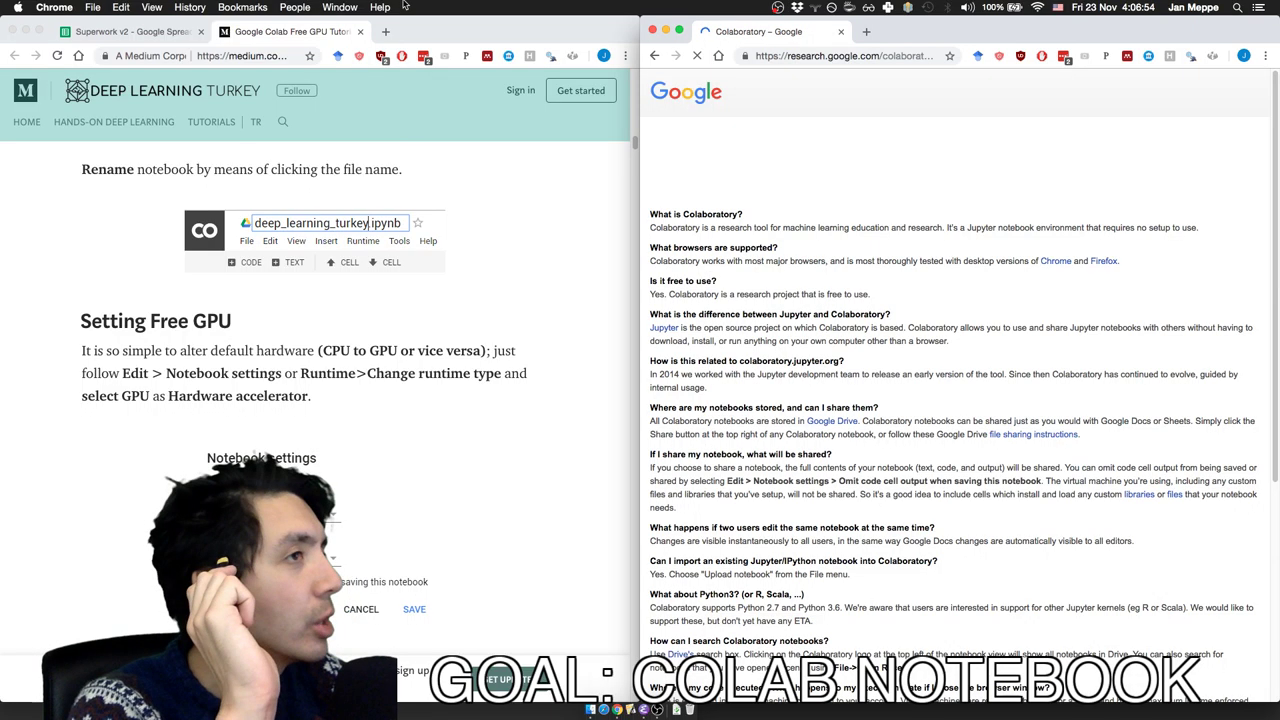
pyautogui.click(652, 57)
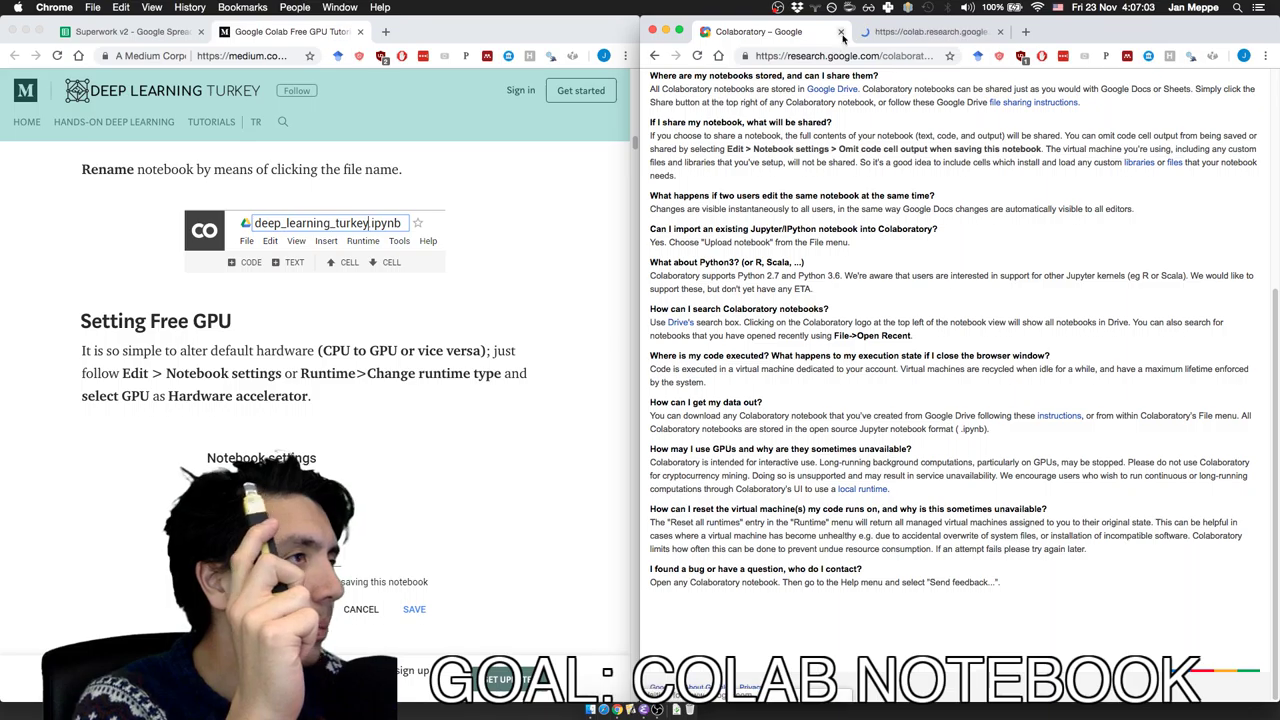
pyautogui.click(842, 32)
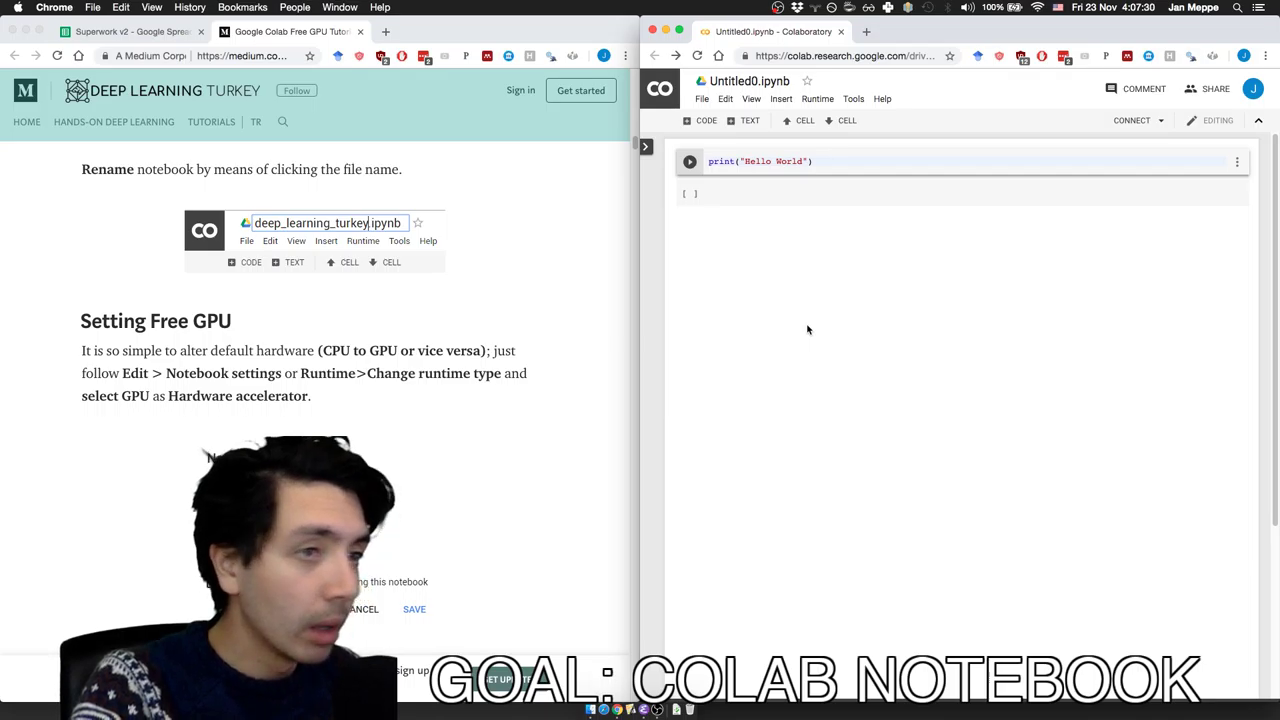
# - Set the notebook's hardware accelerator to GPU and save the notebook settings
pyautogui.click(725, 98)
pyautogui.click(748, 328)
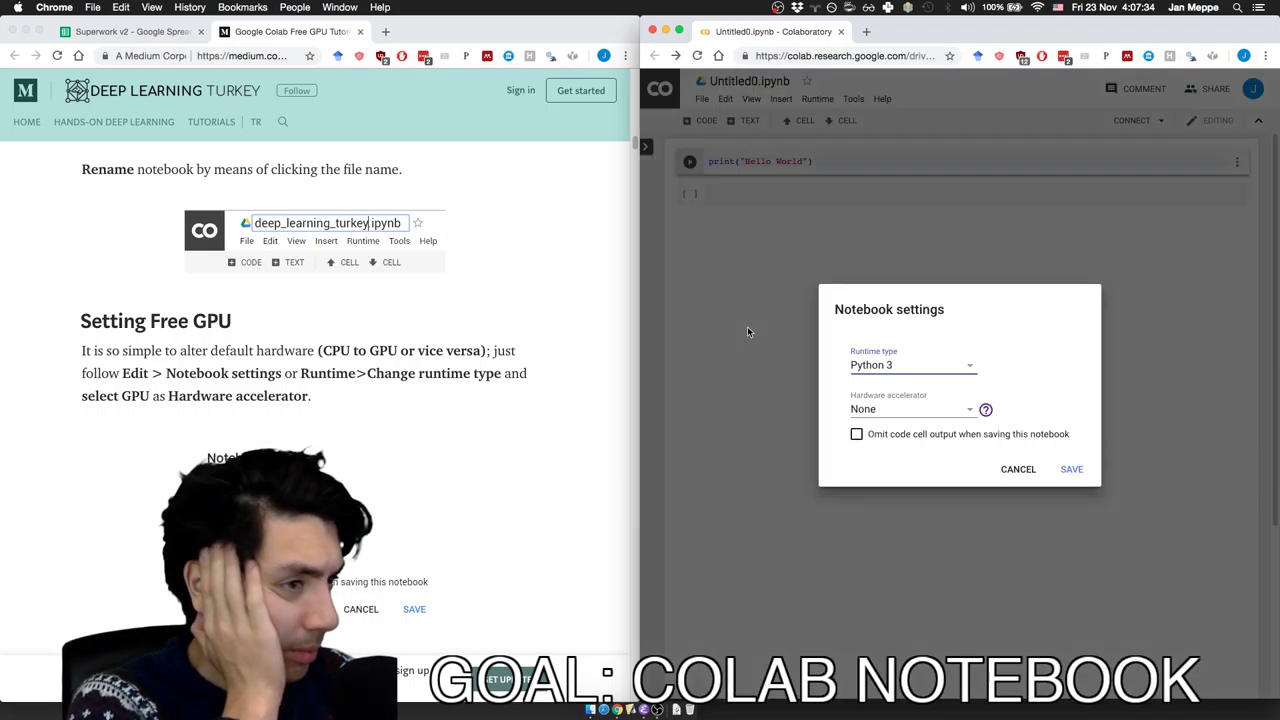
pyautogui.click(910, 409)
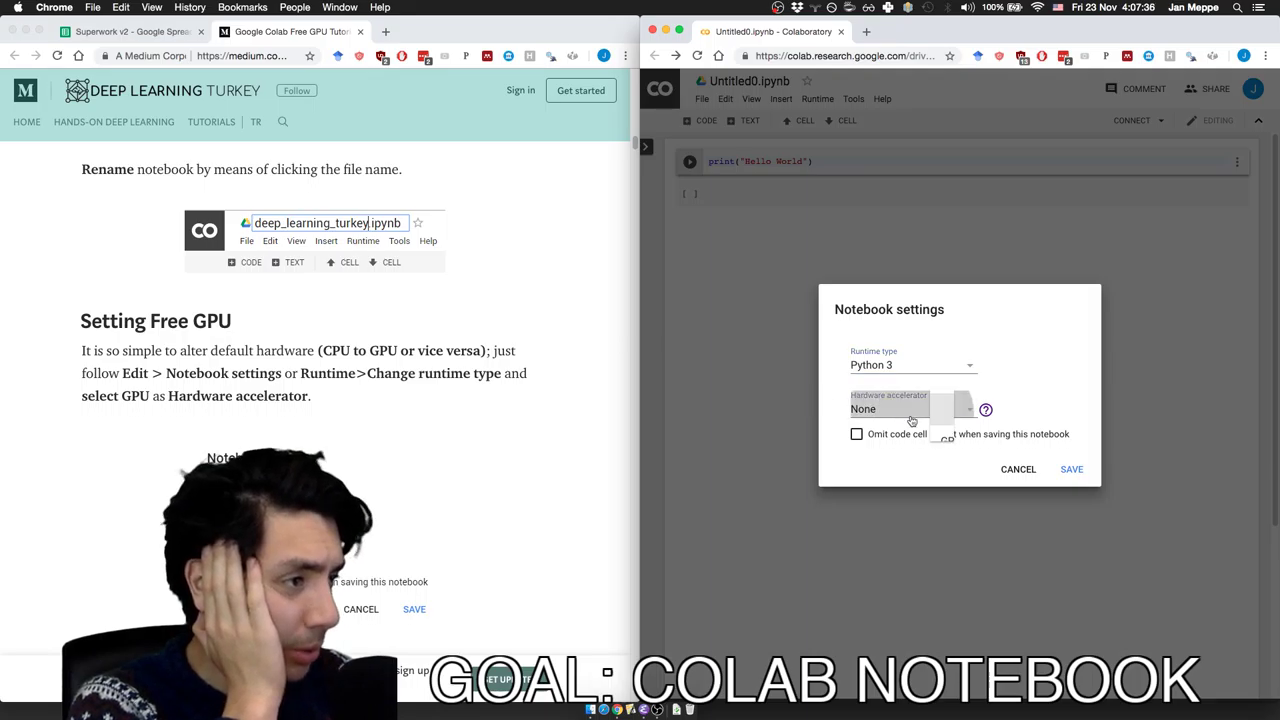
pyautogui.click(950, 441)
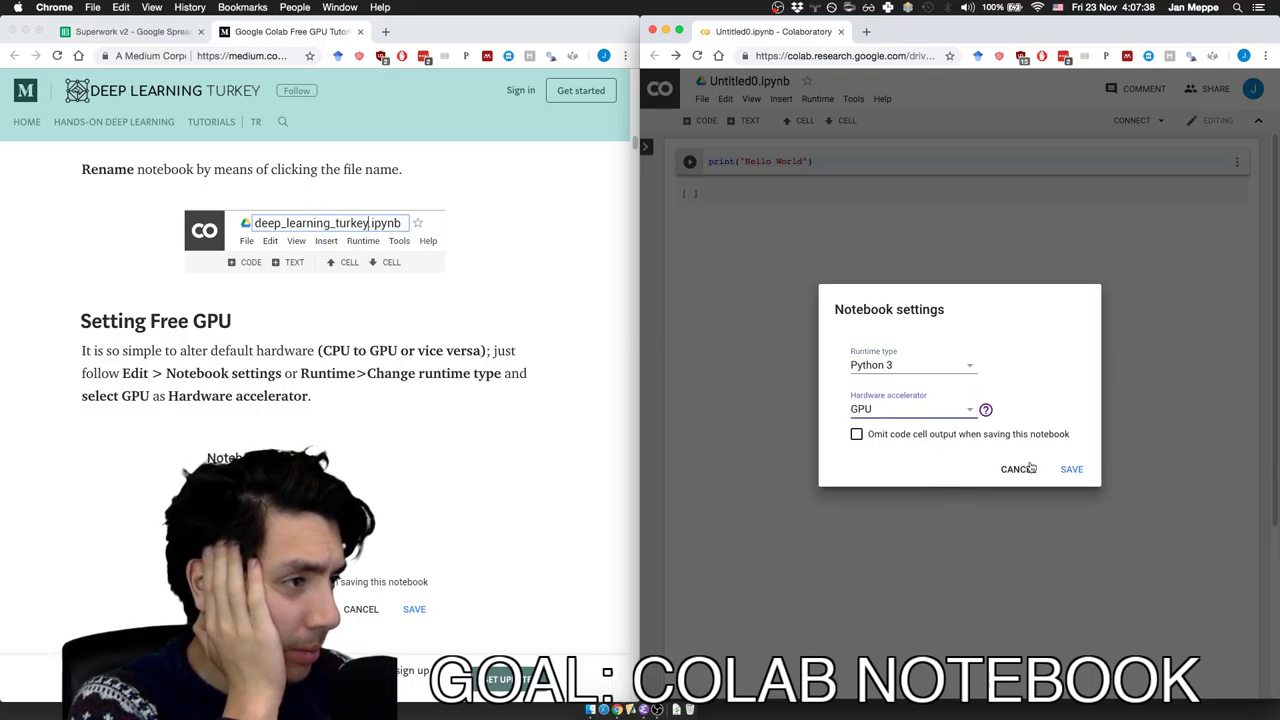
pyautogui.click(943, 409)
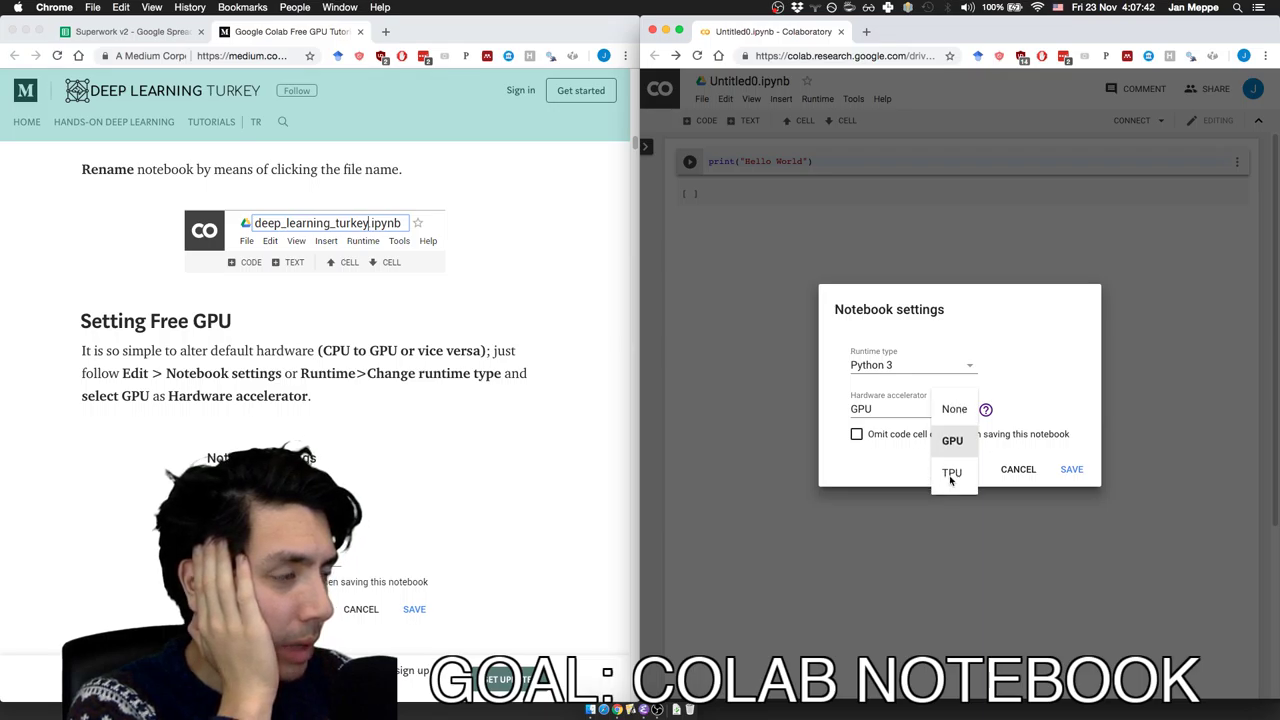
pyautogui.click(952, 441)
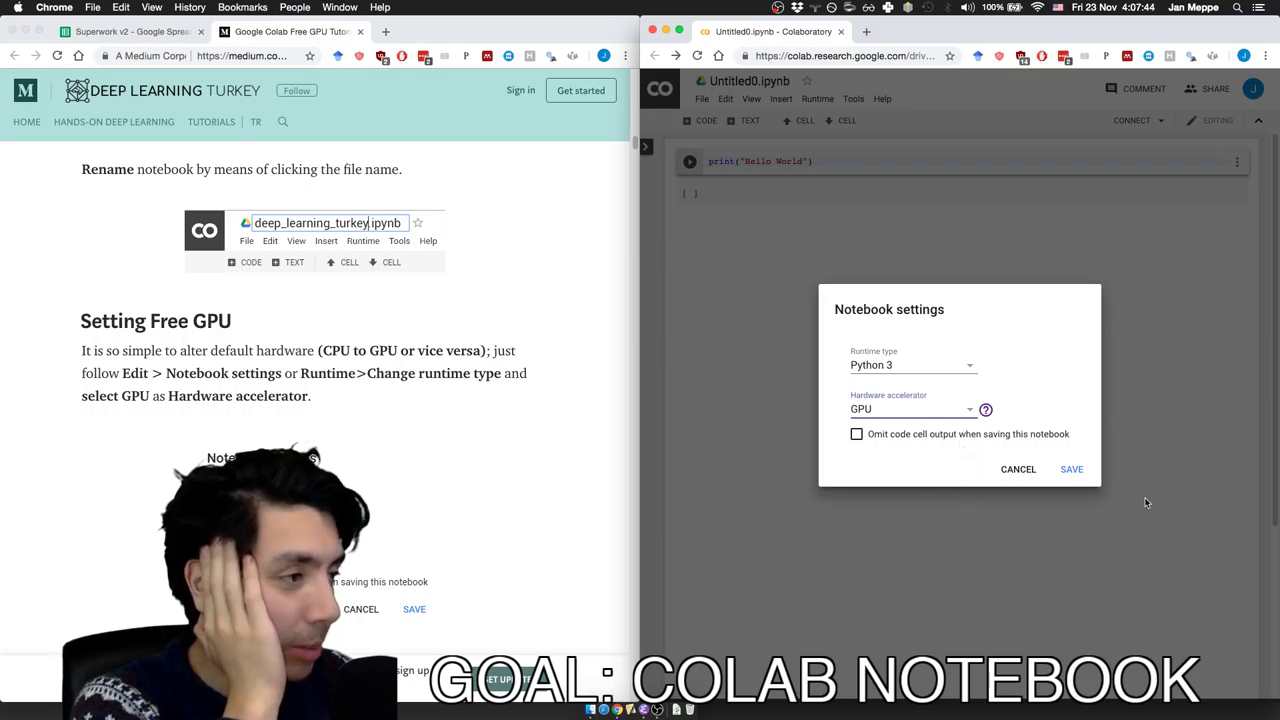
pyautogui.click(1071, 469)
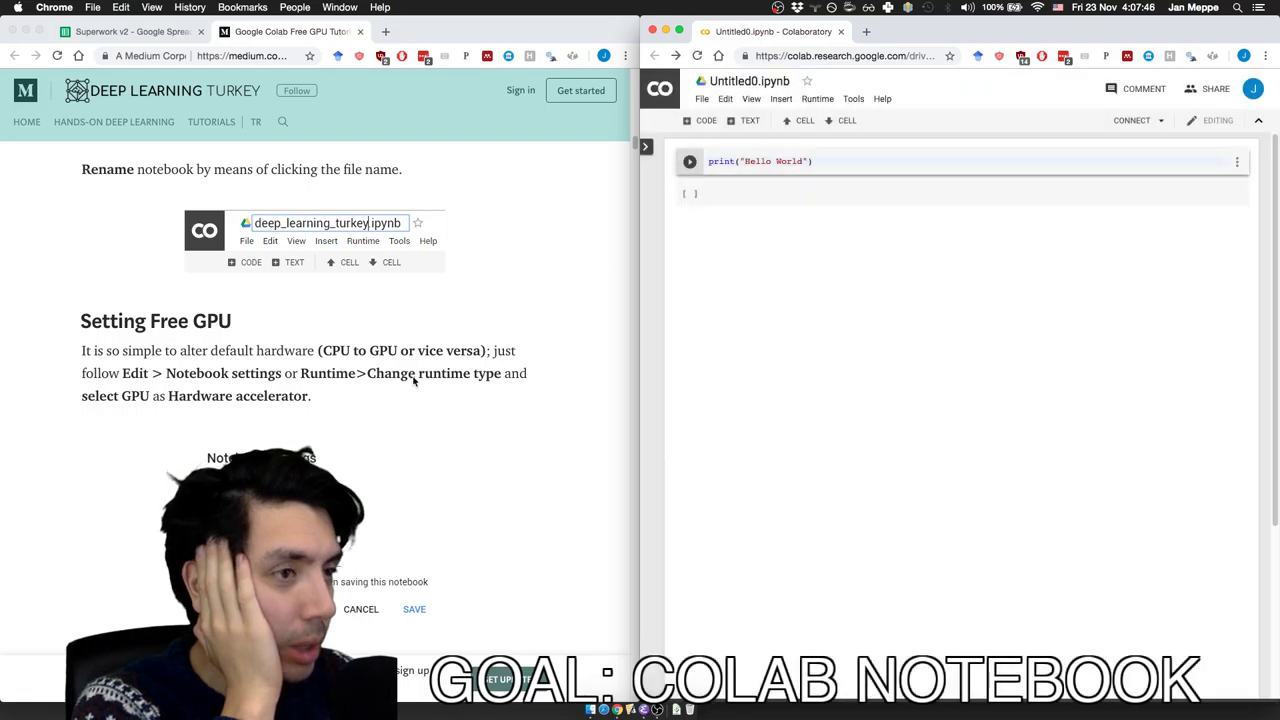
# - Read the tutorial's sections on running basic Python code and importing .py files, and activate the notebook's empty second cell
pyautogui.scroll(-3, 413, 380)
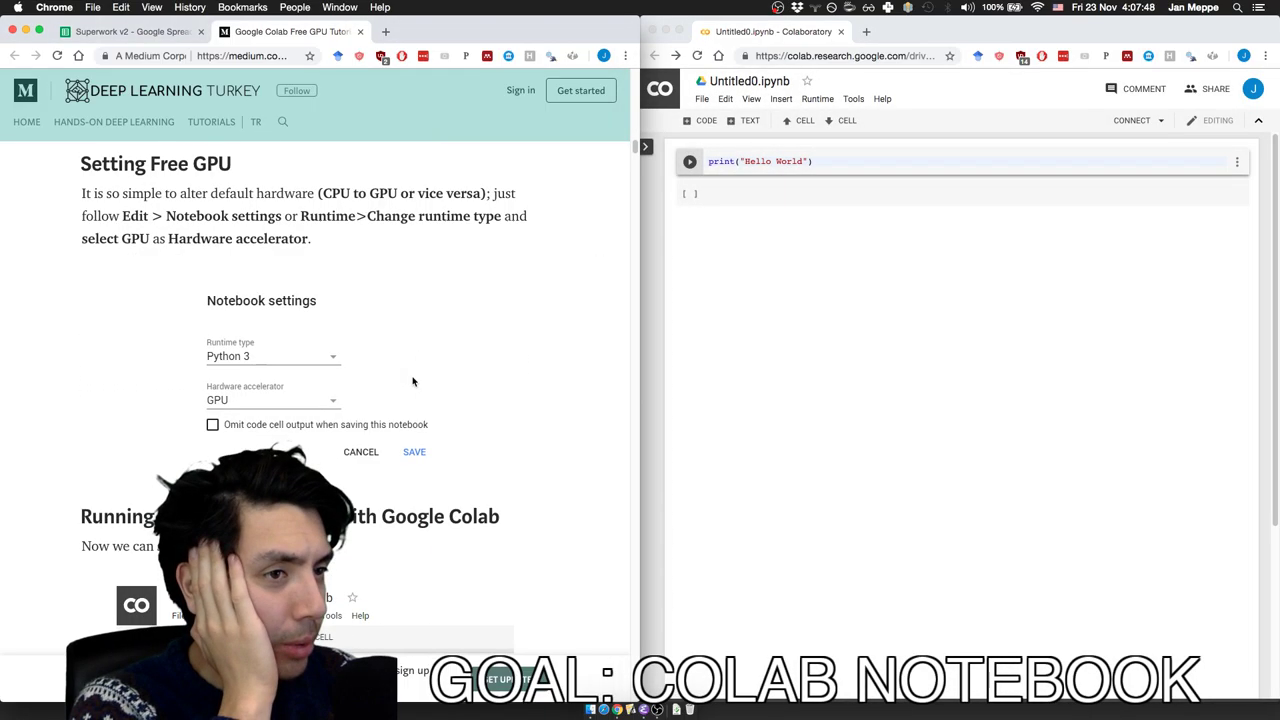
pyautogui.scroll(-1, 413, 381)
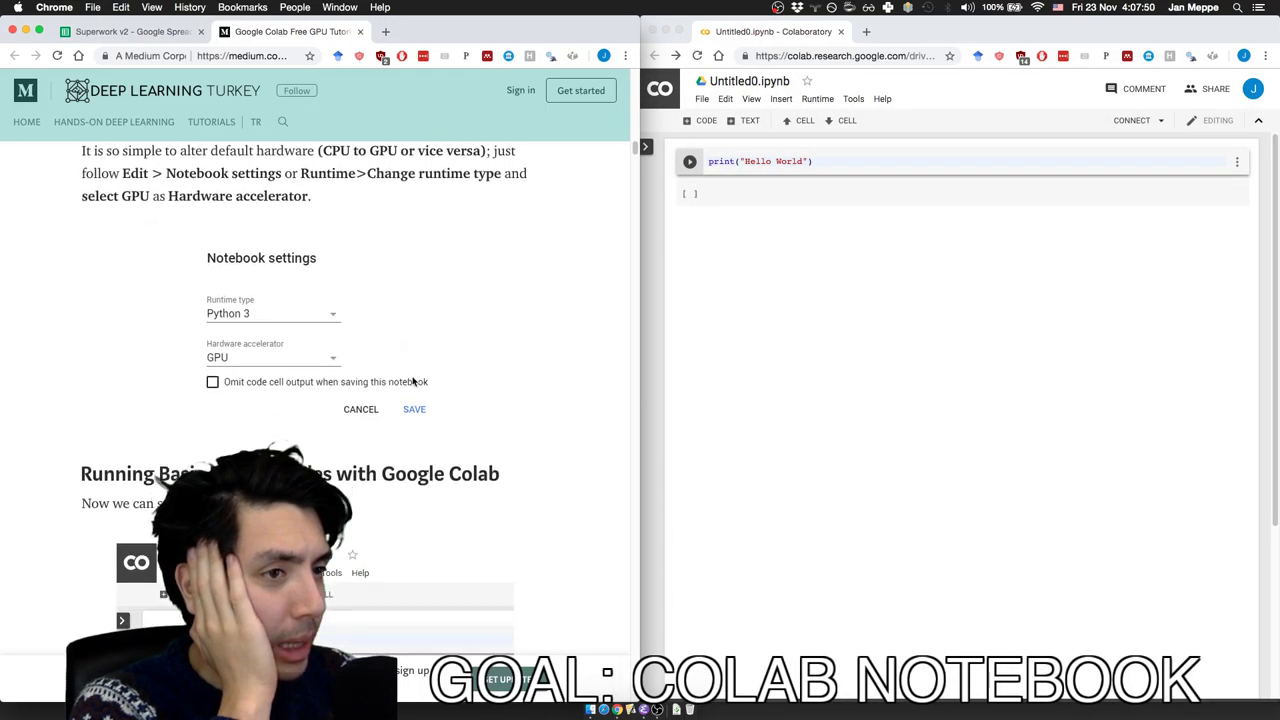
pyautogui.scroll(-8, 413, 381)
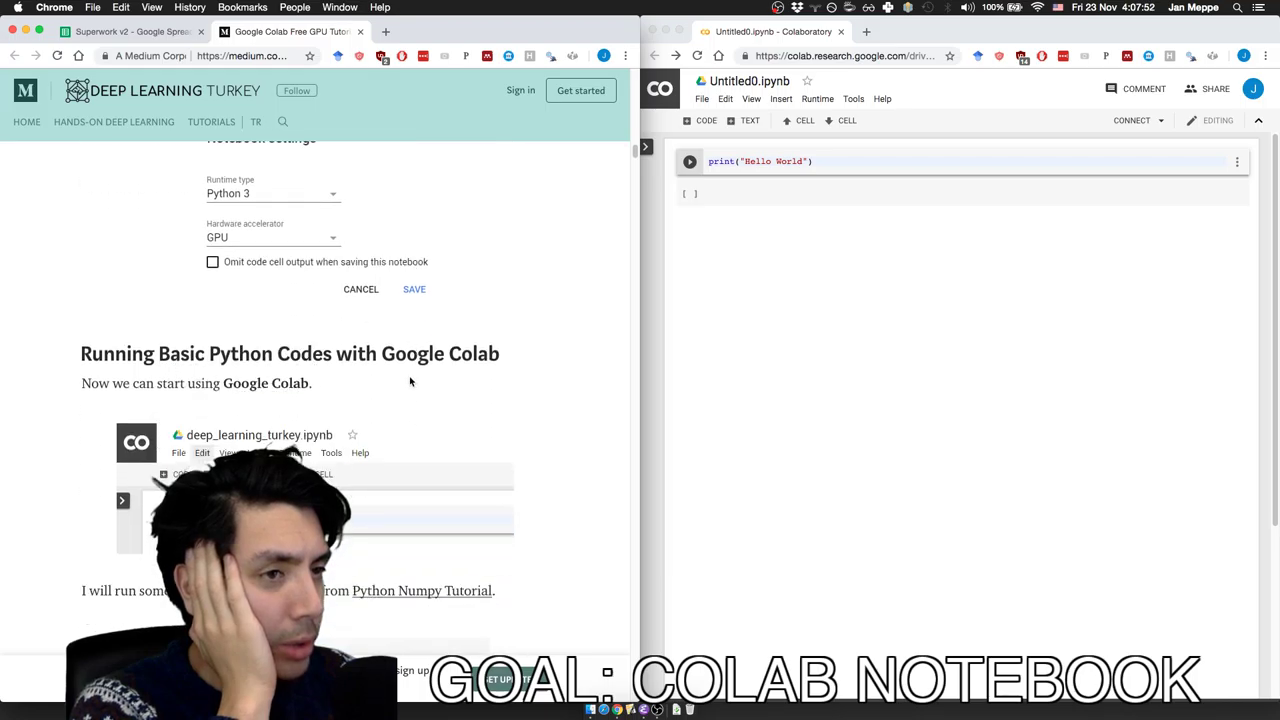
pyautogui.scroll(-10, 410, 381)
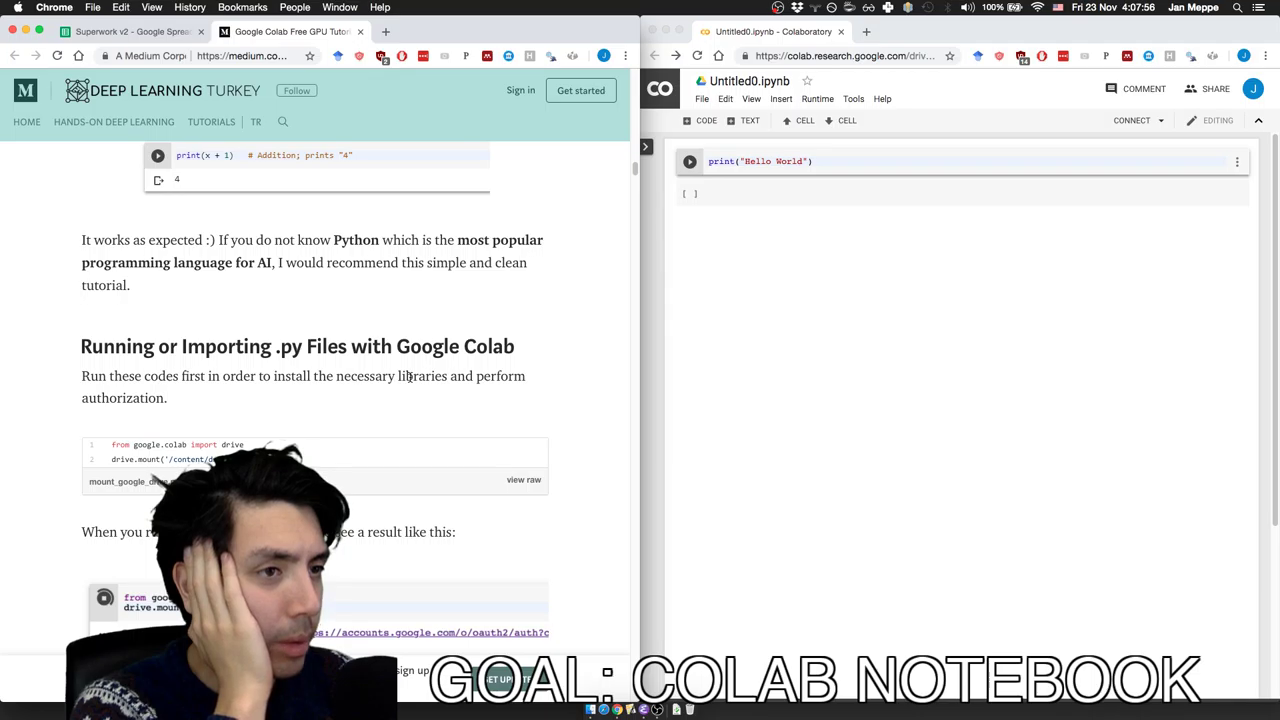
pyautogui.scroll(-1, 410, 376)
pyautogui.click(1090, 56)
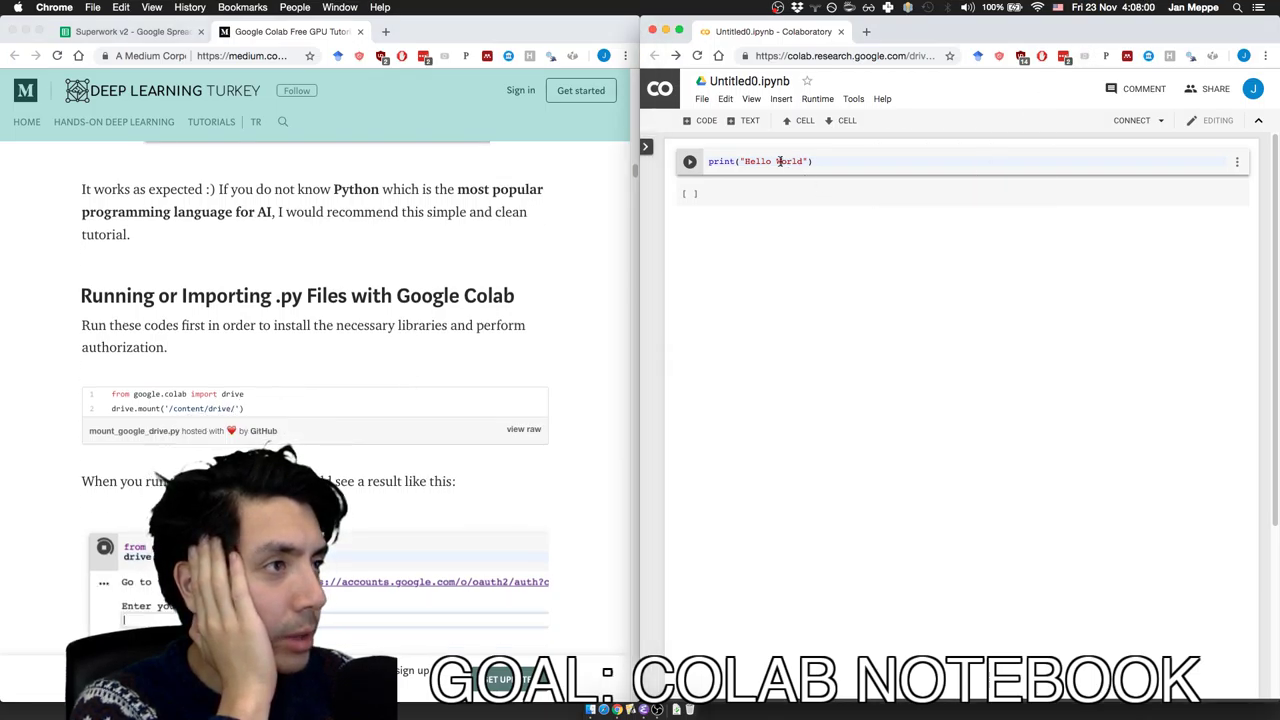
pyautogui.click(770, 190)
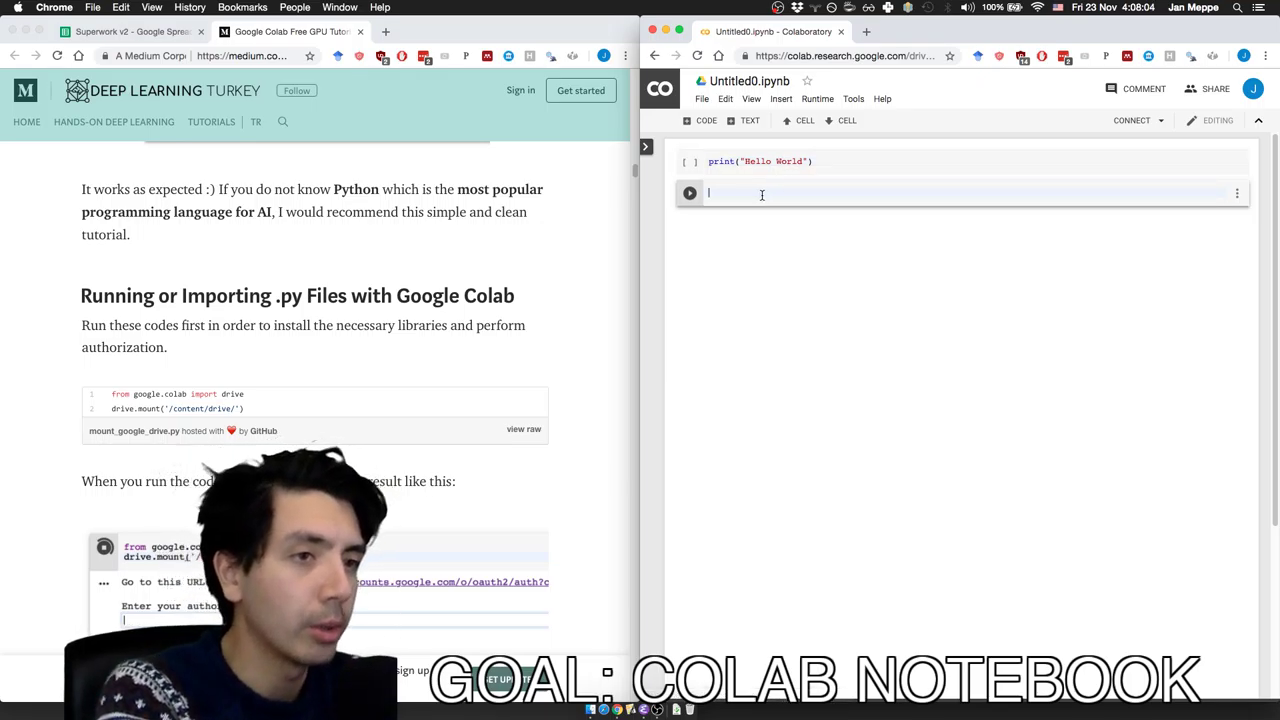
# - Write and run a cell importing drive from google.colab and calling drive.mount('/content/drive/'), ignoring the GPU memory limit notice
pyautogui.write('from google')
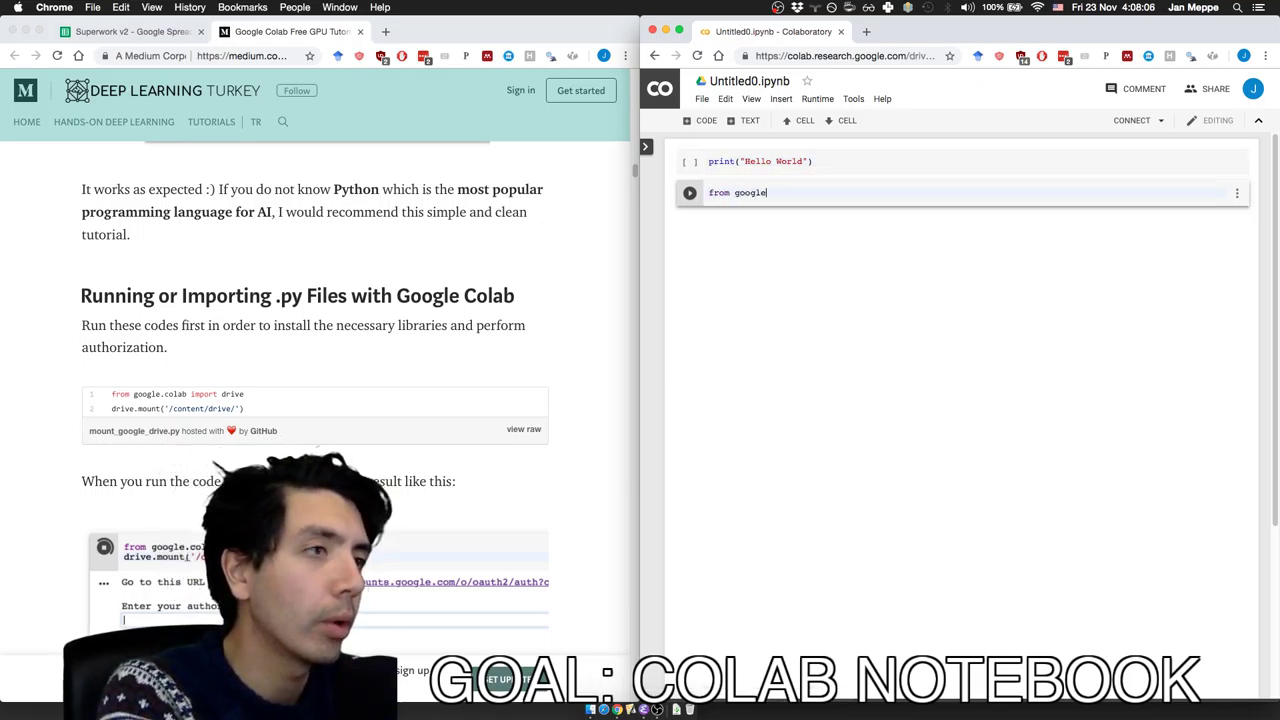
pyautogui.write('.colab import drive')
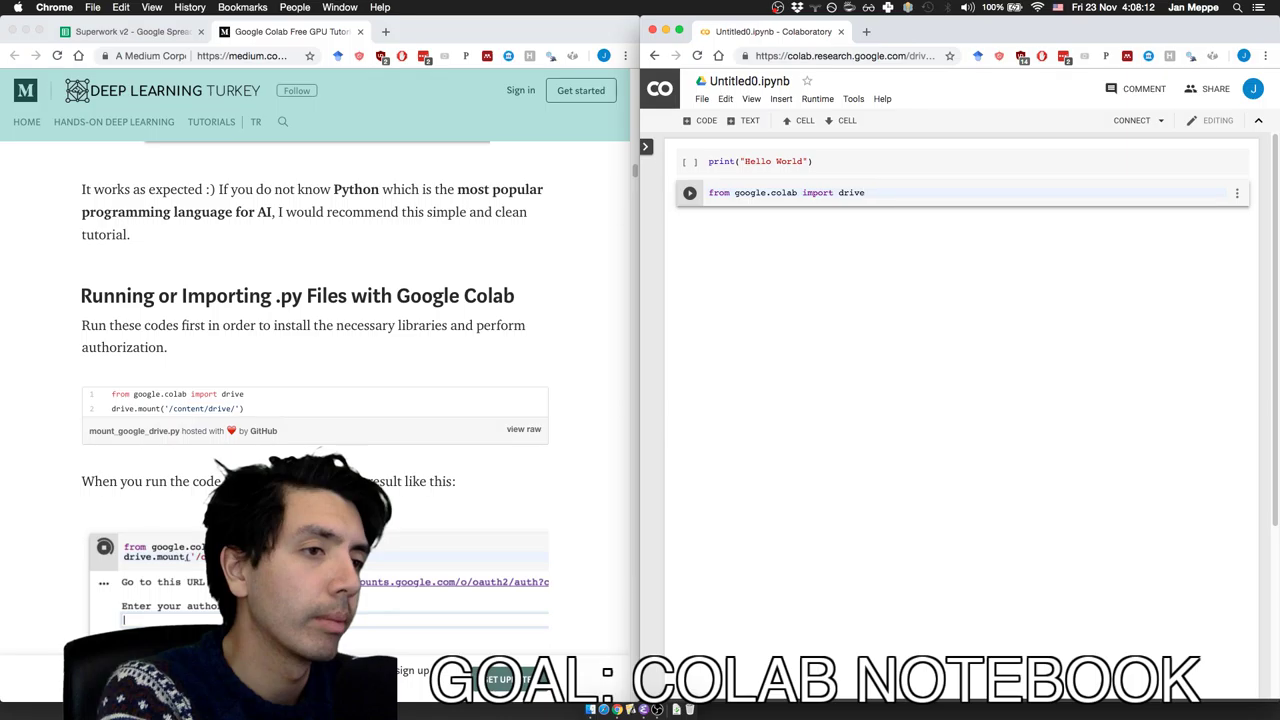
pyautogui.press('Return')
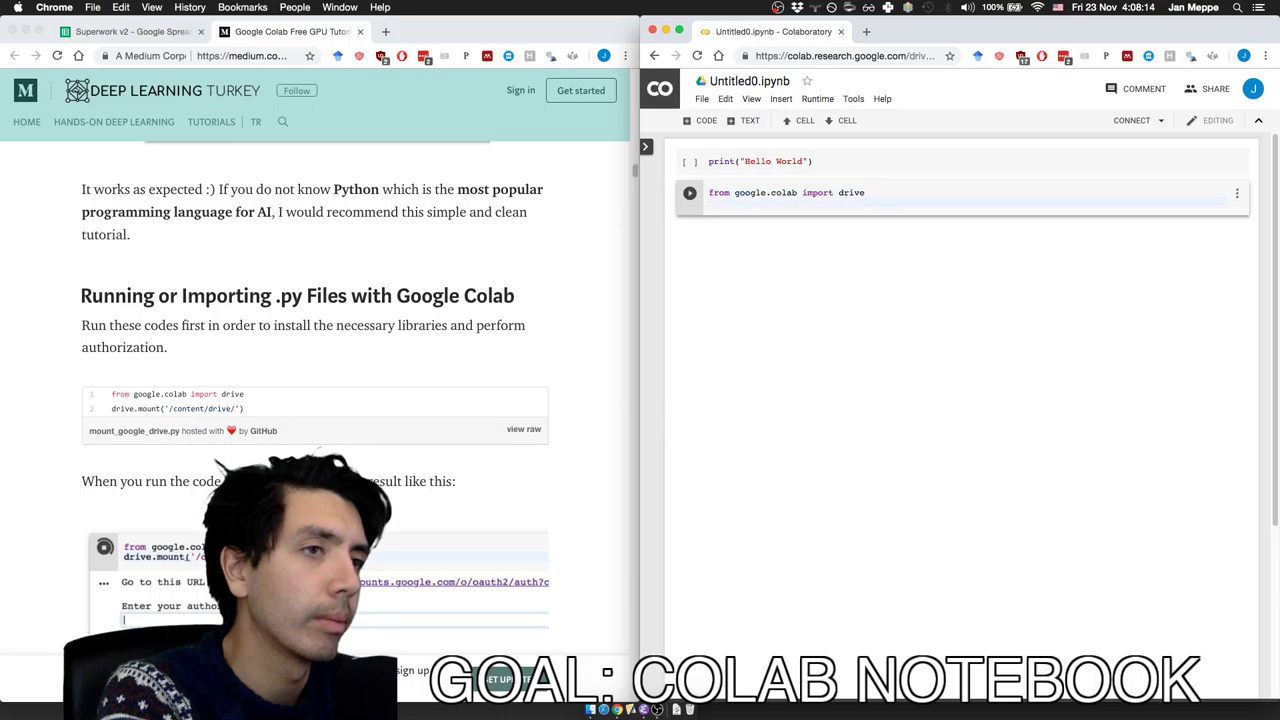
pyautogui.write('drive.m')
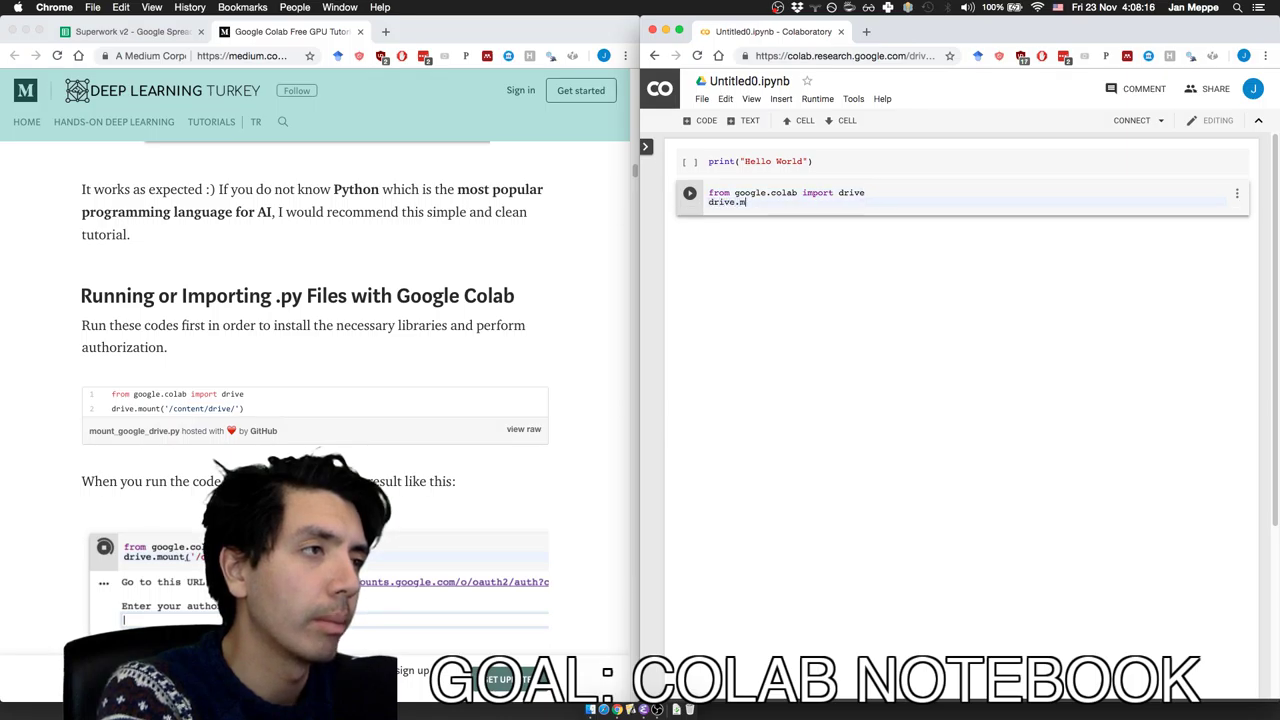
pyautogui.write('ount(')
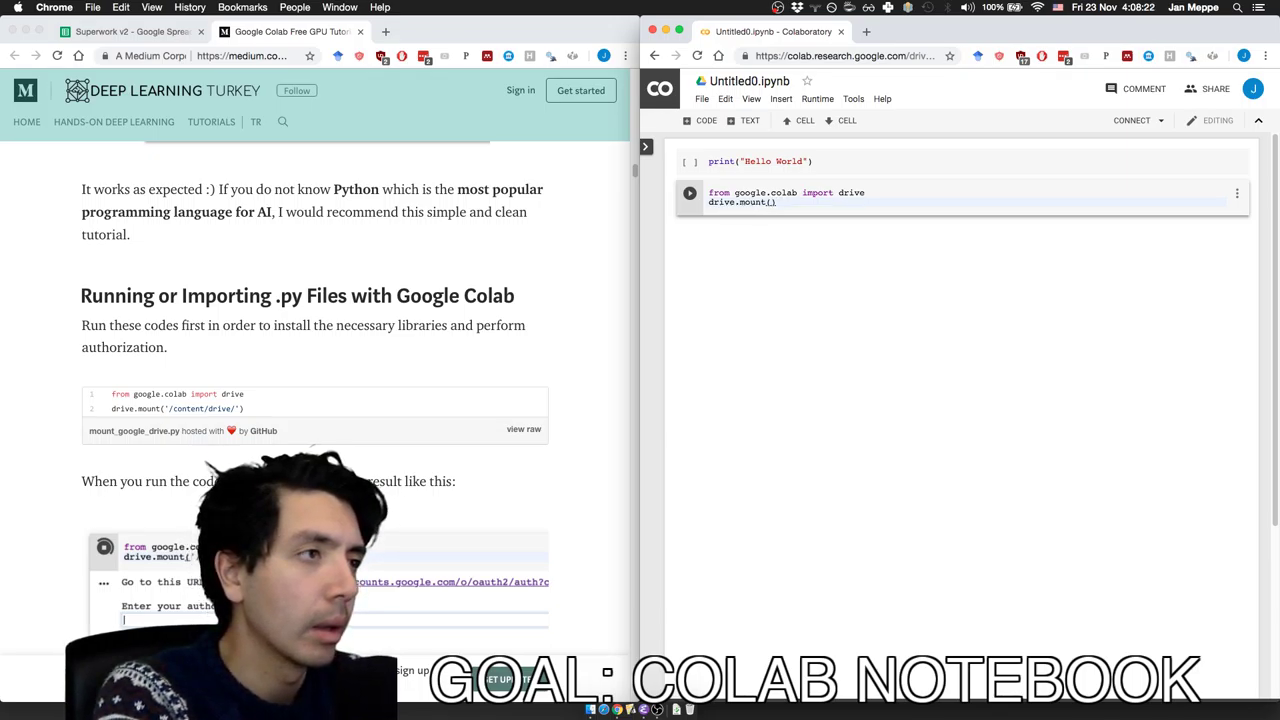
pyautogui.write("'")
pyautogui.write('/content/dr')
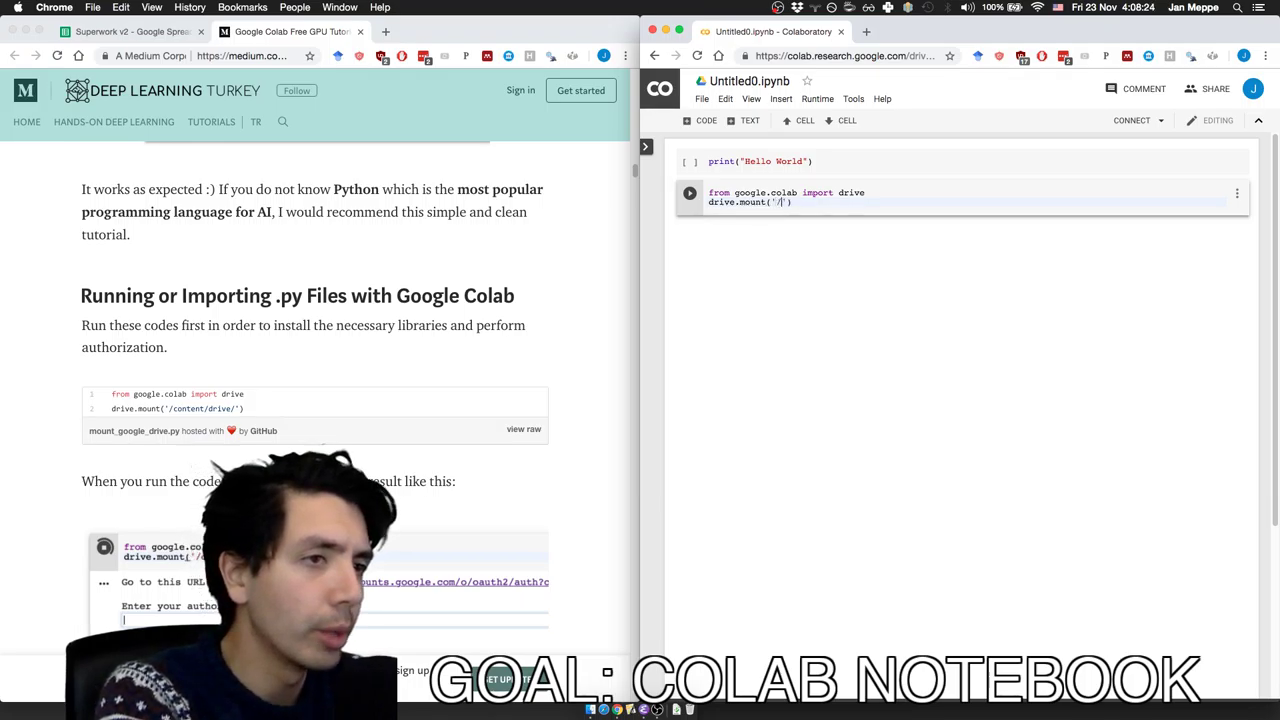
pyautogui.write('ive/')
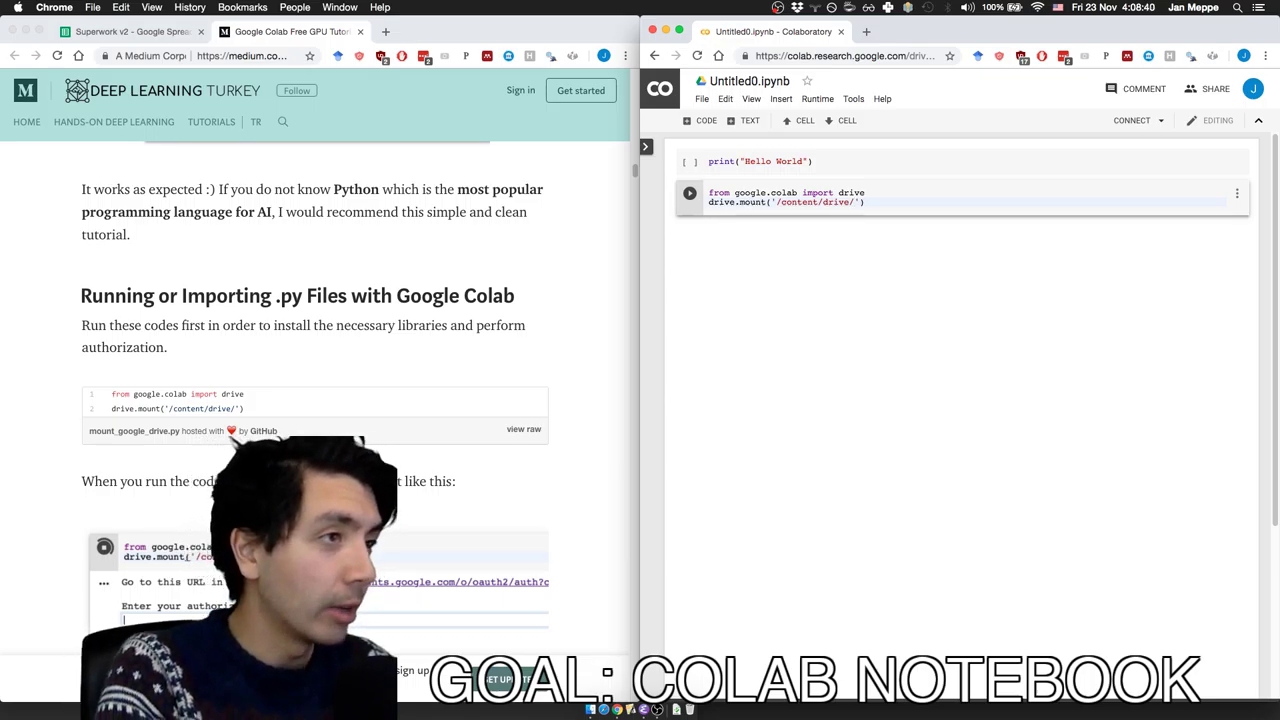
pyautogui.hotkey('shift', 'Return')
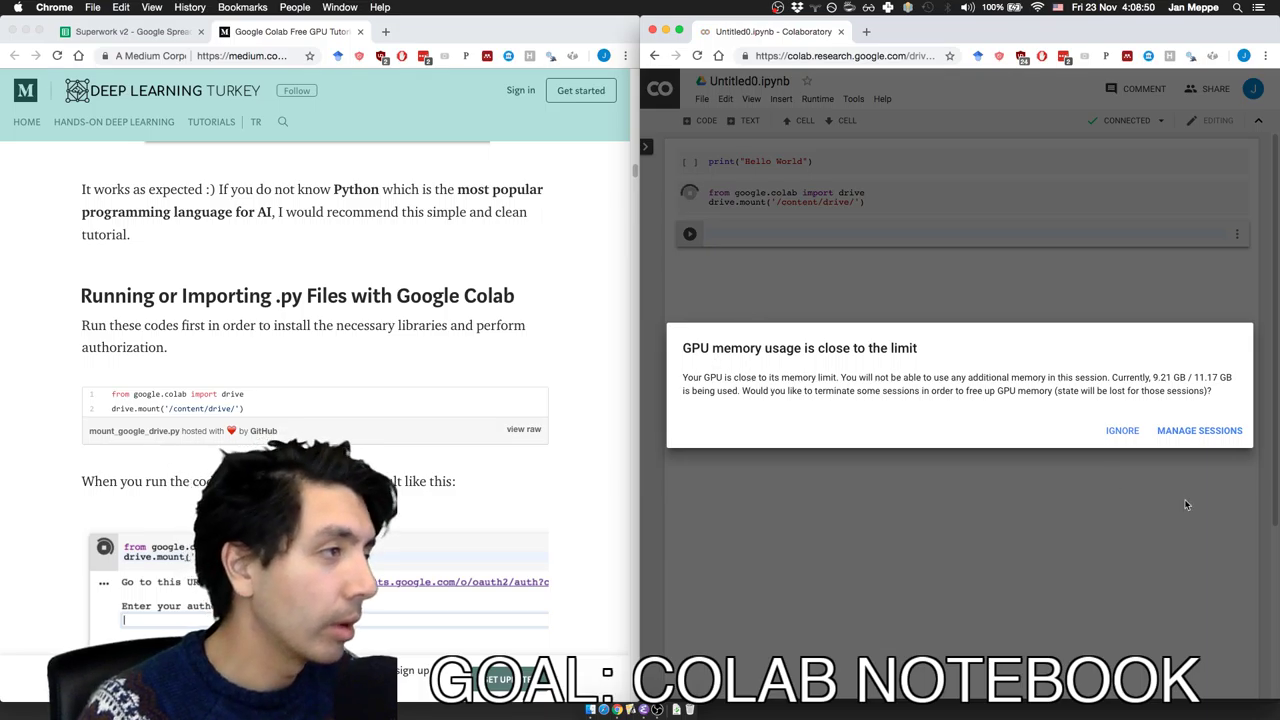
pyautogui.click(1122, 432)
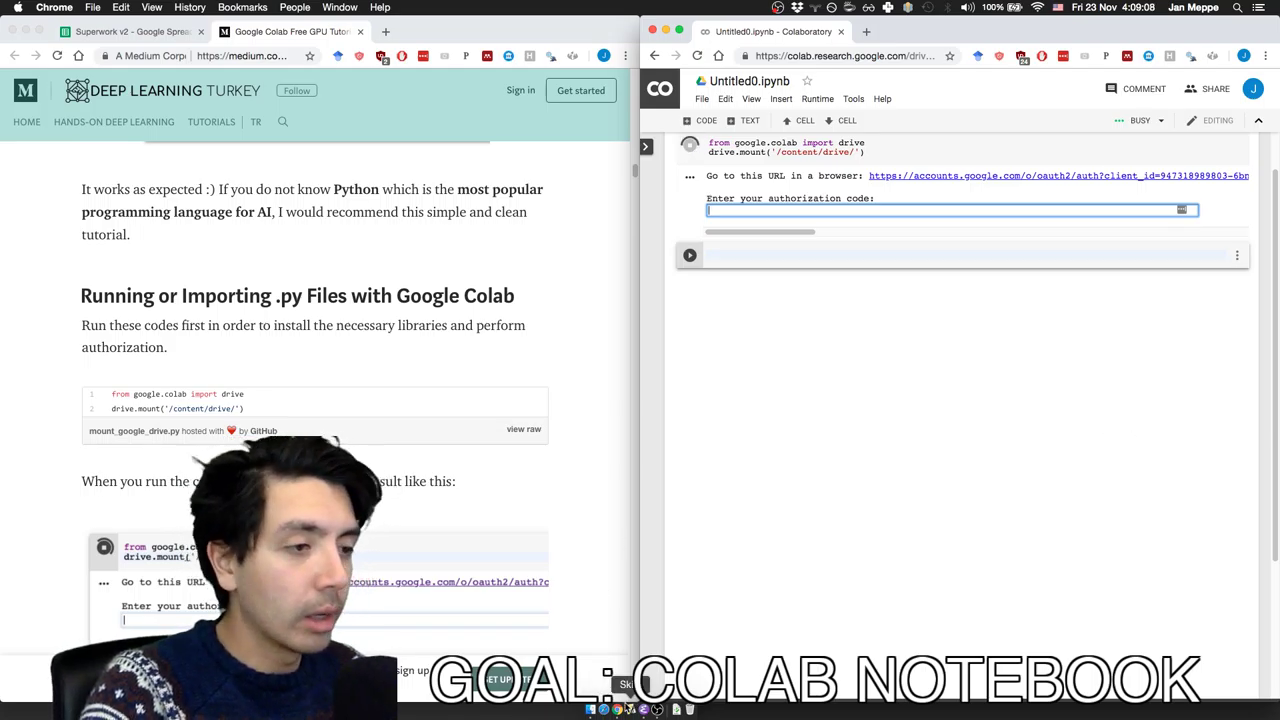
# - Check the current cycle's plan in the Superwork v2 spreadsheet and return to the Google Colab tutorial
pyautogui.click(80, 31)
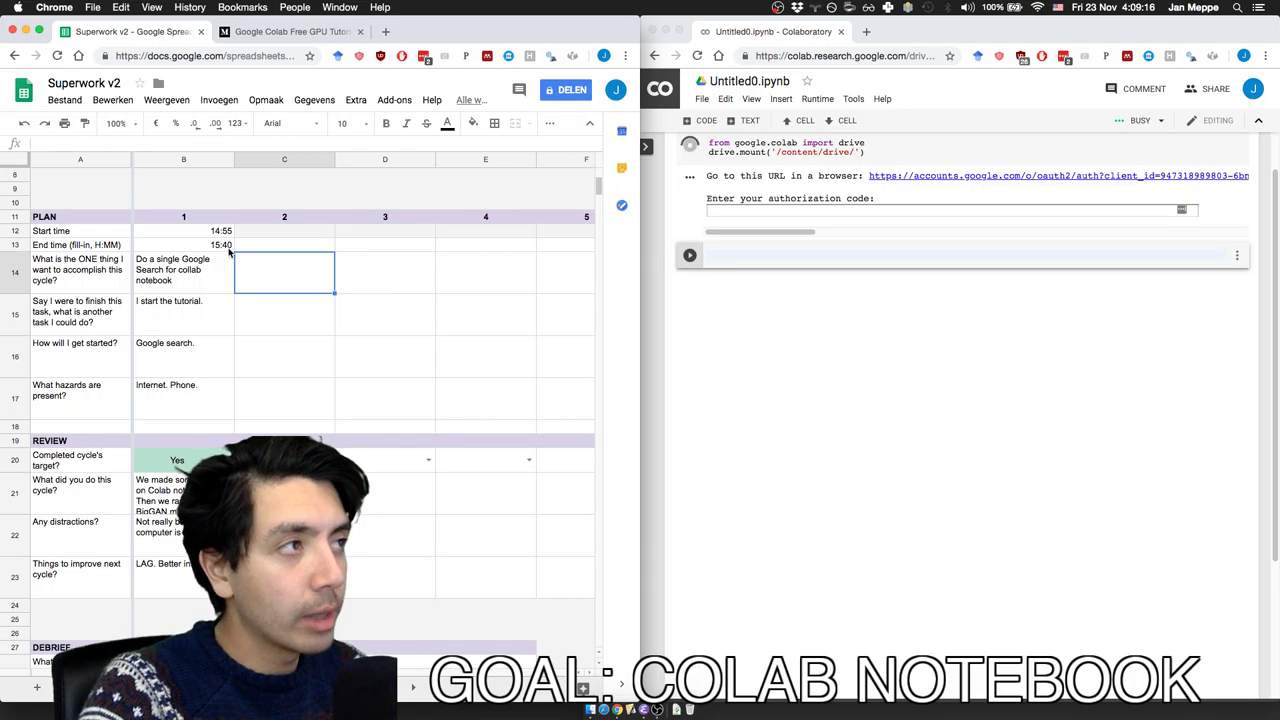
pyautogui.click(226, 34)
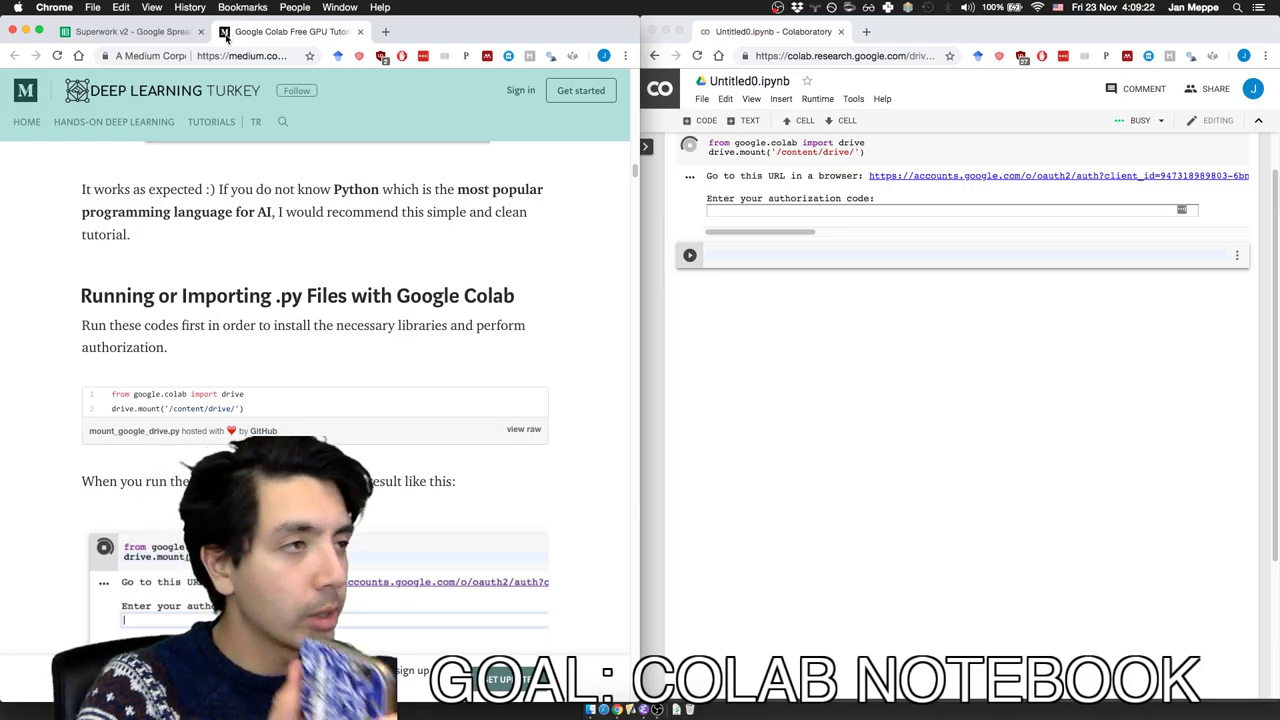
# - Open the mount cell's authorization link, choose the Google account, and allow Google Drive File Stream to access it
pyautogui.click(765, 179)
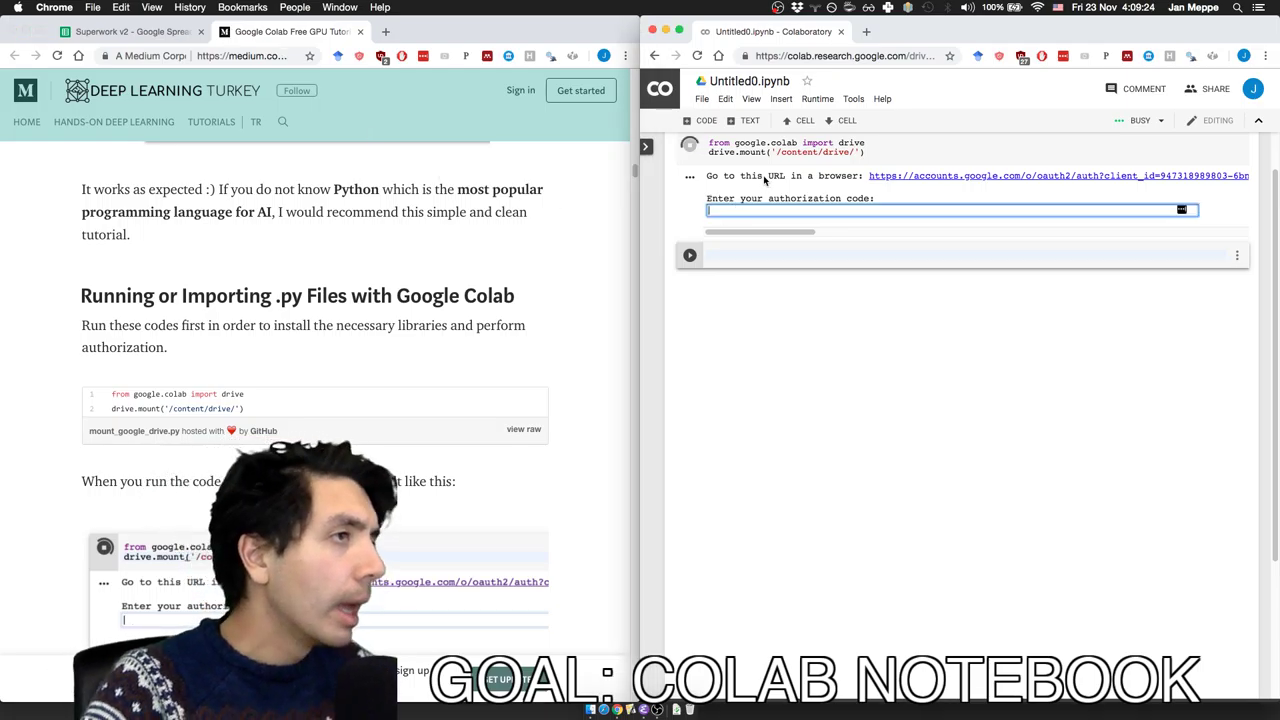
pyautogui.click(882, 176)
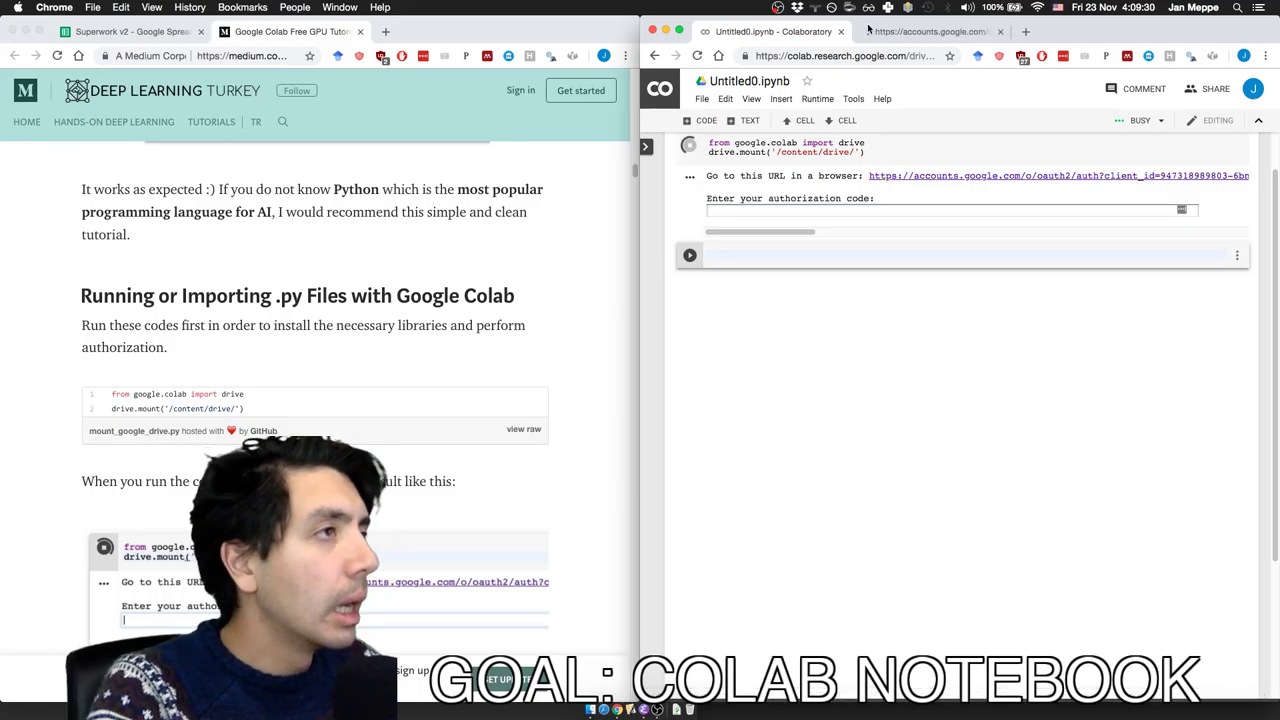
pyautogui.click(869, 31)
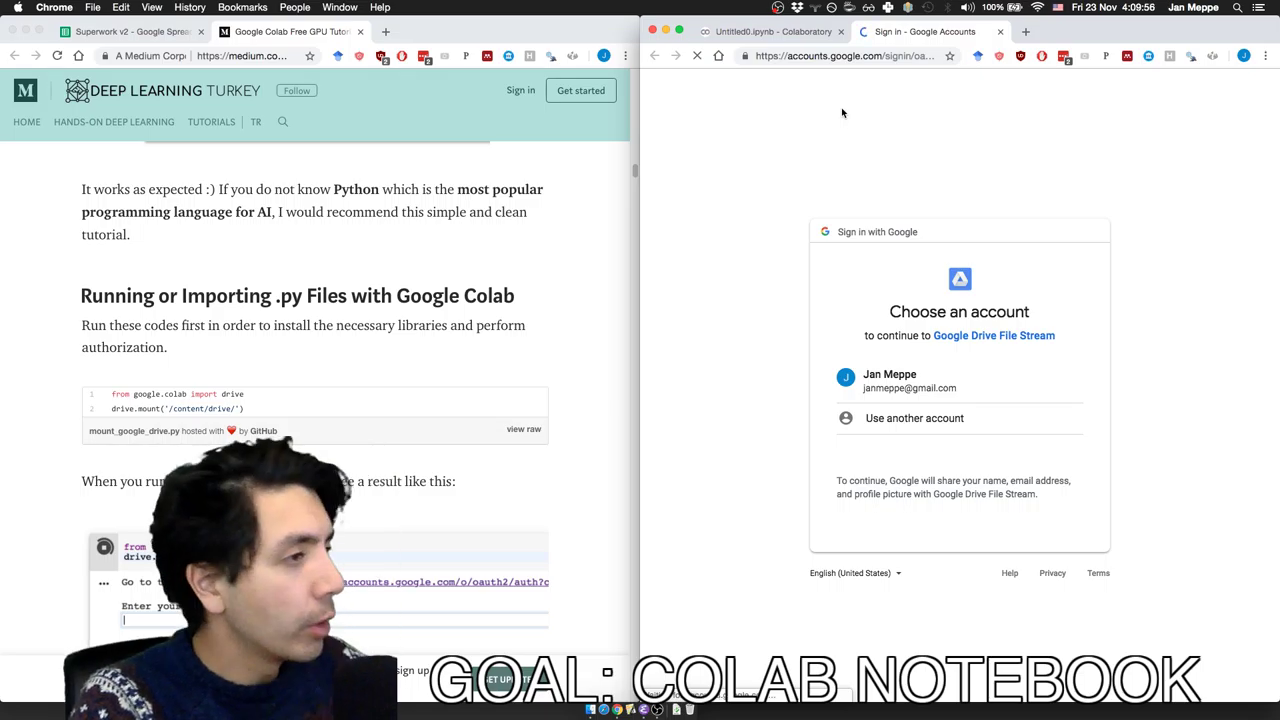
pyautogui.click(955, 390)
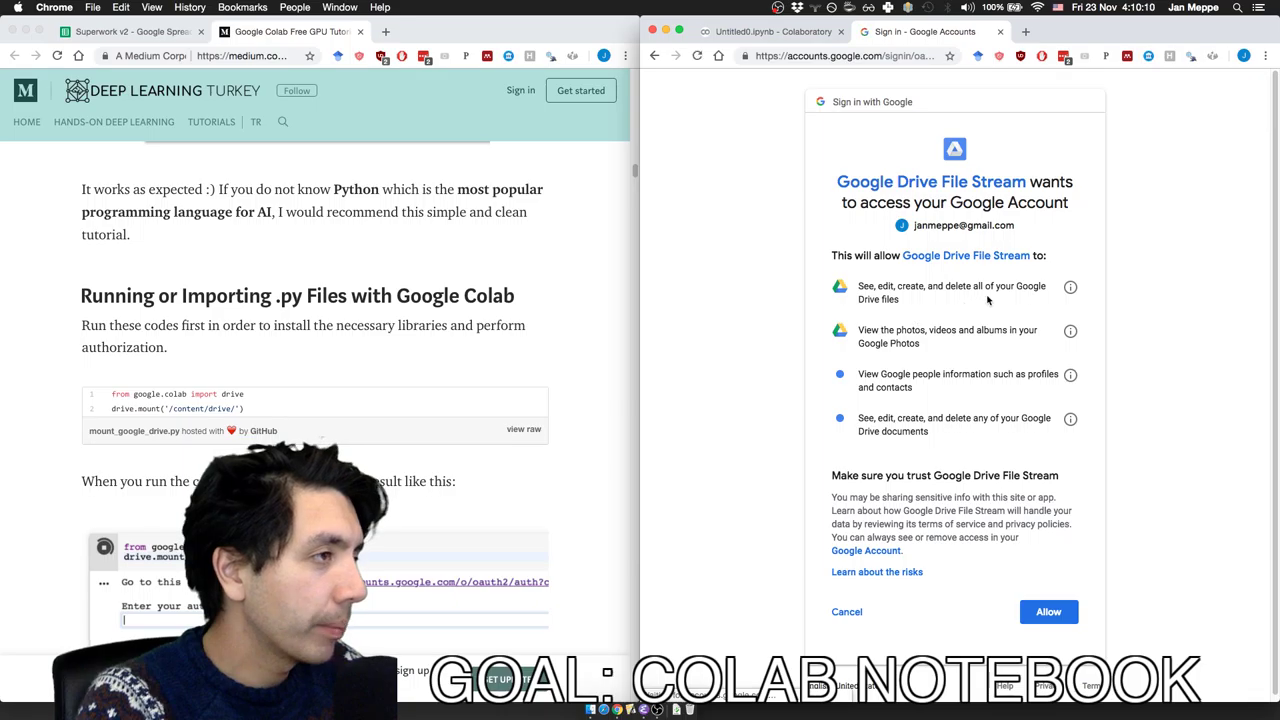
pyautogui.click(1039, 612)
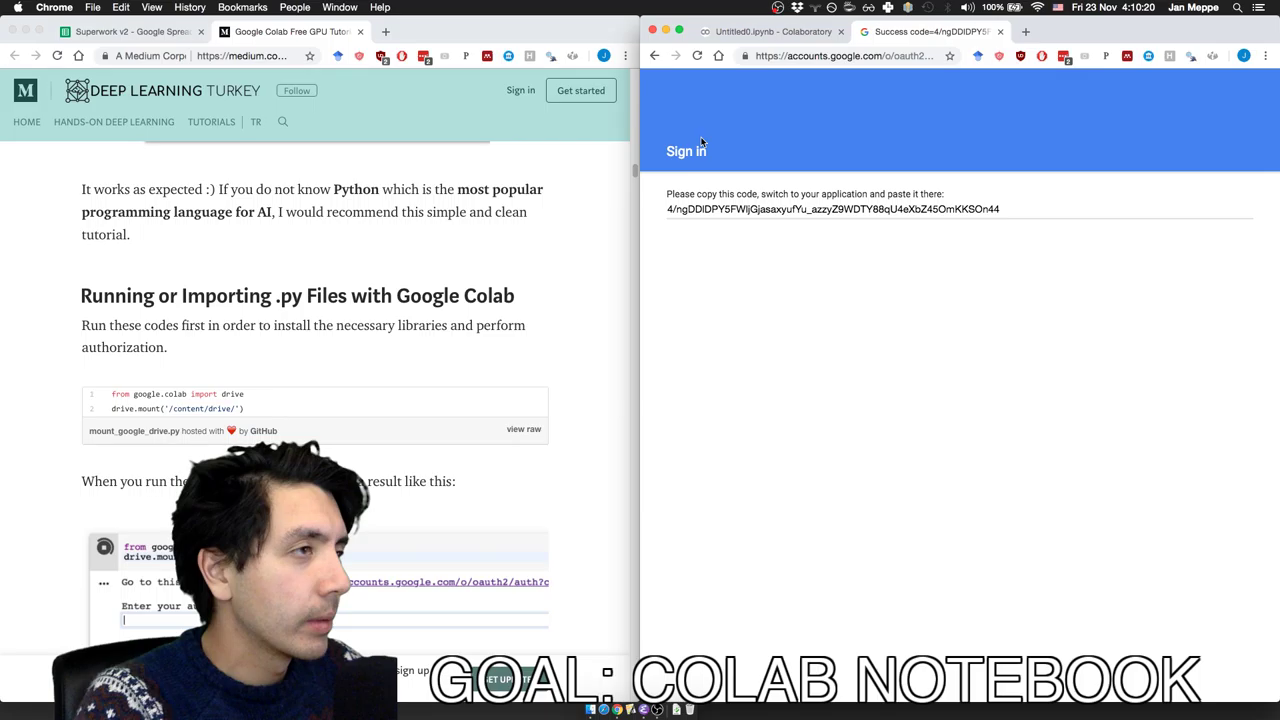
# - Copy the generated sign-in code and paste it into the mount cell's authorization code field in the notebook
pyautogui.tripleClick(702, 209)
pyautogui.rightClick(702, 209)
pyautogui.click(722, 231)
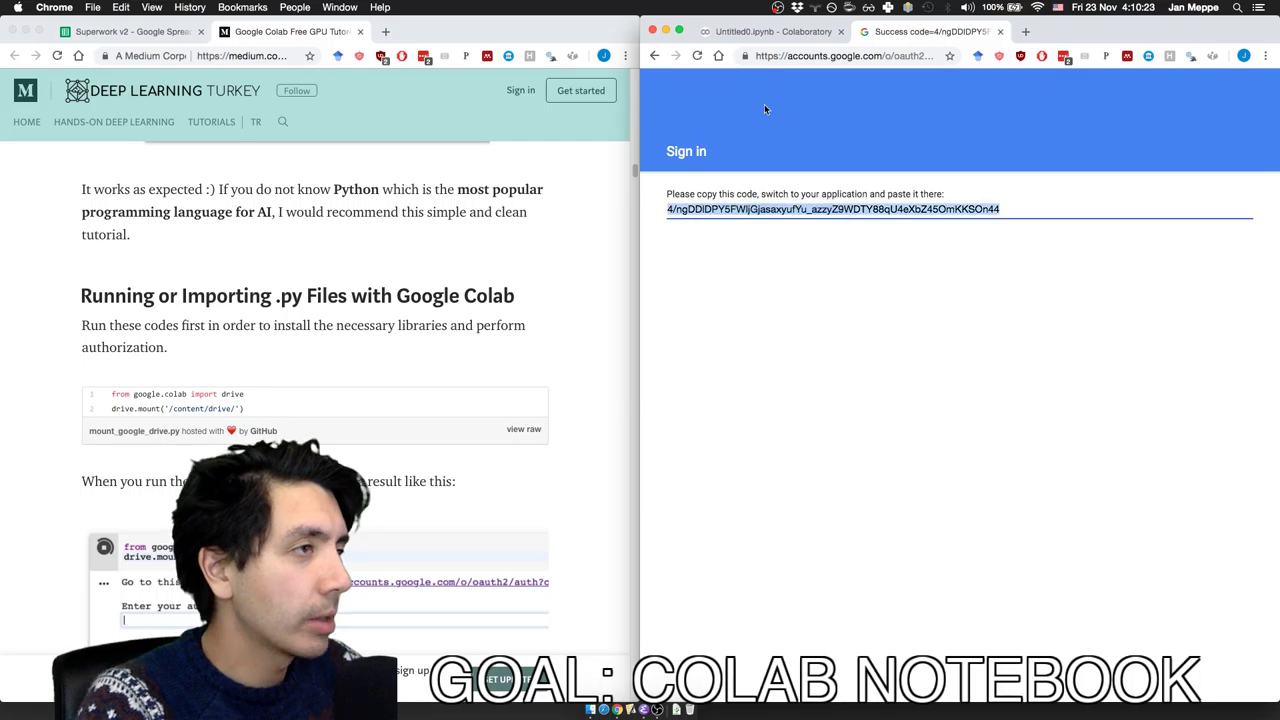
pyautogui.click(773, 31)
pyautogui.rightClick(776, 211)
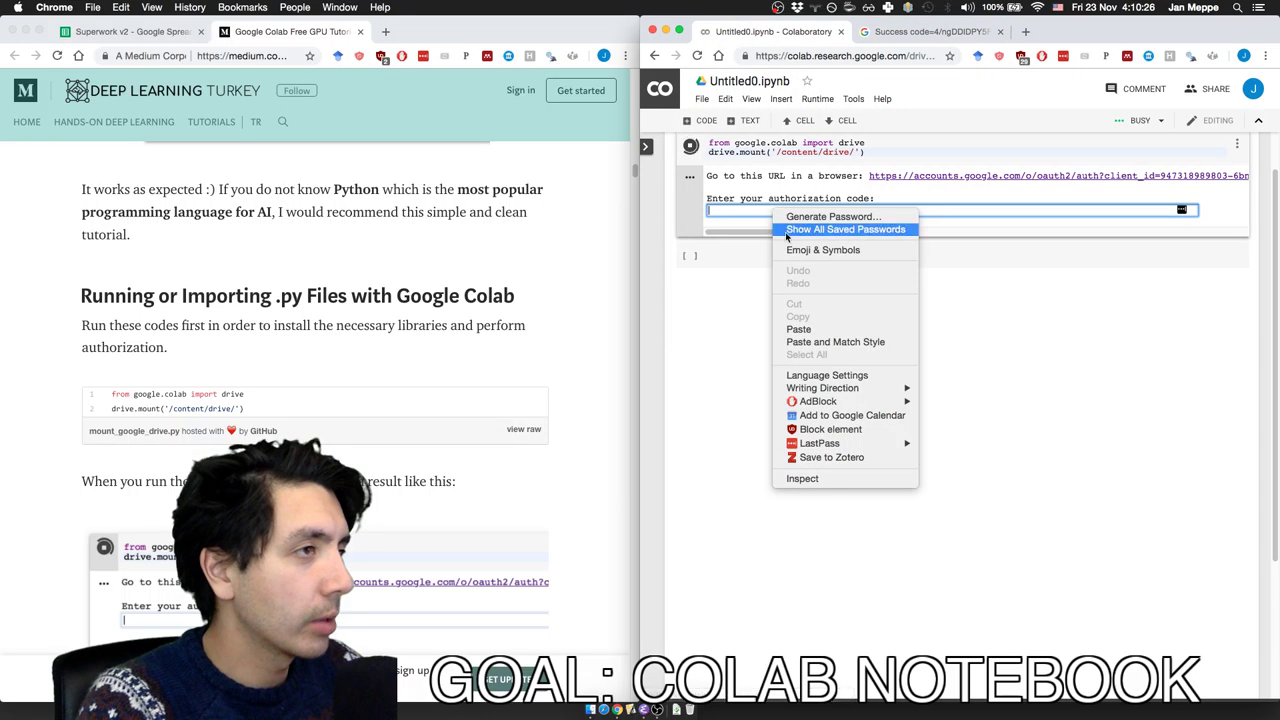
pyautogui.click(797, 329)
# - Following the tutorial, add the command !ls '/content/drive/My Drive/' in the empty cell below the mount cell and run it
pyautogui.scroll(-3, 380, 381)
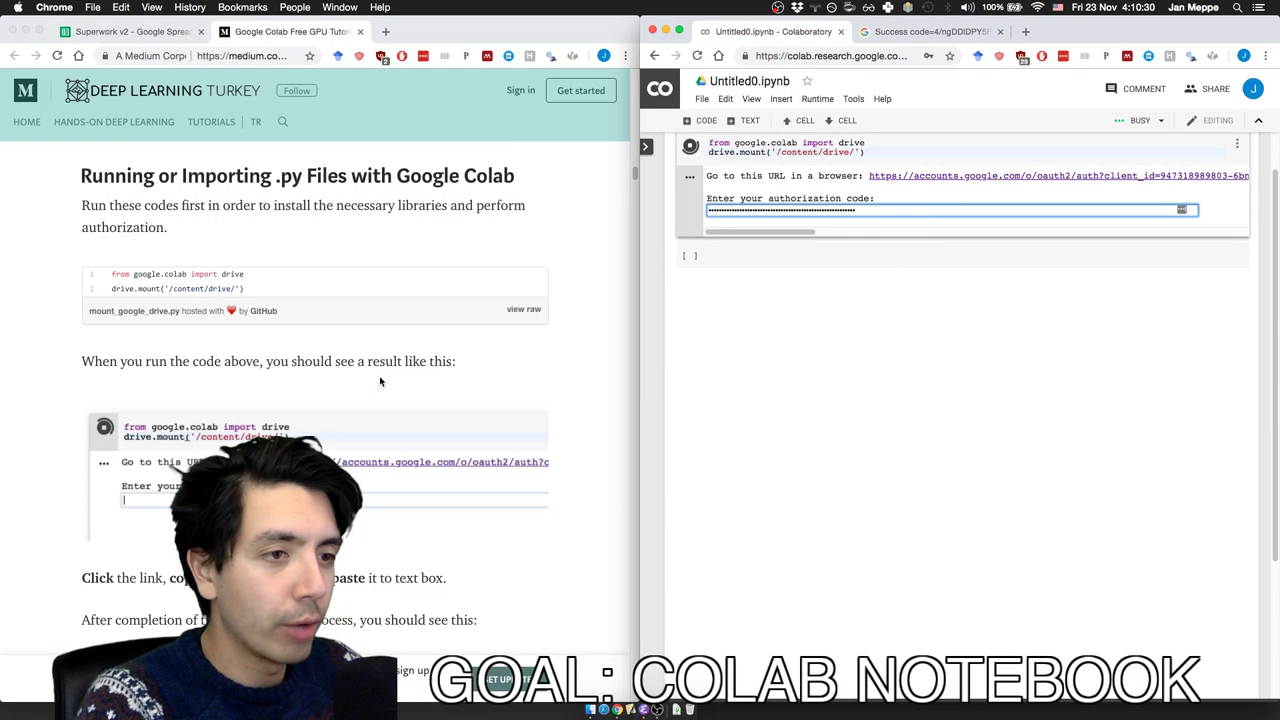
pyautogui.scroll(-5, 380, 381)
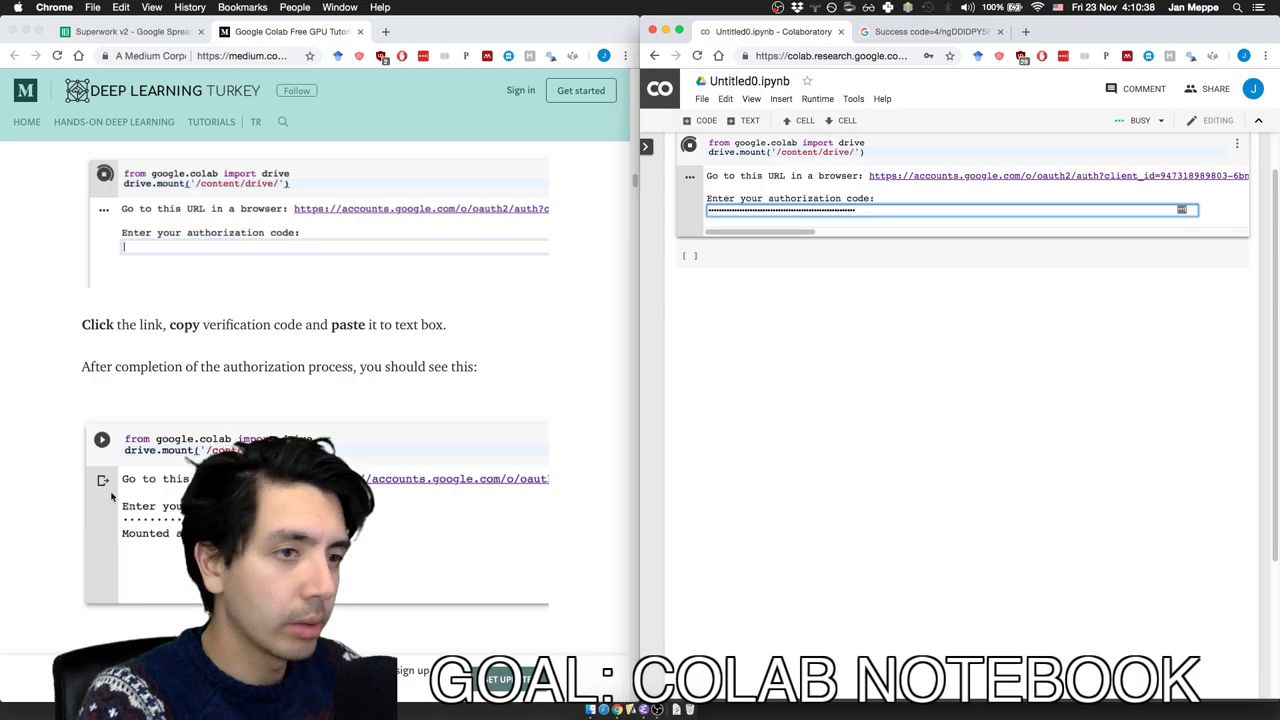
pyautogui.scroll(-4, 320, 400)
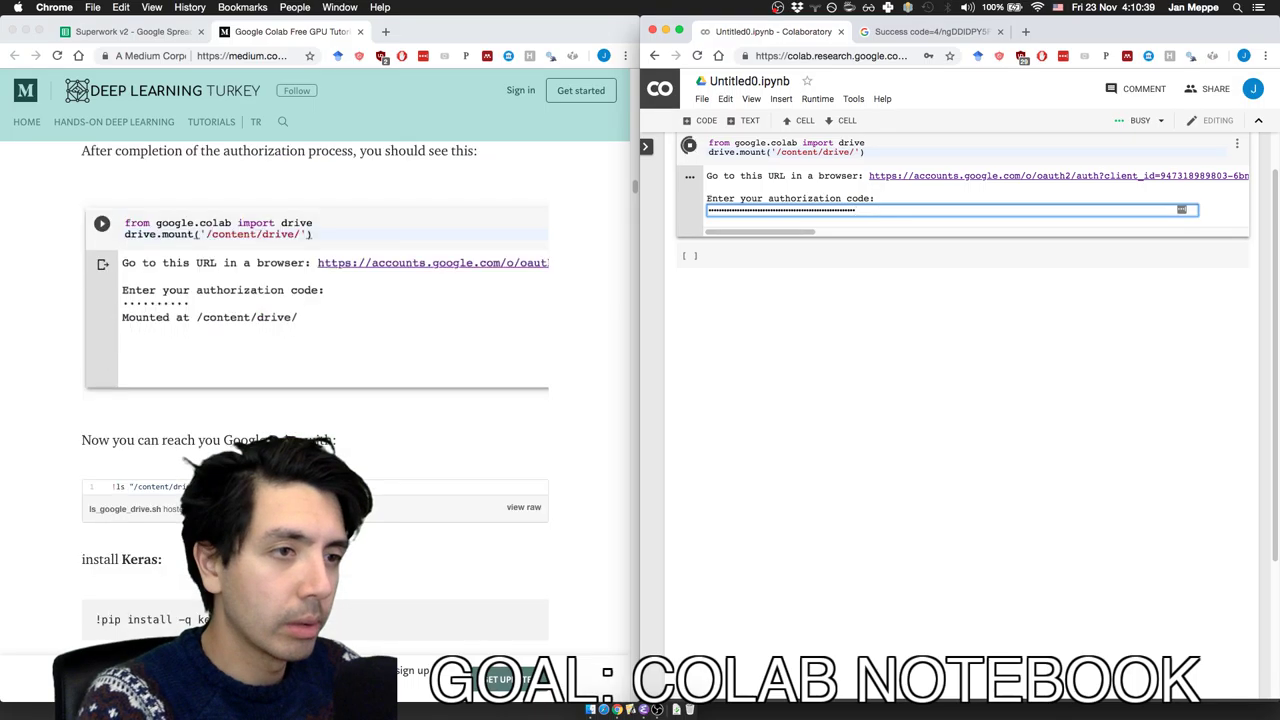
pyautogui.click(804, 255)
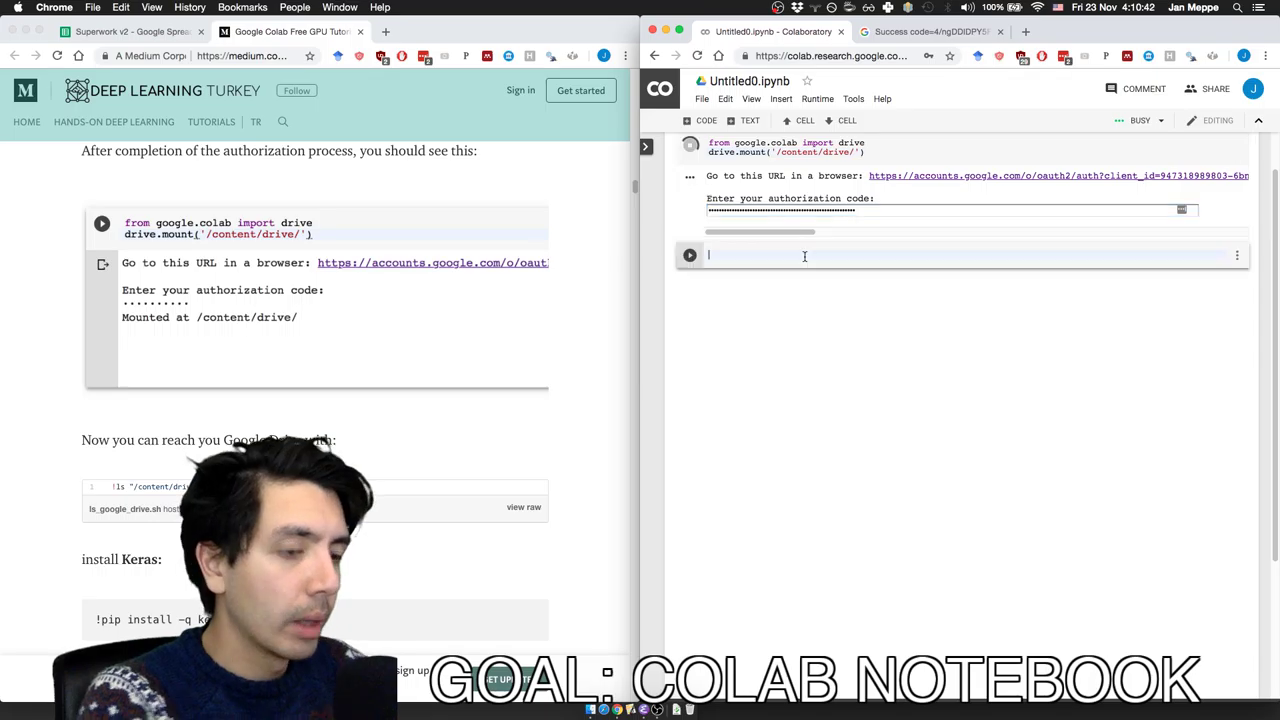
pyautogui.write("!ls '/c")
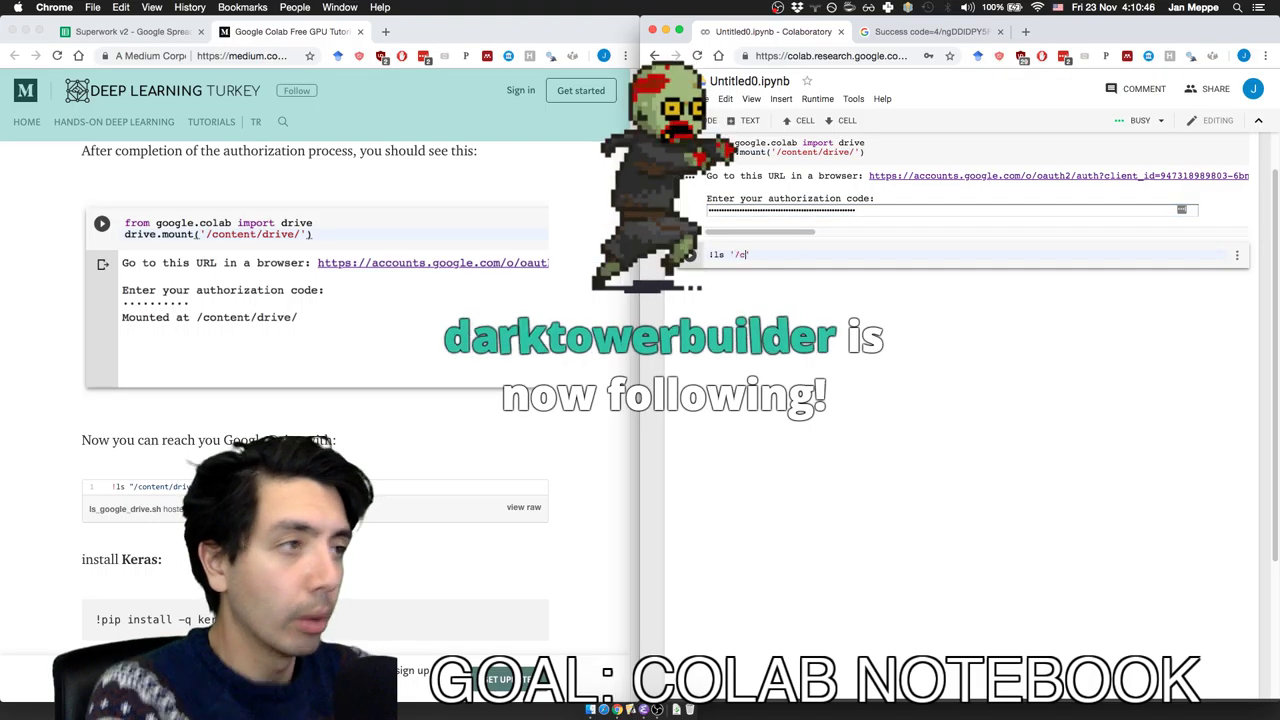
pyautogui.write('ontent/dri')
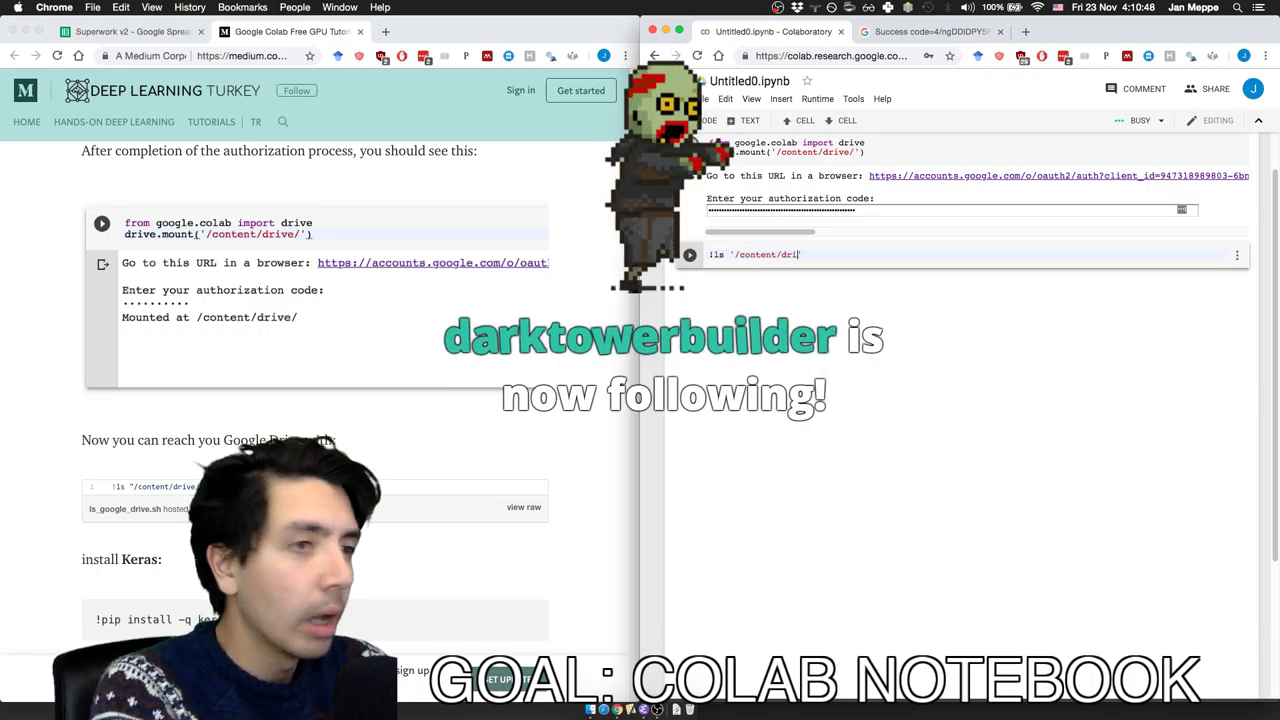
pyautogui.write('ve/My Dr')
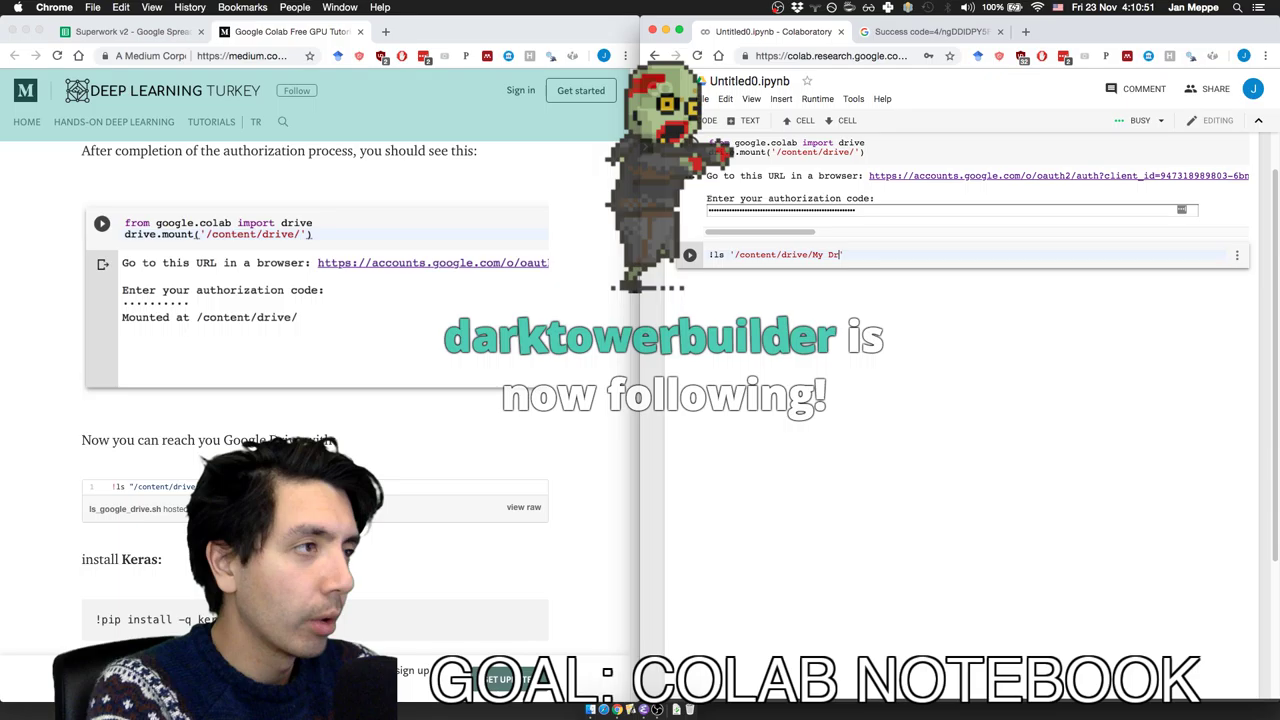
pyautogui.write('ive/')
pyautogui.hotkey('shift', 'Return')
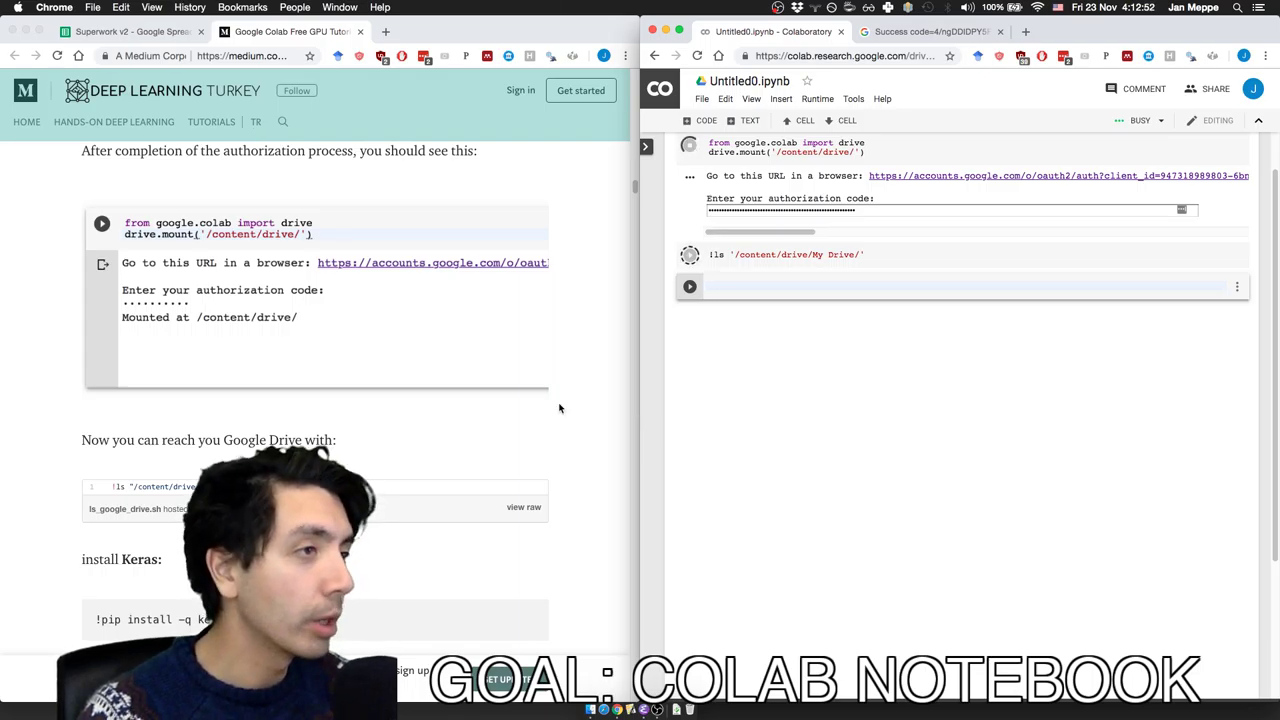
# - Submit the pasted authorization code to mount the drive, and accept the LastPass password update for google.com
pyautogui.click(762, 209)
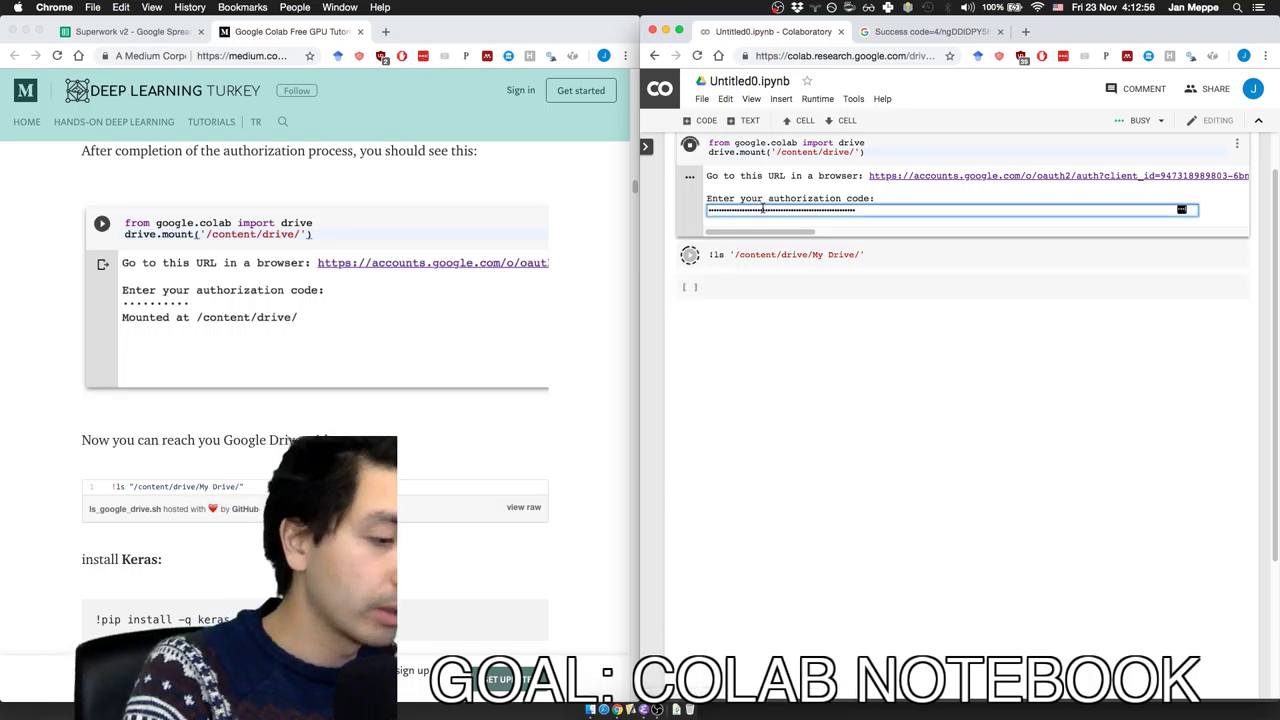
pyautogui.press('Return')
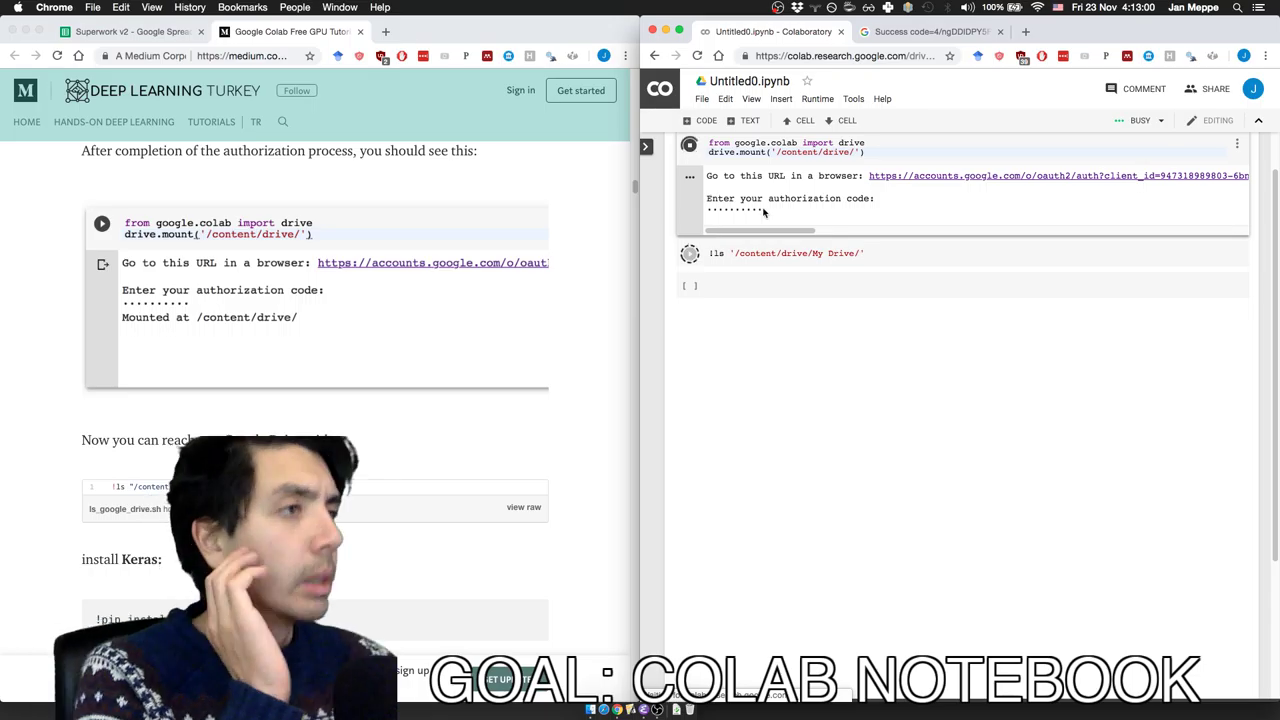
pyautogui.moveTo(793, 233)
pyautogui.mouseDown()
pyautogui.moveTo(805, 234)
pyautogui.moveTo(770, 233)
pyautogui.mouseUp()
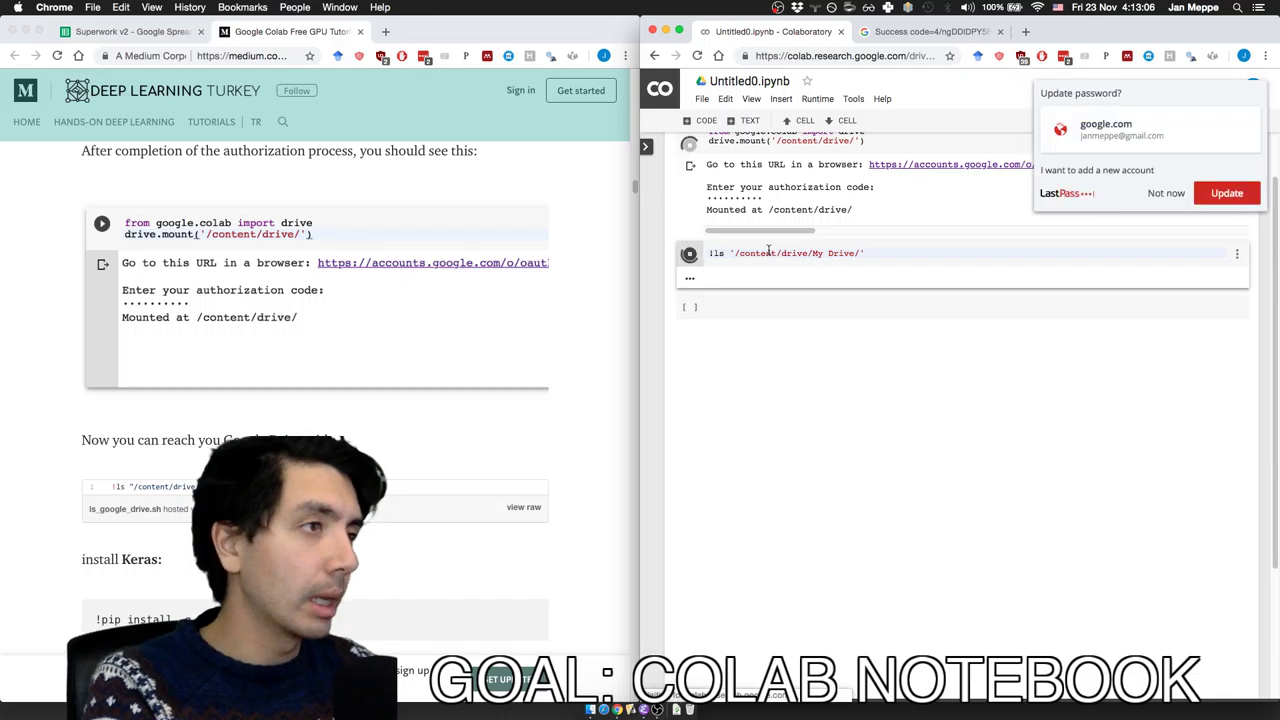
pyautogui.click(1228, 191)
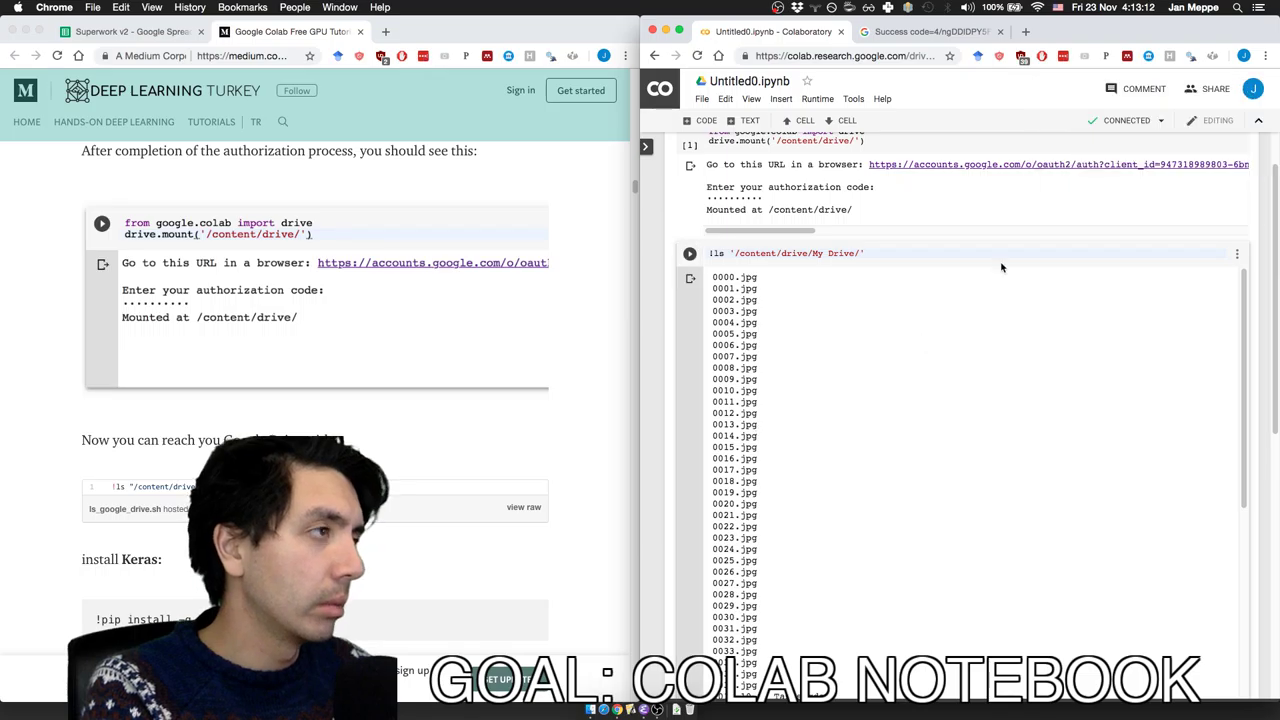
# - Look through the My Drive file listing in the output of the ls cell
pyautogui.scroll(-10, 989, 394)
pyautogui.scroll(10, 1068, 394)
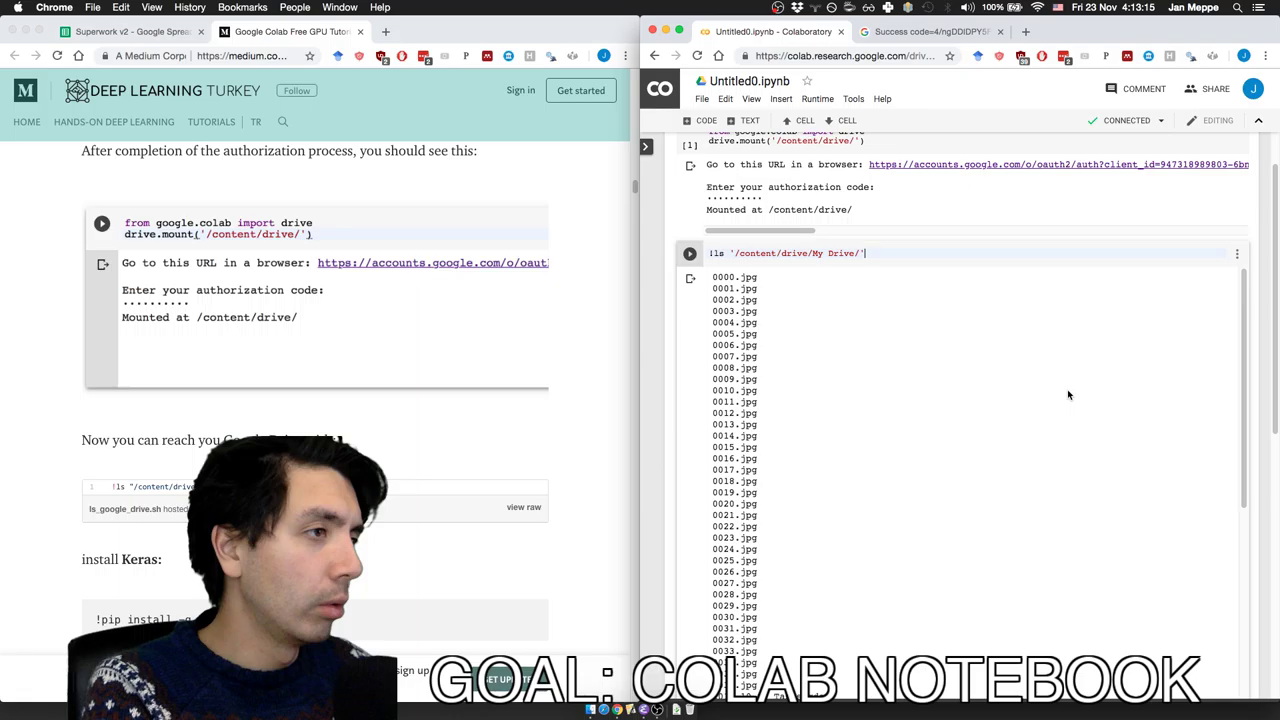
pyautogui.scroll(-15, 1067, 395)
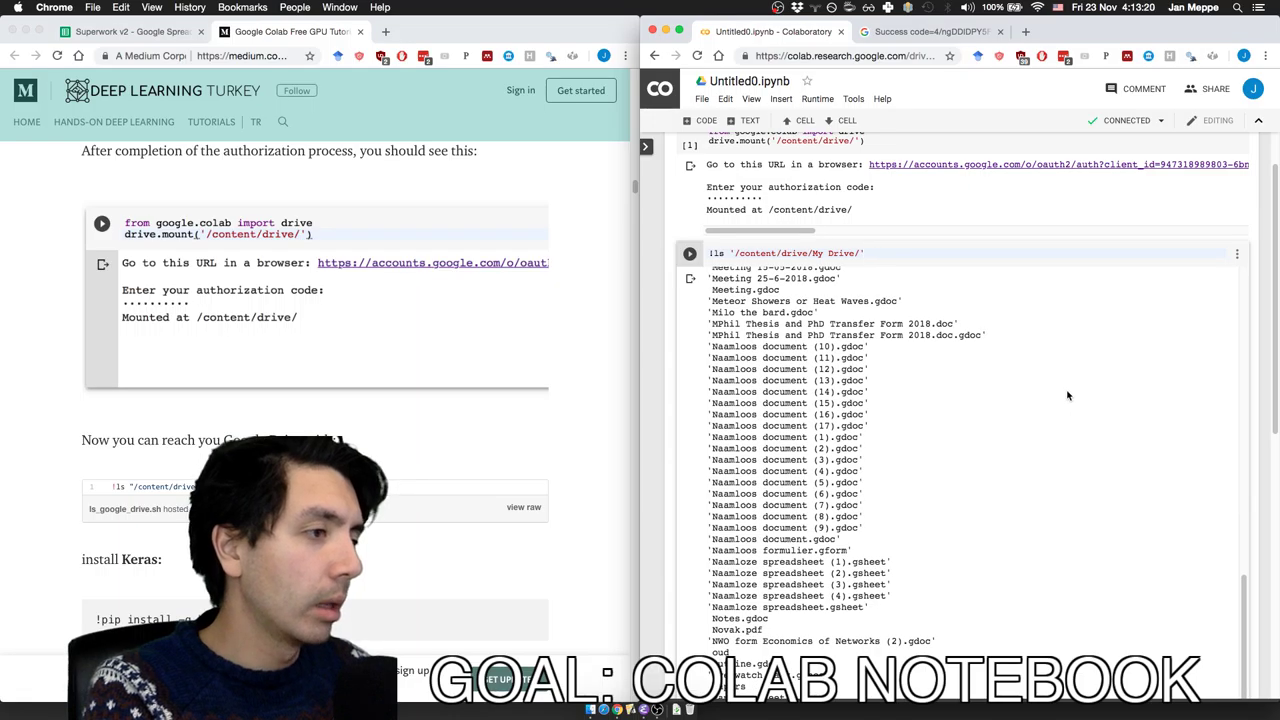
pyautogui.scroll(-1, 646, 456)
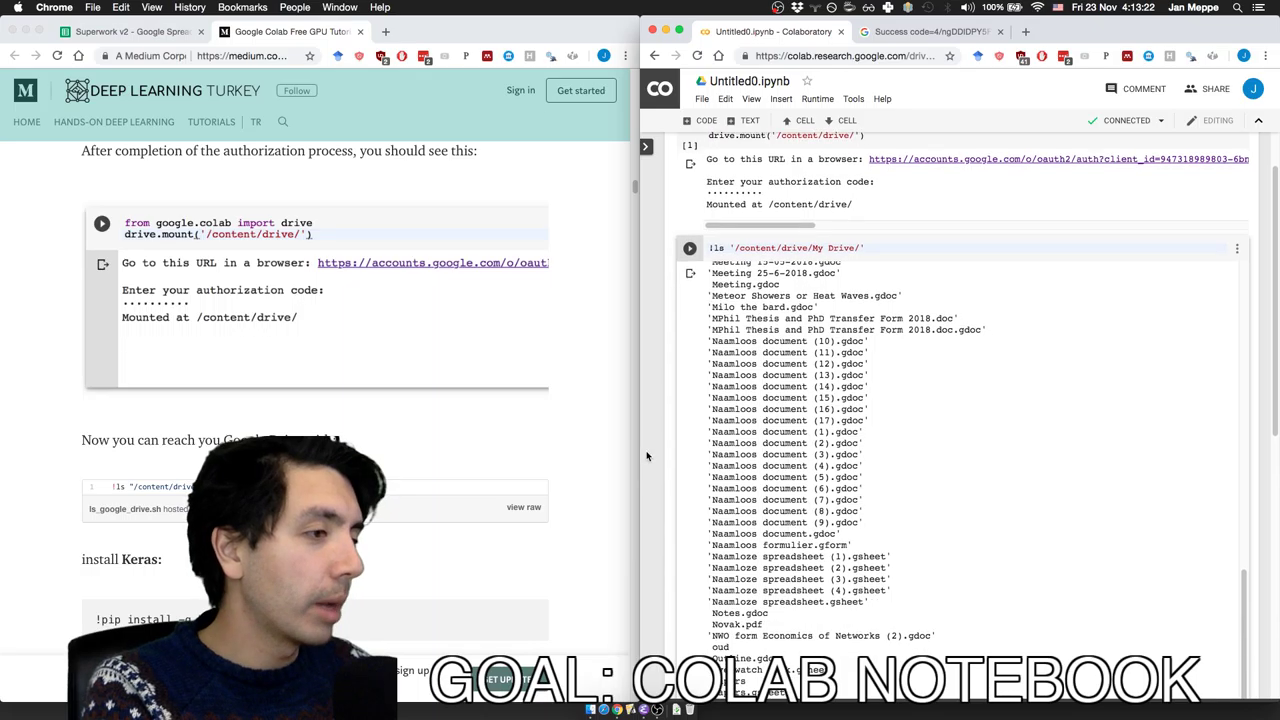
pyautogui.scroll(-15, 646, 457)
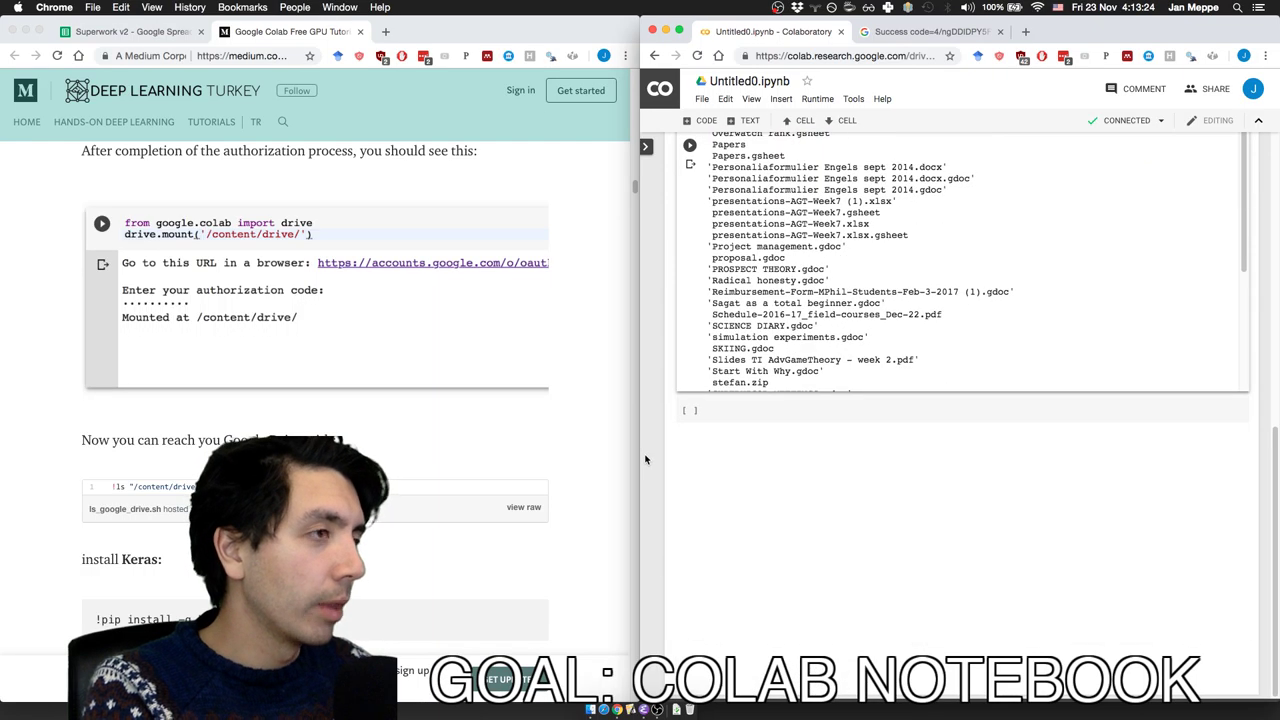
pyautogui.scroll(15, 811, 437)
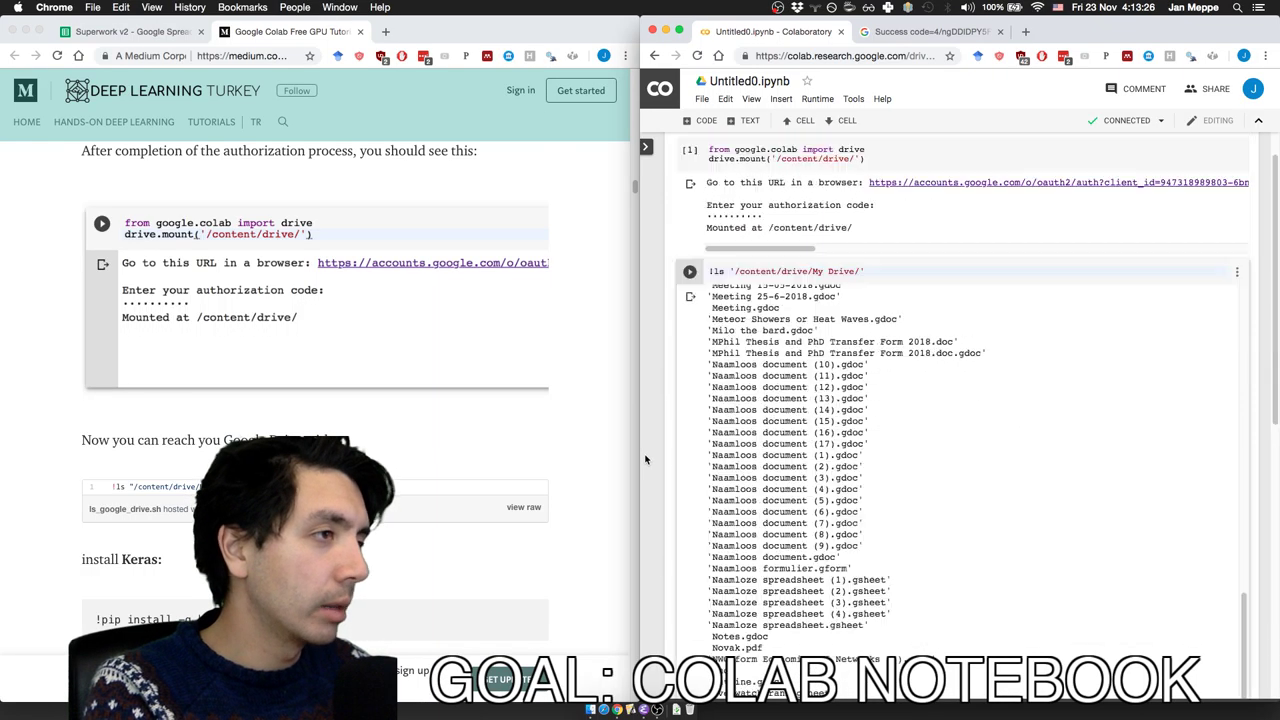
# - Examine the listed files from the numbered JPG images through the Naamloos documents to Novak.pdf and Overwatch rank.gsheet
pyautogui.scroll(-3, 811, 437)
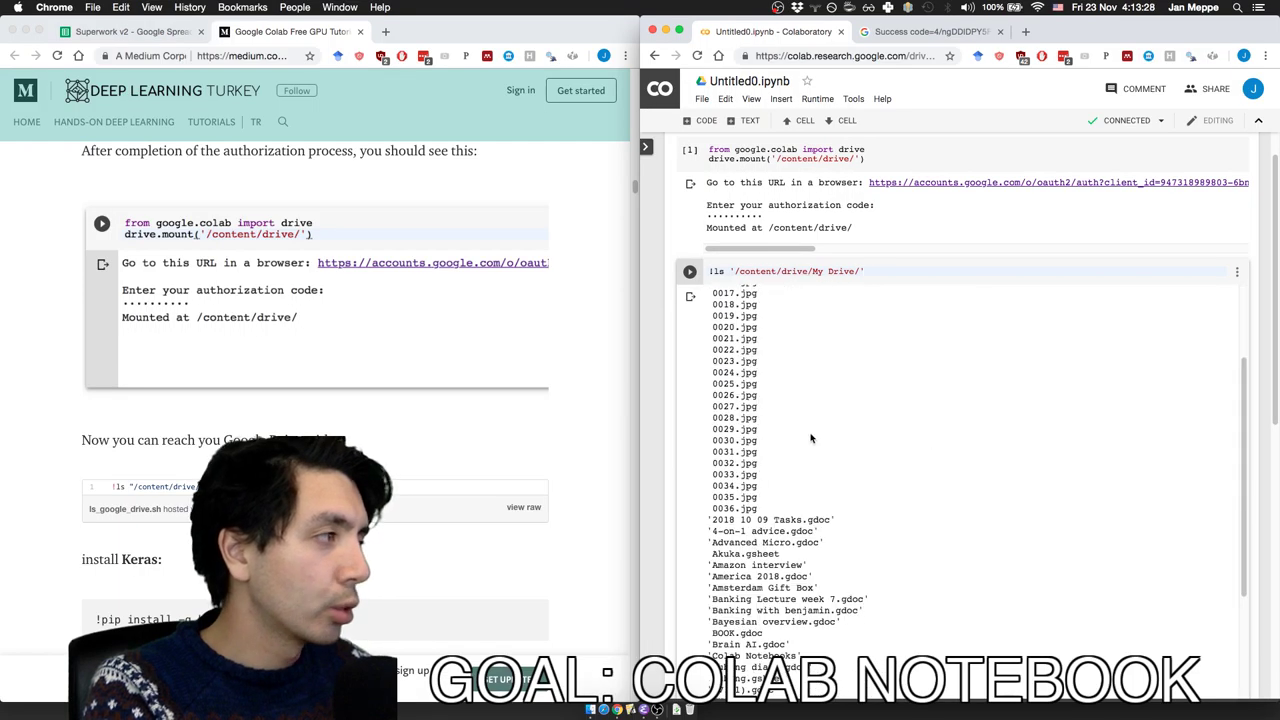
pyautogui.scroll(-4, 811, 437)
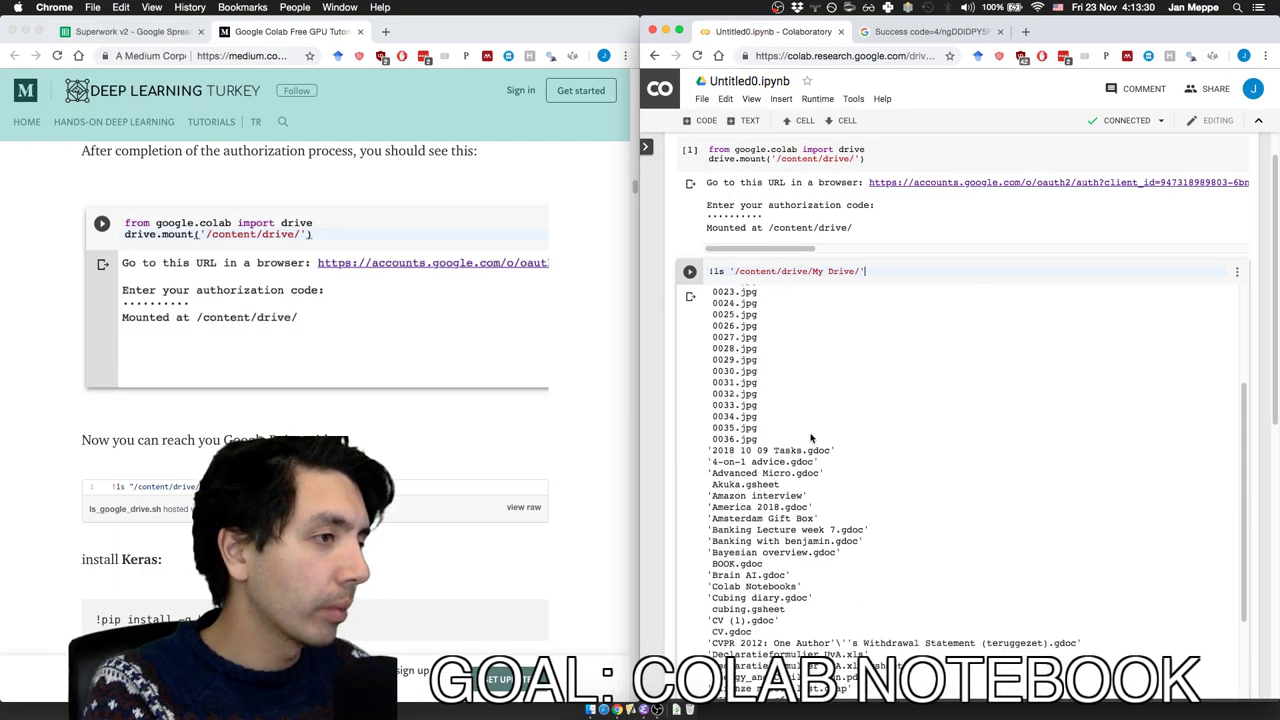
pyautogui.scroll(-5, 811, 437)
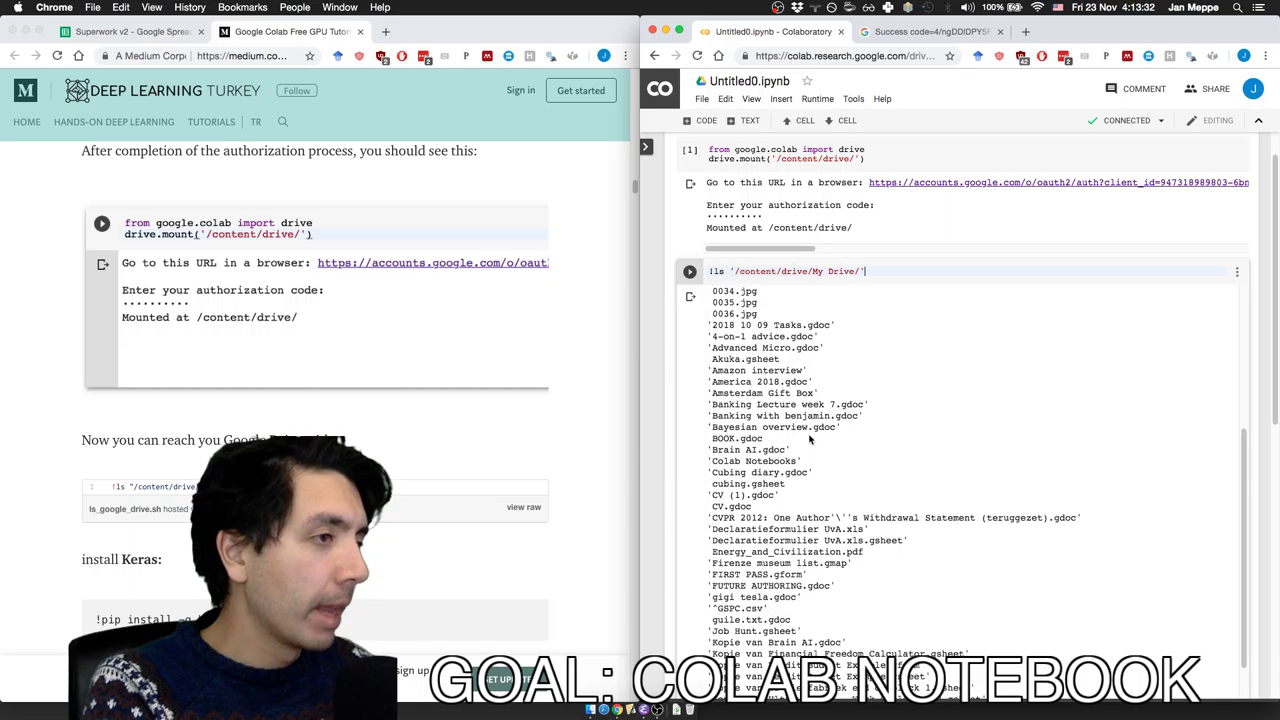
pyautogui.scroll(-6, 809, 440)
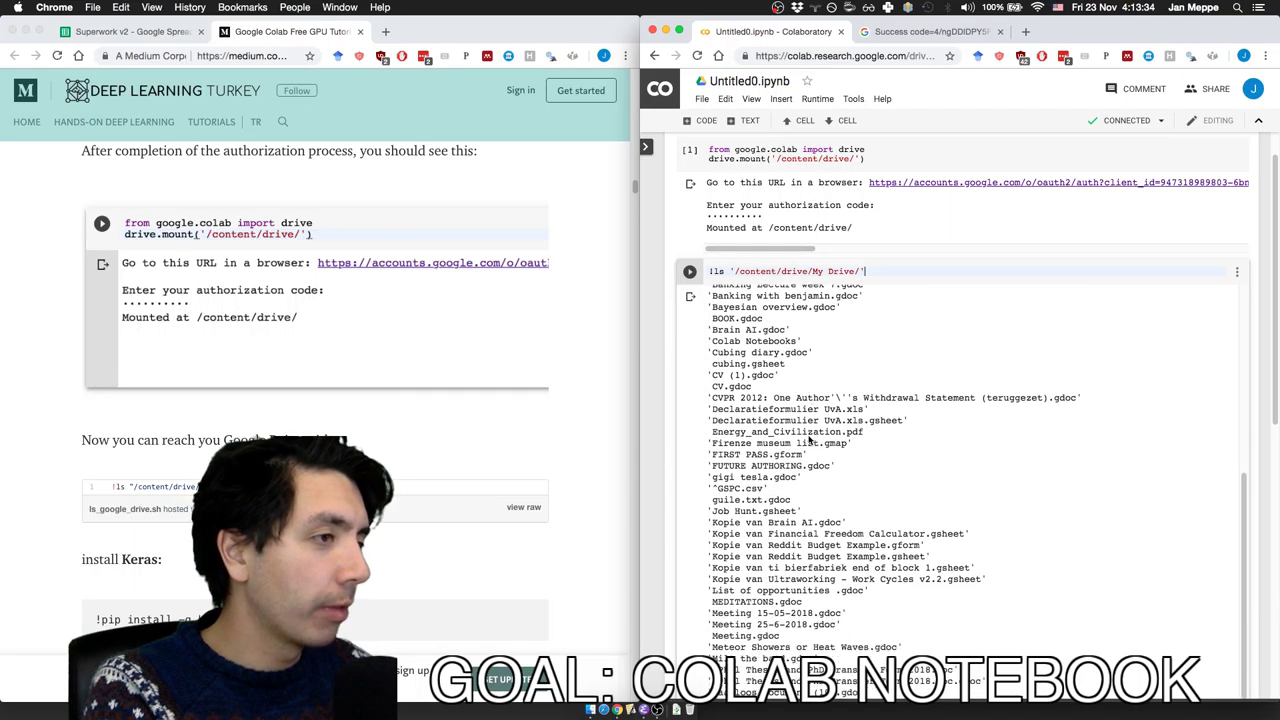
pyautogui.scroll(-5, 809, 437)
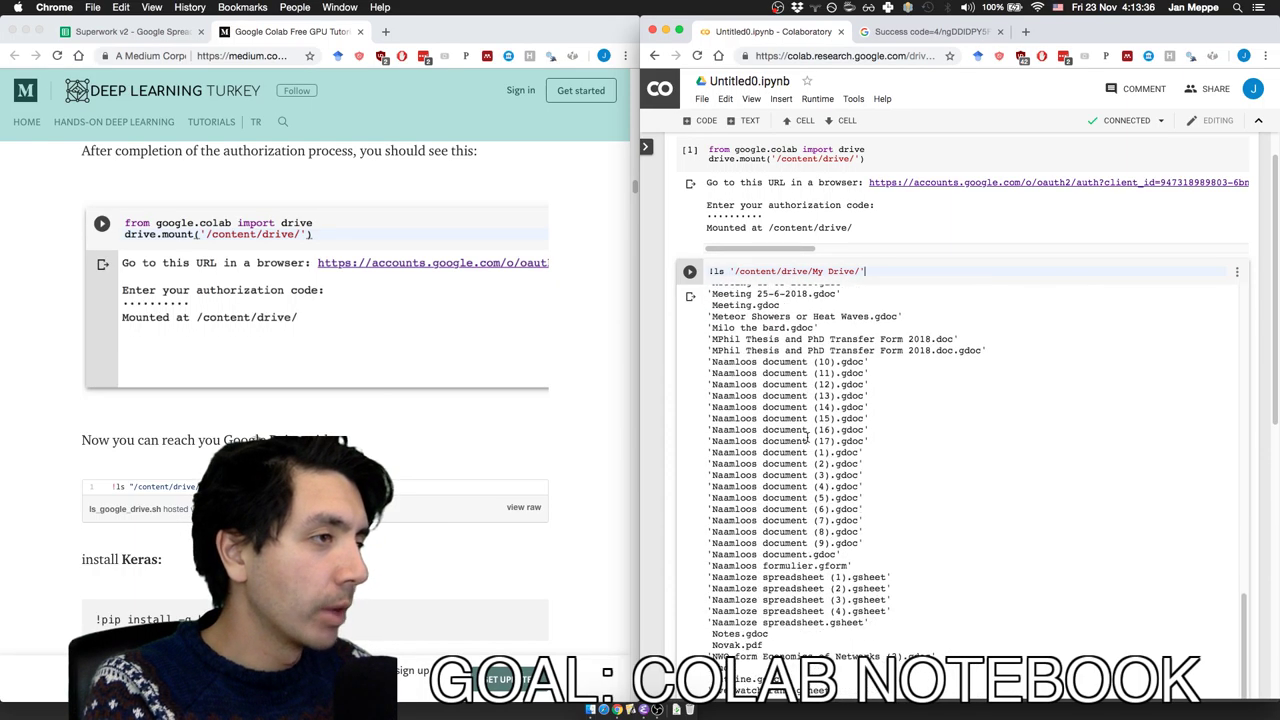
pyautogui.moveTo(738, 309); pyautogui.dragTo(860, 446)
pyautogui.click(860, 446)
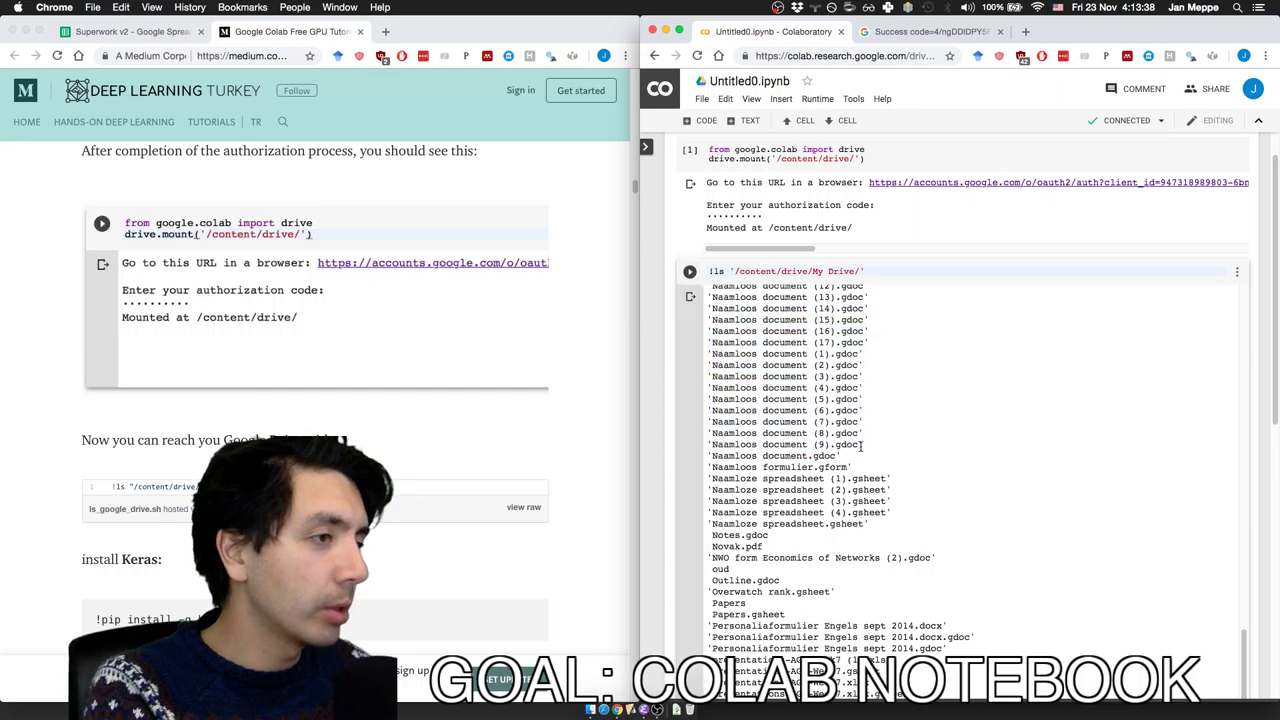
pyautogui.scroll(-3, 786, 446)
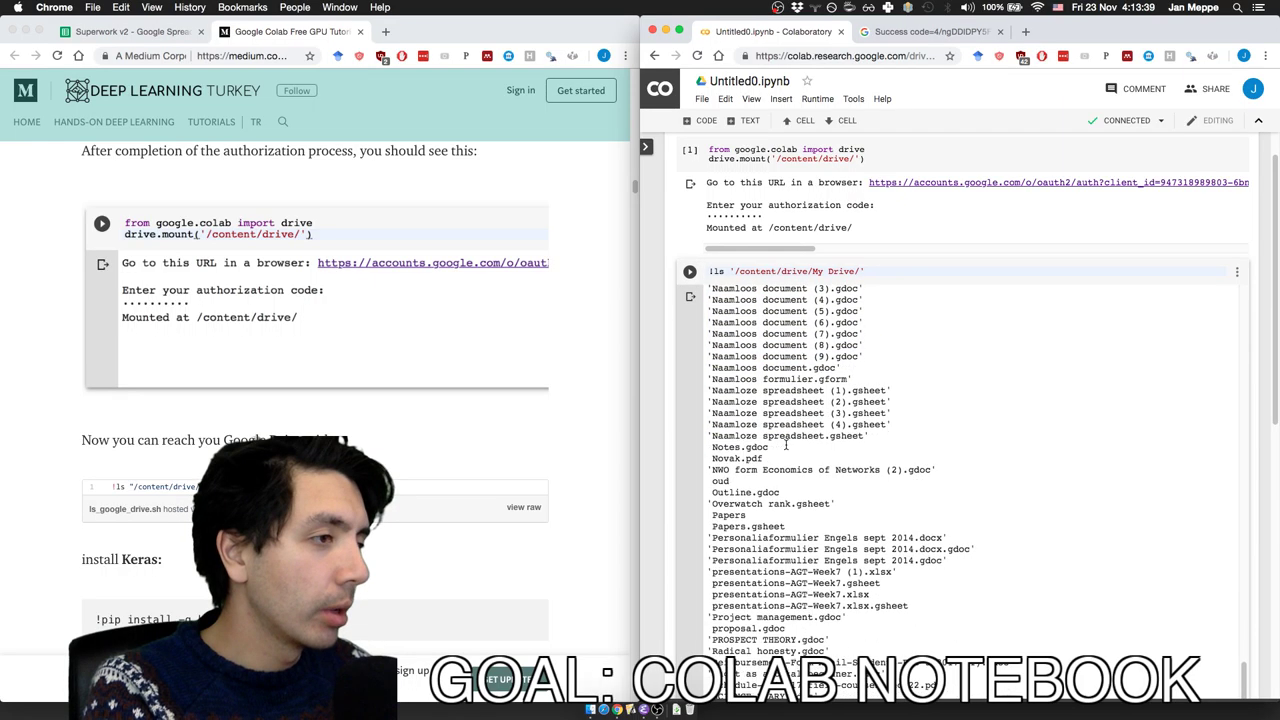
pyautogui.doubleClick(731, 459)
pyautogui.click(731, 459)
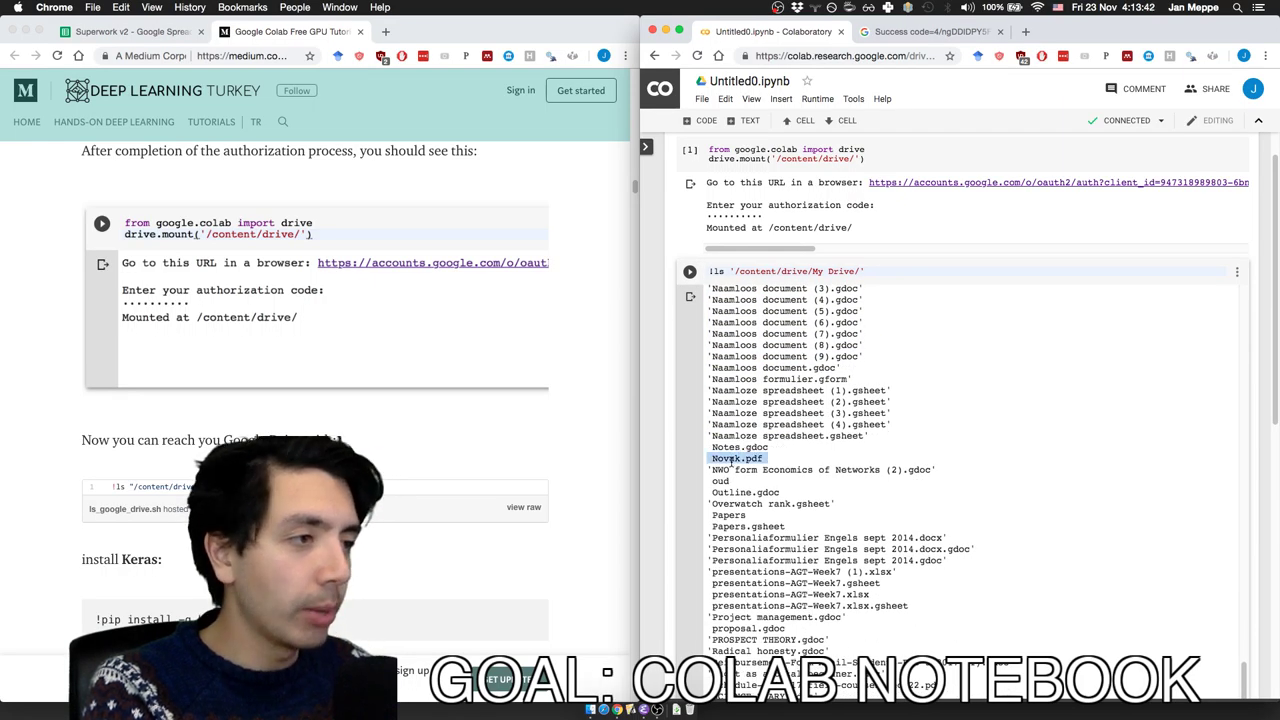
pyautogui.tripleClick(727, 503)
pyautogui.scroll(-3, 818, 466)
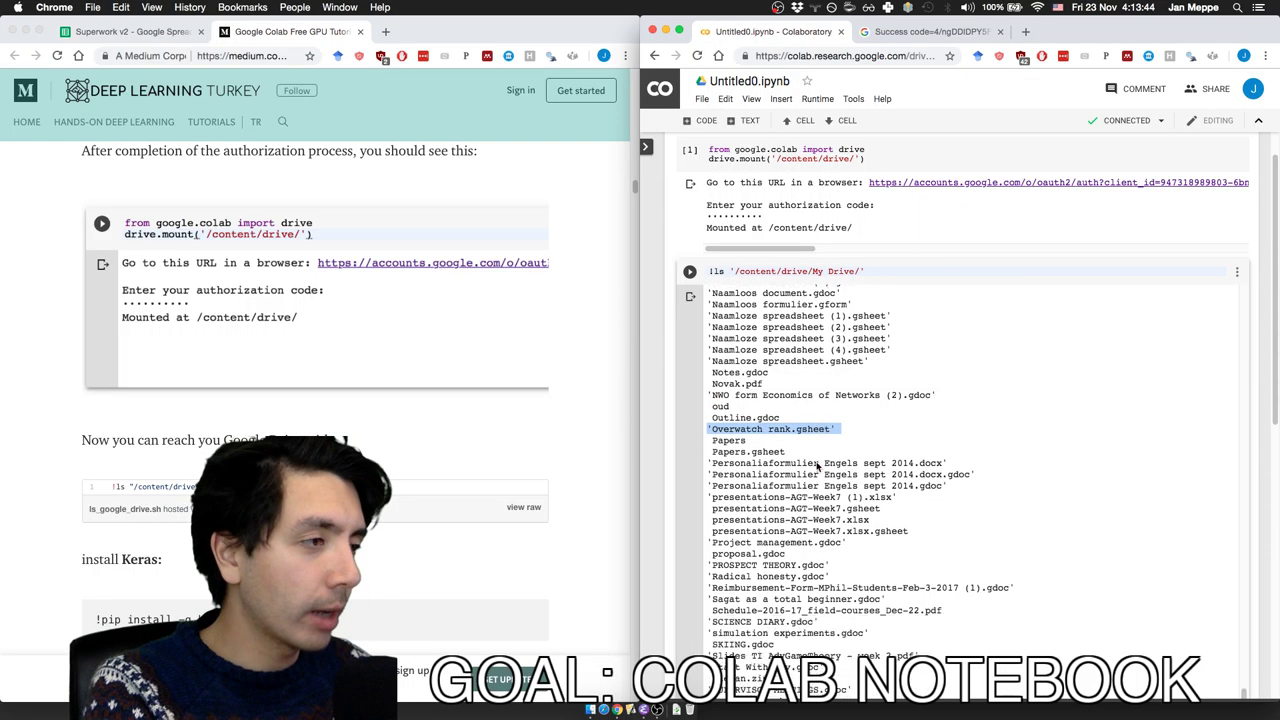
pyautogui.scroll(-3, 818, 466)
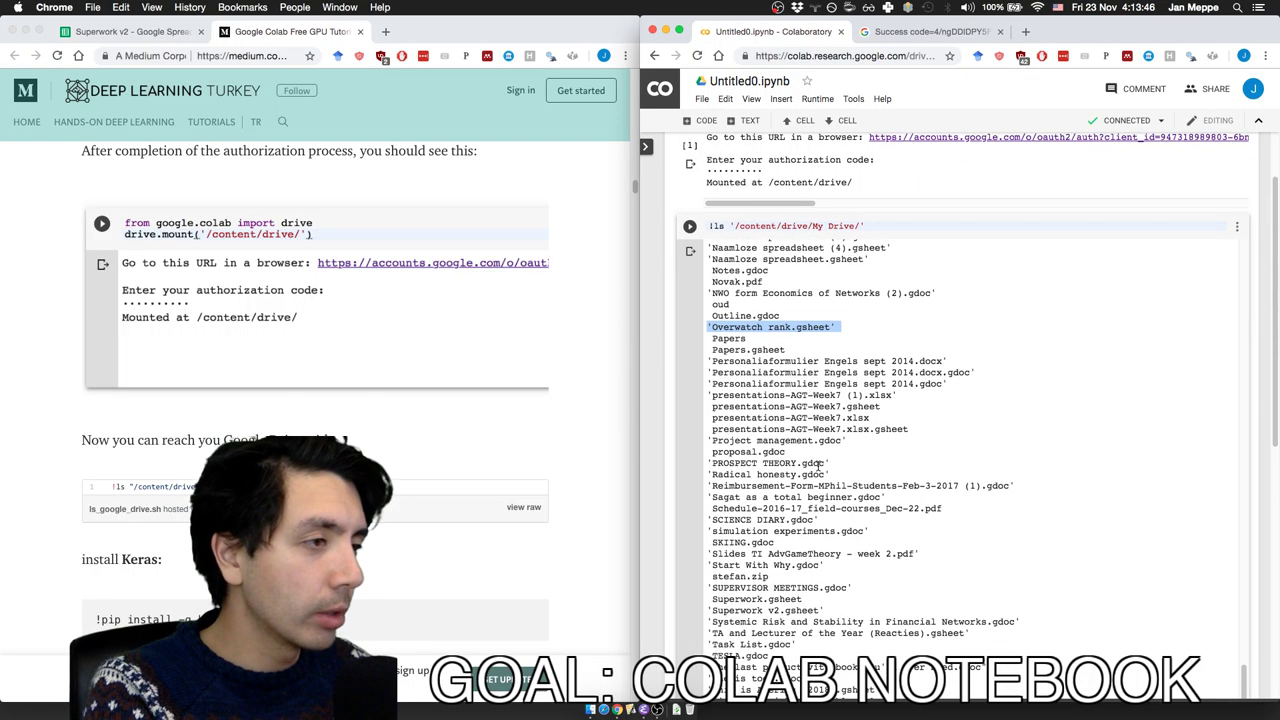
# - Examine the listed files after Overwatch rank.gsheet, down to "The last productivity book you'll ever need.gdoc"
pyautogui.scroll(-1, 818, 466)
pyautogui.click(737, 461)
pyautogui.tripleClick(737, 461)
pyautogui.click(767, 444)
pyautogui.scroll(-2, 792, 427)
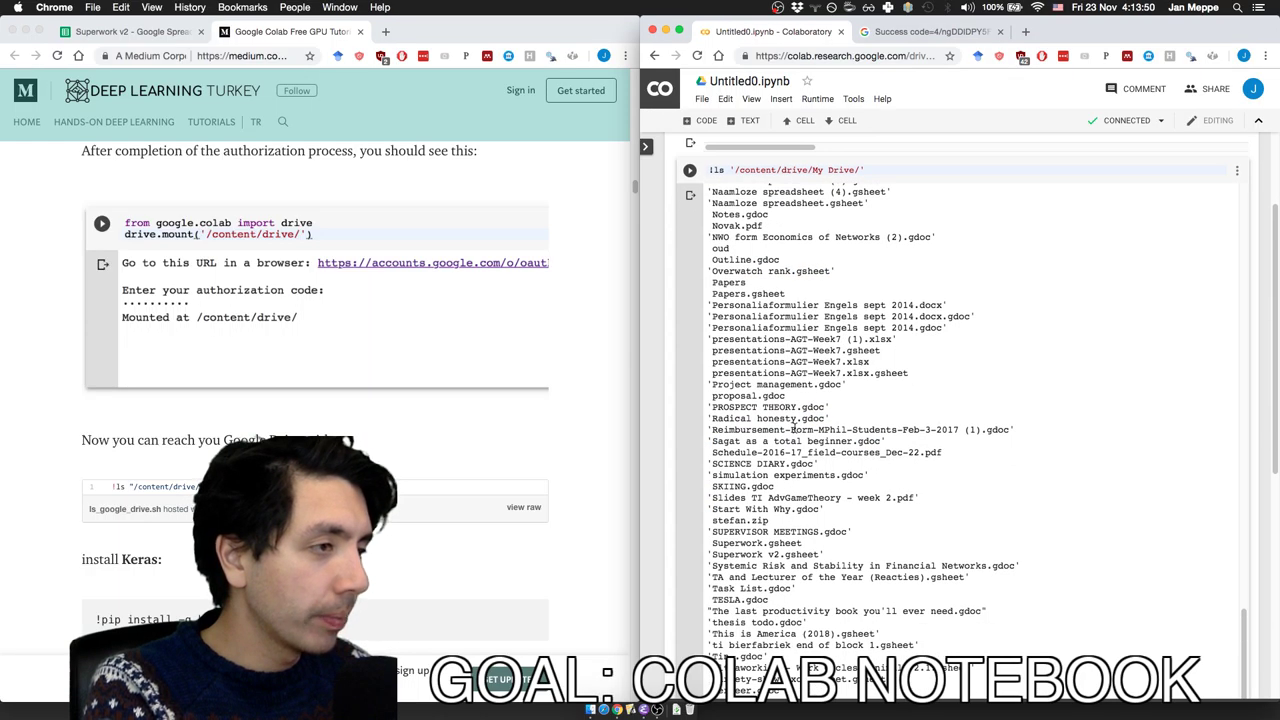
pyautogui.scroll(-5, 795, 428)
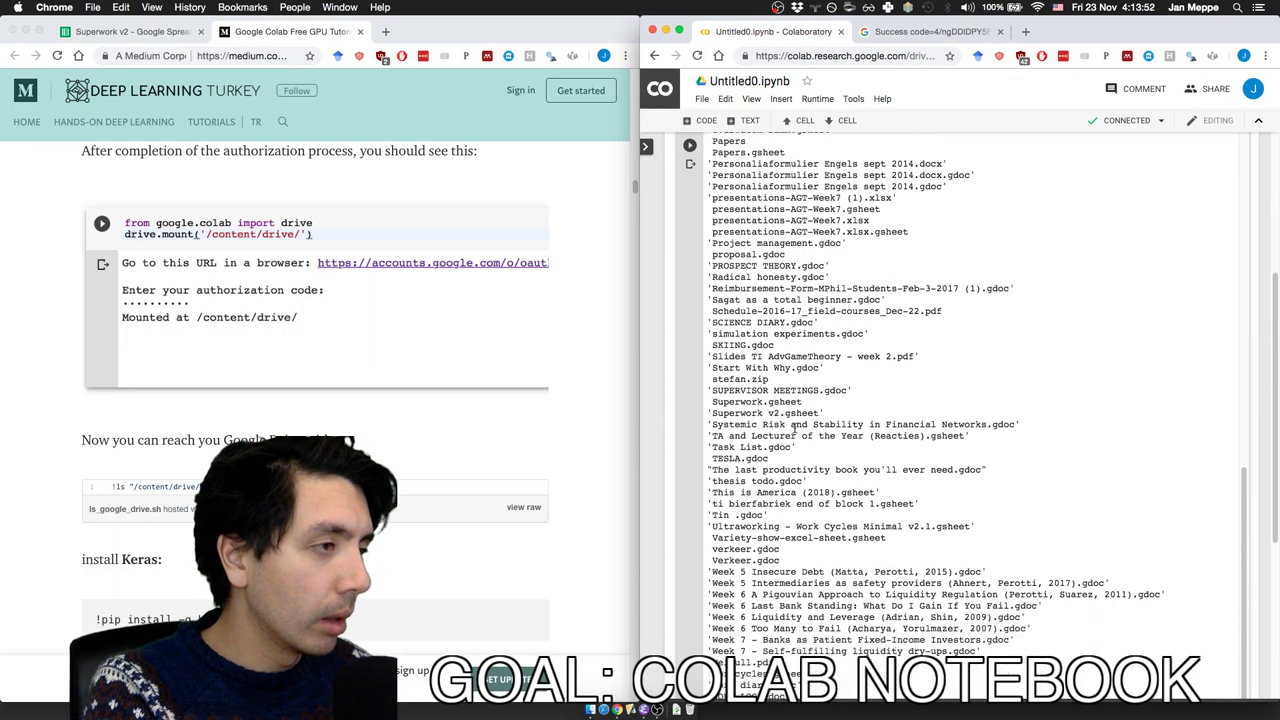
pyautogui.scroll(-2, 795, 428)
pyautogui.doubleClick(788, 432)
pyautogui.tripleClick(788, 432)
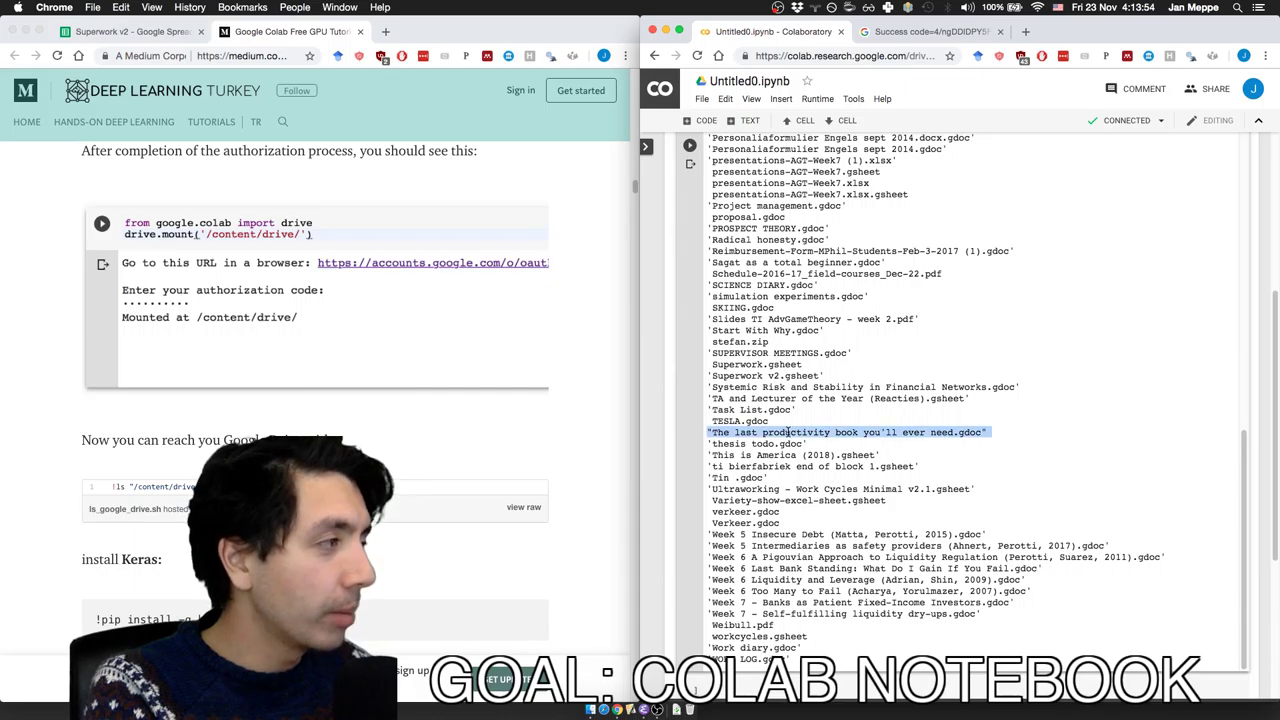
pyautogui.click(882, 422)
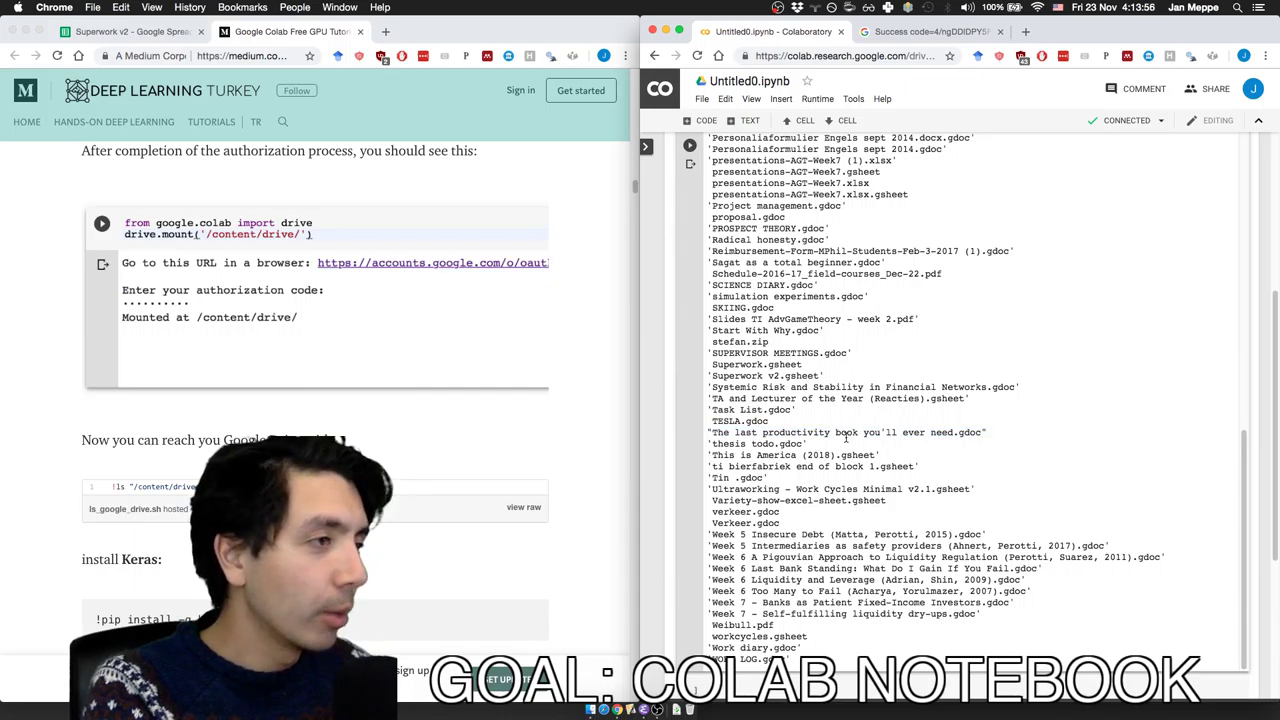
pyautogui.tripleClick(840, 432)
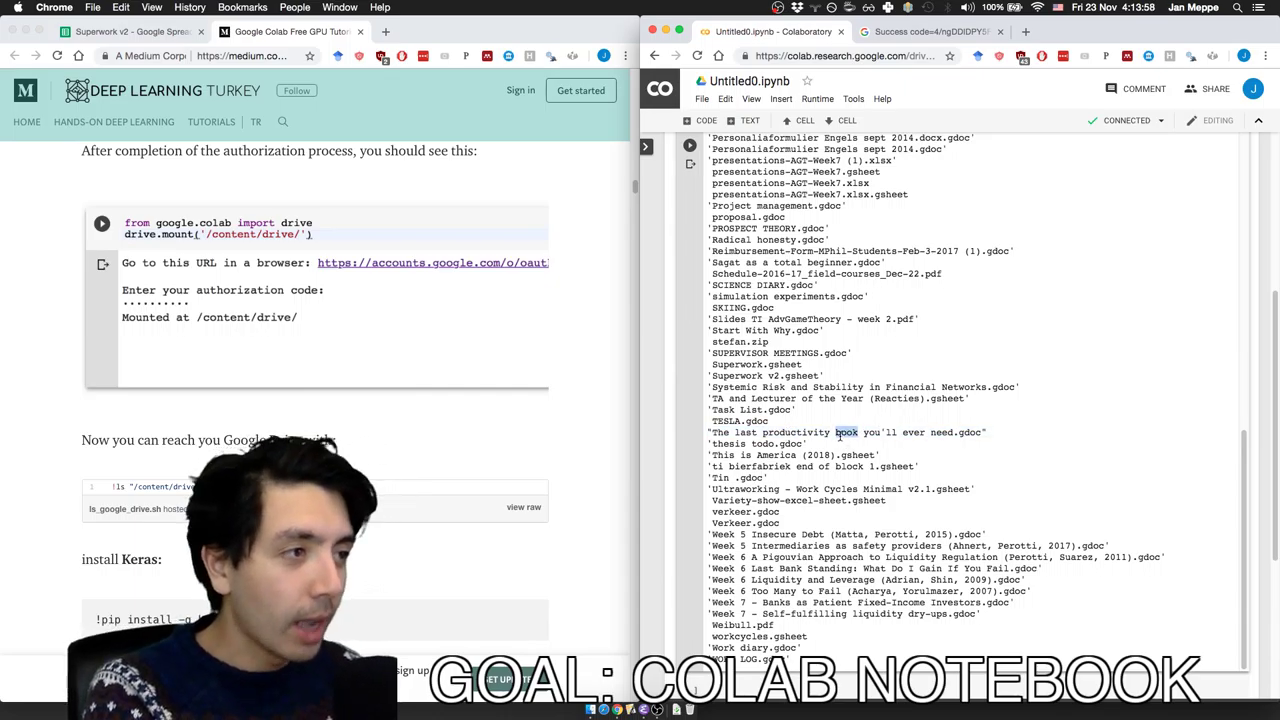
pyautogui.tripleClick(838, 432)
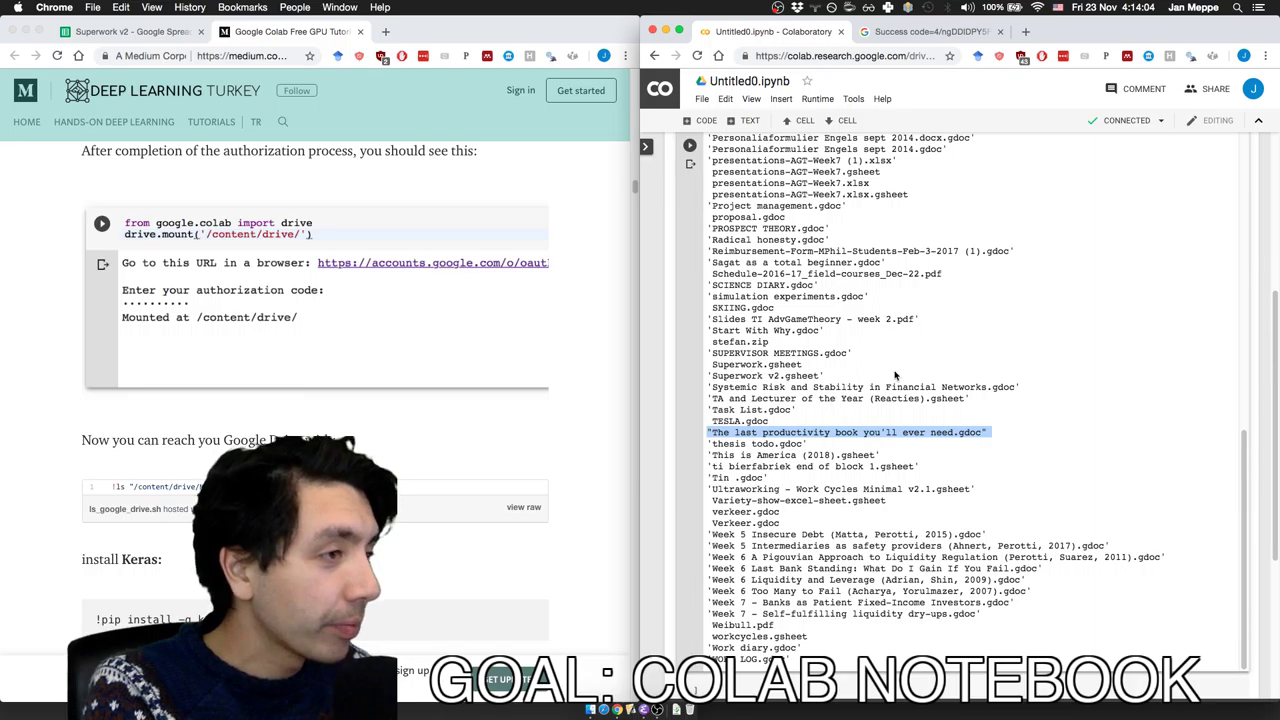
pyautogui.scroll(-2, 902, 376)
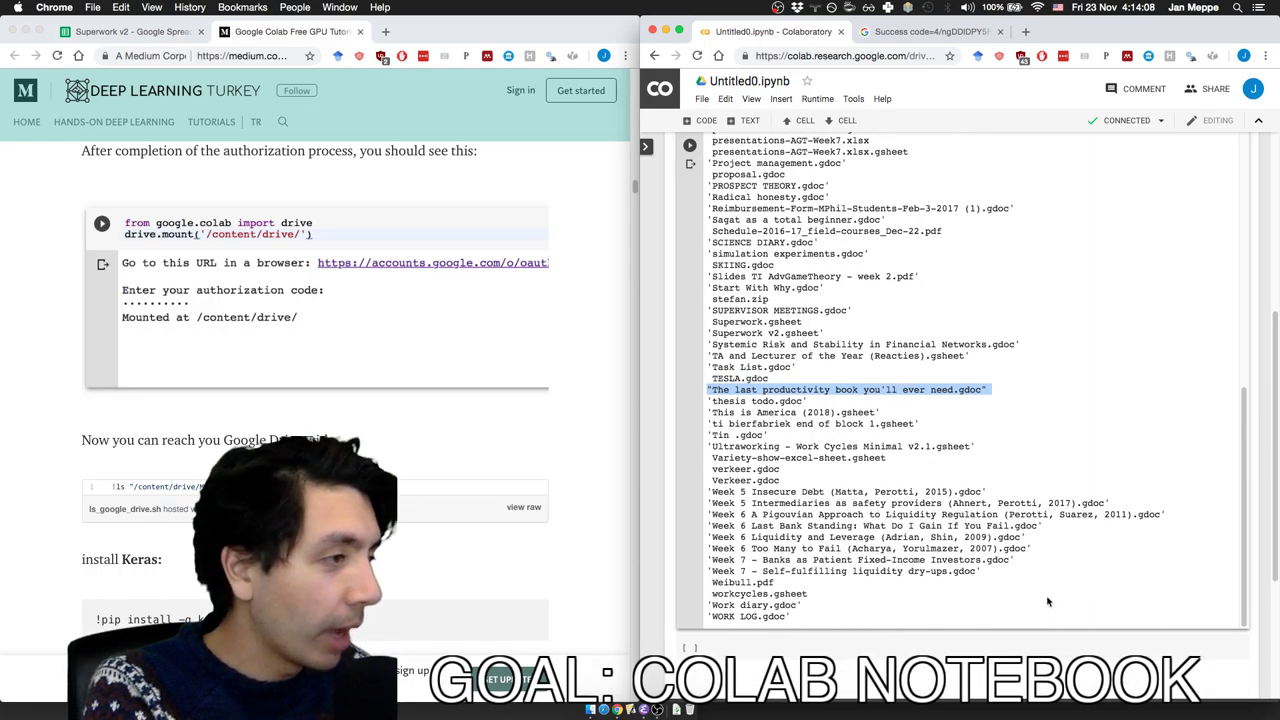
# - Examine the Week 5 to Week 7 documents and the Ultraworking sheet near the listing's end, and recheck the listing from its start
pyautogui.moveTo(982, 571); pyautogui.dragTo(708, 492)
pyautogui.click(970, 497)
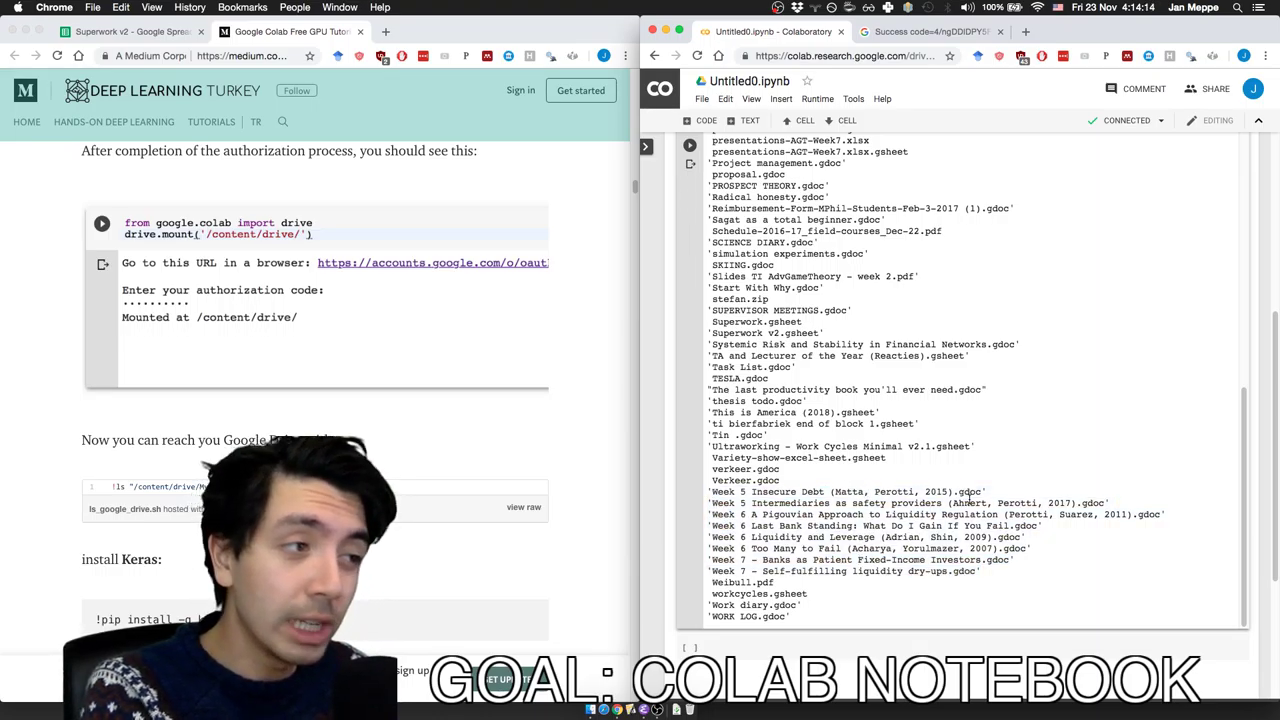
pyautogui.tripleClick(856, 446)
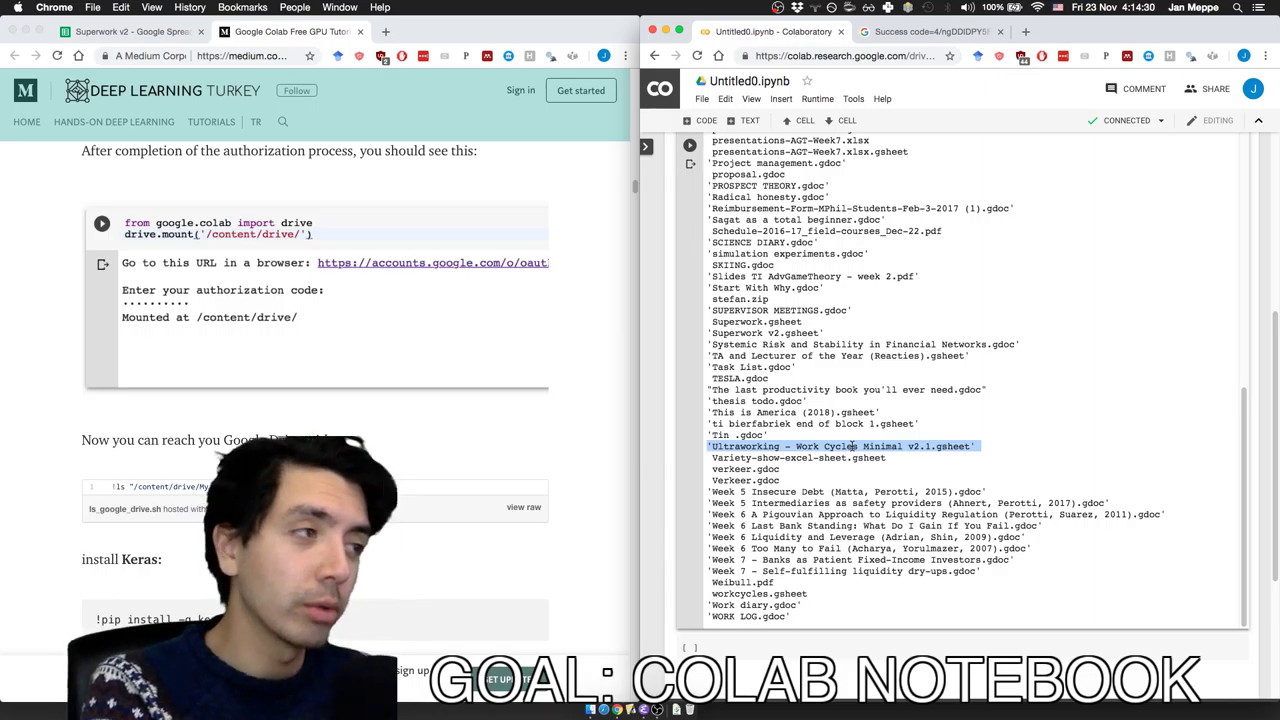
pyautogui.scroll(-2, 845, 410)
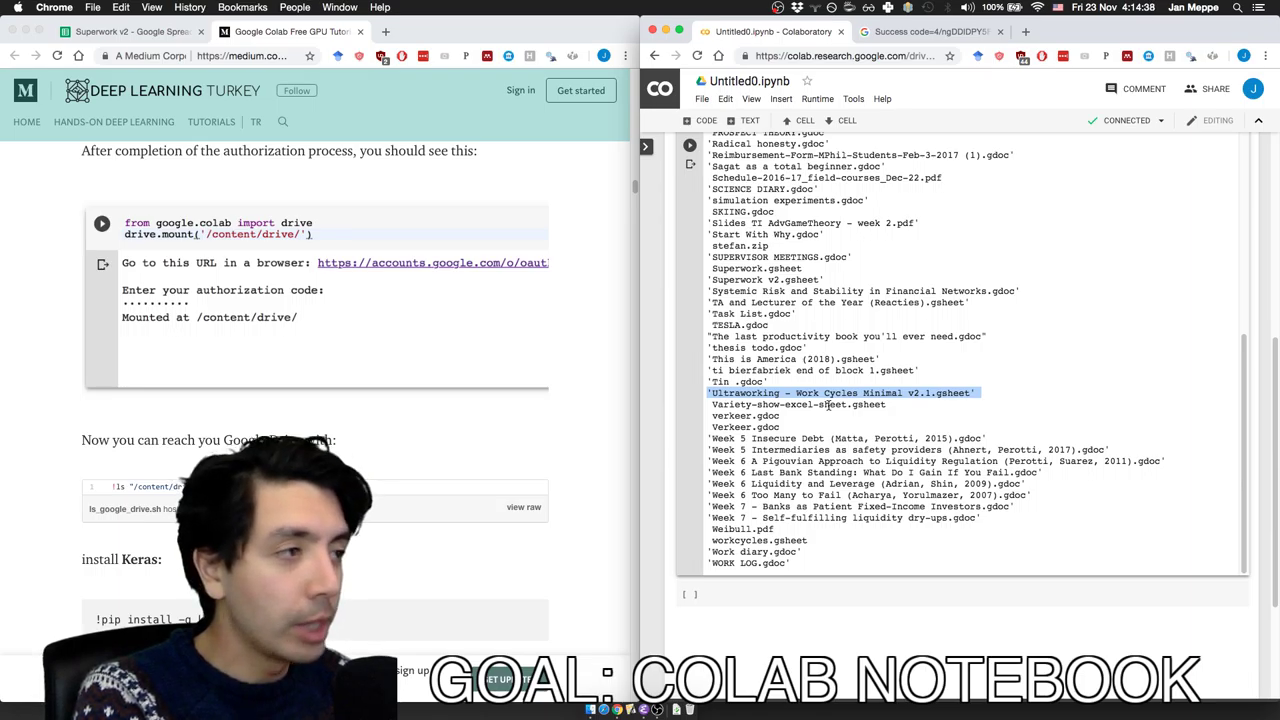
pyautogui.tripleClick(848, 461)
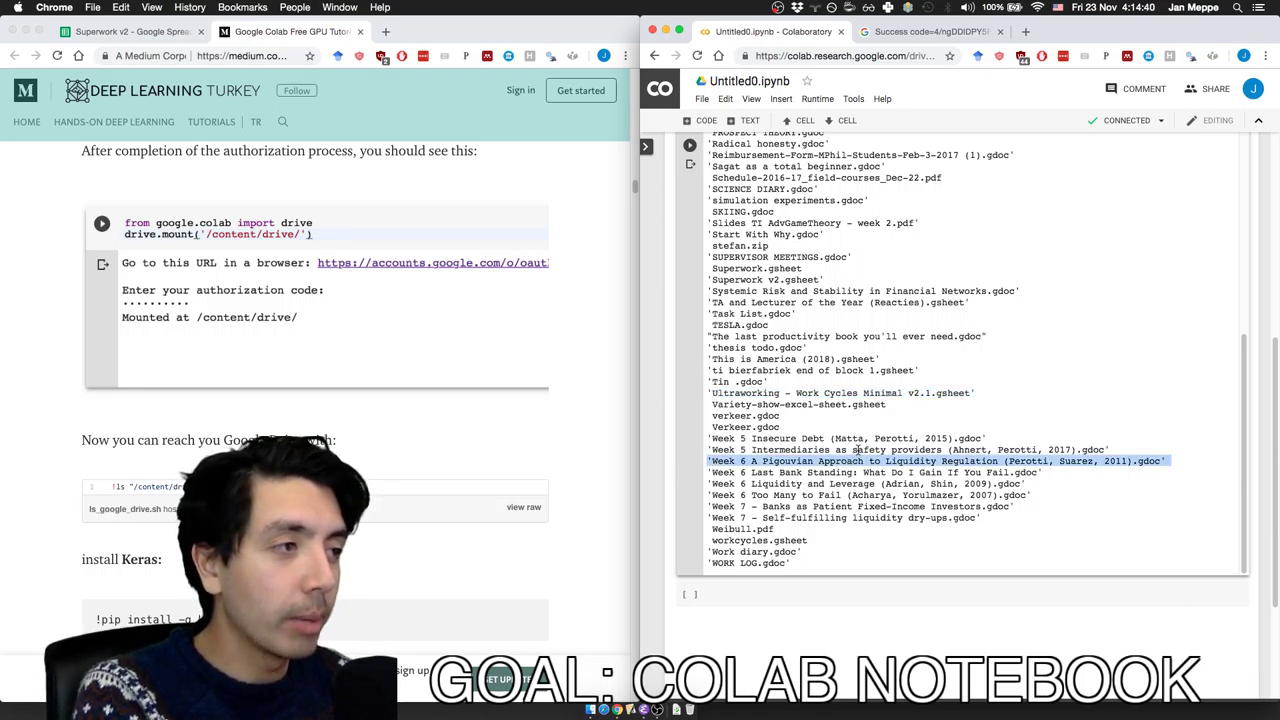
pyautogui.doubleClick(868, 450)
pyautogui.tripleClick(848, 472)
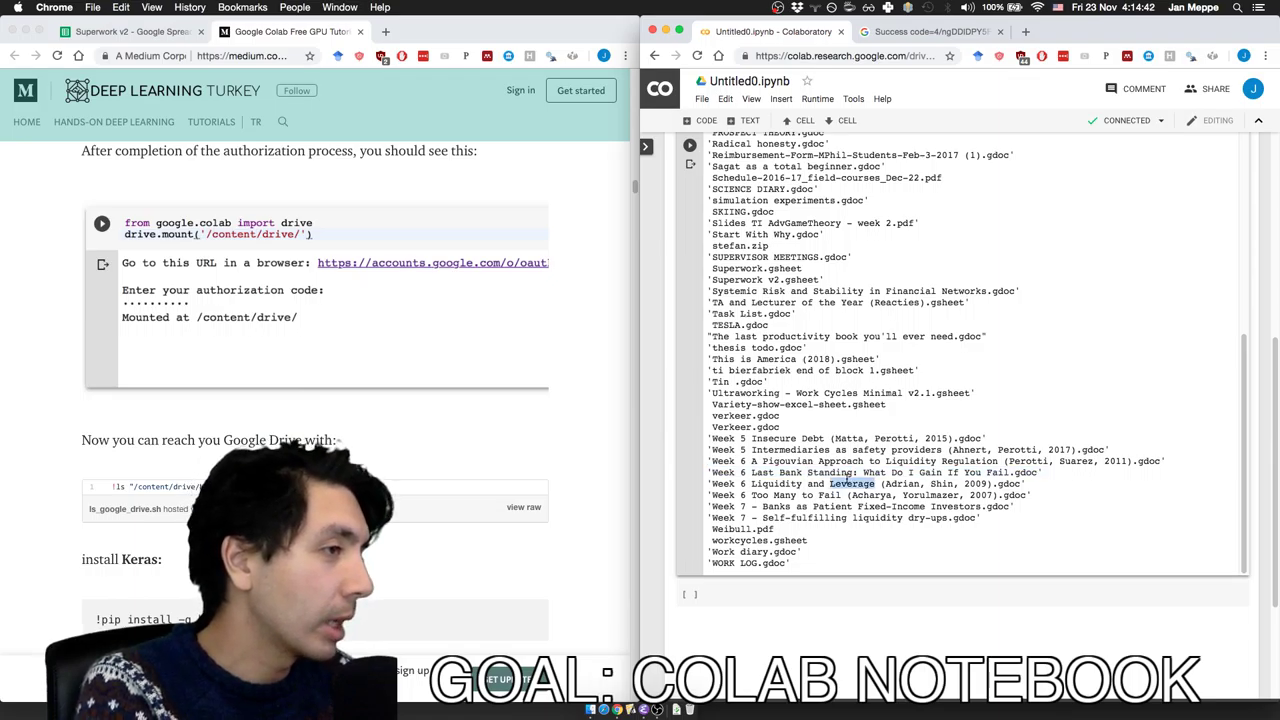
pyautogui.tripleClick(848, 483)
pyautogui.click(850, 472)
pyautogui.tripleClick(852, 472)
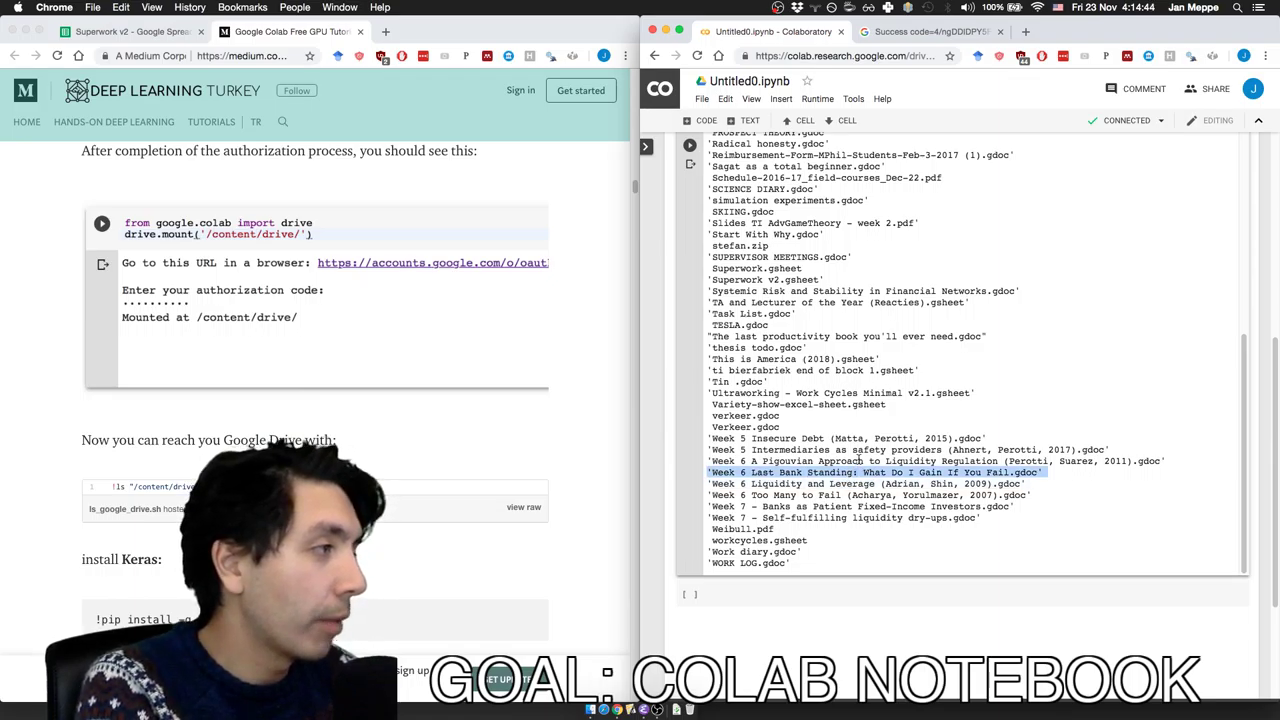
pyautogui.tripleClick(860, 461)
pyautogui.click(862, 461)
pyautogui.tripleClick(862, 461)
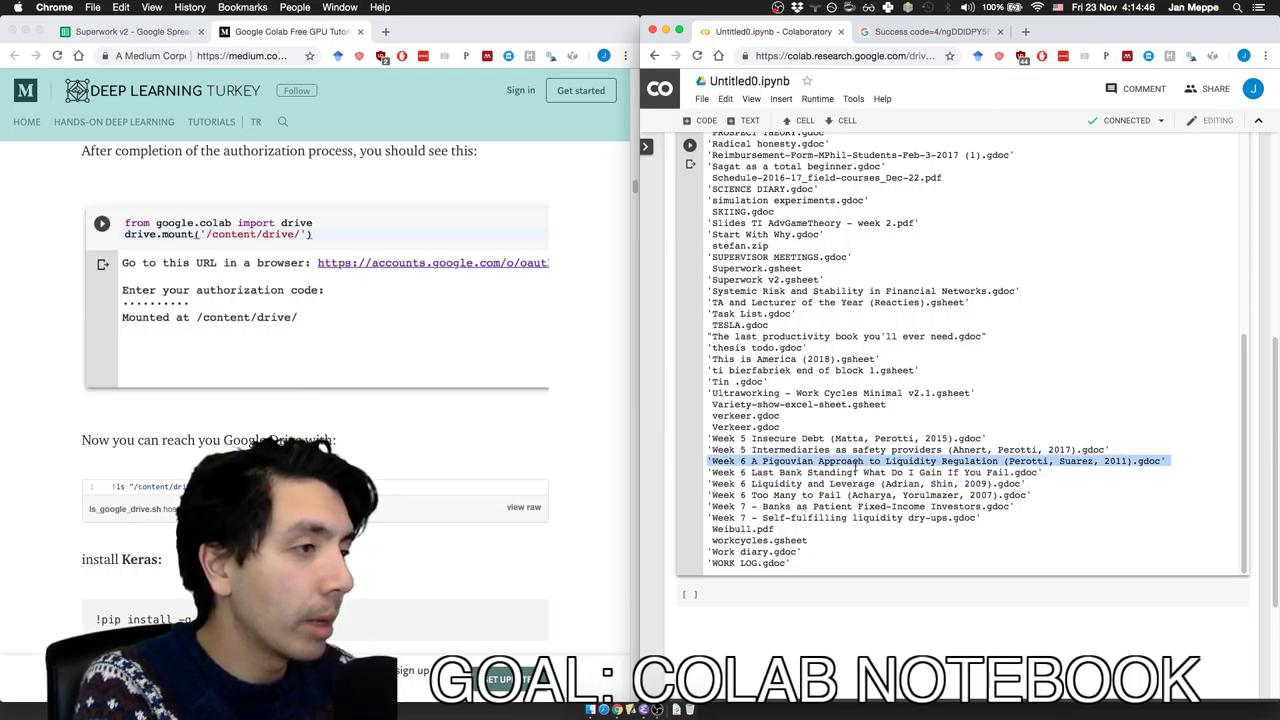
pyautogui.click(855, 470)
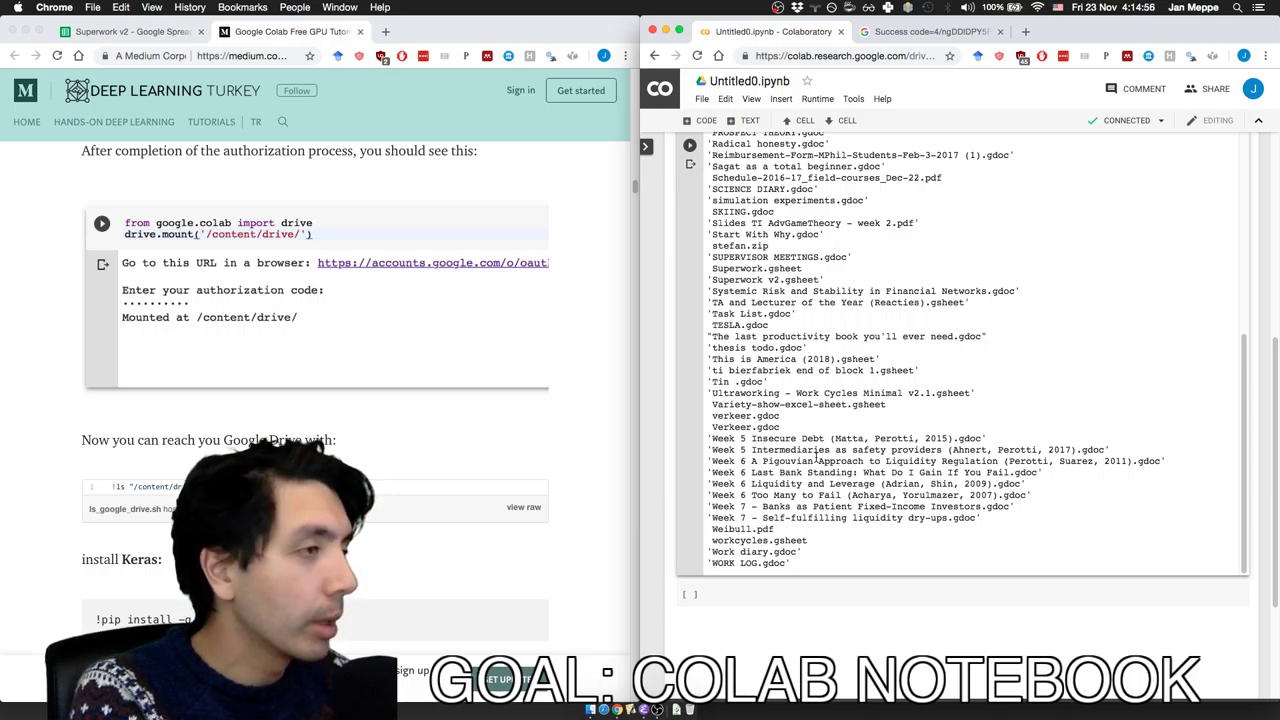
pyautogui.scroll(-2, 315, 380)
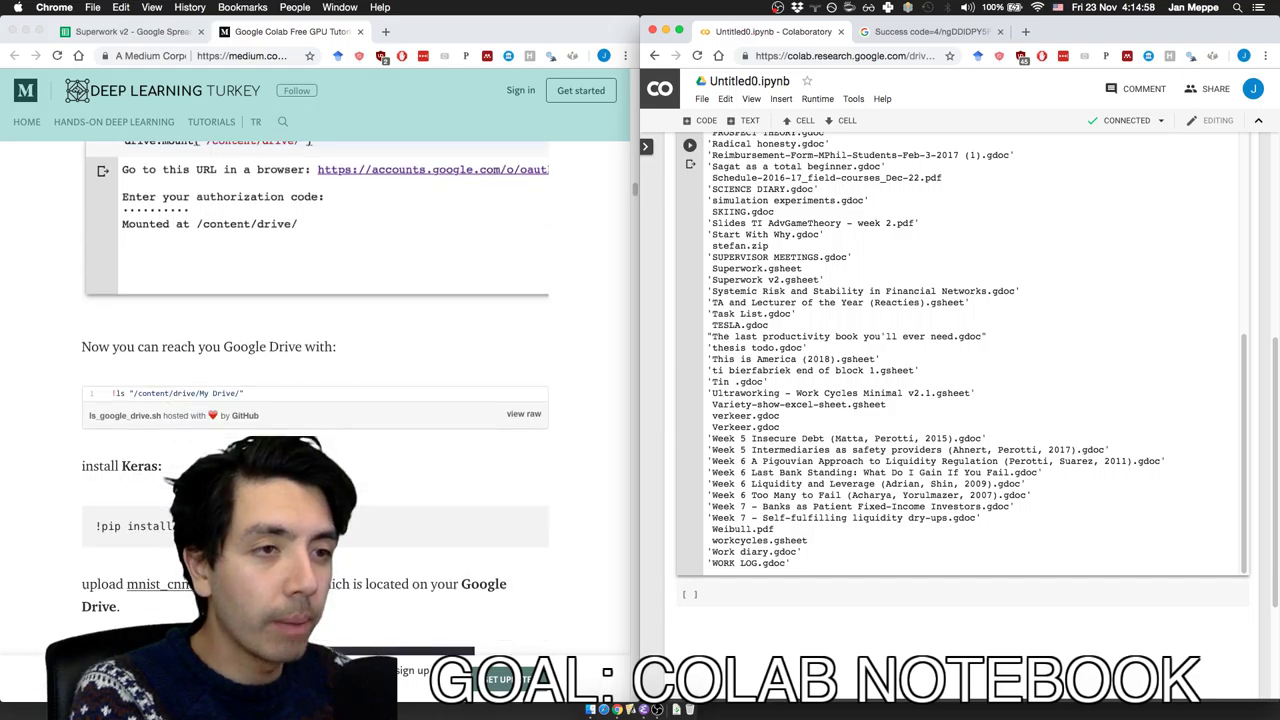
pyautogui.scroll(15, 973, 364)
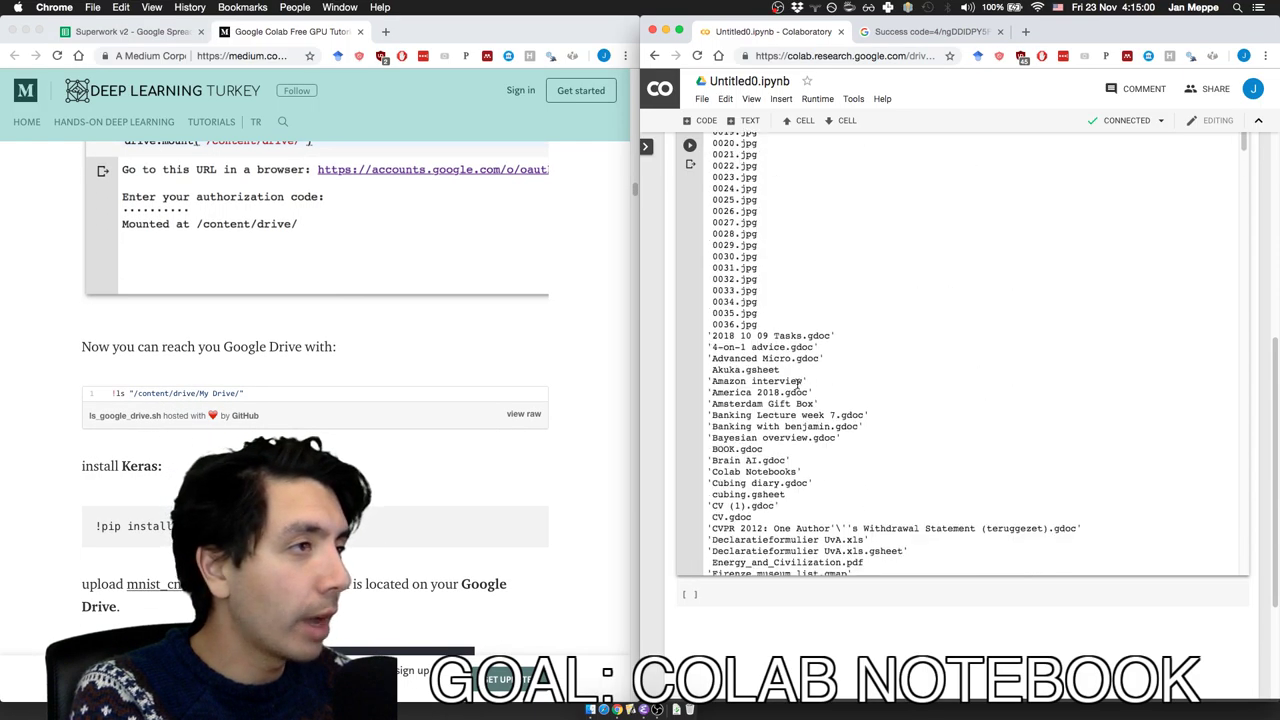
pyautogui.scroll(6, 651, 523)
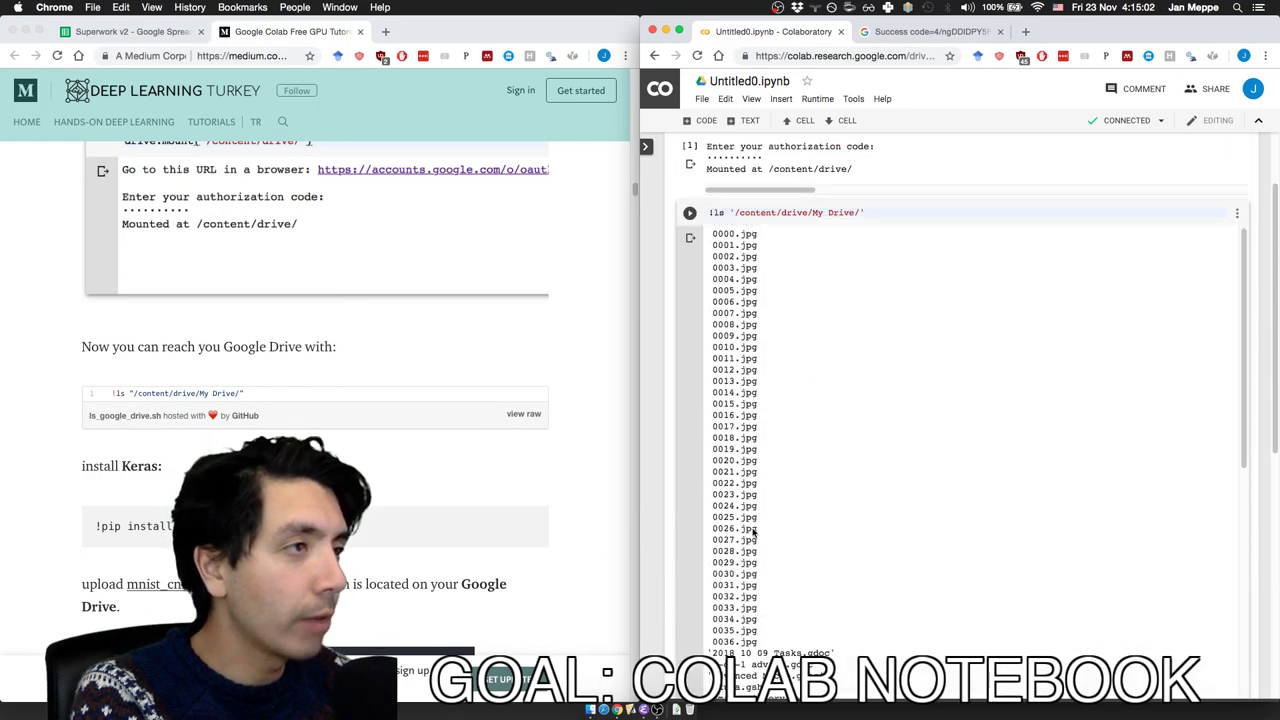
# - Add the comment "# Install keras" to the empty code cell below the My Drive file listing
pyautogui.scroll(-15, 755, 535)
pyautogui.scroll(-5, 662, 560)
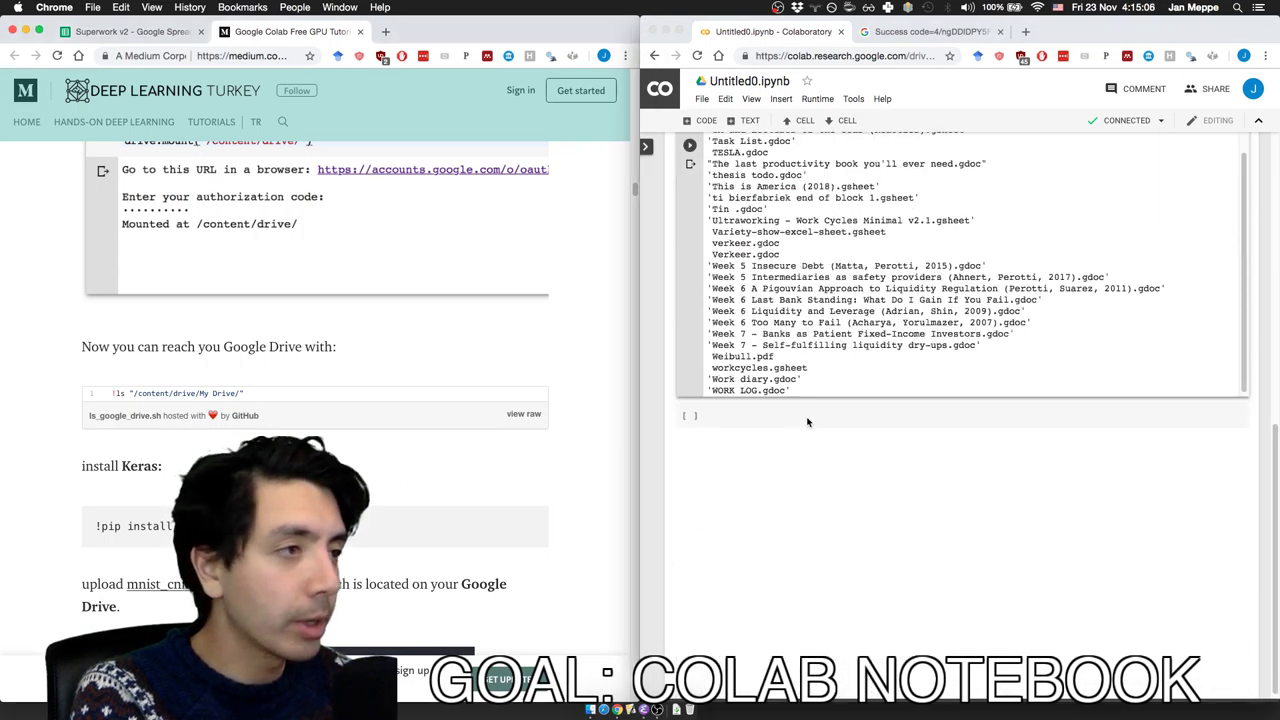
pyautogui.click(755, 416)
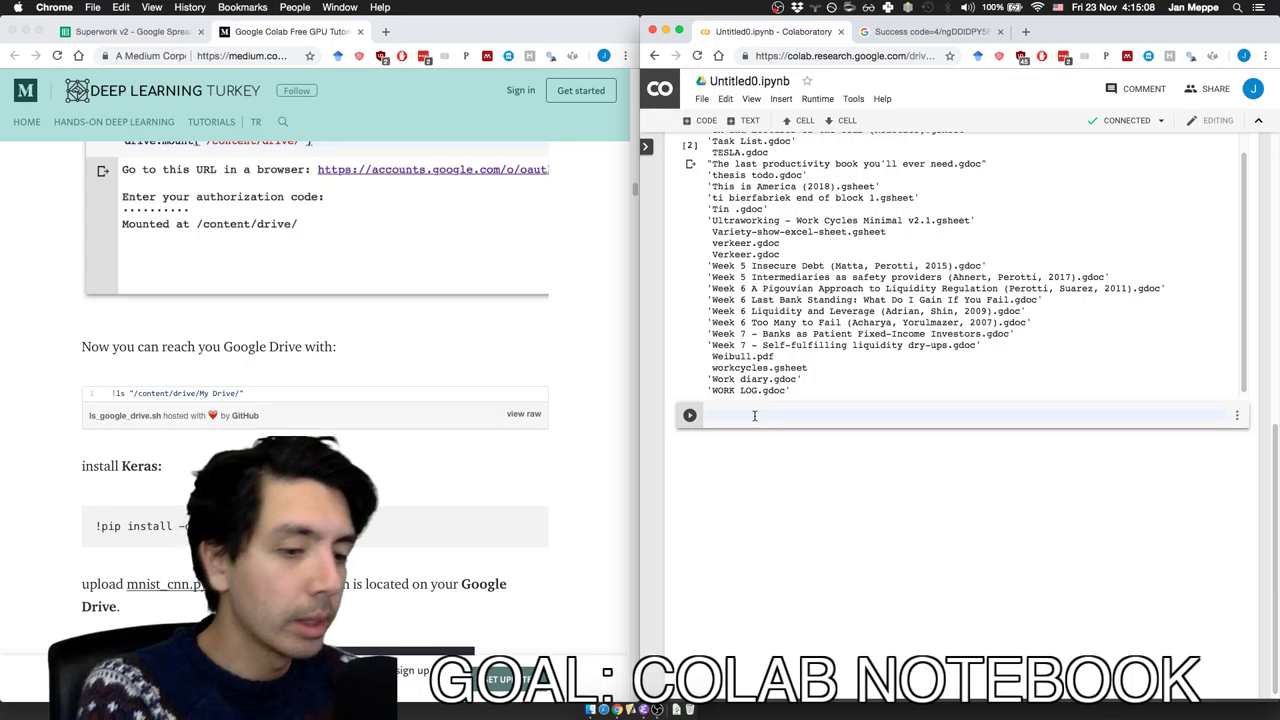
pyautogui.write('!pip i')
pyautogui.press('BackSpace')
pyautogui.press('BackSpace')
pyautogui.press('BackSpace')
pyautogui.press('BackSpace')
pyautogui.press('BackSpace')
pyautogui.write('Install keras')
pyautogui.press('Return')
# - Add the command !pip install -q keras below the comment and run the cell
pyautogui.write('!pi')
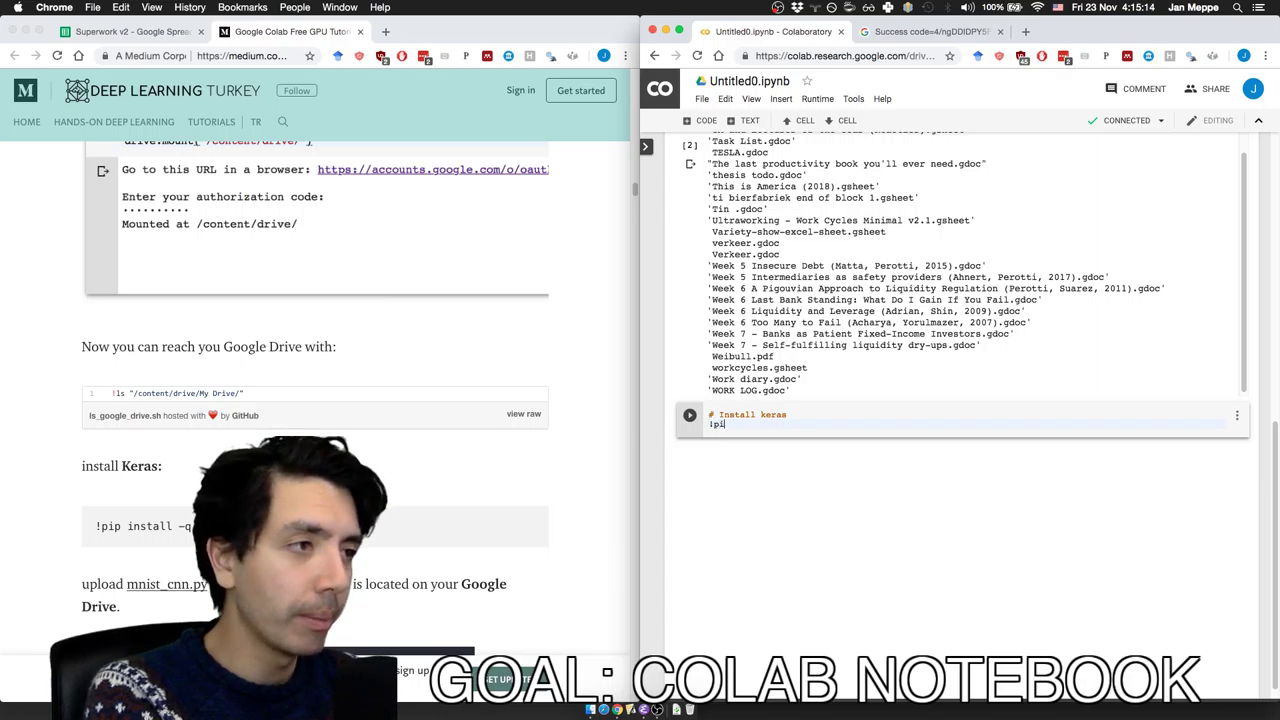
pyautogui.write('p install -q keras')
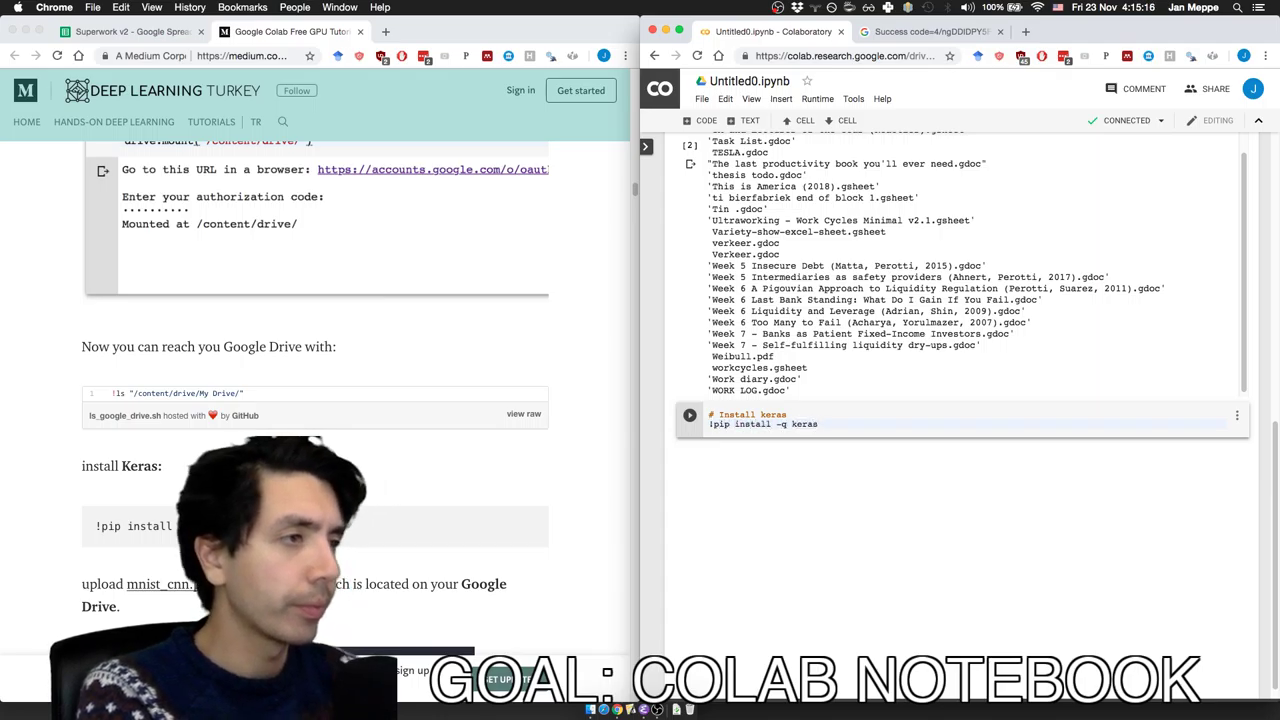
pyautogui.hotkey('shift', 'Return')
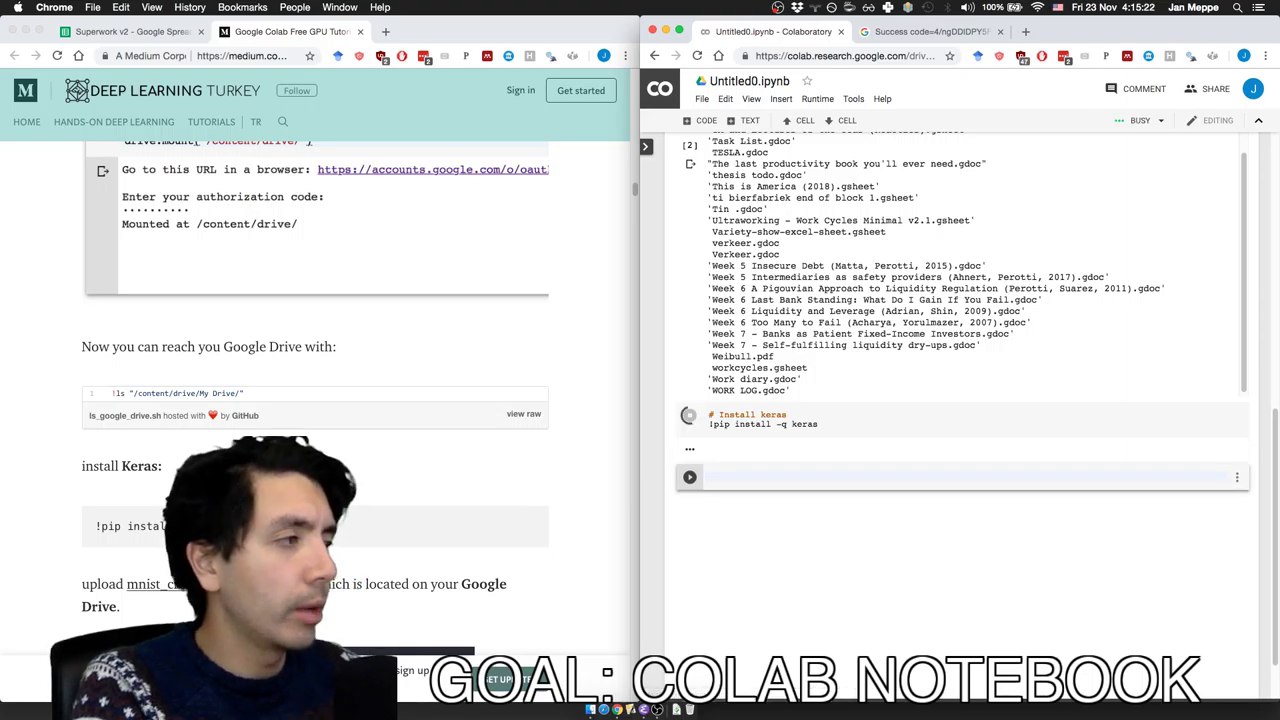
# - Read the tutorial's instructions for uploading mnist_cnn.py to the app folder on Google Drive and running it
pyautogui.scroll(-3, 315, 400)
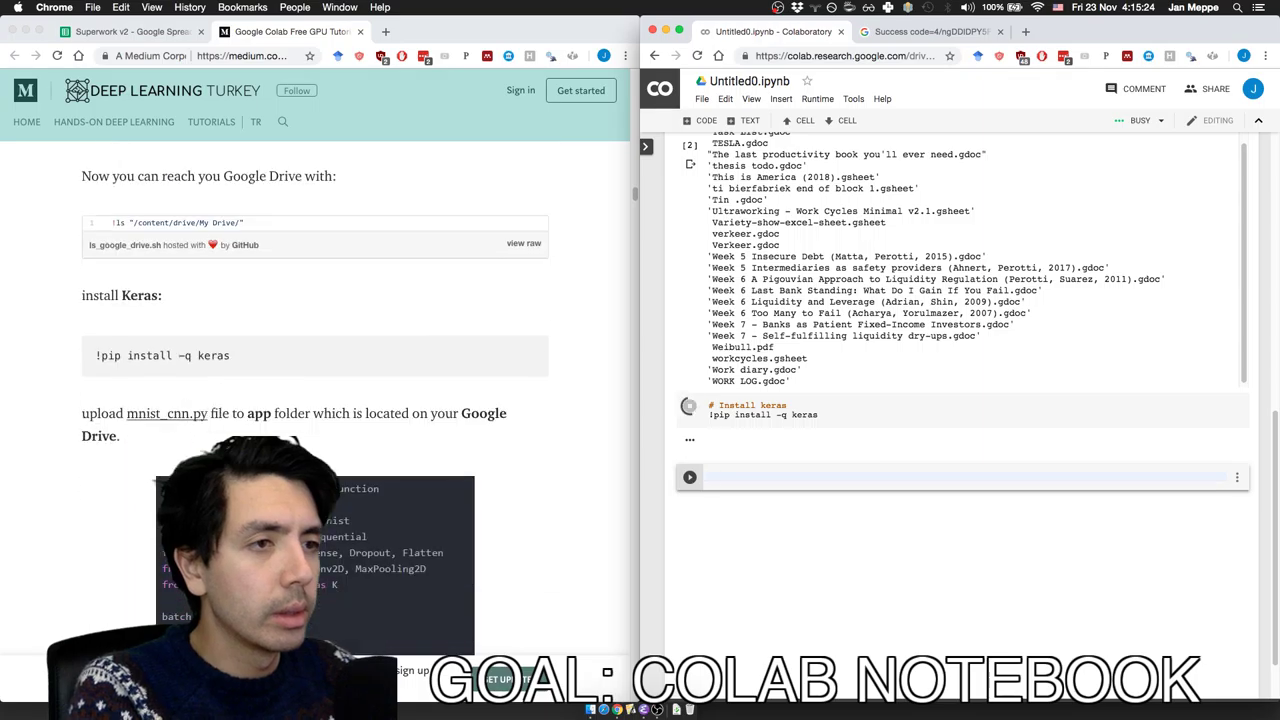
pyautogui.scroll(-3, 315, 400)
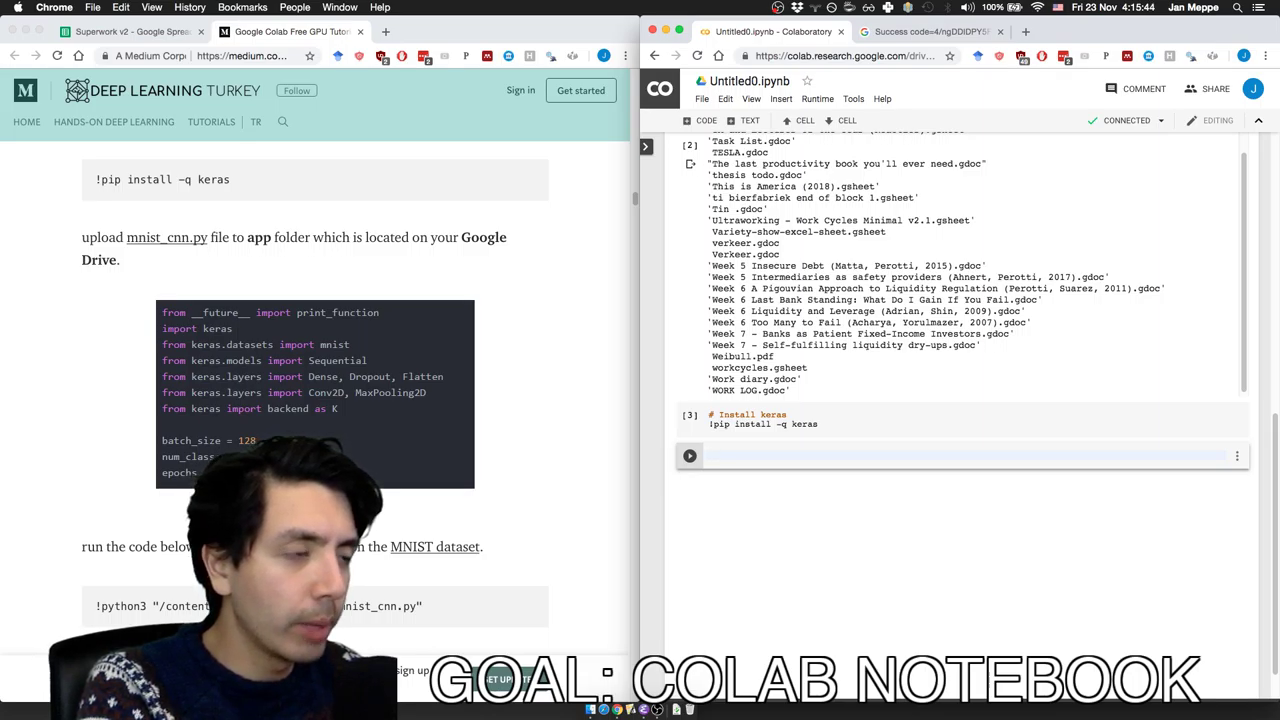
# - Run !mkdir app in the empty code cell, and try to start Vim by running !vim in the following cell
pyautogui.write('!mkdir app')
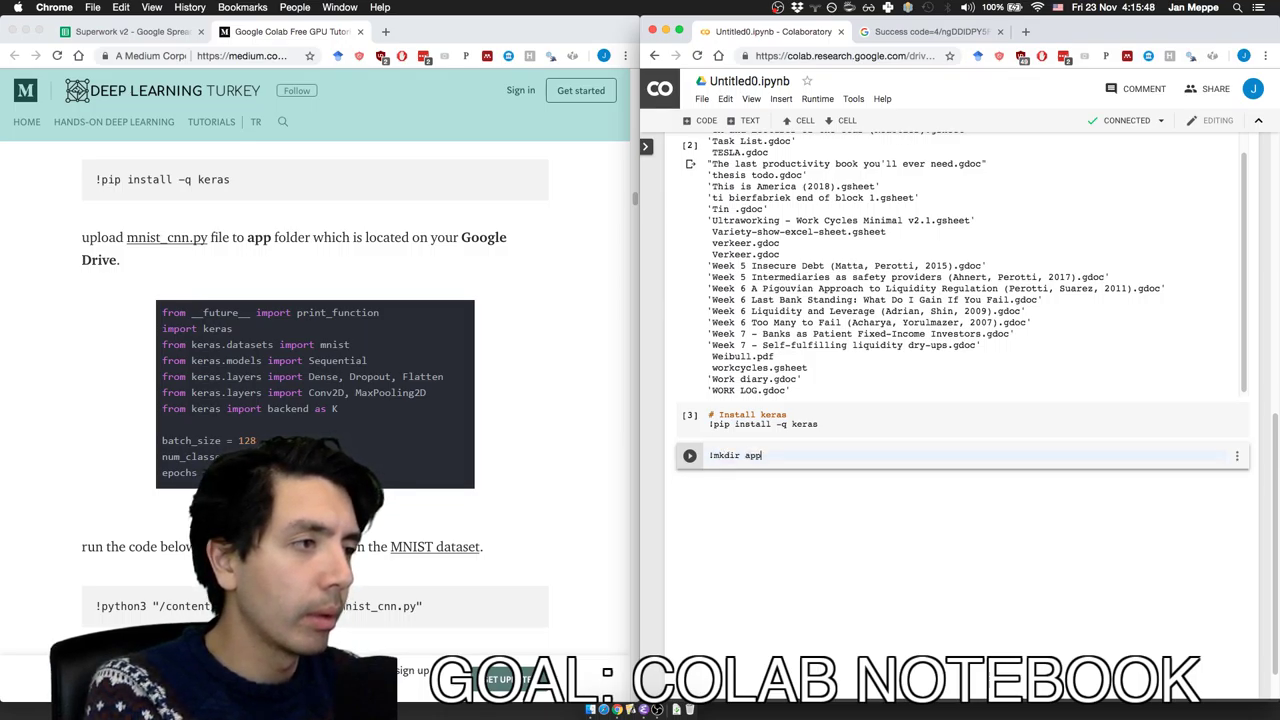
pyautogui.hotkey('shift', 'Return')
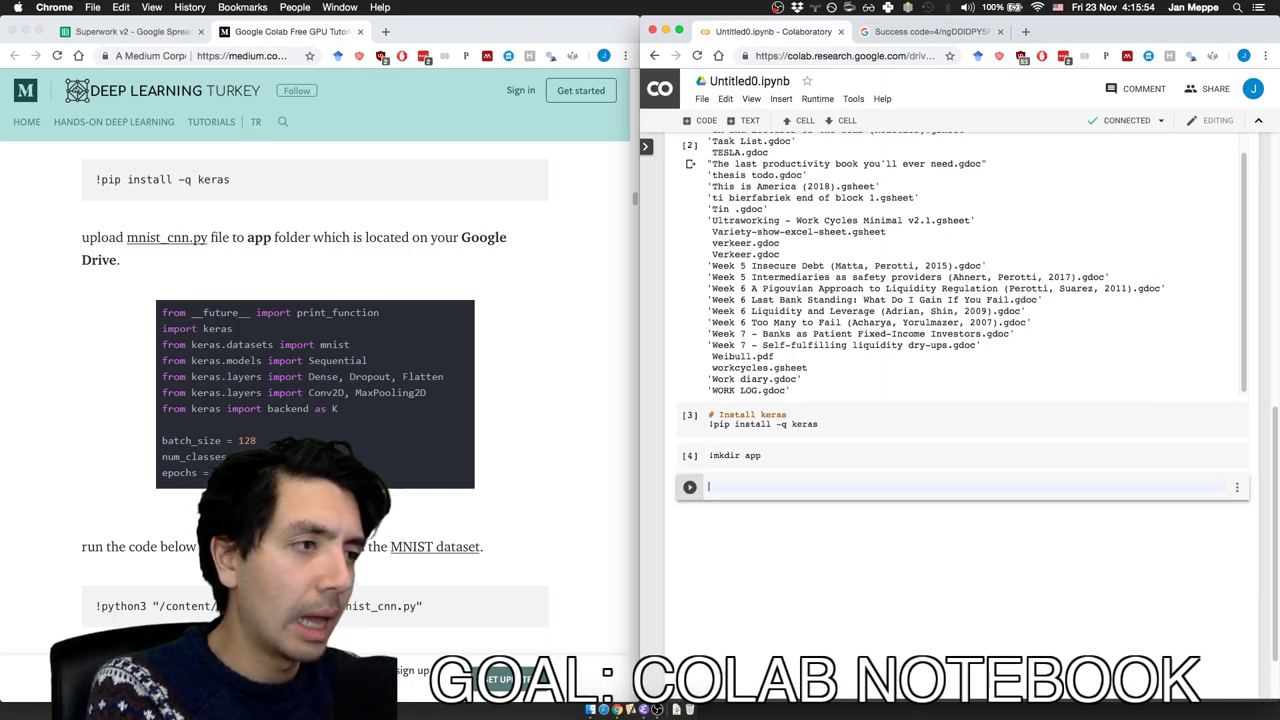
pyautogui.write('!')
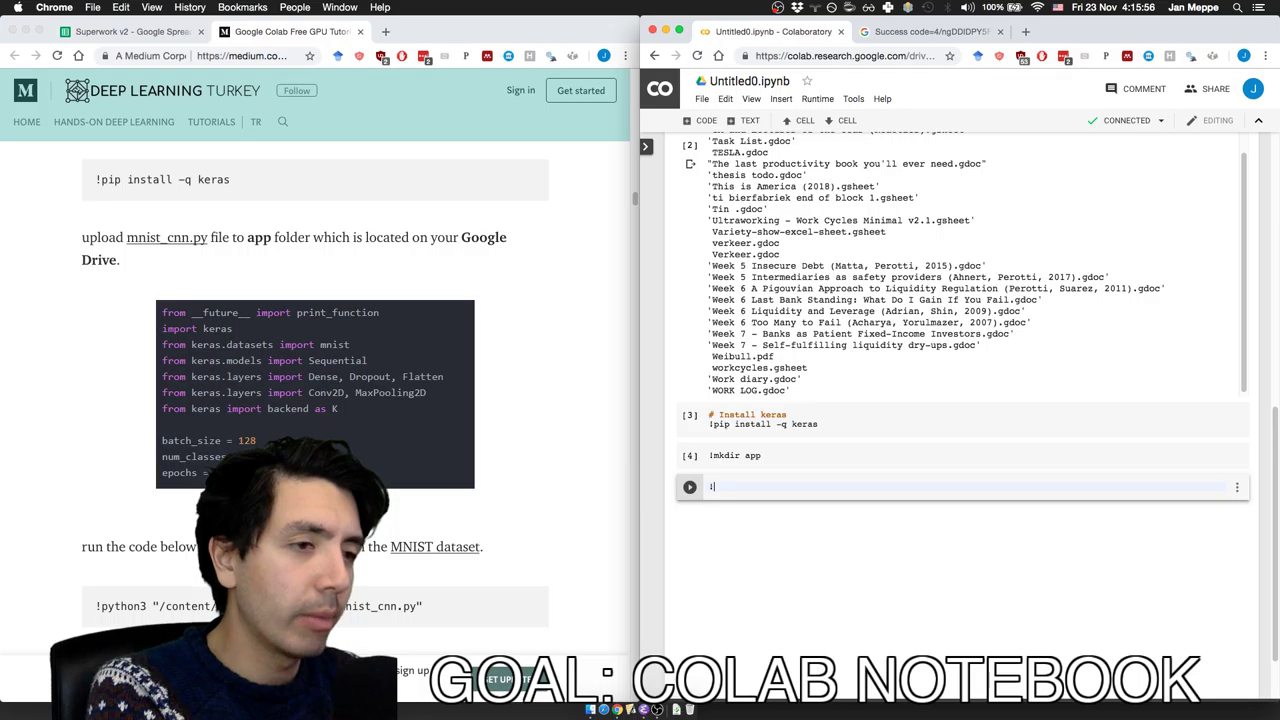
pyautogui.write('vim')
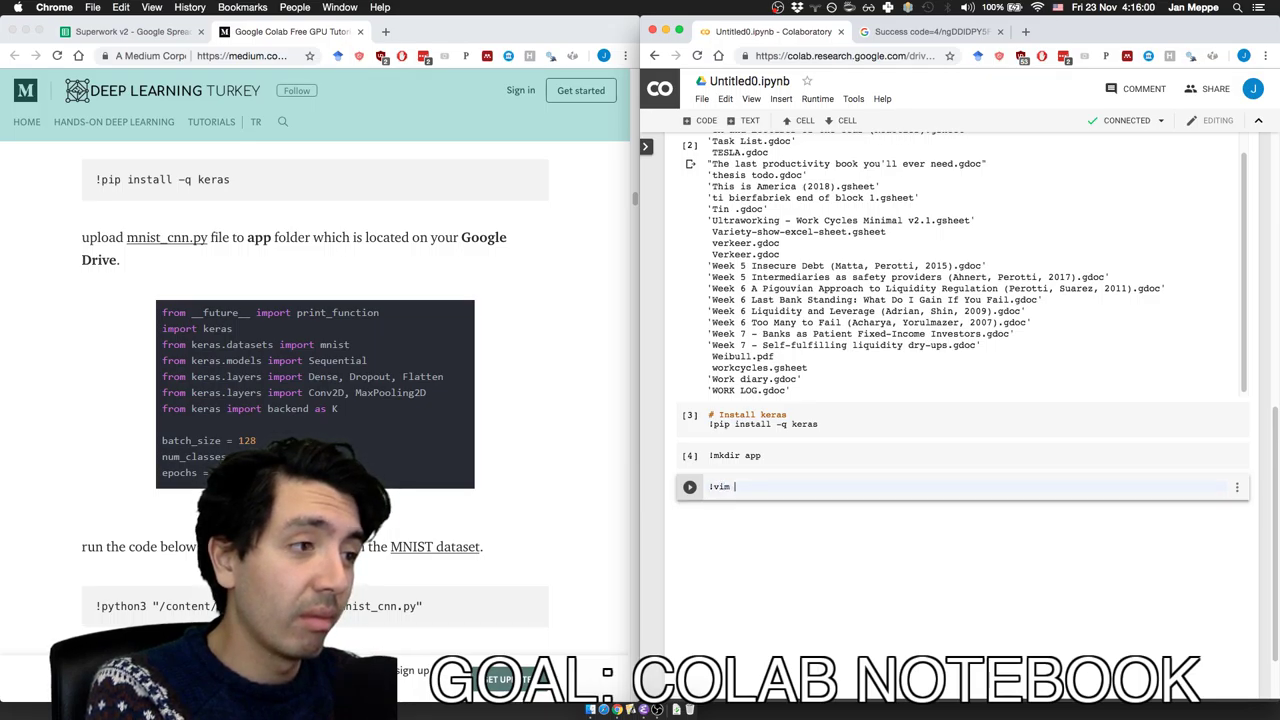
pyautogui.hotkey('shift', 'Return')
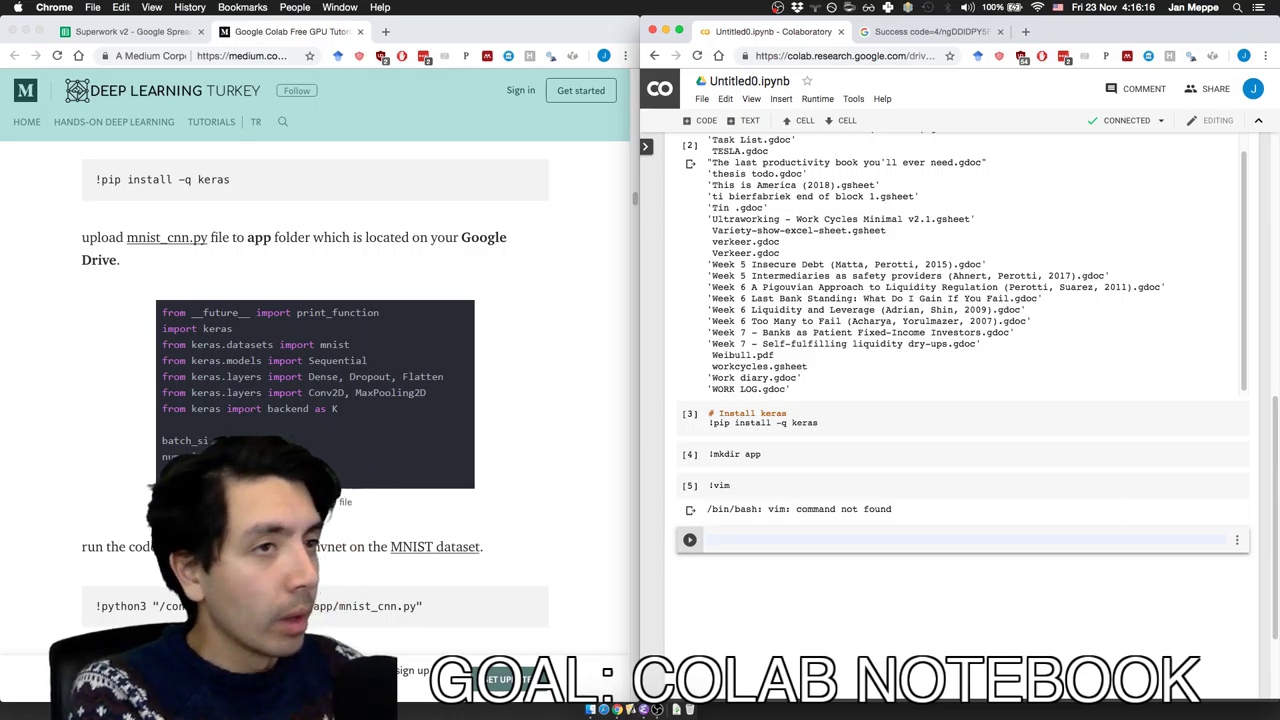
pyautogui.rightClick(172, 240)
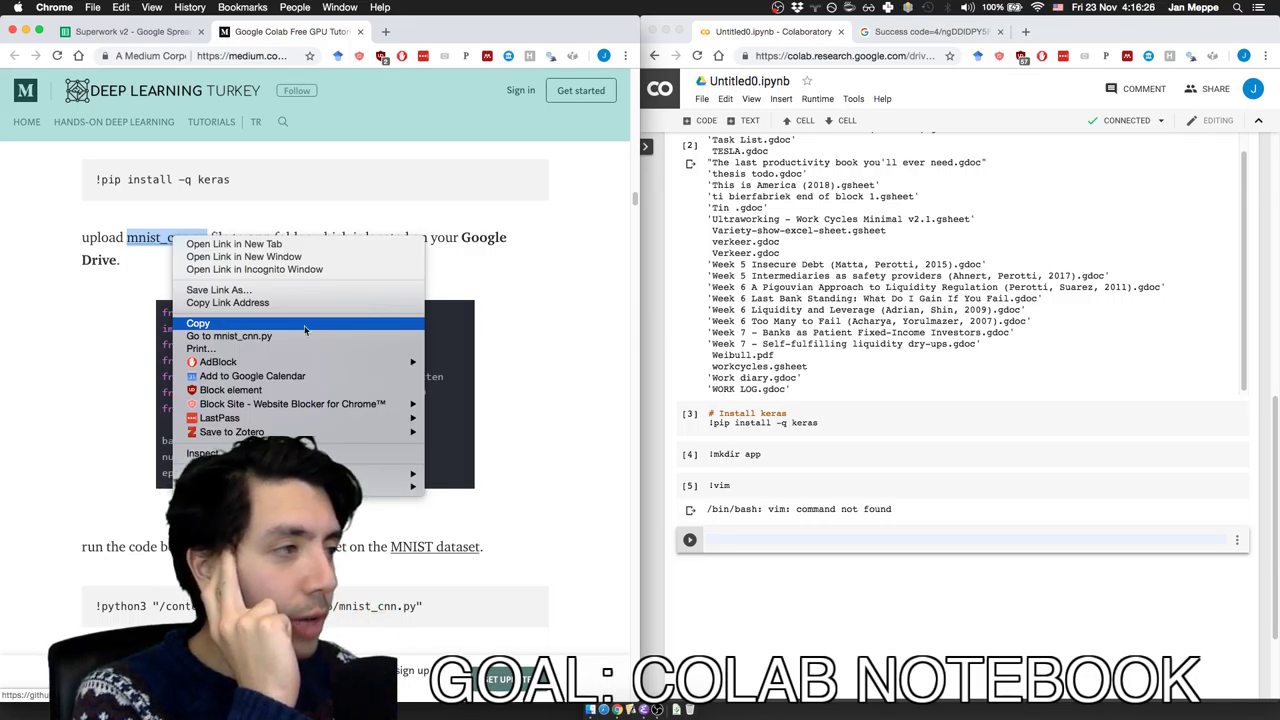
pyautogui.click(1043, 541)
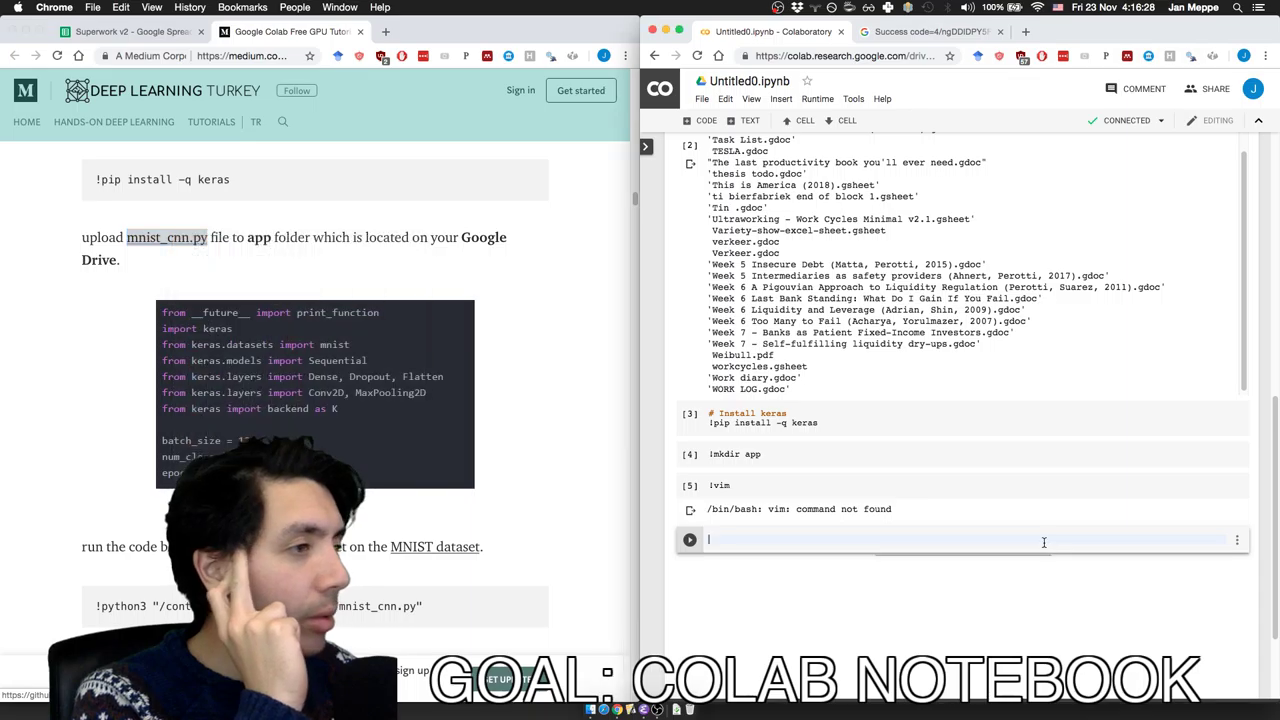
pyautogui.scroll(10, 983, 442)
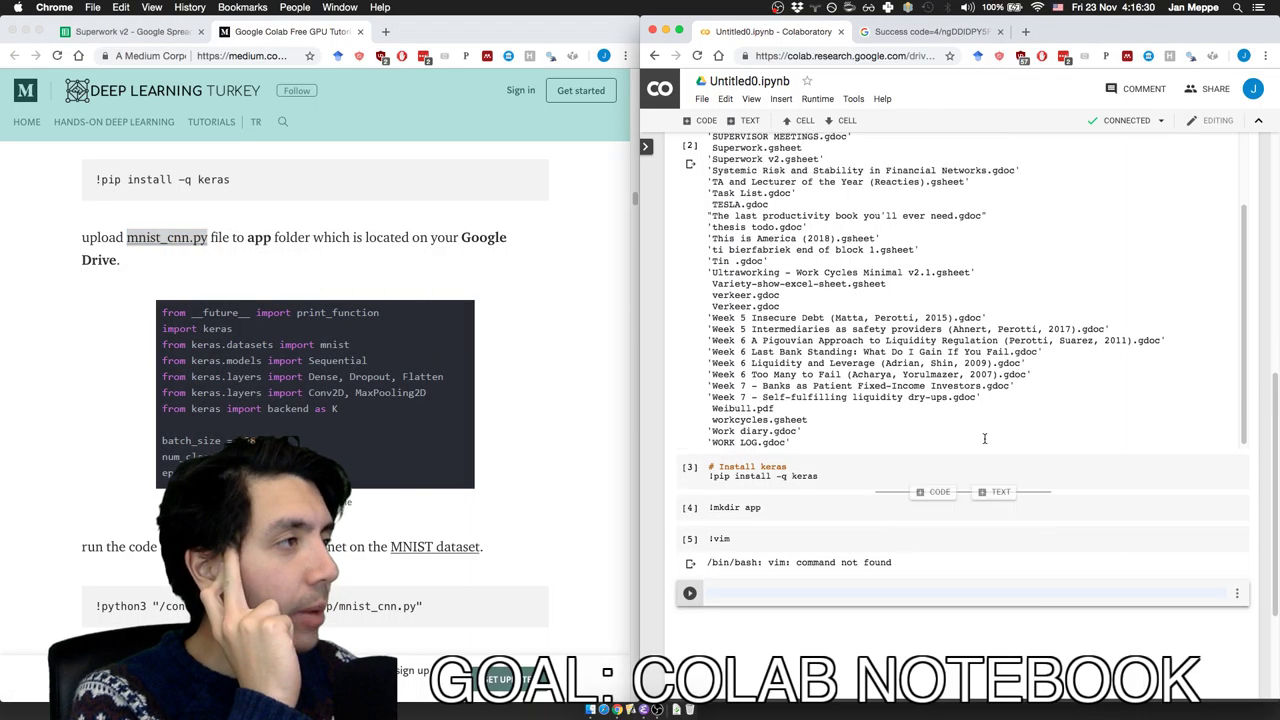
pyautogui.scroll(10, 983, 442)
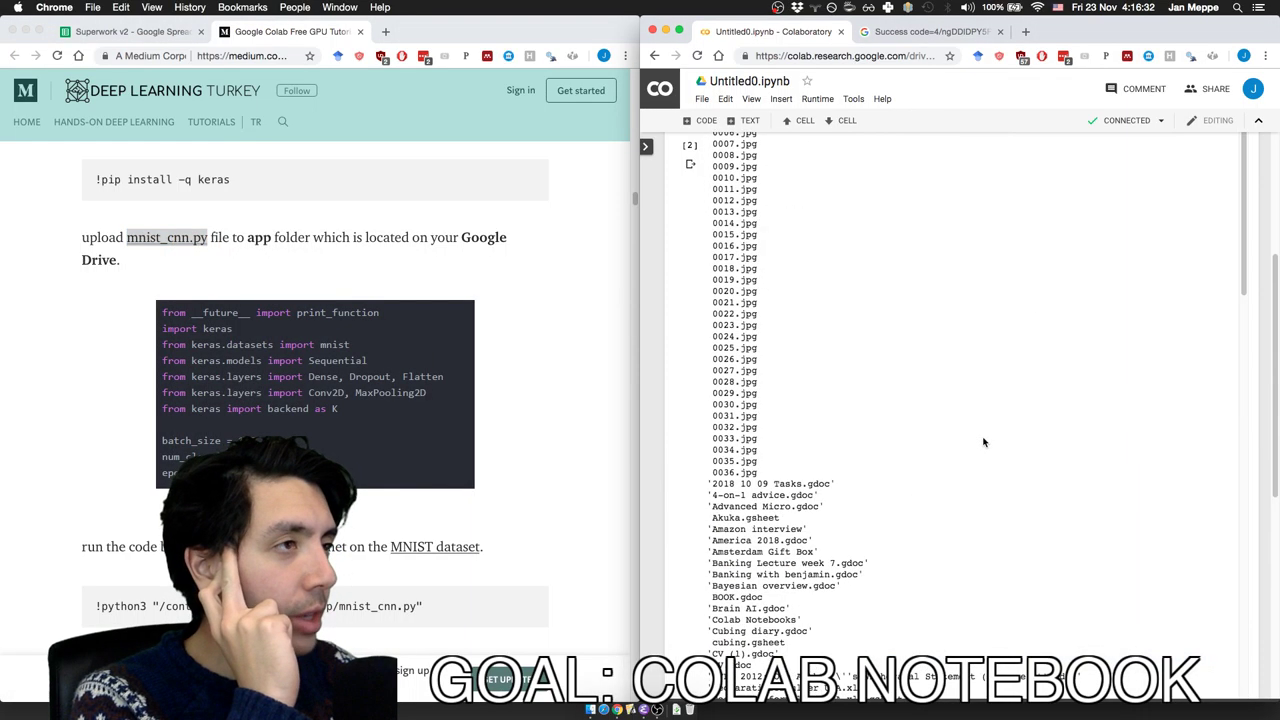
pyautogui.scroll(-3, 983, 442)
pyautogui.scroll(-5, 983, 442)
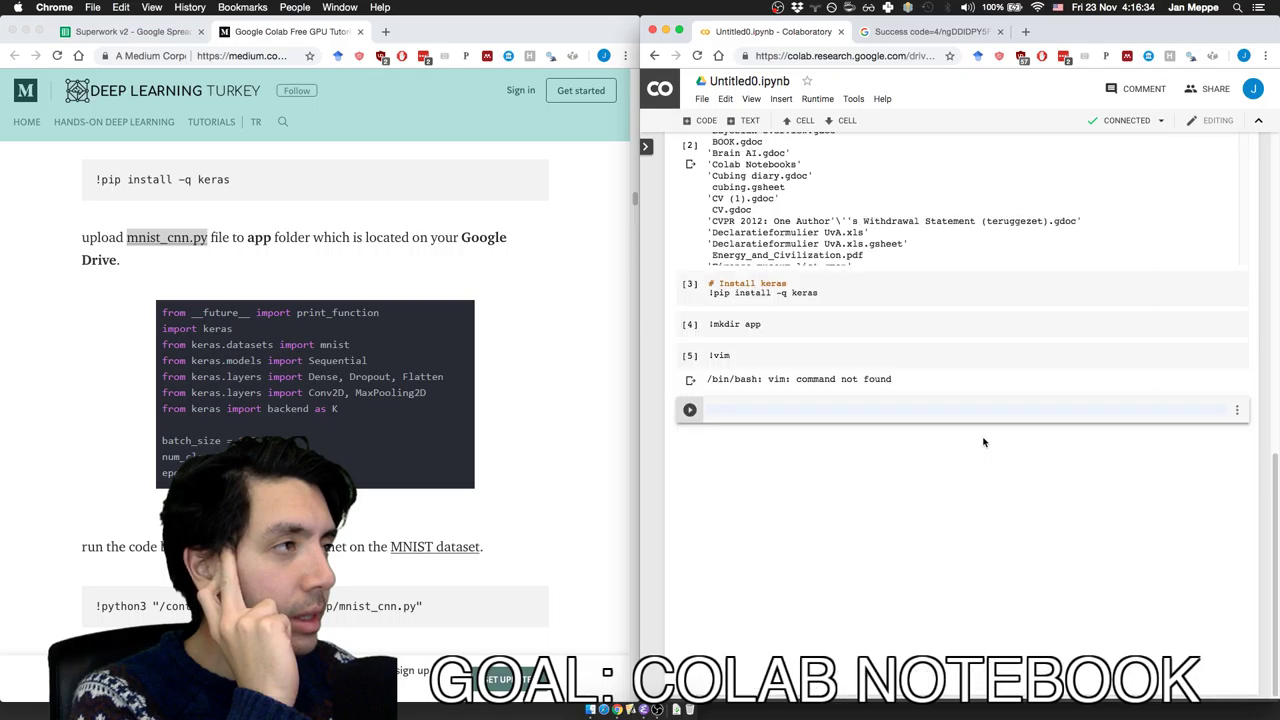
# - Load Google Drive's My Drive page in place of the sign-in code page and look through its file list
pyautogui.click(886, 36)
pyautogui.click(872, 56)
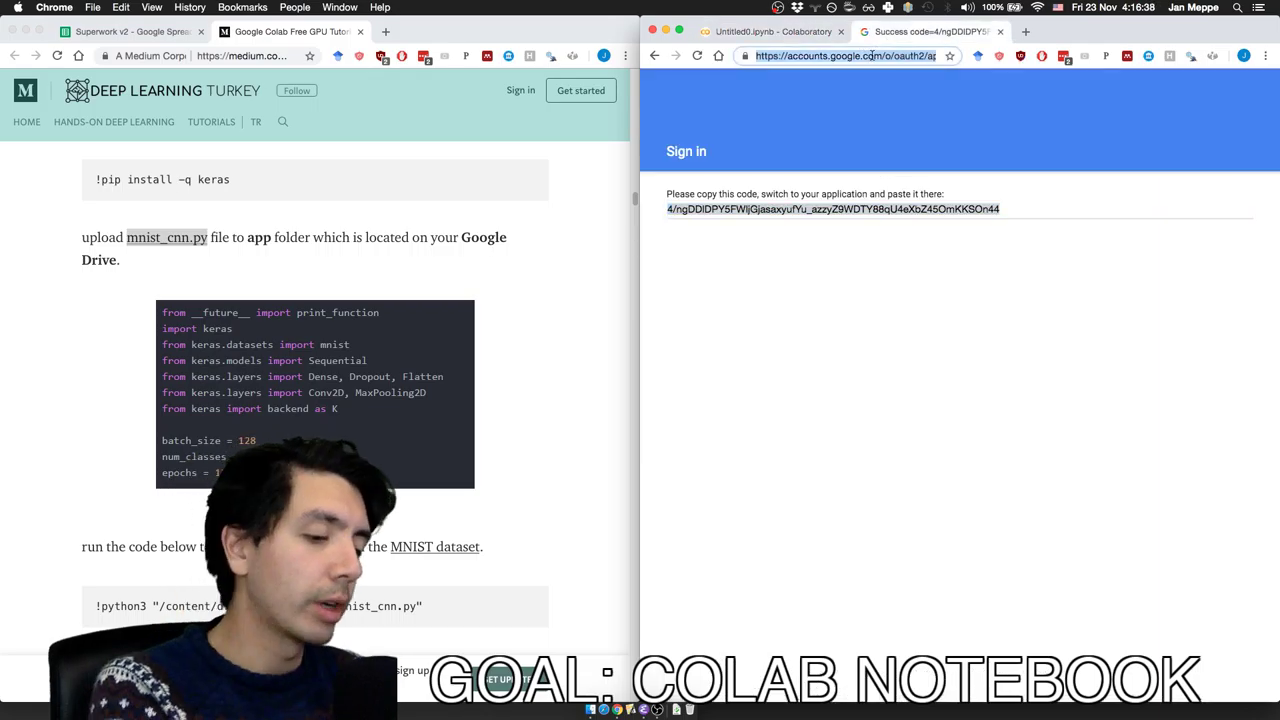
pyautogui.write('drive')
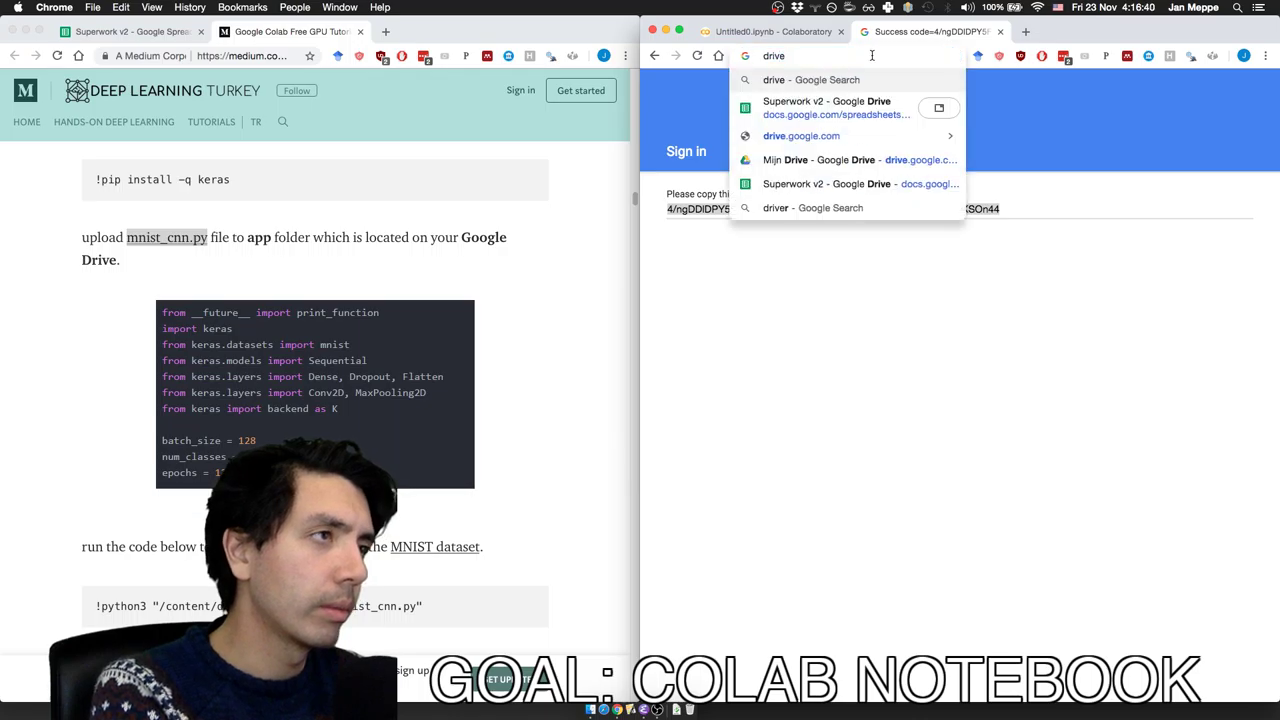
pyautogui.press('Down')
pyautogui.press('Down')
pyautogui.press('Down')
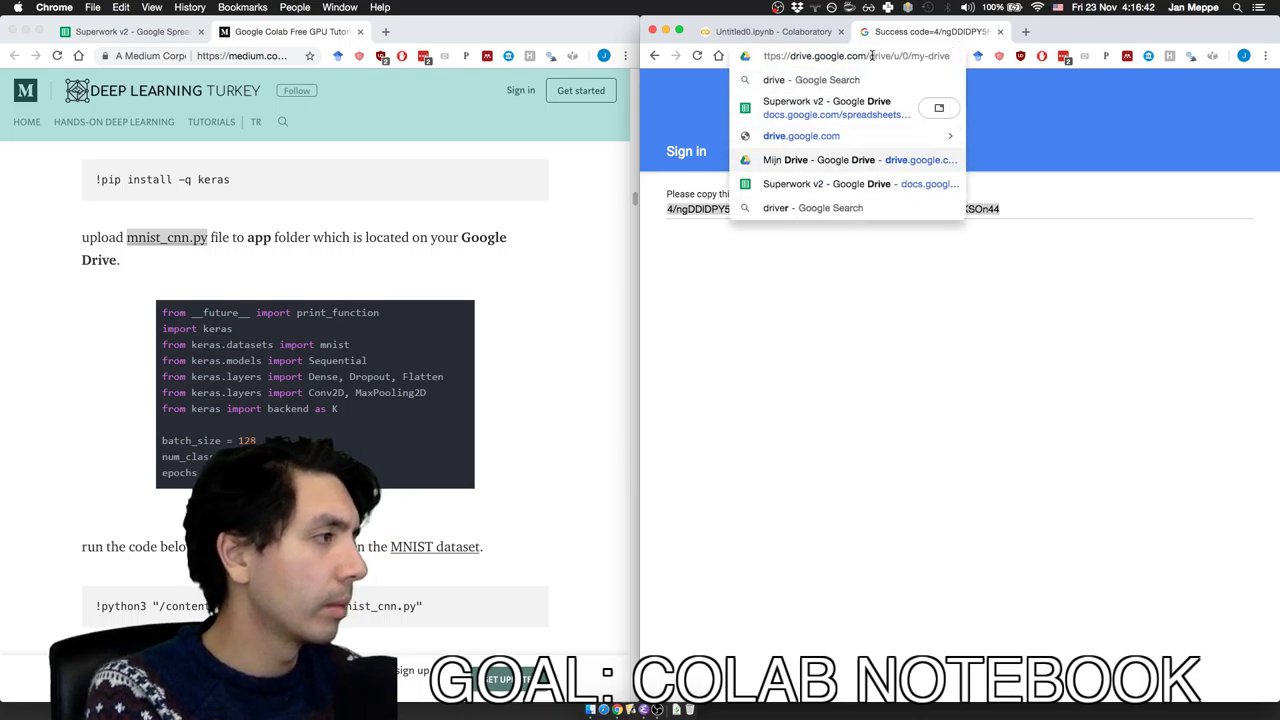
pyautogui.press('Return')
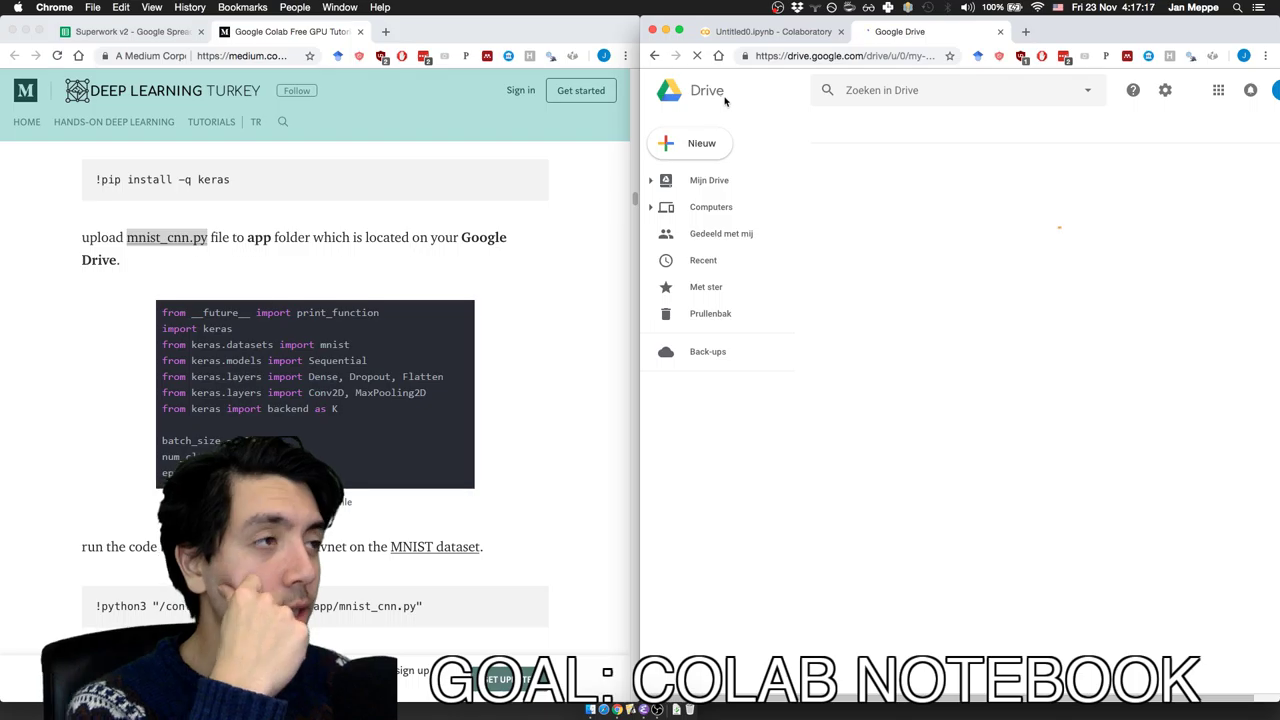
pyautogui.click(740, 34)
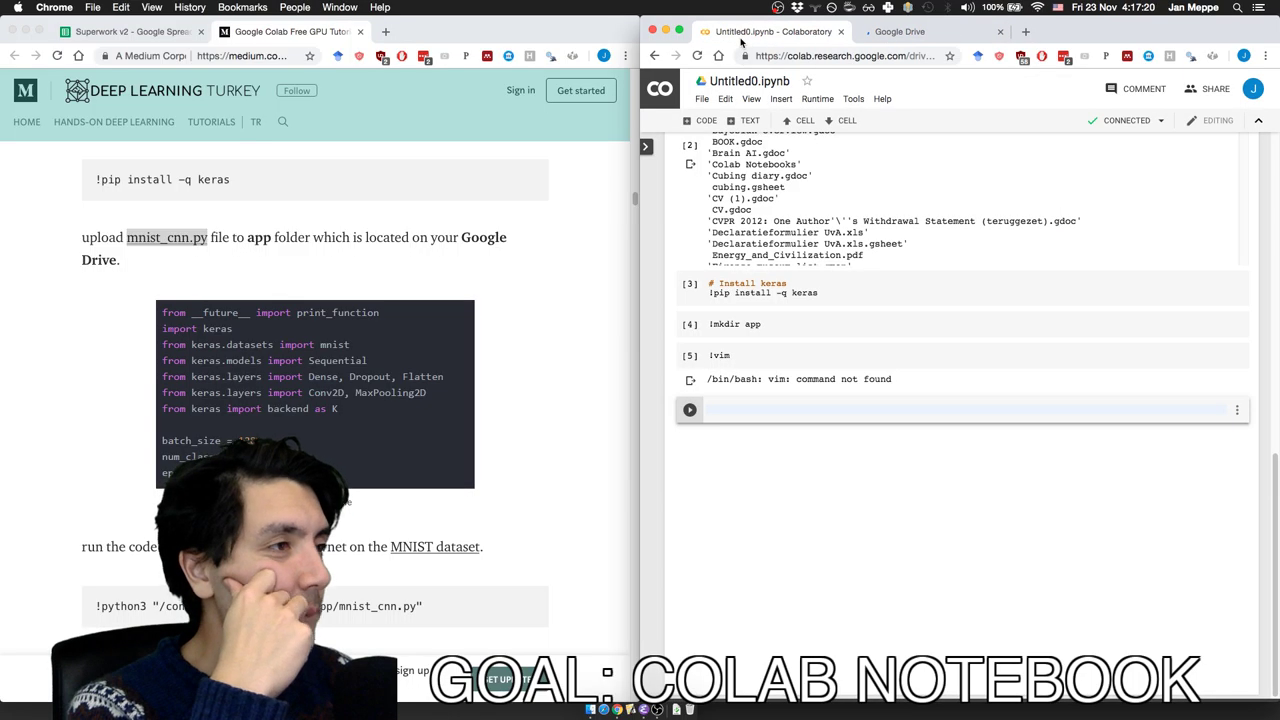
pyautogui.click(904, 32)
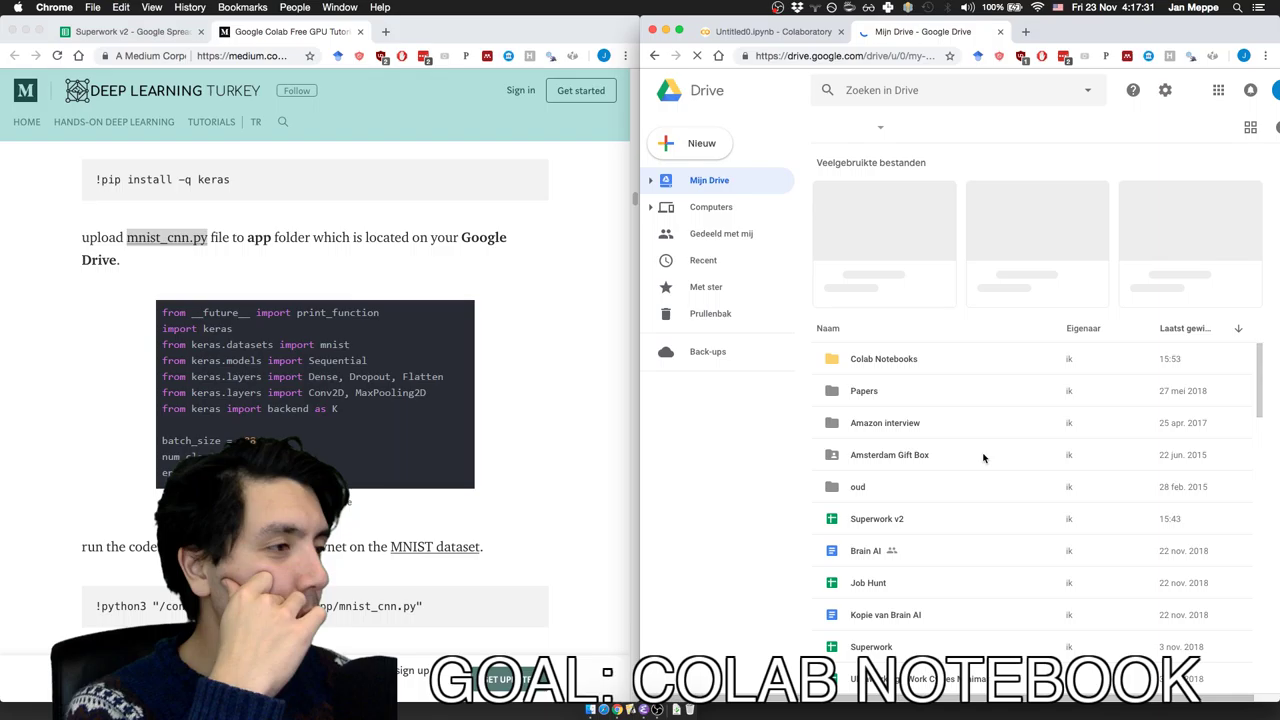
pyautogui.moveTo(1262, 399); pyautogui.dragTo(1261, 414)
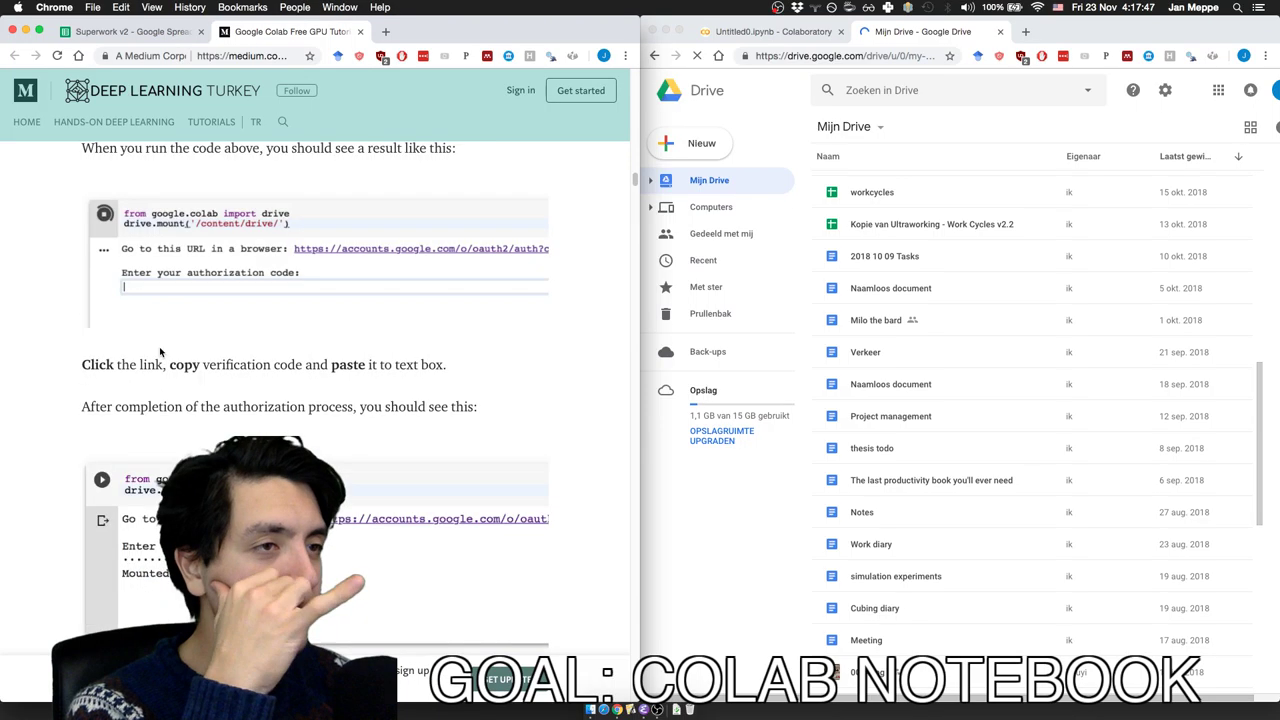
# - Open the tutorial's mnist_cnn.py link in a new tab and save the linked file as mnist_cnn.py to the Desktop
pyautogui.scroll(-1, 159, 350)
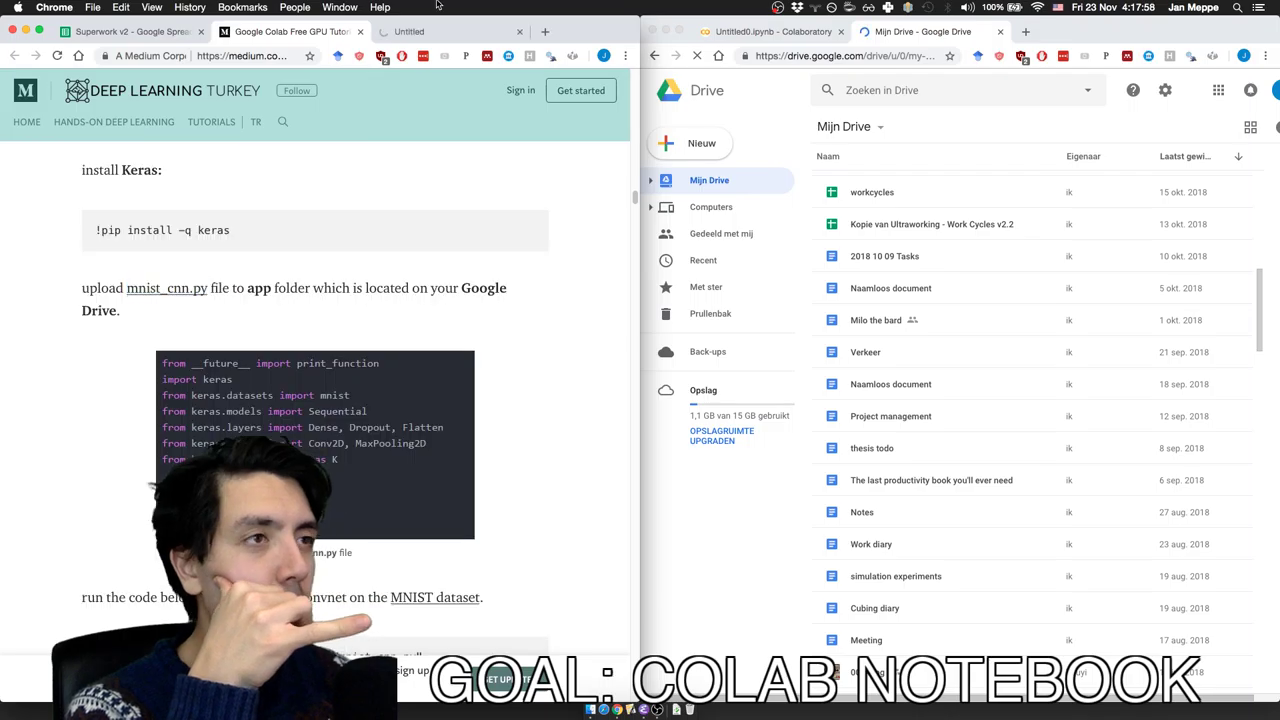
pyautogui.keyDown('super'); pyautogui.click(166, 288); pyautogui.keyUp('super')
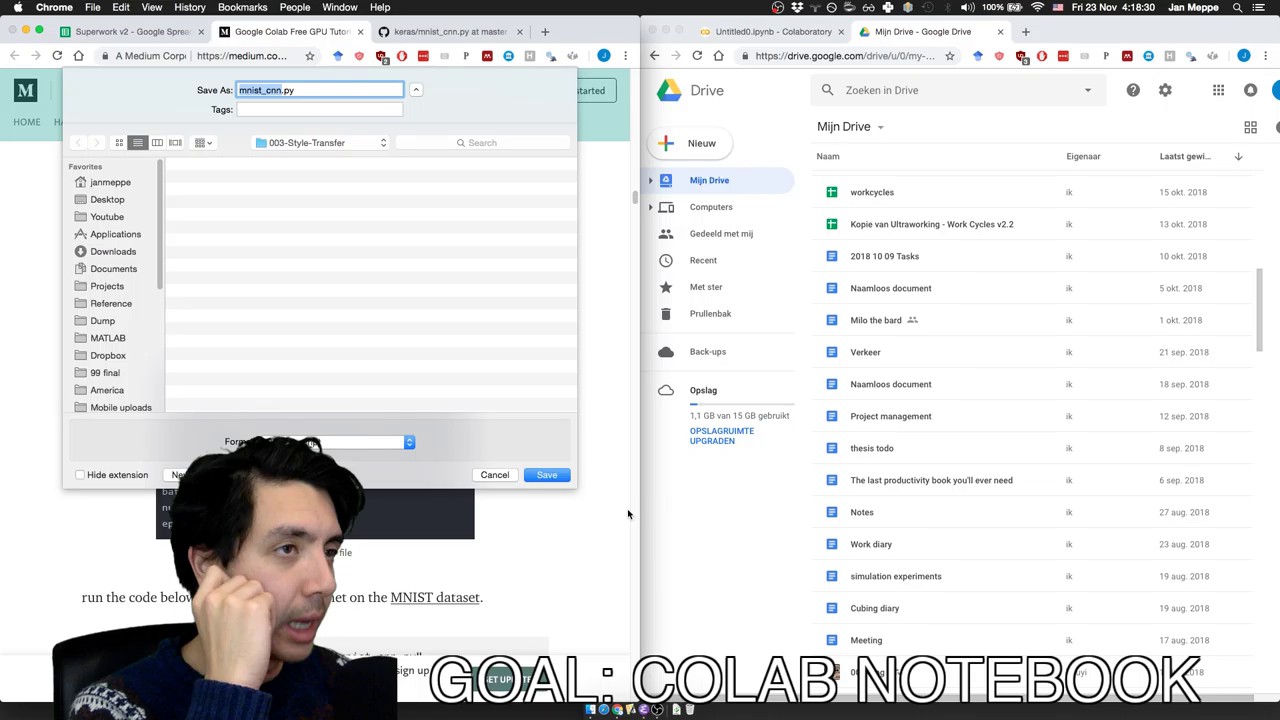
pyautogui.click(545, 475)
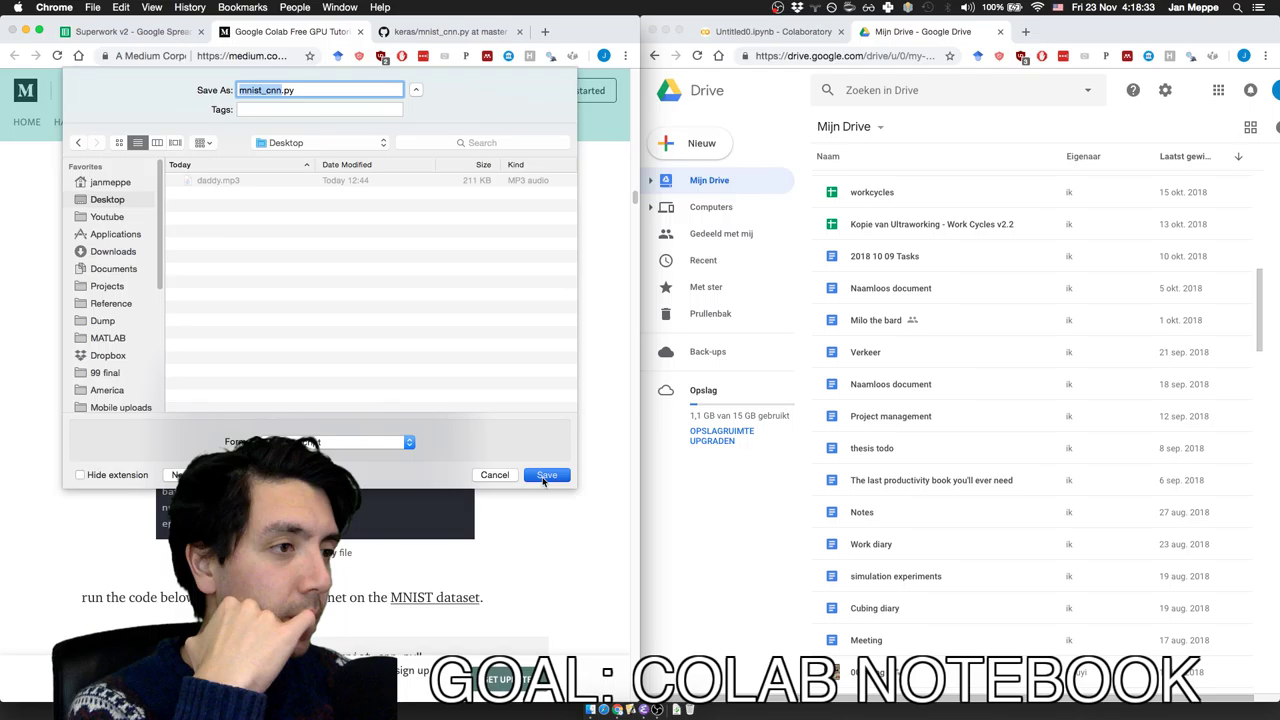
pyautogui.click(545, 475)
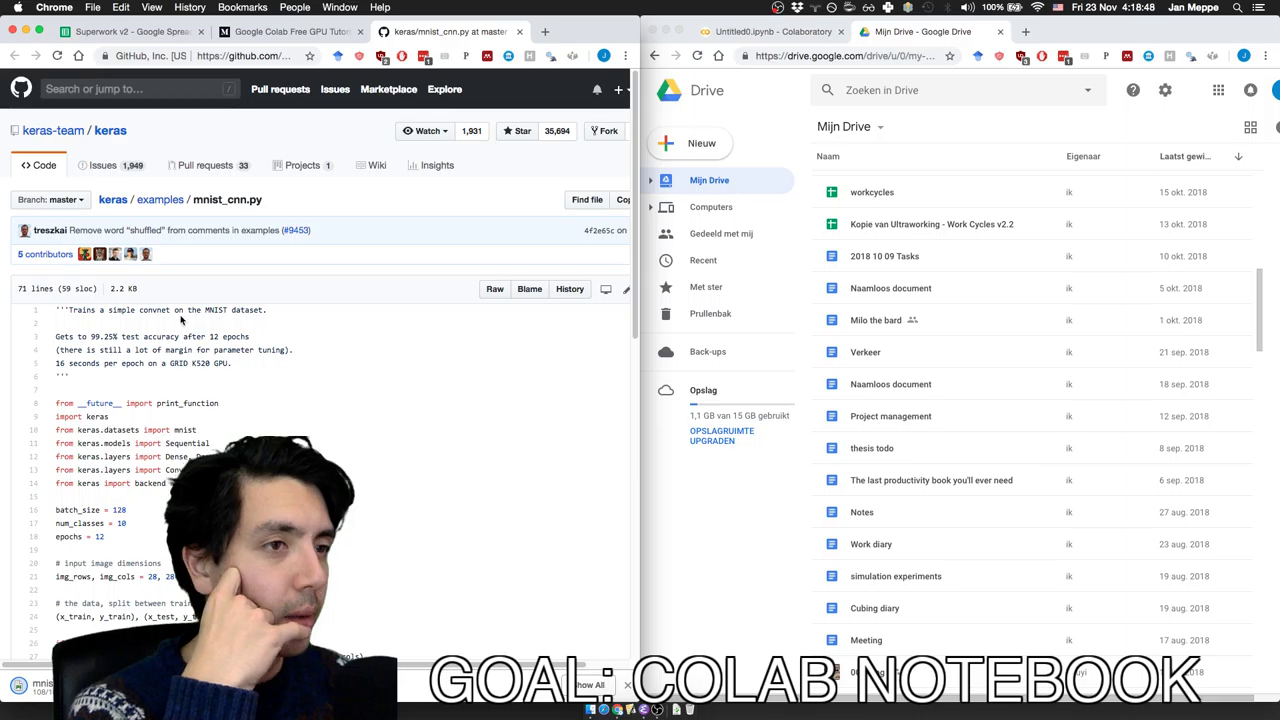
# - Read the mnist_cnn.py script on GitHub, including its header comments on accuracy and epoch time, the data preparation and the model code
pyautogui.tripleClick(180, 314)
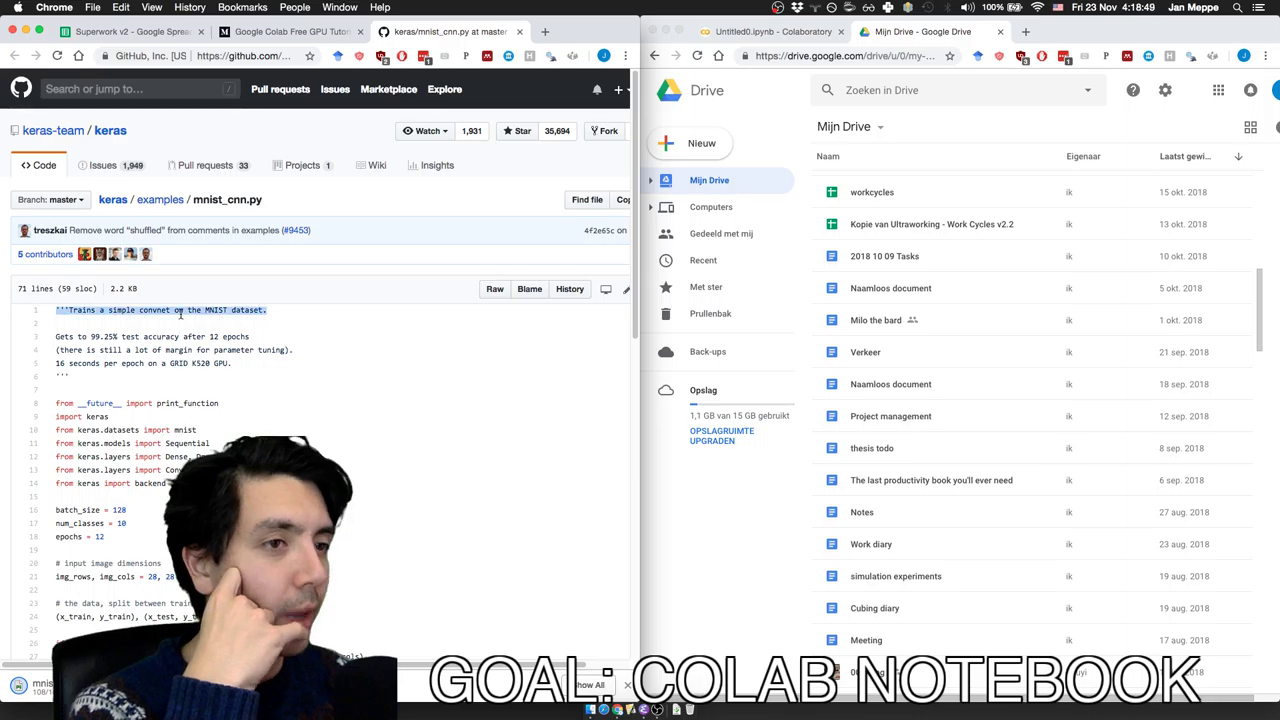
pyautogui.scroll(-10, 180, 400)
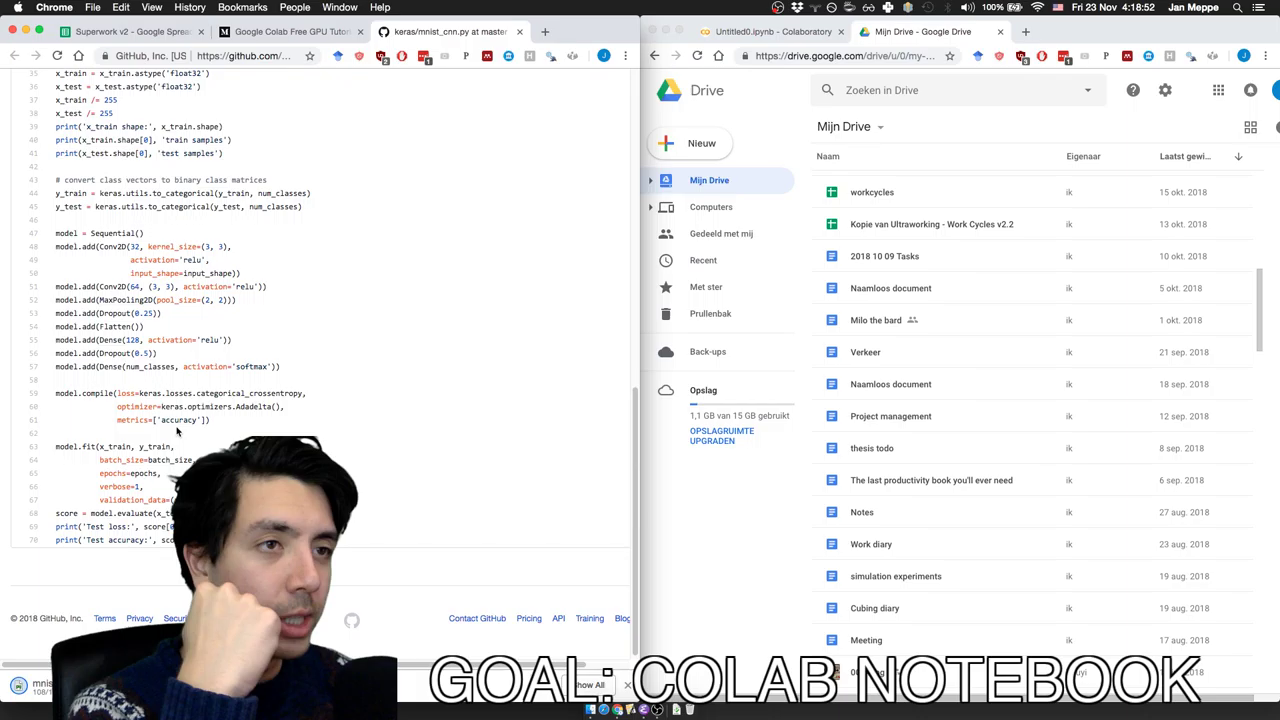
pyautogui.scroll(5, 178, 432)
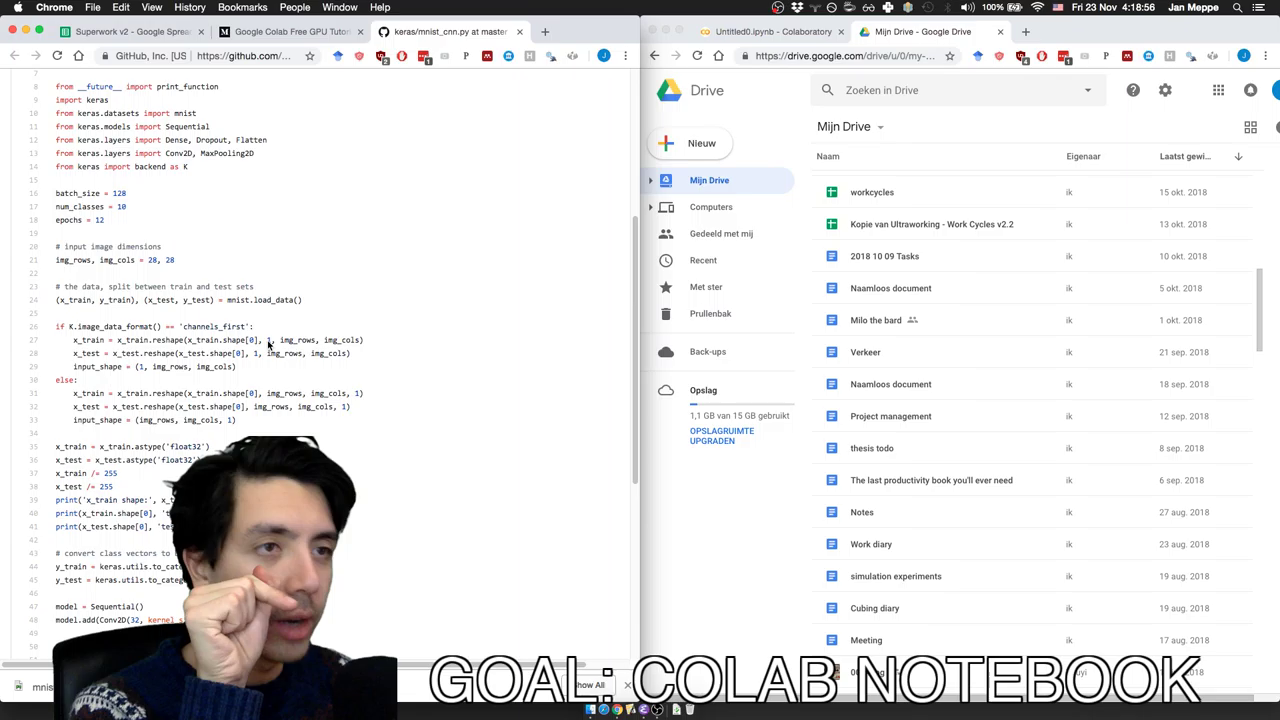
pyautogui.scroll(4, 82, 337)
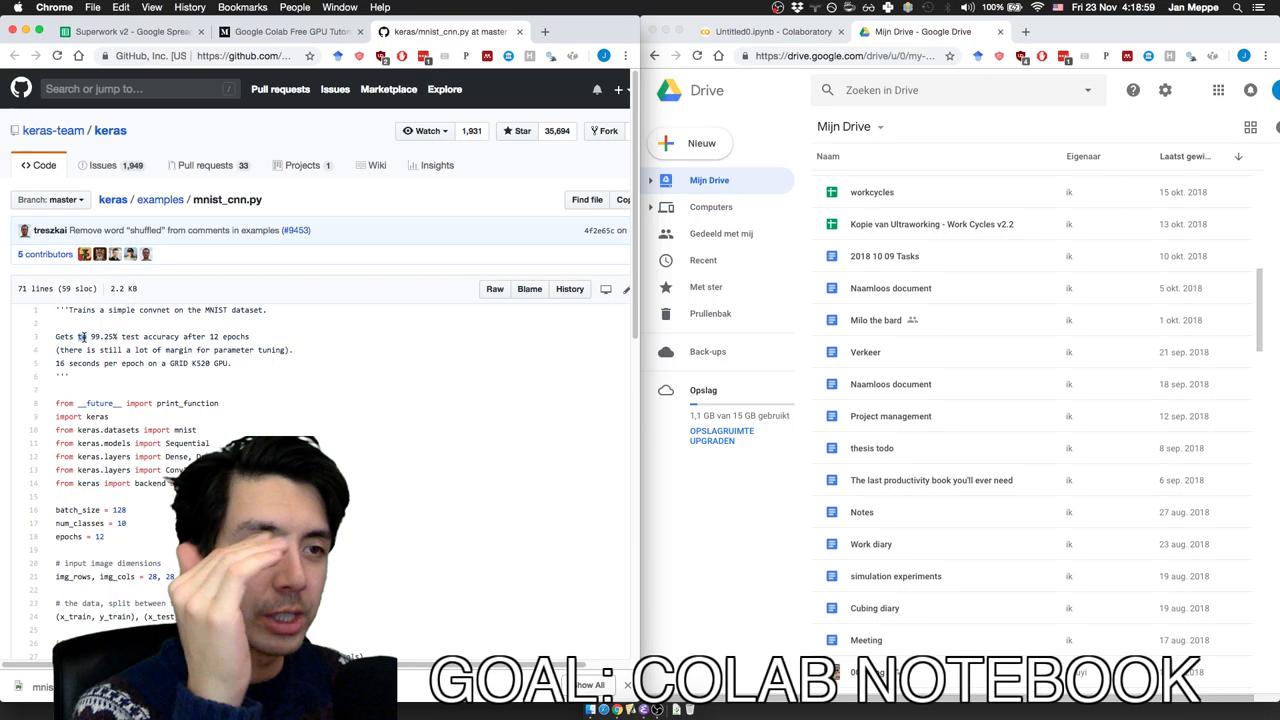
pyautogui.tripleClick(82, 337)
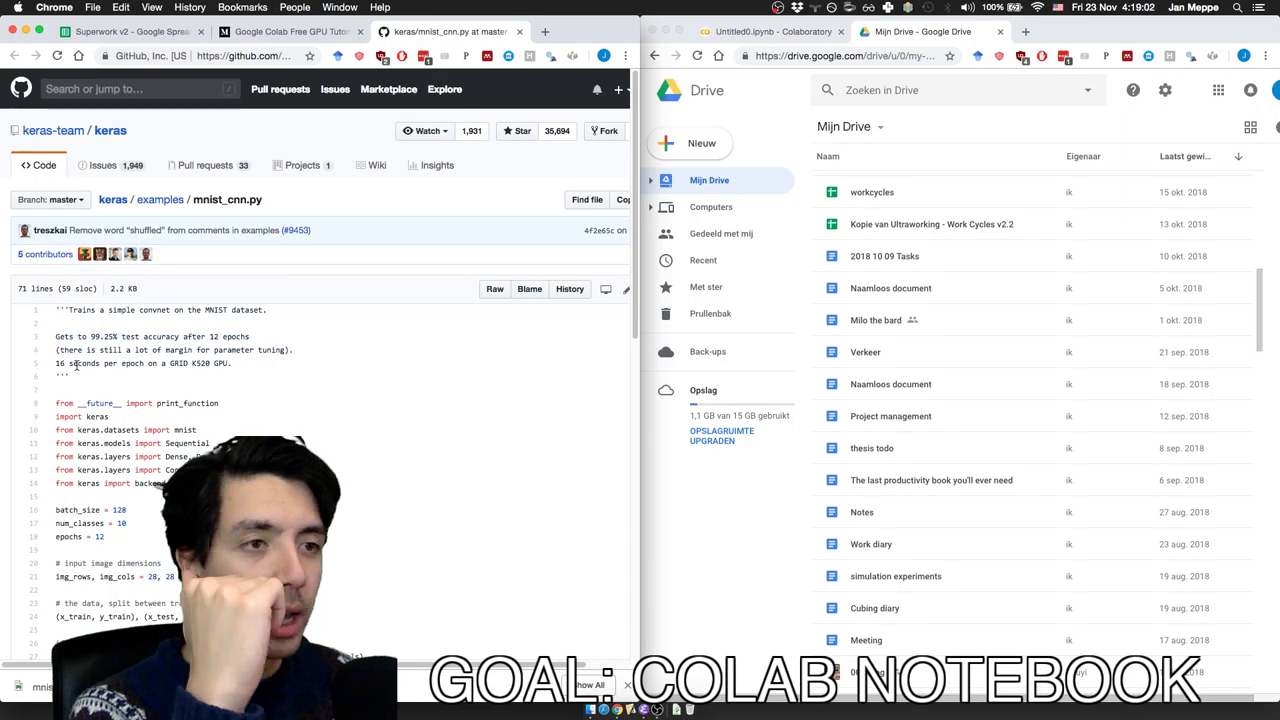
pyautogui.tripleClick(76, 365)
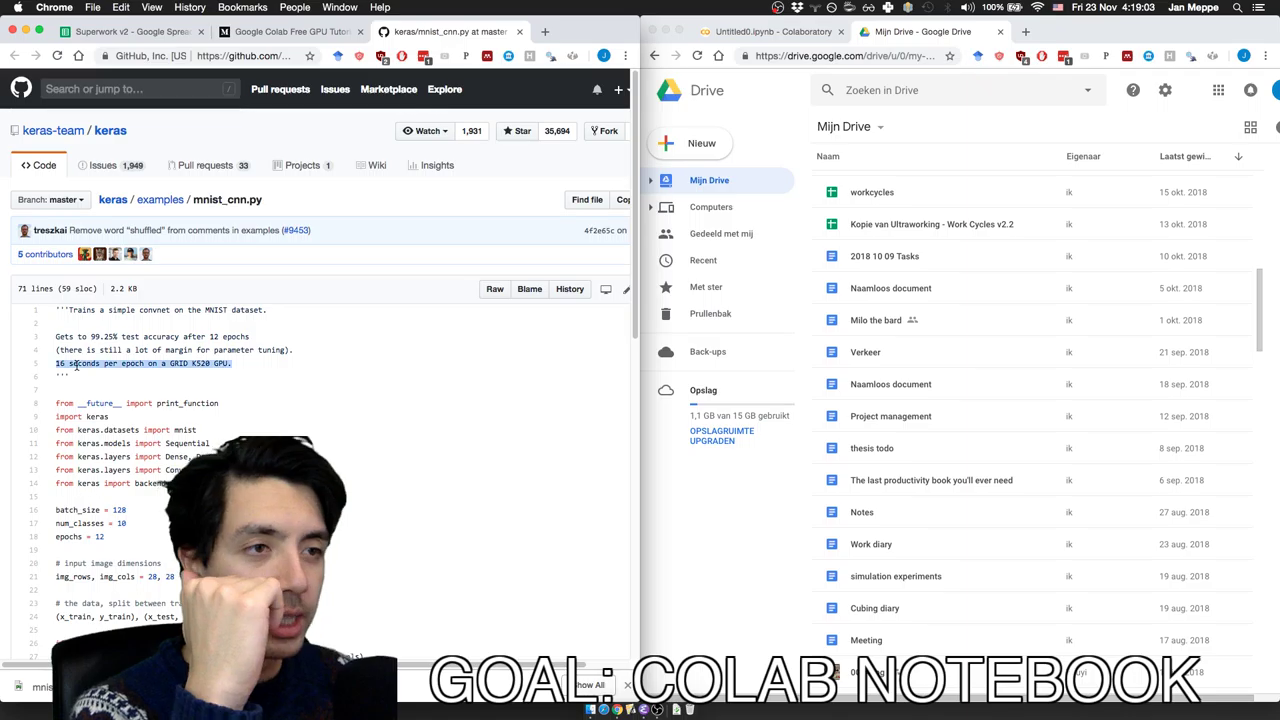
pyautogui.scroll(-5, 129, 390)
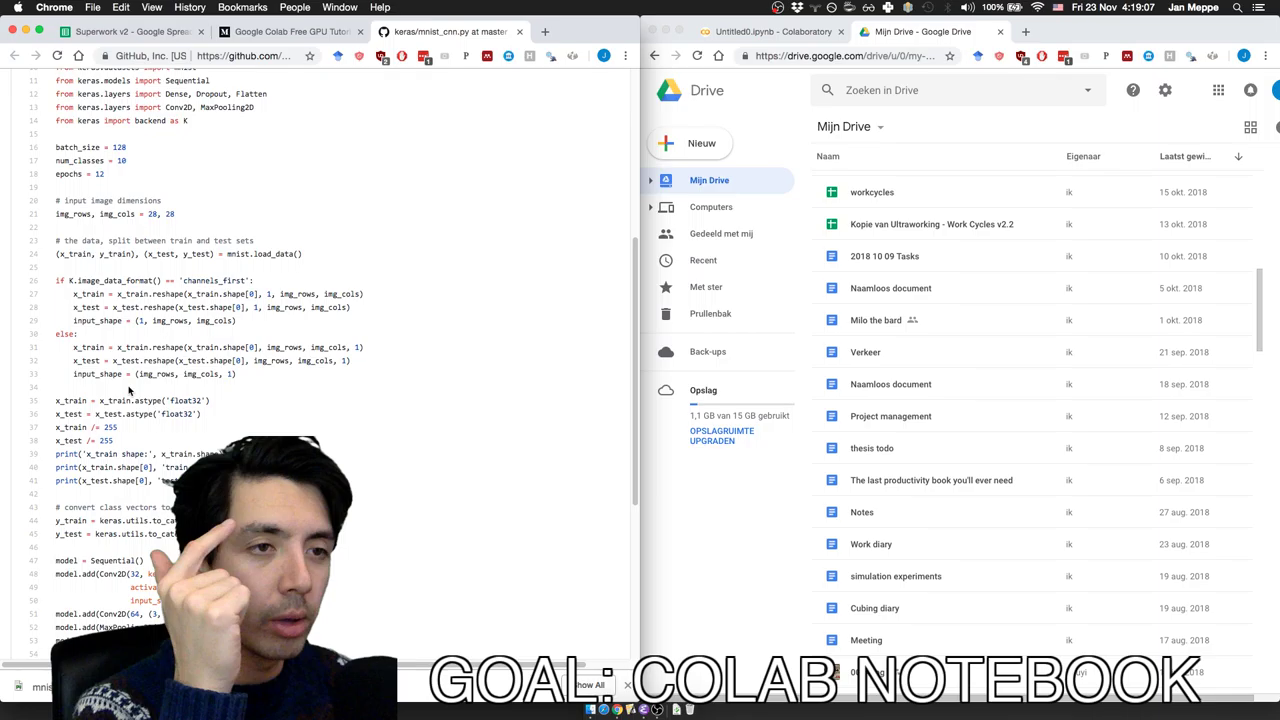
pyautogui.scroll(-3, 129, 390)
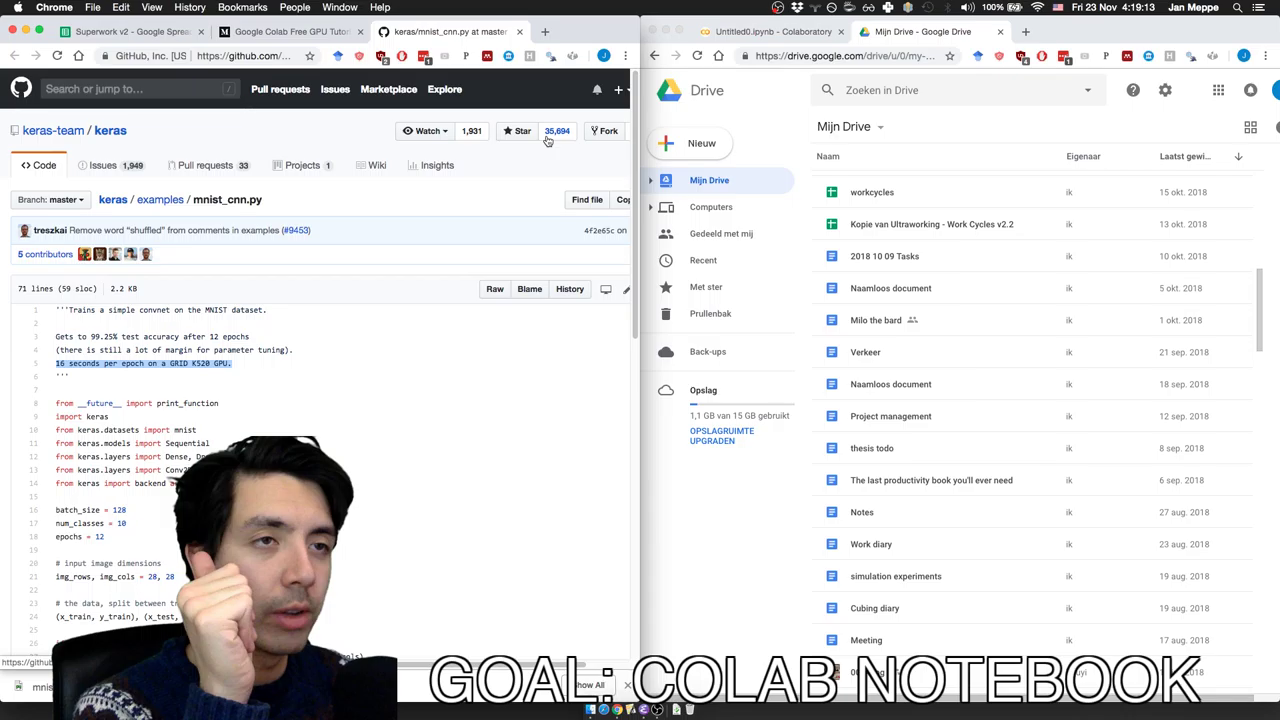
# - Open the Colab Notebooks folder in Google Drive
pyautogui.click(971, 307)
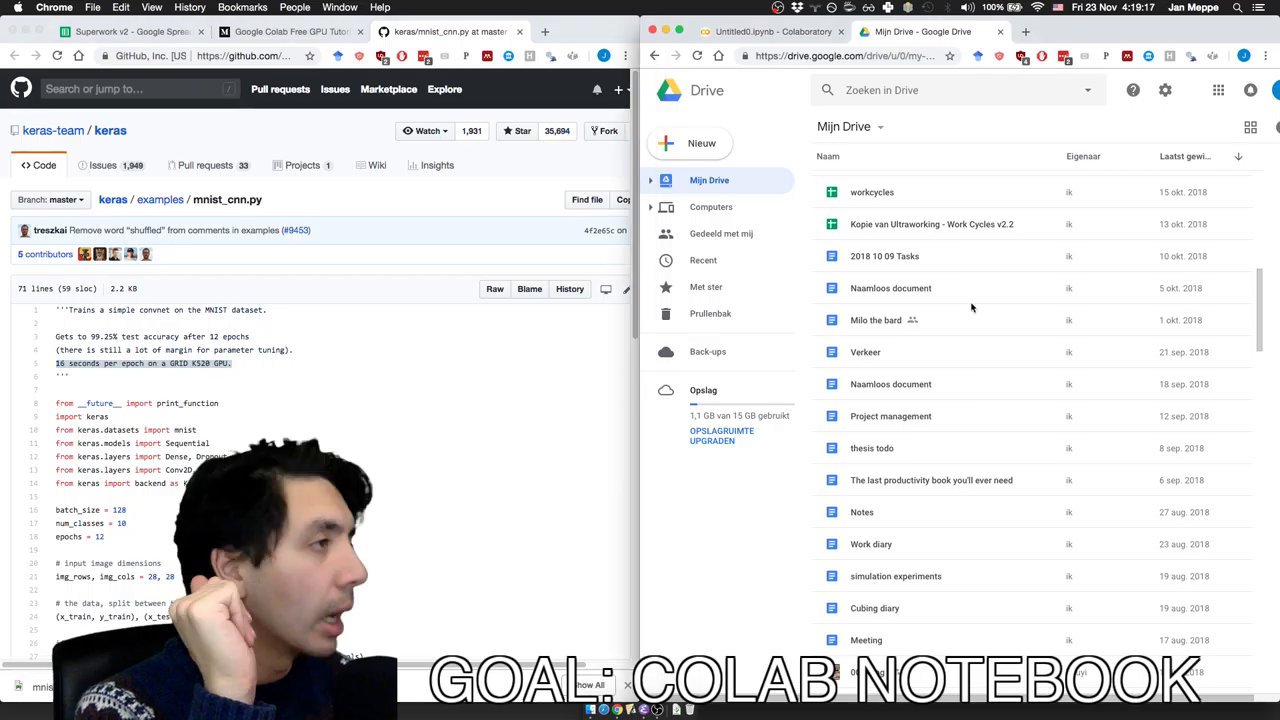
pyautogui.scroll(10, 920, 340)
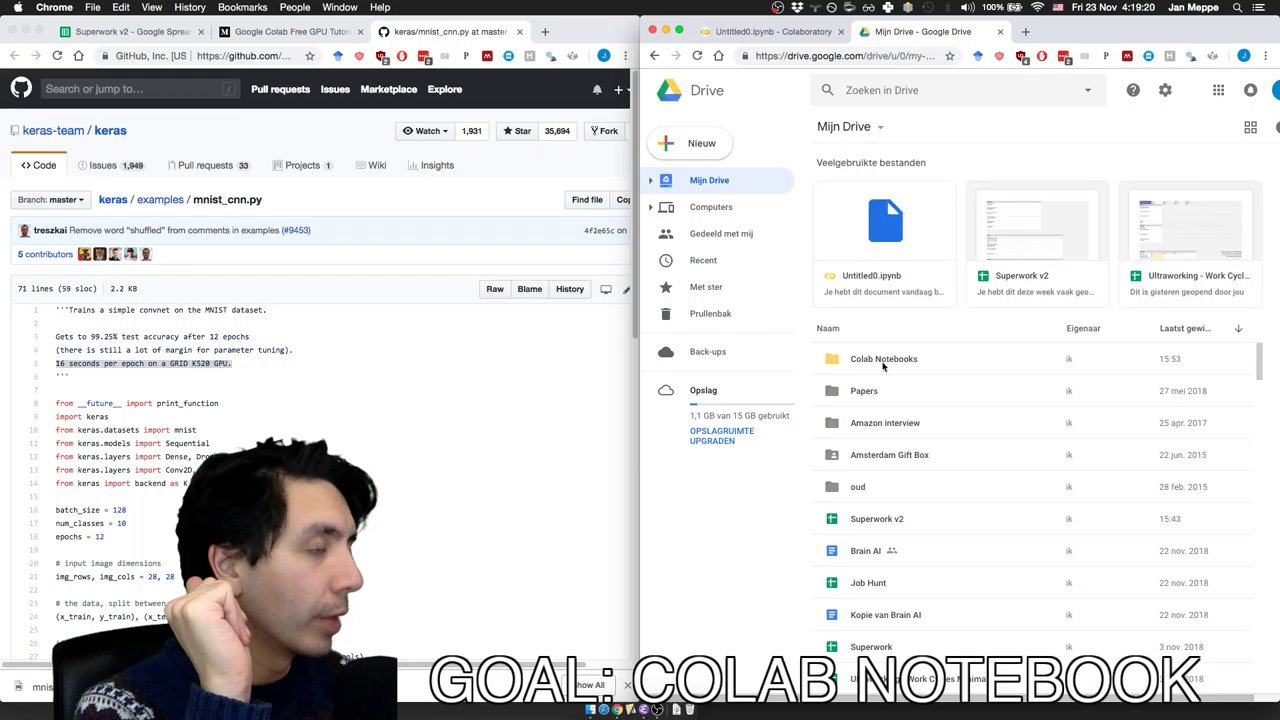
pyautogui.click(903, 360)
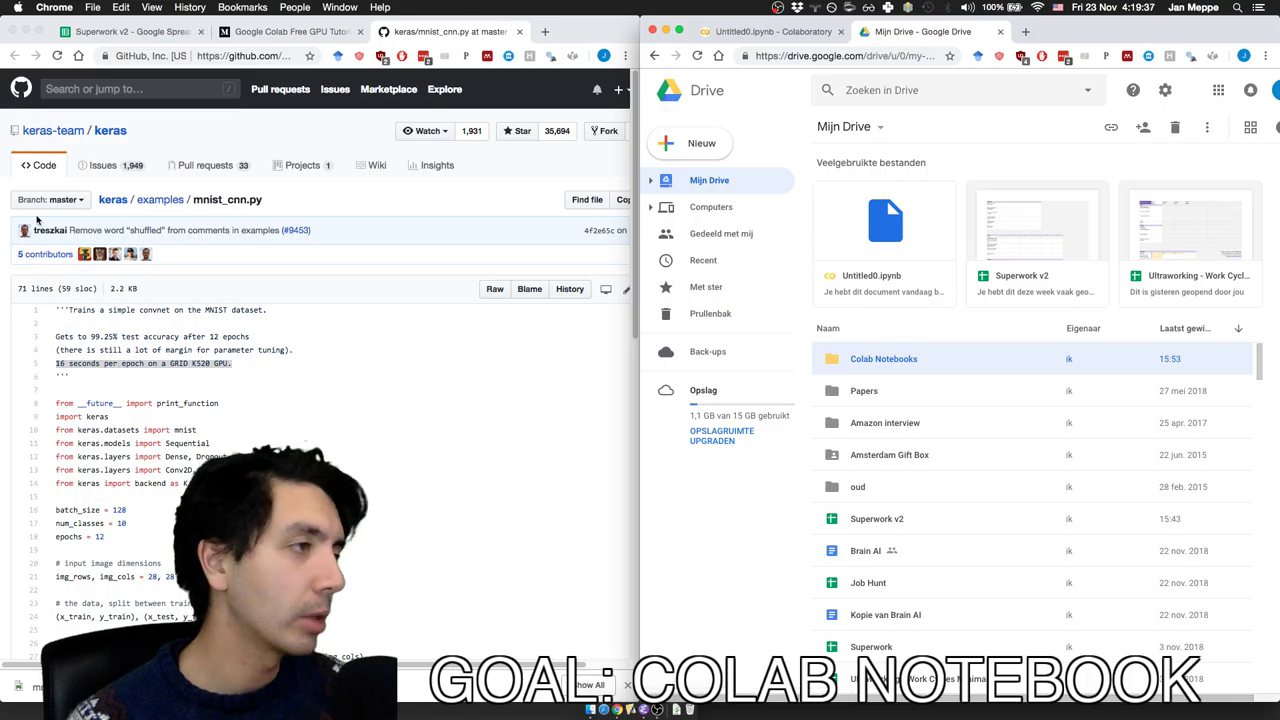
pyautogui.doubleClick(878, 362)
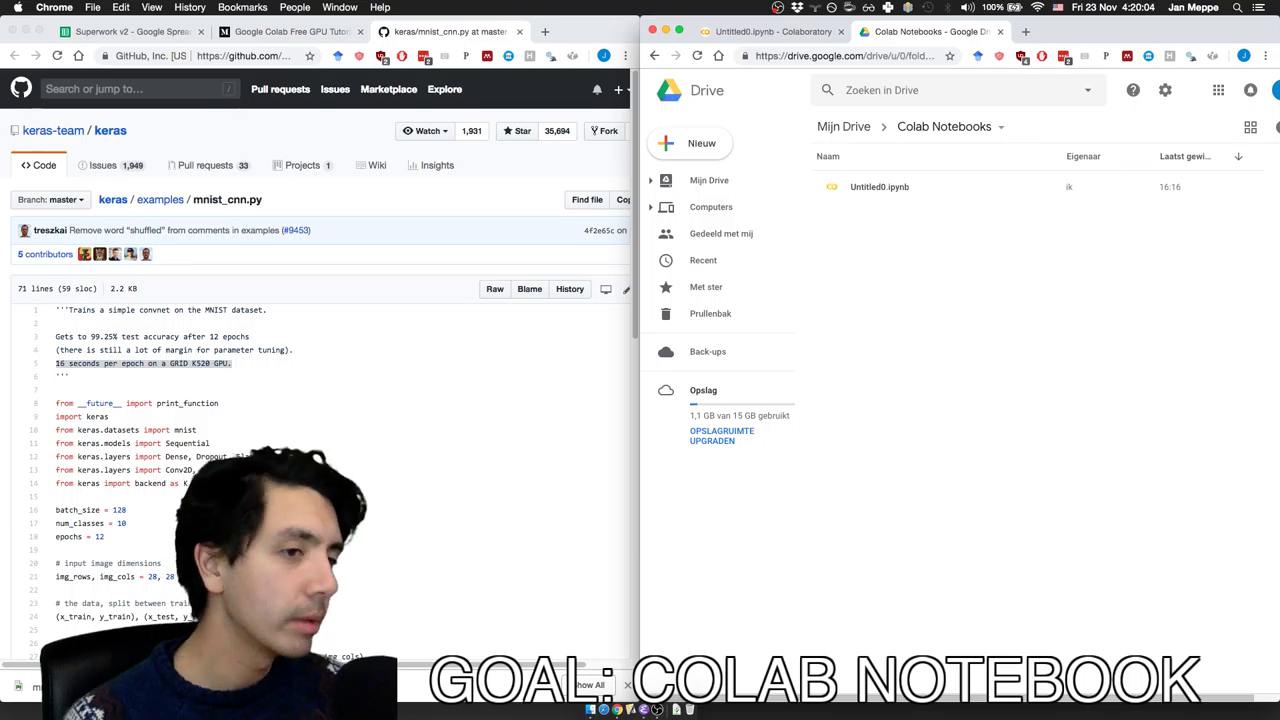
# - Switch to Finder, move its Desktop window aside and inspect the preview of the saved mnist_cnn.py file
pyautogui.click(381, 522)
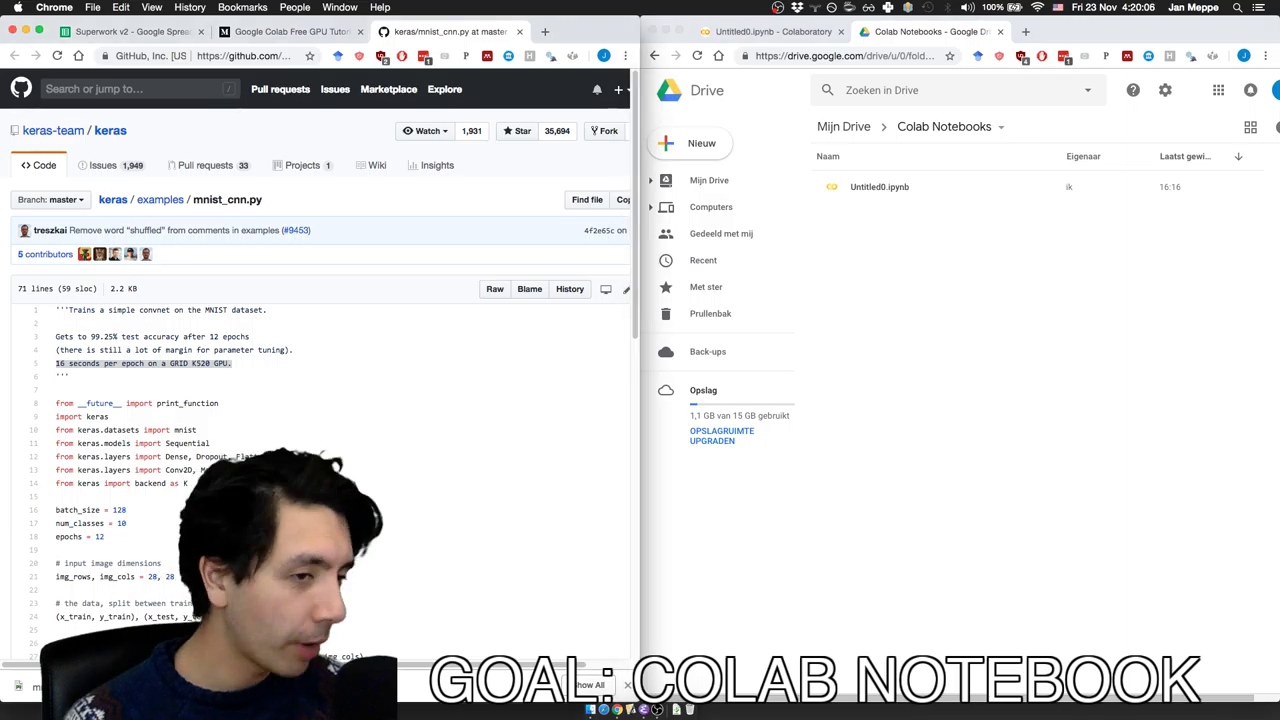
pyautogui.press('super+Tab')
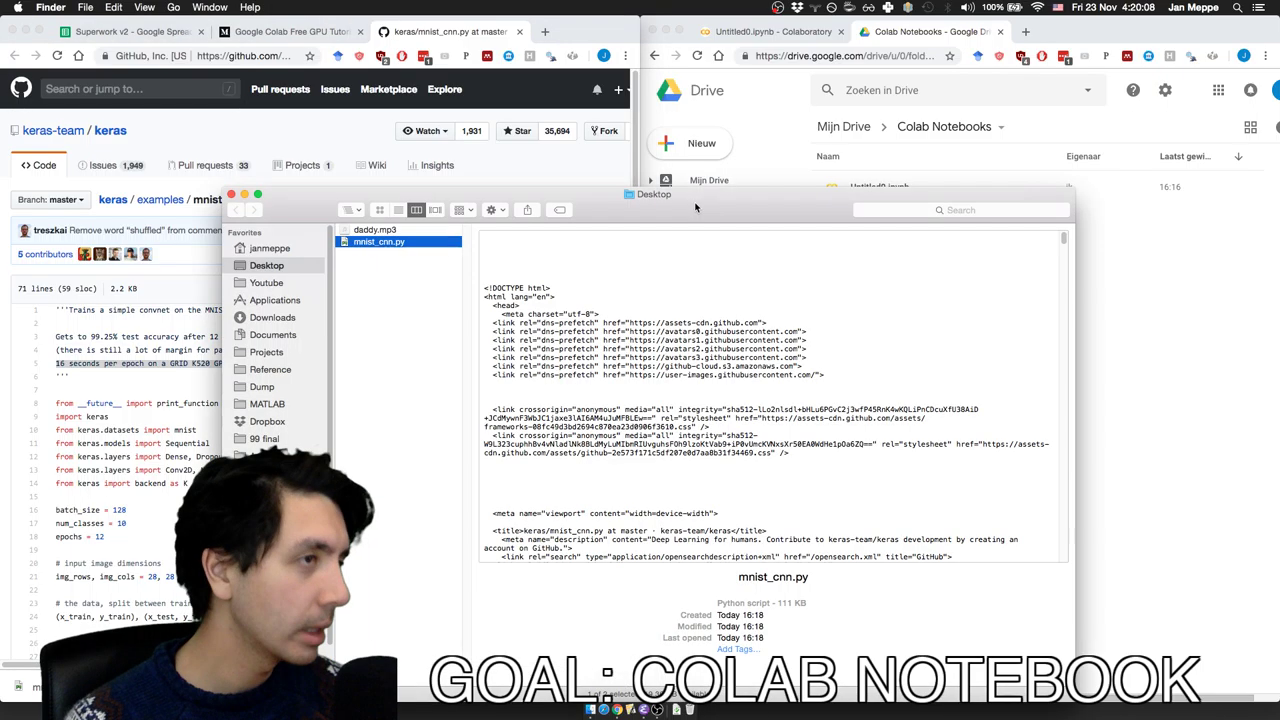
pyautogui.moveTo(695, 207); pyautogui.dragTo(461, 197)
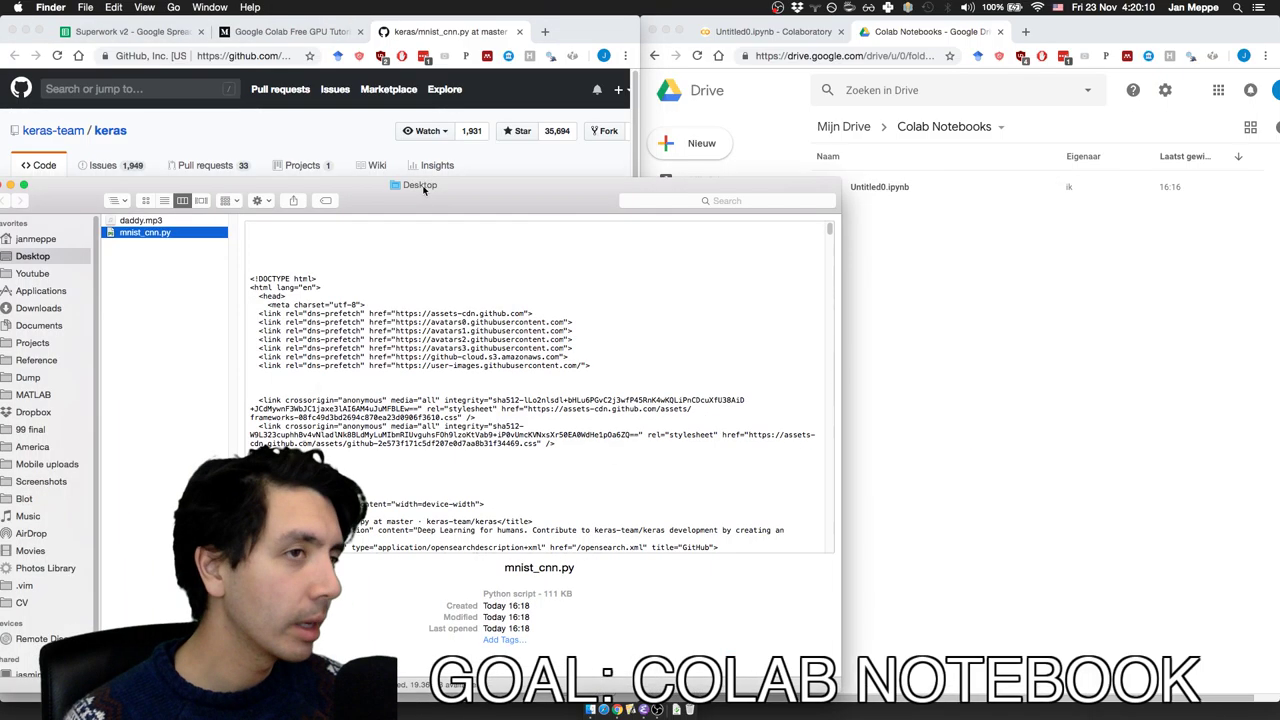
pyautogui.scroll(-8, 357, 392)
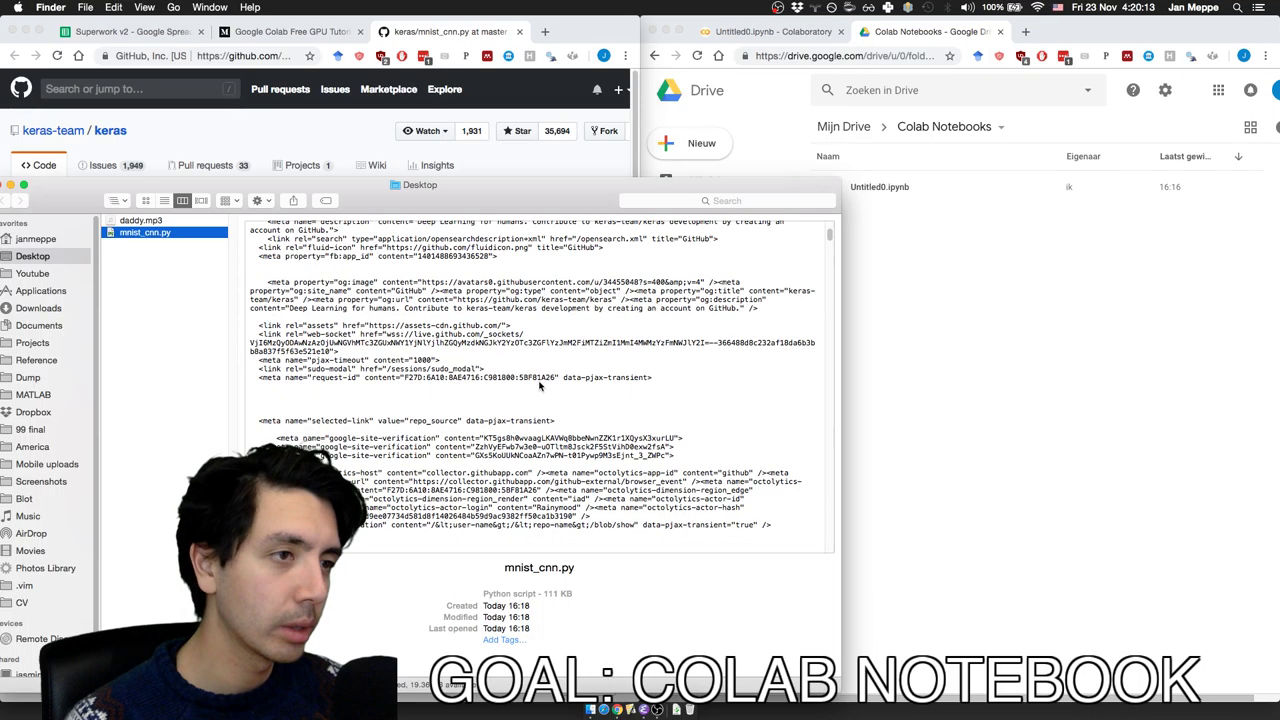
pyautogui.scroll(-1, 828, 239)
pyautogui.moveTo(828, 239); pyautogui.dragTo(829, 487)
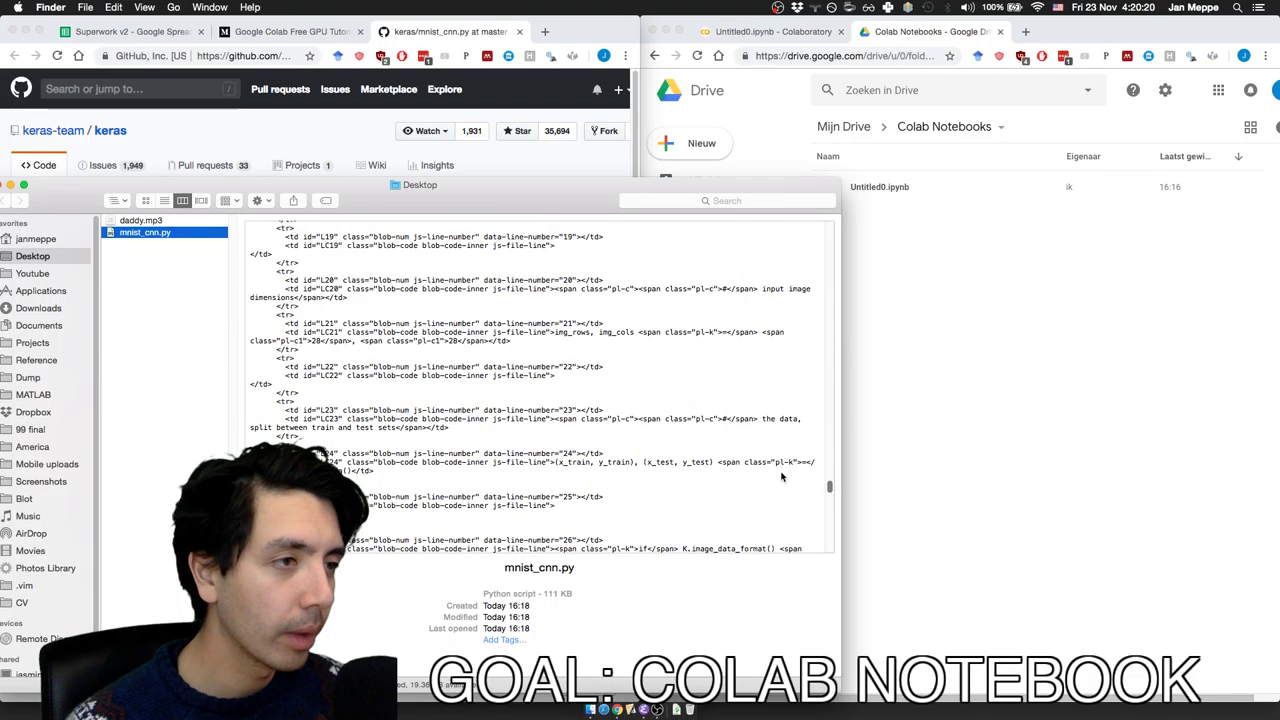
# - Open the raw version of mnist_cnn.py from GitHub and save it to the Desktop, replacing the existing mnist_cnn.py
pyautogui.click(500, 170)
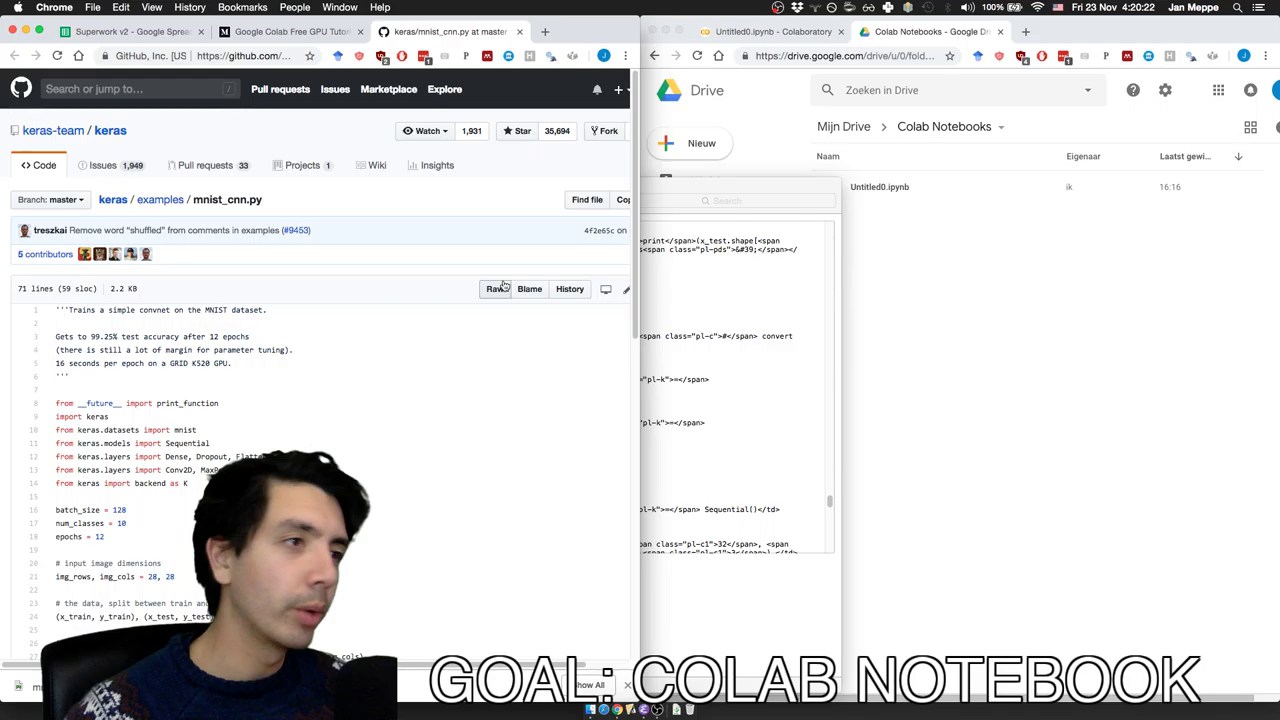
pyautogui.click(497, 288)
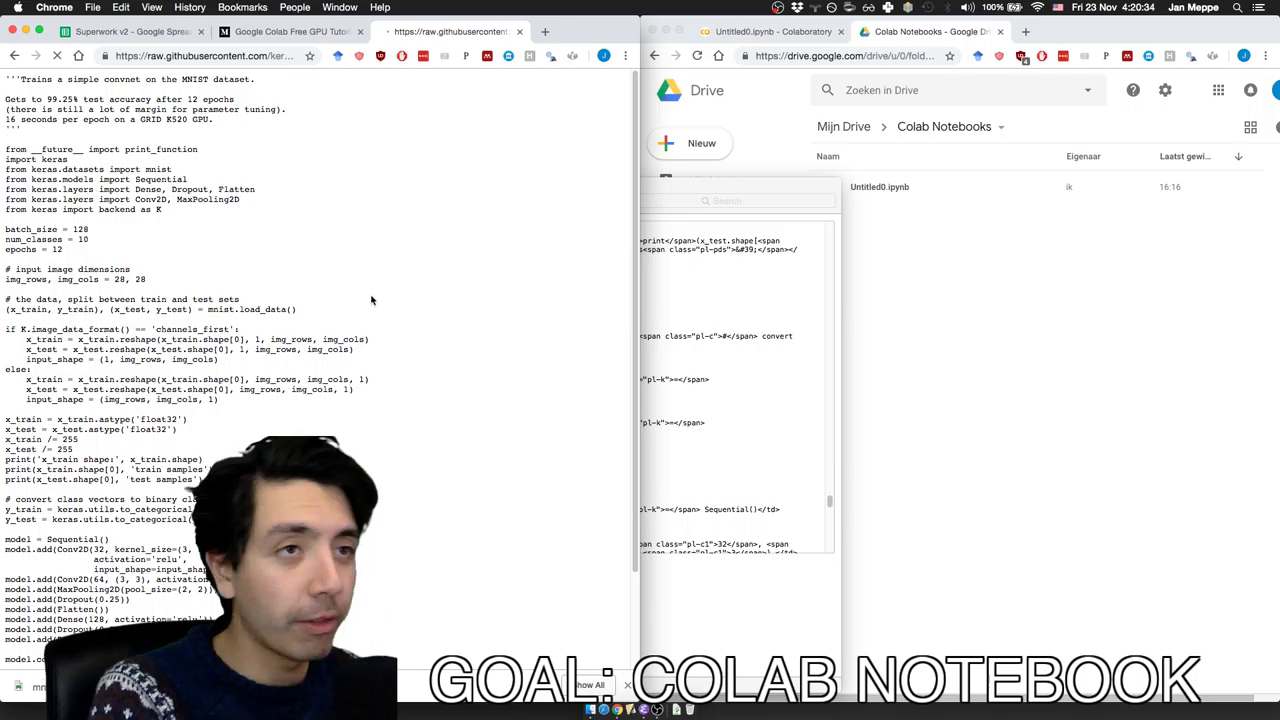
pyautogui.press('super+a')
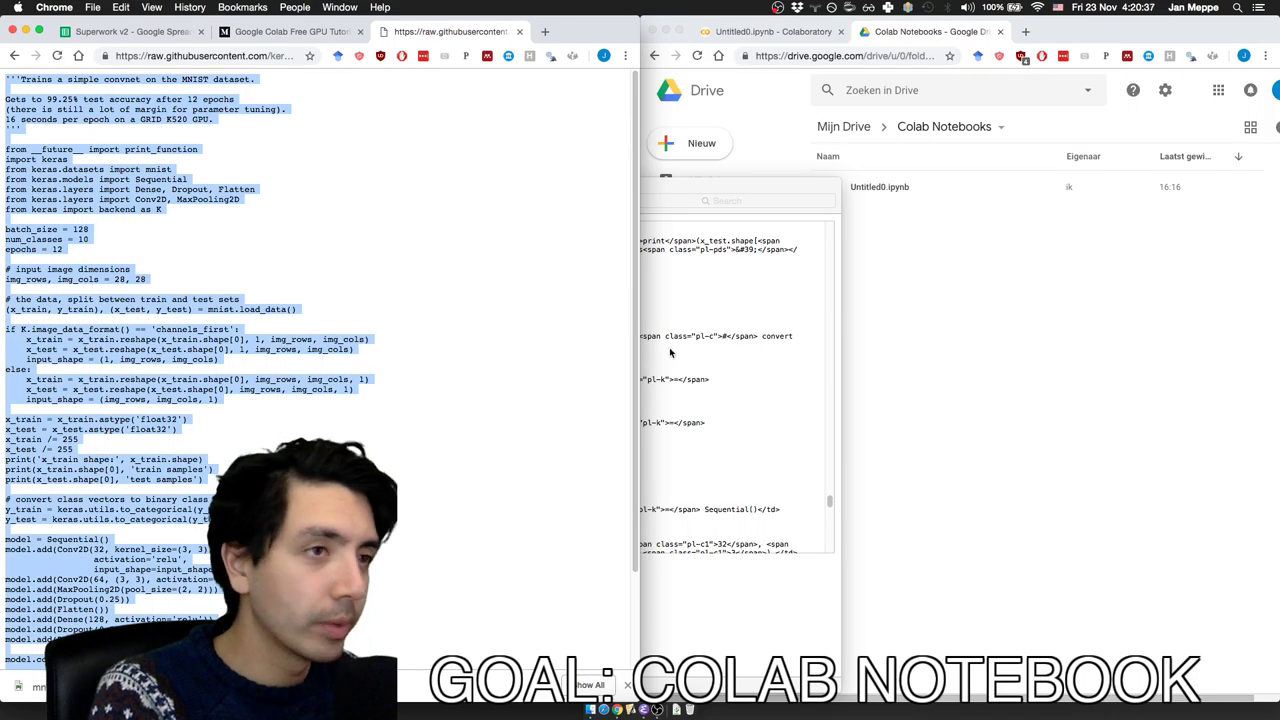
pyautogui.click(342, 345)
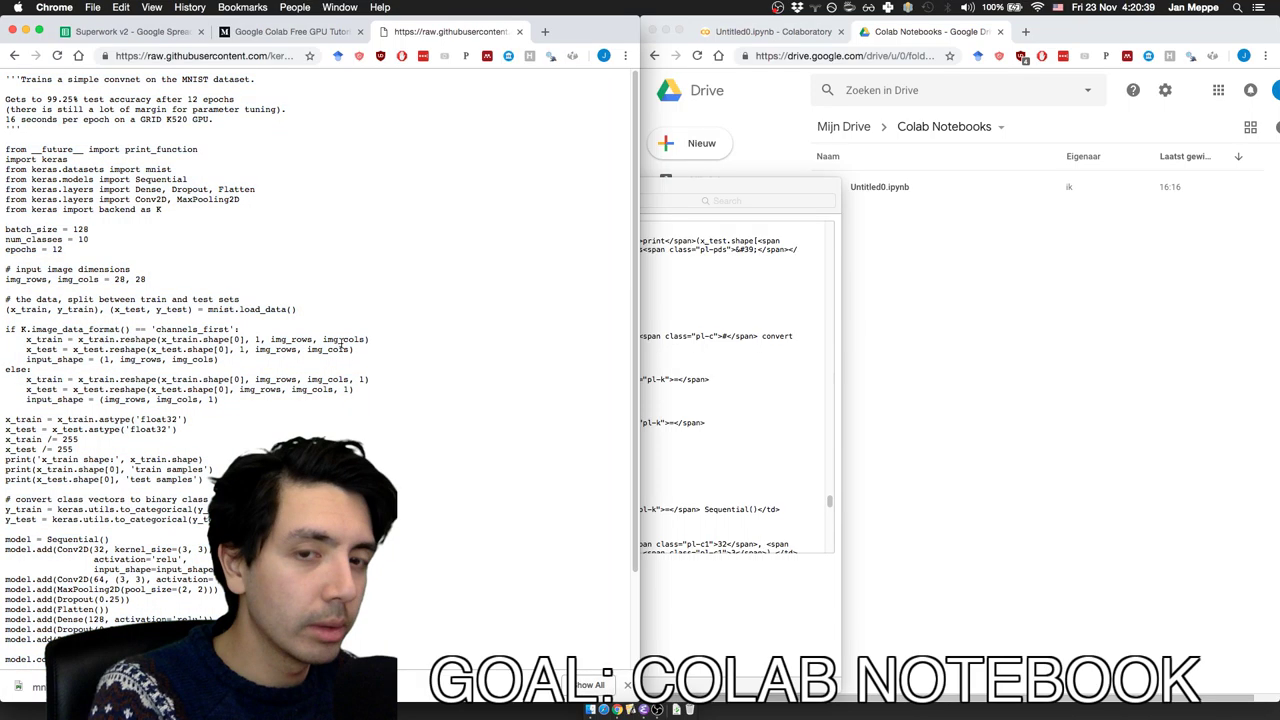
pyautogui.press('super+s')
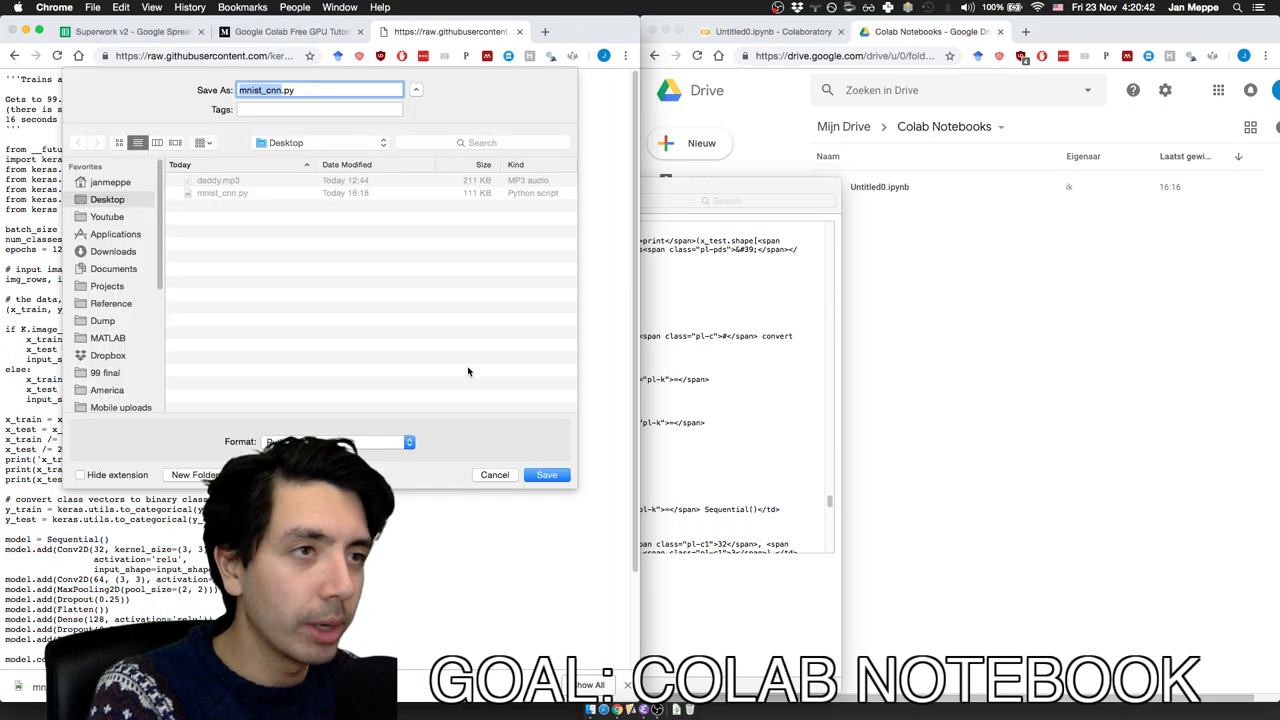
pyautogui.press('Return')
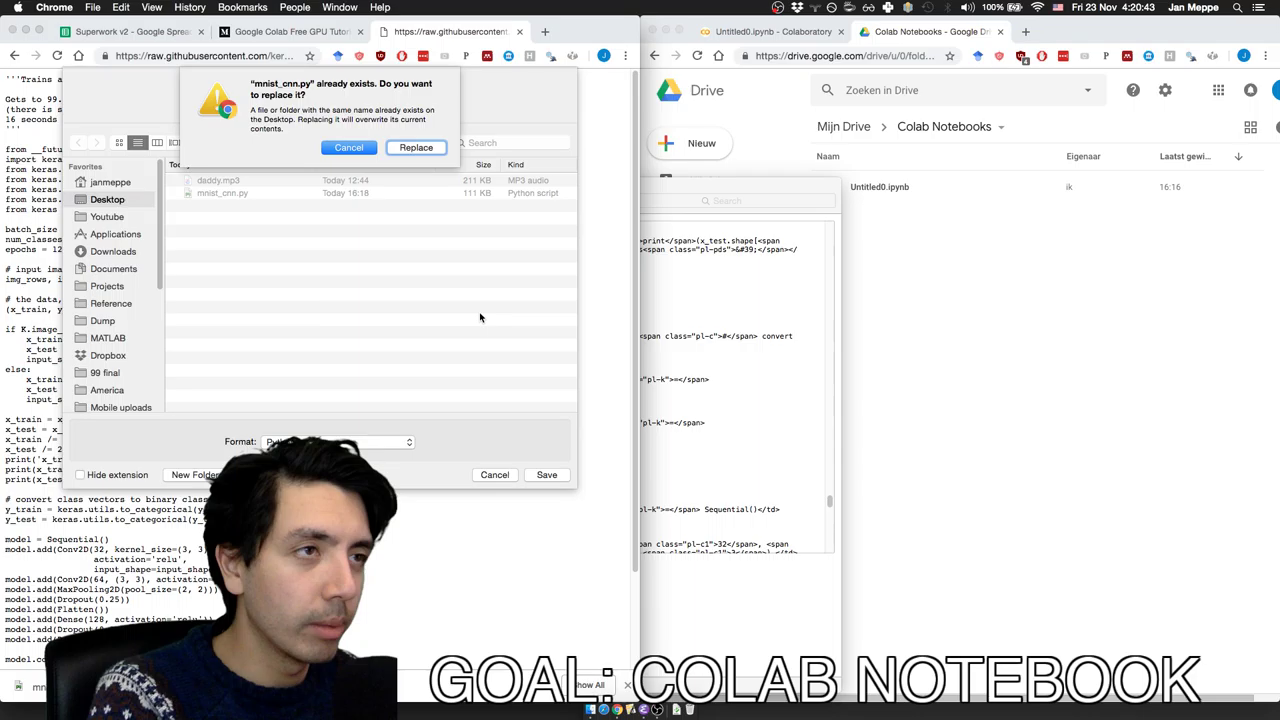
pyautogui.click(427, 150)
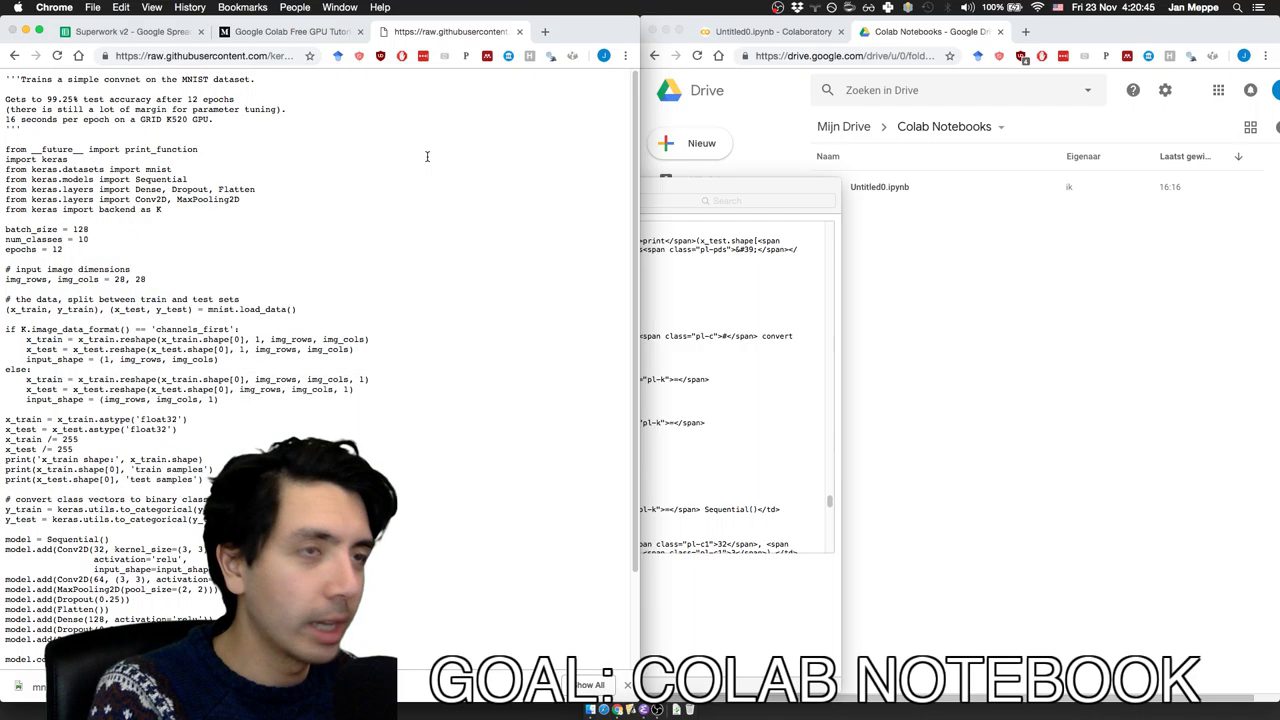
# - Try to upload mnist_cnn.py from the Desktop into Drive's Colab Notebooks folder
pyautogui.press('super+Tab')
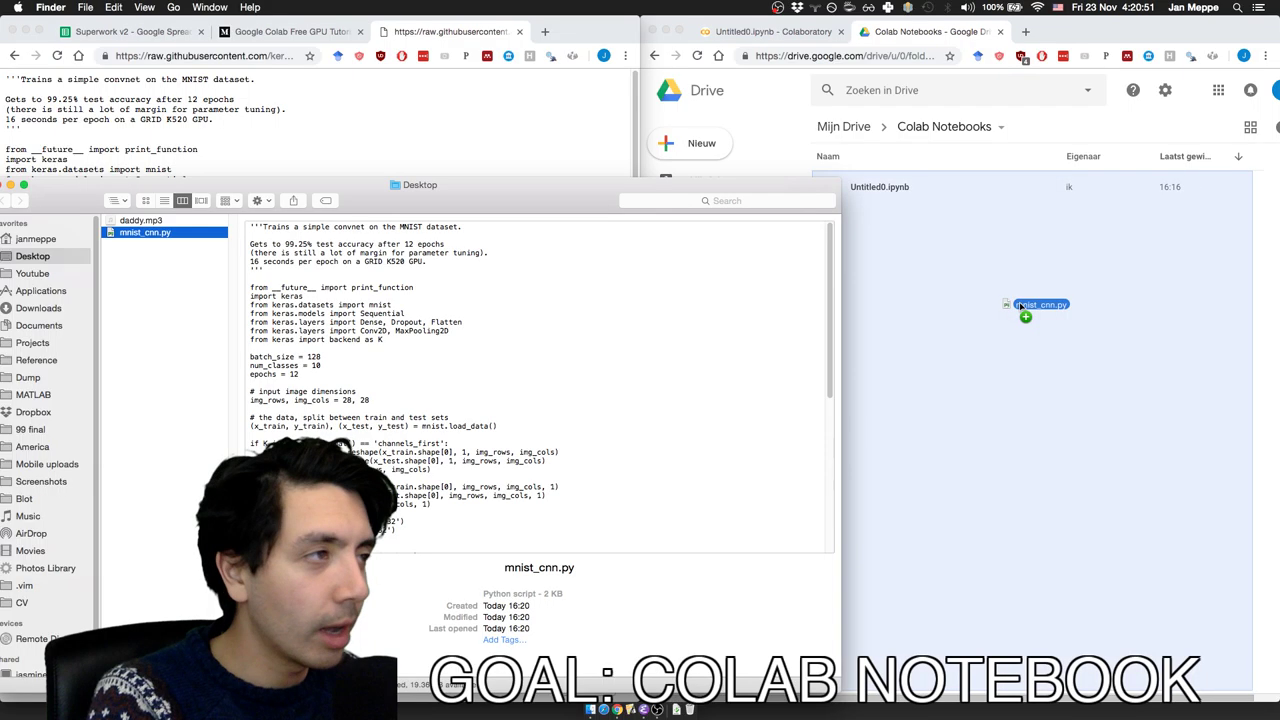
pyautogui.moveTo(1020, 305); pyautogui.dragTo(991, 367)
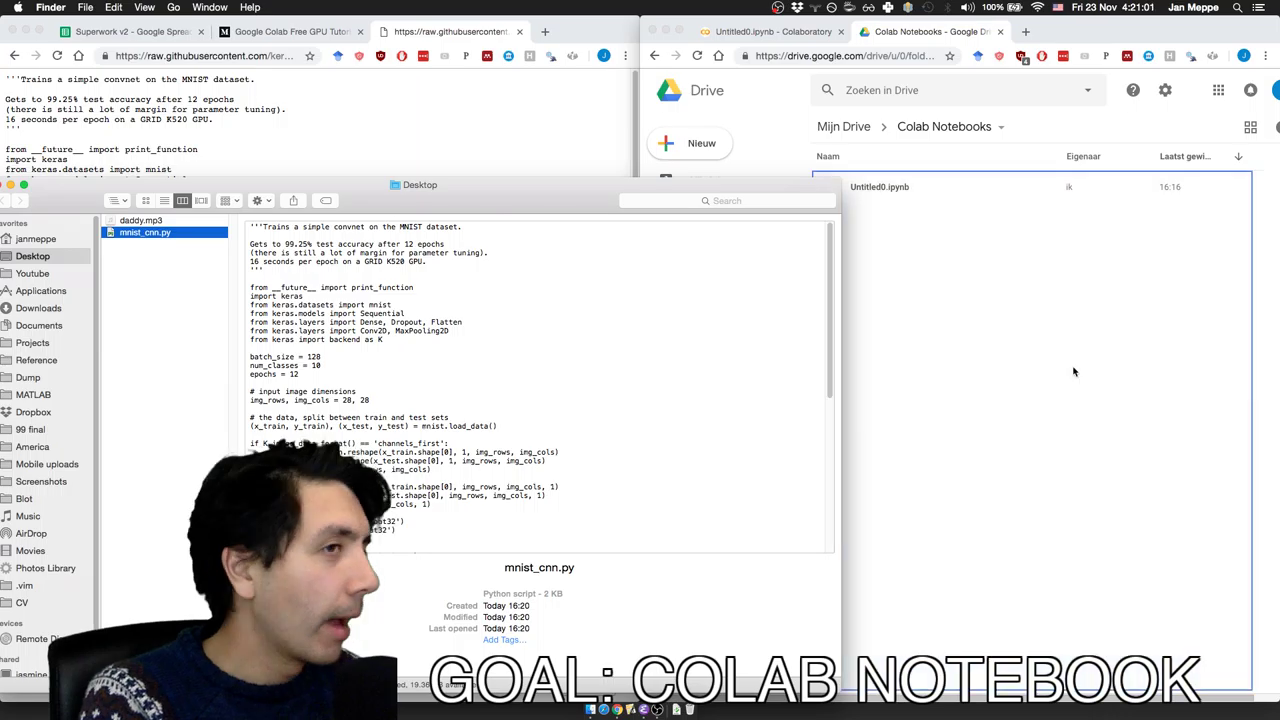
pyautogui.click(1074, 372)
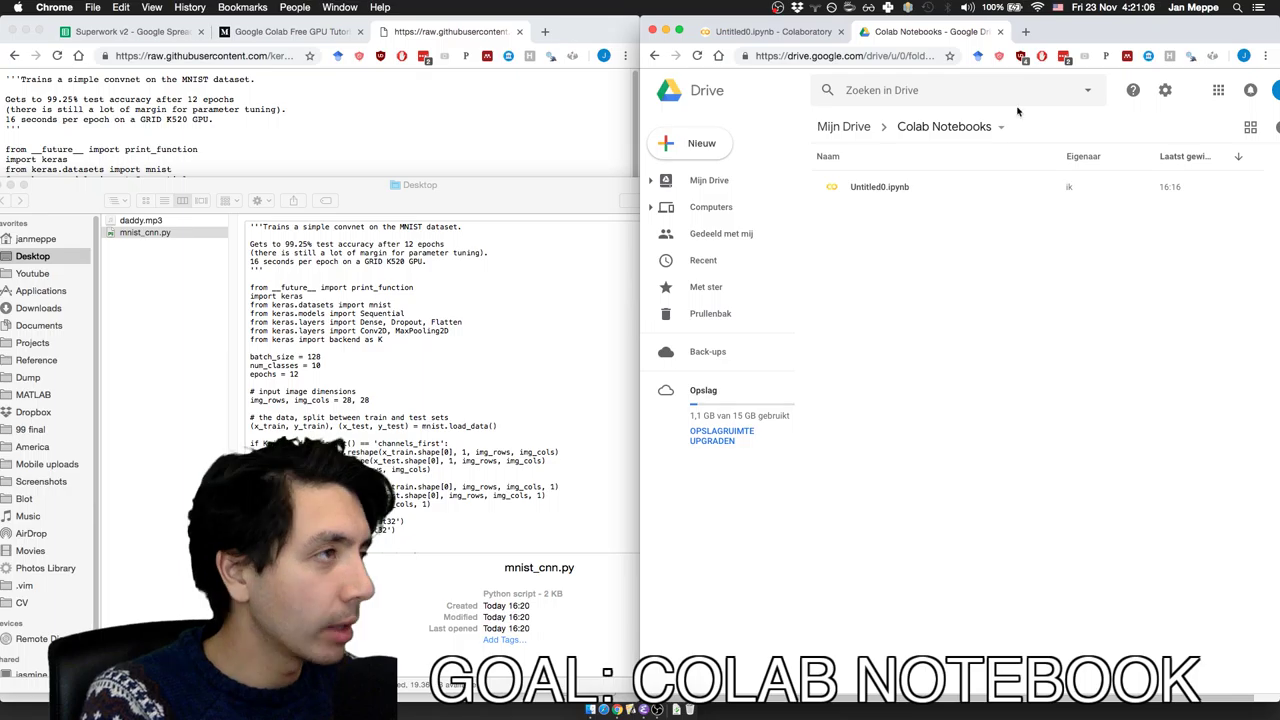
# - Shrink the Desktop window so it clears the Drive page and upload mnist_cnn.py from it into the Colab Notebooks folder
pyautogui.click(140, 323)
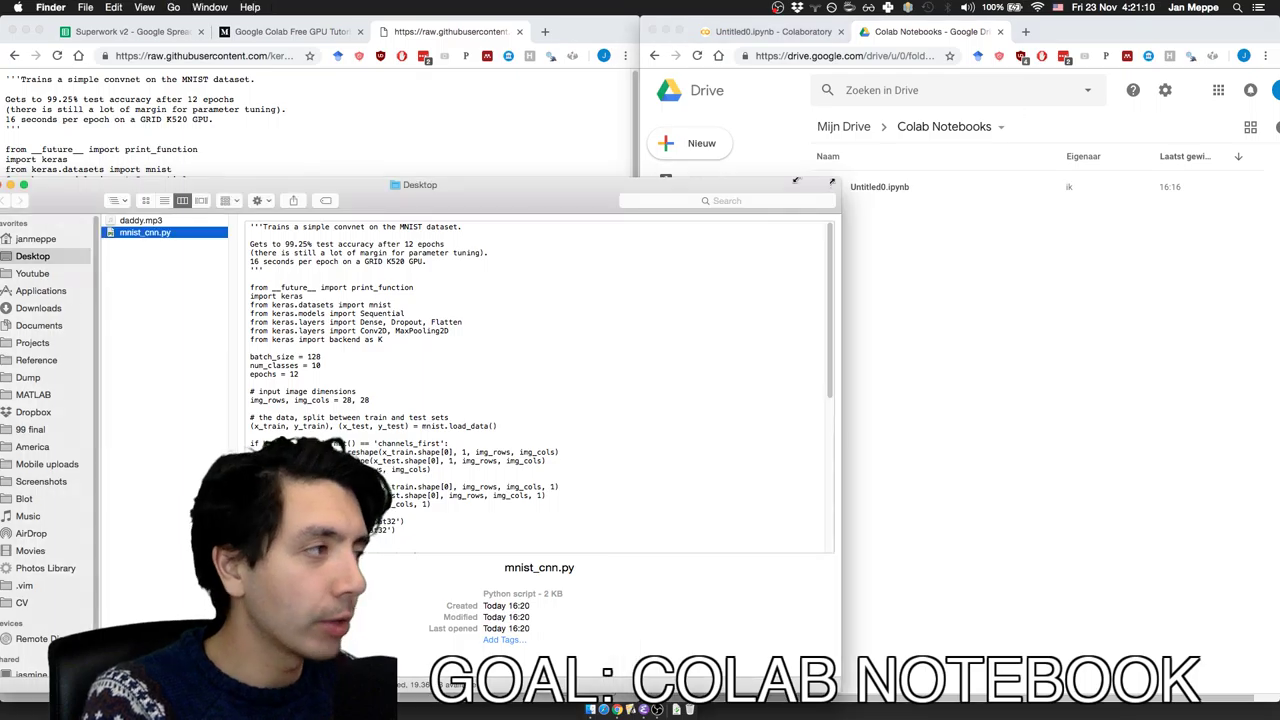
pyautogui.moveTo(831, 182); pyautogui.dragTo(573, 126)
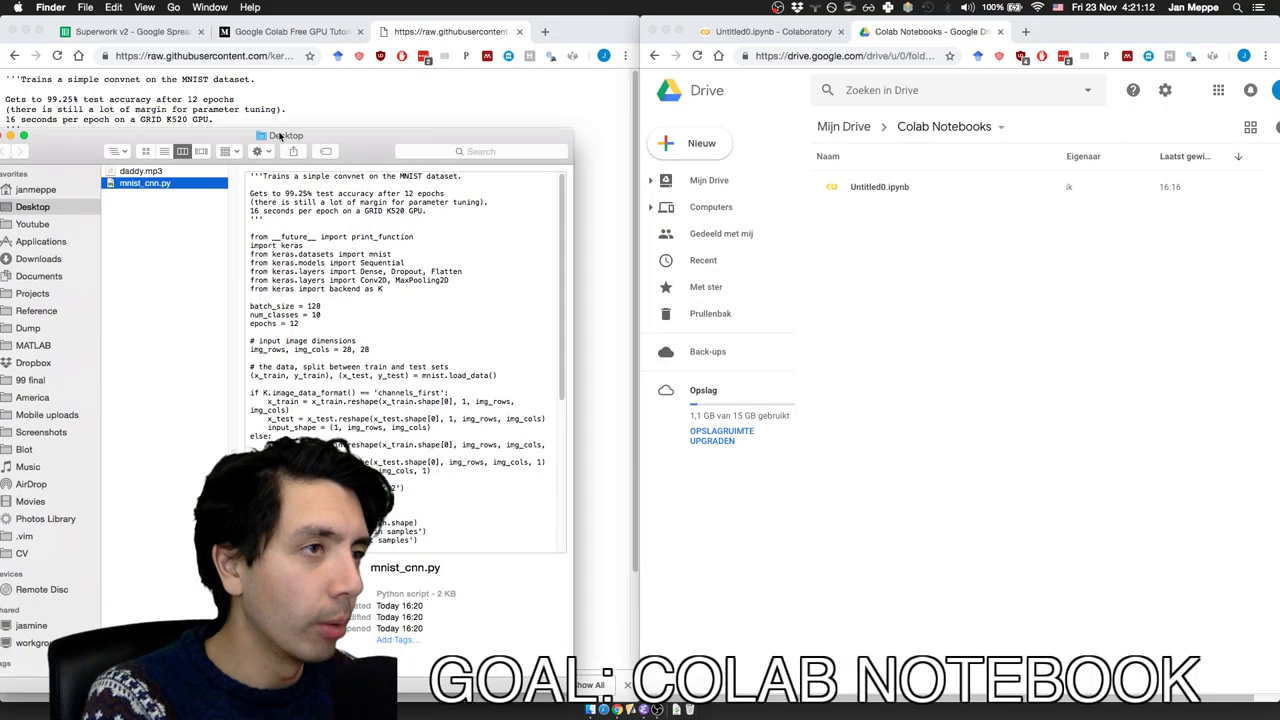
pyautogui.moveTo(145, 183); pyautogui.dragTo(285, 357)
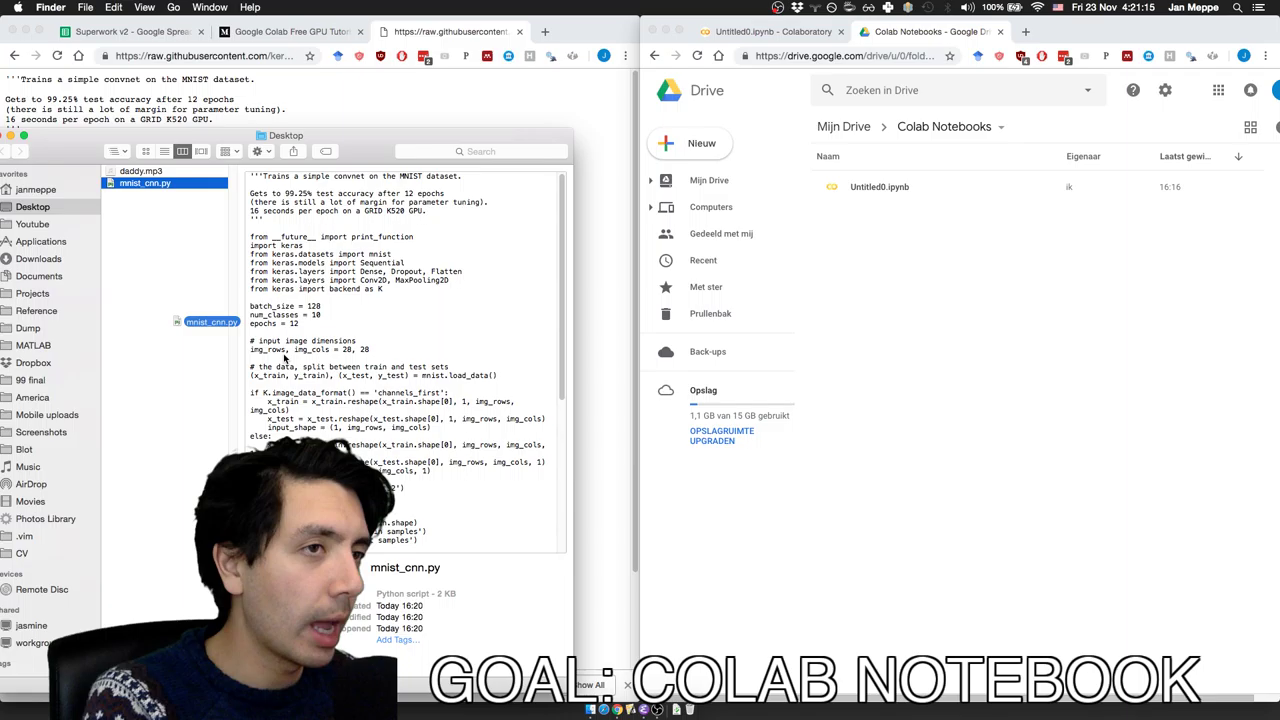
pyautogui.moveTo(285, 357); pyautogui.dragTo(1003, 223)
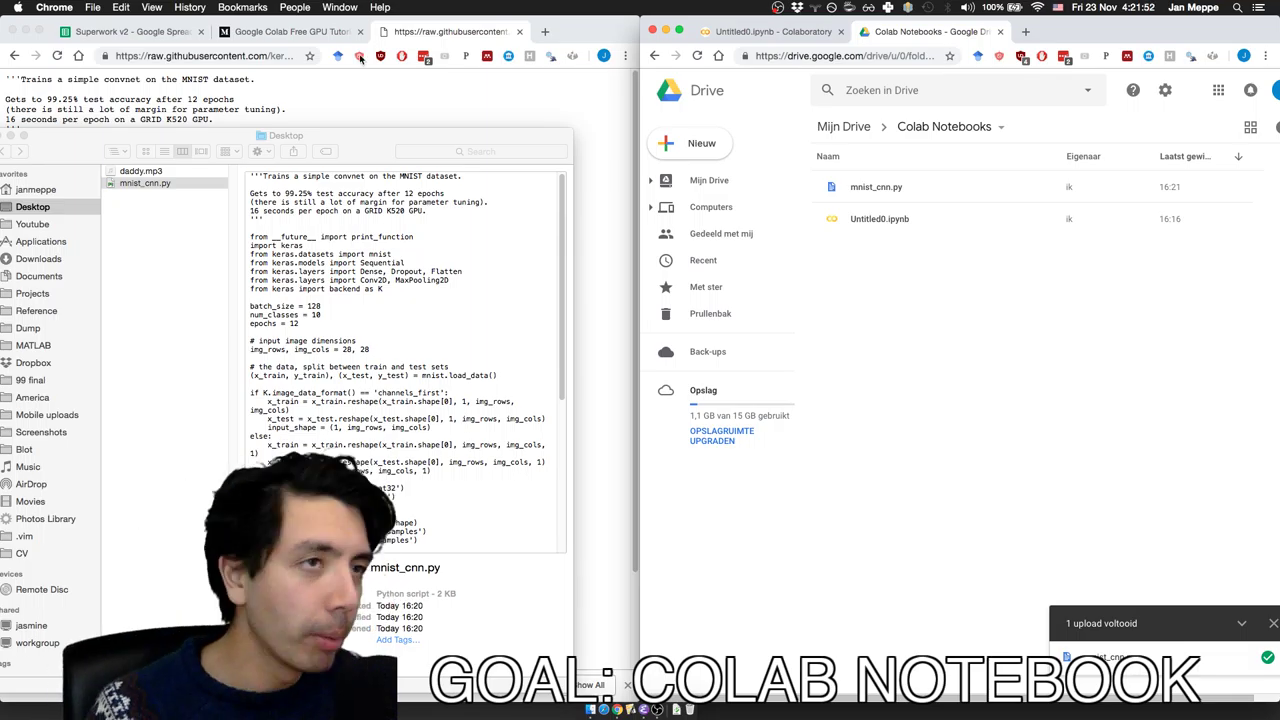
# - Return to the Colab tutorial article, close the raw GitHub file tab and dismiss Drive's upload notice
pyautogui.click(605, 175)
pyautogui.click(300, 33)
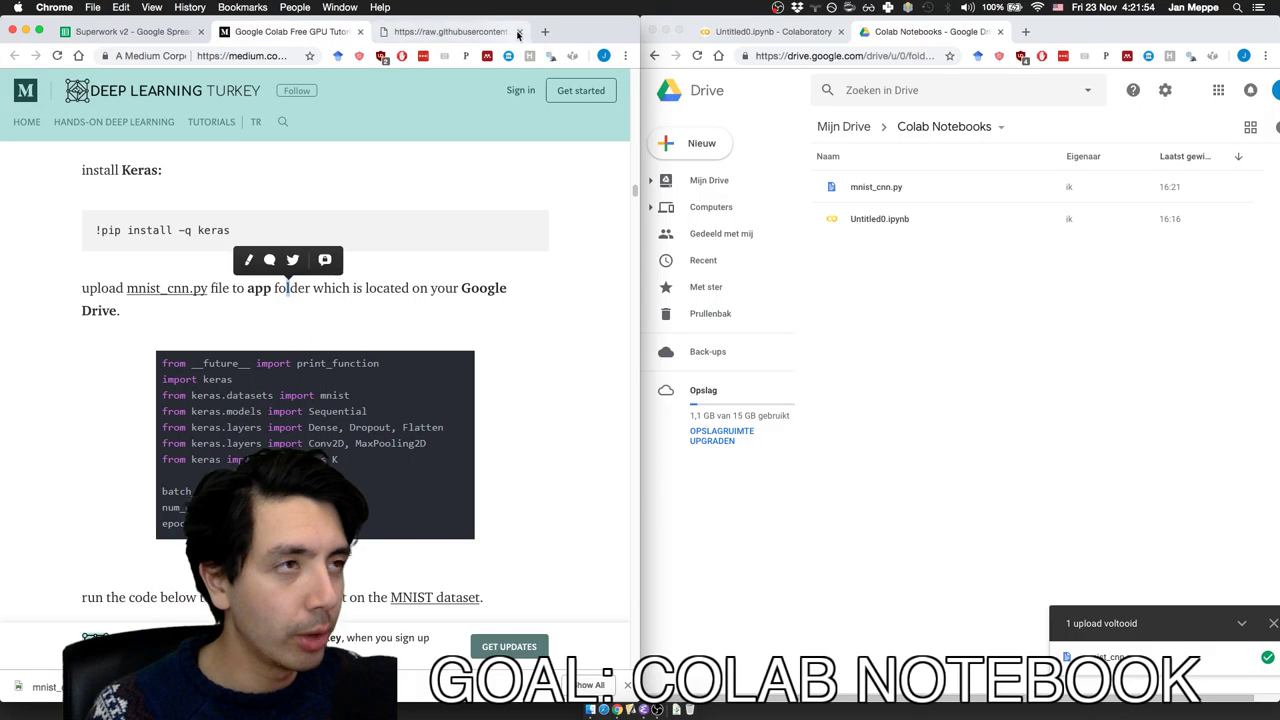
pyautogui.click(518, 32)
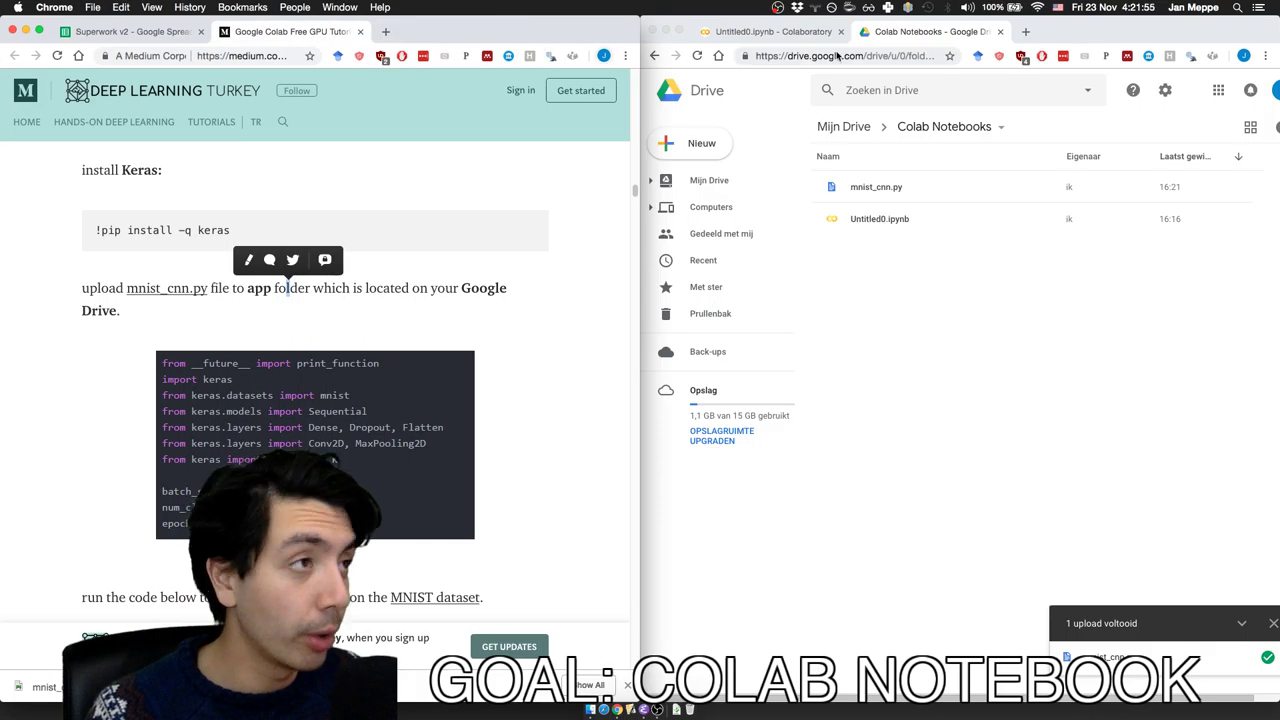
pyautogui.click(1271, 624)
pyautogui.click(1267, 623)
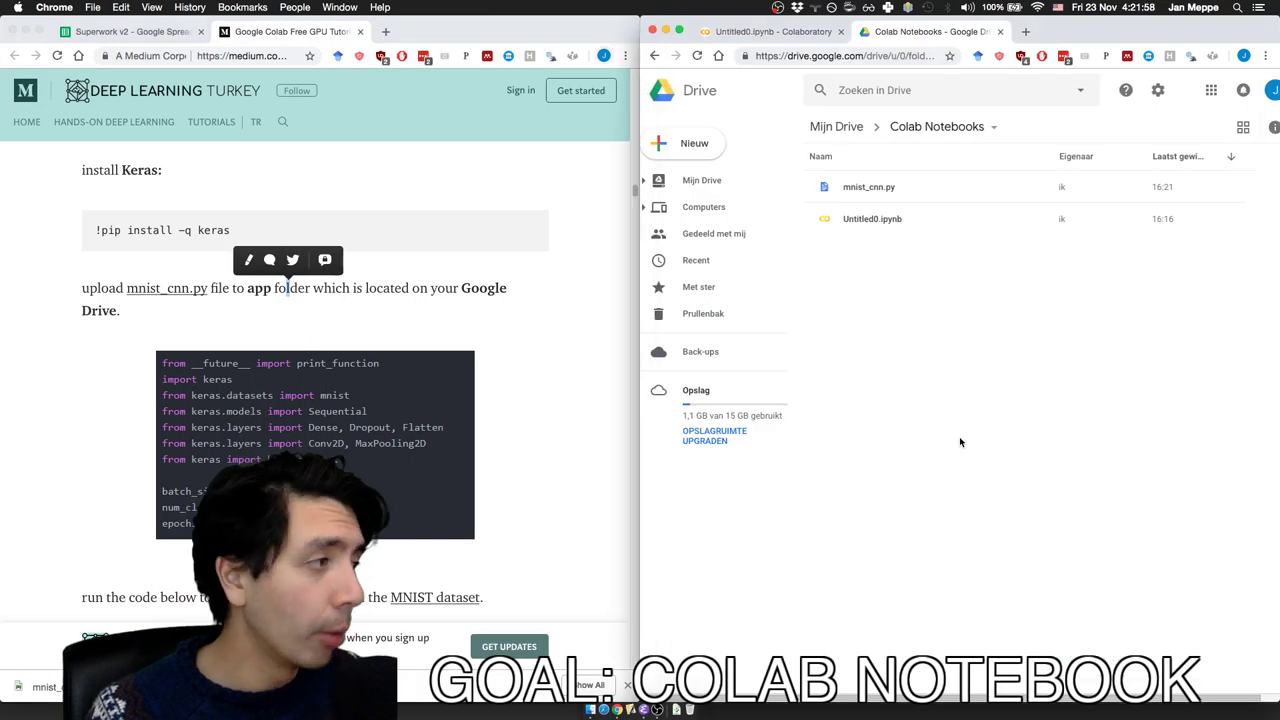
# - Delete the !vim and !mkdir app cells from the Untitled0.ipynb notebook
pyautogui.click(775, 32)
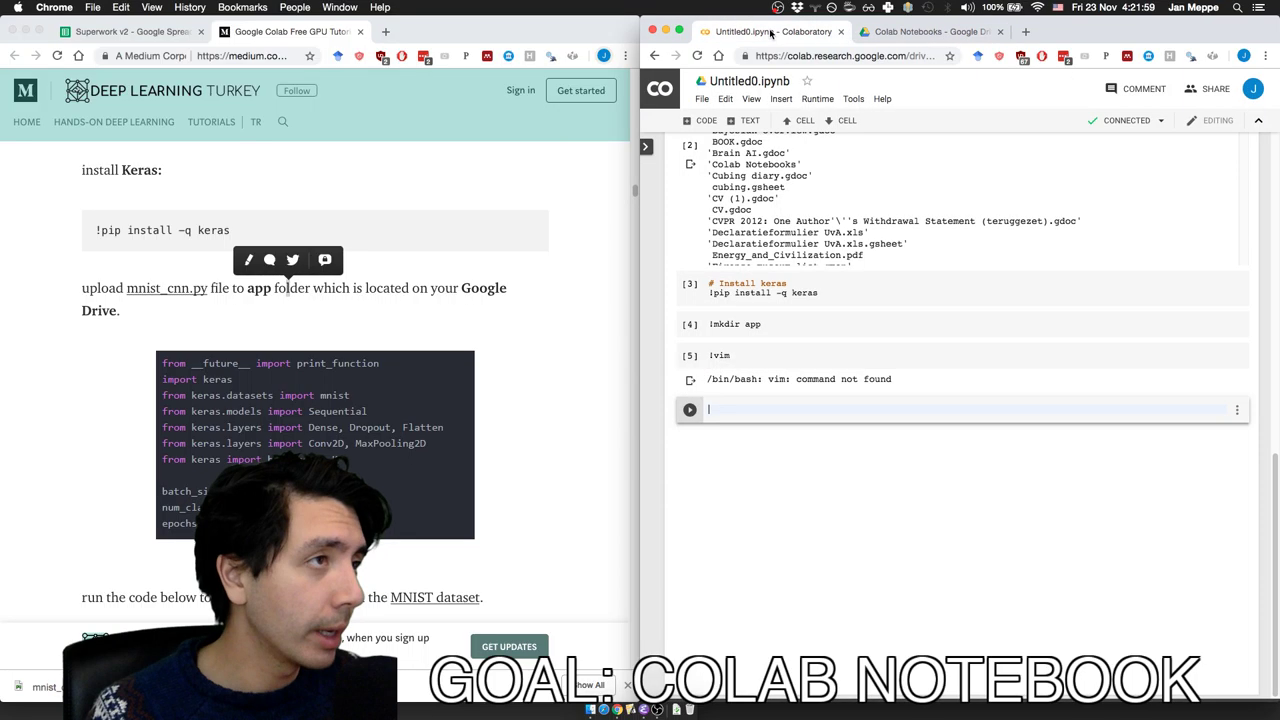
pyautogui.click(731, 355)
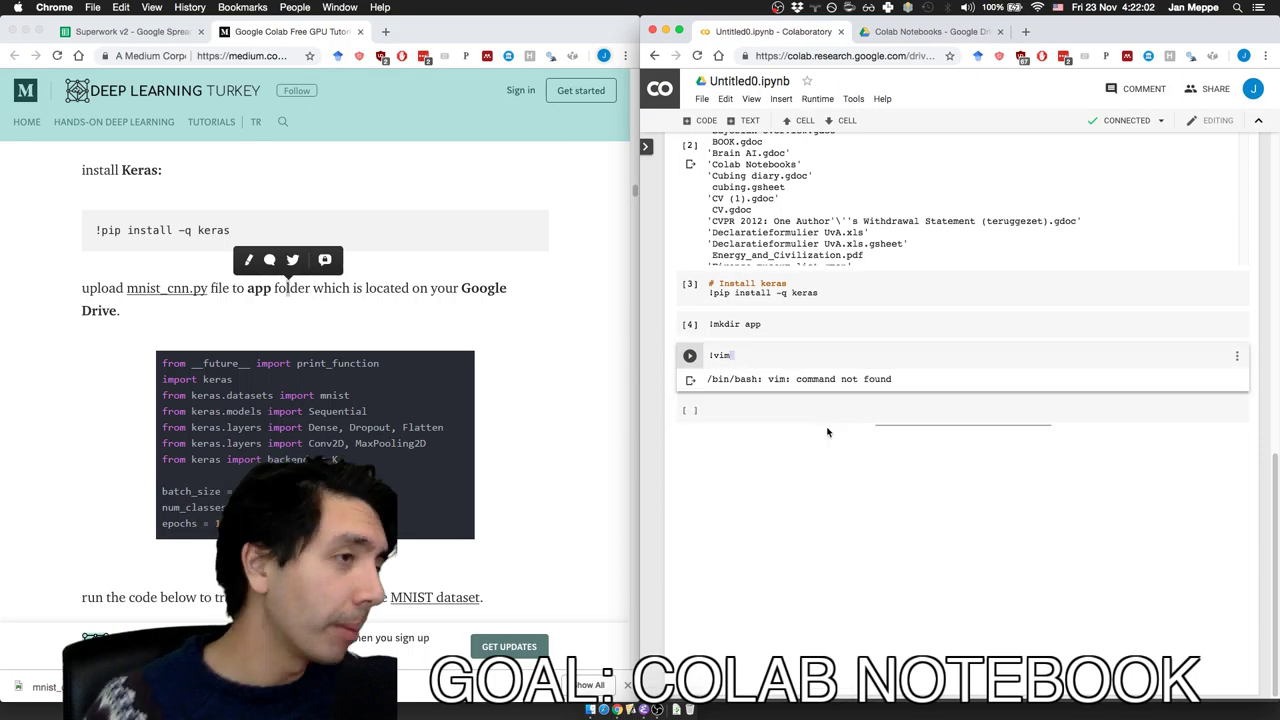
pyautogui.click(1237, 356)
pyautogui.click(1197, 380)
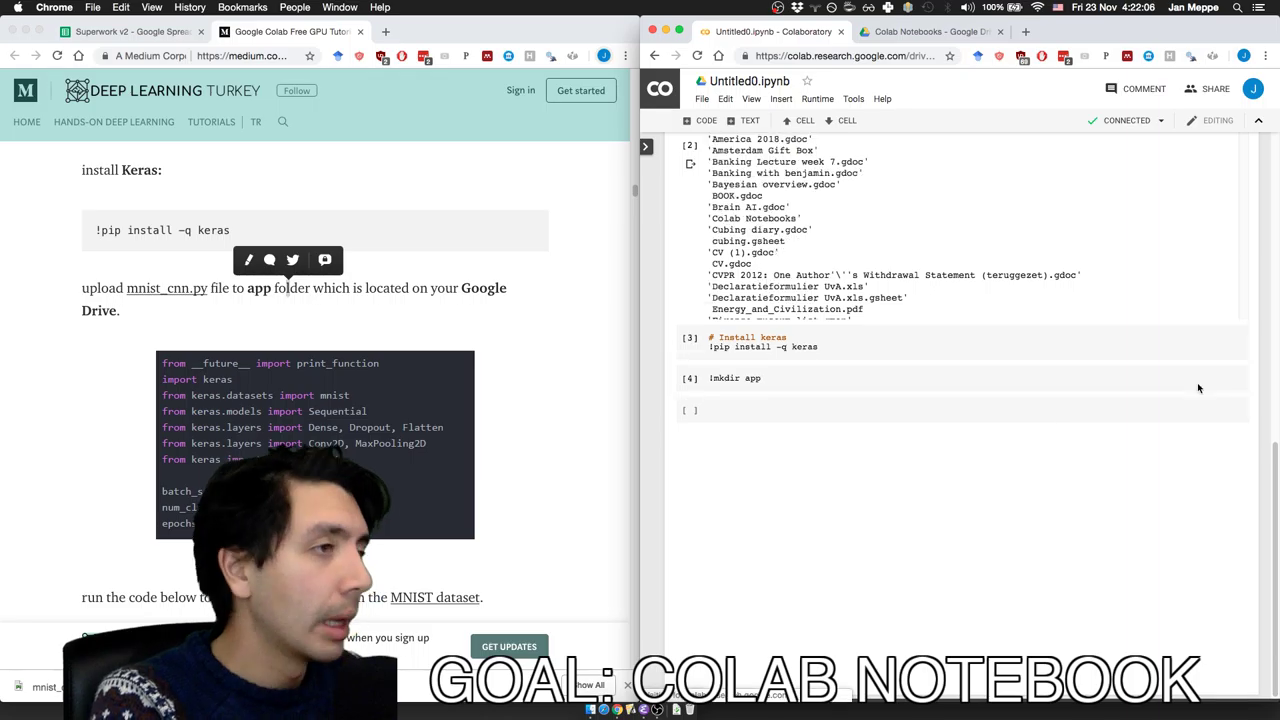
pyautogui.click(1200, 380)
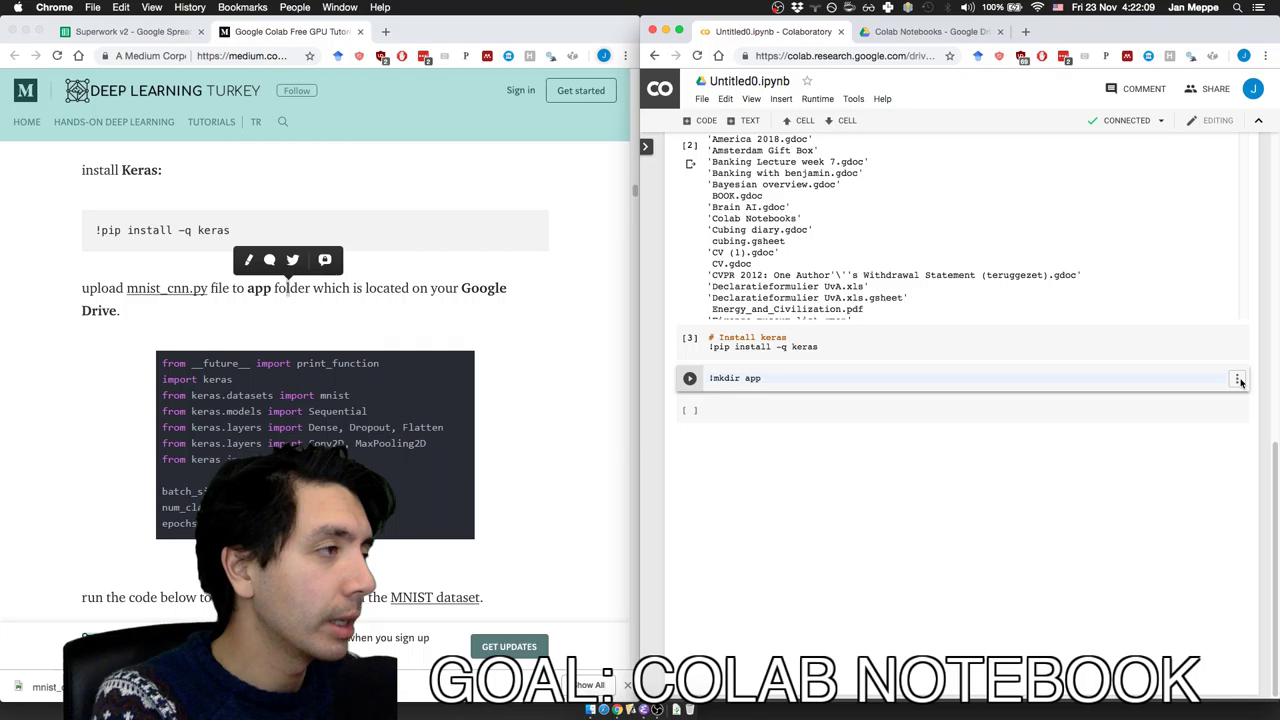
pyautogui.click(1239, 380)
pyautogui.click(1197, 380)
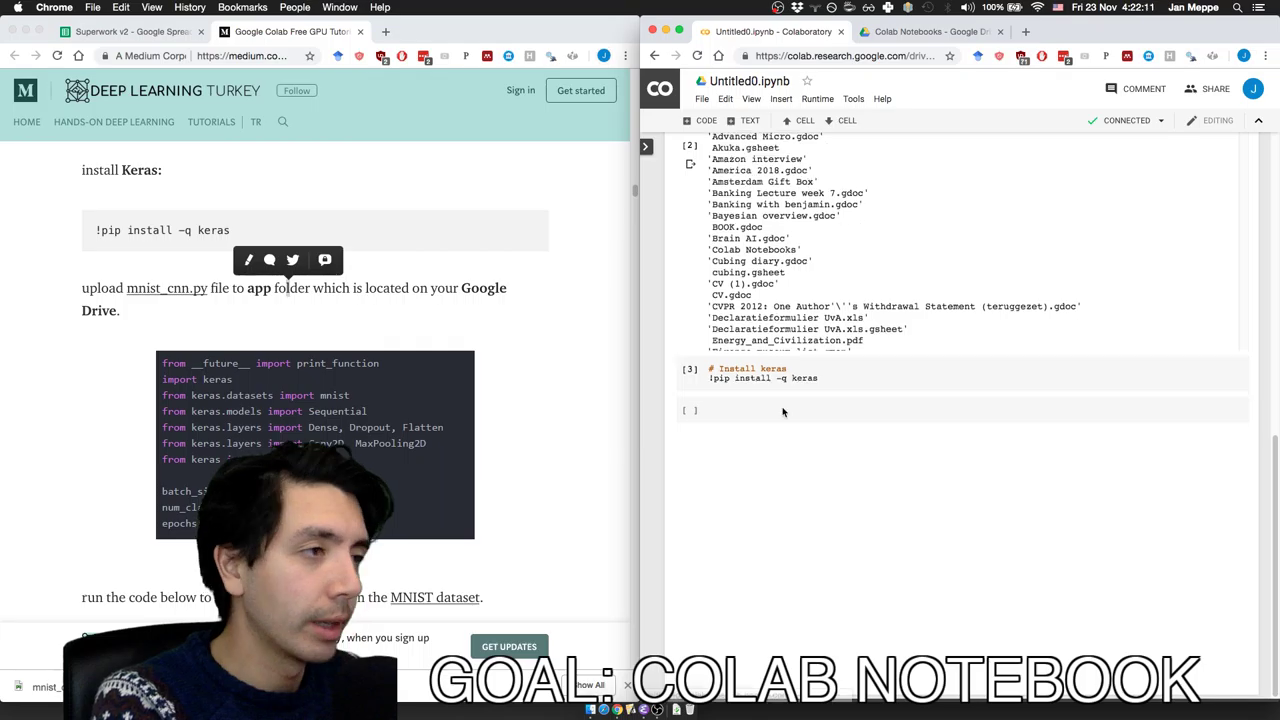
# - Enter the command !python3 '/content/drive/My Drive/app/mnist_cnn.py' in the empty cell below the Keras install, following the article's MNIST example
pyautogui.click(316, 397)
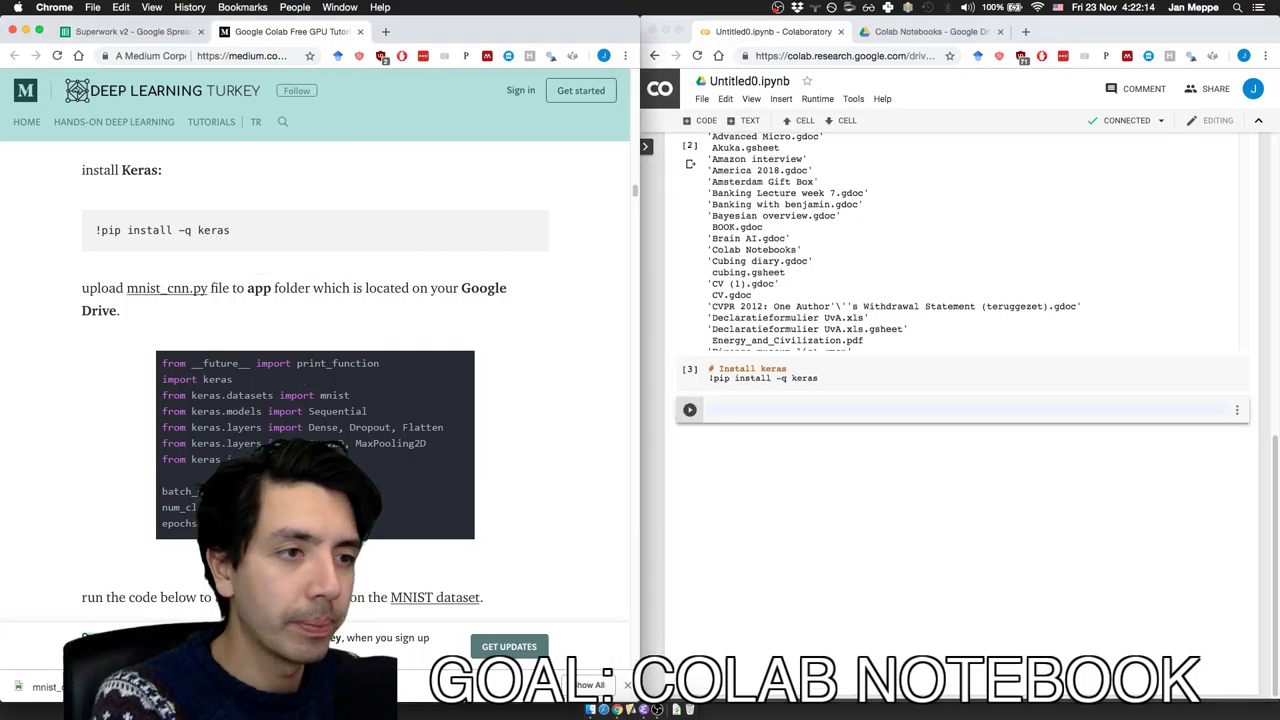
pyautogui.scroll(-5, 170, 454)
pyautogui.scroll(1, 169, 305)
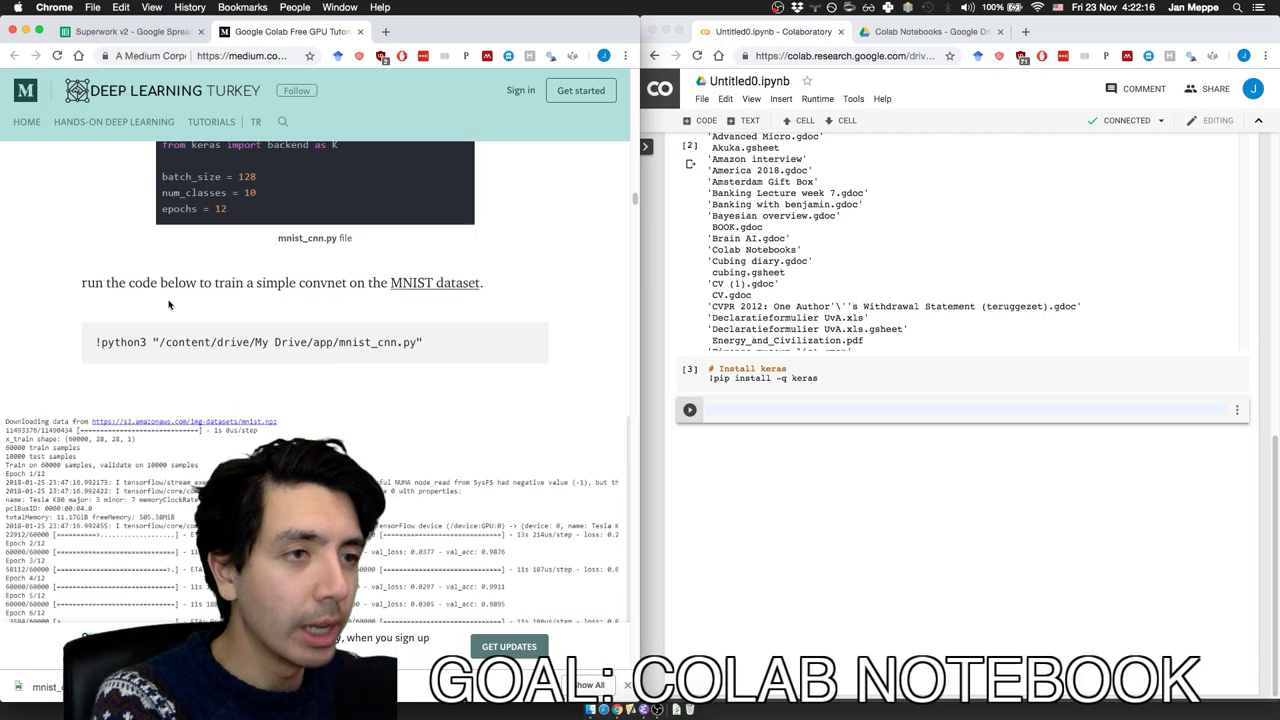
pyautogui.tripleClick(161, 344)
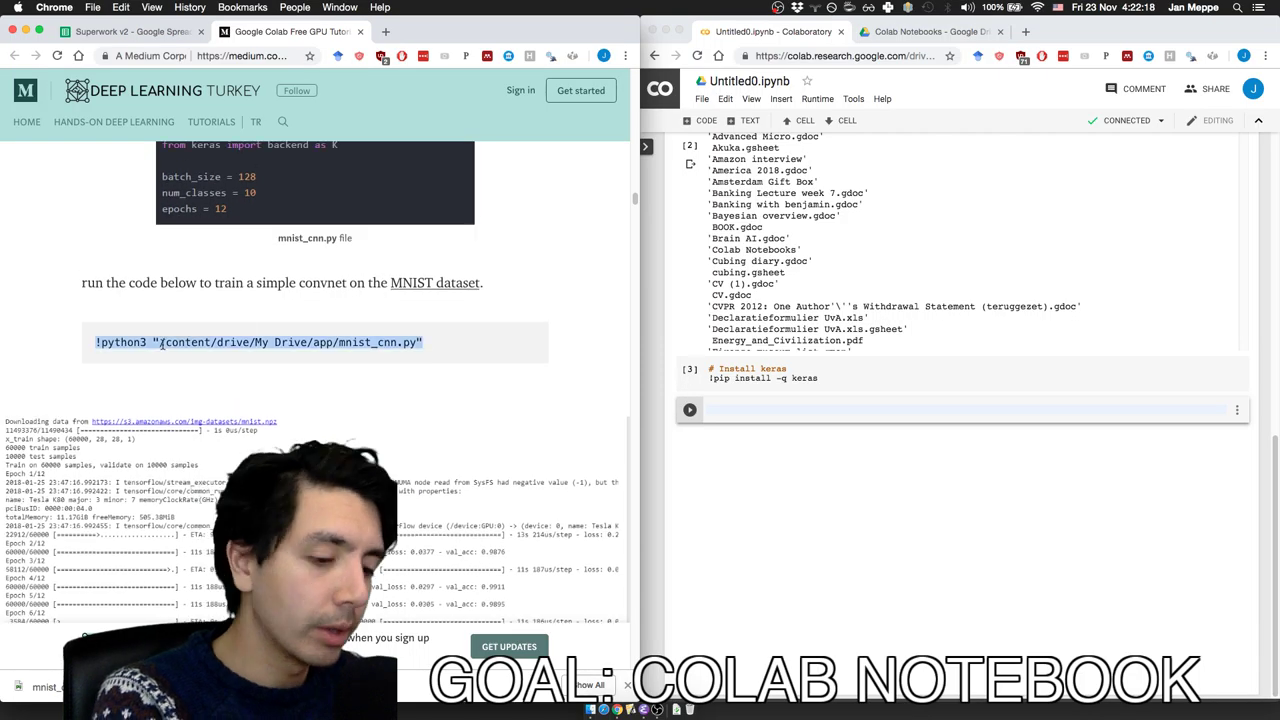
pyautogui.click(840, 416)
pyautogui.write('!python3')
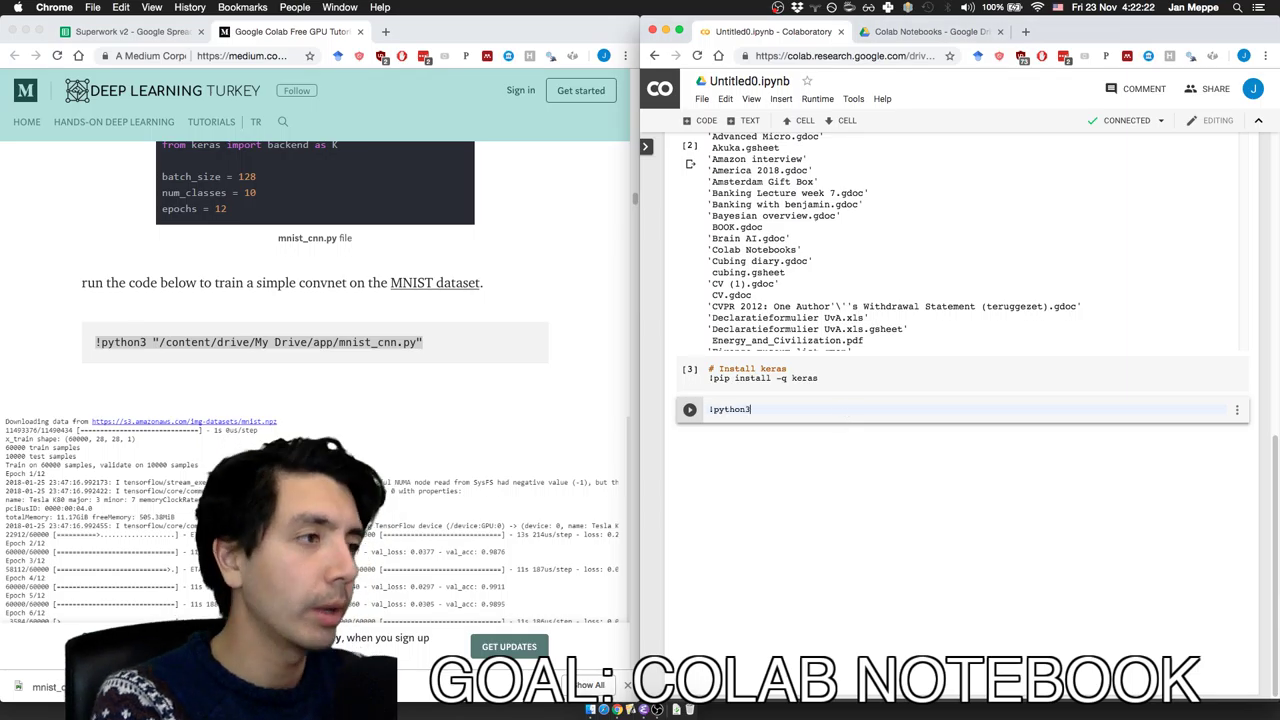
pyautogui.write(' "/cont')
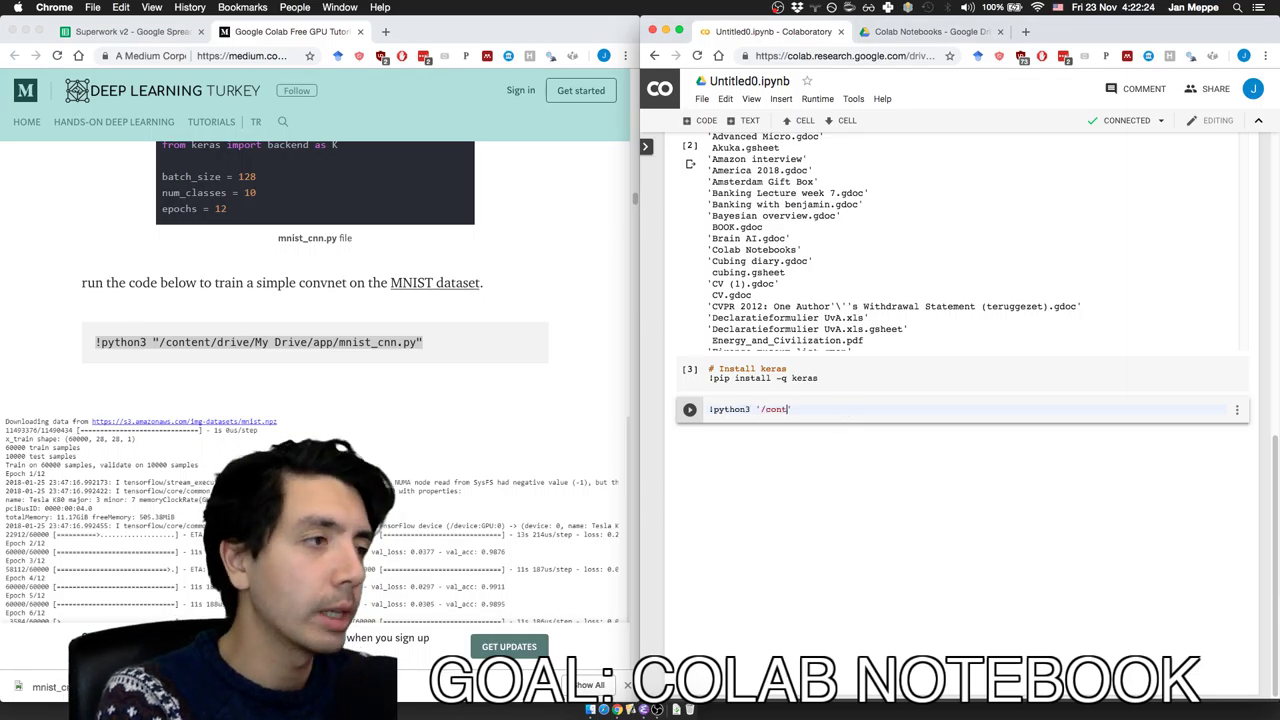
pyautogui.write('ent/drive/Mydr')
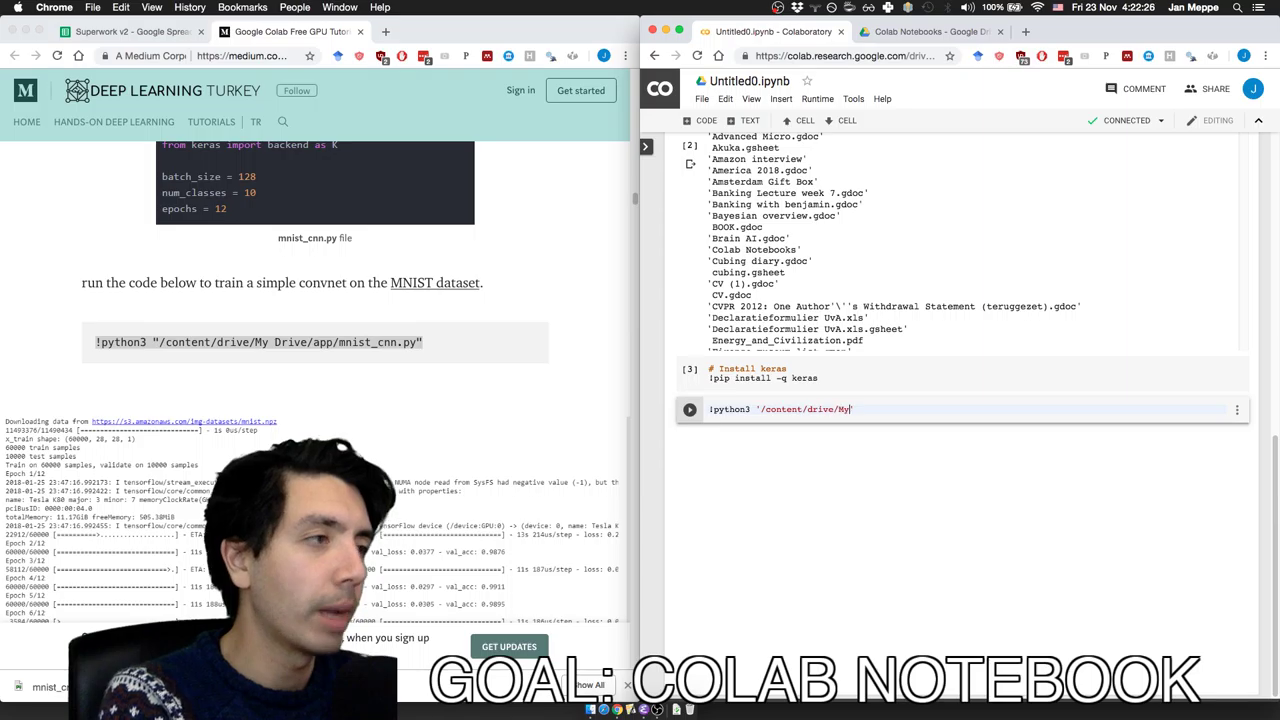
pyautogui.press('BackSpace')
pyautogui.press('BackSpace')
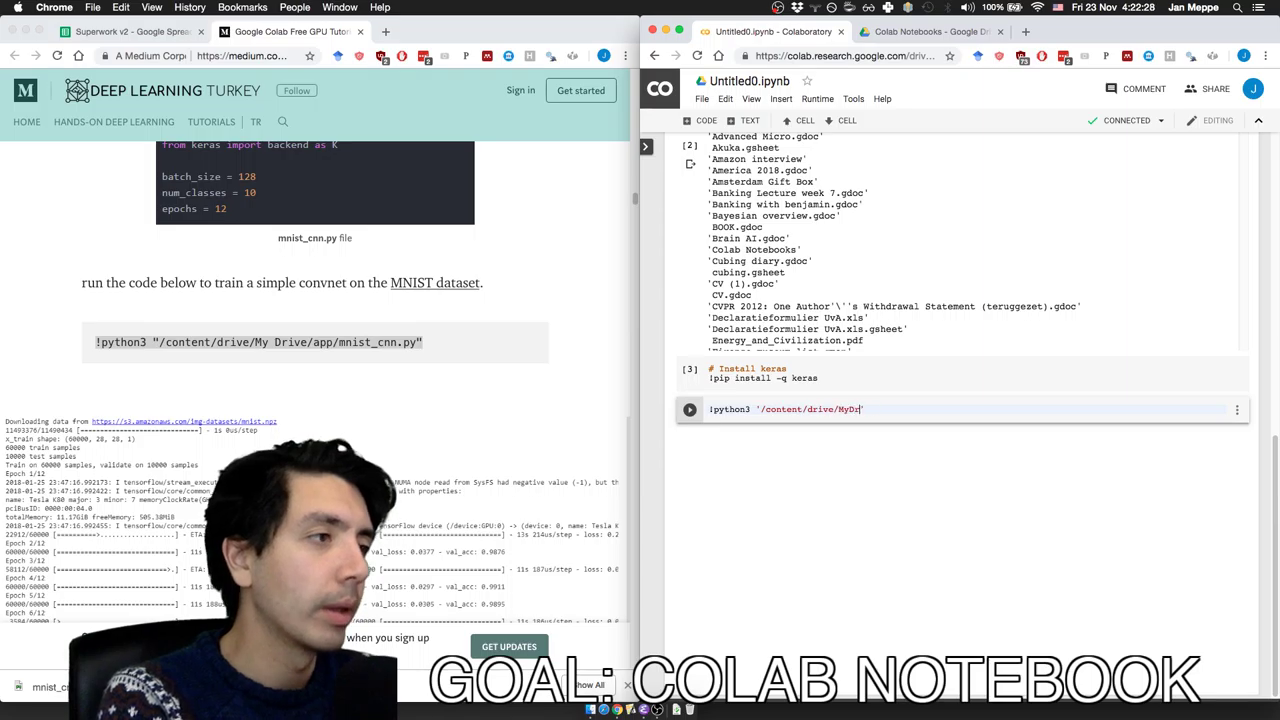
pyautogui.write('Drive/app/')
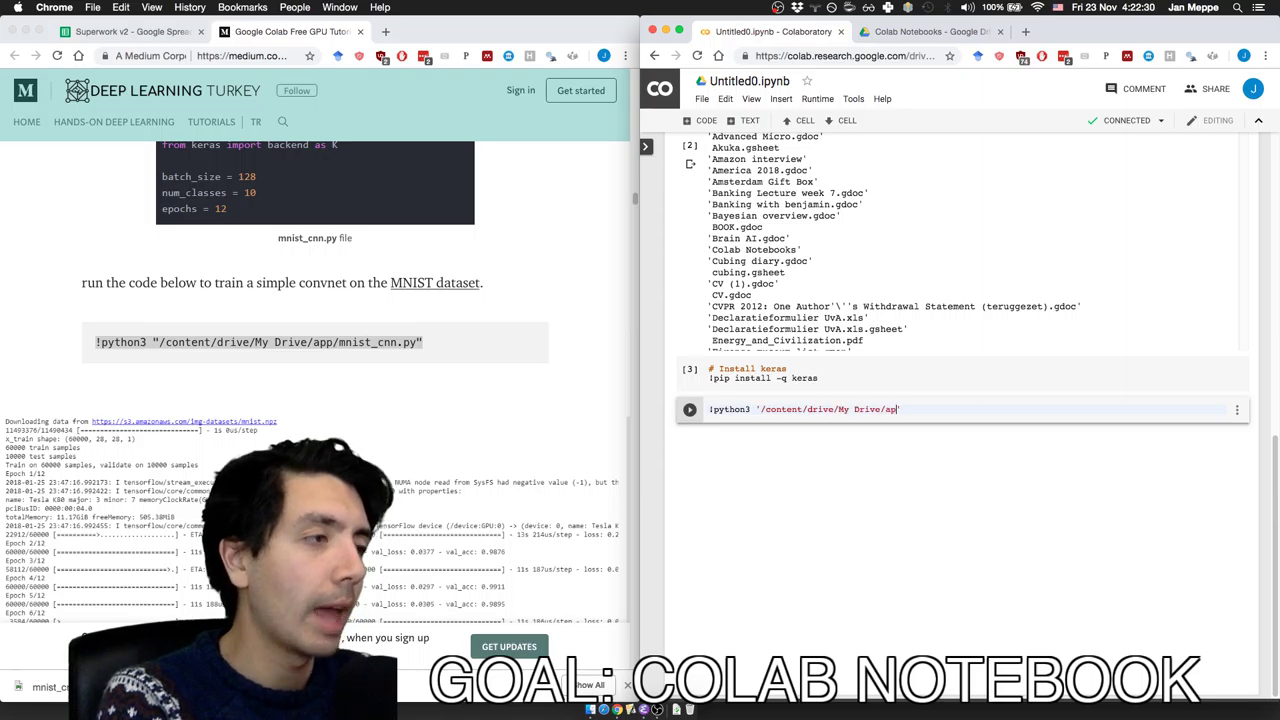
pyautogui.write('mnist_cn')
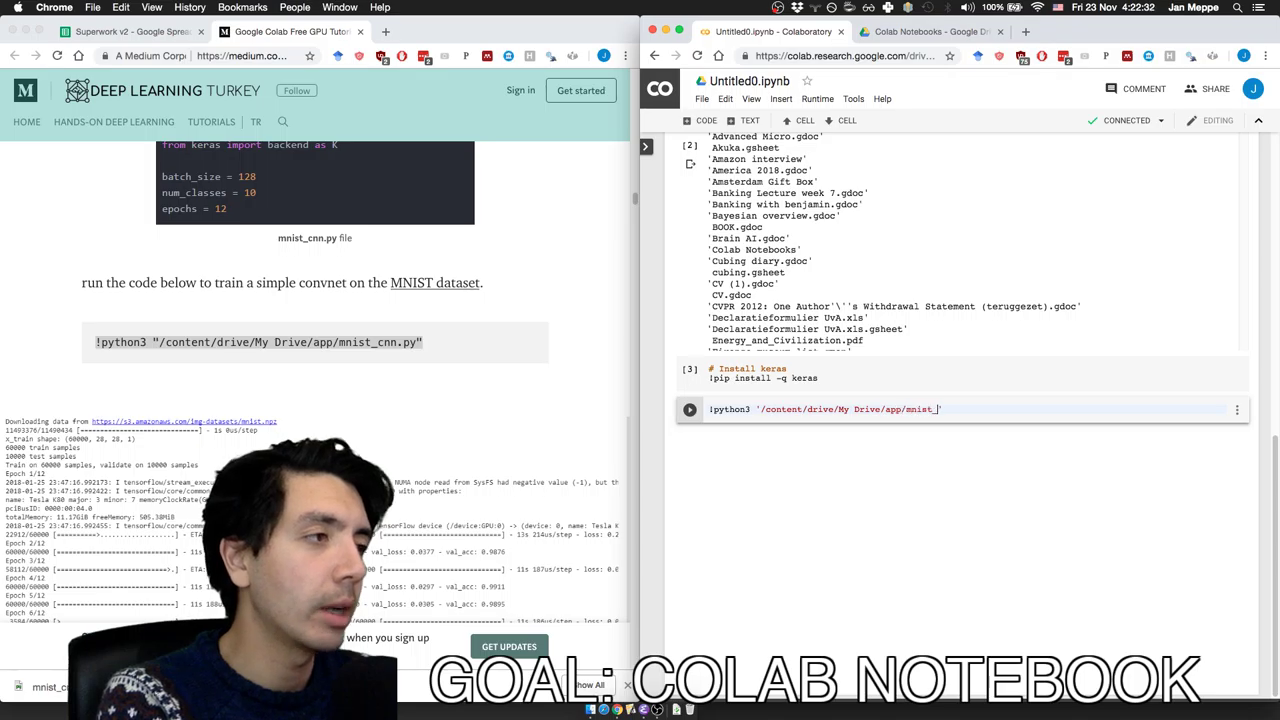
pyautogui.write('n.py')
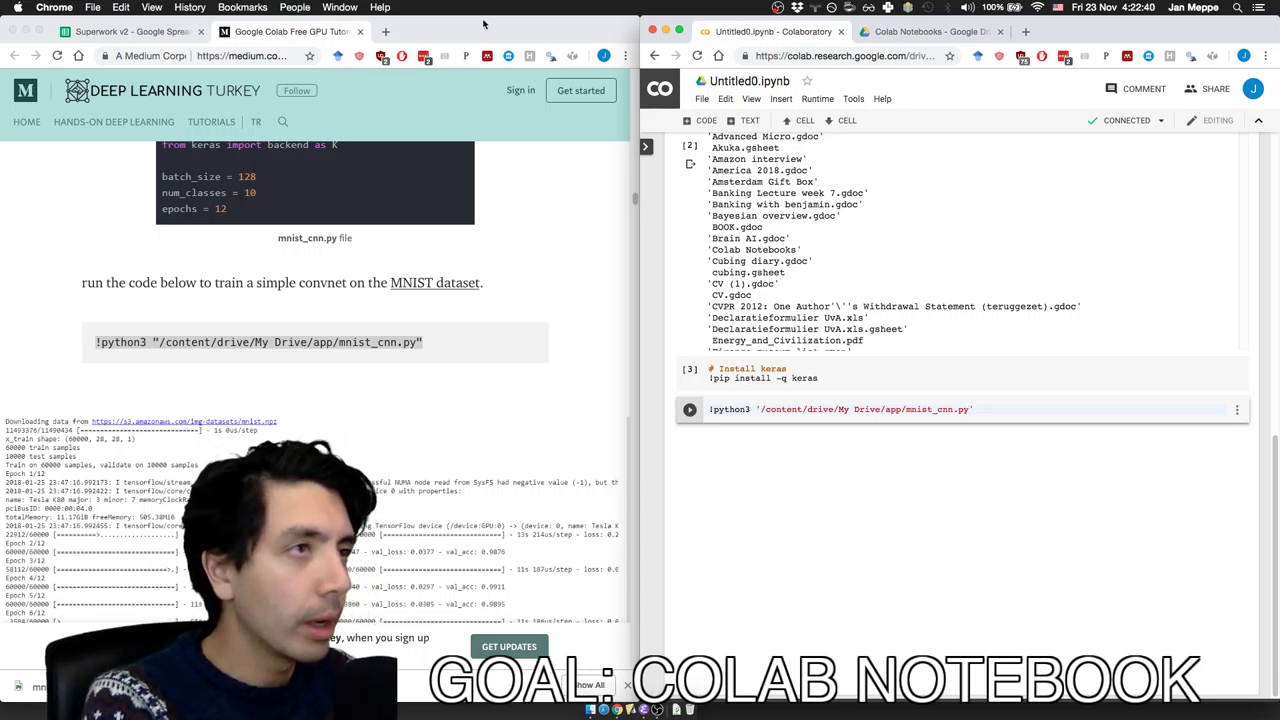
# - Open the raw keras-team MNIST script from raw.githubusercontent.com in a new browser tab and skim it from the parameters to the model training code
pyautogui.click(385, 31)
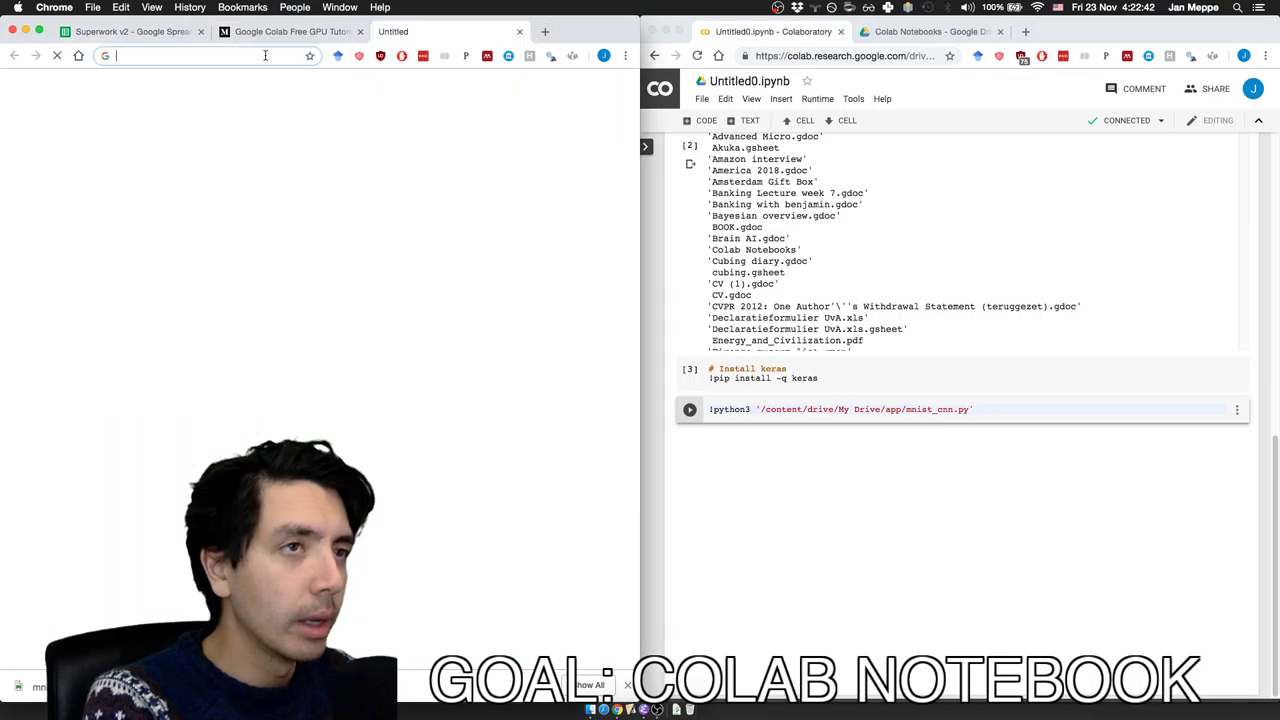
pyautogui.write('raw')
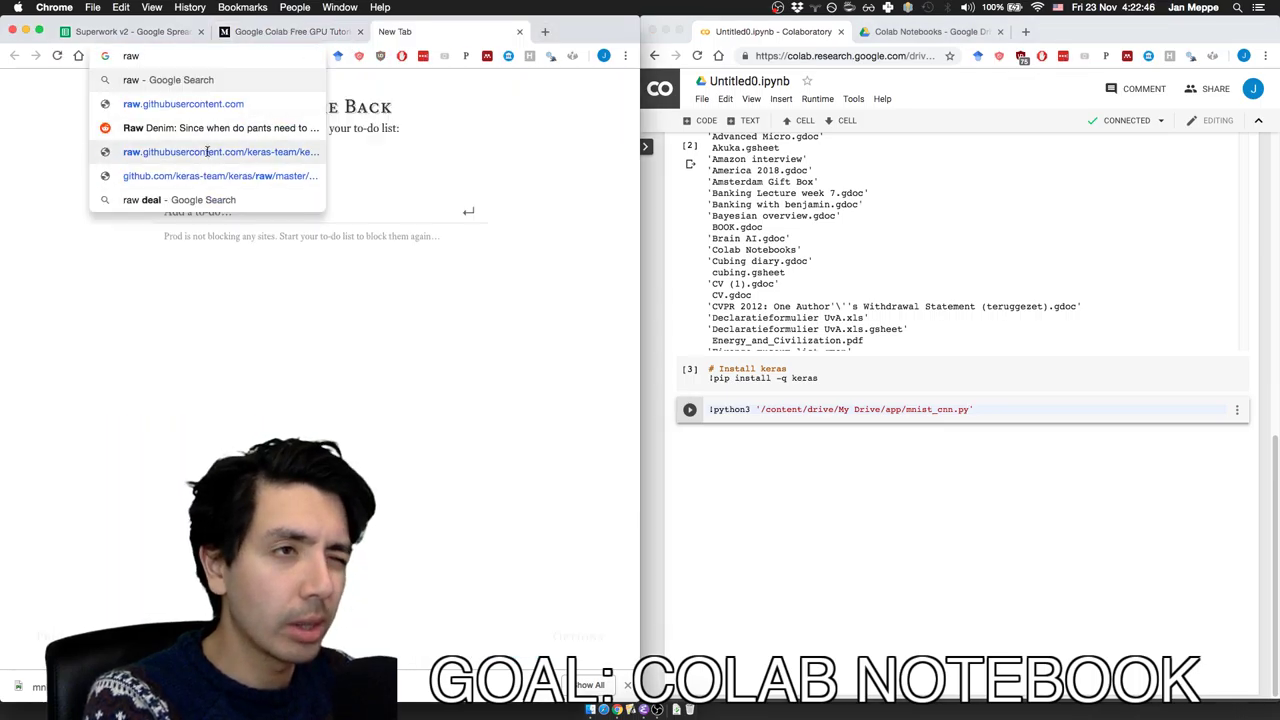
pyautogui.click(207, 151)
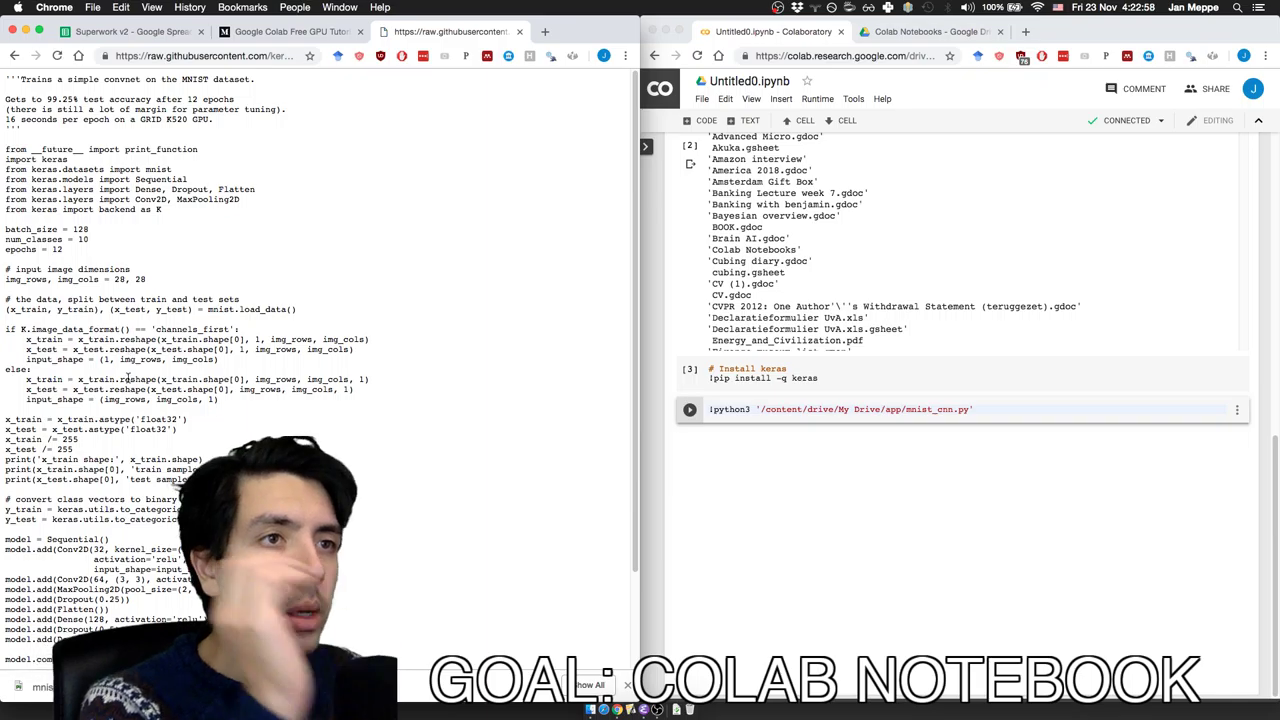
pyautogui.moveTo(98, 246); pyautogui.dragTo(5, 226)
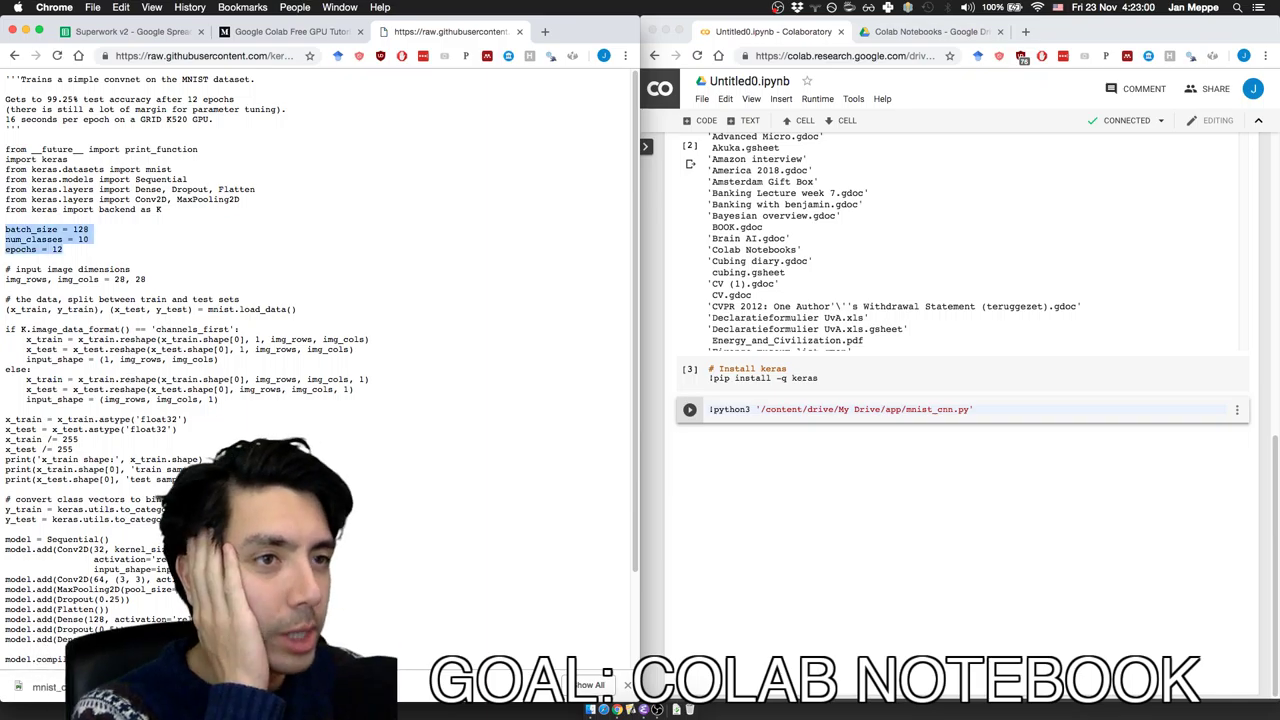
pyautogui.scroll(-3, 193, 352)
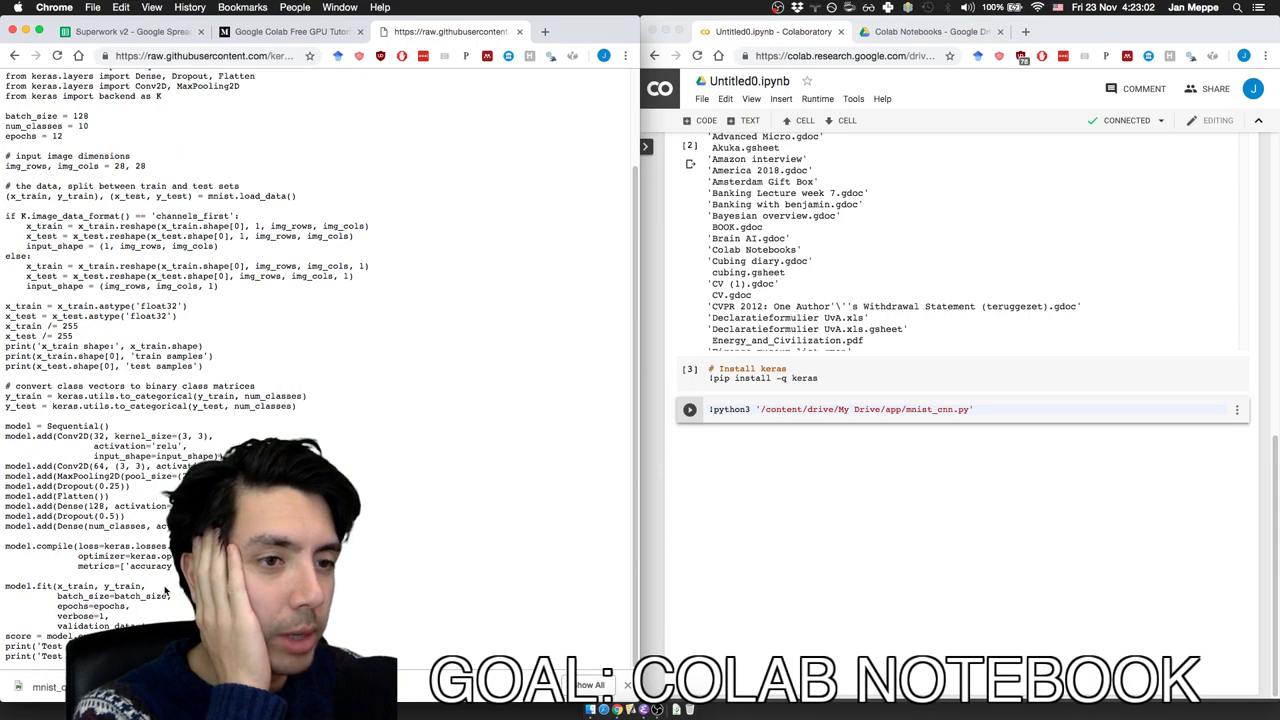
pyautogui.scroll(3, 190, 360)
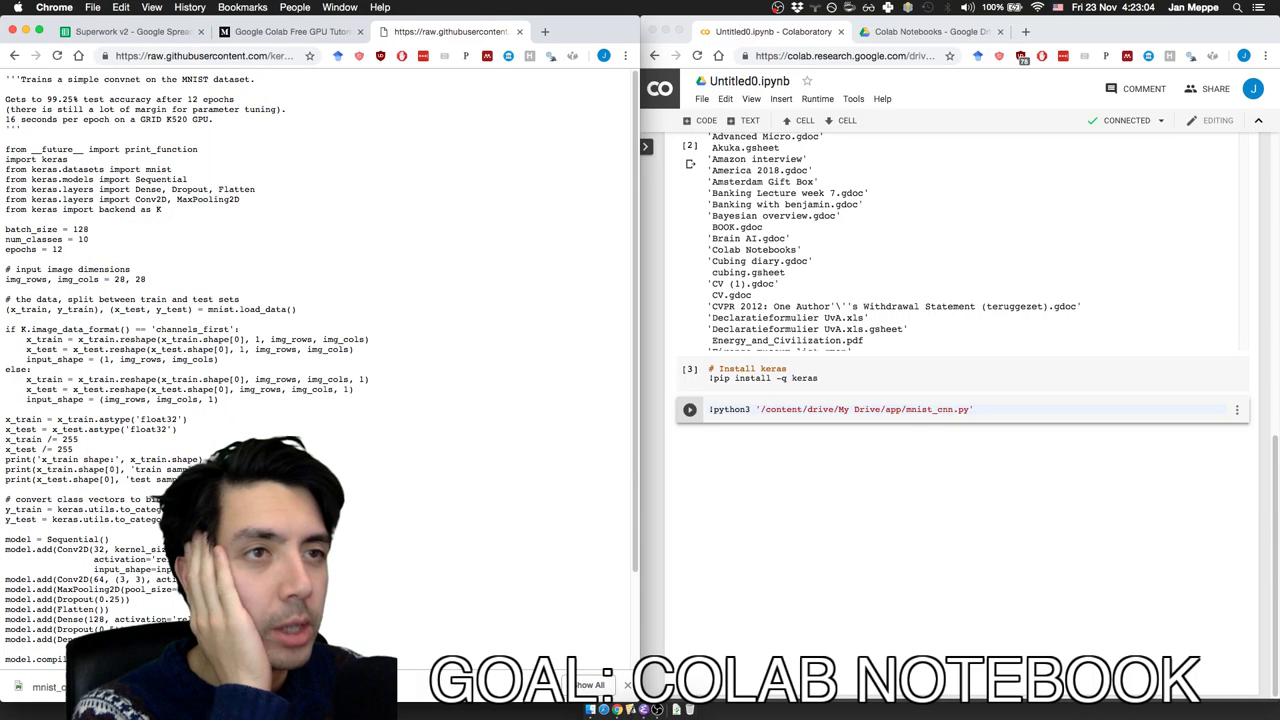
pyautogui.scroll(-3, 107, 226)
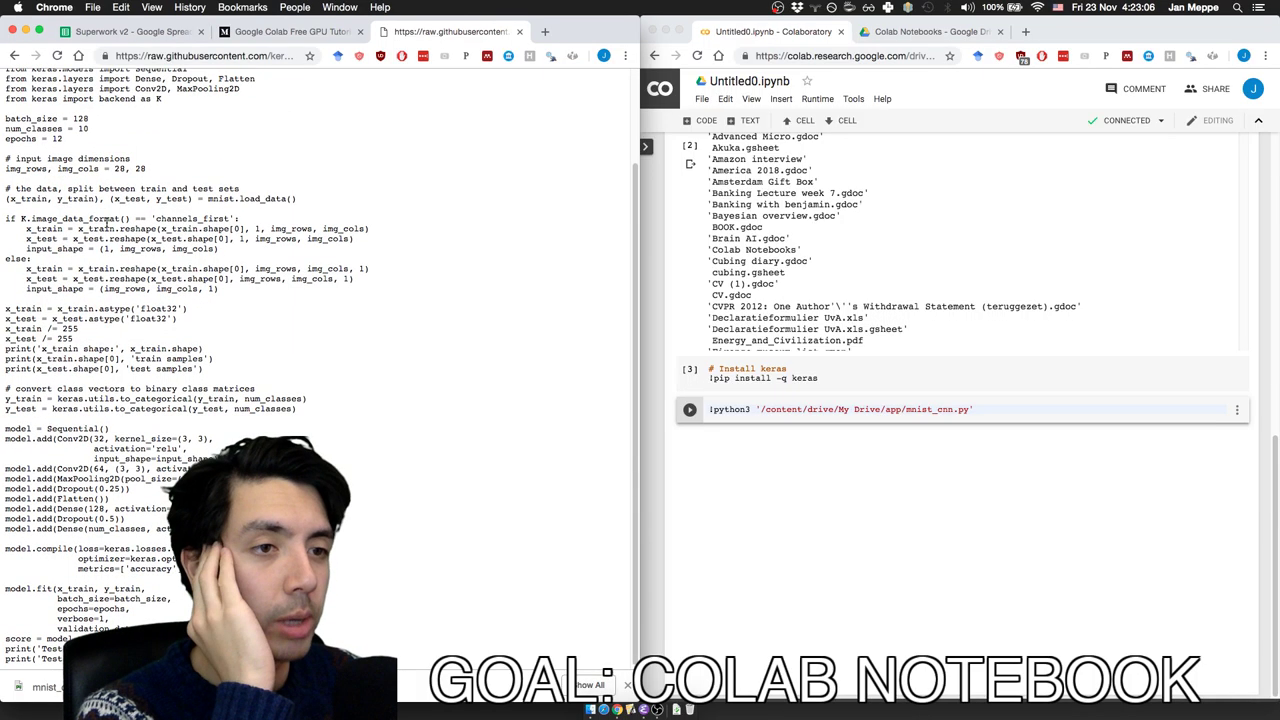
pyautogui.scroll(3, 107, 226)
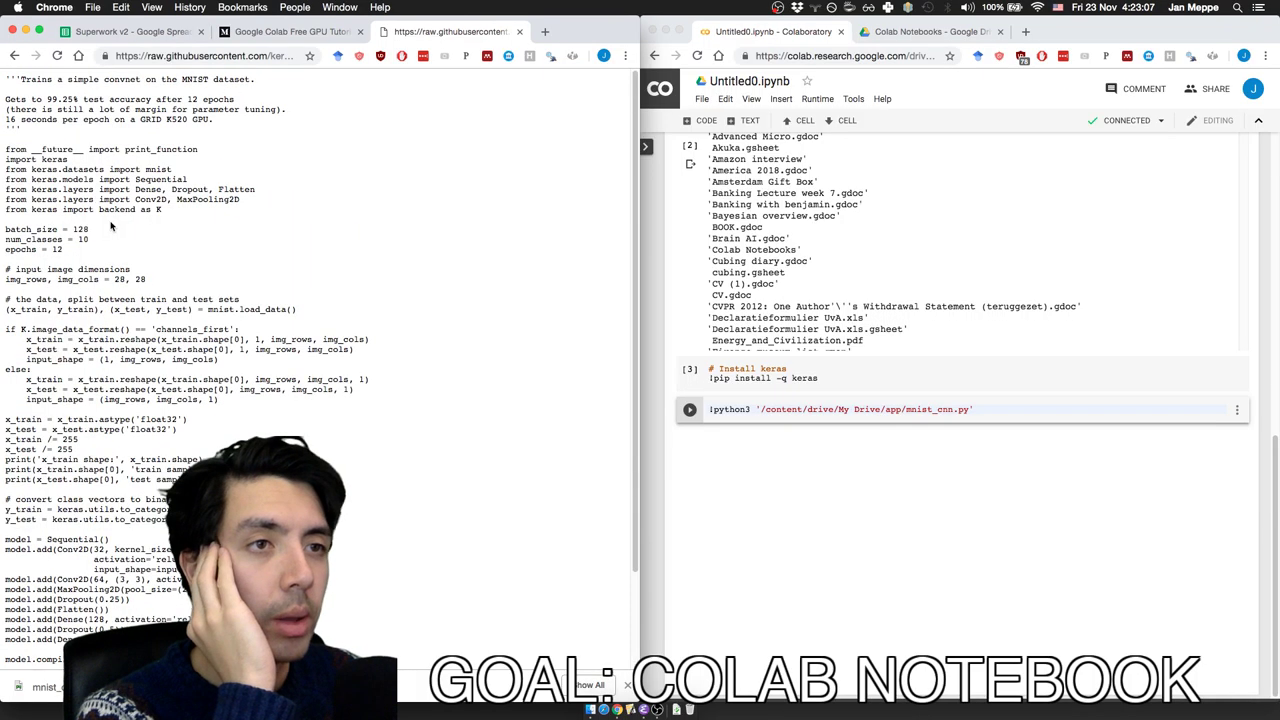
# - Examine the script's imports, batch size, class and epoch settings, image dimensions and the line loading the train and test data
pyautogui.tripleClick(68, 149)
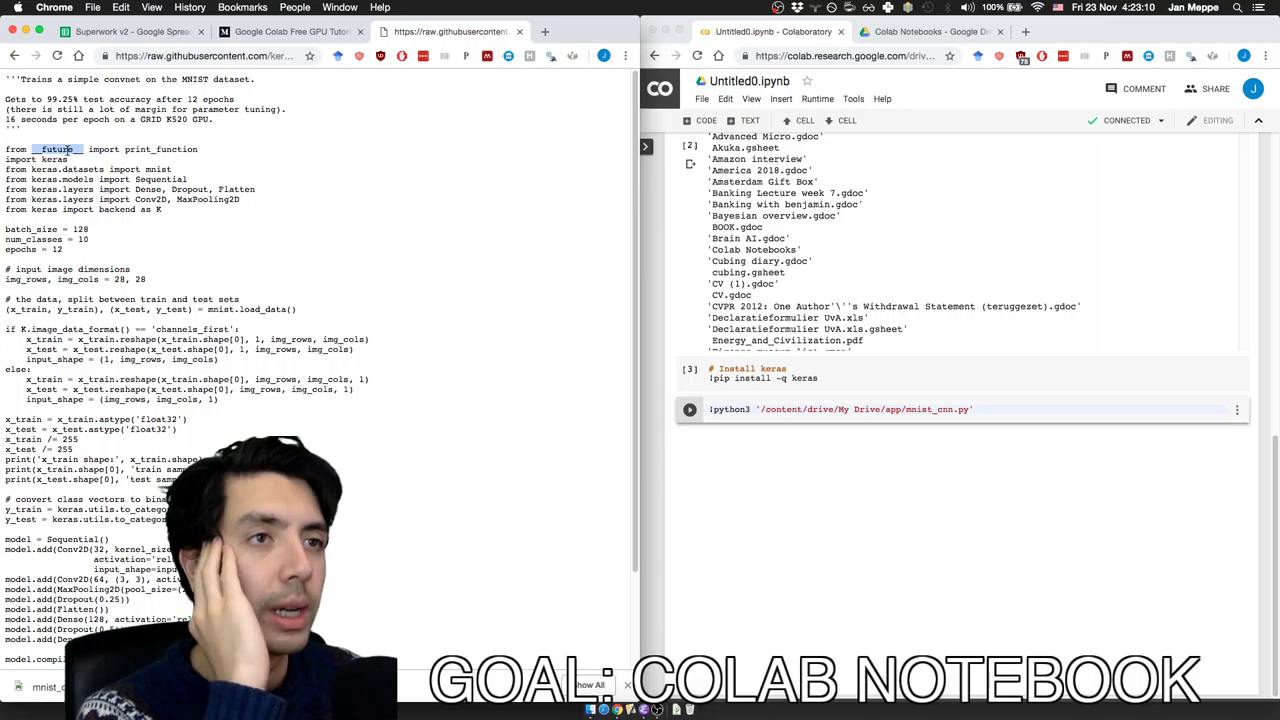
pyautogui.moveTo(5, 150); pyautogui.dragTo(160, 210)
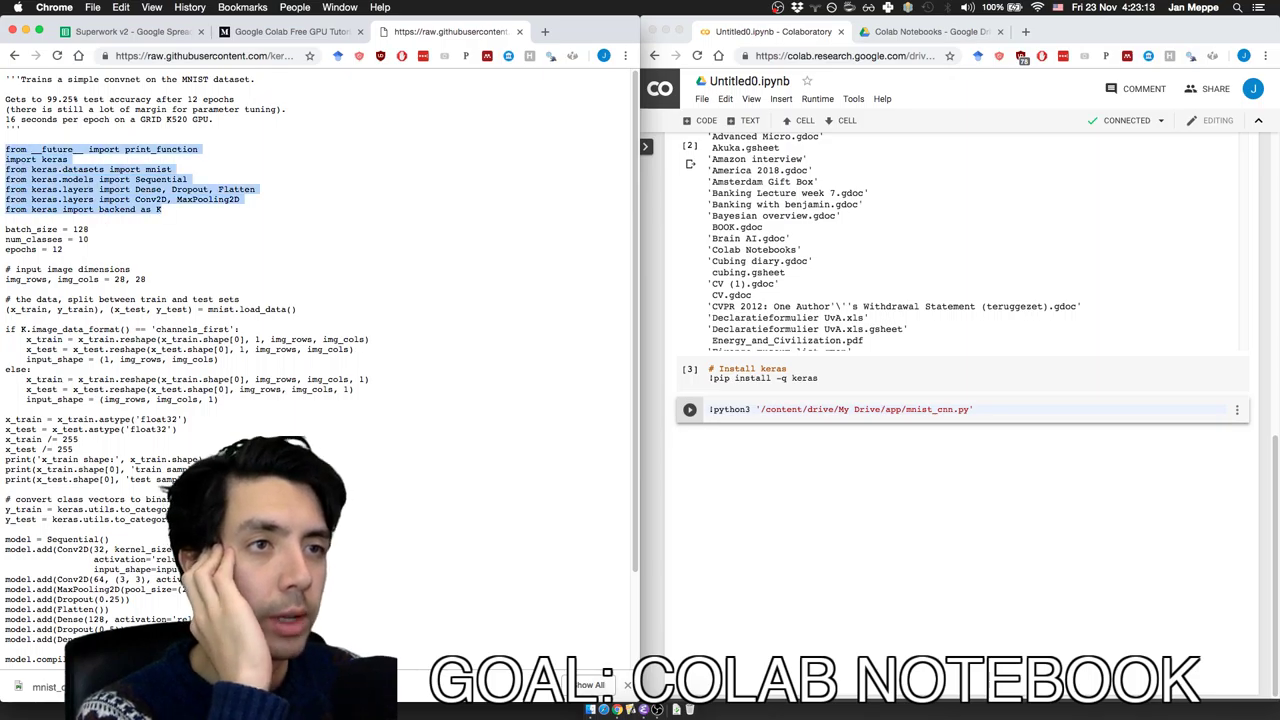
pyautogui.tripleClick(59, 230)
pyautogui.click(45, 247)
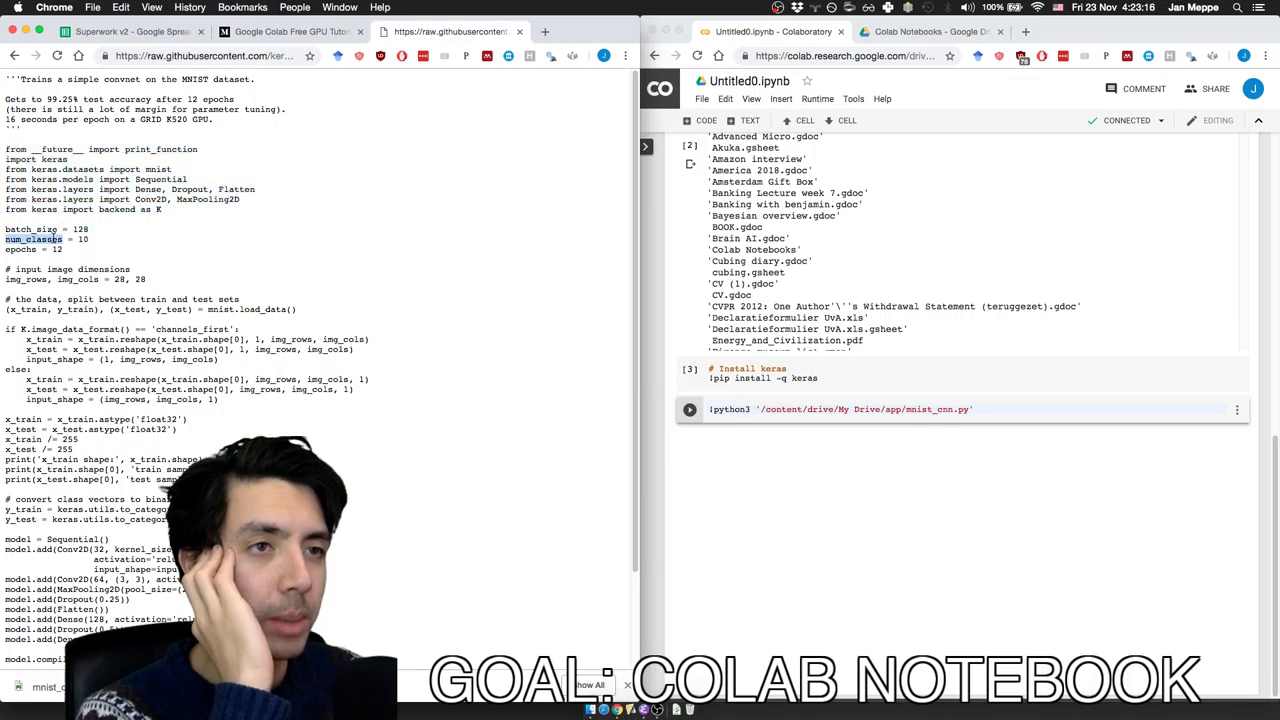
pyautogui.tripleClick(36, 280)
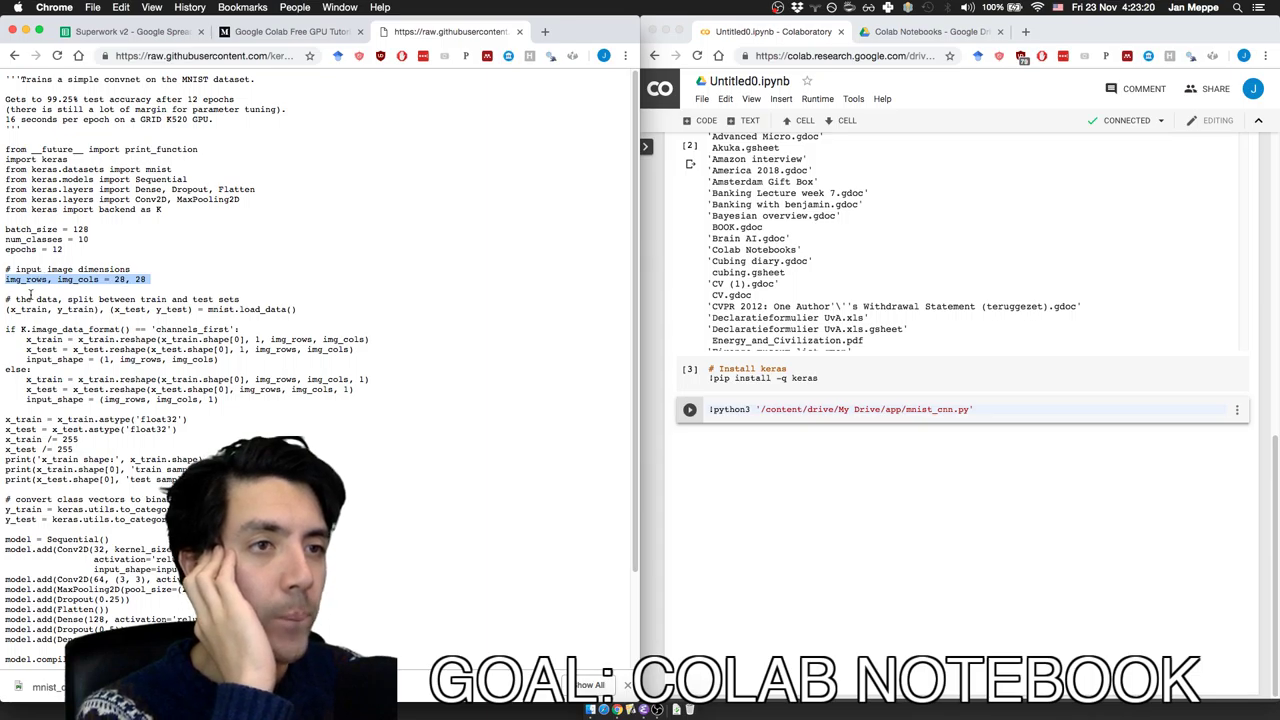
pyautogui.click(33, 312)
pyautogui.tripleClick(30, 309)
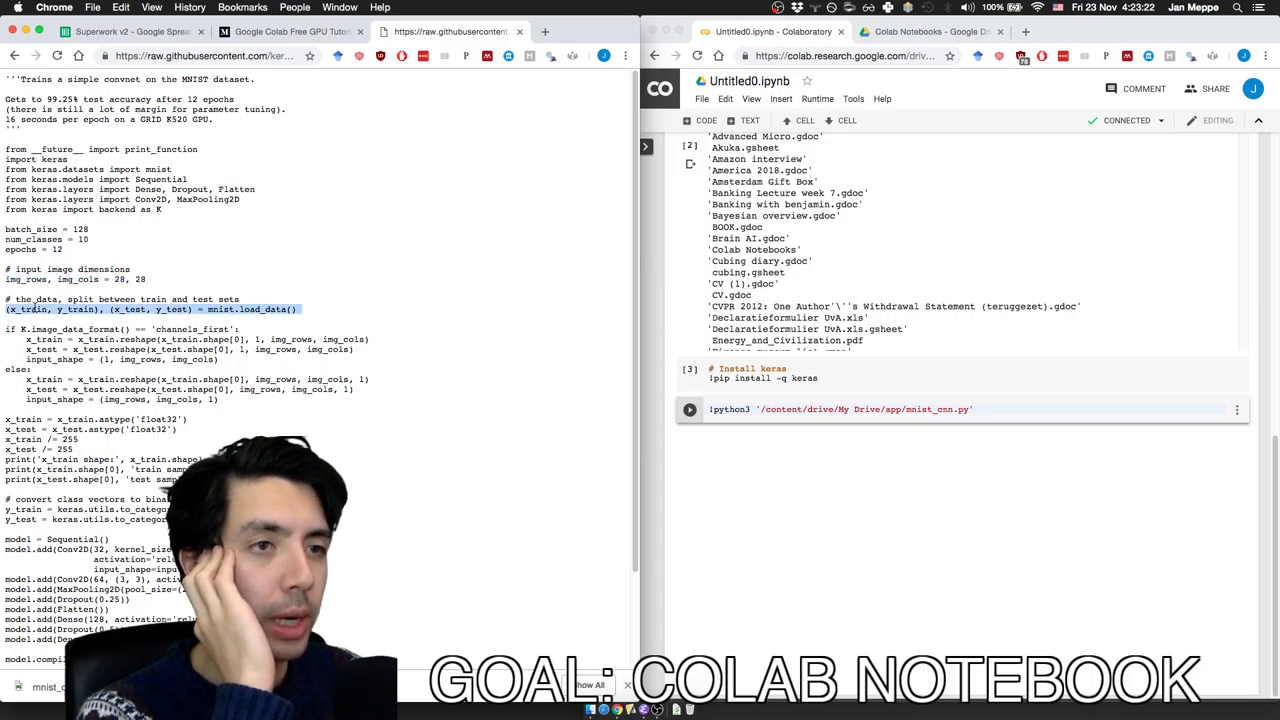
pyautogui.tripleClick(38, 300)
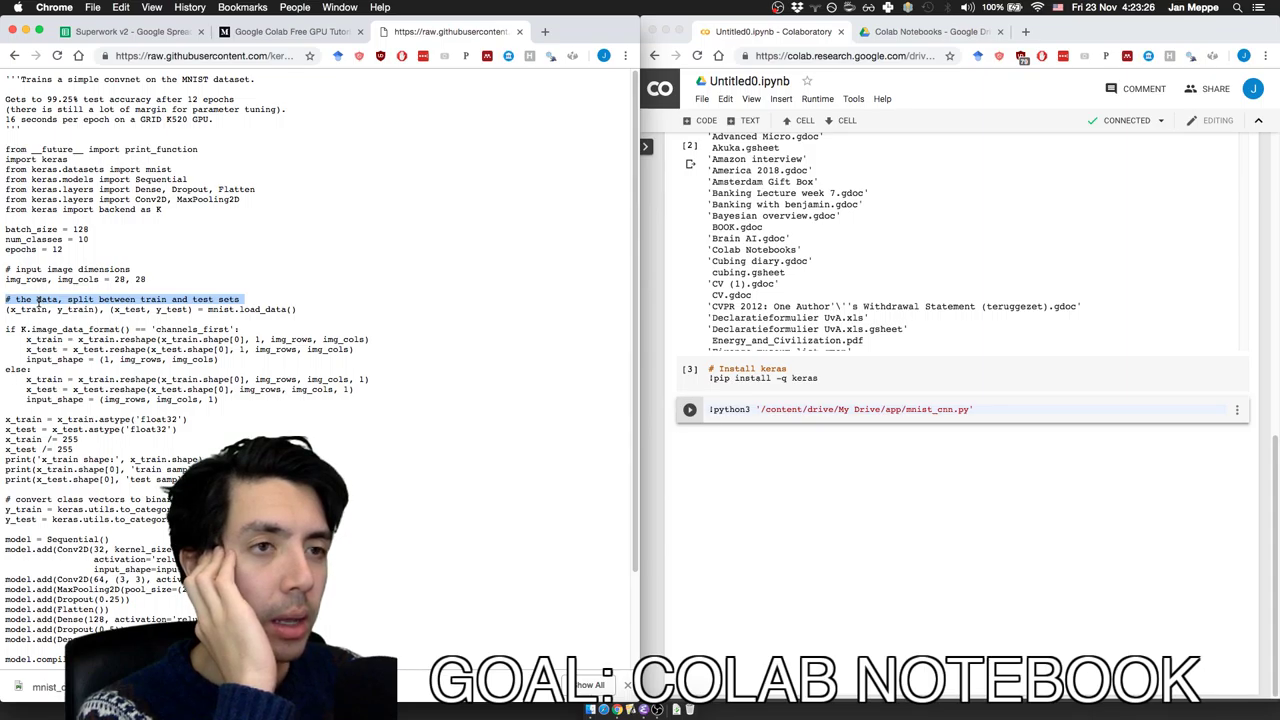
pyautogui.click(25, 326)
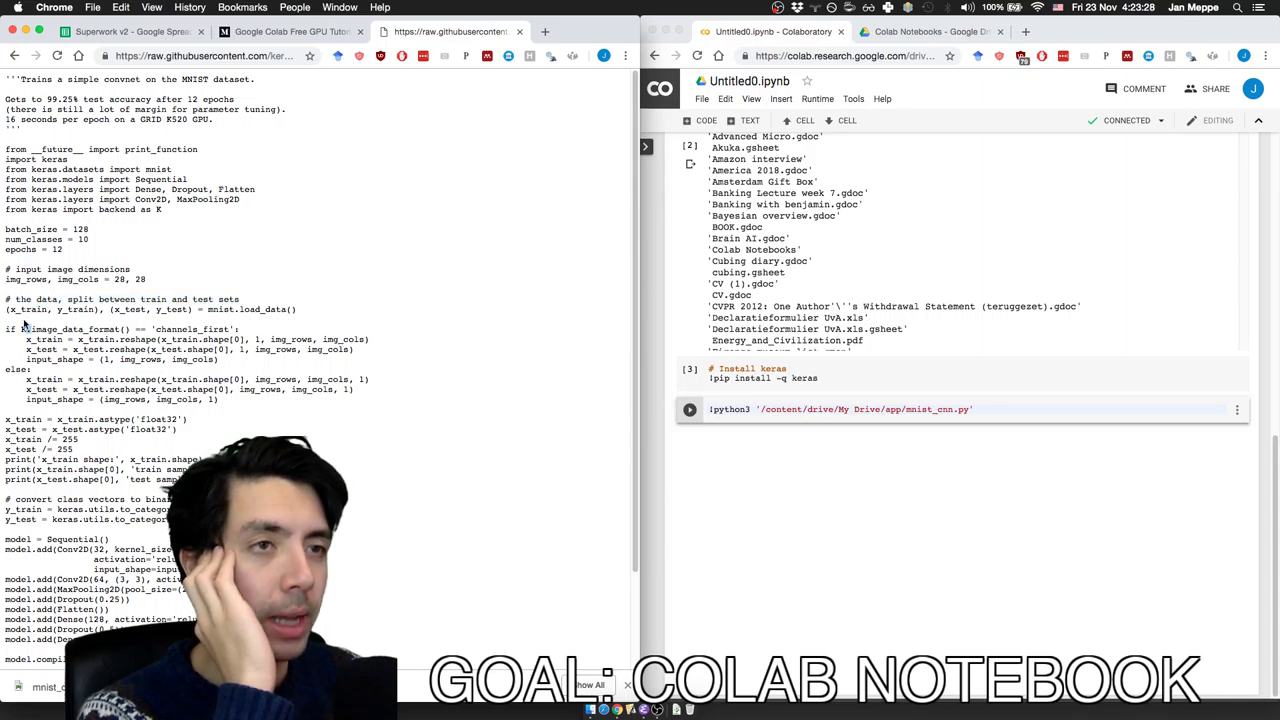
# - Examine the Keras backend import, the channels_first reshape block, the float32 conversion, the division by 255 and the class vector conversion
pyautogui.tripleClick(157, 210)
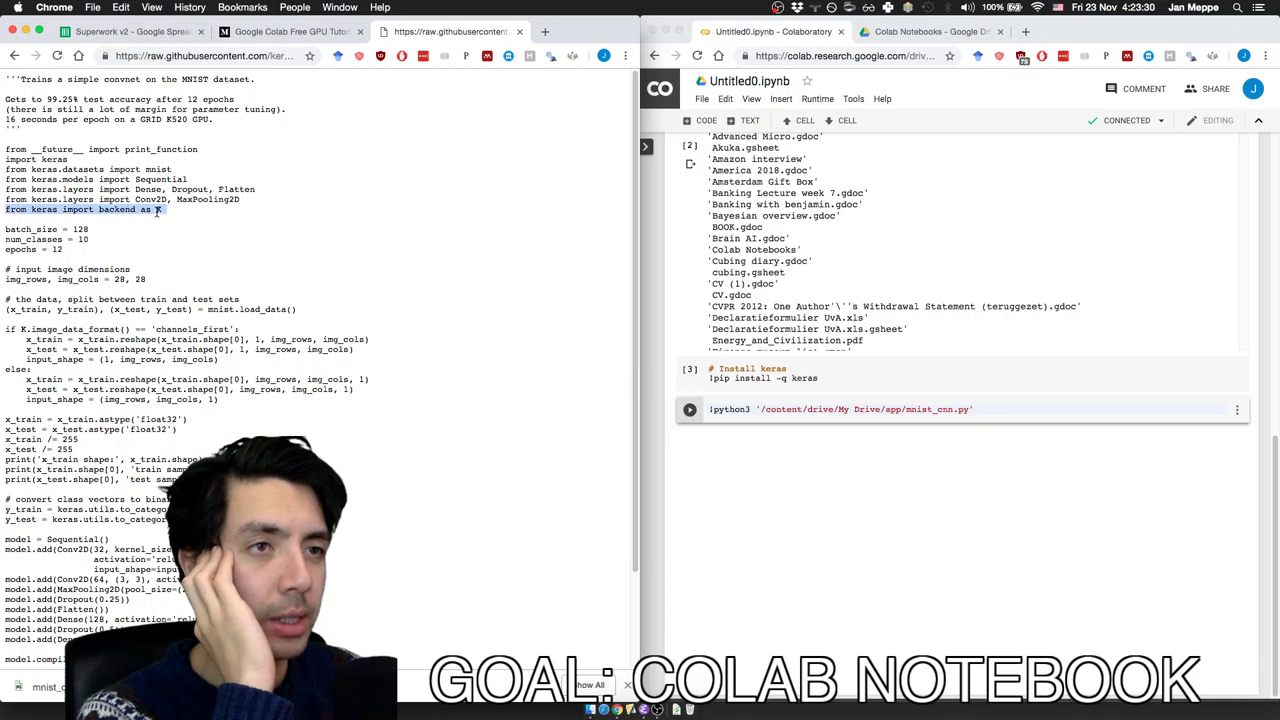
pyautogui.tripleClick(80, 330)
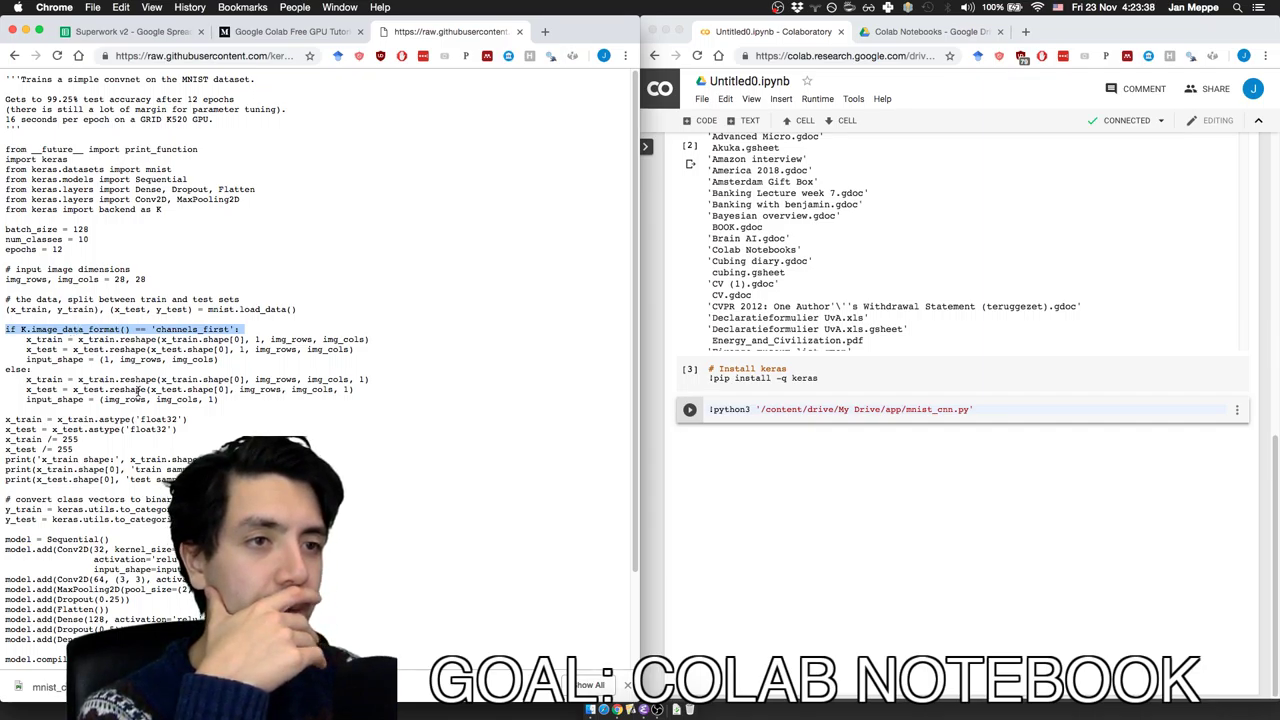
pyautogui.moveTo(220, 400); pyautogui.dragTo(5, 333)
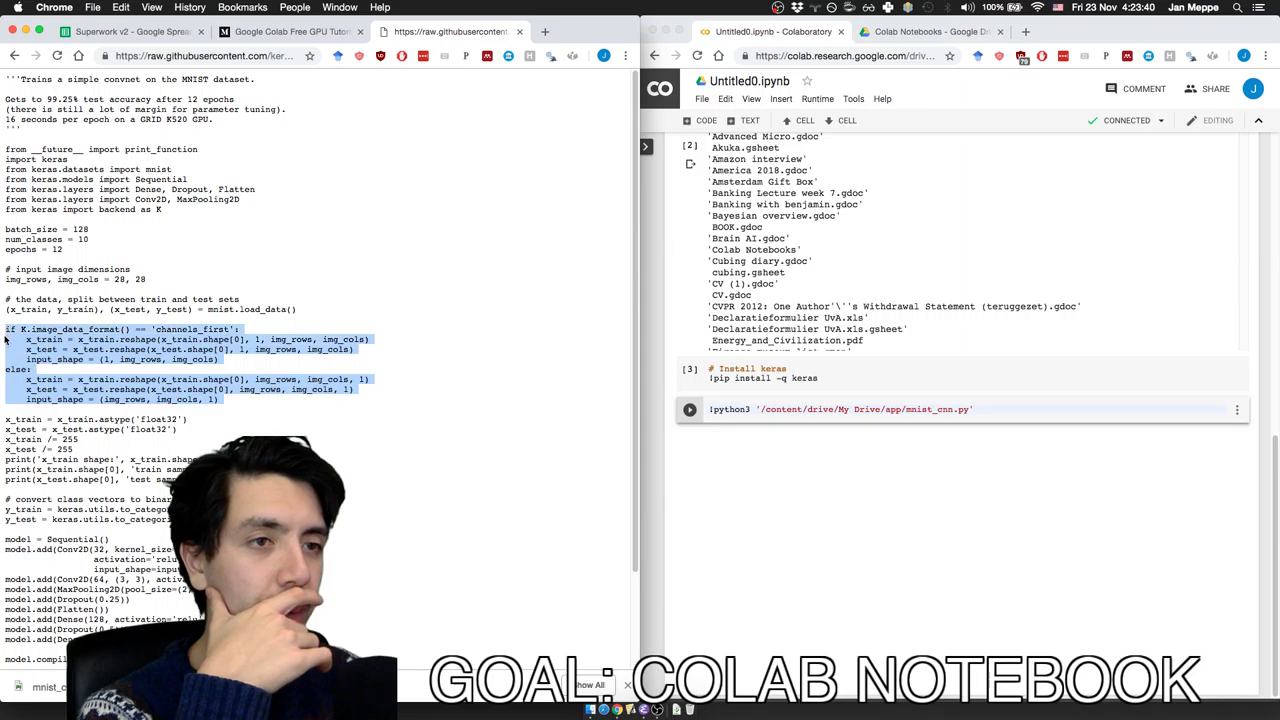
pyautogui.click(68, 373)
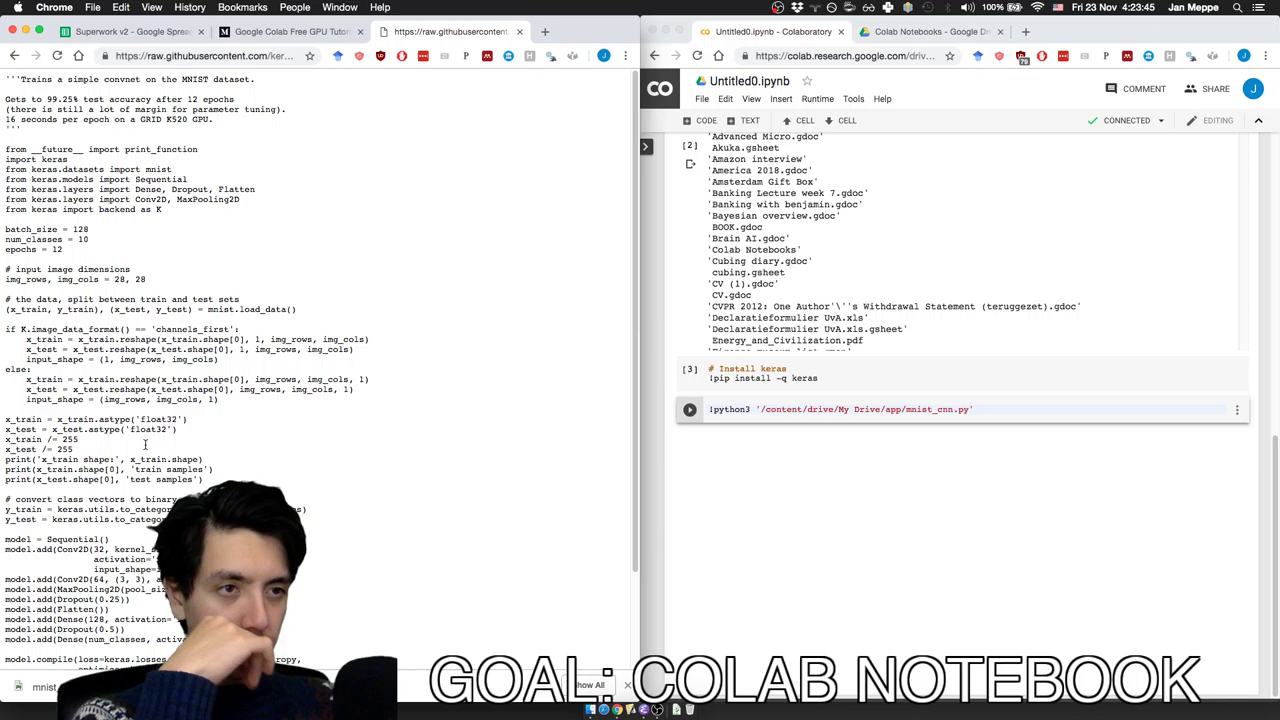
pyautogui.tripleClick(116, 418)
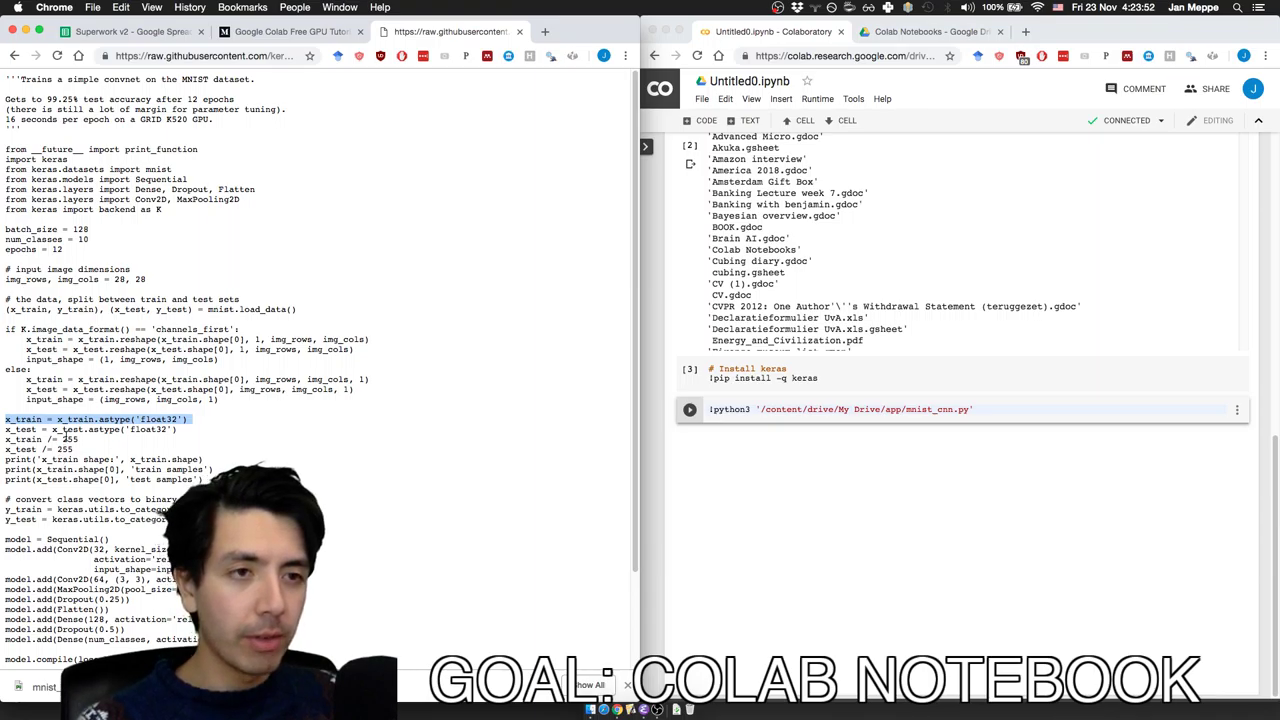
pyautogui.click(53, 439)
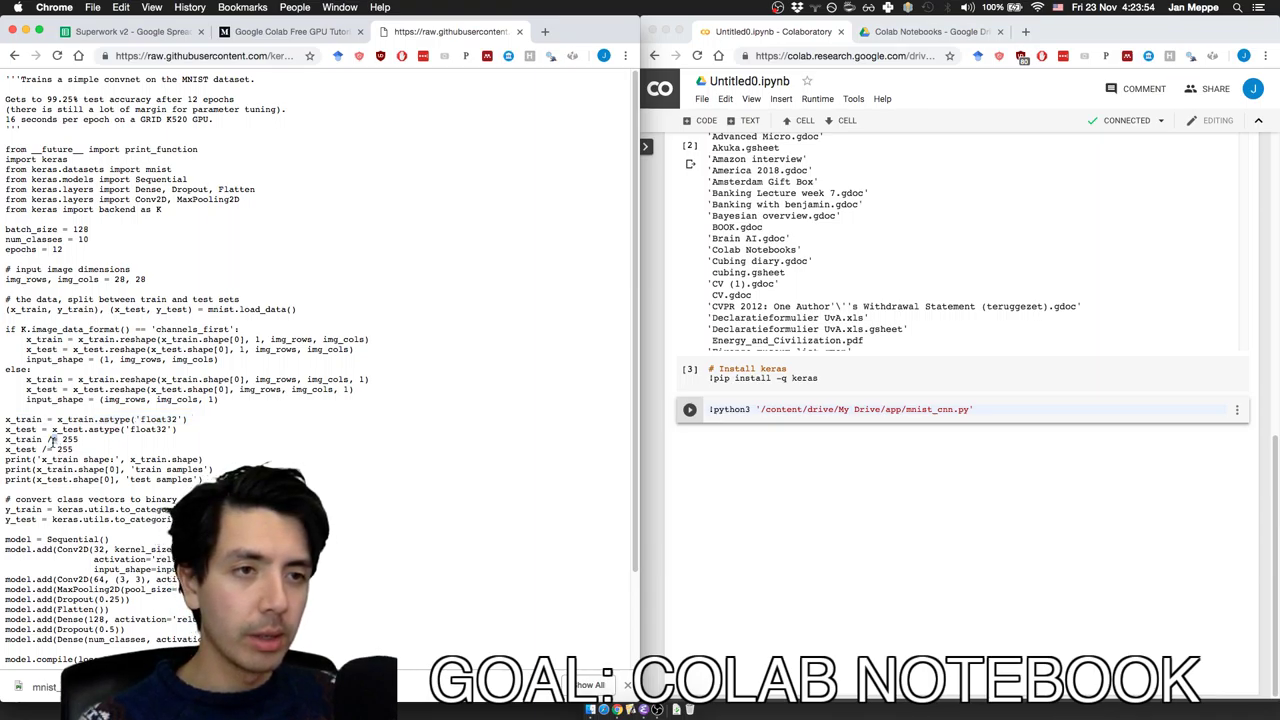
pyautogui.tripleClick(53, 439)
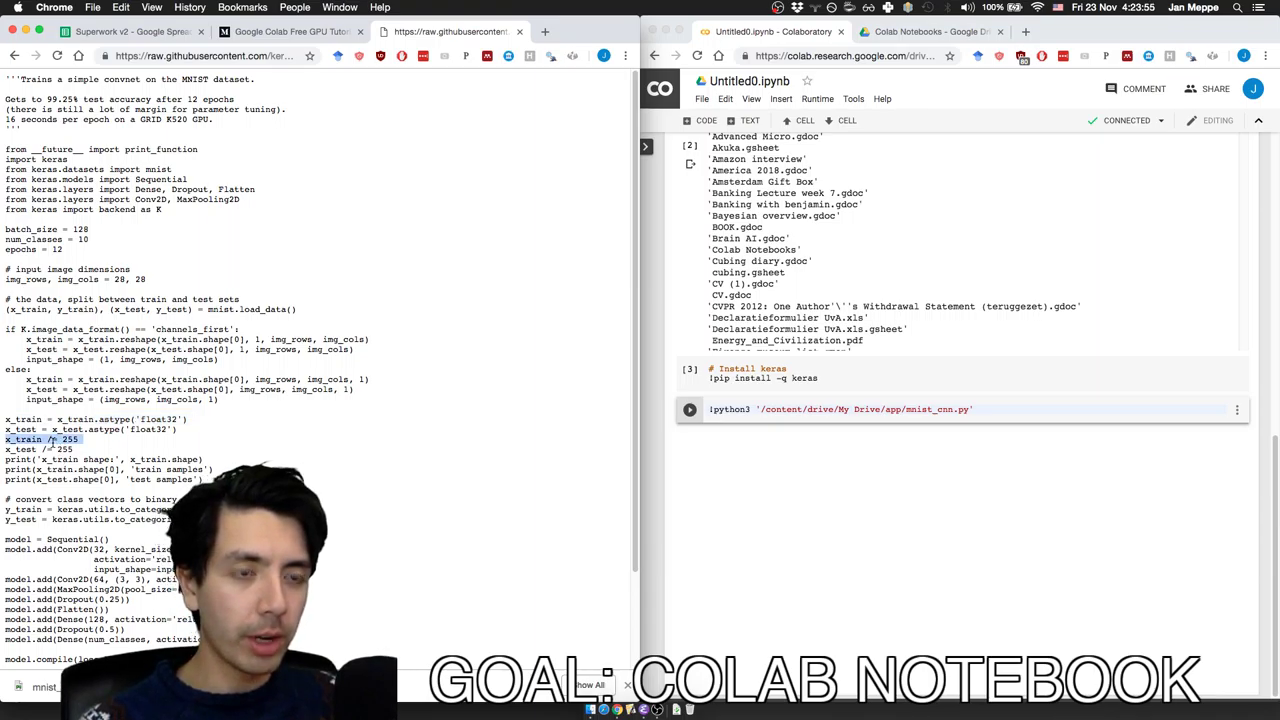
pyautogui.tripleClick(47, 459)
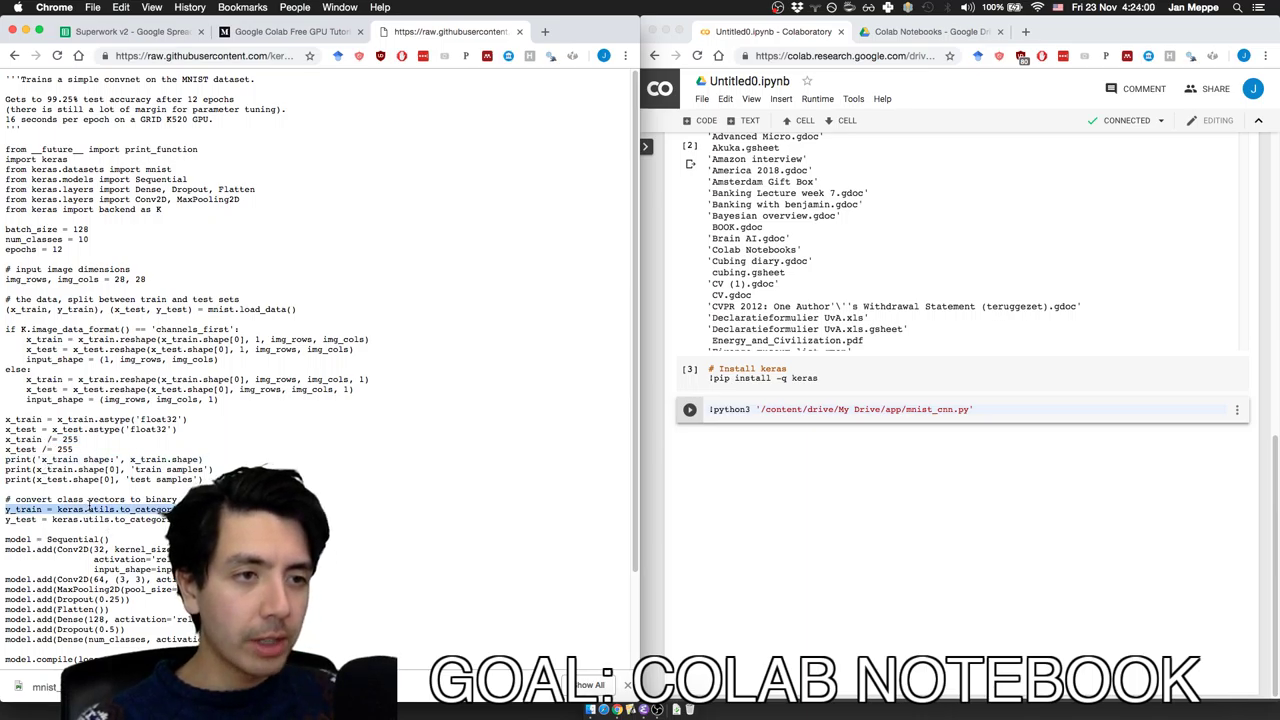
pyautogui.tripleClick(88, 500)
pyautogui.tripleClick(88, 508)
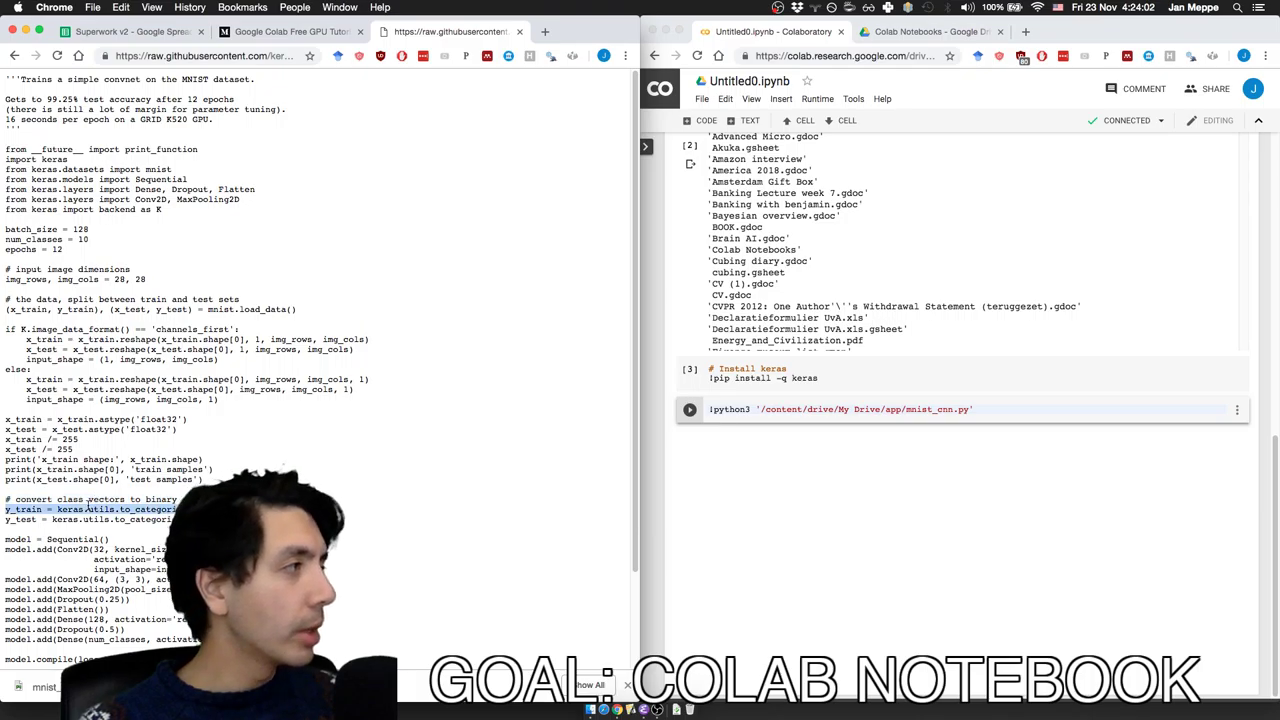
pyautogui.click(88, 508)
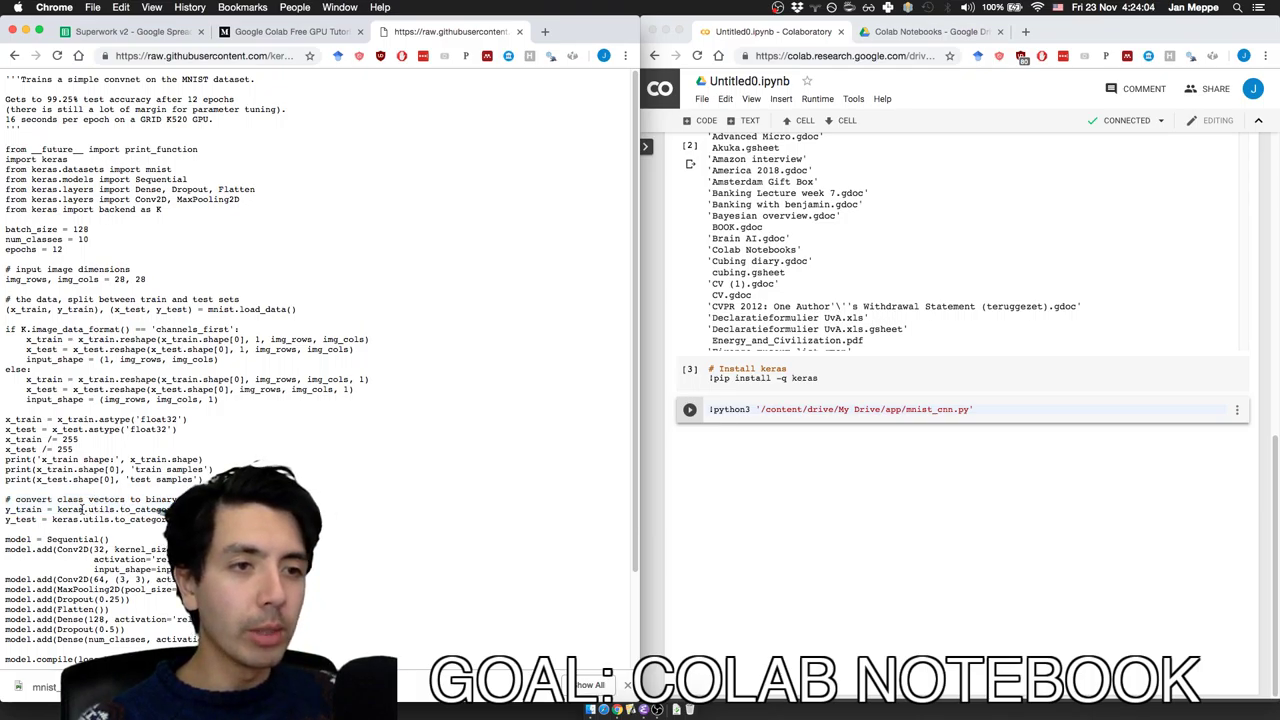
# - Examine the y_train conversion line and its to_categorical call in the MNIST script
pyautogui.moveTo(57, 510); pyautogui.dragTo(307, 510)
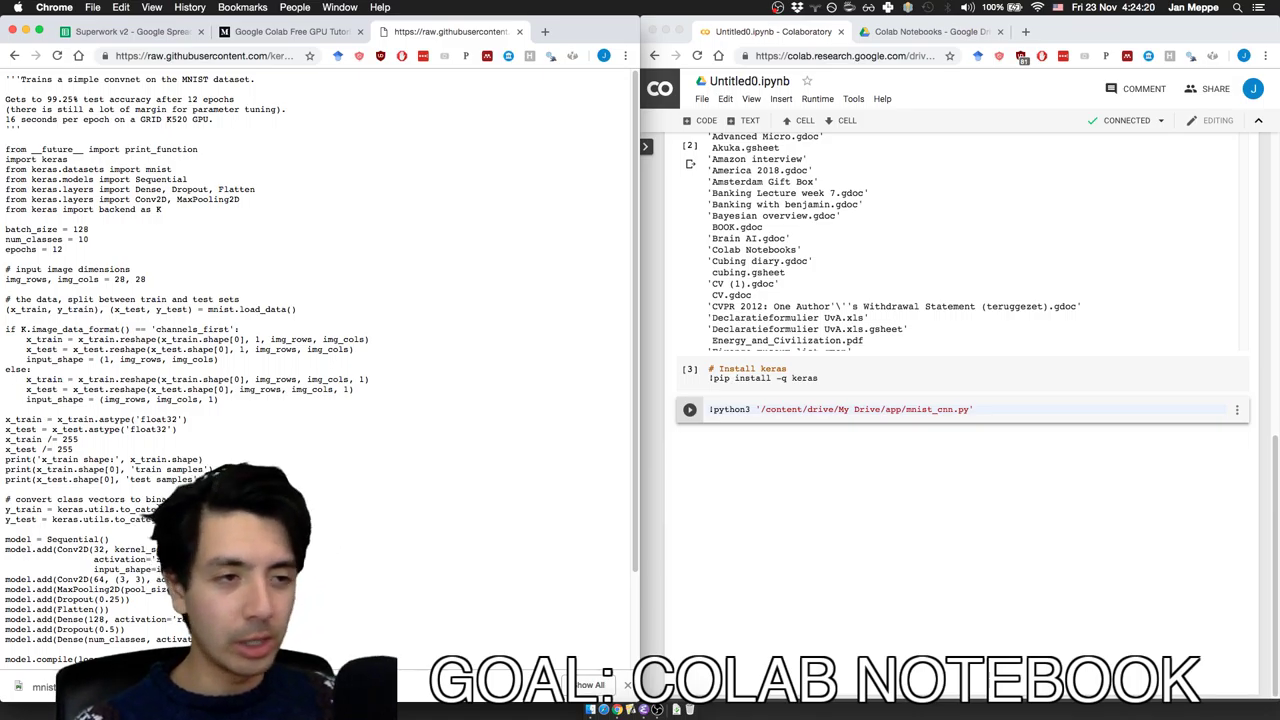
pyautogui.moveTo(5, 509); pyautogui.dragTo(128, 509)
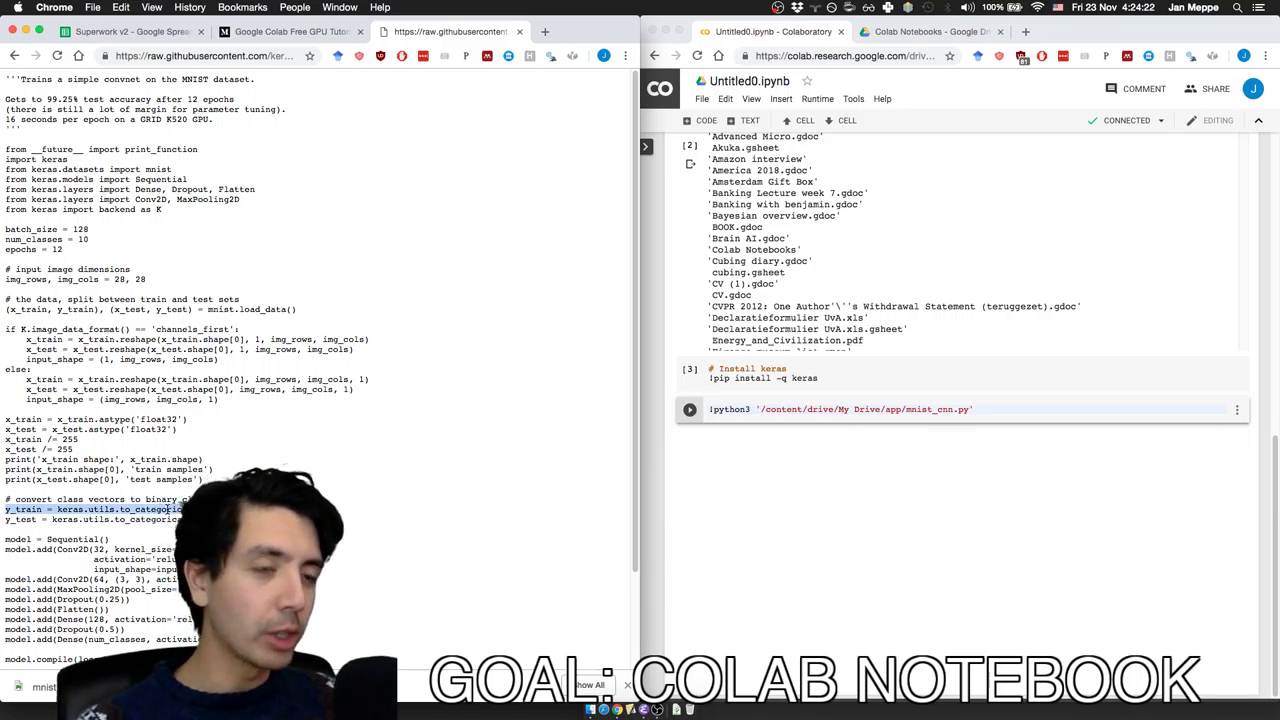
pyautogui.click(148, 510)
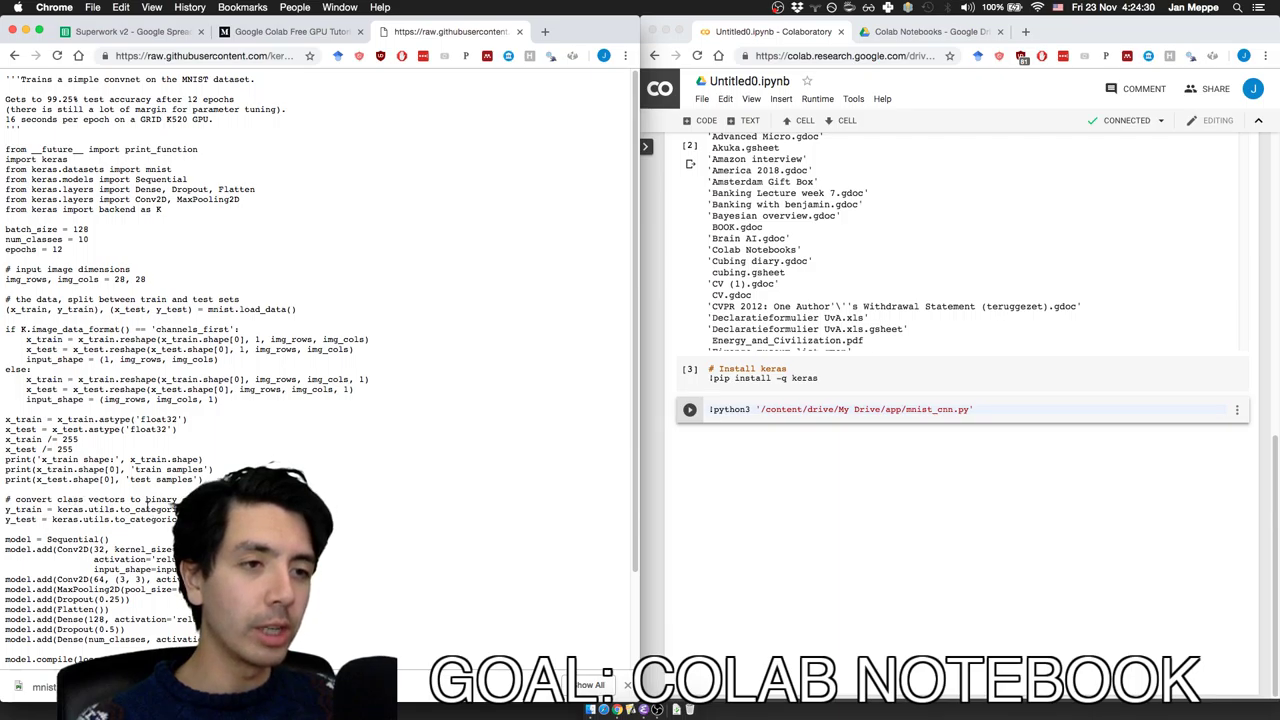
pyautogui.moveTo(122, 512); pyautogui.dragTo(200, 510)
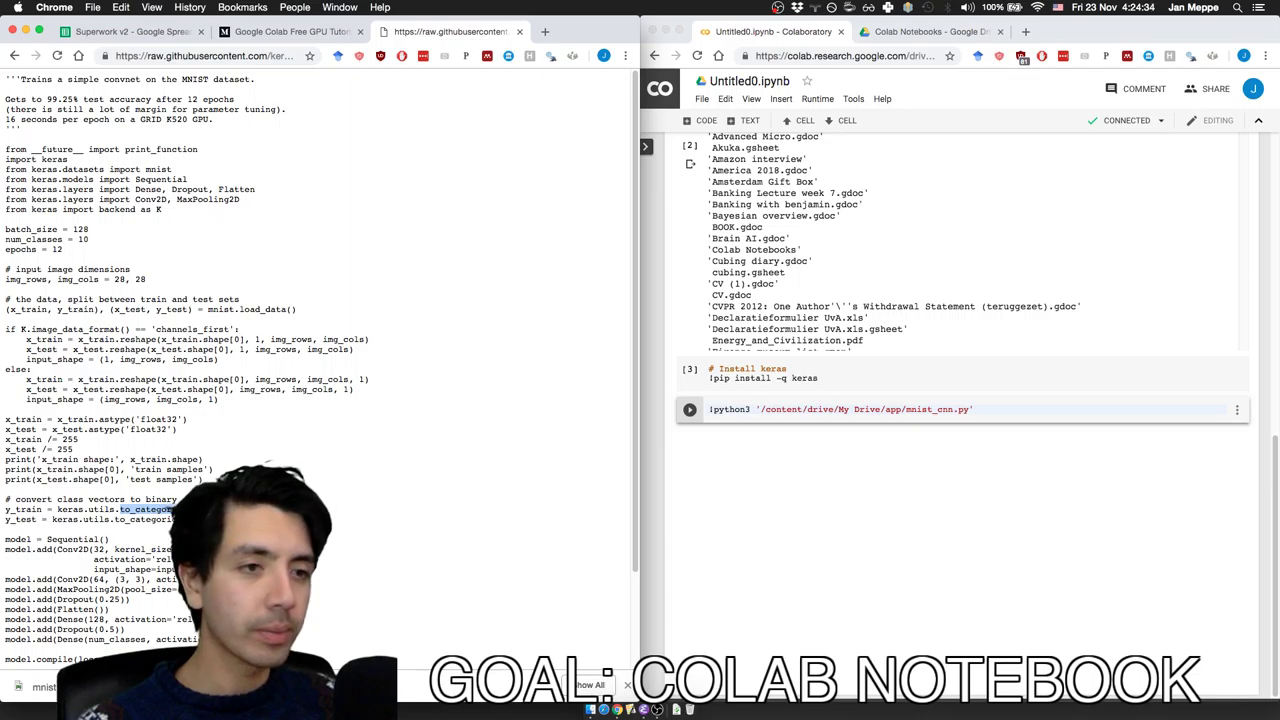
# - Examine the model = Sequential() line, the matching Sequential import and the first model.add line of the script
pyautogui.scroll(-5, 57, 430)
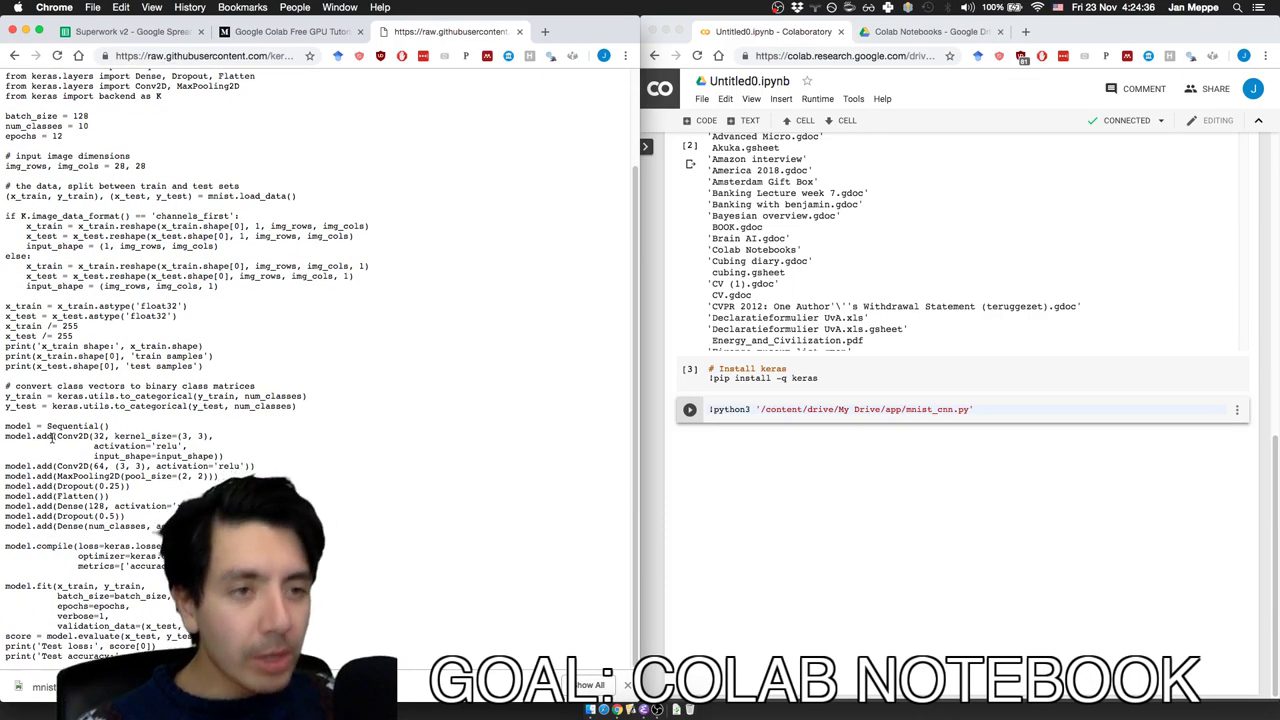
pyautogui.tripleClick(57, 428)
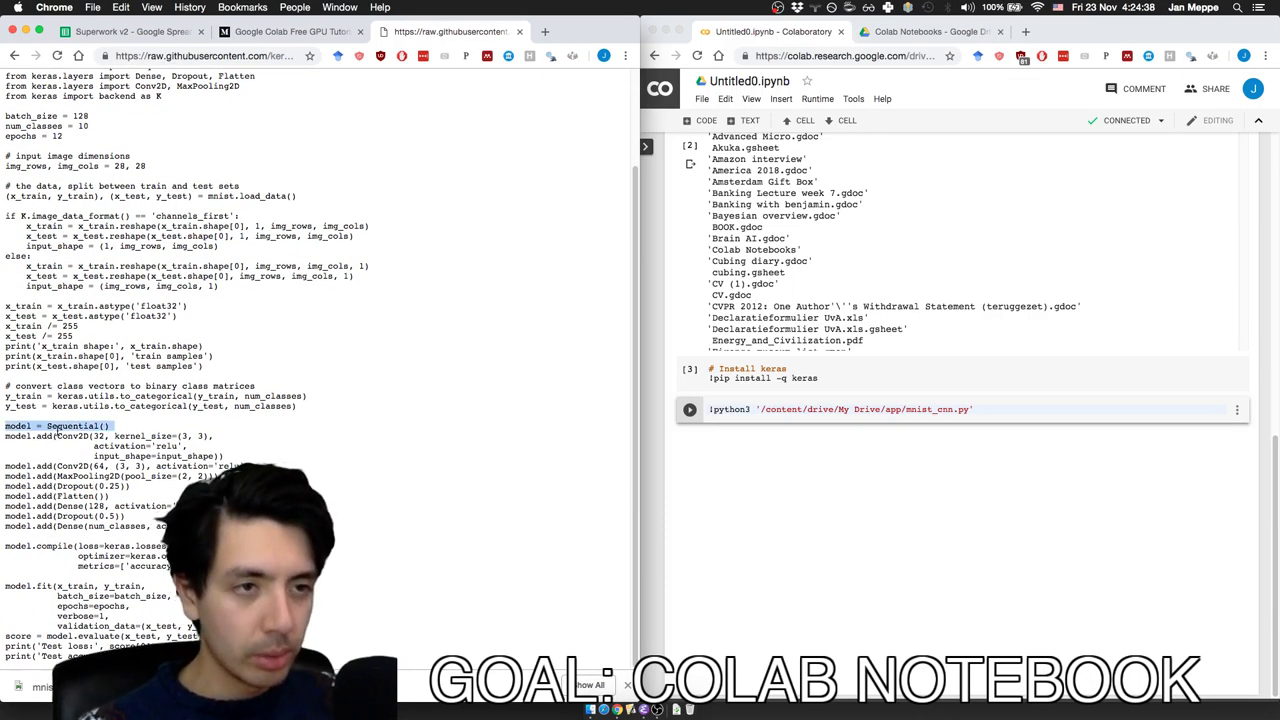
pyautogui.tripleClick(57, 428)
pyautogui.tripleClick(57, 428)
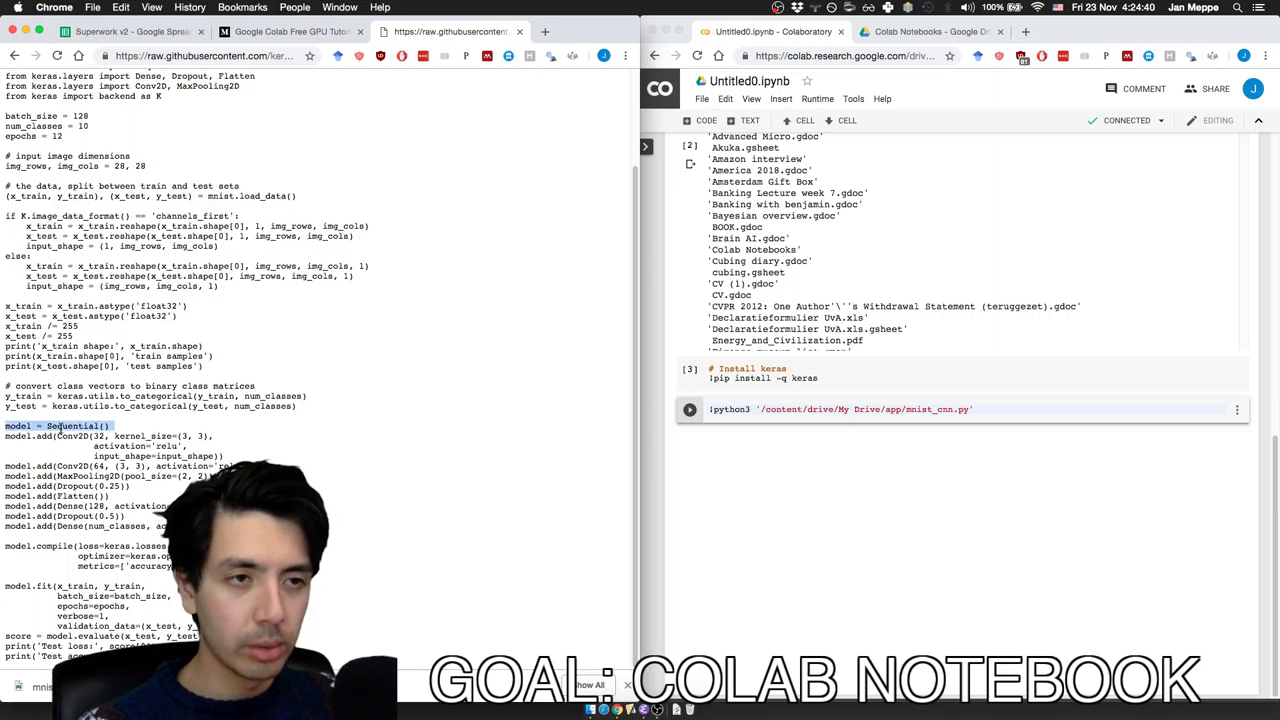
pyautogui.scroll(5, 58, 428)
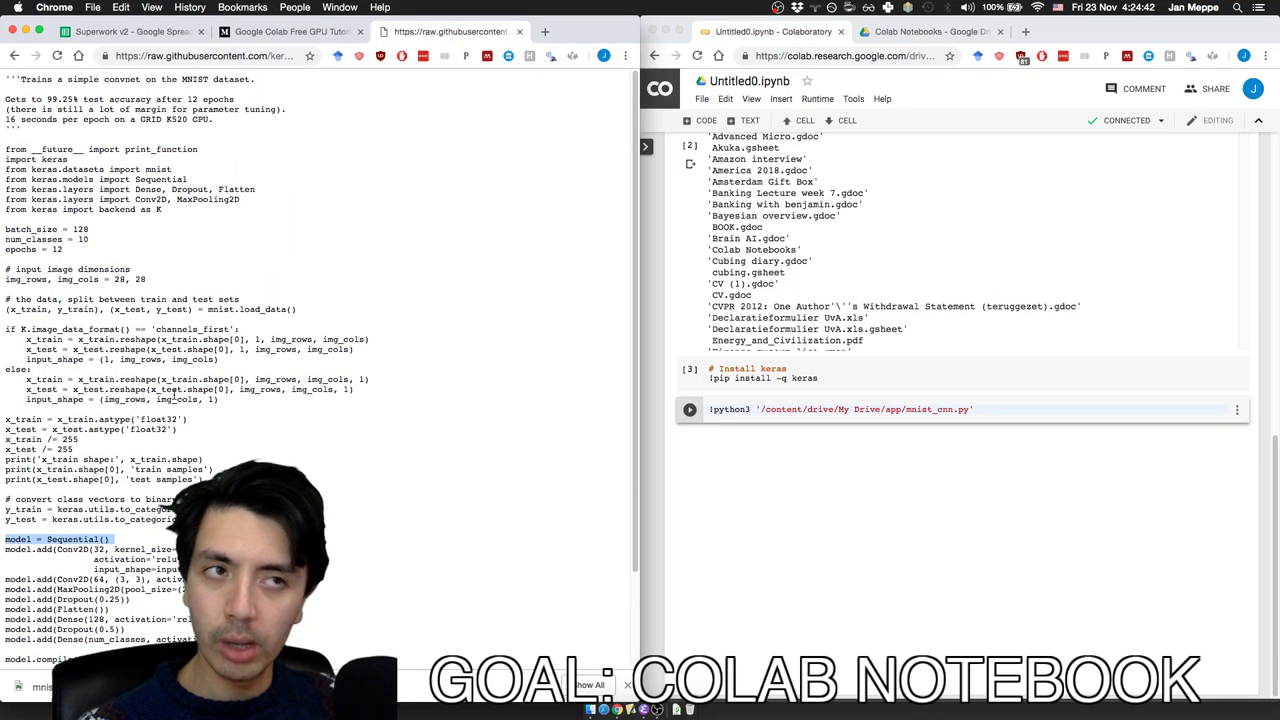
pyautogui.tripleClick(97, 179)
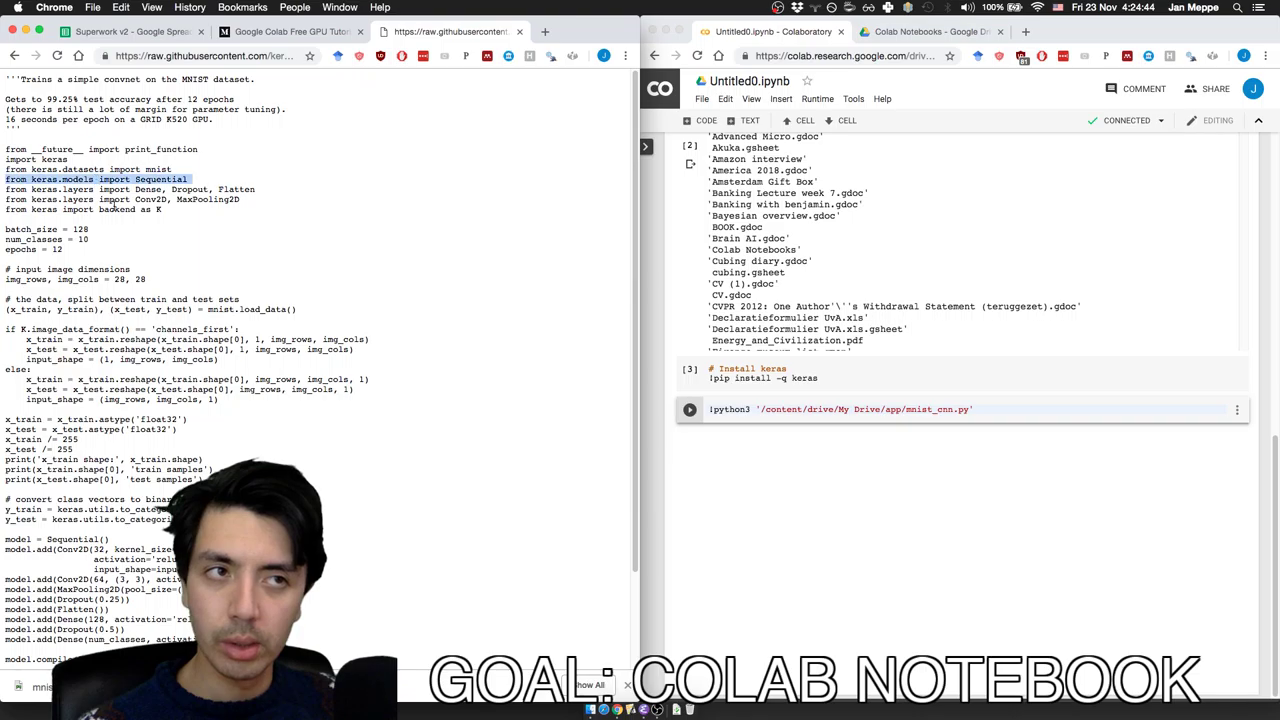
pyautogui.click(66, 543)
pyautogui.tripleClick(66, 547)
pyautogui.tripleClick(60, 539)
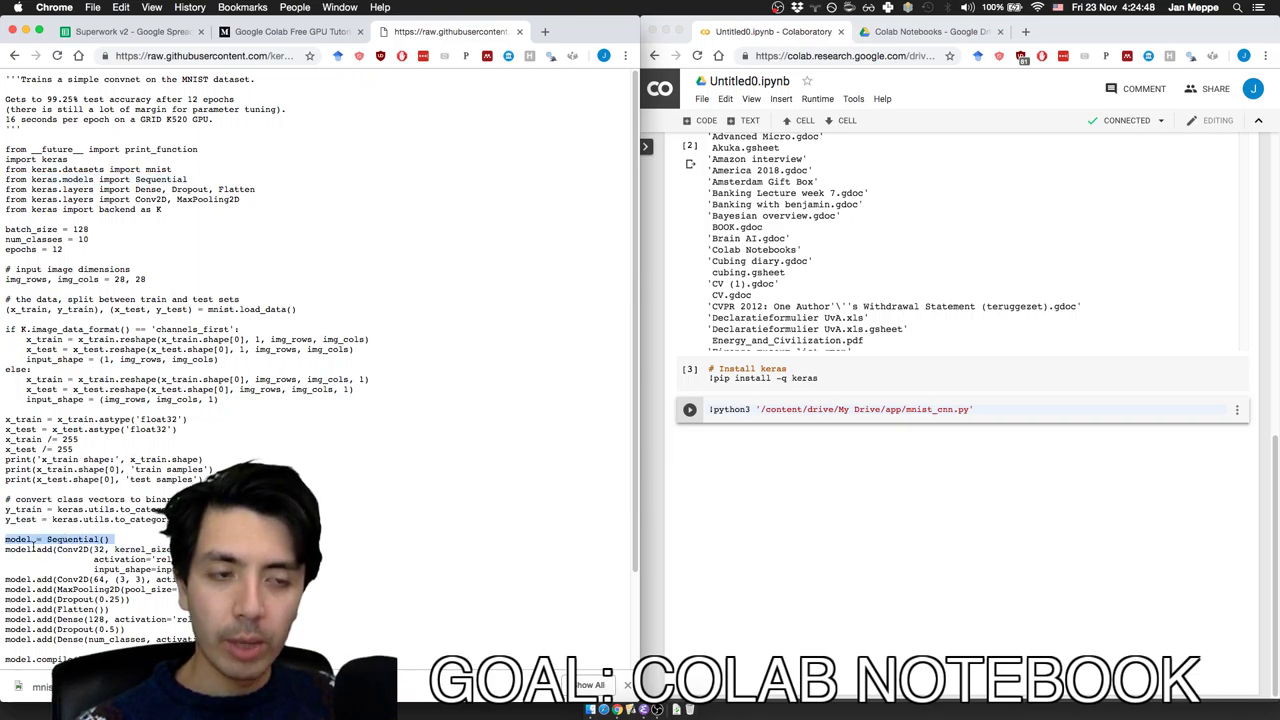
pyautogui.tripleClick(35, 548)
# - Search Google for the Conv2D term from the script's first layer, then return to the raw script
pyautogui.scroll(-2, 35, 548)
pyautogui.doubleClick(99, 517)
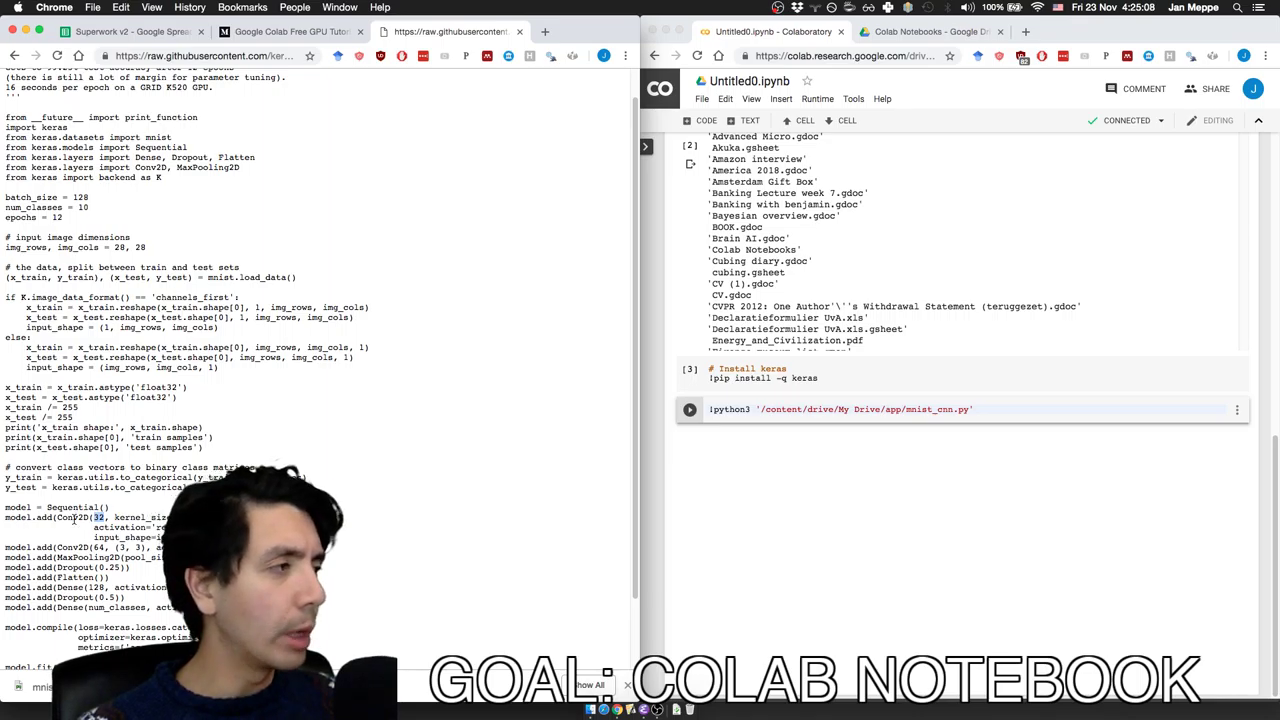
pyautogui.click(73, 517)
pyautogui.doubleClick(73, 517)
pyautogui.rightClick(78, 519)
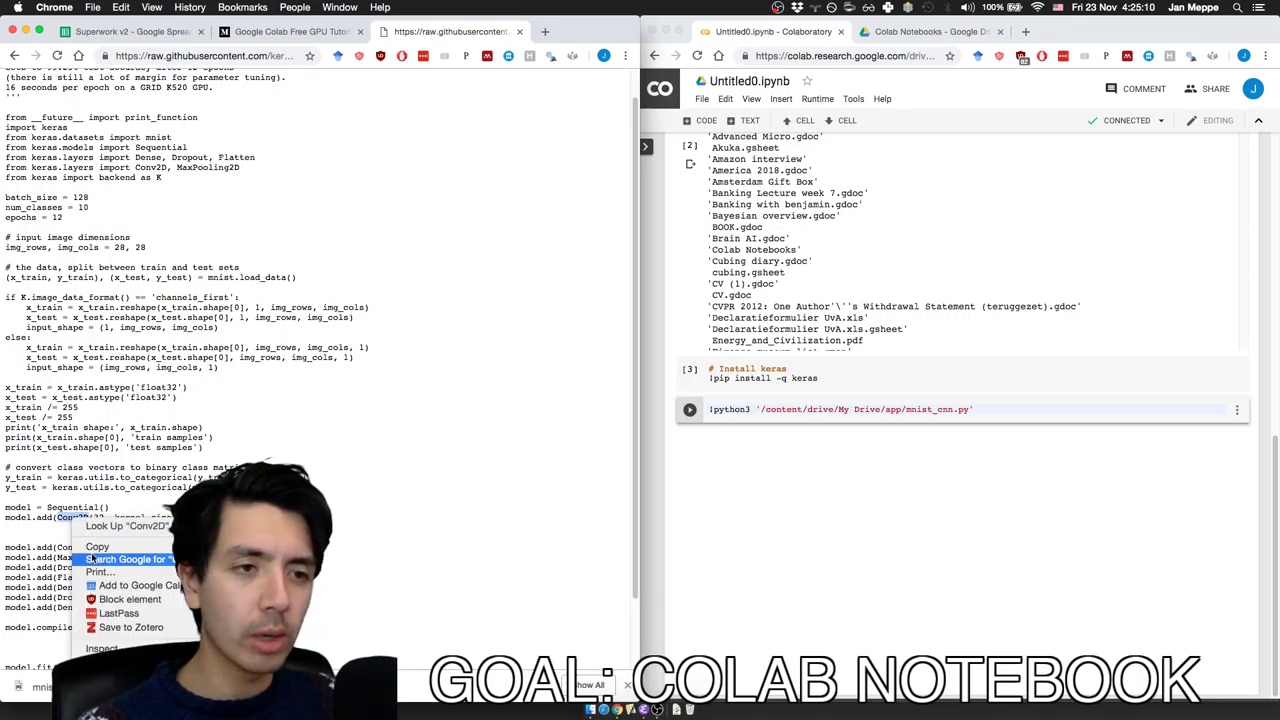
pyautogui.click(110, 560)
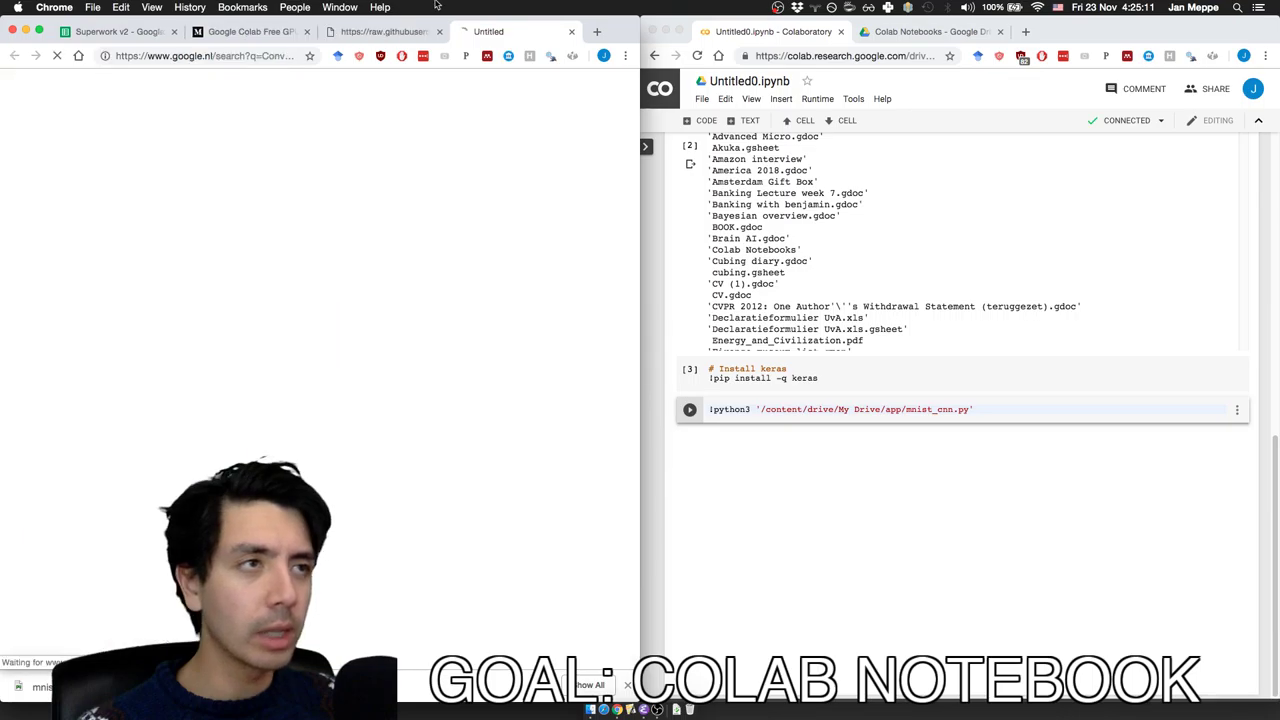
pyautogui.click(352, 37)
# - Examine the script's model layers, from the two Conv2D layers through Dropout and Dense to the final num_classes Dense layer
pyautogui.tripleClick(112, 519)
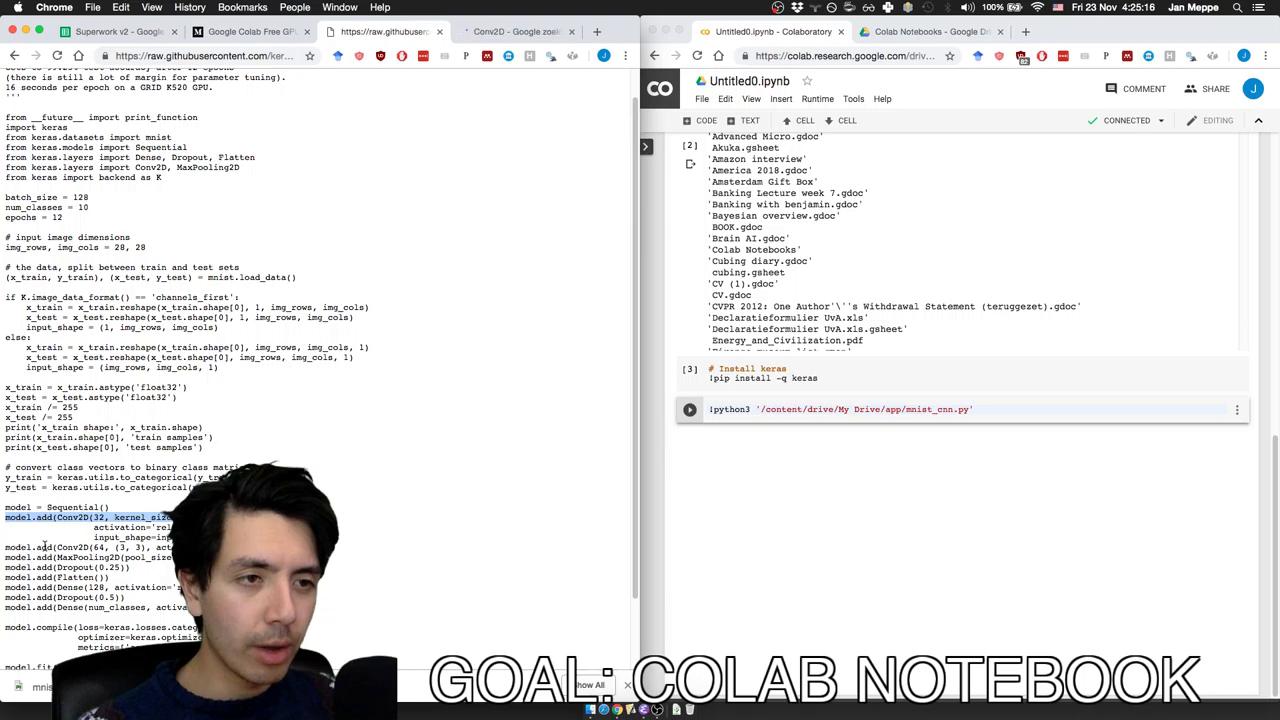
pyautogui.tripleClick(44, 547)
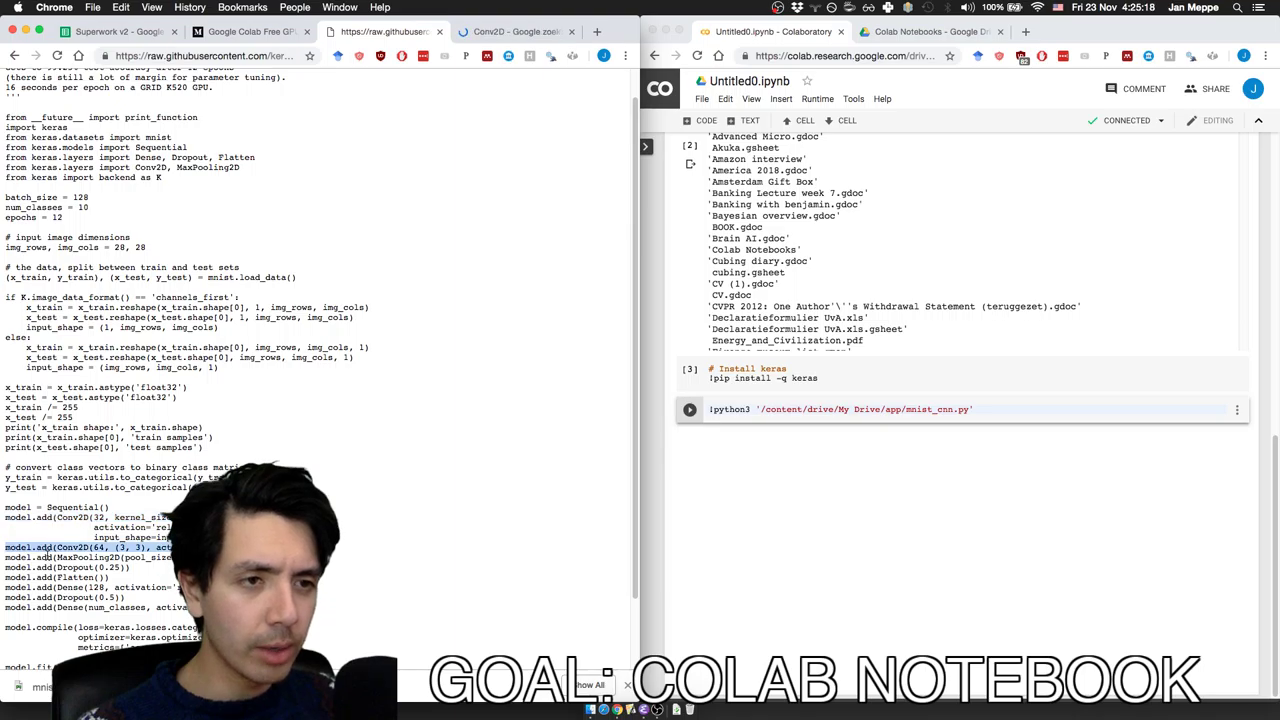
pyautogui.tripleClick(57, 568)
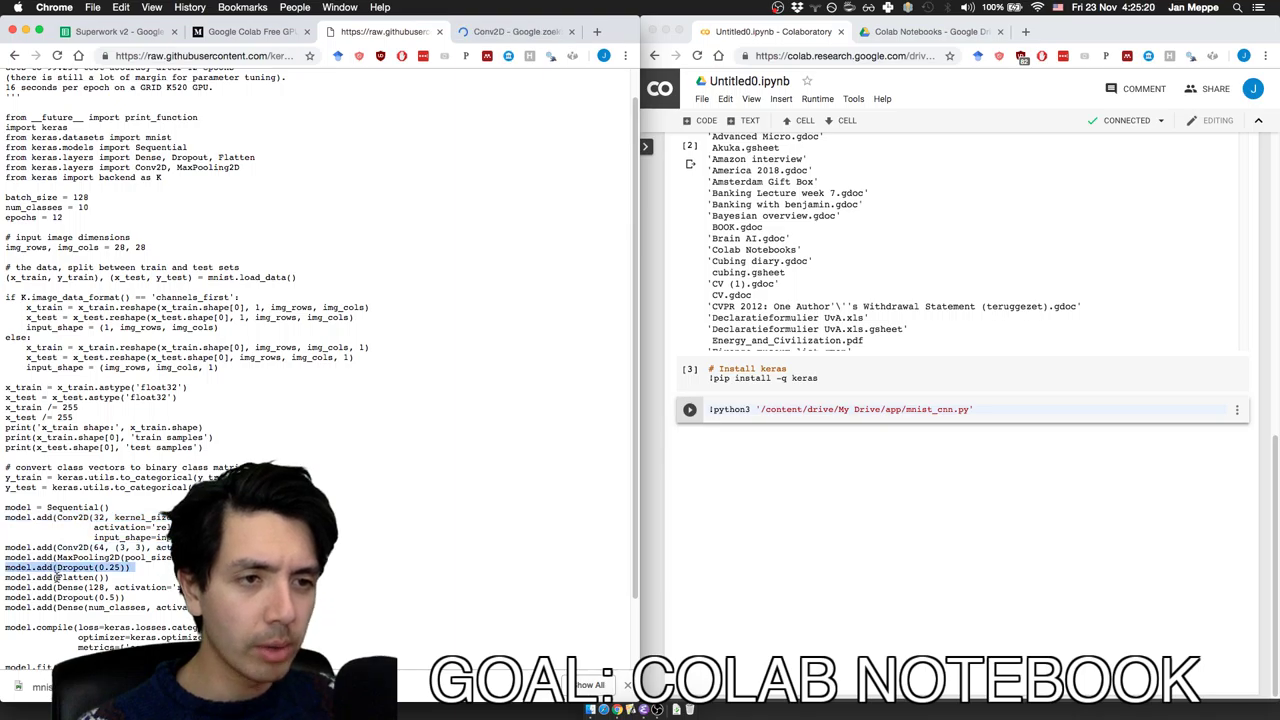
pyautogui.doubleClick(70, 587)
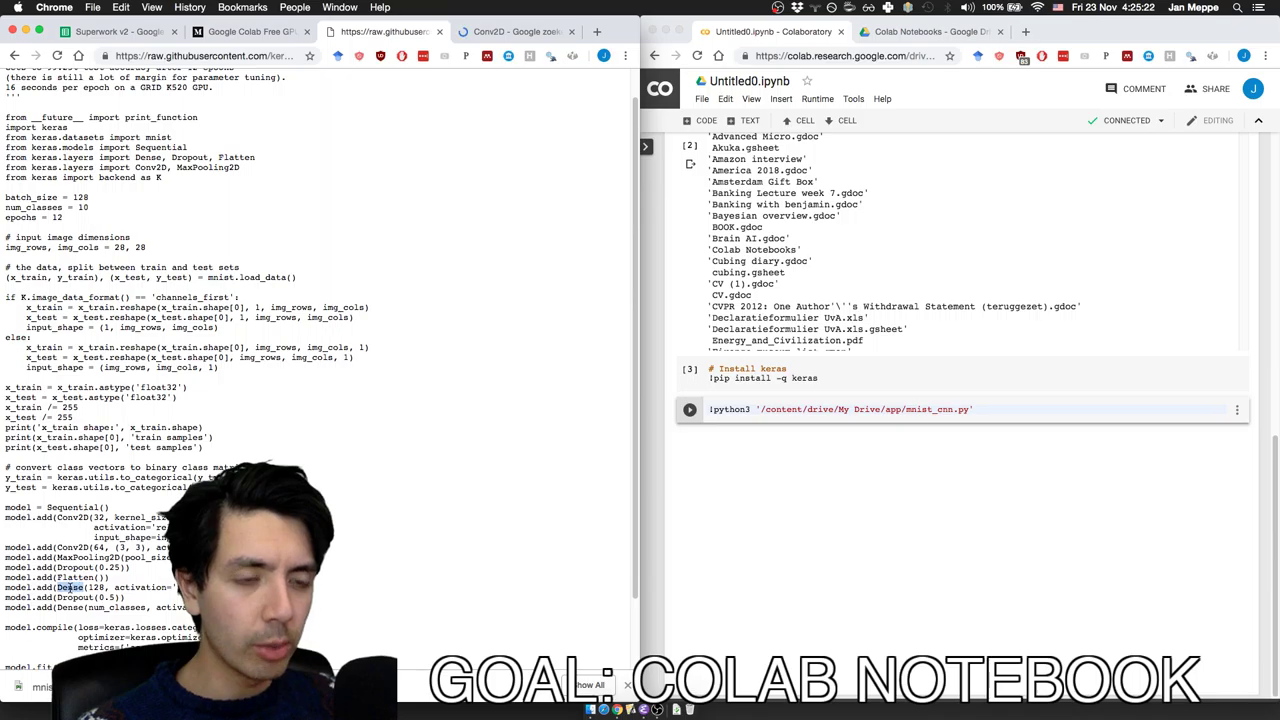
pyautogui.click(79, 607)
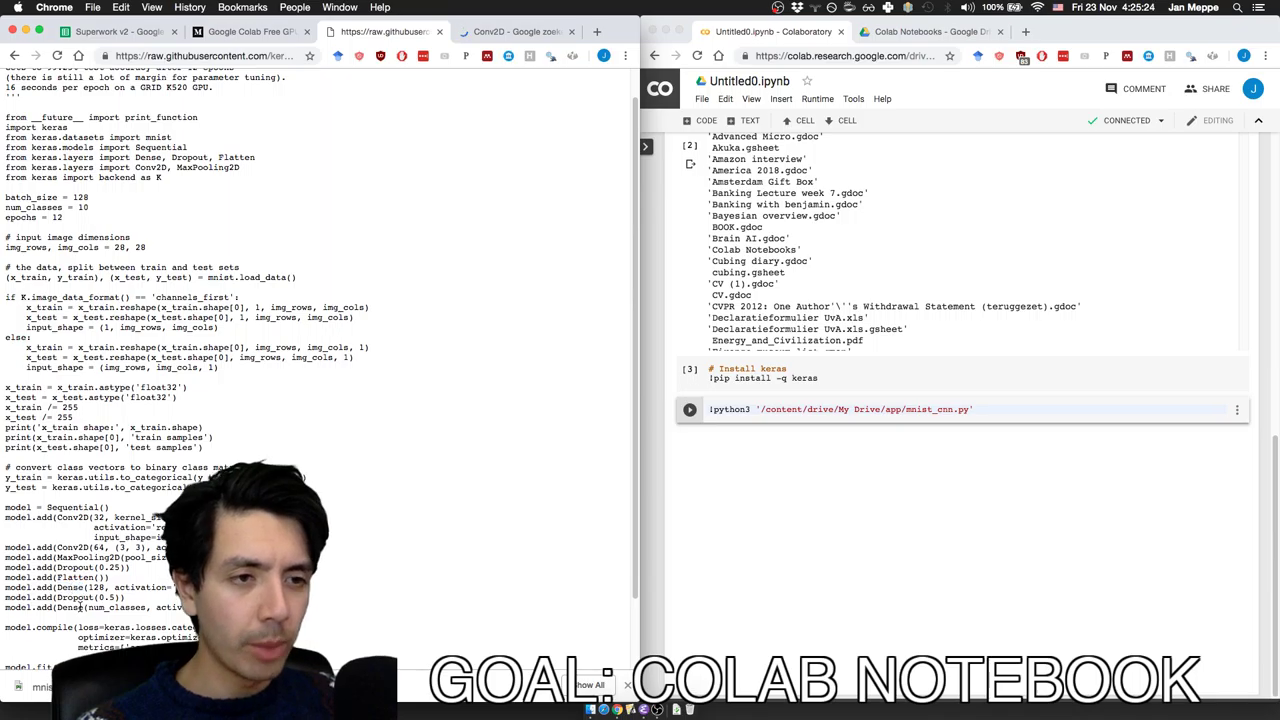
pyautogui.tripleClick(63, 608)
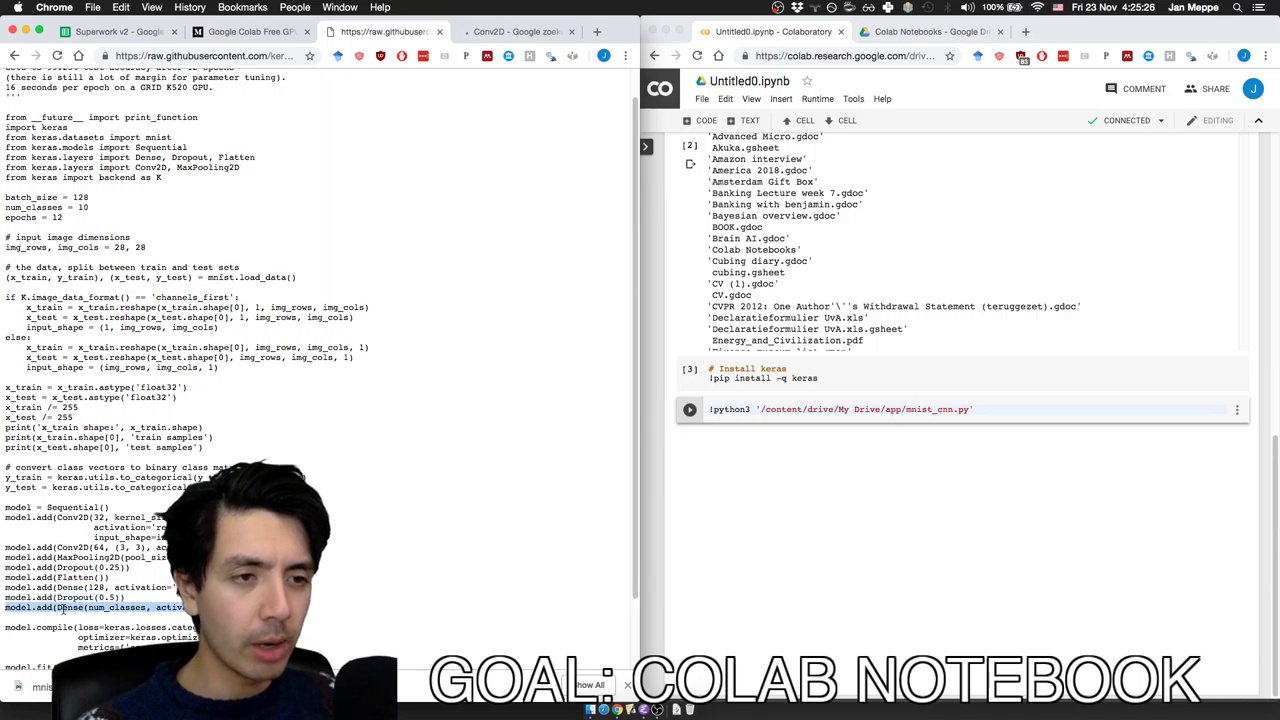
pyautogui.click(63, 605)
pyautogui.scroll(-2, 63, 605)
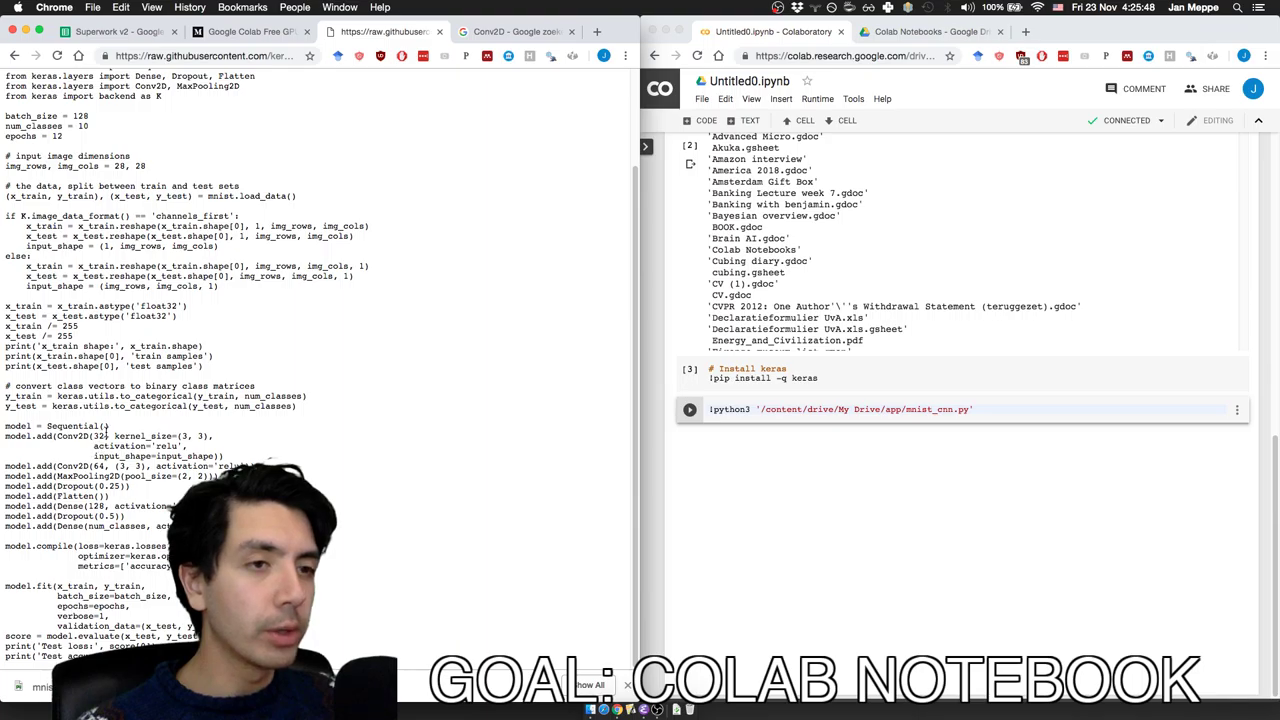
pyautogui.tripleClick(106, 434)
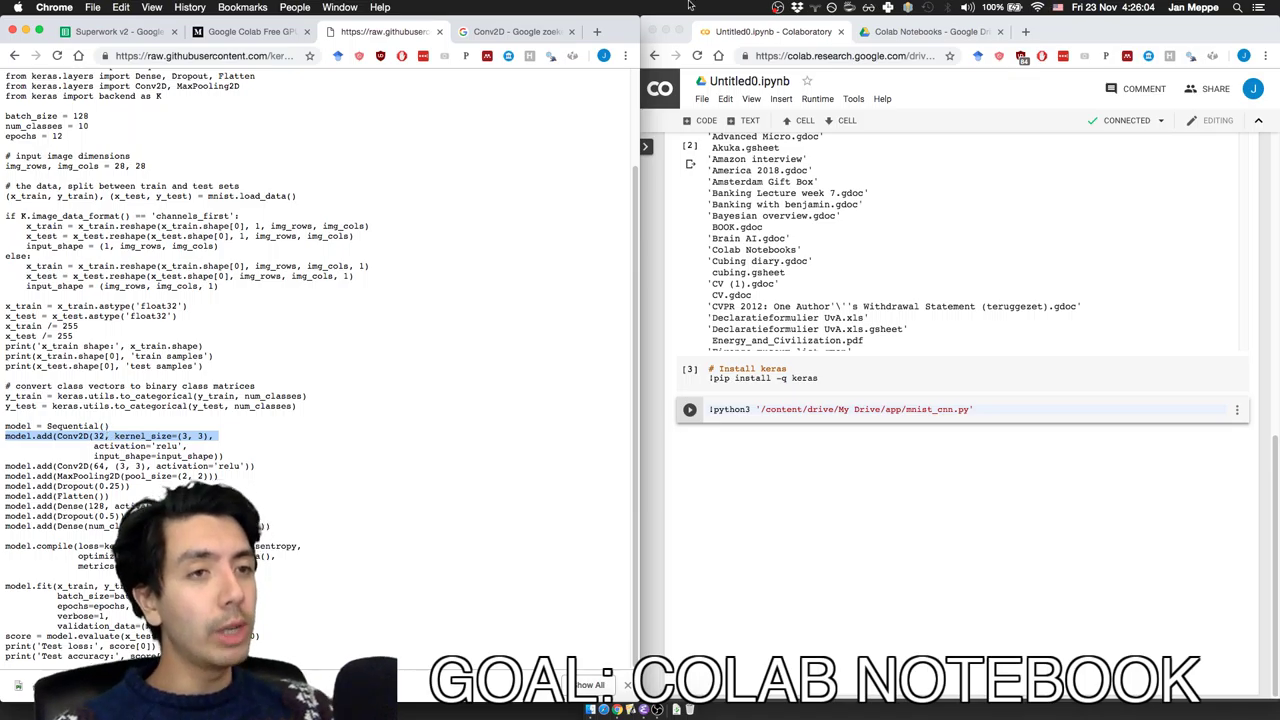
pyautogui.click(93, 574)
pyautogui.moveTo(30, 645); pyautogui.dragTo(80, 605)
pyautogui.click(44, 133)
pyautogui.click(80, 605)
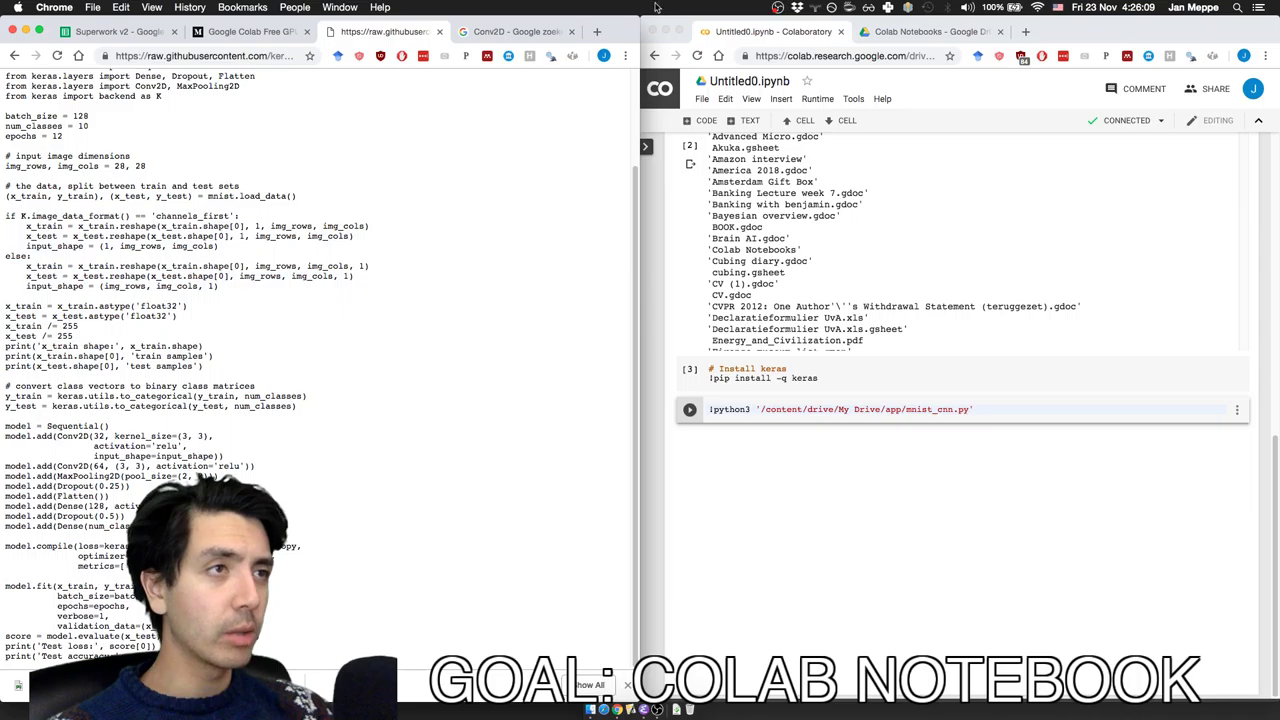
# - Bring up the Conv2D search results and try to run the notebook cell with the app/mnist_cnn.py path
pyautogui.click(547, 33)
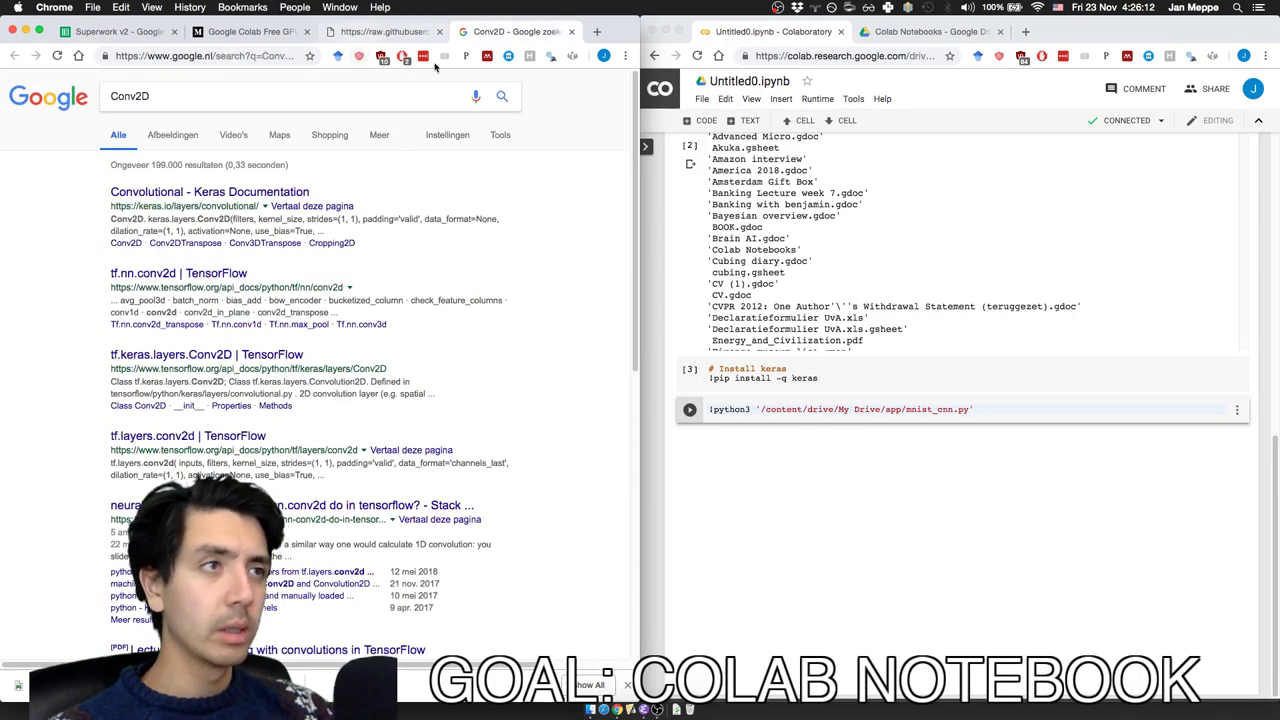
pyautogui.click(827, 422)
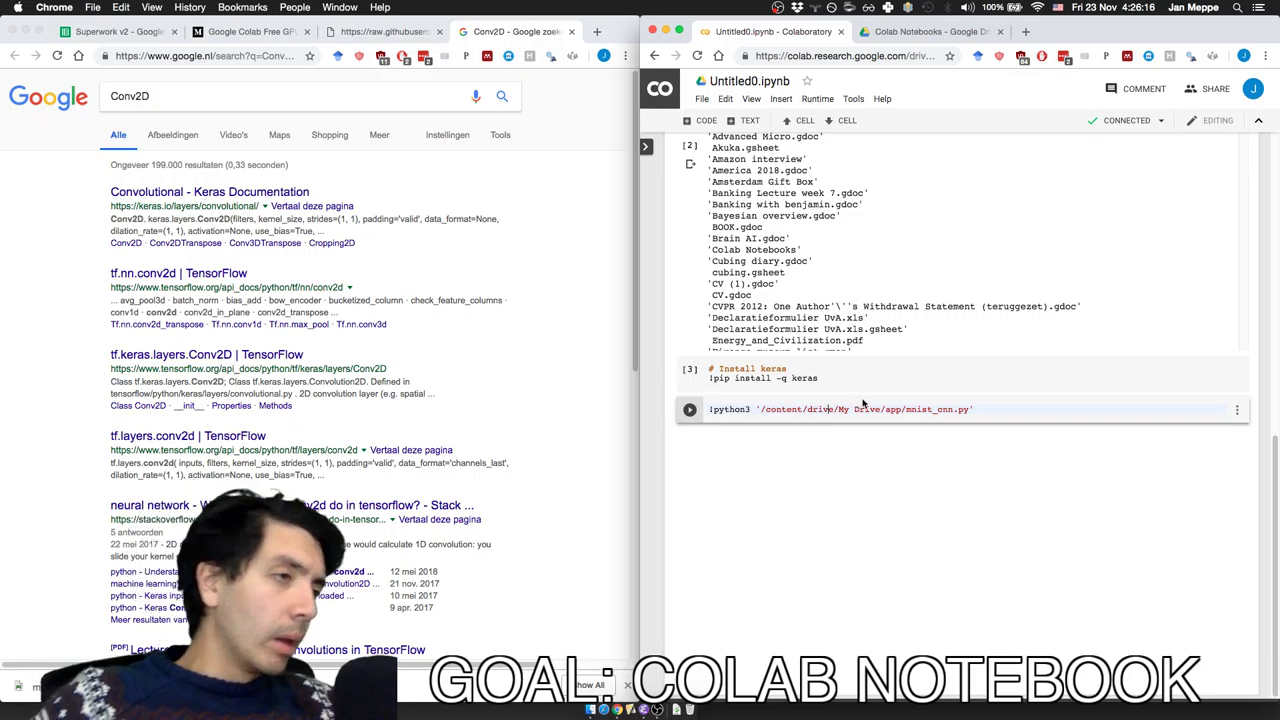
pyautogui.hotkey('shift', 'Return')
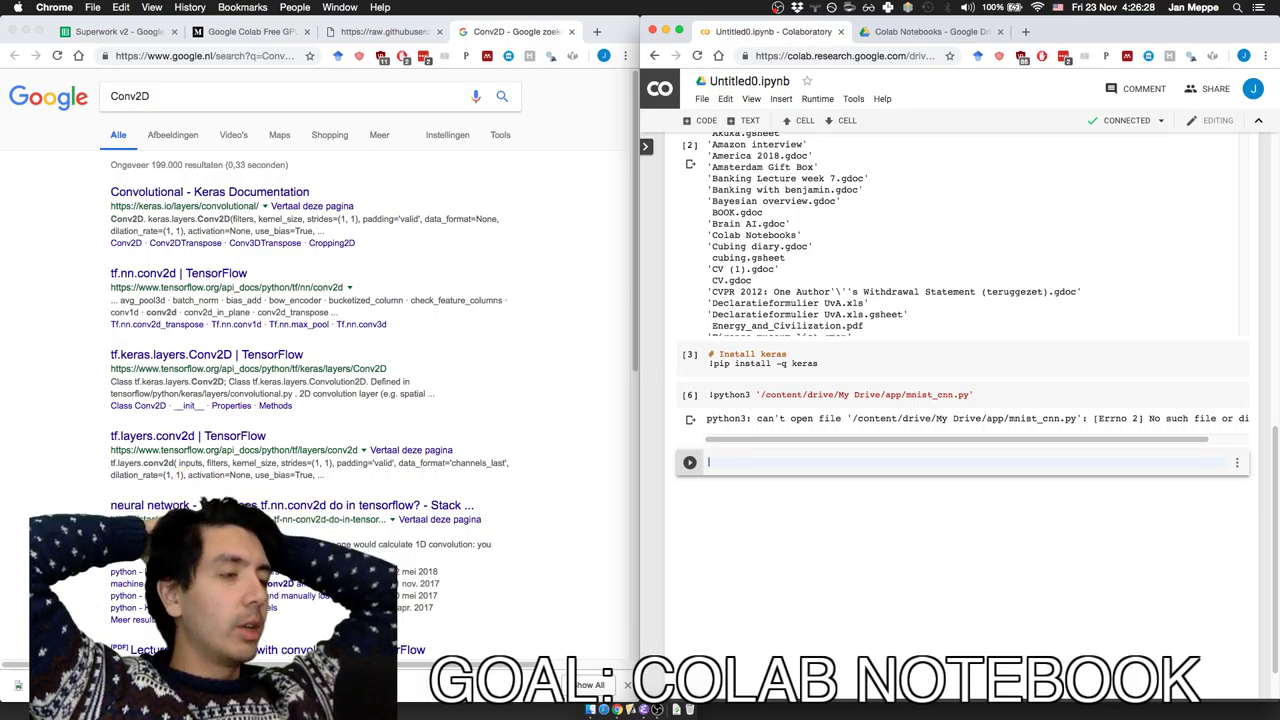
# - Replace the app folder in the python3 command's path with Colab Notebooks and run the cell
pyautogui.doubleClick(893, 395)
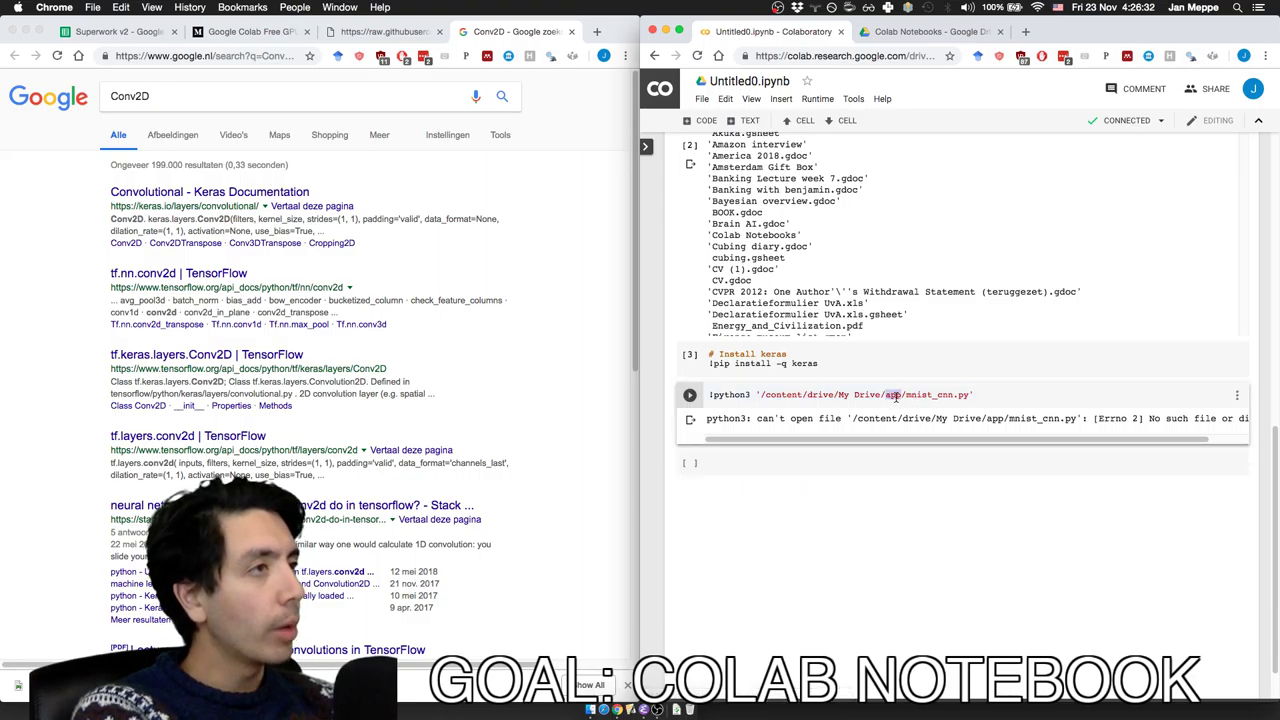
pyautogui.write('Colb Notebo')
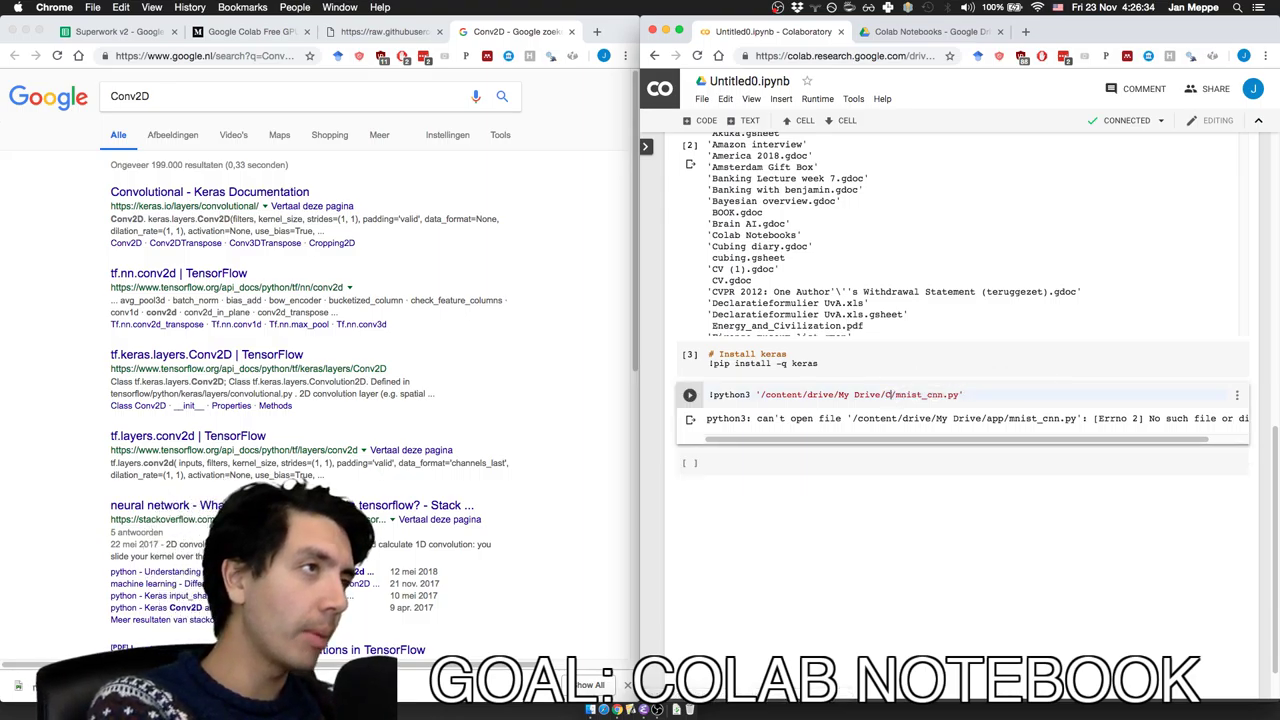
pyautogui.write('oks')
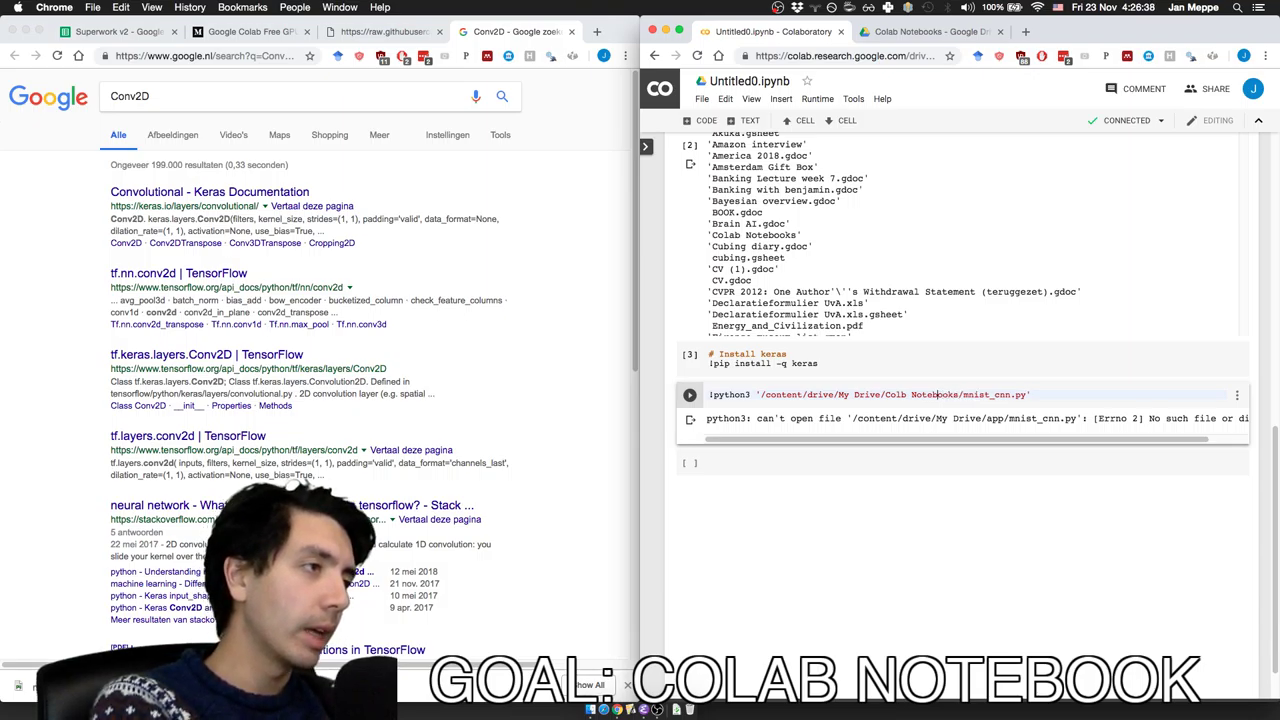
pyautogui.write('a')
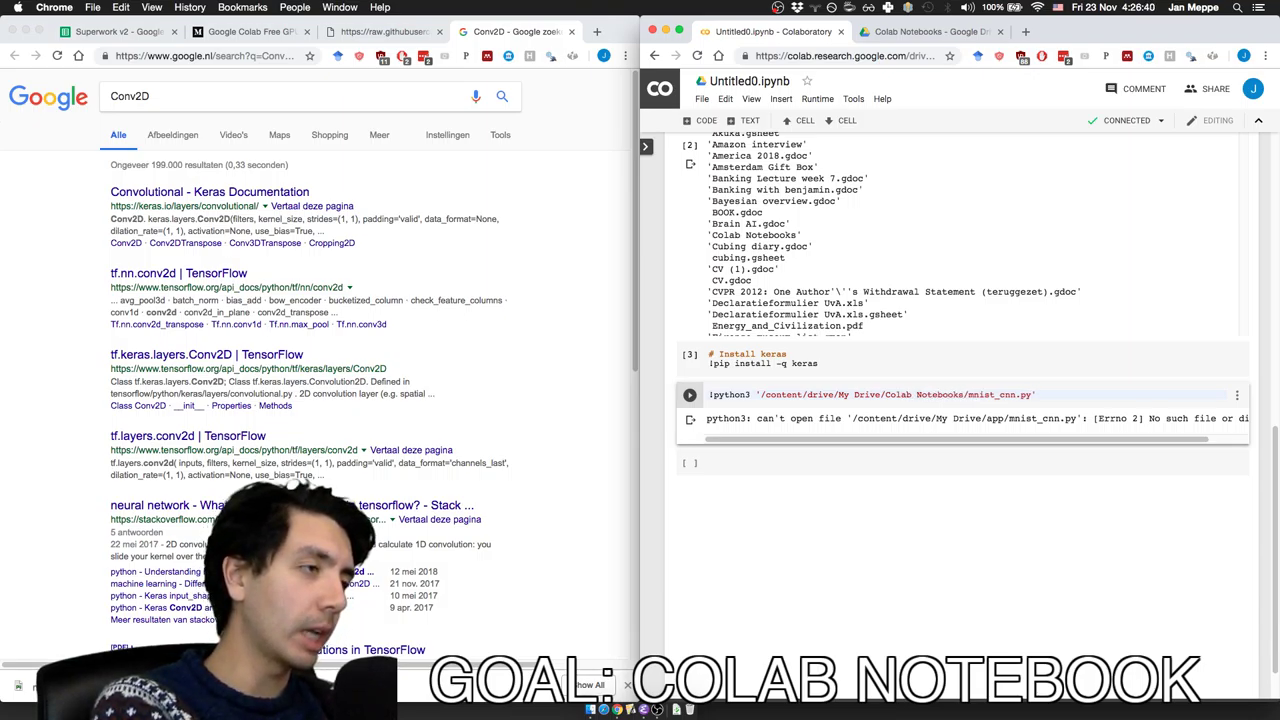
pyautogui.hotkey('shift', 'Return')
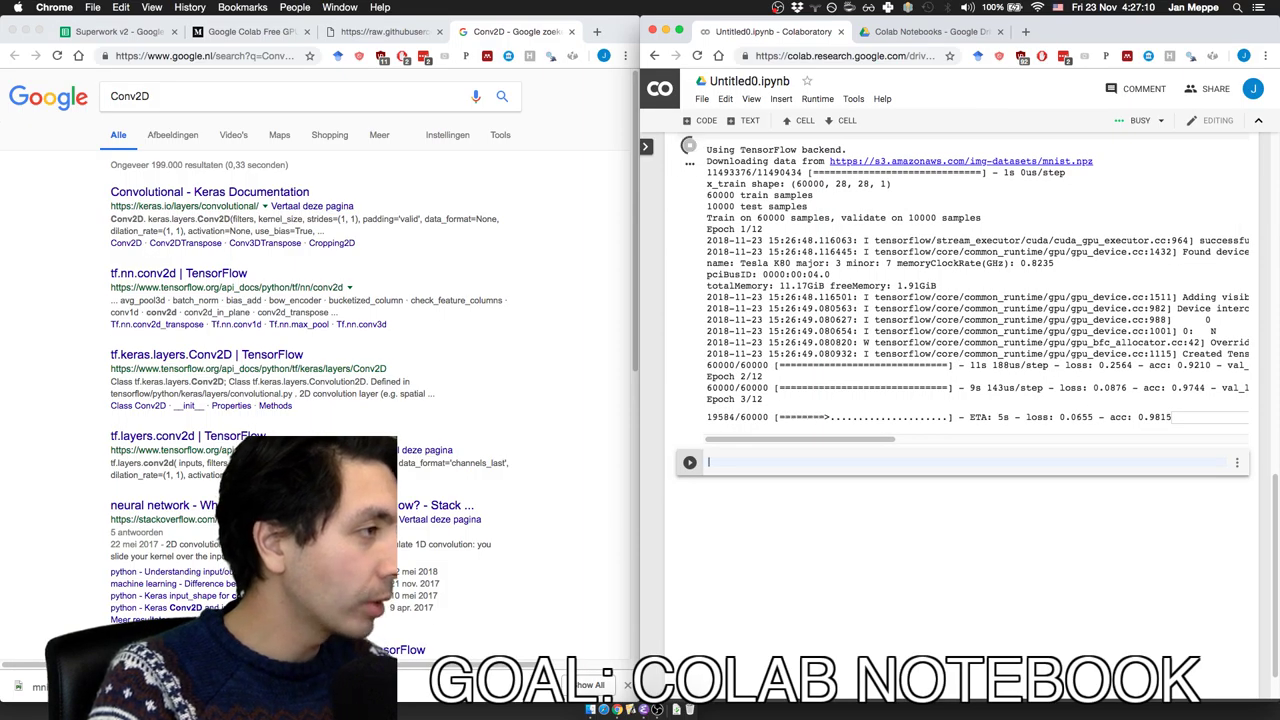
# - Widen the Colab window over the search results window and review the MNIST training output for all epochs
pyautogui.click(1108, 387)
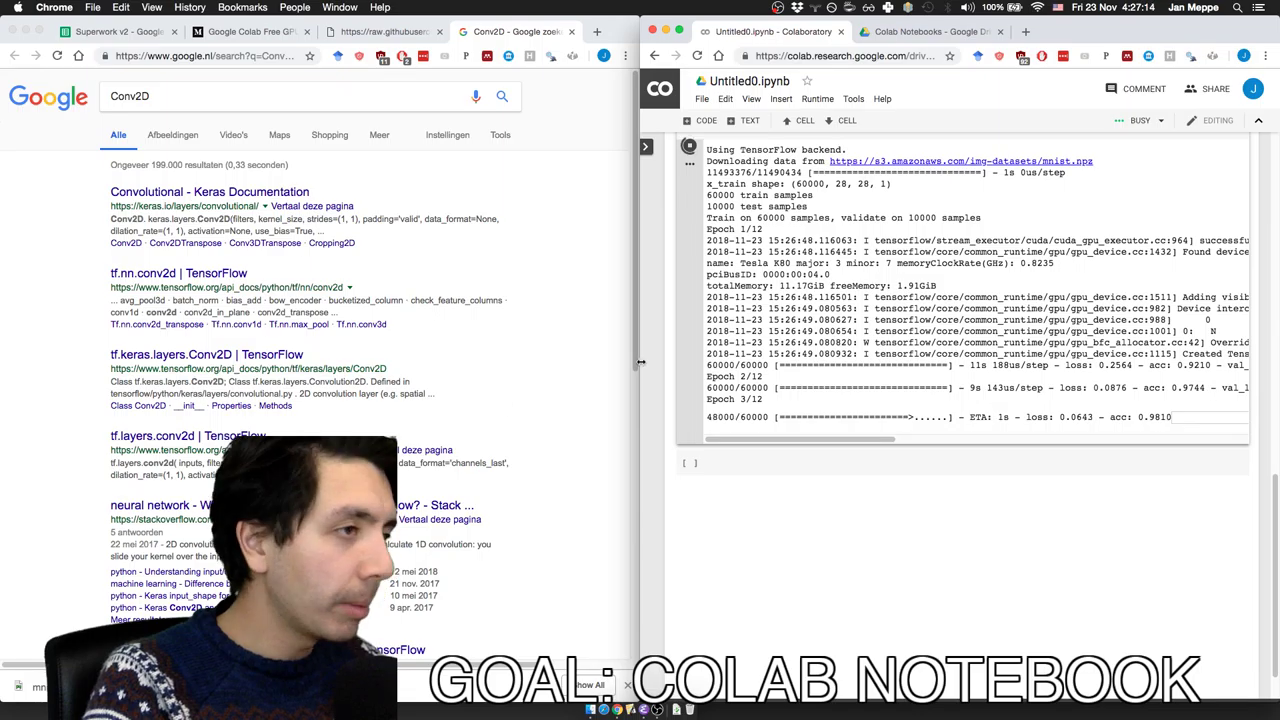
pyautogui.moveTo(640, 362); pyautogui.dragTo(367, 369)
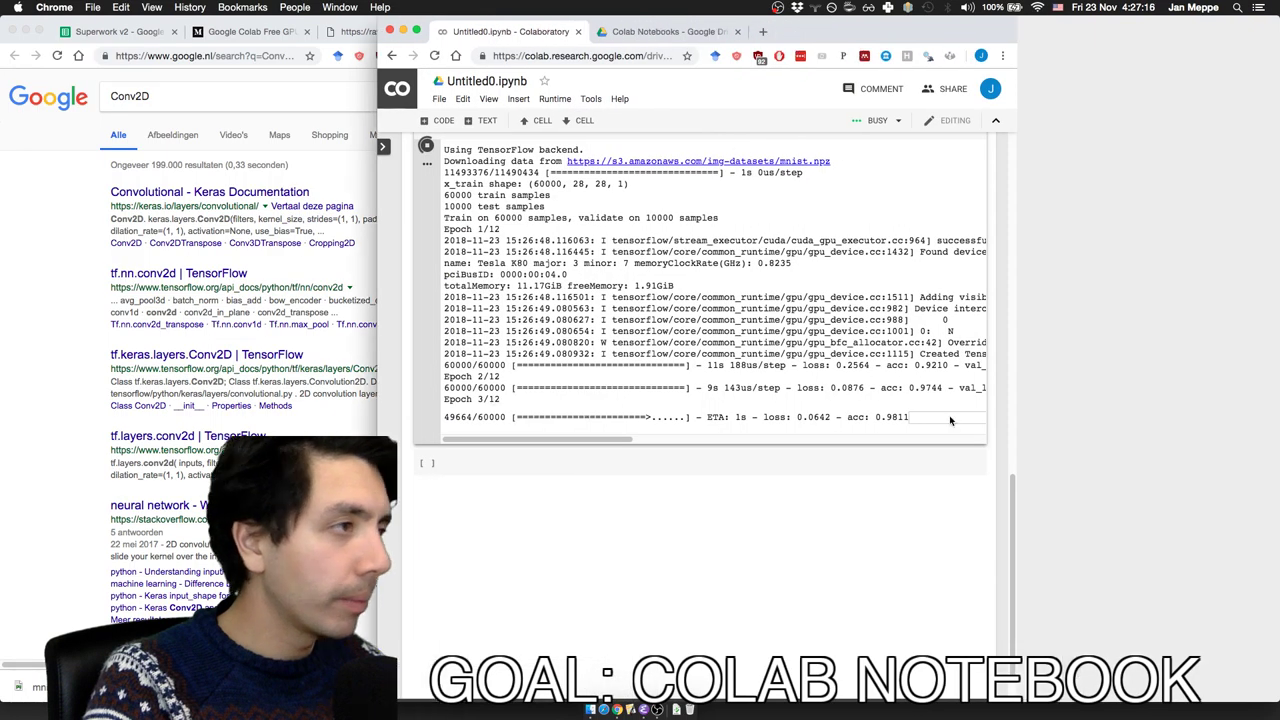
pyautogui.hotkey('ctrl', 'alt', 'Right')
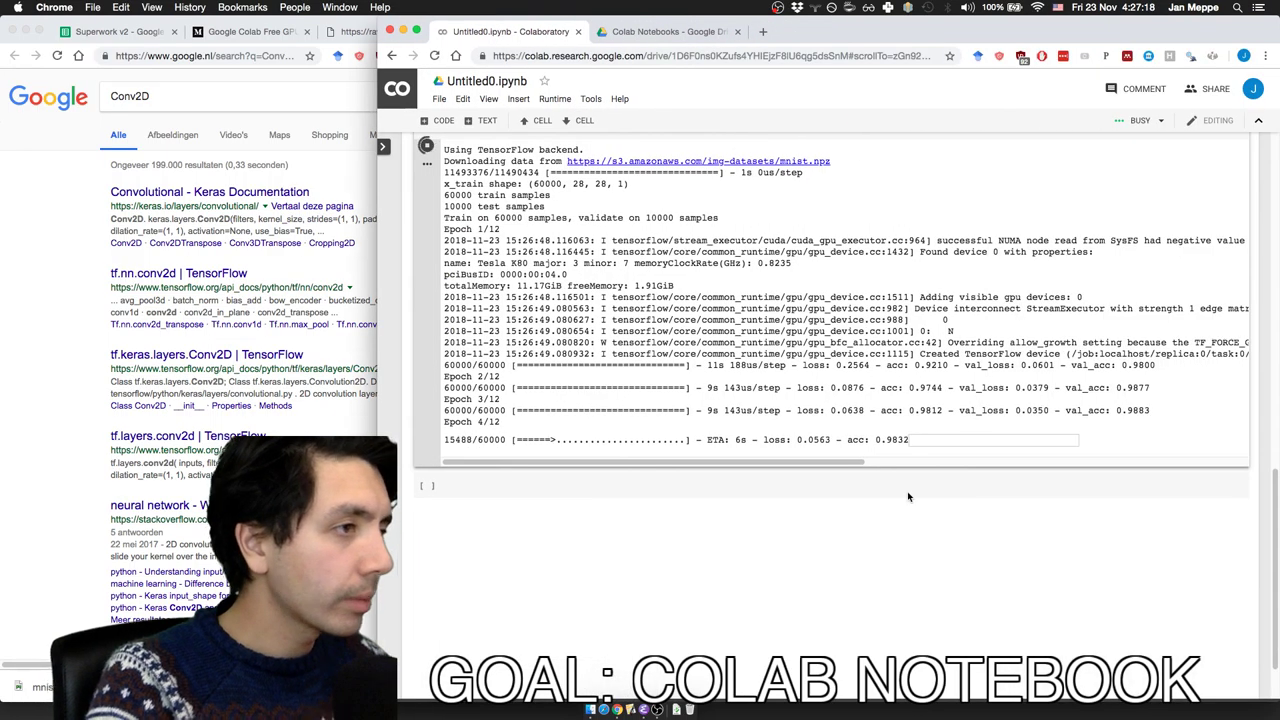
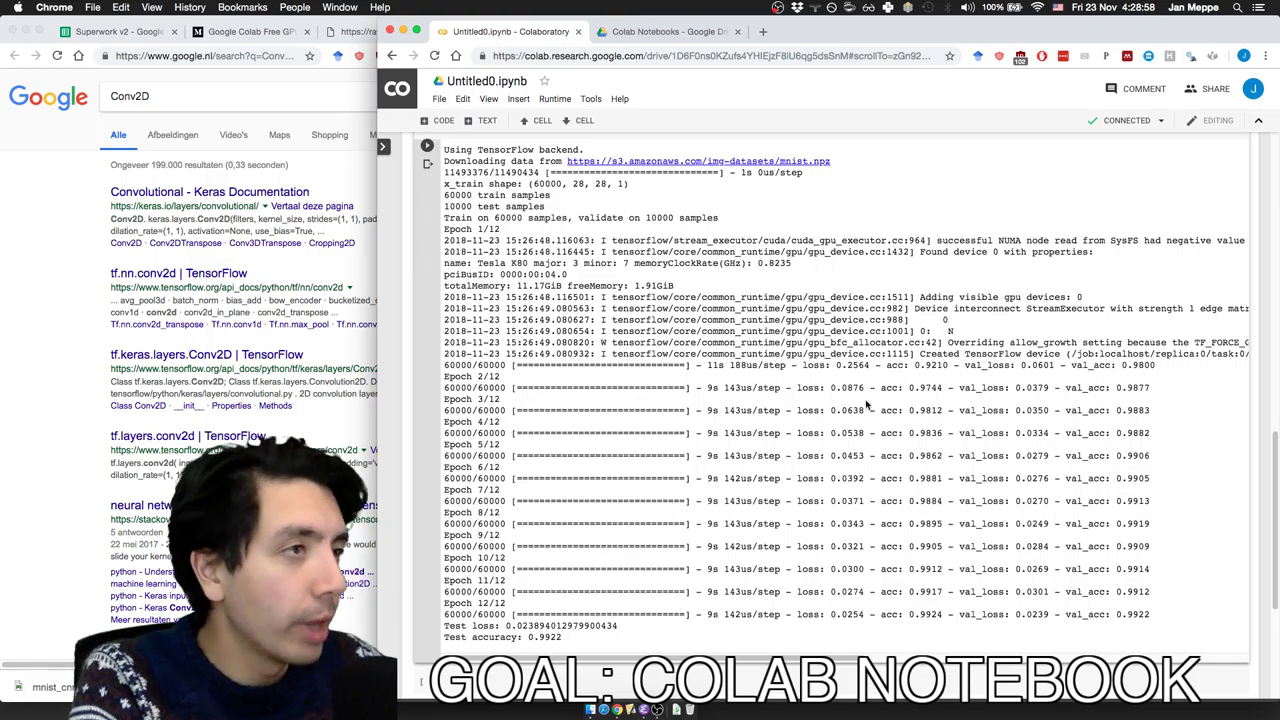
pyautogui.scroll(-2, 866, 404)
pyautogui.scroll(5, 930, 420)
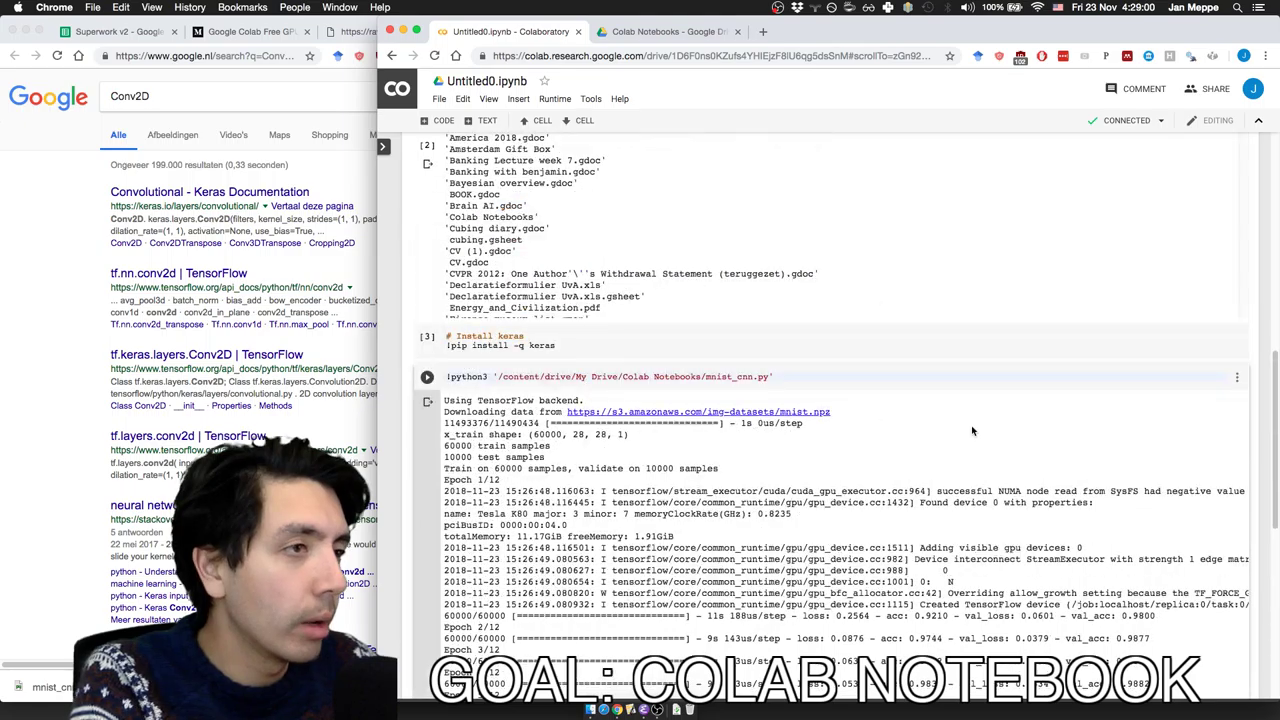
# - Examine the MNIST training output from the data shapes and sample counts to the test accuracy, and check the Colab Notebooks folder in Drive
pyautogui.scroll(-4, 971, 431)
pyautogui.scroll(-1, 990, 425)
pyautogui.scroll(-1, 980, 410)
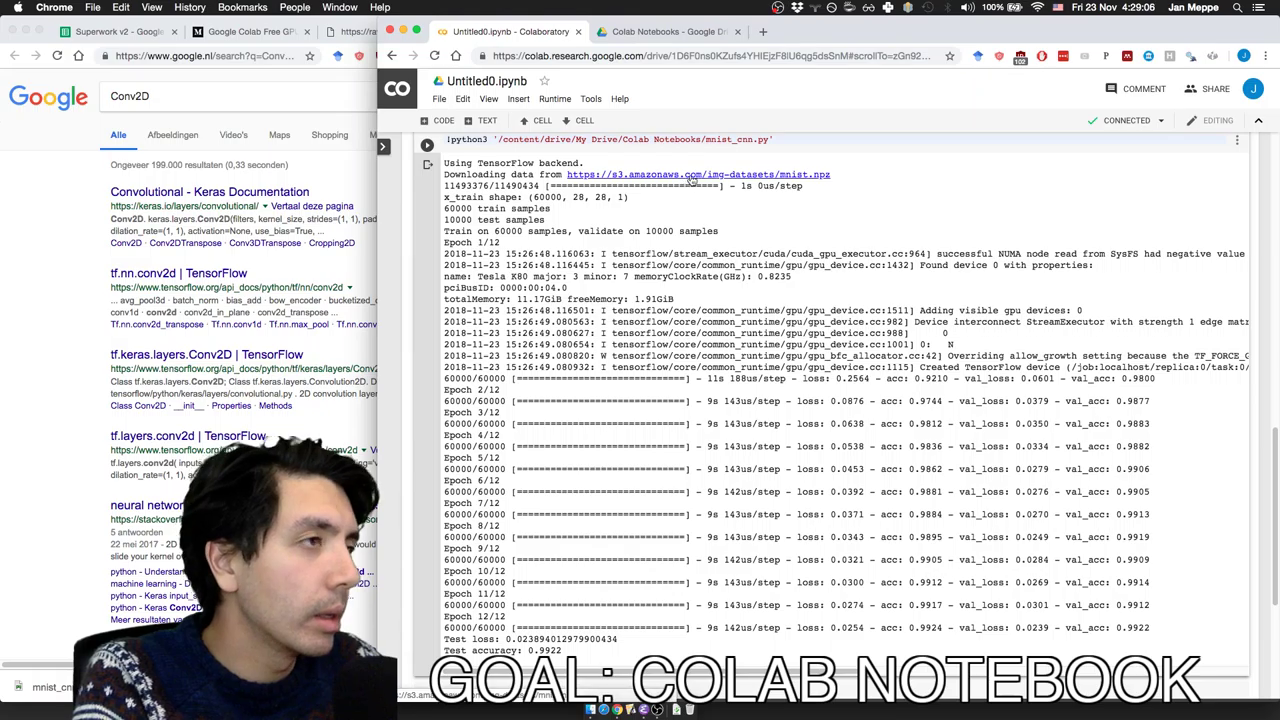
pyautogui.tripleClick(490, 197)
pyautogui.click(510, 197)
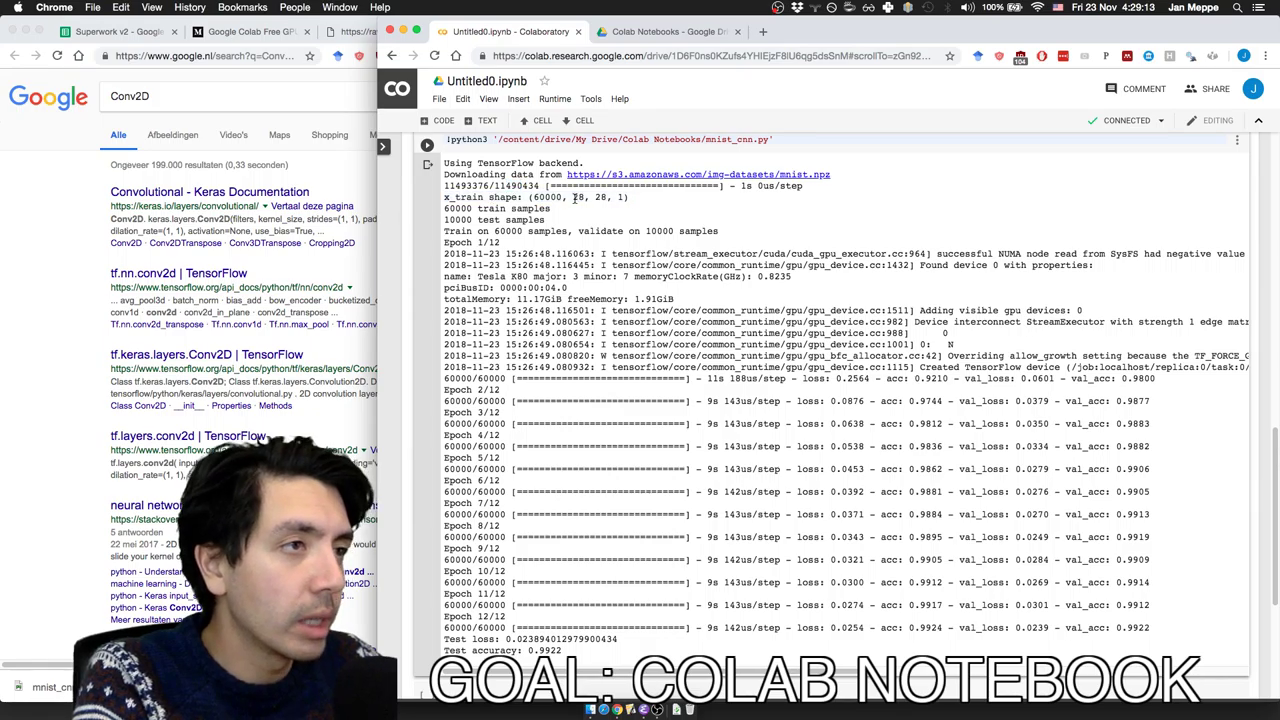
pyautogui.tripleClick(522, 208)
pyautogui.click(522, 208)
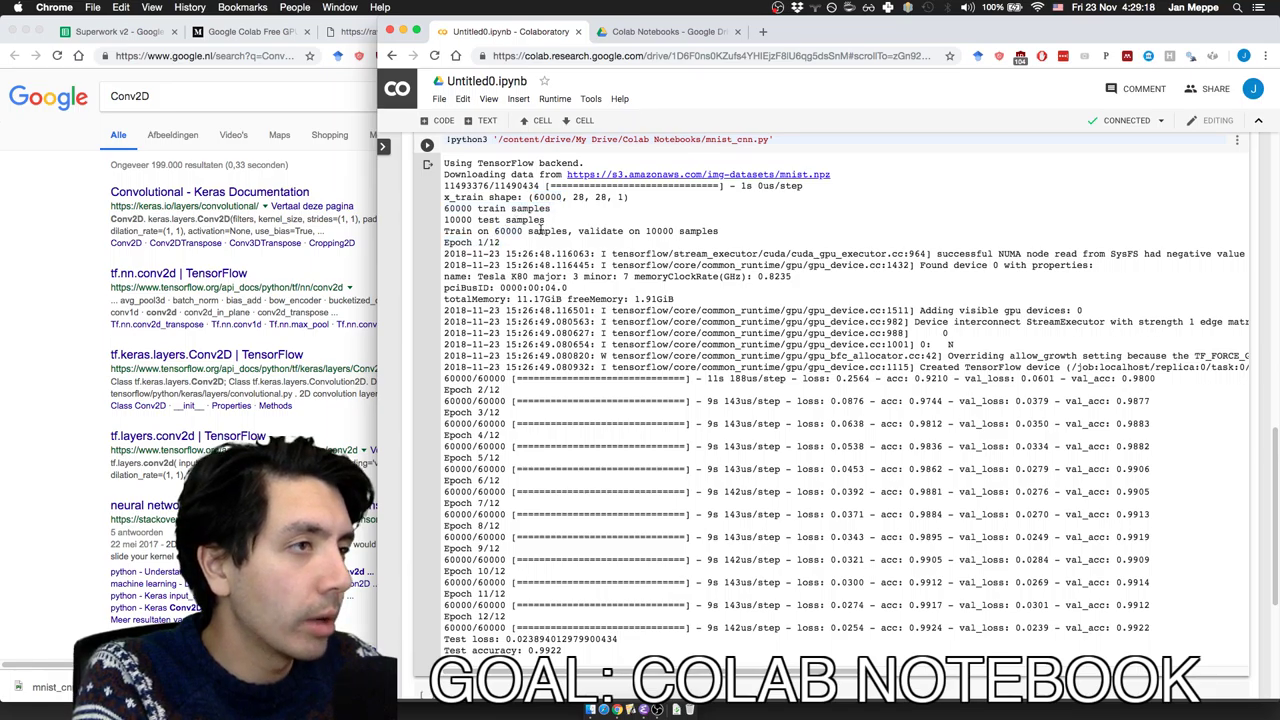
pyautogui.doubleClick(659, 231)
pyautogui.click(659, 231)
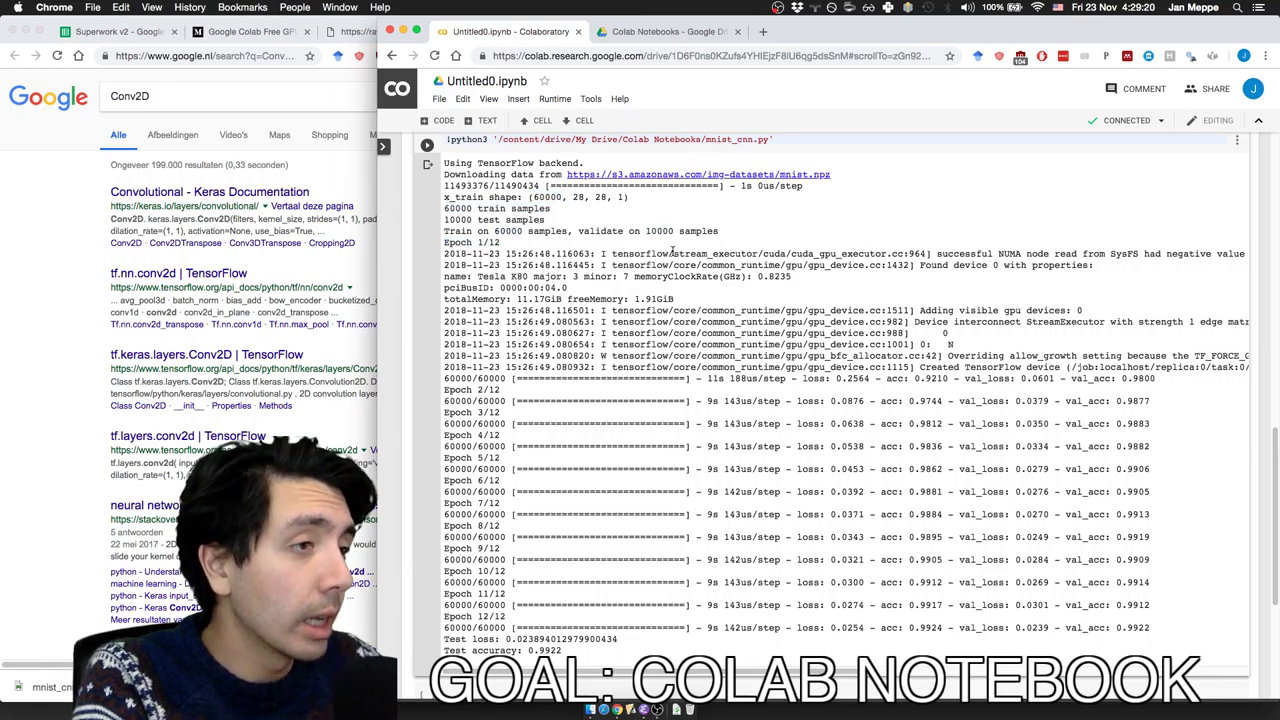
pyautogui.scroll(-2, 671, 250)
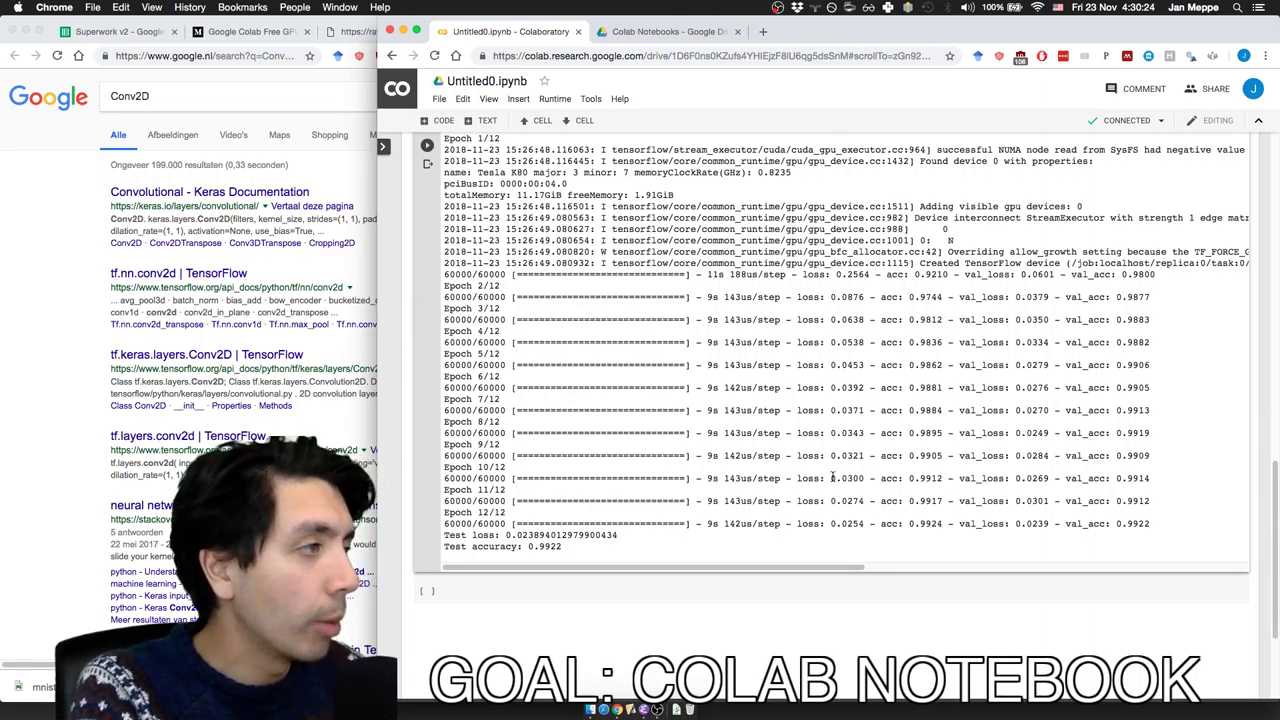
pyautogui.scroll(15, 499, 340)
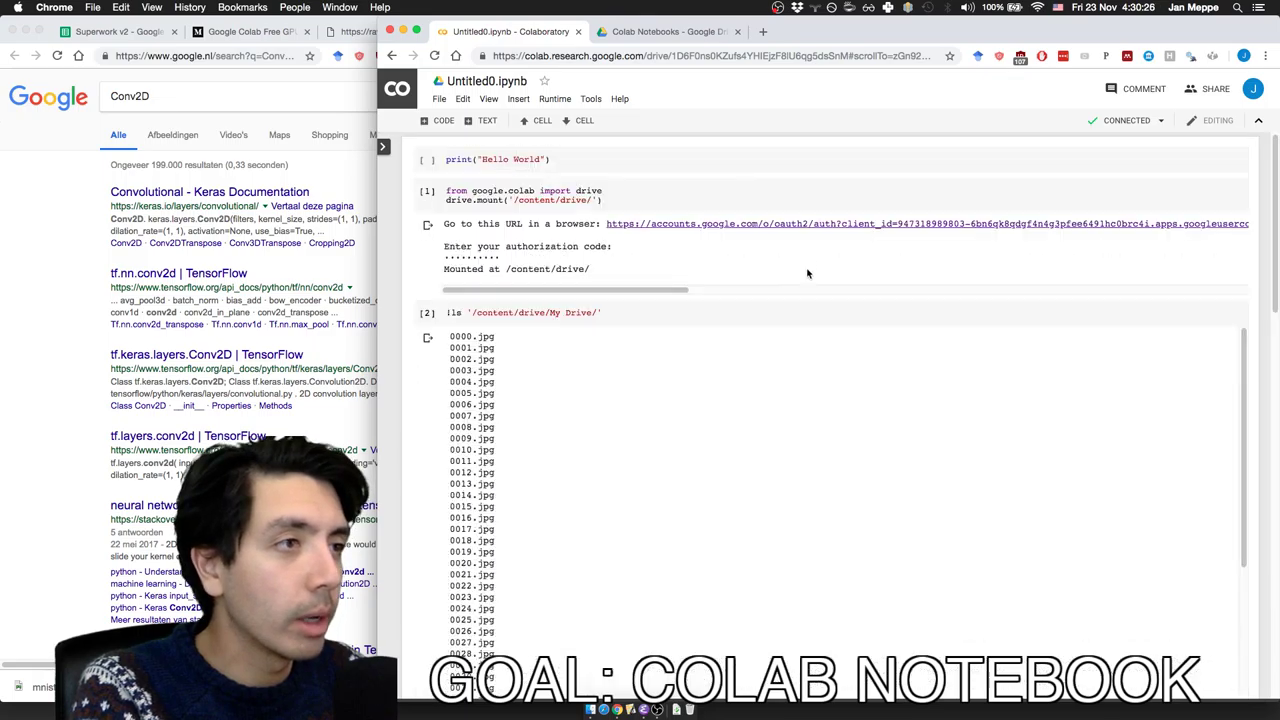
pyautogui.scroll(-20, 808, 273)
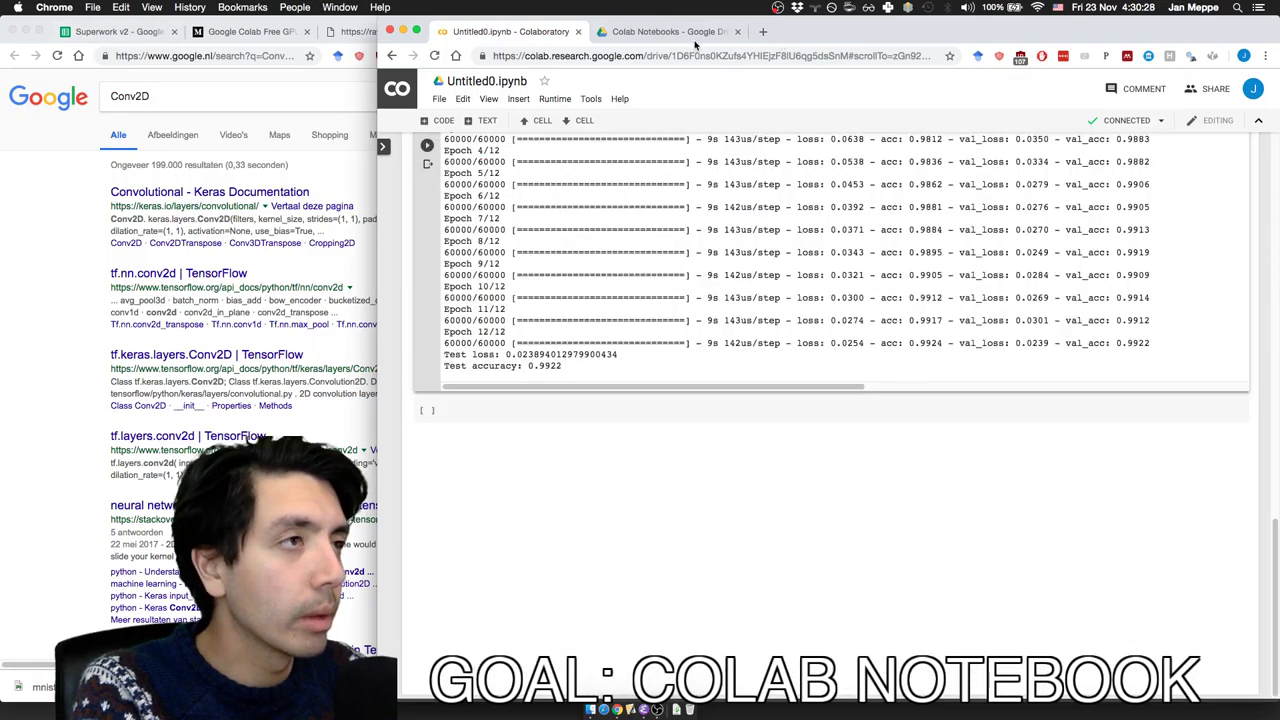
pyautogui.click(689, 36)
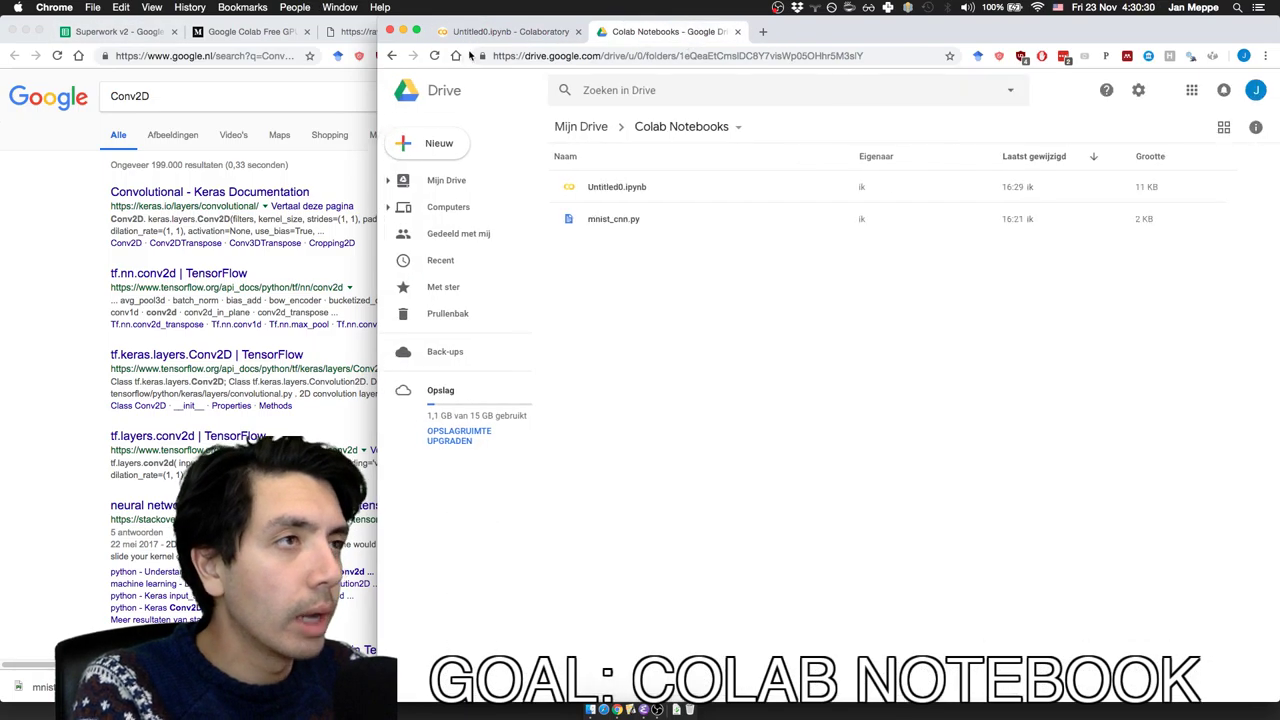
pyautogui.click(480, 35)
# - Switch to the Superwork v2 spreadsheet and set the end time of cycle 2 to 16:40
pyautogui.click(128, 48)
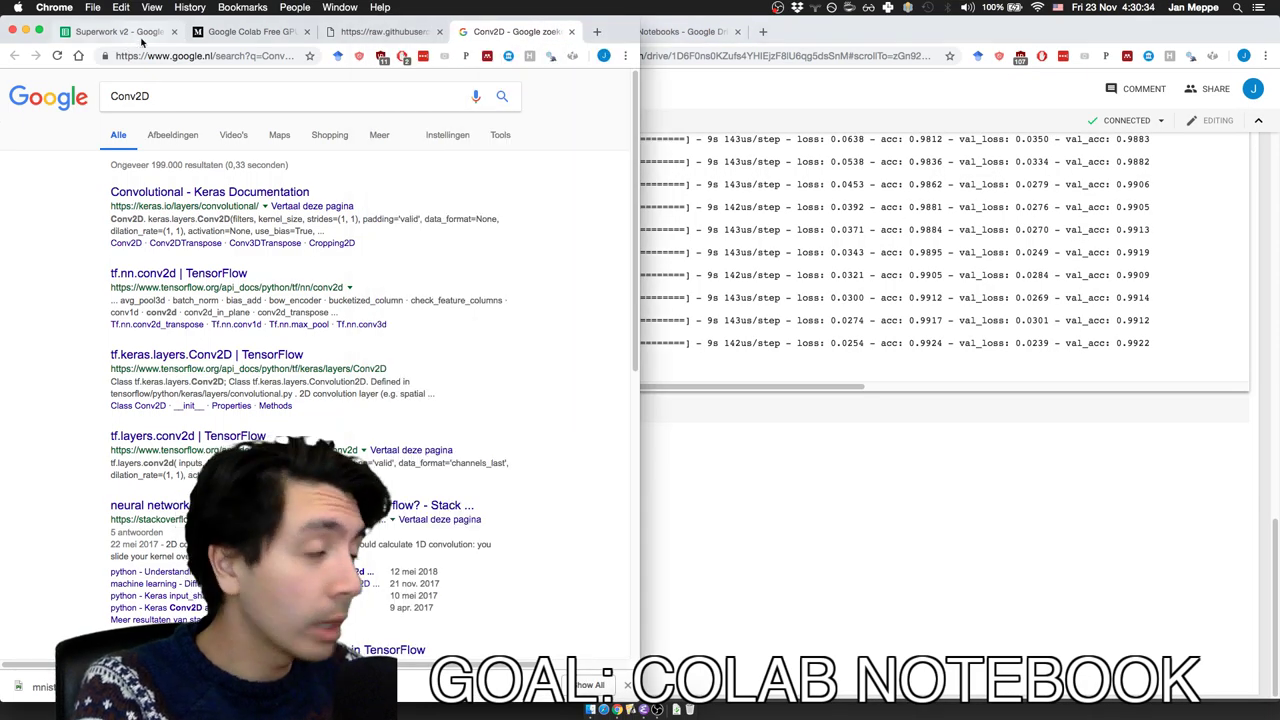
pyautogui.click(115, 32)
pyautogui.click(312, 246)
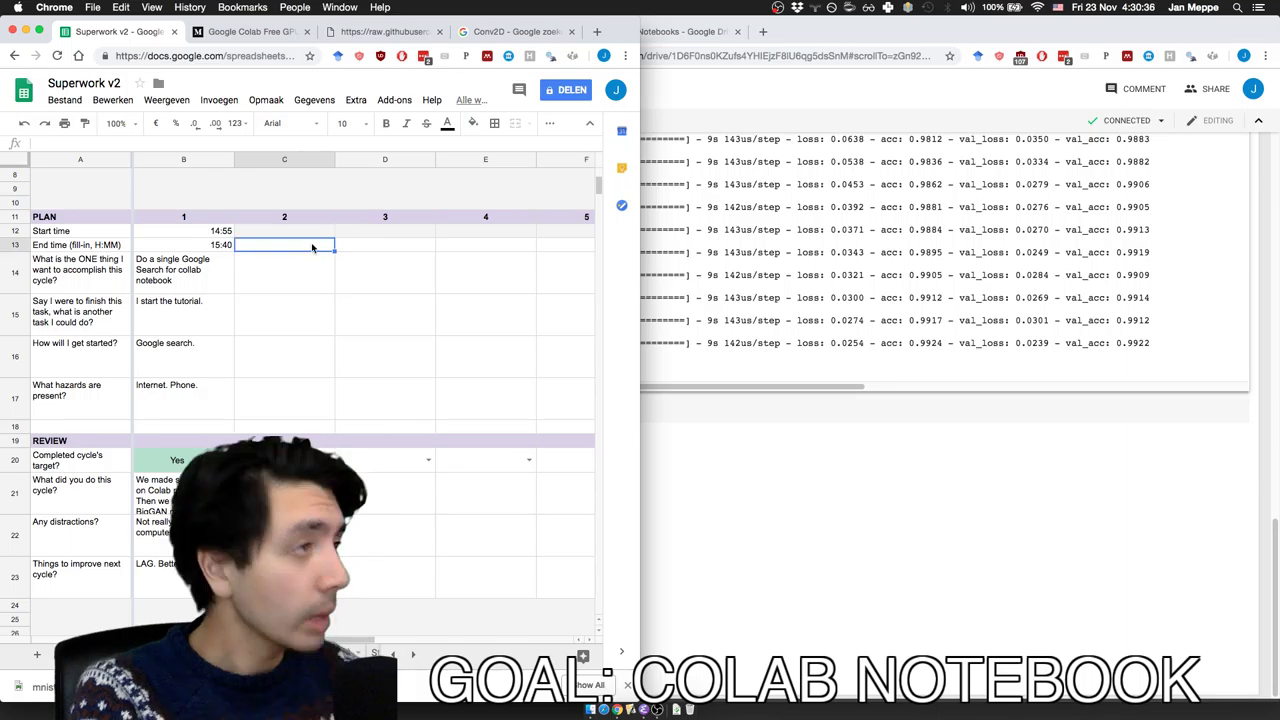
pyautogui.write('4')
pyautogui.press('BackSpace')
pyautogui.write('16:40')
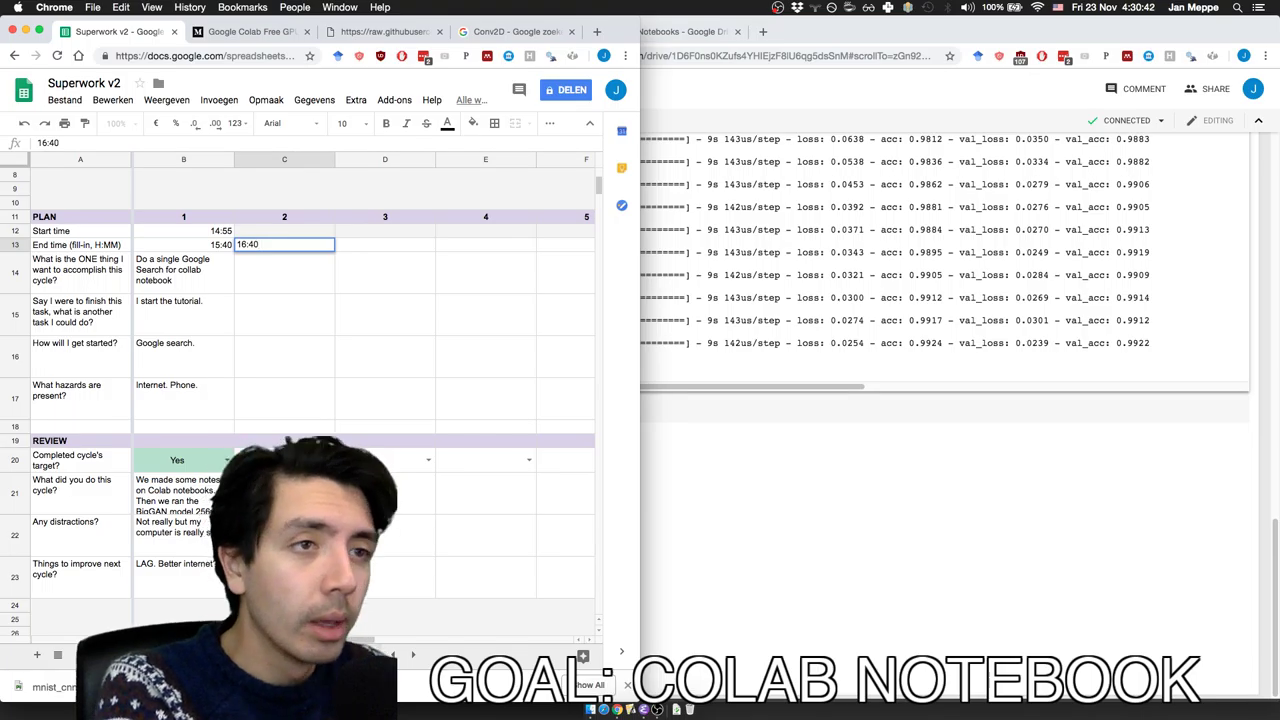
pyautogui.press('Return')
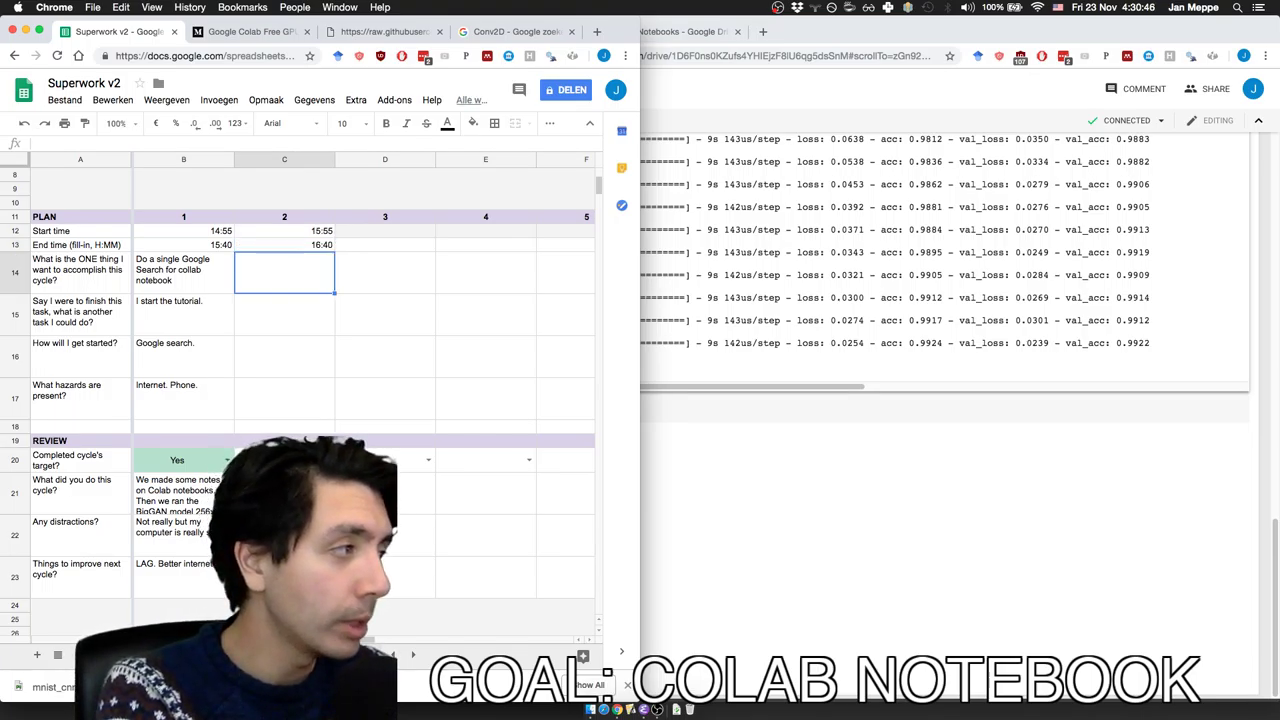
# - Enter "Get a colab notebook to work, I guess" as the one thing to accomplish in cycle 2
pyautogui.write('Get a c')
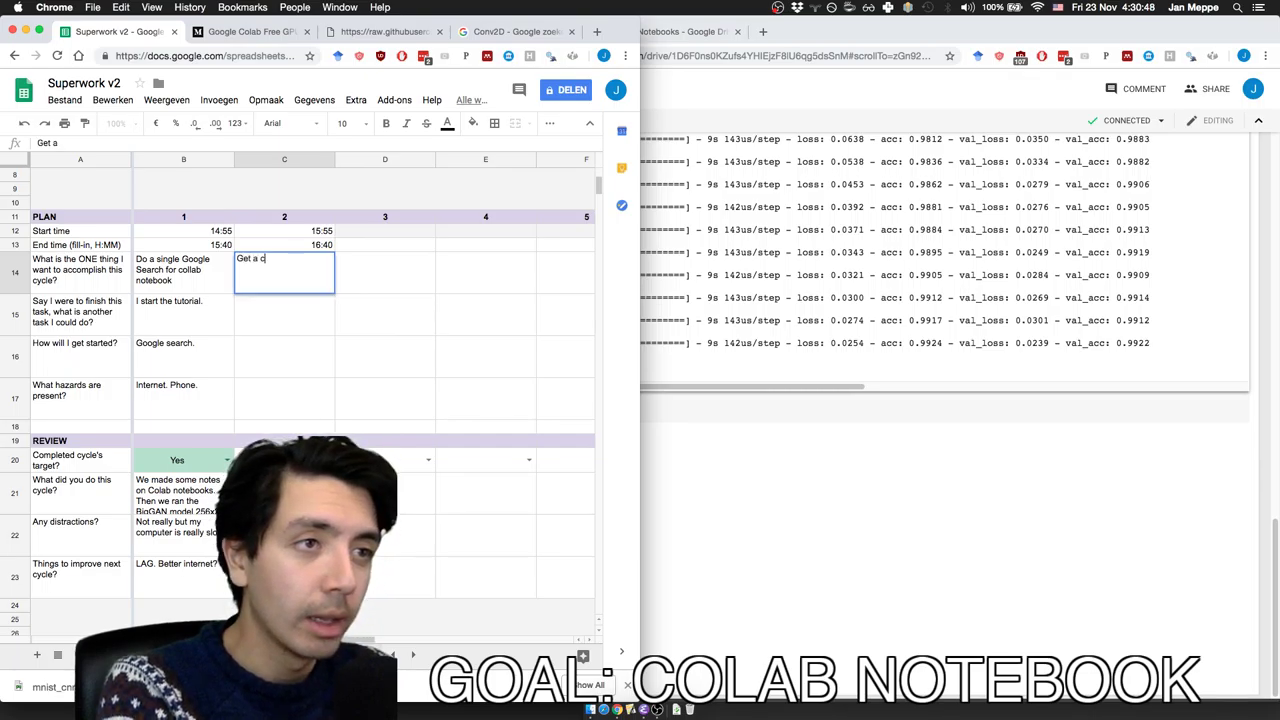
pyautogui.write('olab notebook to work, I guess')
pyautogui.press('Return')
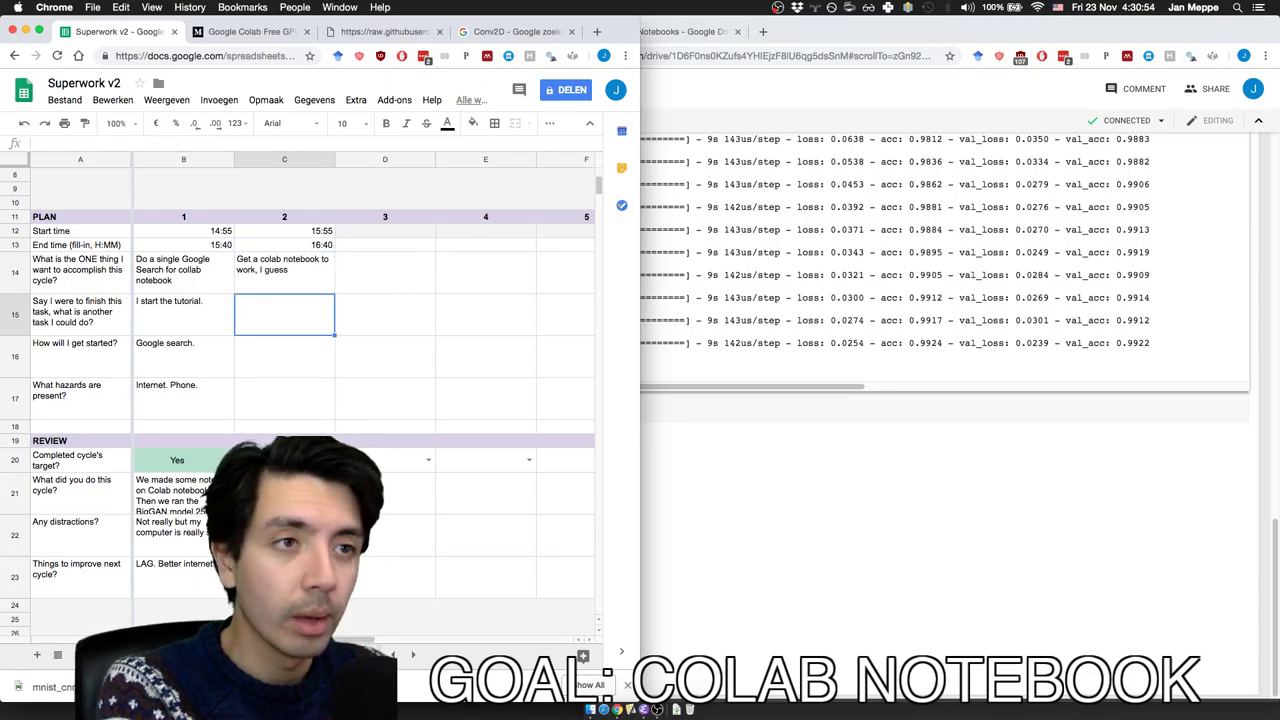
# - Fill cycle 2's three remaining plan questions with "-" and set its completed target to Yes
pyautogui.write('I')
pyautogui.press('Return')
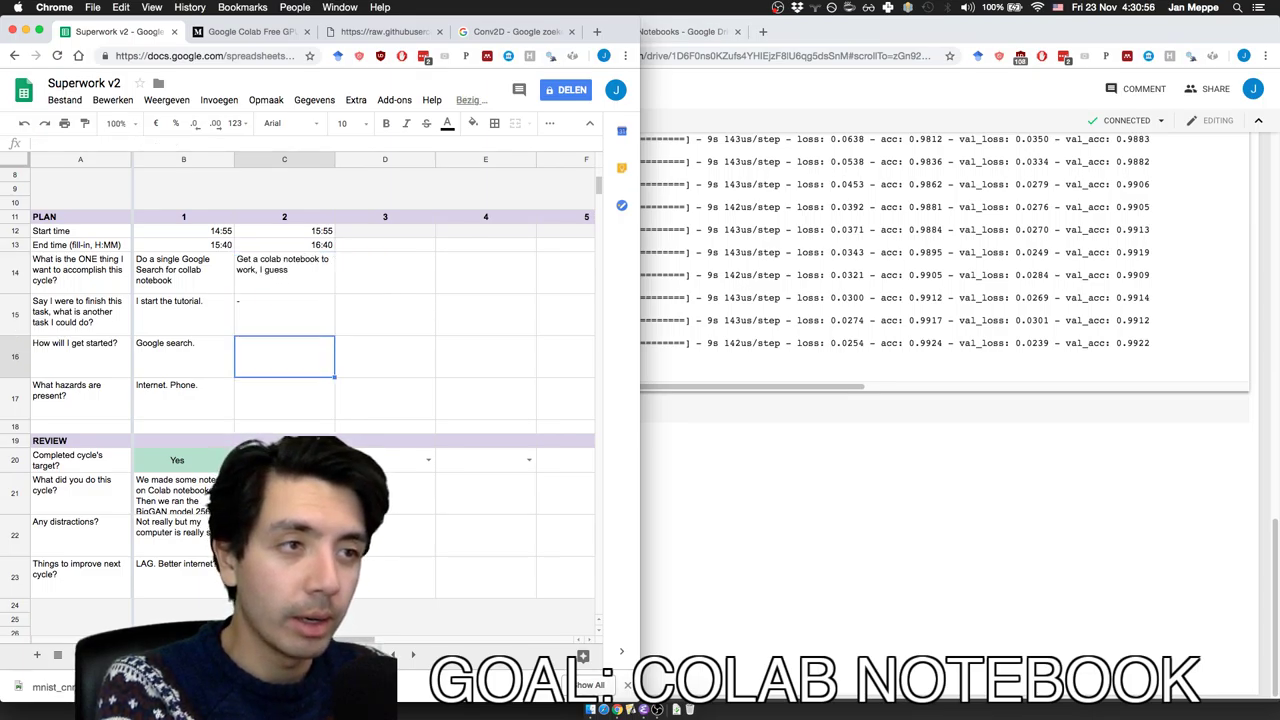
pyautogui.write('-')
pyautogui.press('Return')
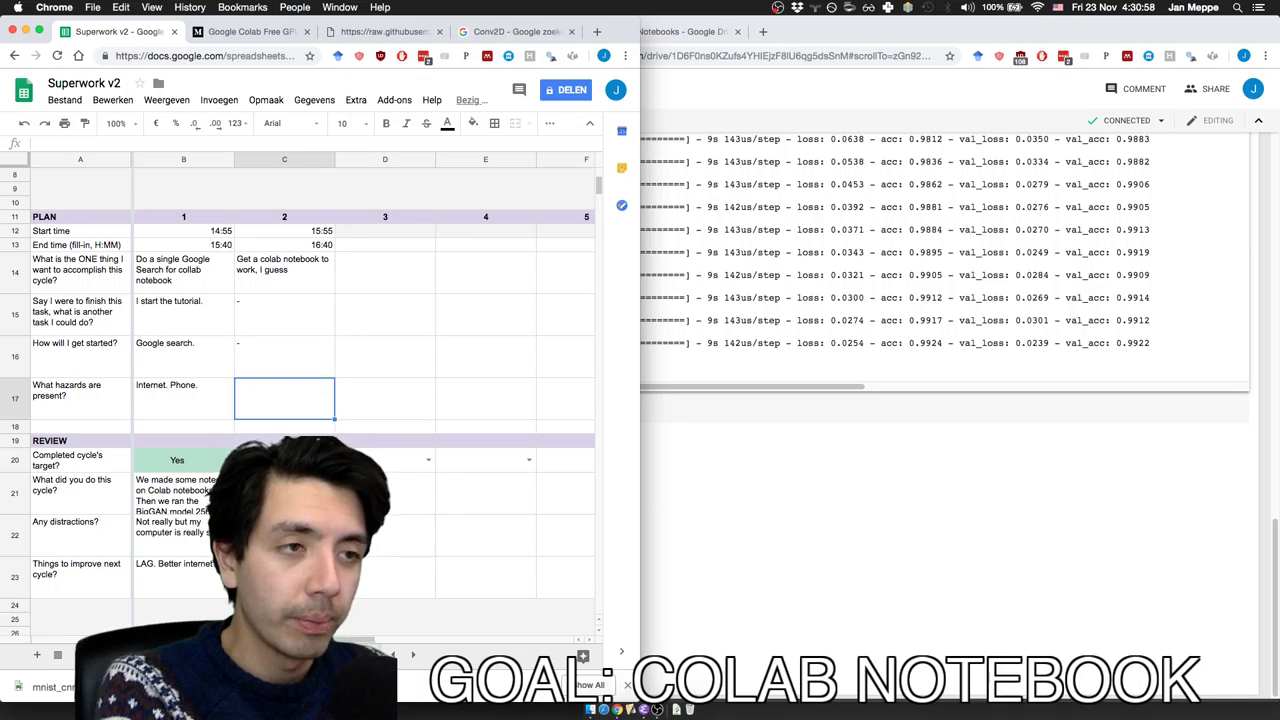
pyautogui.write('-')
pyautogui.press('Return')
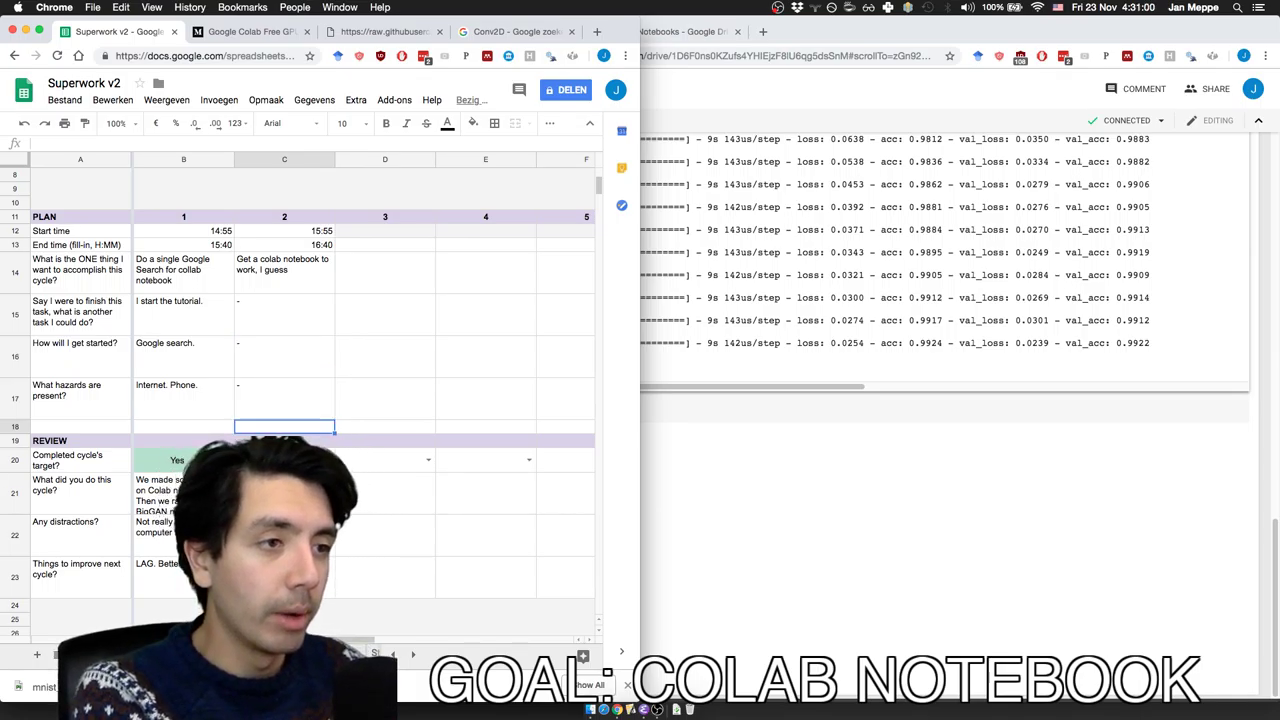
pyautogui.click(284, 459)
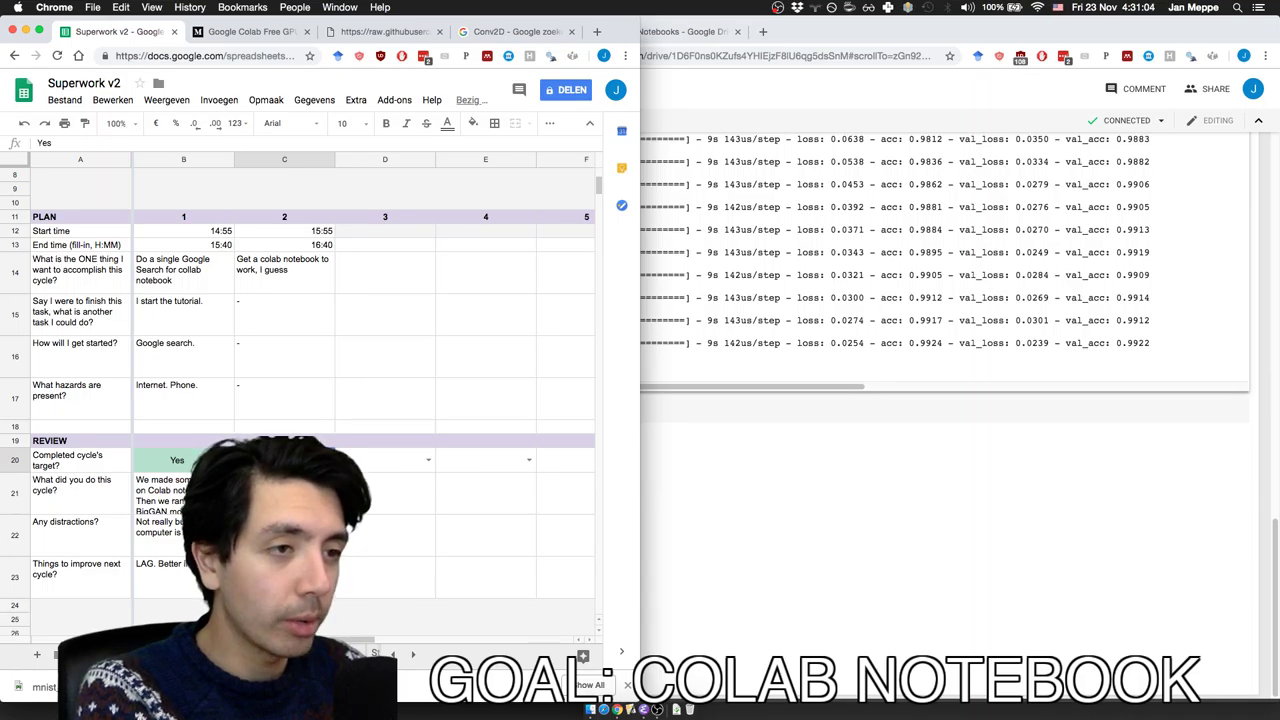
pyautogui.click(284, 490)
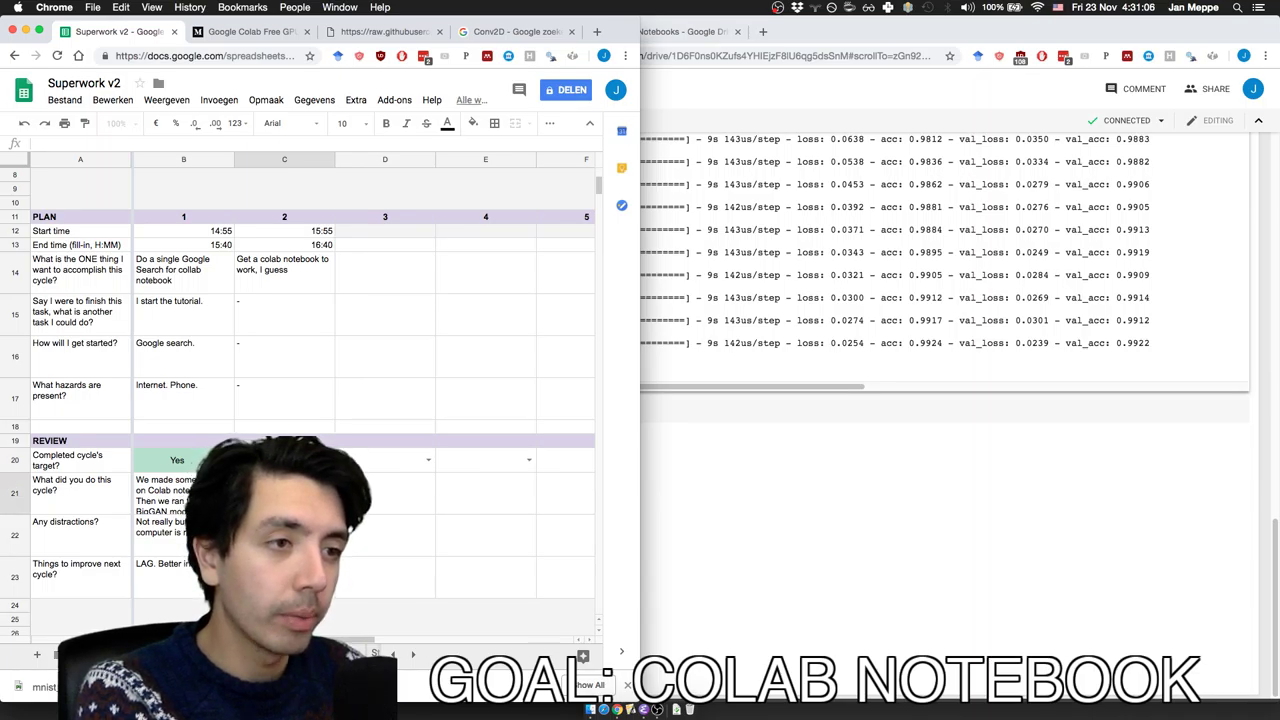
# - Bring up the raw mnist_cnn.py source, read its opening description, and inspect the TensorFlow device log lines in the notebook output
pyautogui.click(255, 31)
pyautogui.click(358, 38)
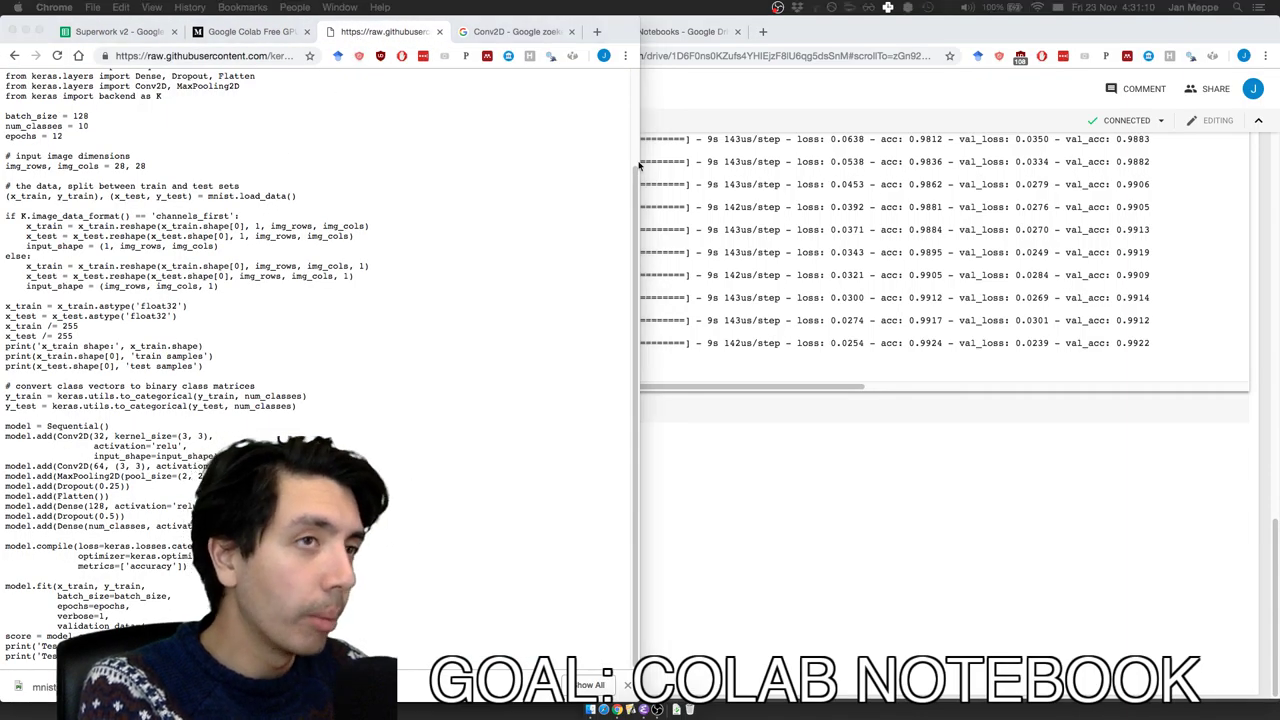
pyautogui.scroll(3, 297, 209)
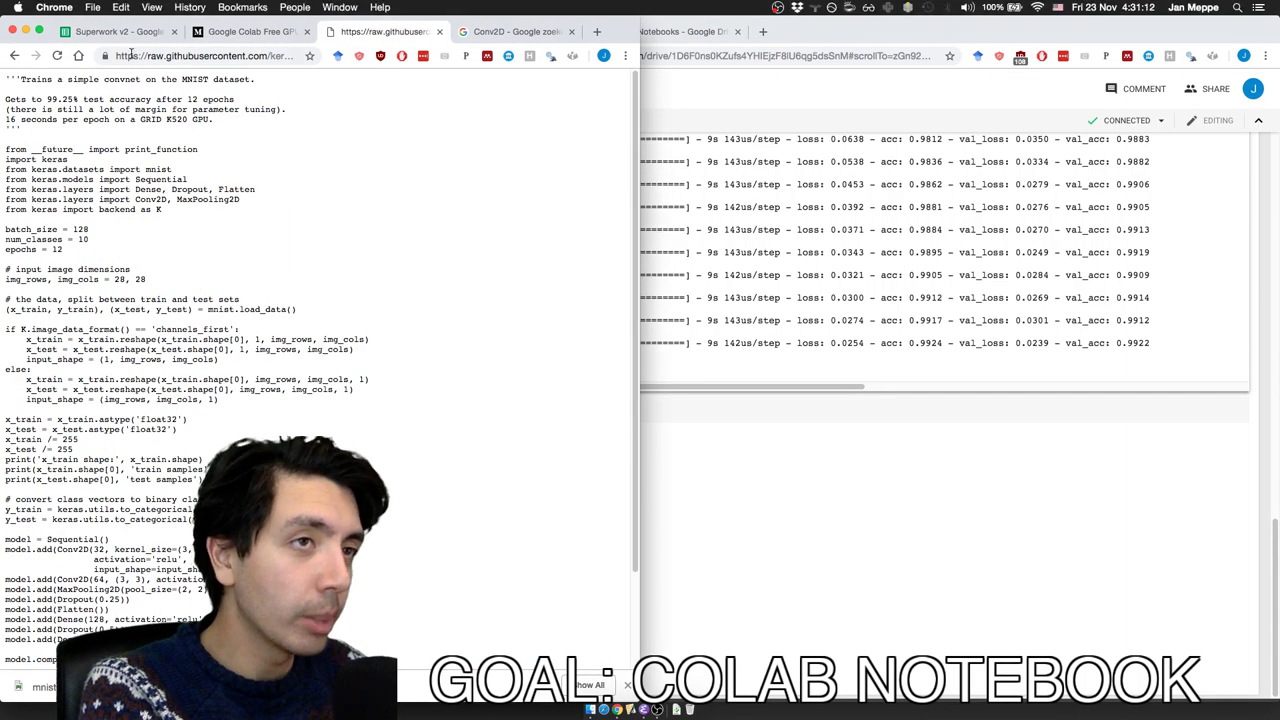
pyautogui.tripleClick(110, 80)
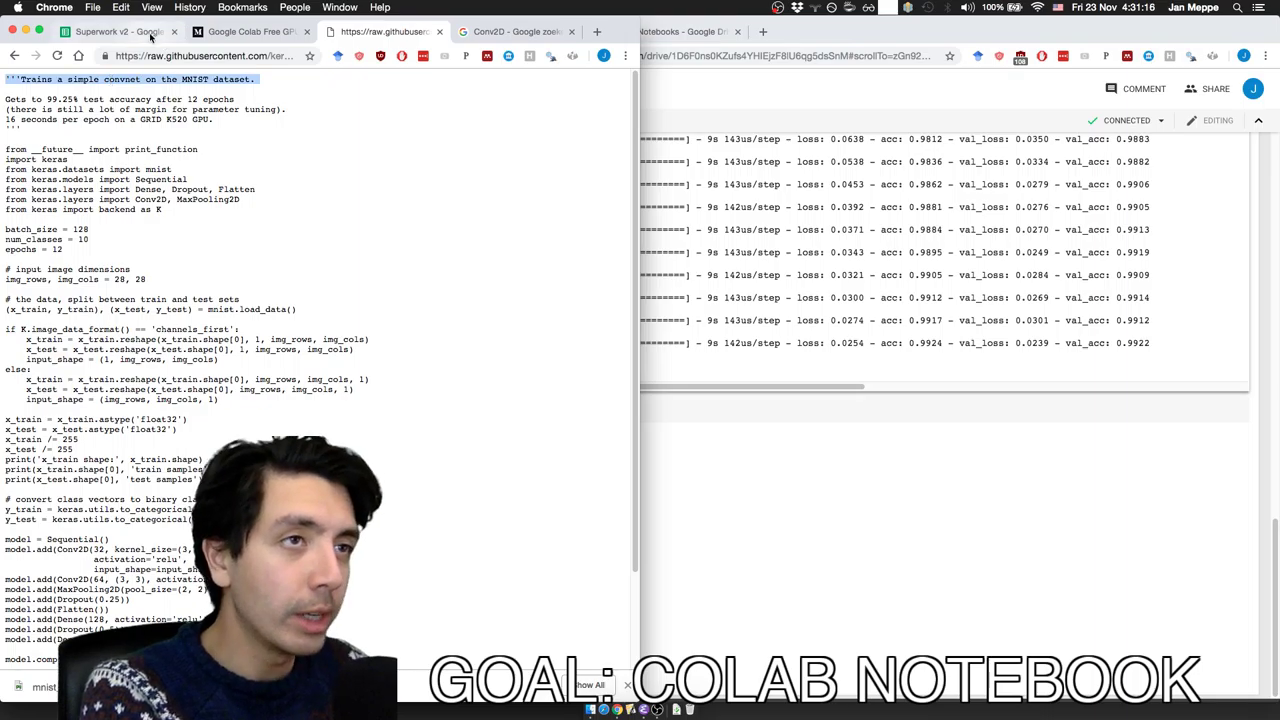
pyautogui.click(111, 103)
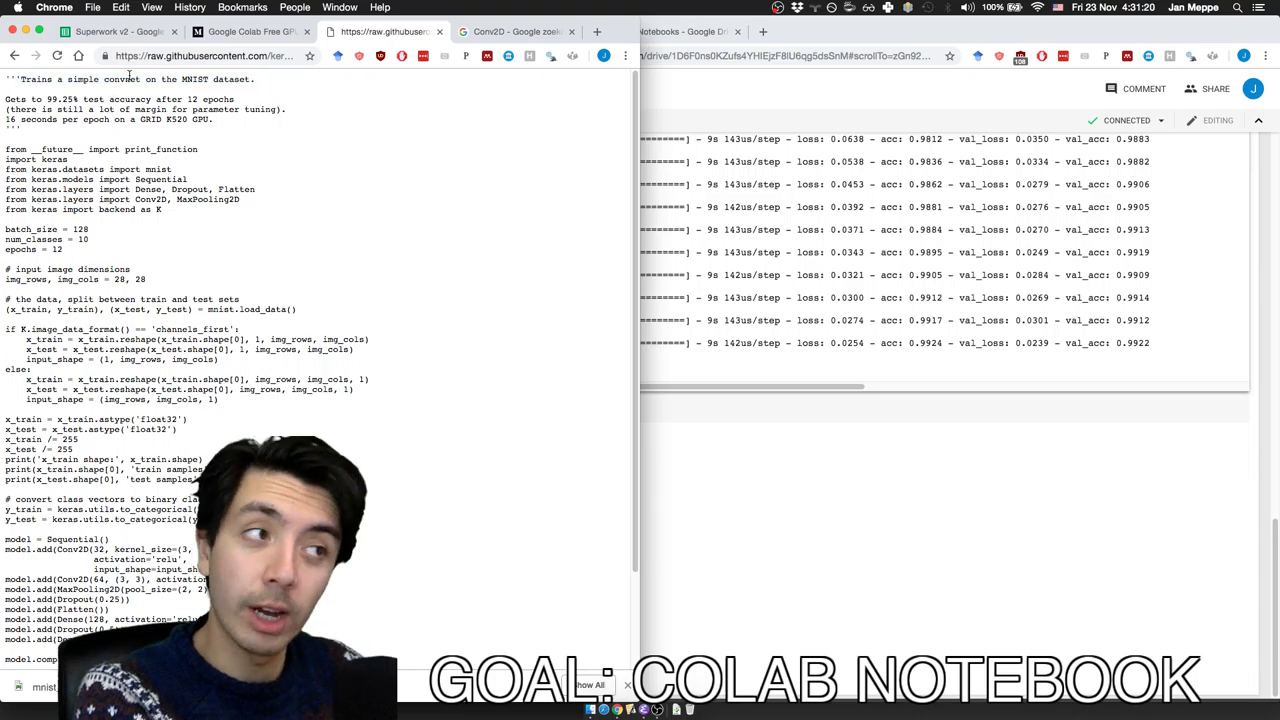
pyautogui.click(969, 346)
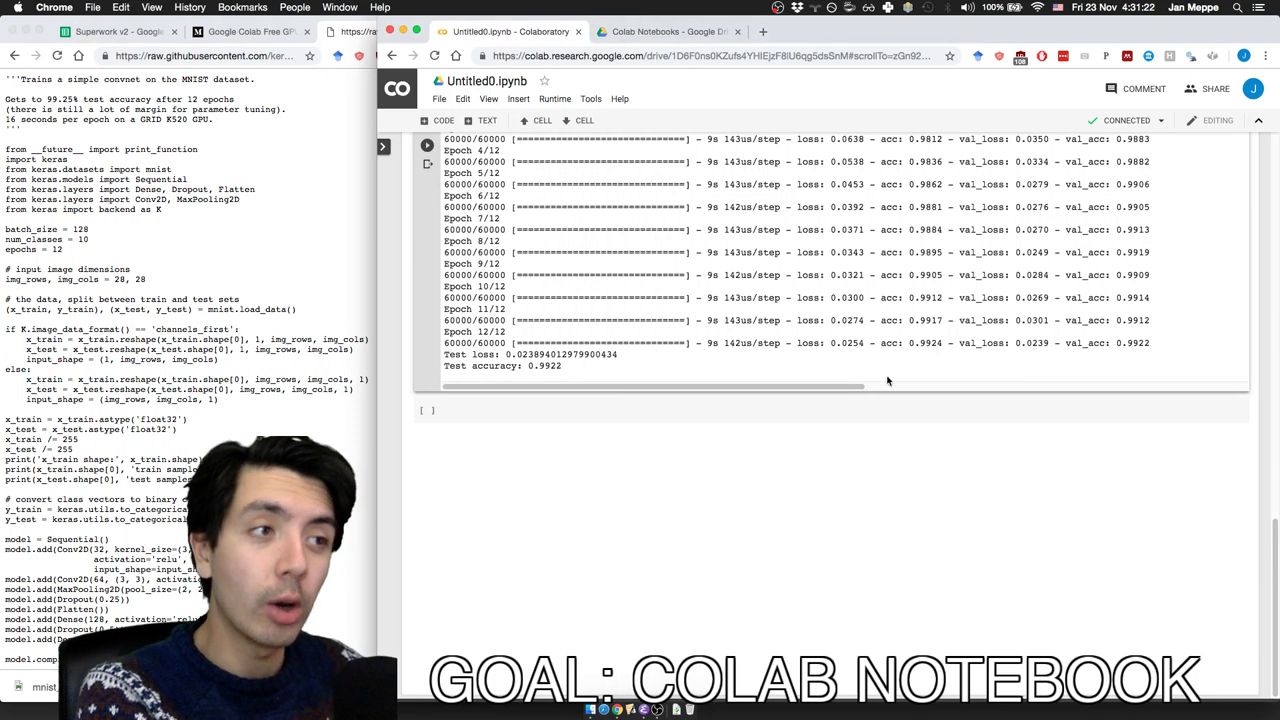
pyautogui.scroll(5, 845, 450)
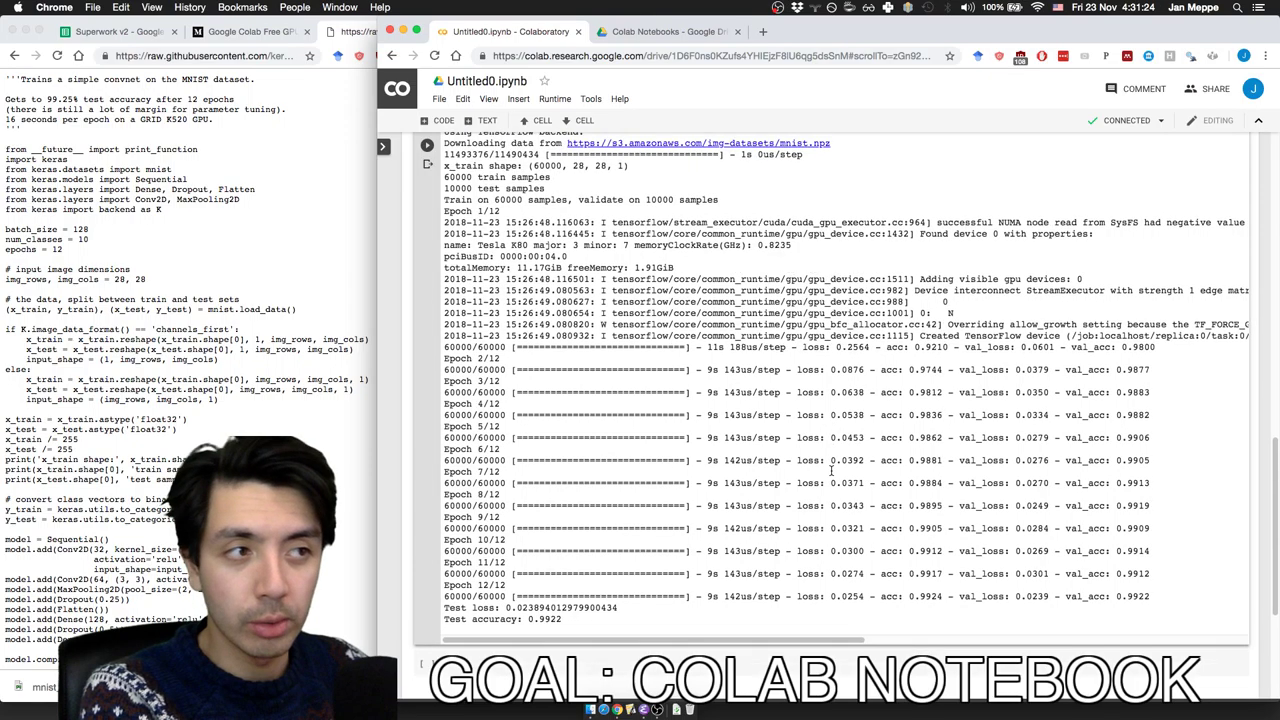
pyautogui.doubleClick(541, 302)
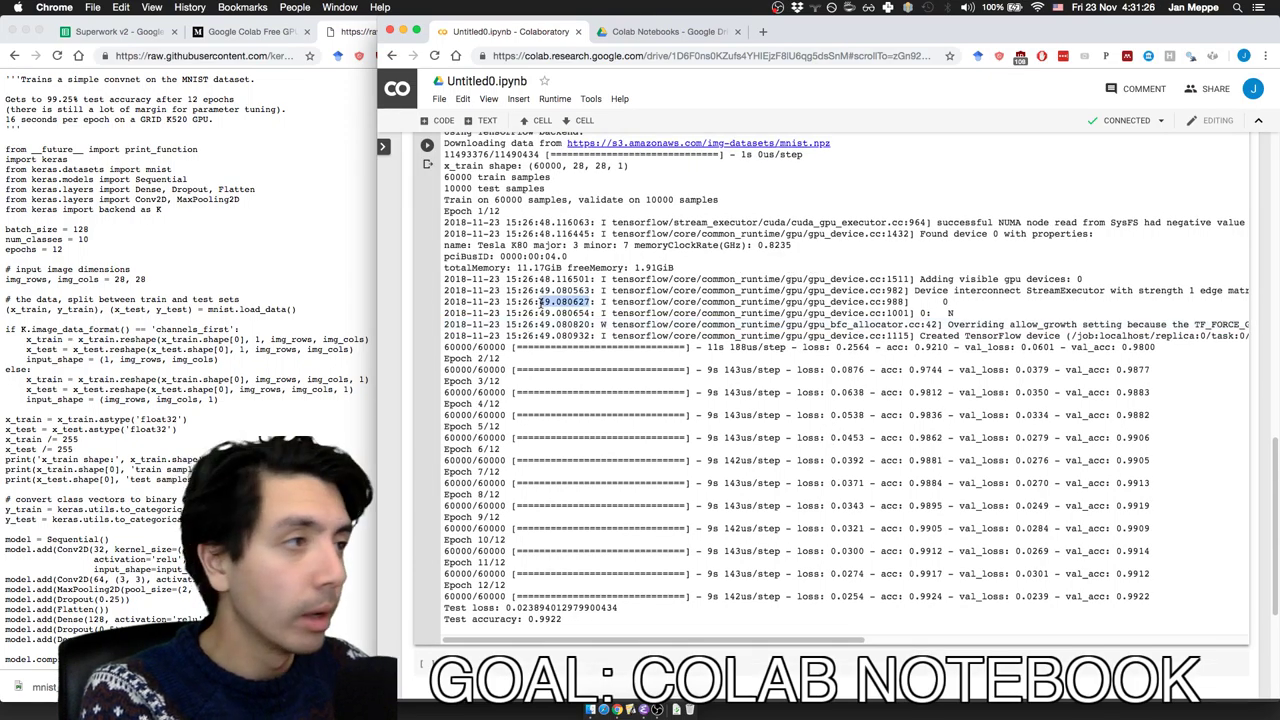
pyautogui.tripleClick(640, 335)
pyautogui.click(640, 324)
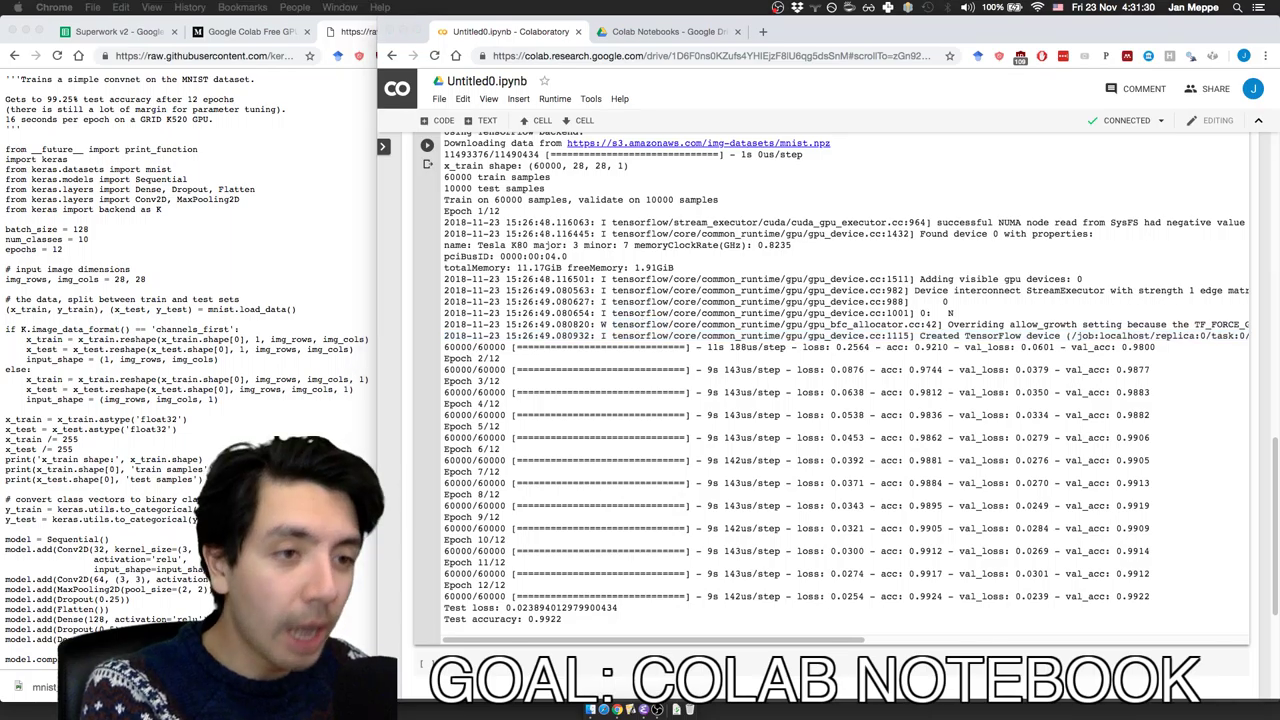
# - Review the convolution, pooling and dropout layers in the script, and look through the notebook down to its last empty cell
pyautogui.click(172, 566)
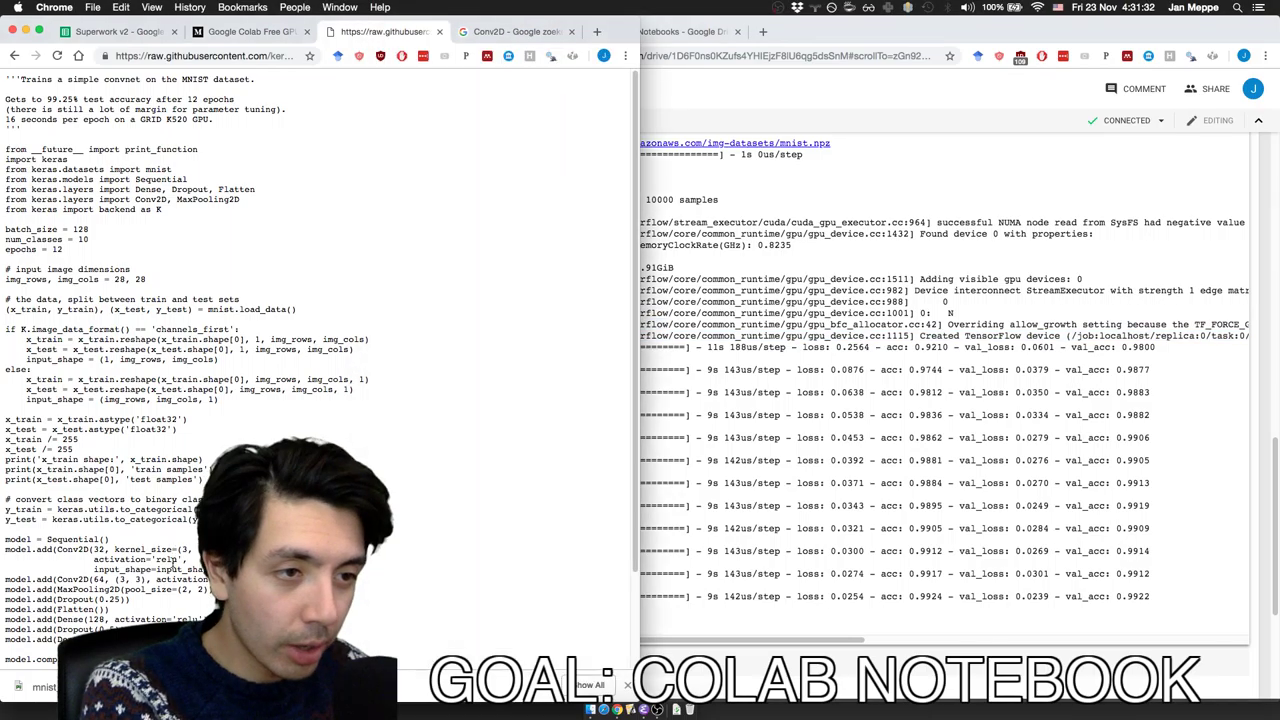
pyautogui.doubleClick(142, 589)
pyautogui.click(124, 598)
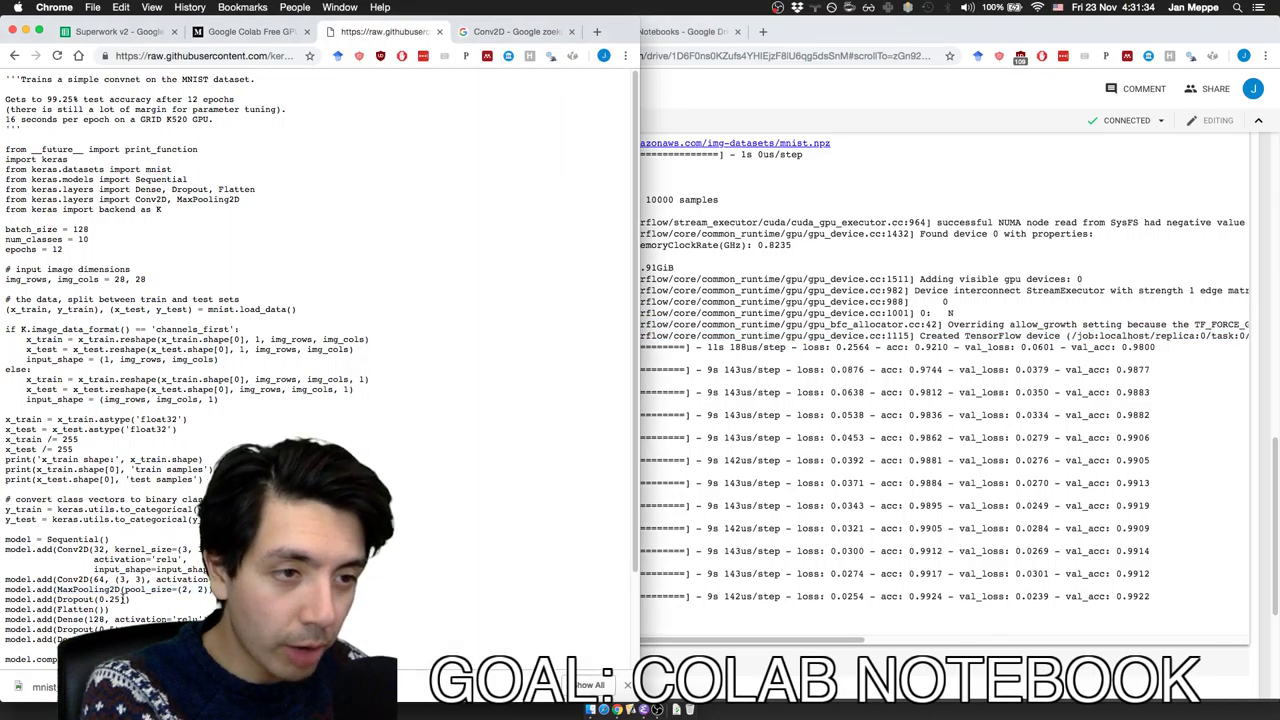
pyautogui.scroll(-3, 311, 196)
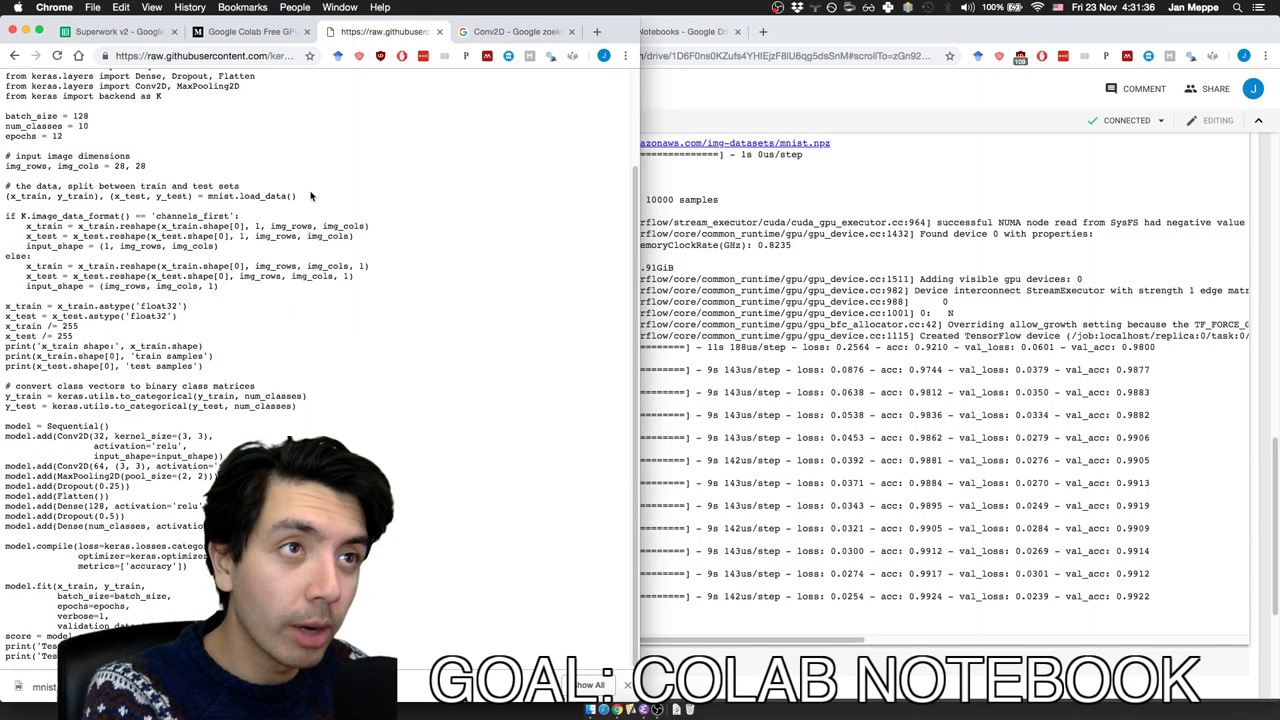
pyautogui.click(1147, 478)
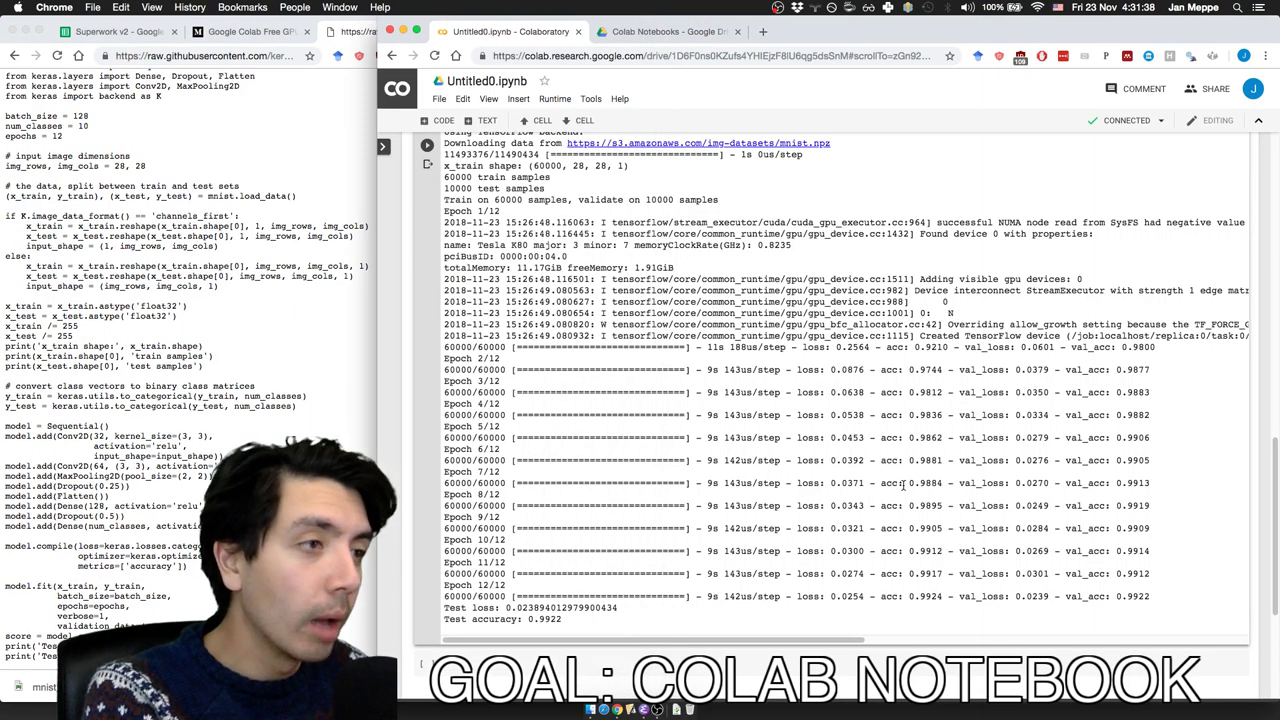
pyautogui.scroll(10, 903, 485)
pyautogui.scroll(-15, 903, 487)
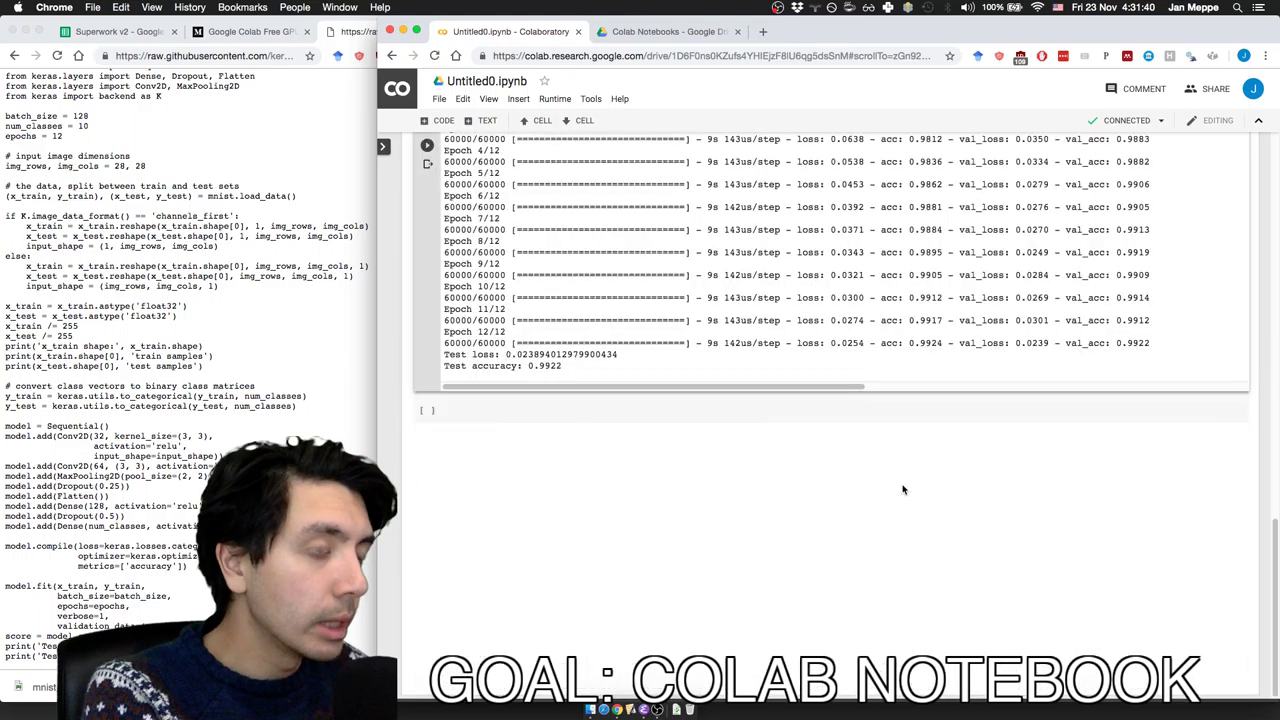
# - Search Google for "vim in colab notebook" in a new browser tab
pyautogui.click(744, 411)
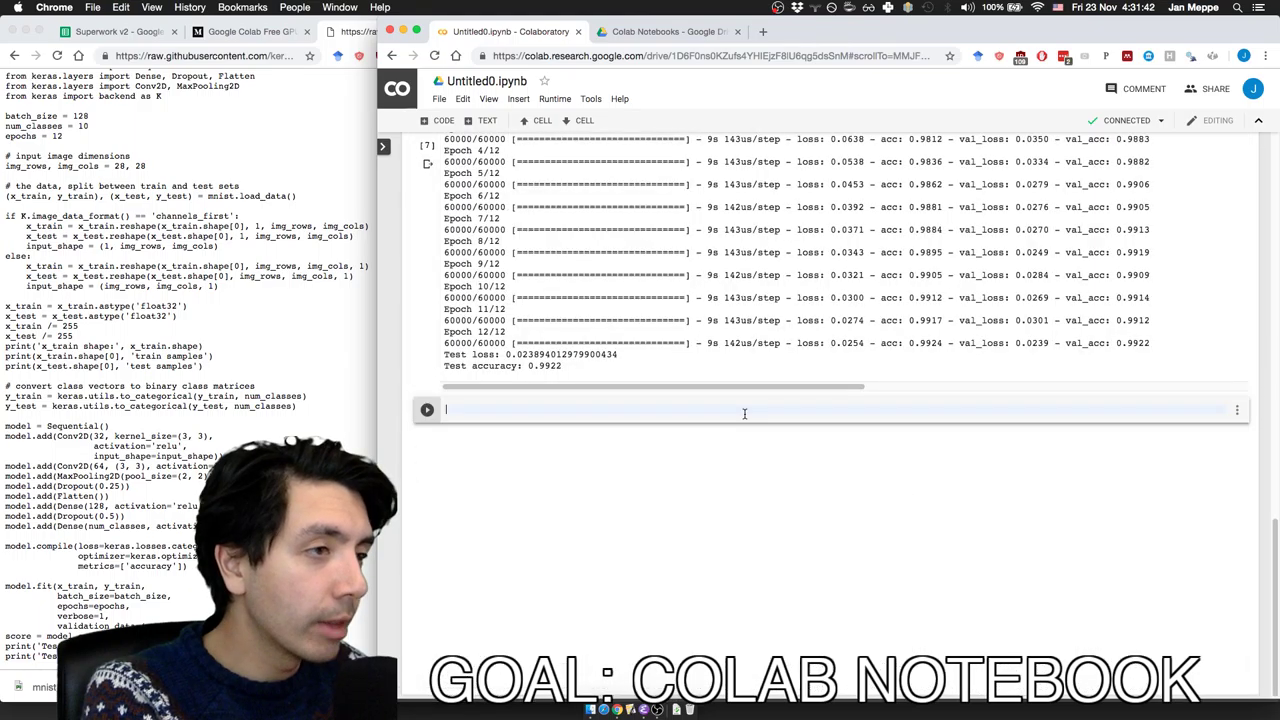
pyautogui.click(665, 31)
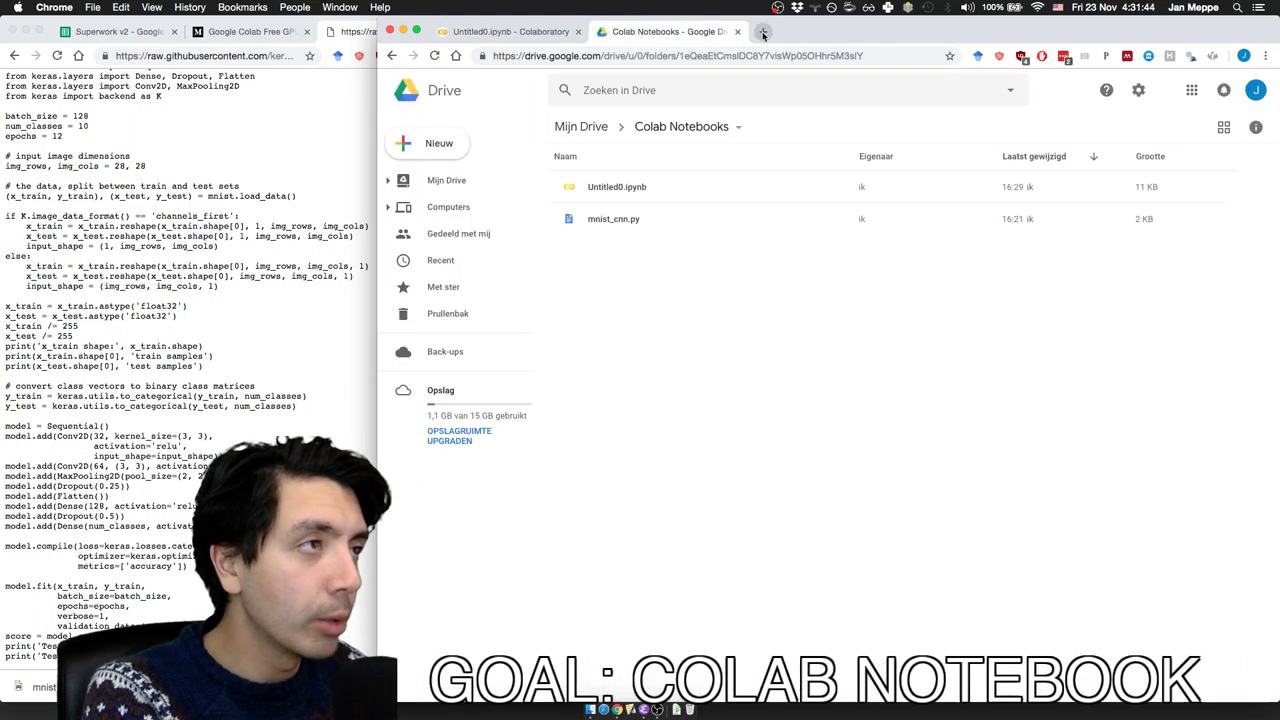
pyautogui.click(763, 31)
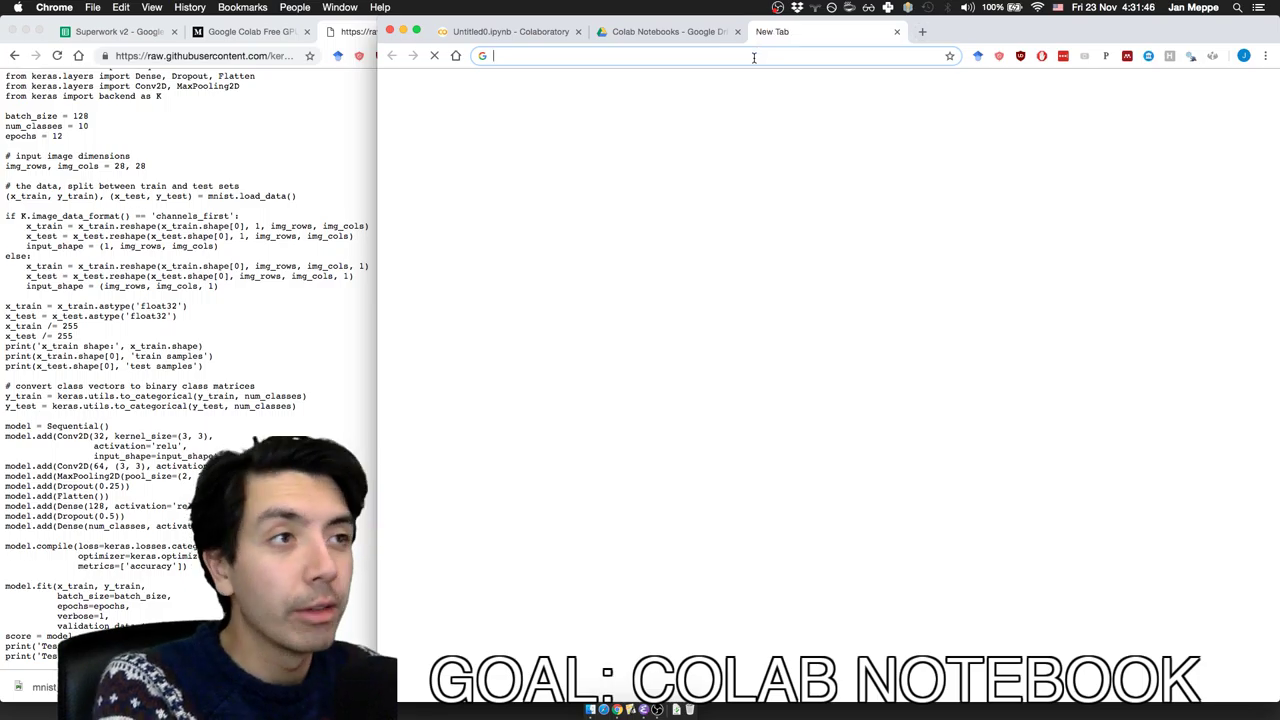
pyautogui.write('vim in colab noteb')
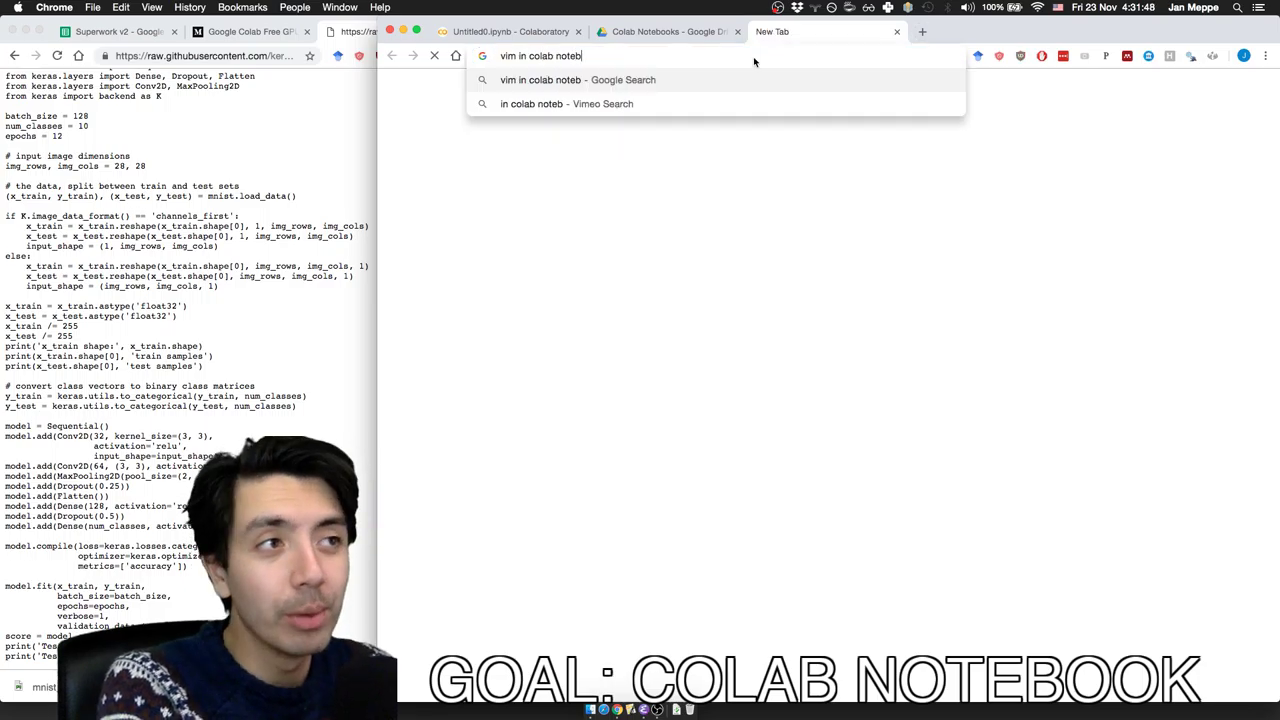
pyautogui.write('ook')
pyautogui.press('Return')
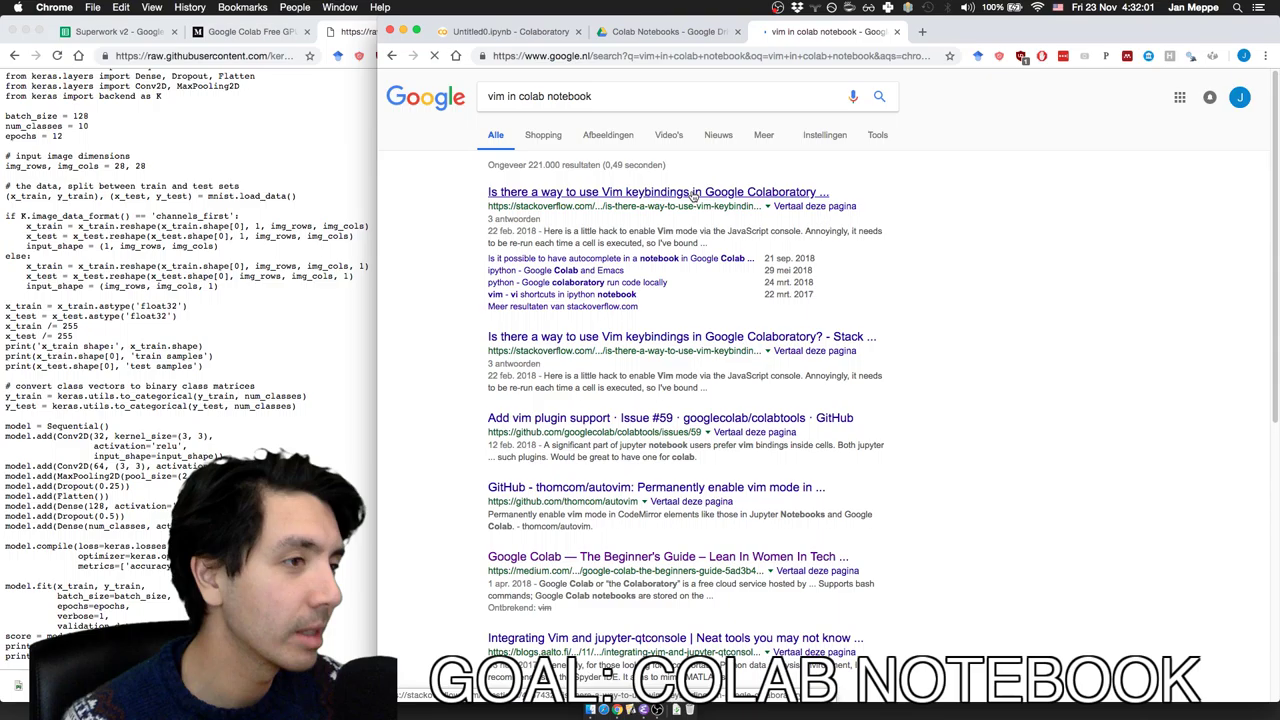
# - Open the Stack Overflow question about Vim keybindings in Google Colaboratory in its own tab and switch to it
pyautogui.keyDown('super'); pyautogui.click(693, 196); pyautogui.keyUp('super')
pyautogui.scroll(-5, 990, 363)
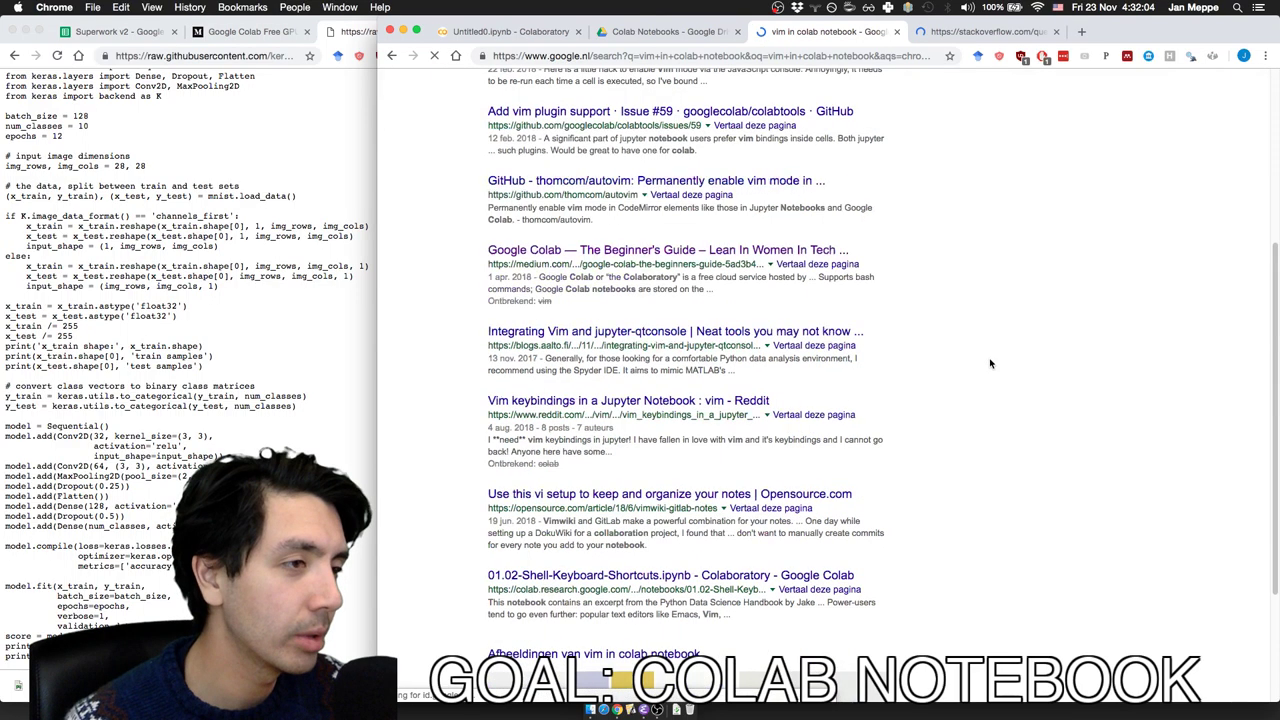
pyautogui.click(975, 31)
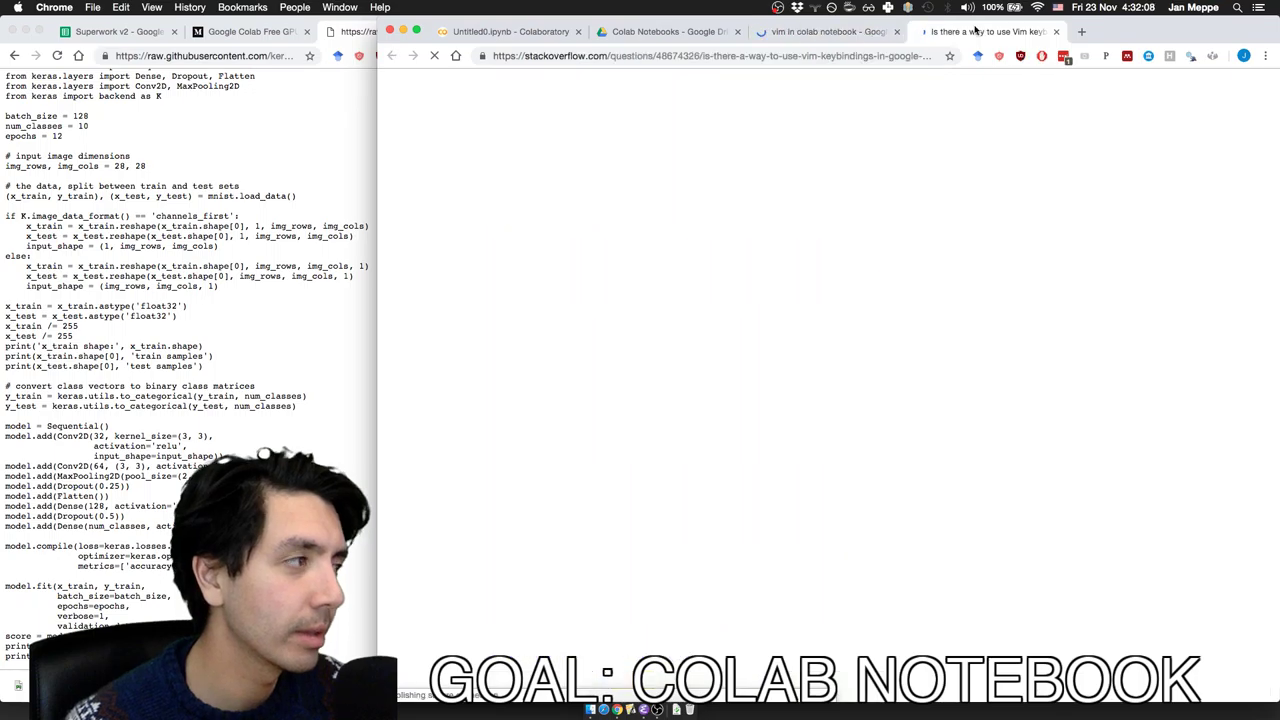